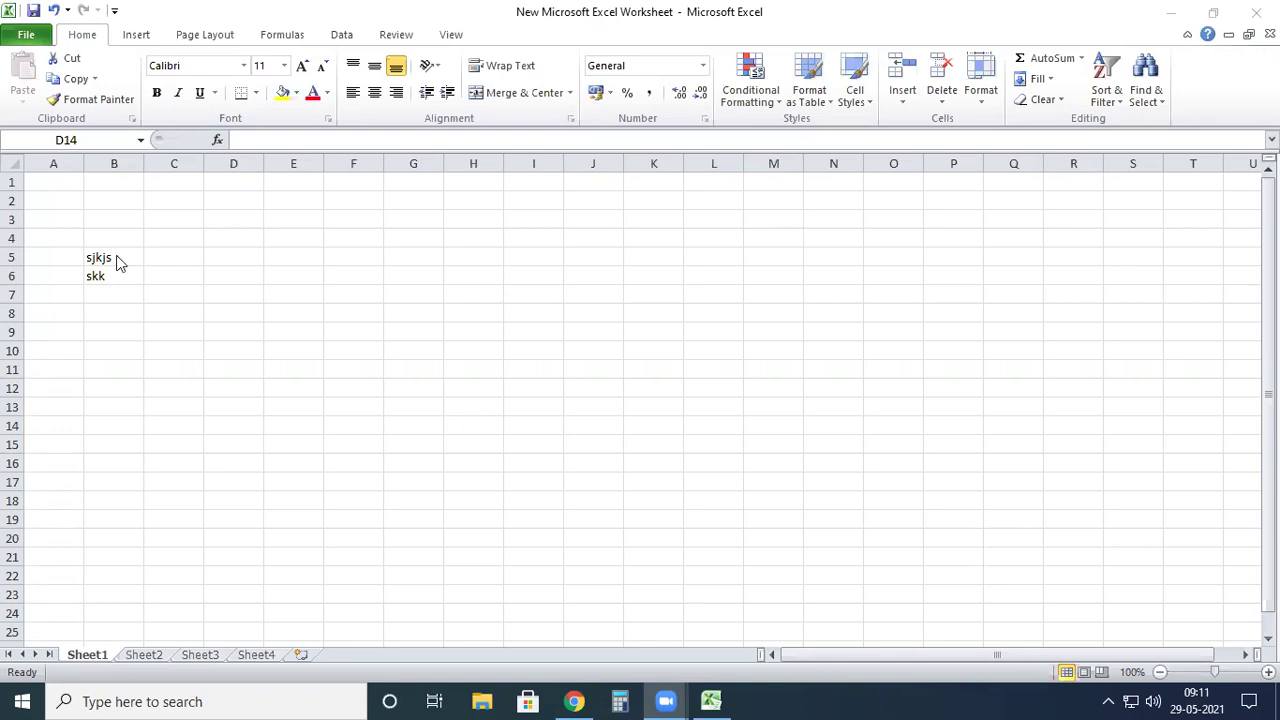
Step: Clear the contents of cells B5 and B6 on Sheet1
left_click(117, 258)
key("Delete")
left_click(117, 274)
key("Delete")
left_click(257, 257)
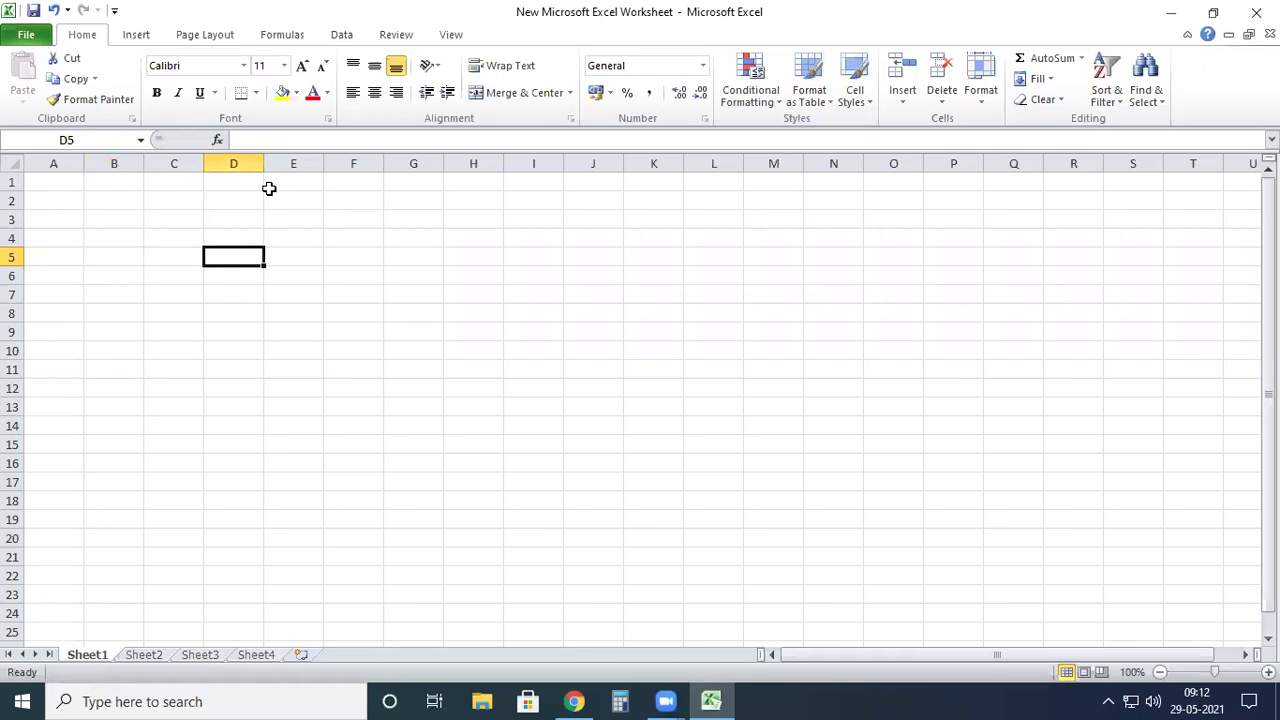
Step: Enter COUNTIF in cell B2 and SUMIF in cell B3
left_click(120, 204)
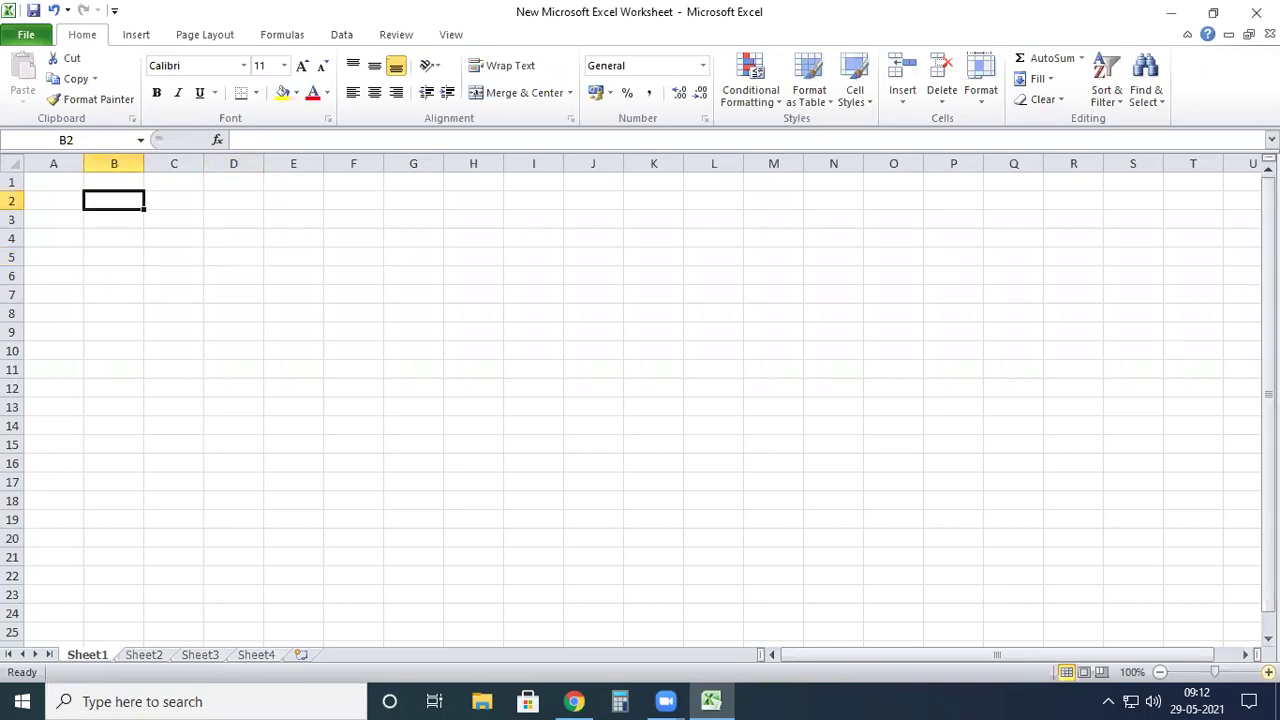
scroll(395, 430, "up", 2)
left_click(134, 241)
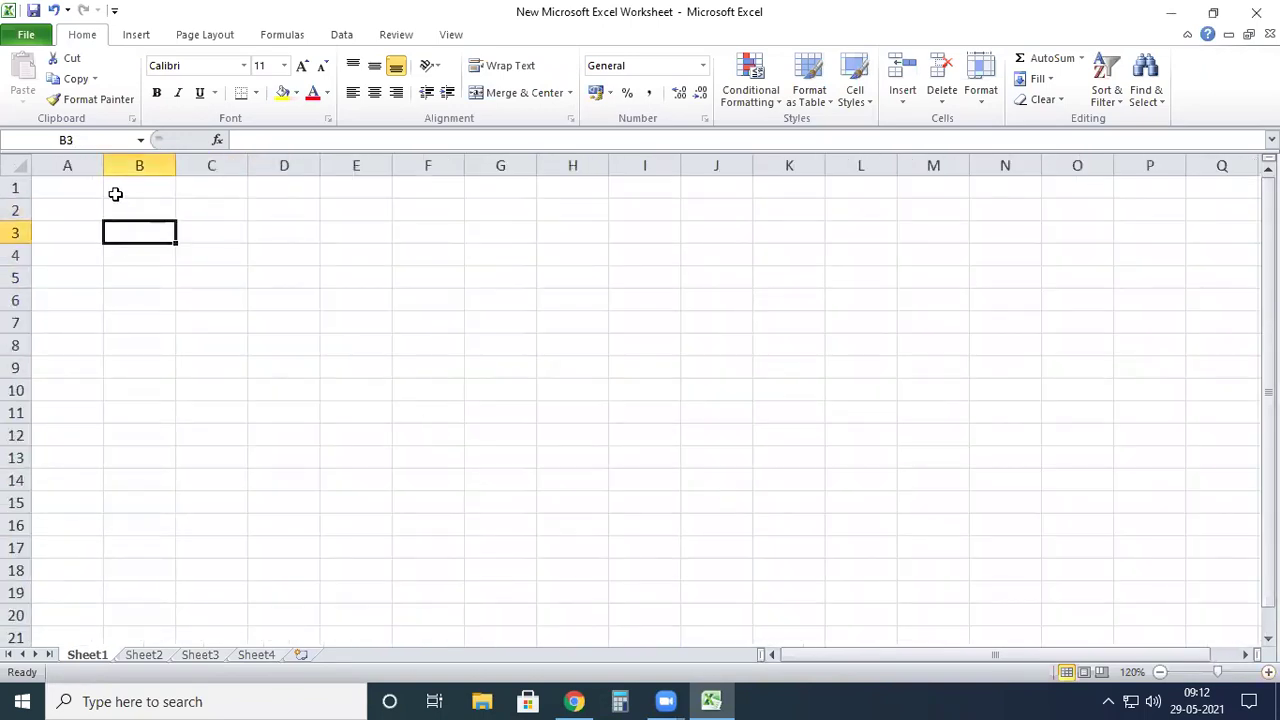
left_click(143, 208)
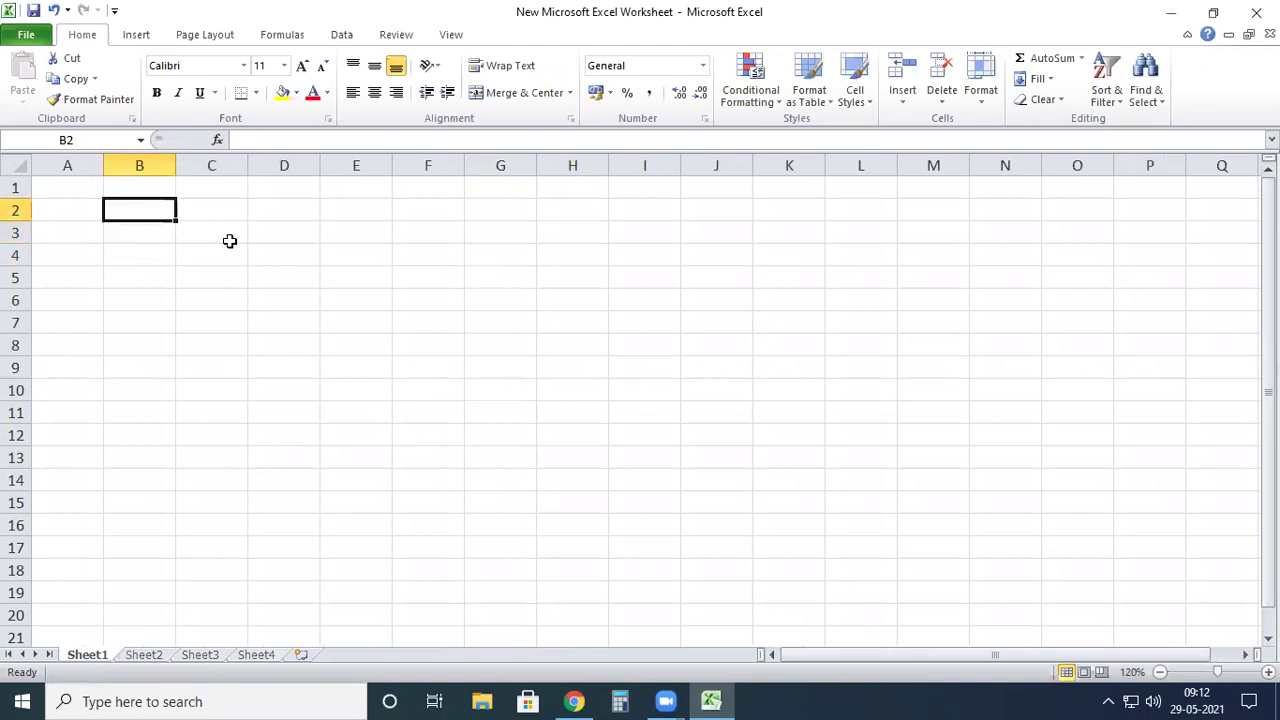
type("c")
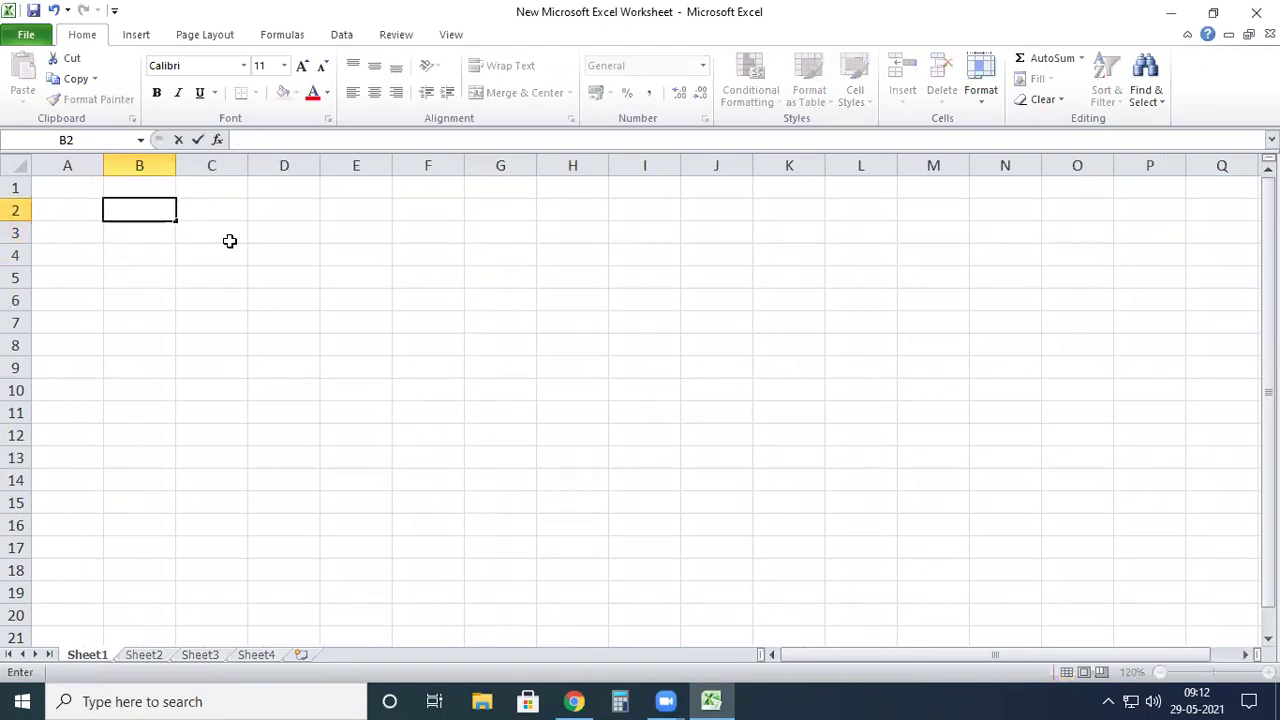
type("OUNTIF")
key("Return")
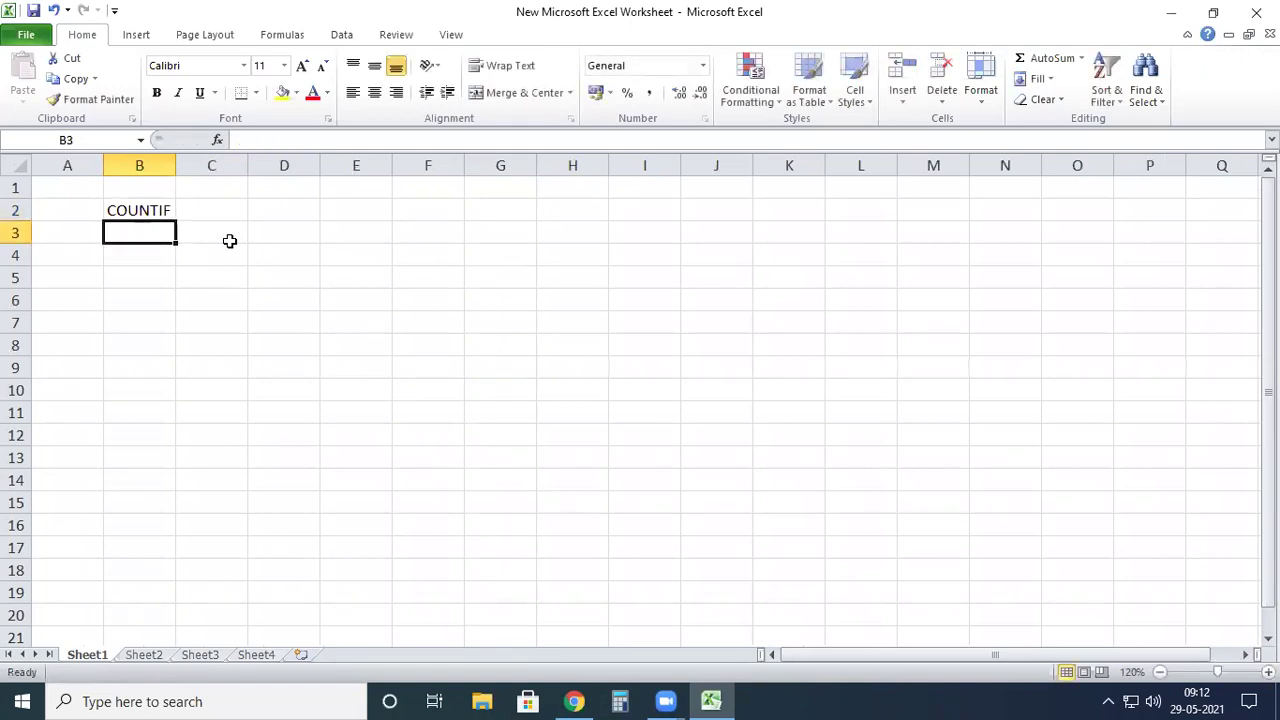
type("SUMIF")
key("Return")
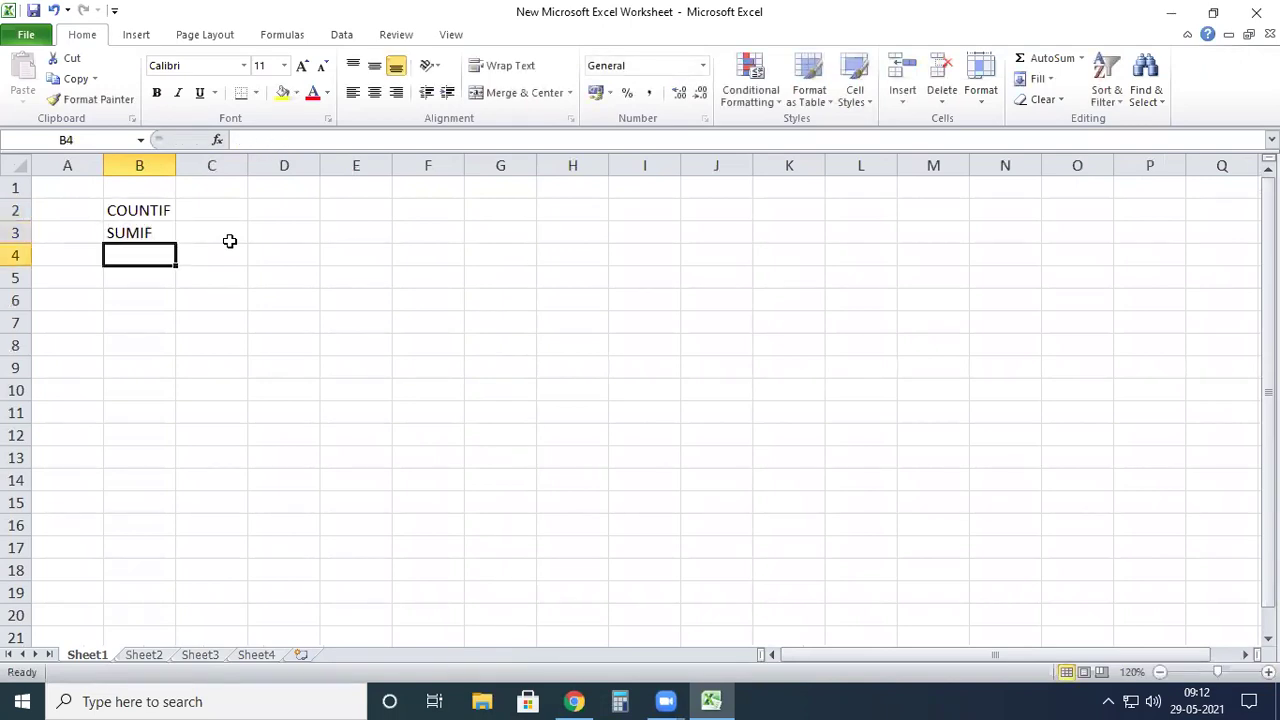
Step: Continue the function list in cells B4 to B6 with SUMIFS\, VLOOKUP and PIVOT TABLE
type("SUMIF")
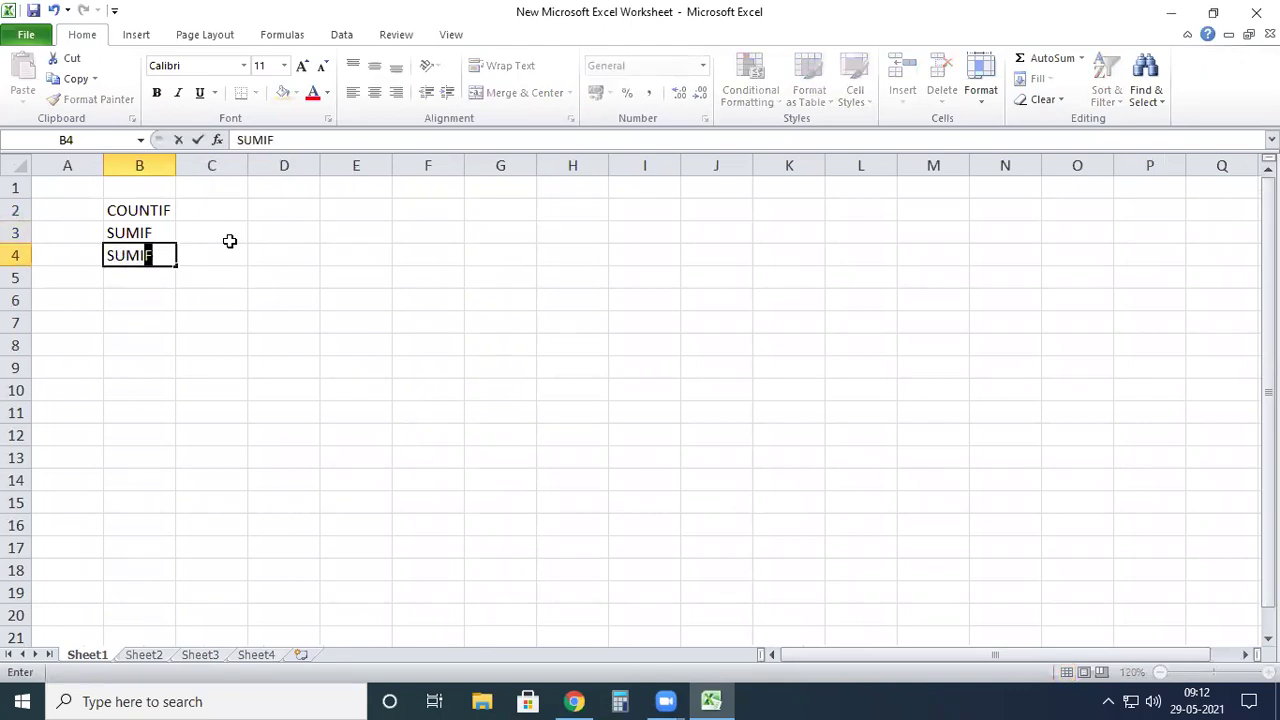
type("S\\")
key("Return")
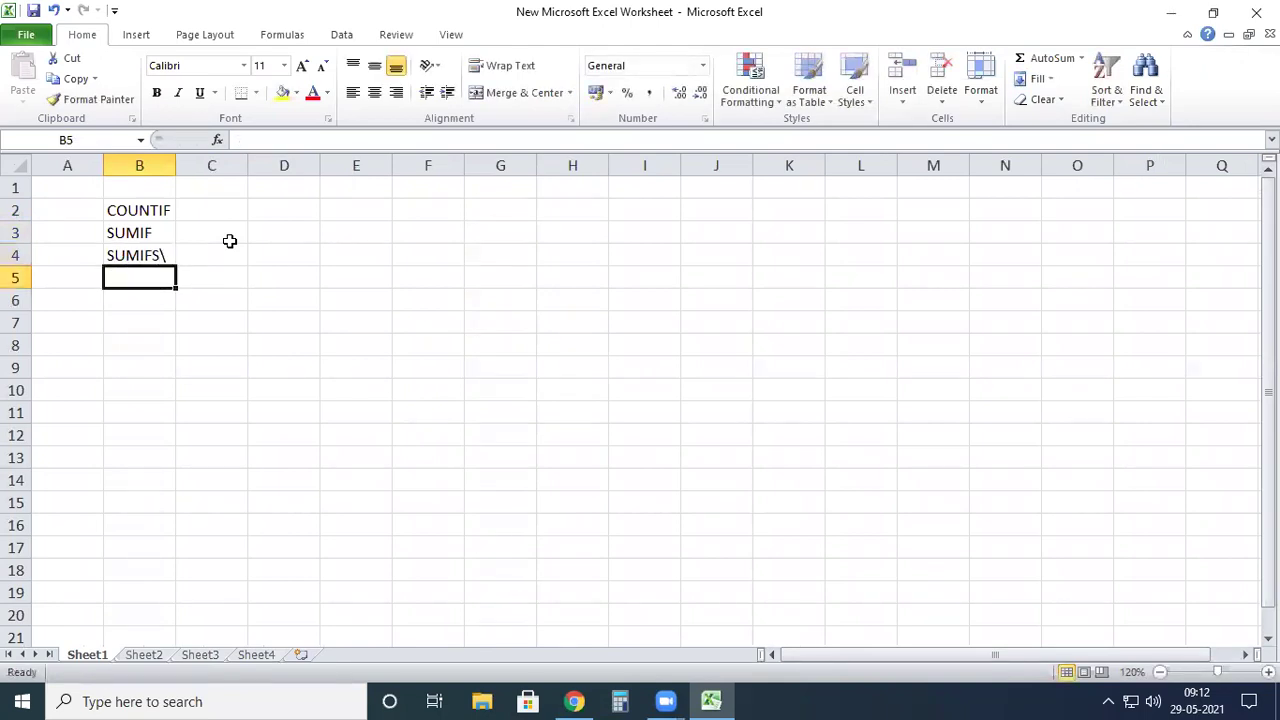
type("VLOOKUP")
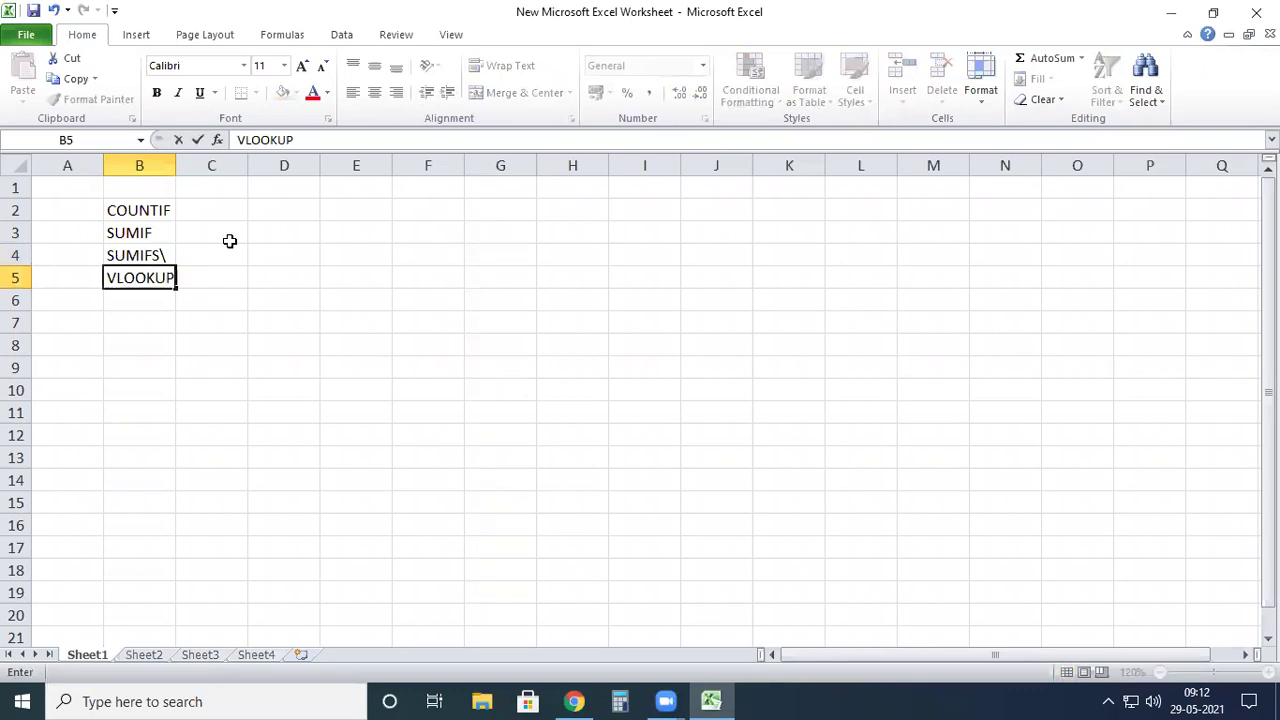
key("Return")
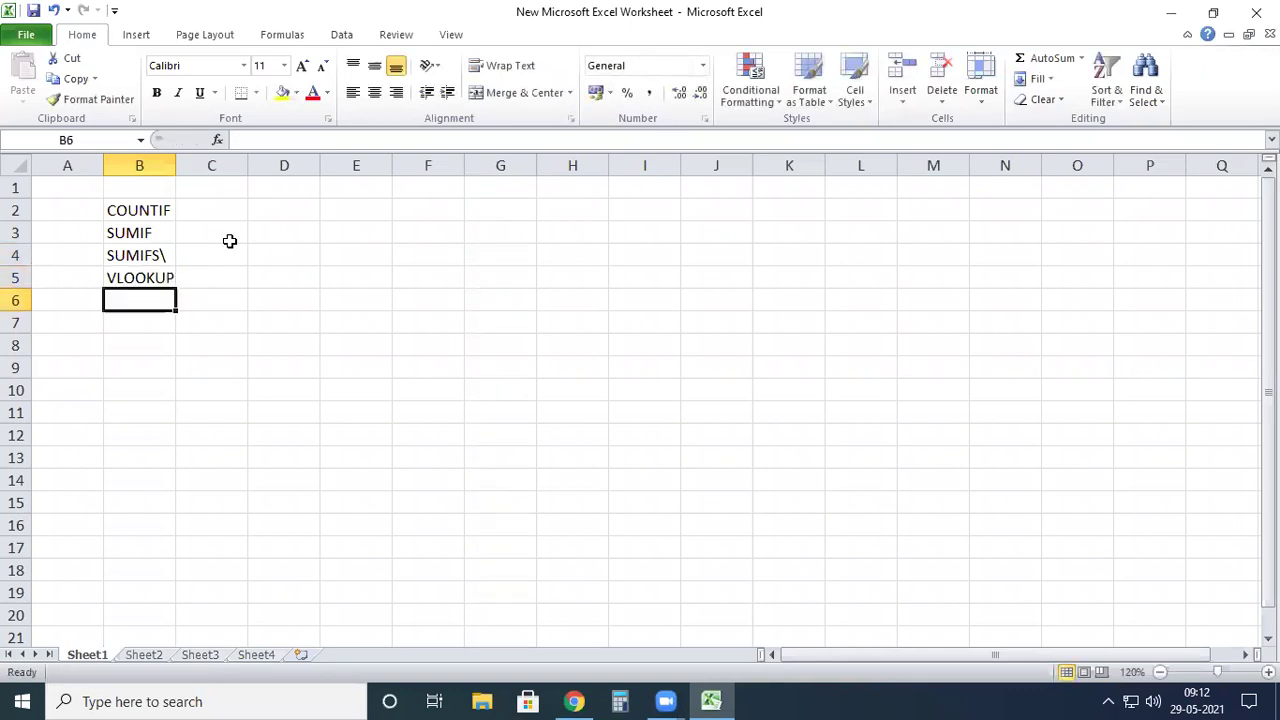
type("PIVOT")
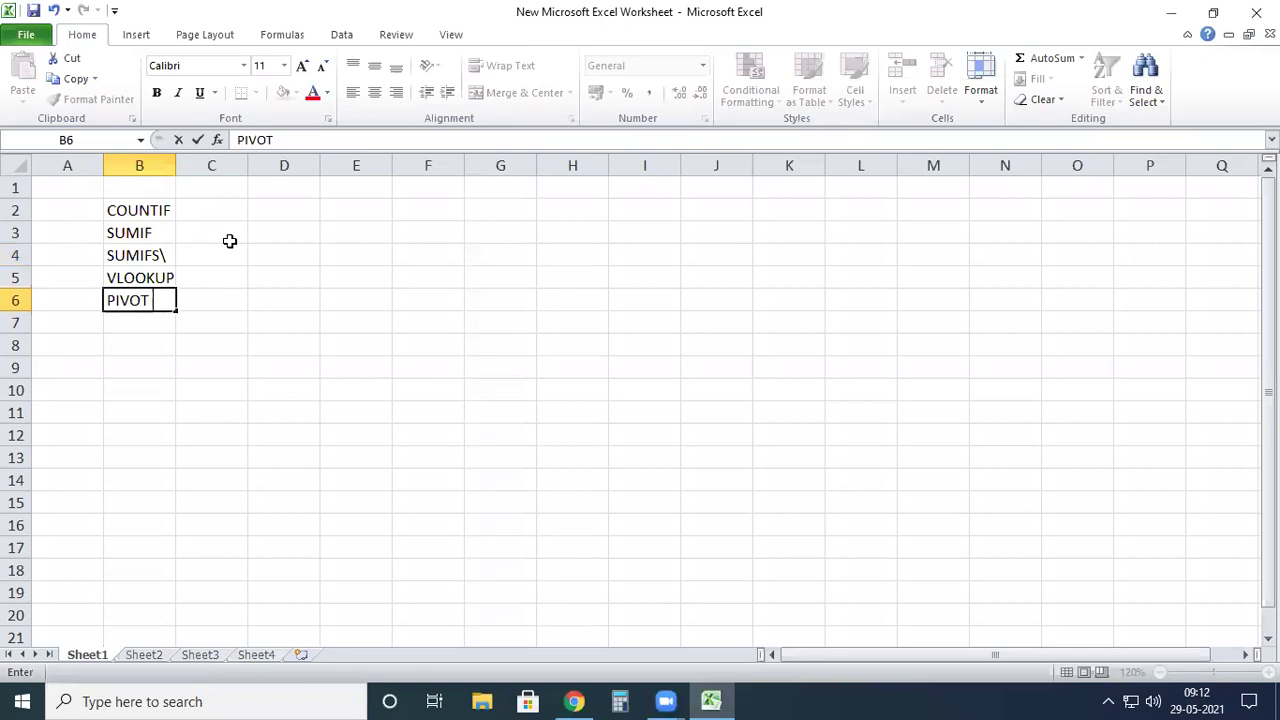
type(" TABLE")
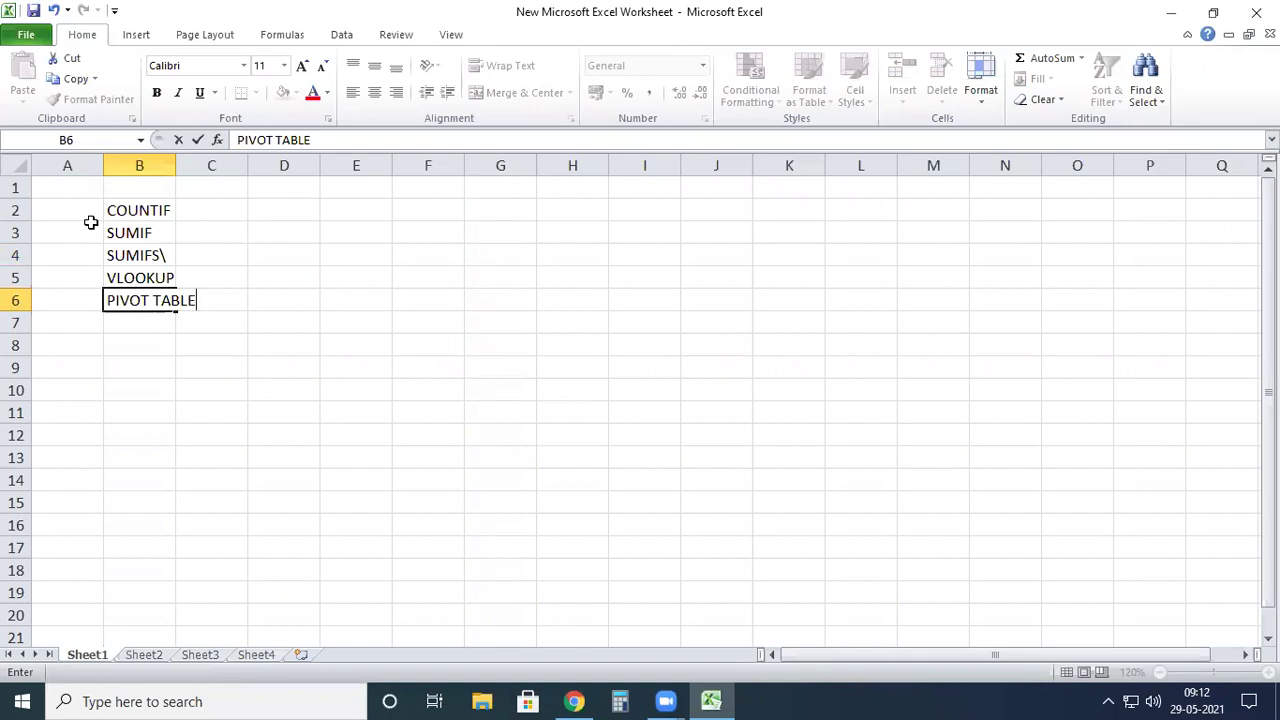
left_click(298, 268)
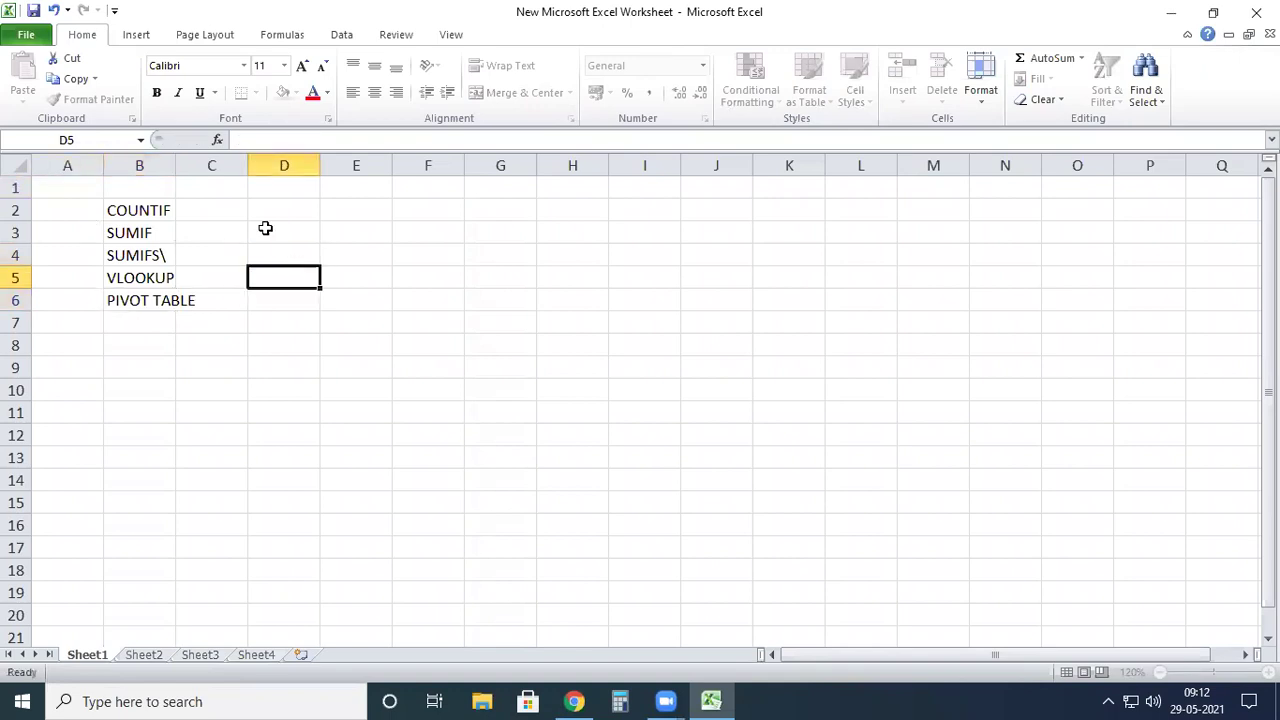
Step: Widen column B so its entries fit and remove the trailing backslash from SUMIFS in cell B4
left_click_drag(173, 167, 215, 167)
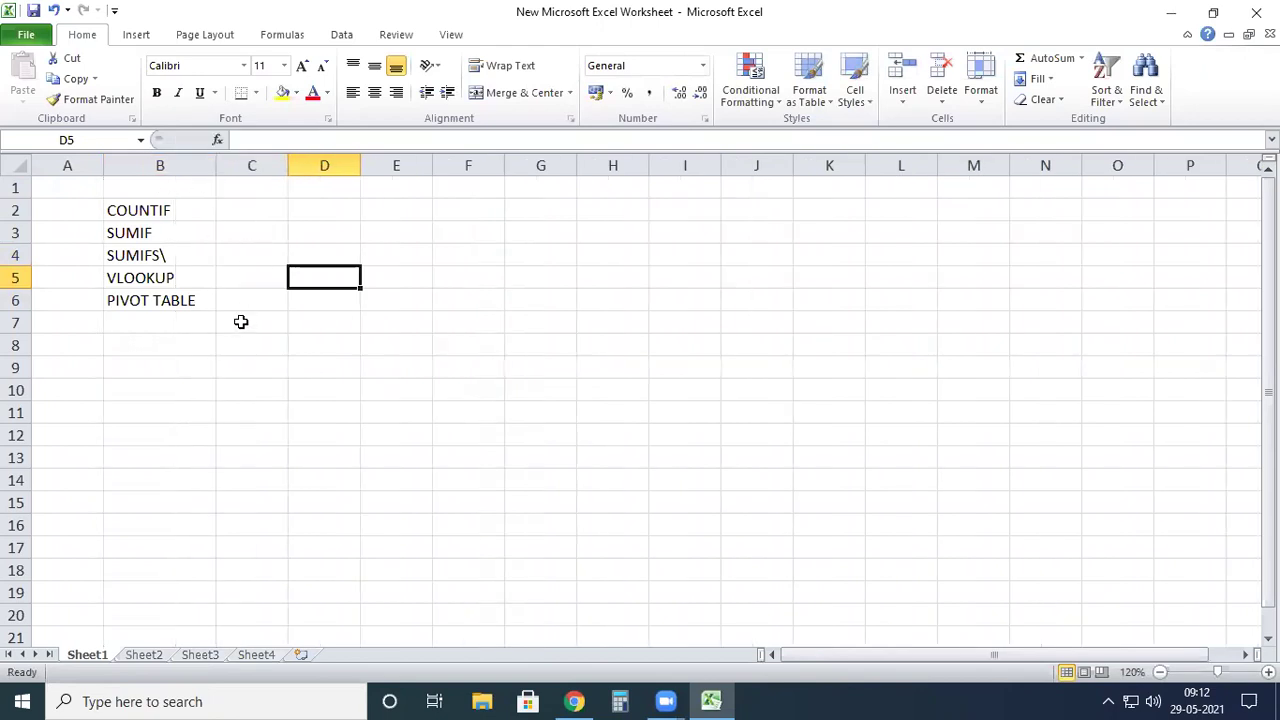
double_click(198, 253)
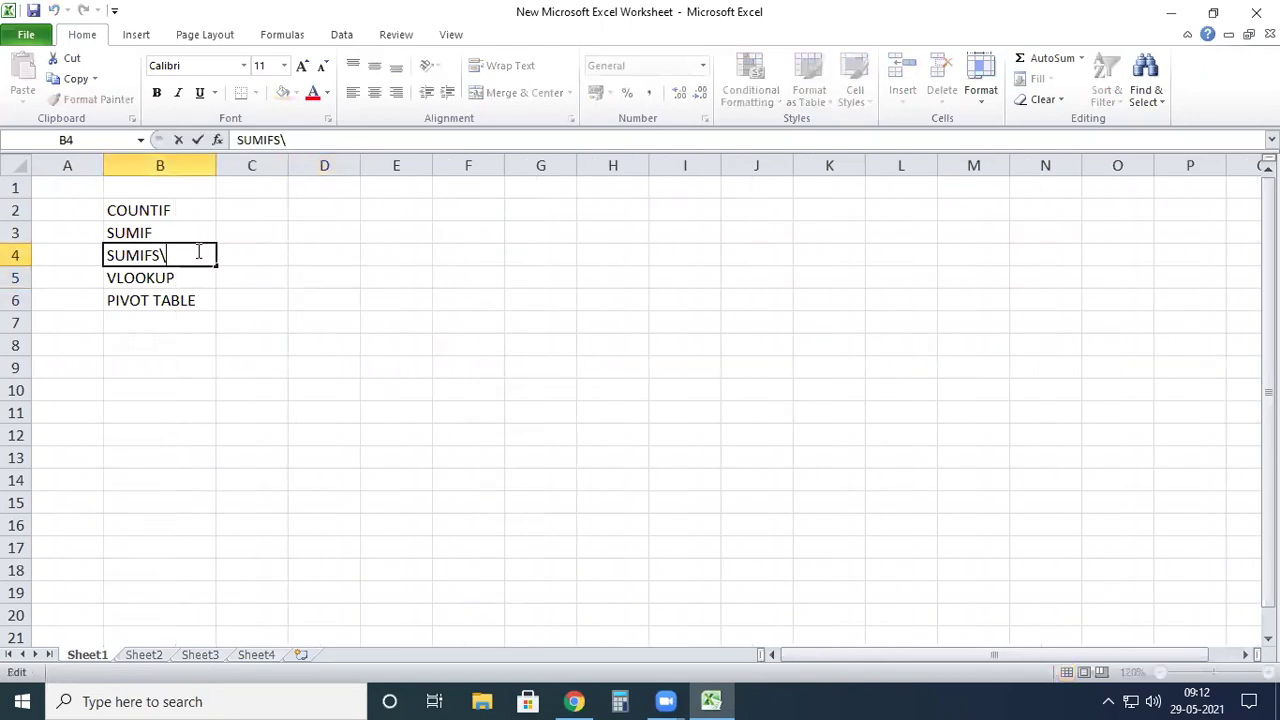
key("BackSpace")
left_click(485, 297)
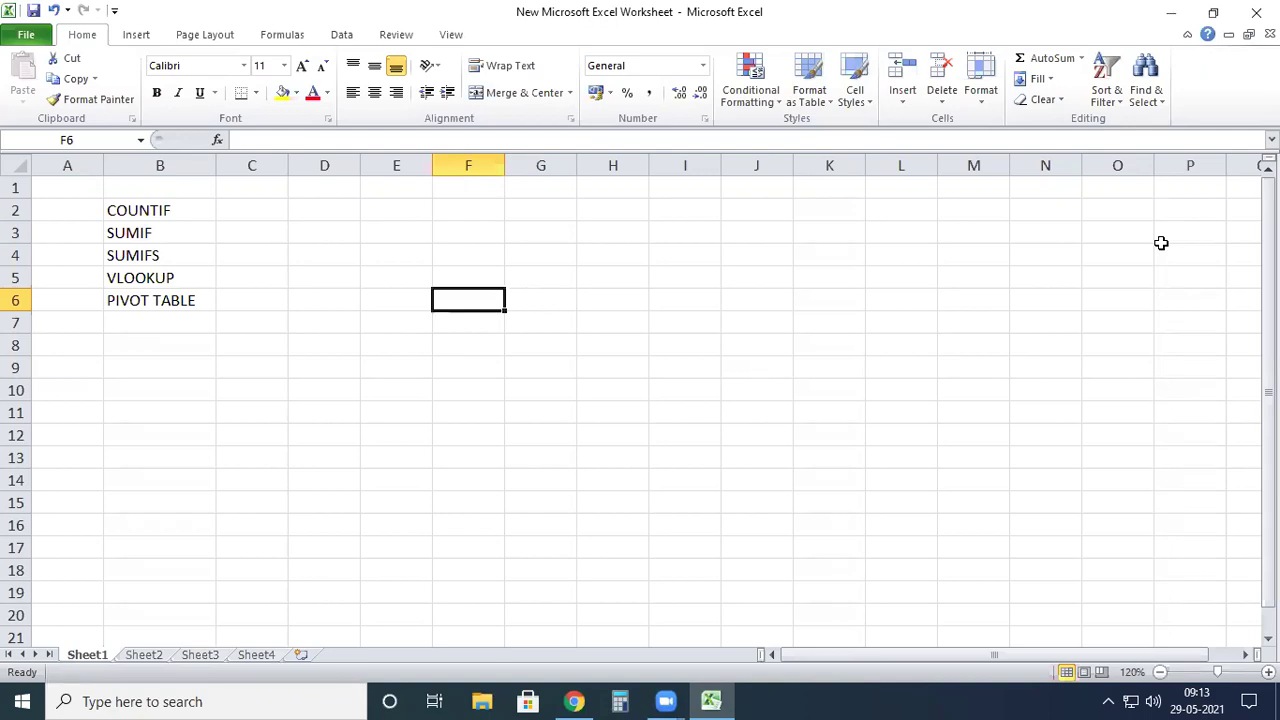
left_click(240, 207)
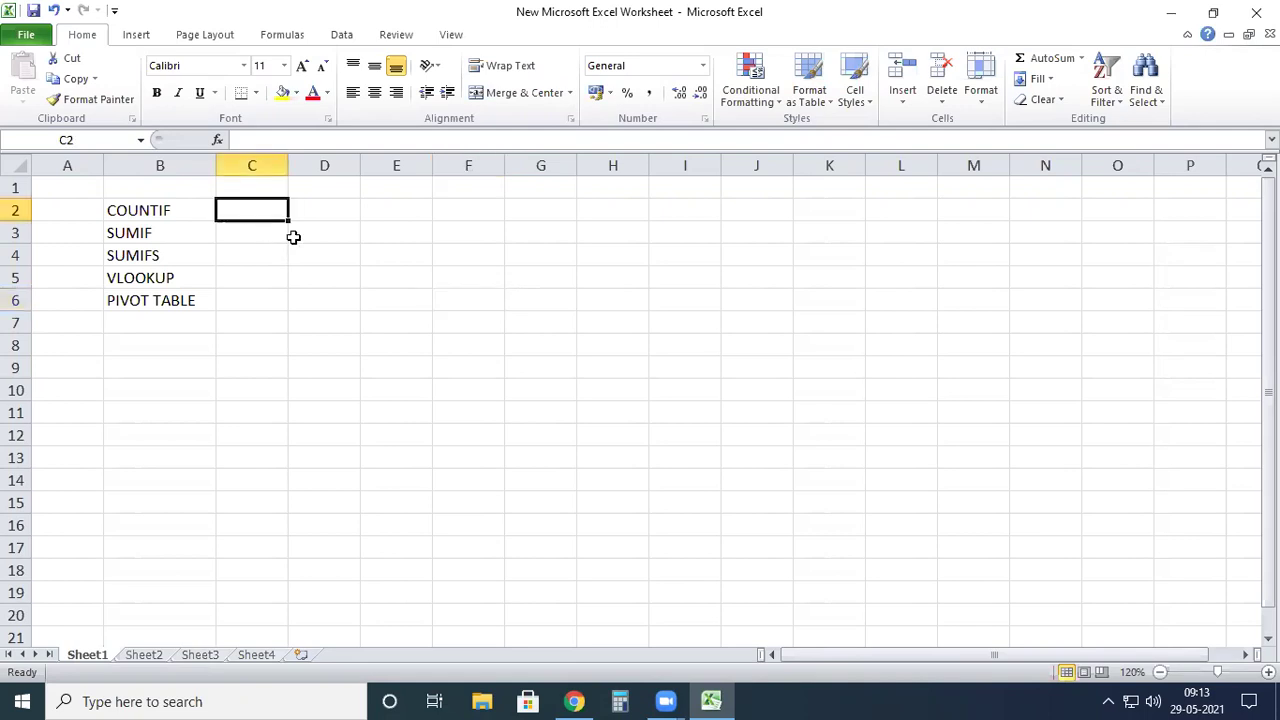
left_click(237, 236)
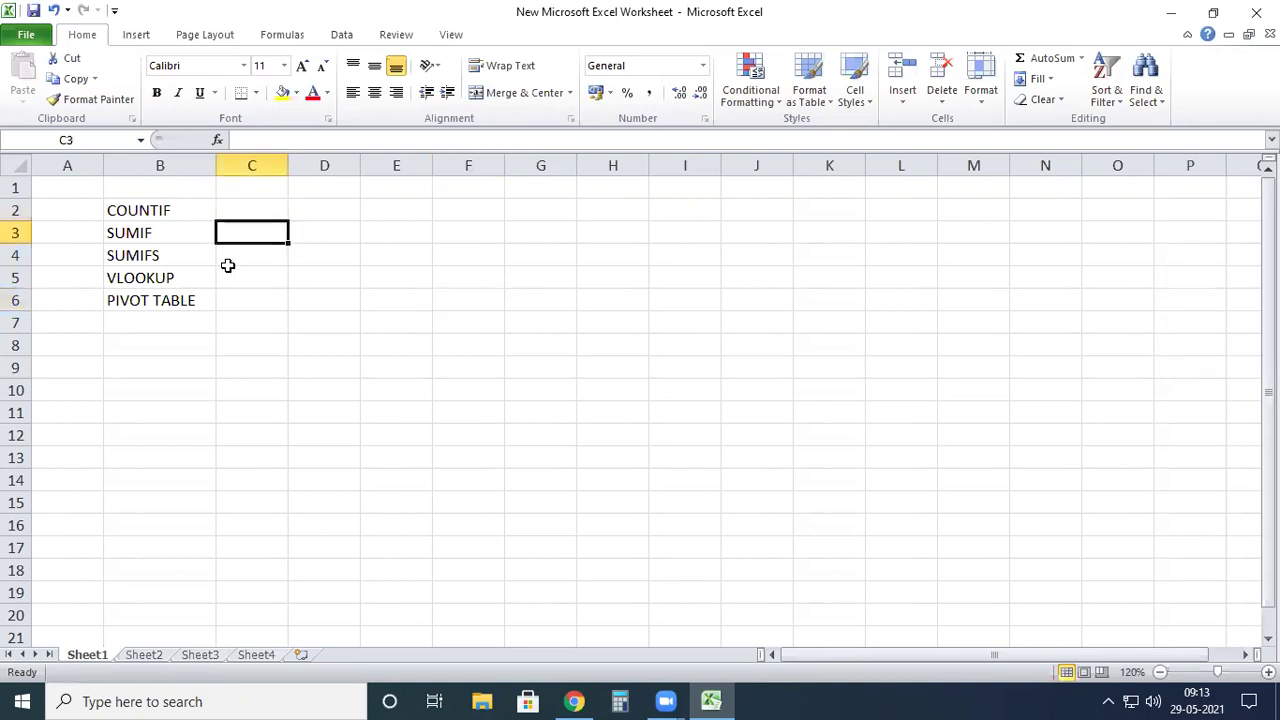
left_click(256, 258)
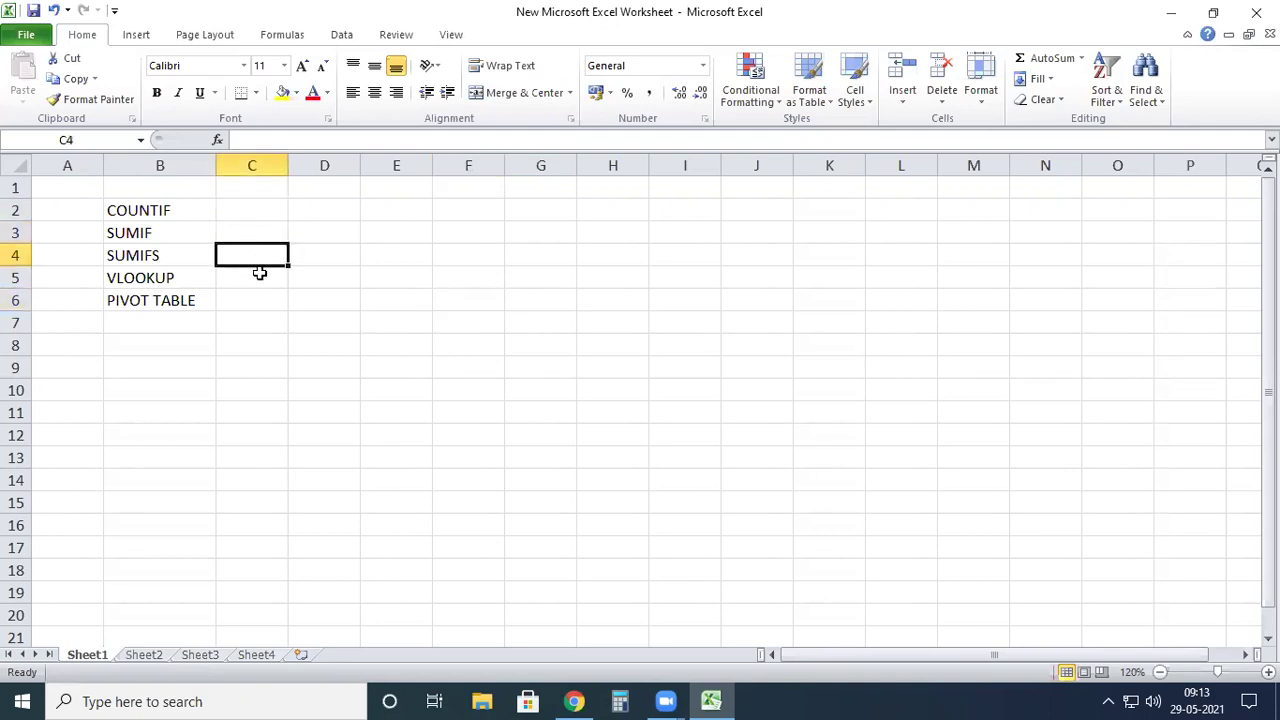
left_click(265, 282)
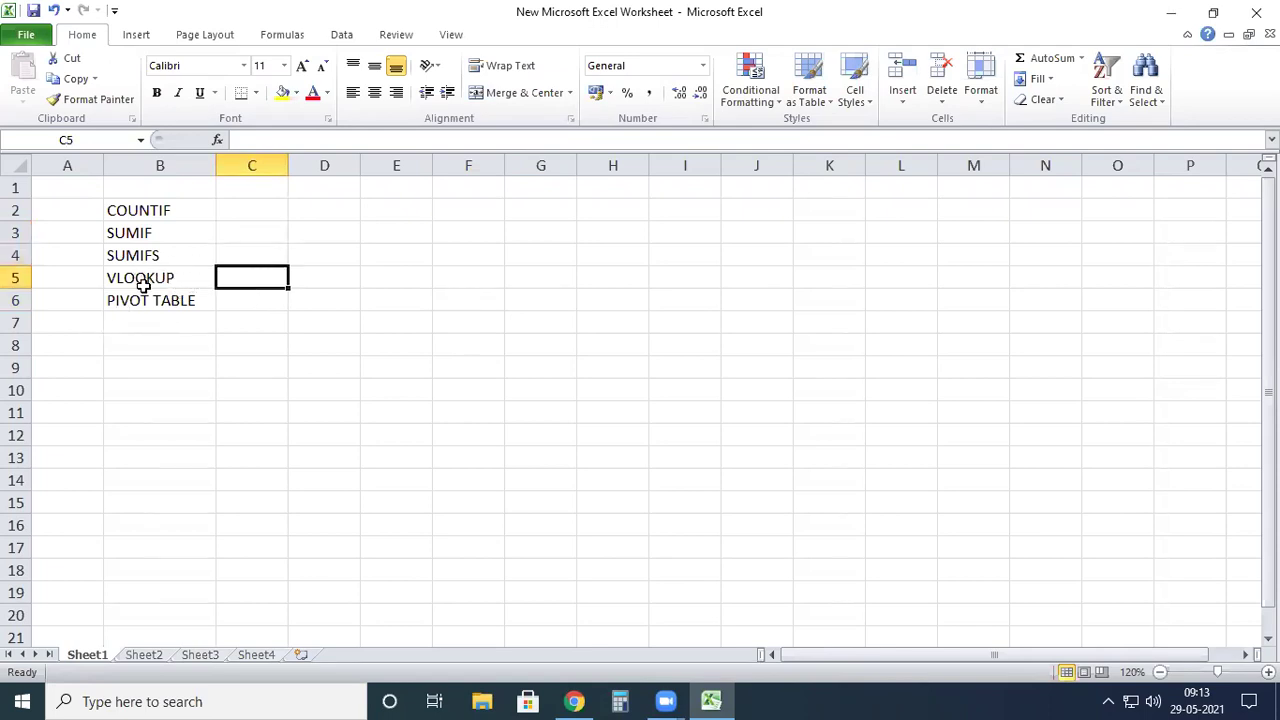
left_click_drag(140, 280, 144, 297)
left_click(332, 364)
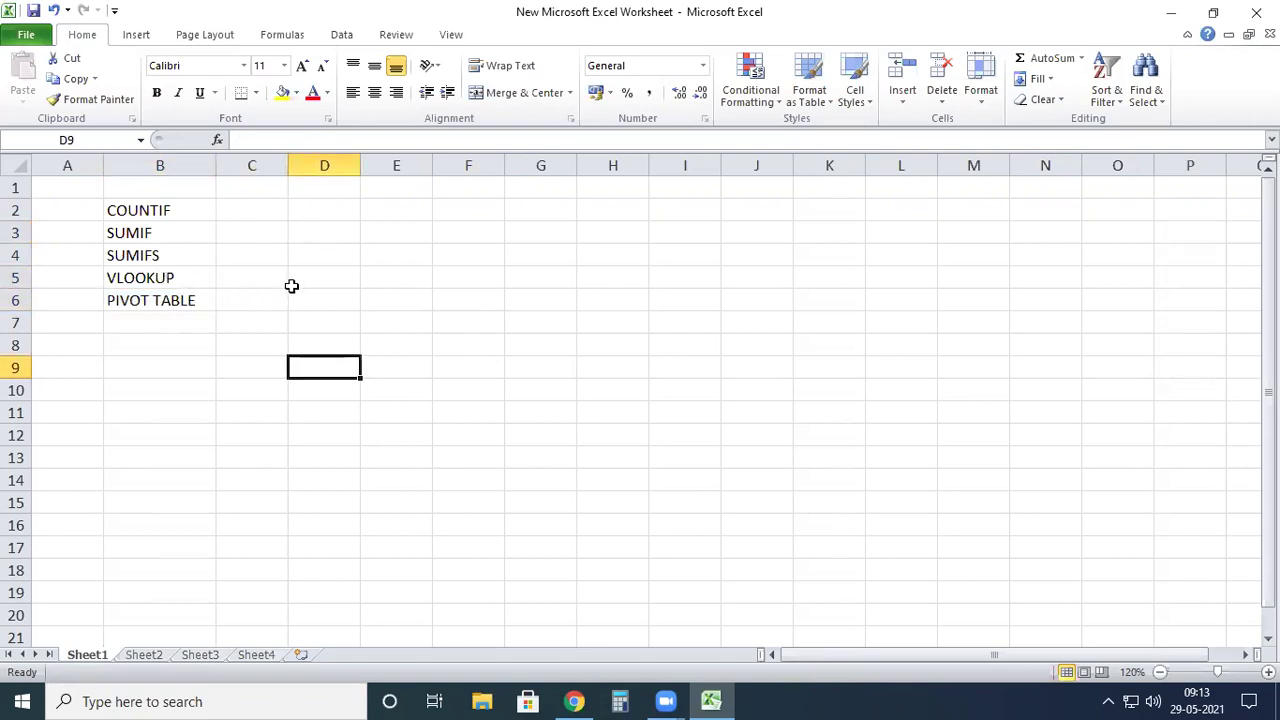
left_click(264, 206)
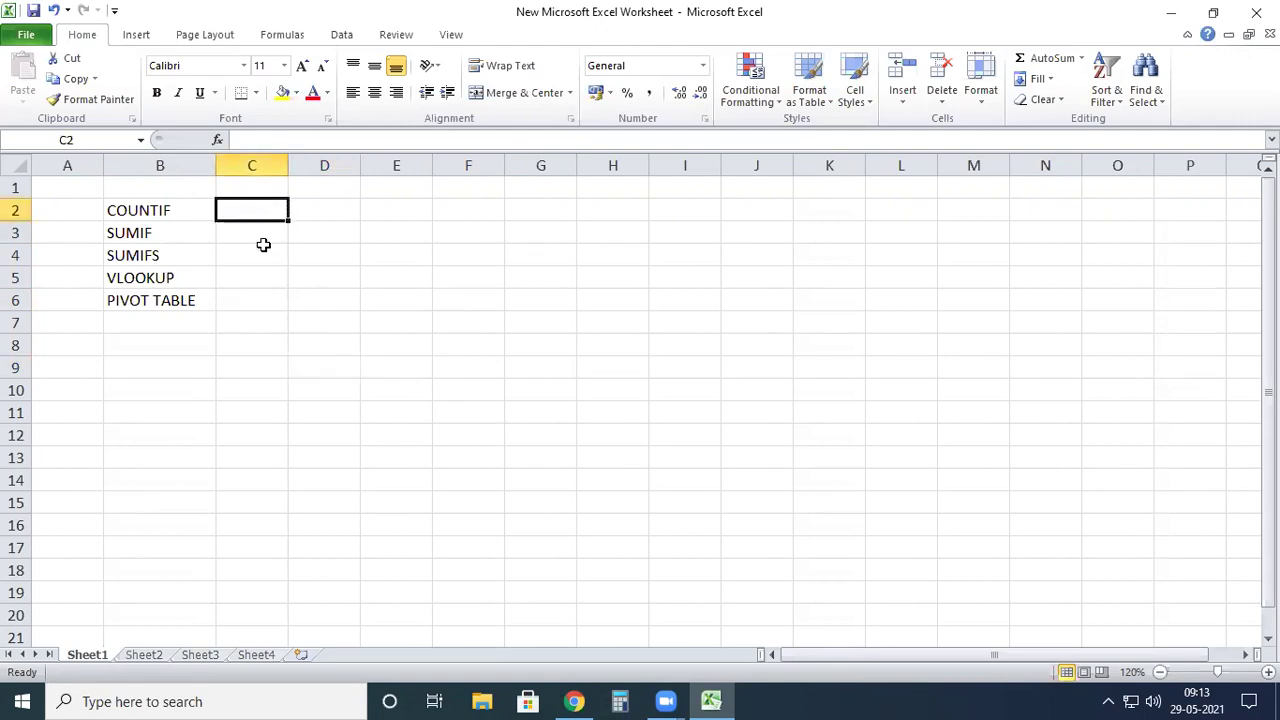
left_click(267, 256)
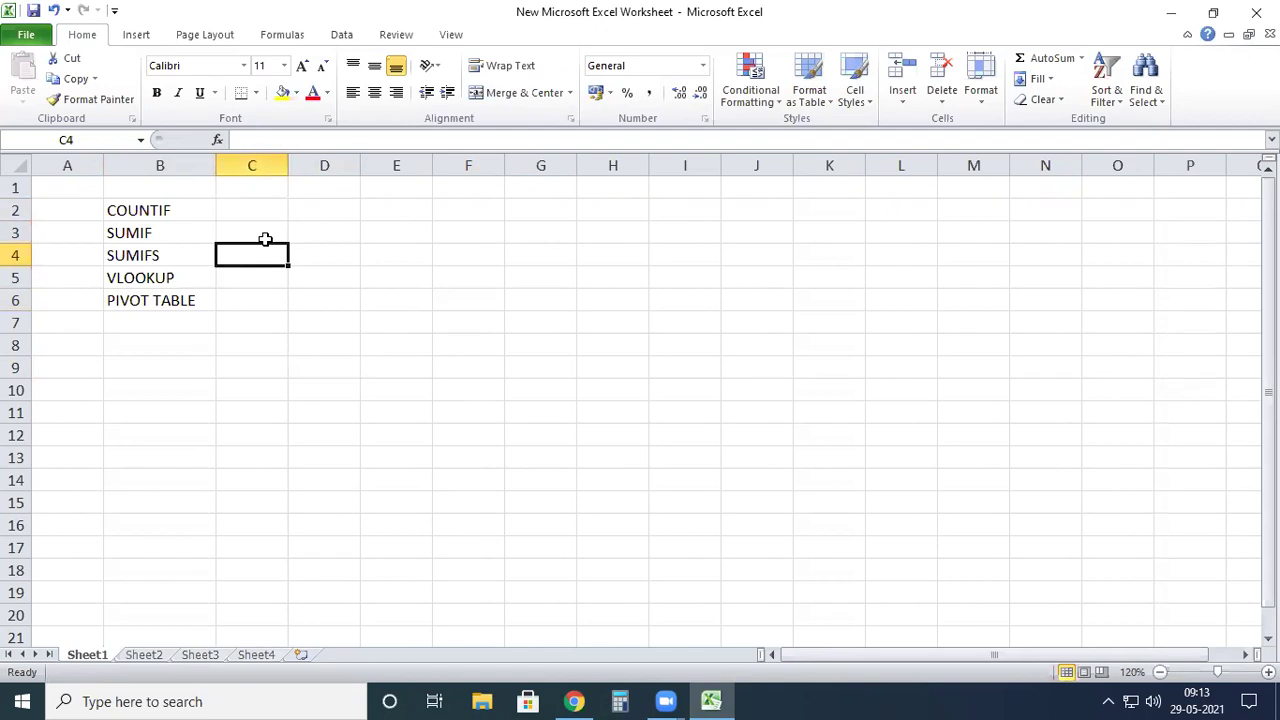
left_click(266, 240)
left_click(279, 211)
left_click(280, 241)
left_click(277, 258)
left_click(280, 234)
left_click(277, 210)
left_click(273, 234)
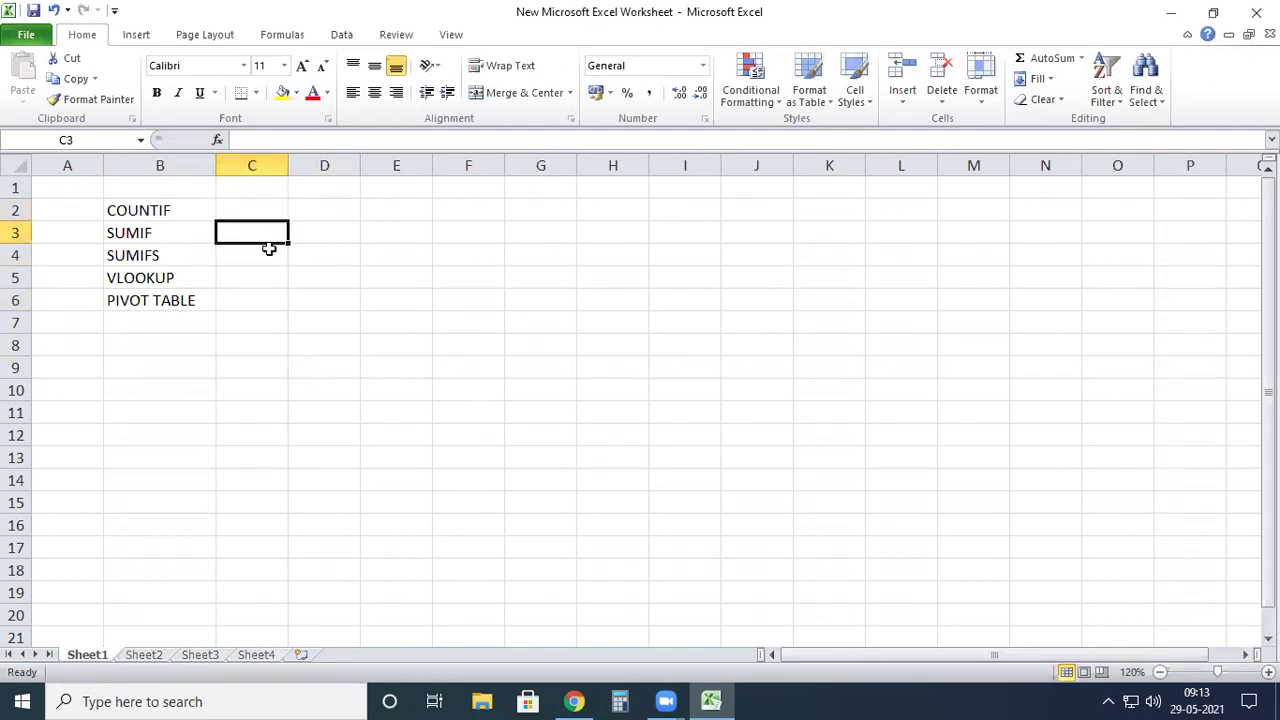
left_click(266, 254)
left_click(271, 228)
left_click(258, 203)
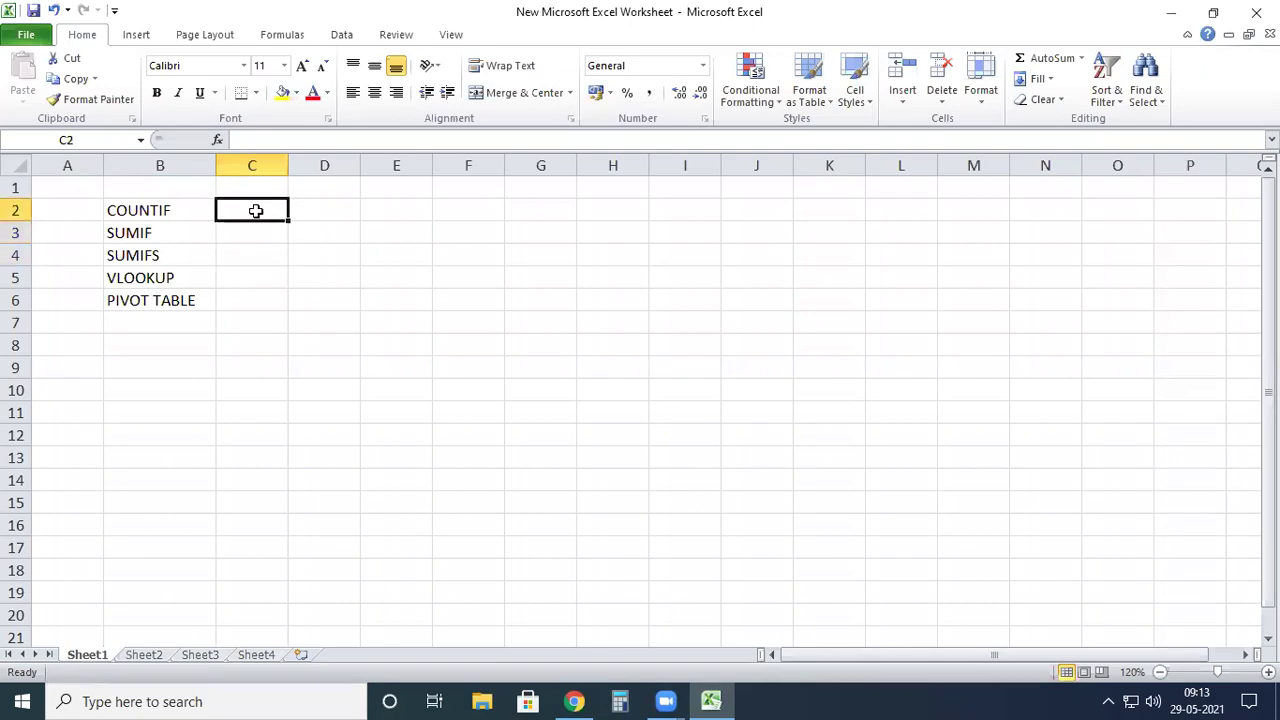
Step: Fill cells D2 to D12 with the number series 1 to 11, starting from 1 and 2
left_click(343, 218)
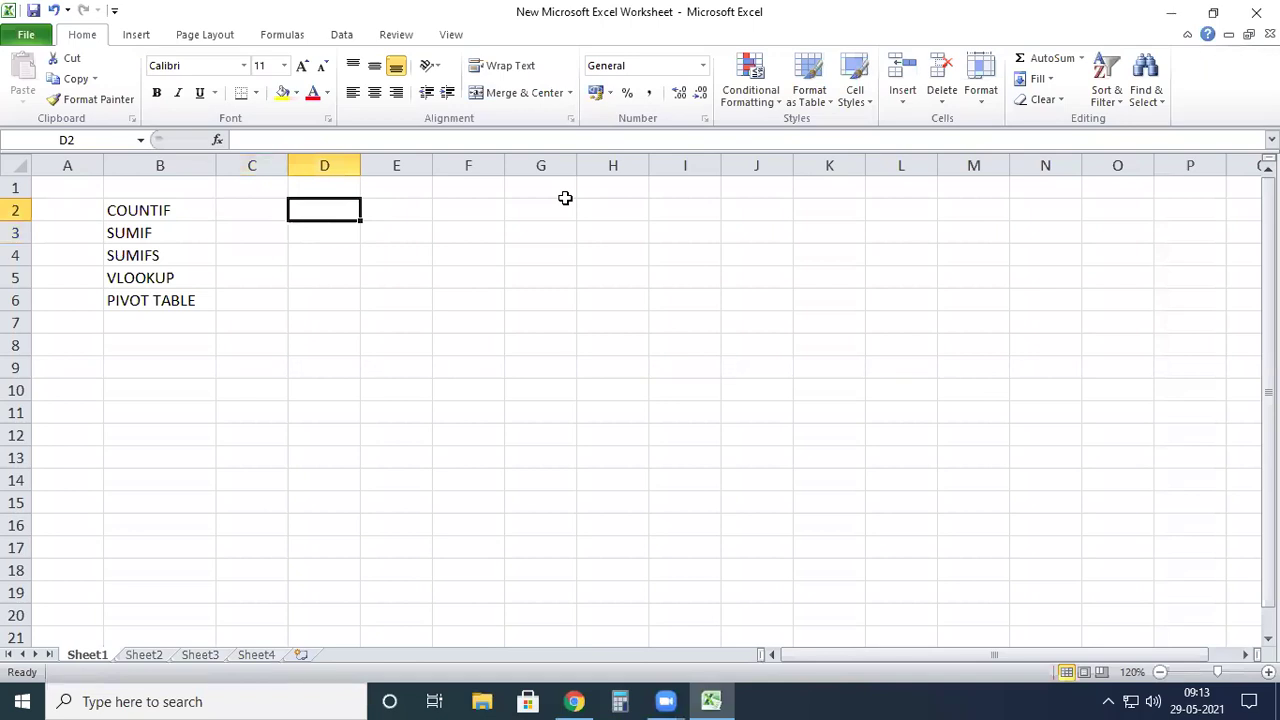
type("1")
key("Return")
type("2")
key("Return")
left_click_drag(337, 211, 392, 442)
left_click(423, 449)
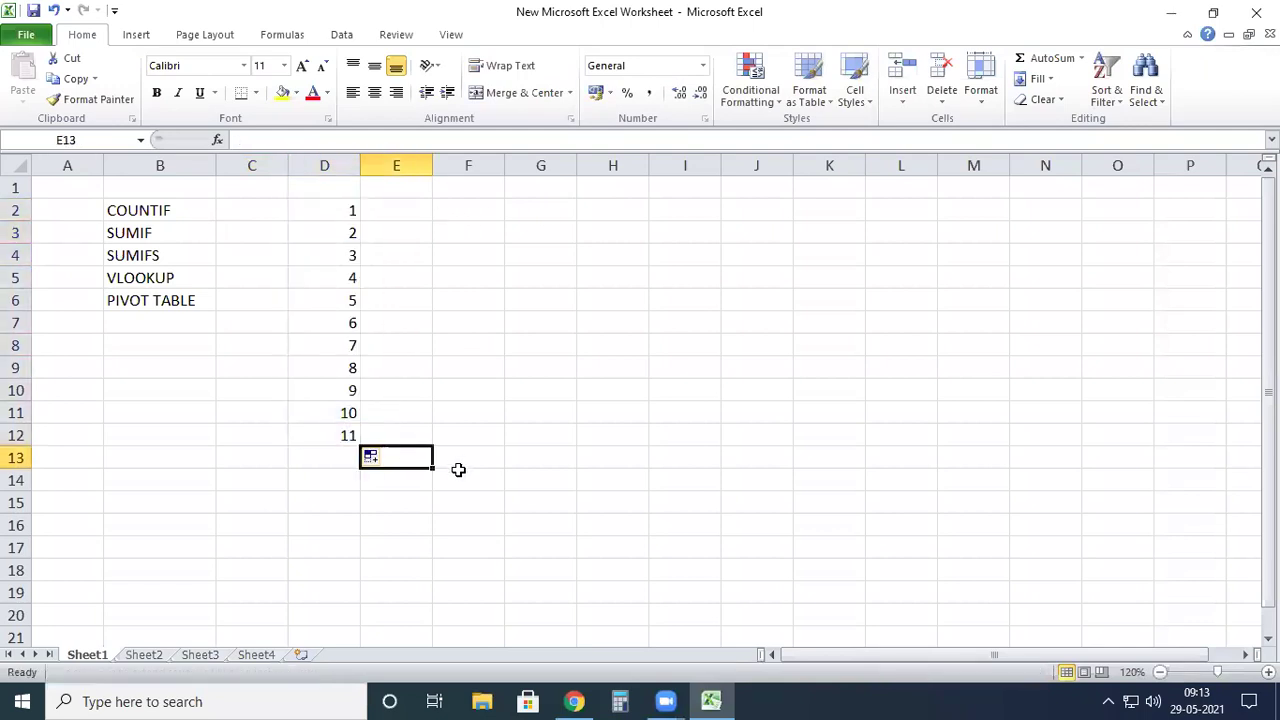
Step: Enter the label COUNTIF in cell C14, below the number series
left_click(323, 480)
left_click(270, 479)
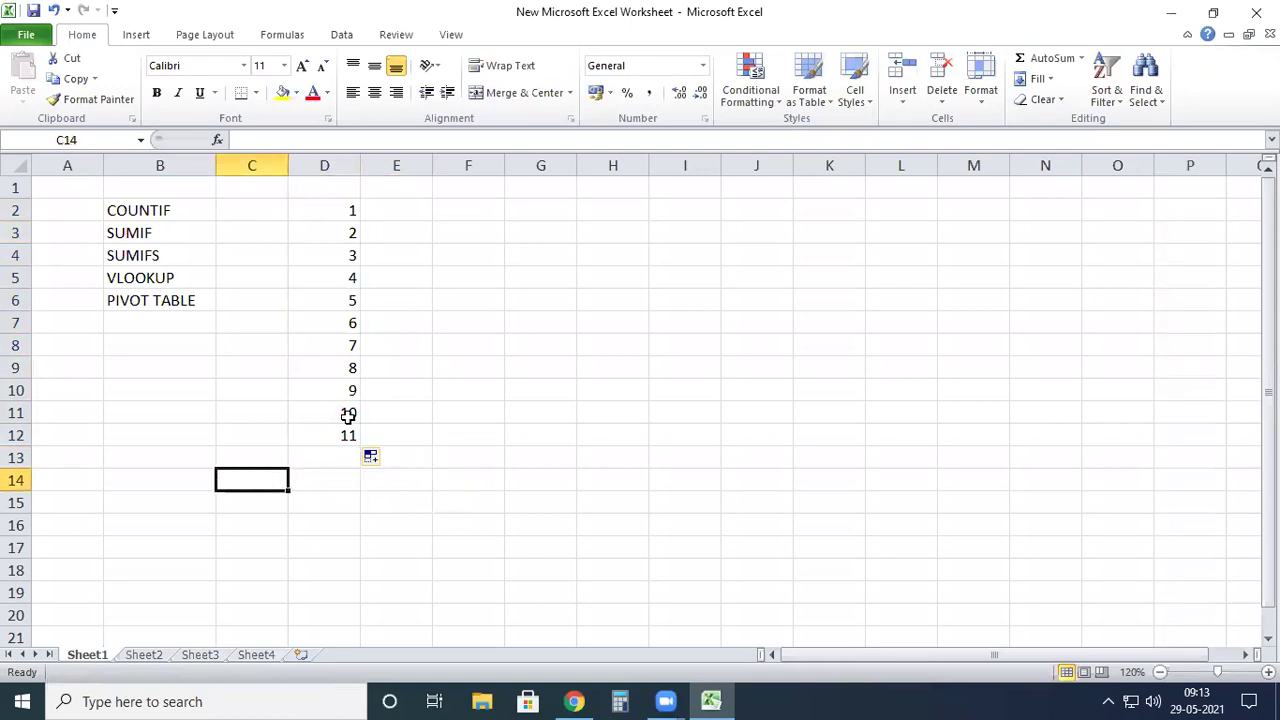
type("COUNTIF")
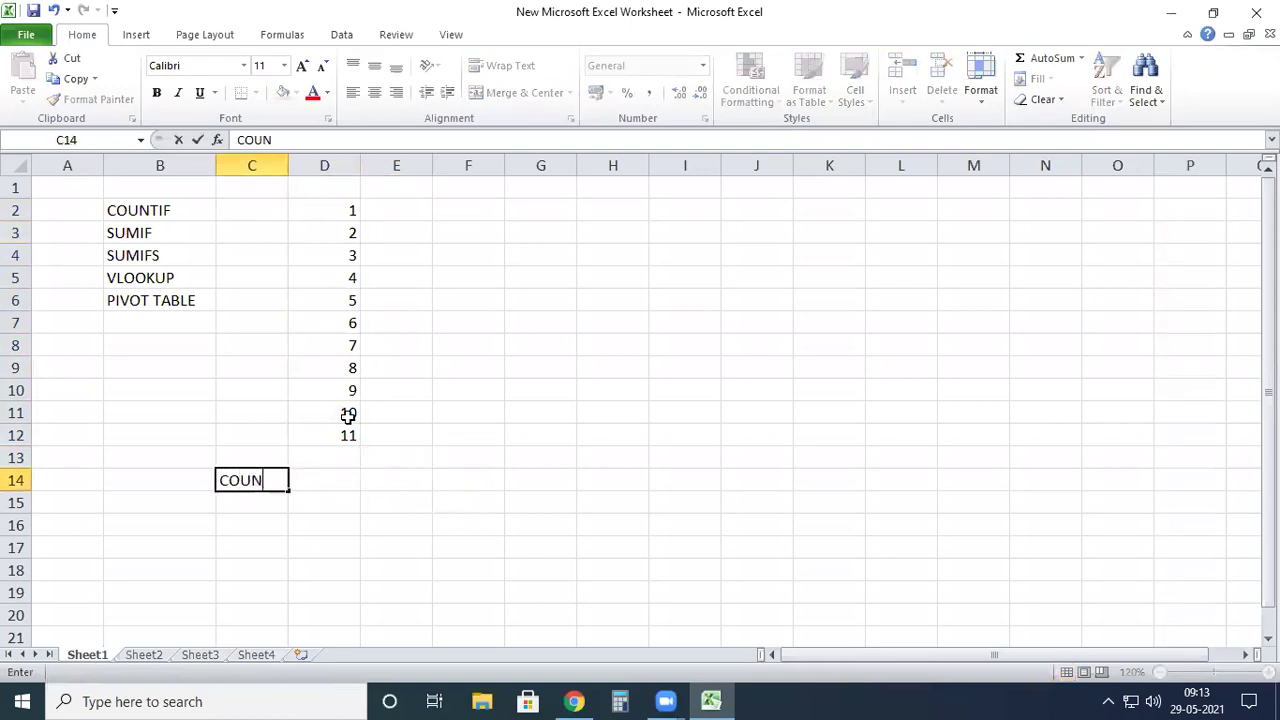
Step: In cell D14, enter =COUNTIF(D2:D12,">5") to count the series values greater than 5
left_click(327, 483)
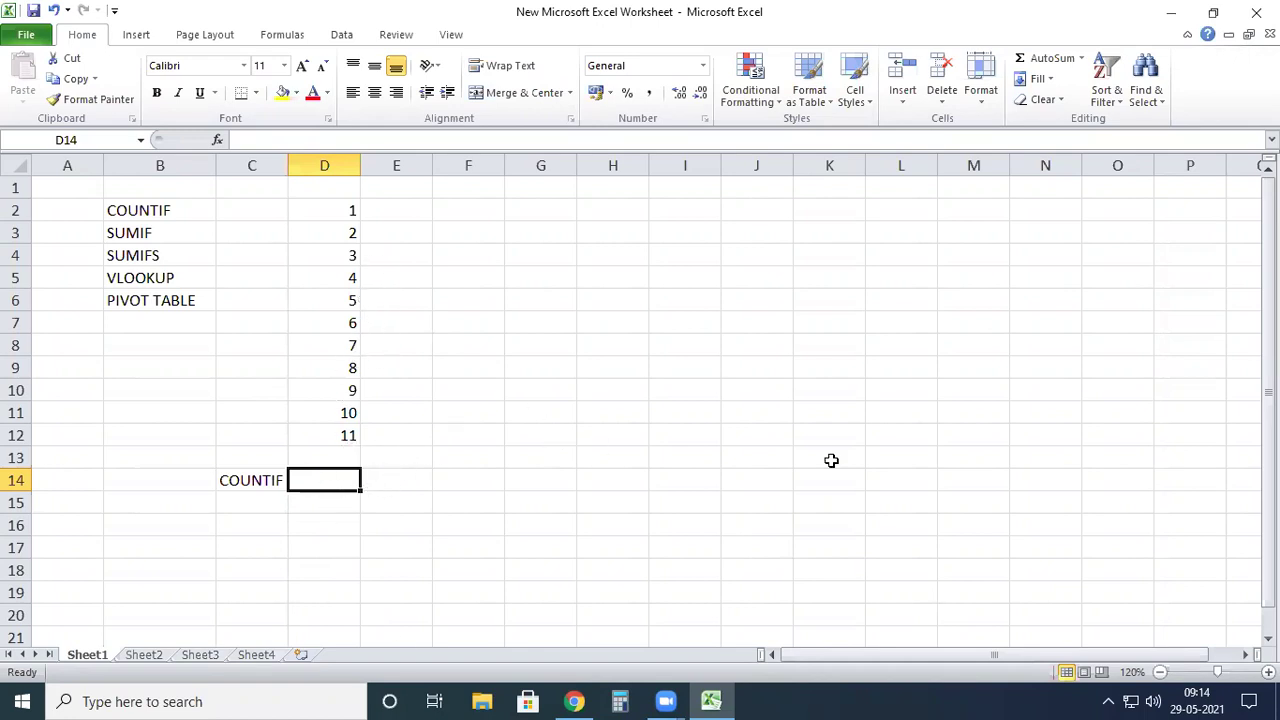
type("=C")
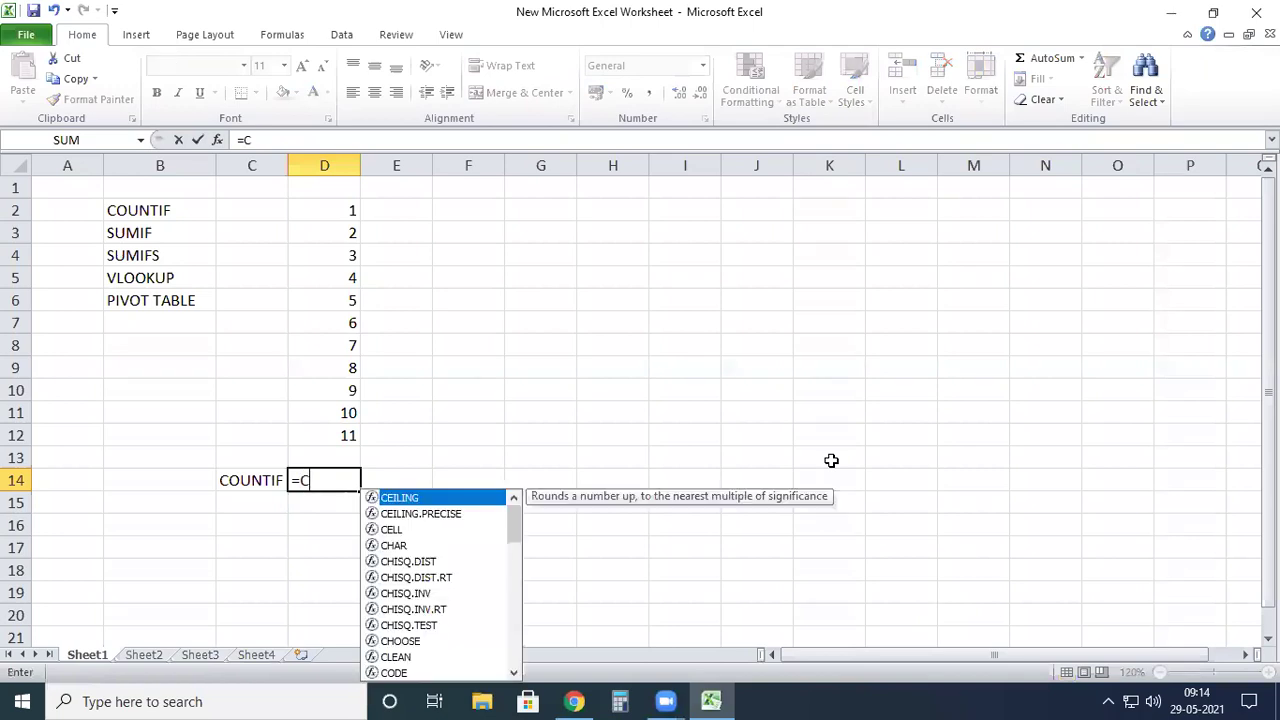
type("OUN")
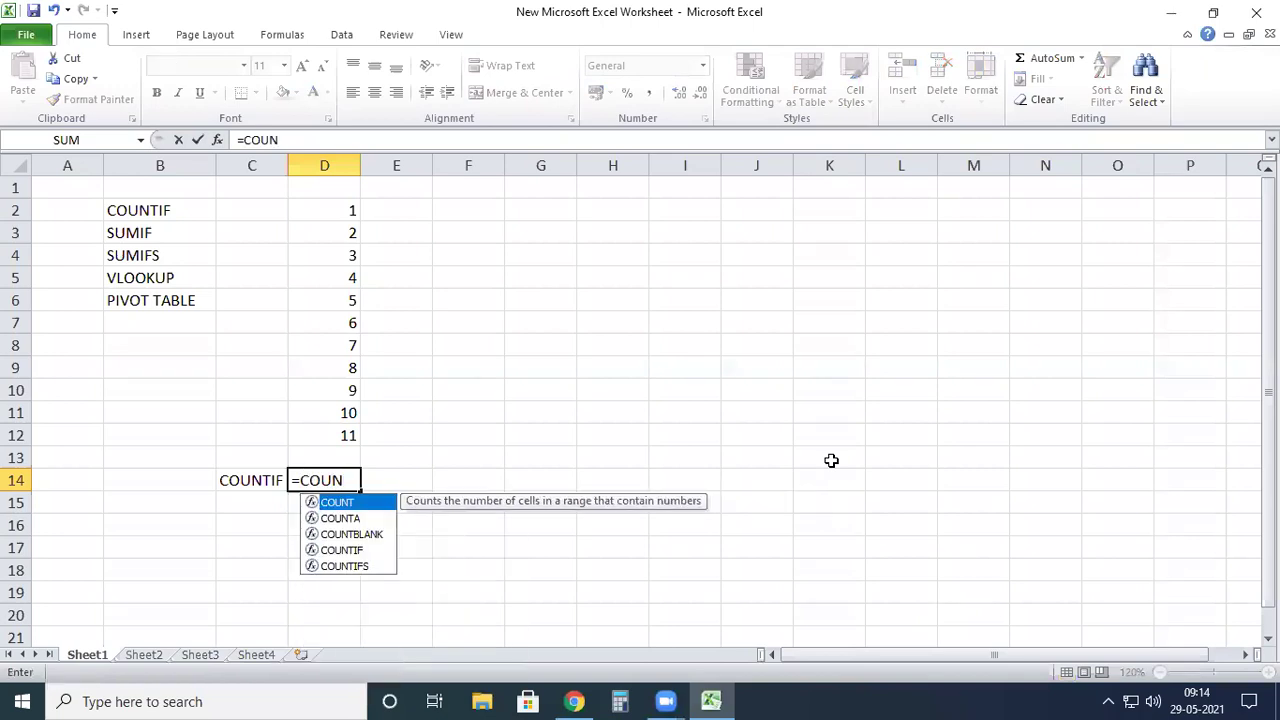
type("TIF")
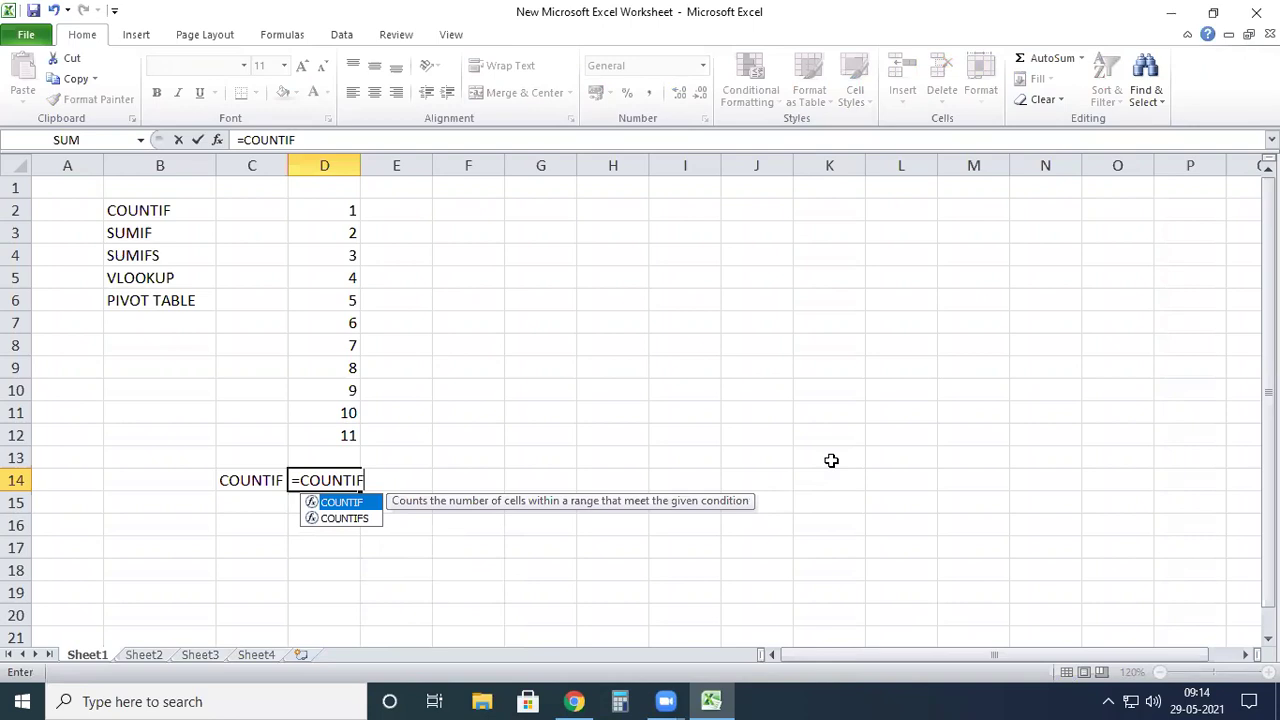
type("?")
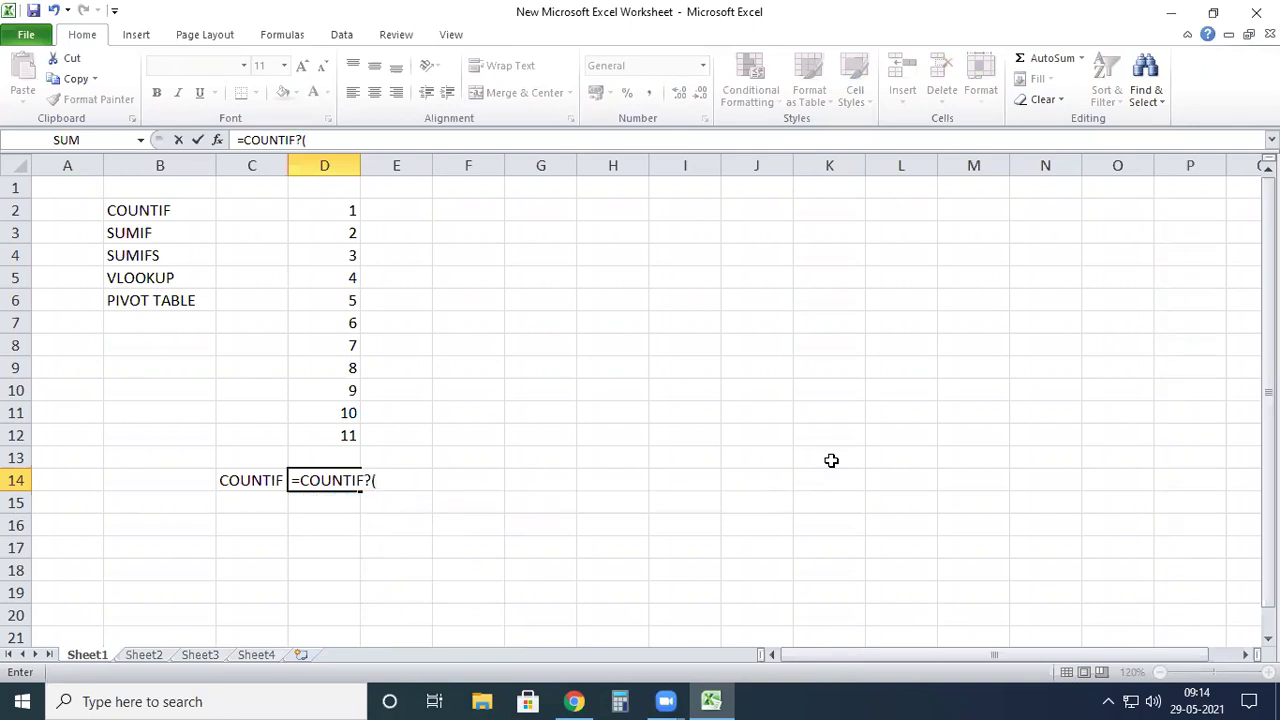
key("BackSpace")
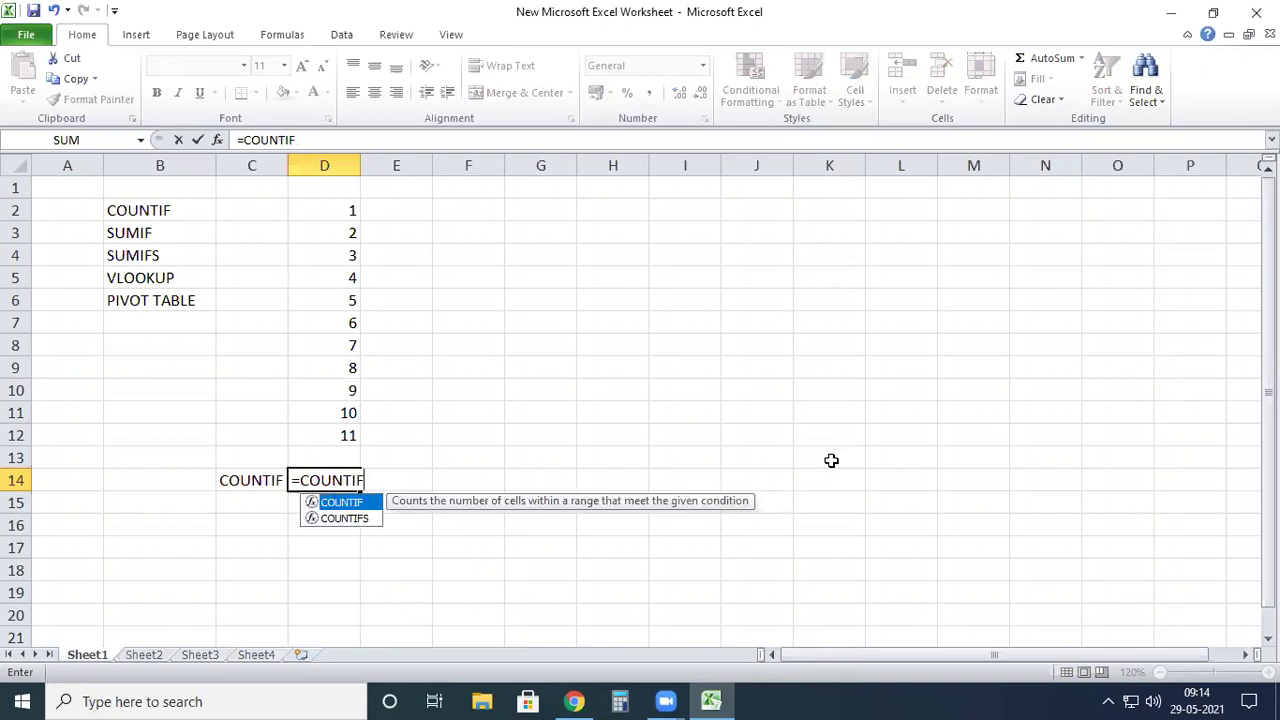
type("(")
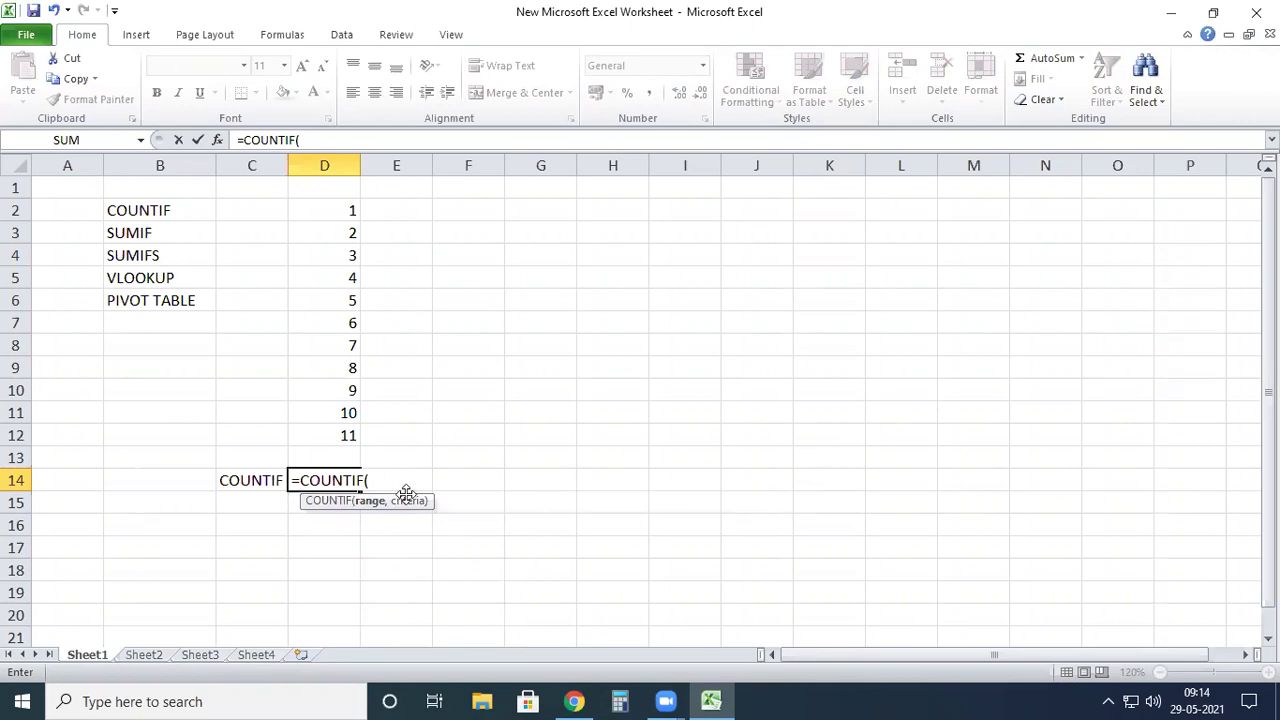
left_click_drag(317, 209, 343, 436)
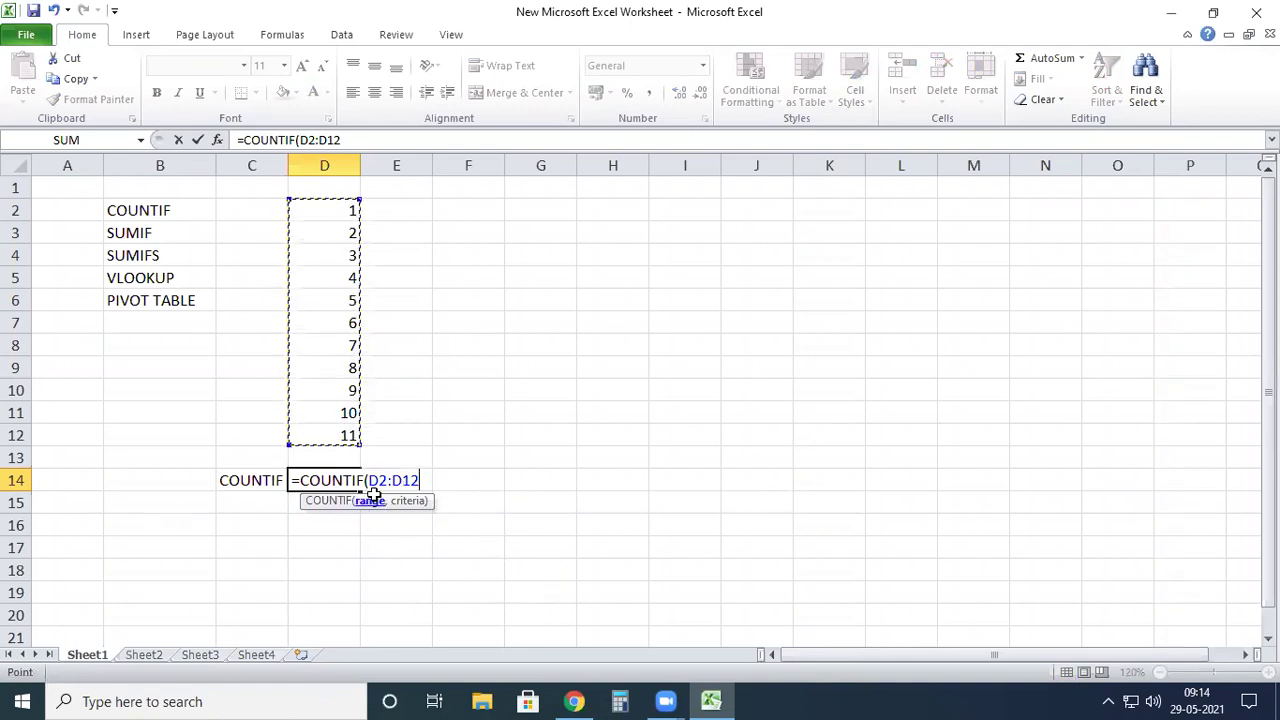
type(",")
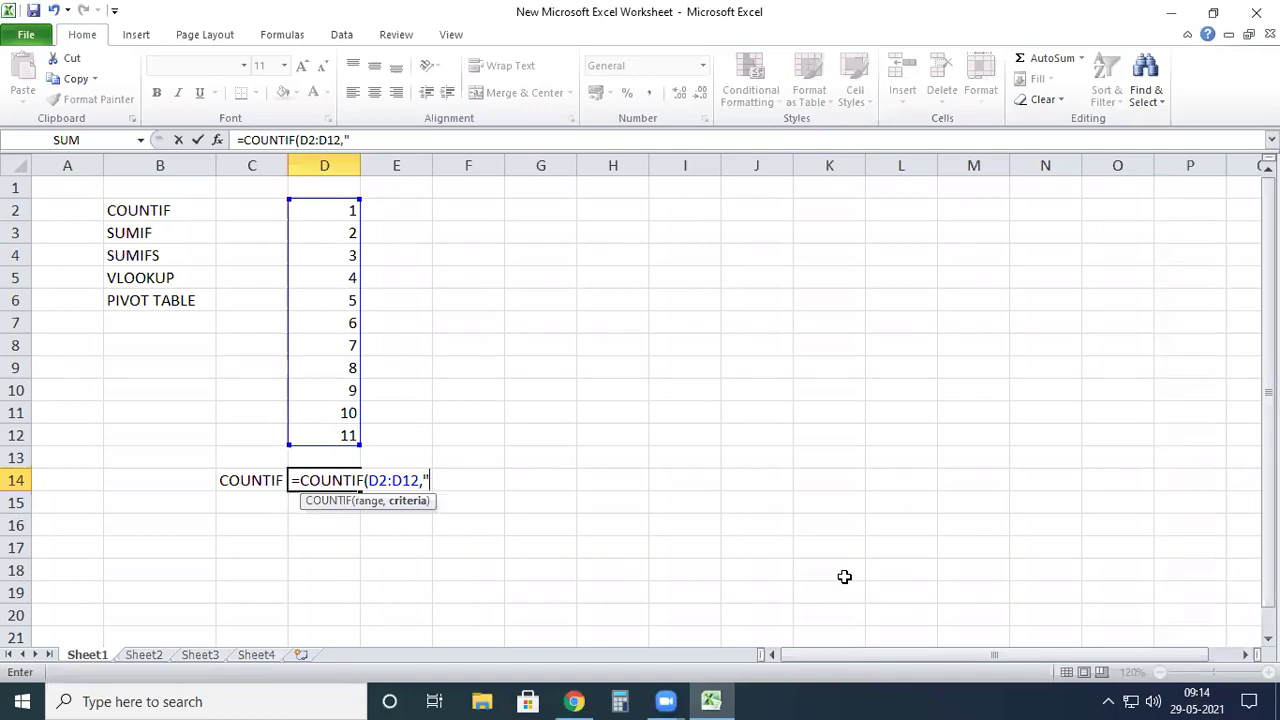
type("\">5\"")
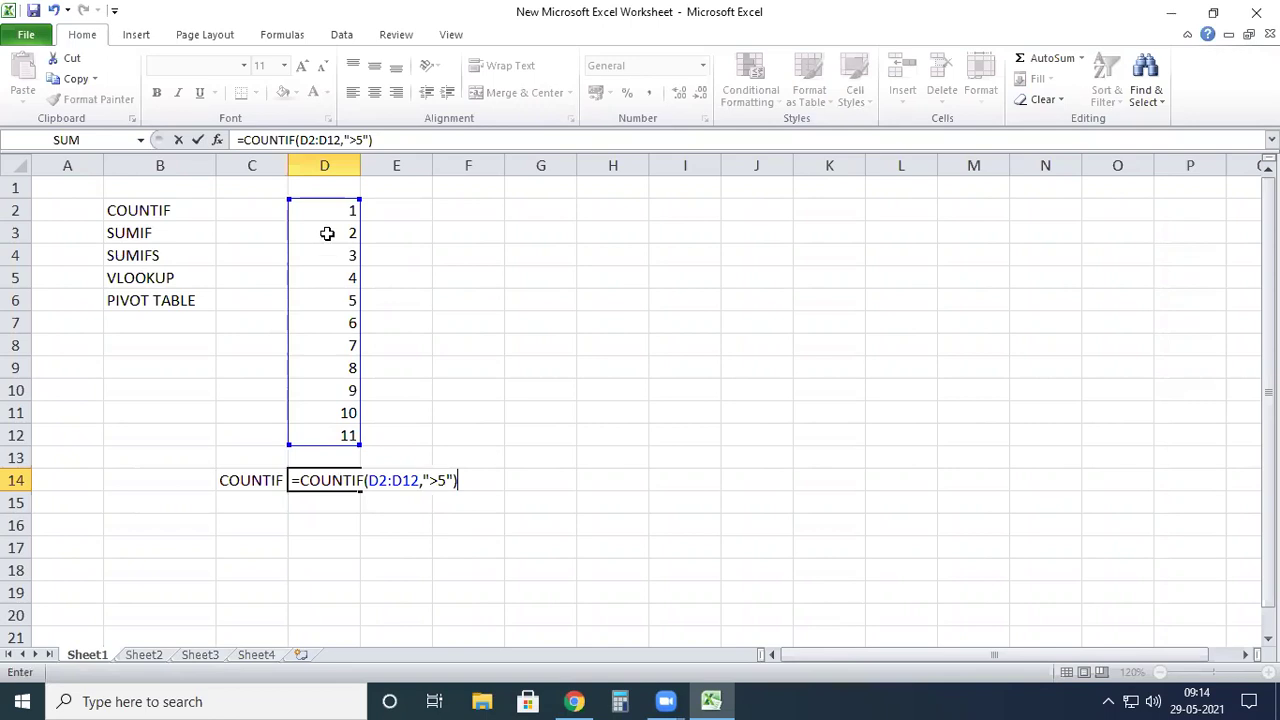
key("Return")
left_click(334, 481)
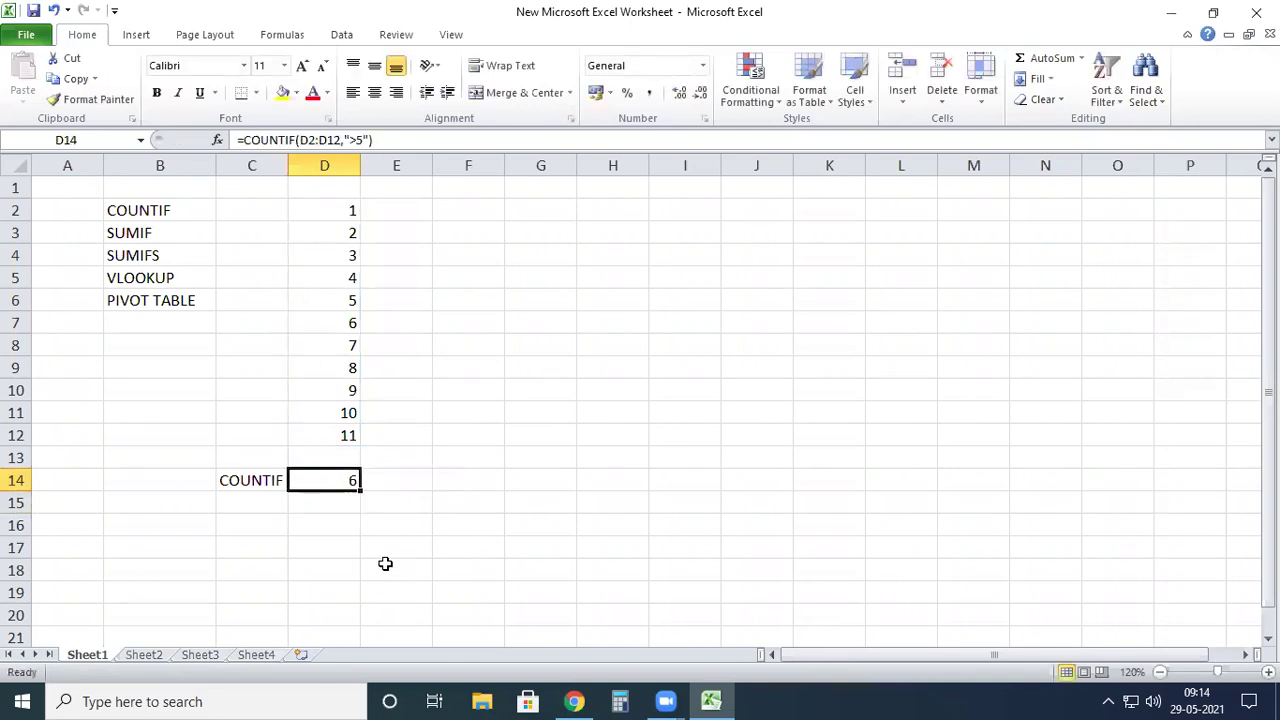
Step: Check the numbers greater than 5 in cells D7 to D12 one by one against the COUNTIF result
left_click(343, 322)
left_click(350, 345)
left_click(347, 369)
left_click(343, 390)
left_click(337, 414)
left_click(335, 435)
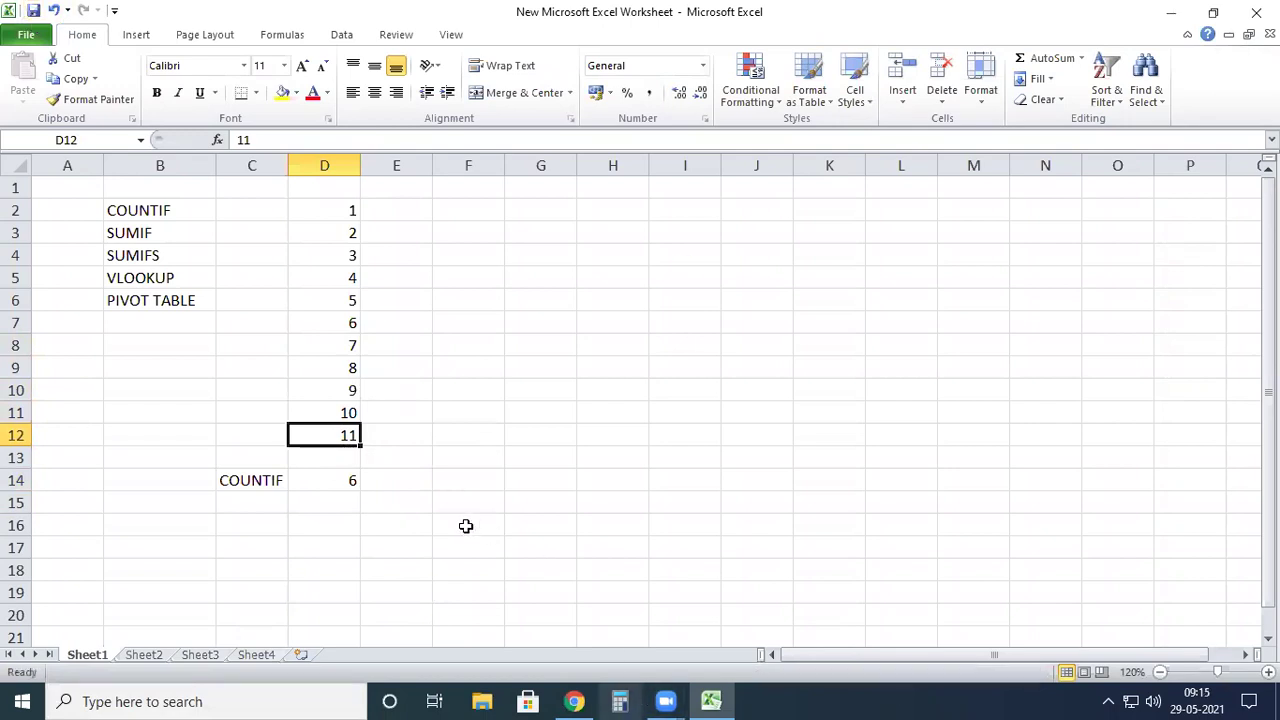
Step: Enter the items MOBILE, COMPUTER, TOOLS and TV in cells E3 to E6, beside the number series
left_click(421, 230)
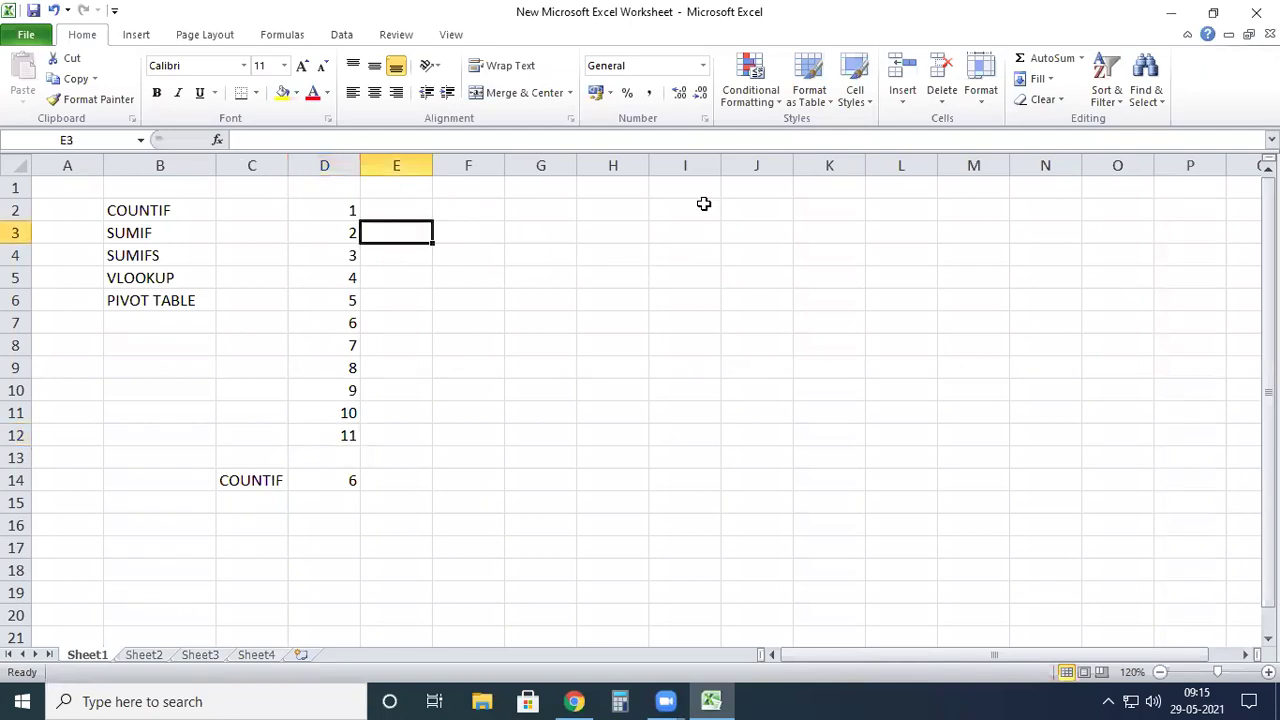
type("MOBILE")
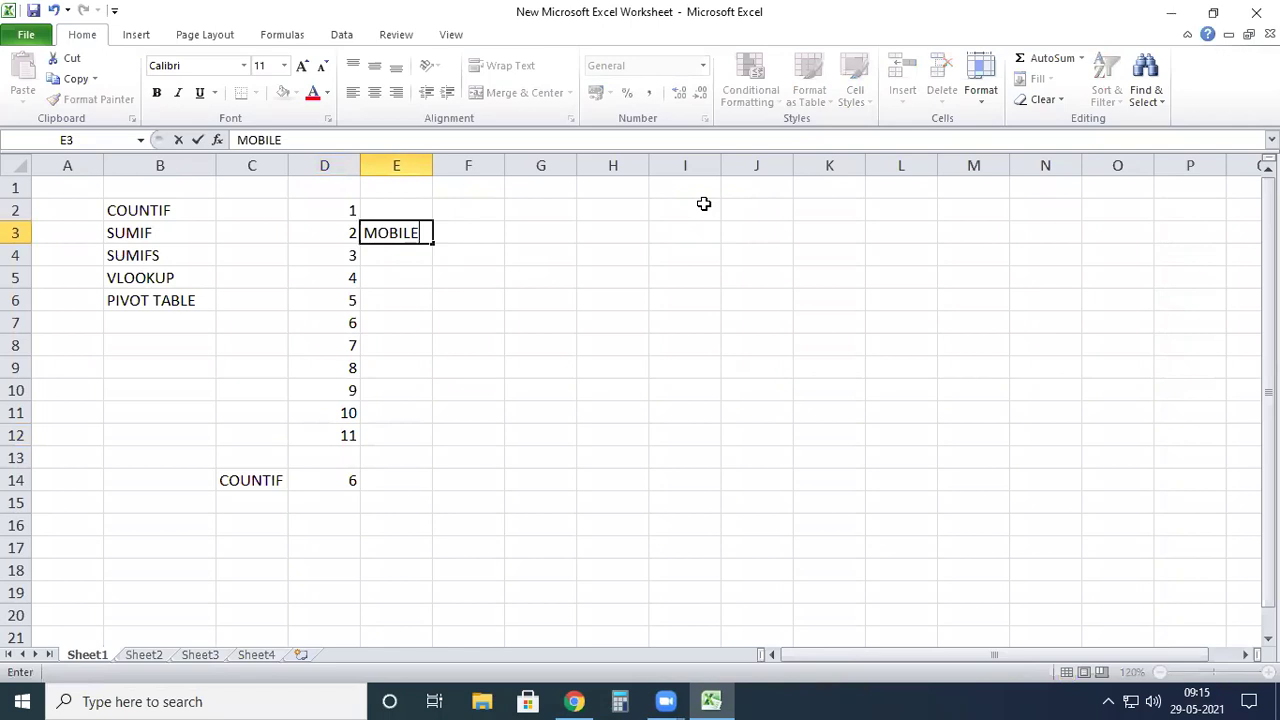
key("Return")
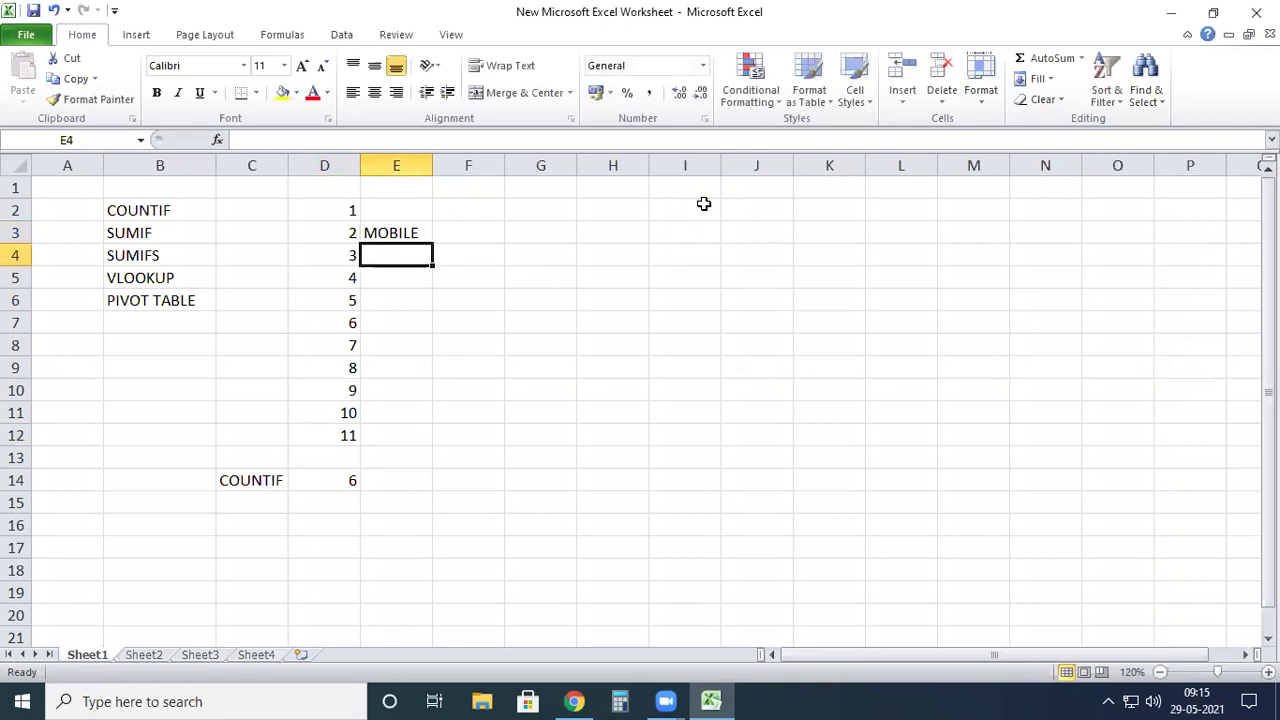
type("COMPUTER")
key("Return")
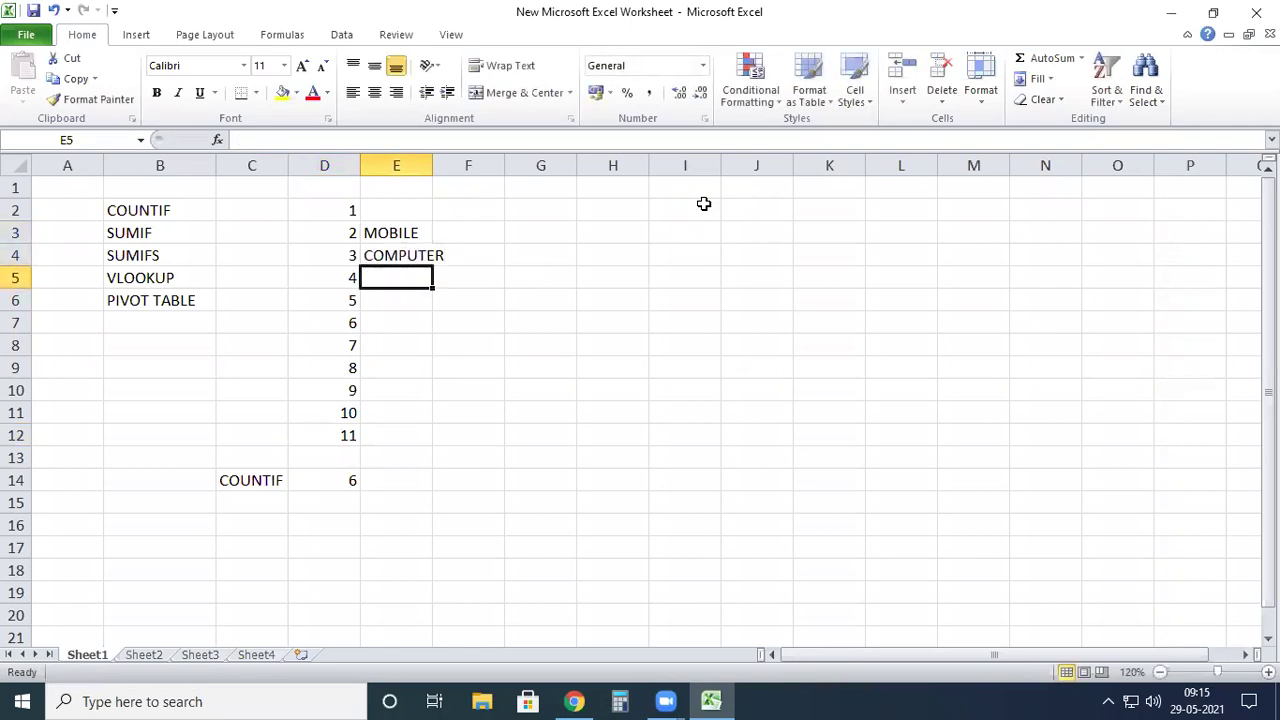
type("TOOLS")
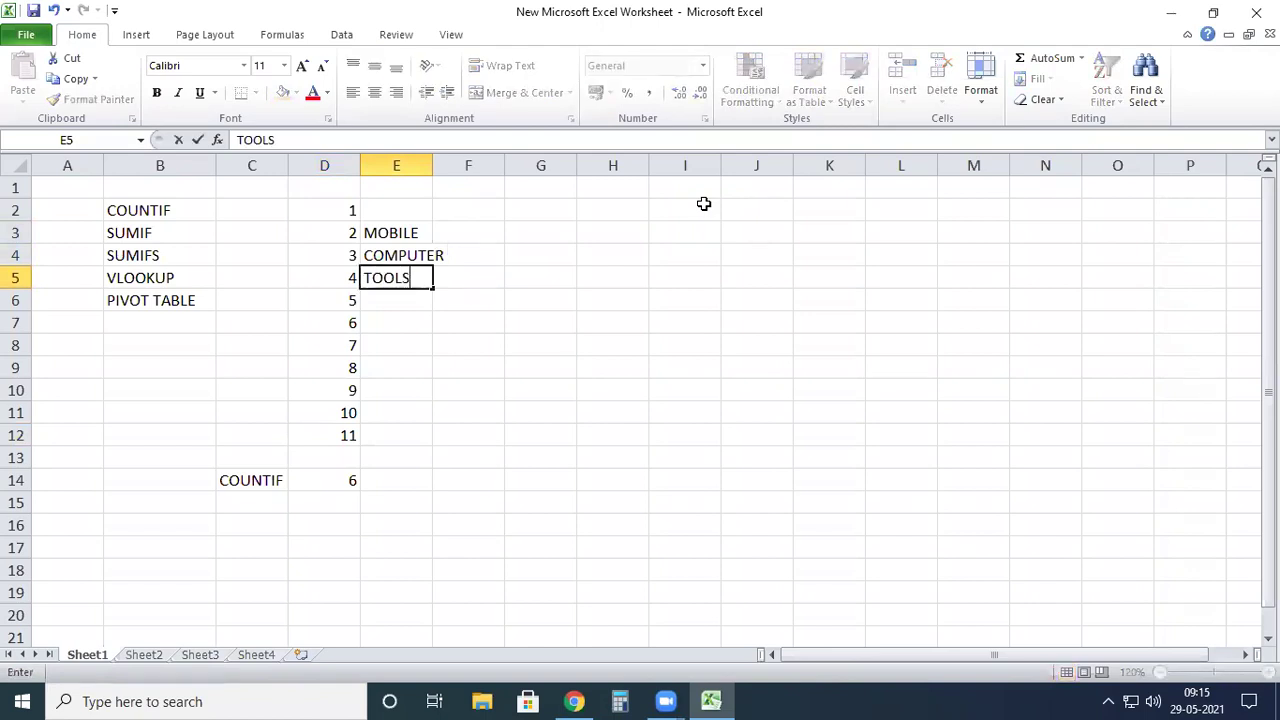
key("Return")
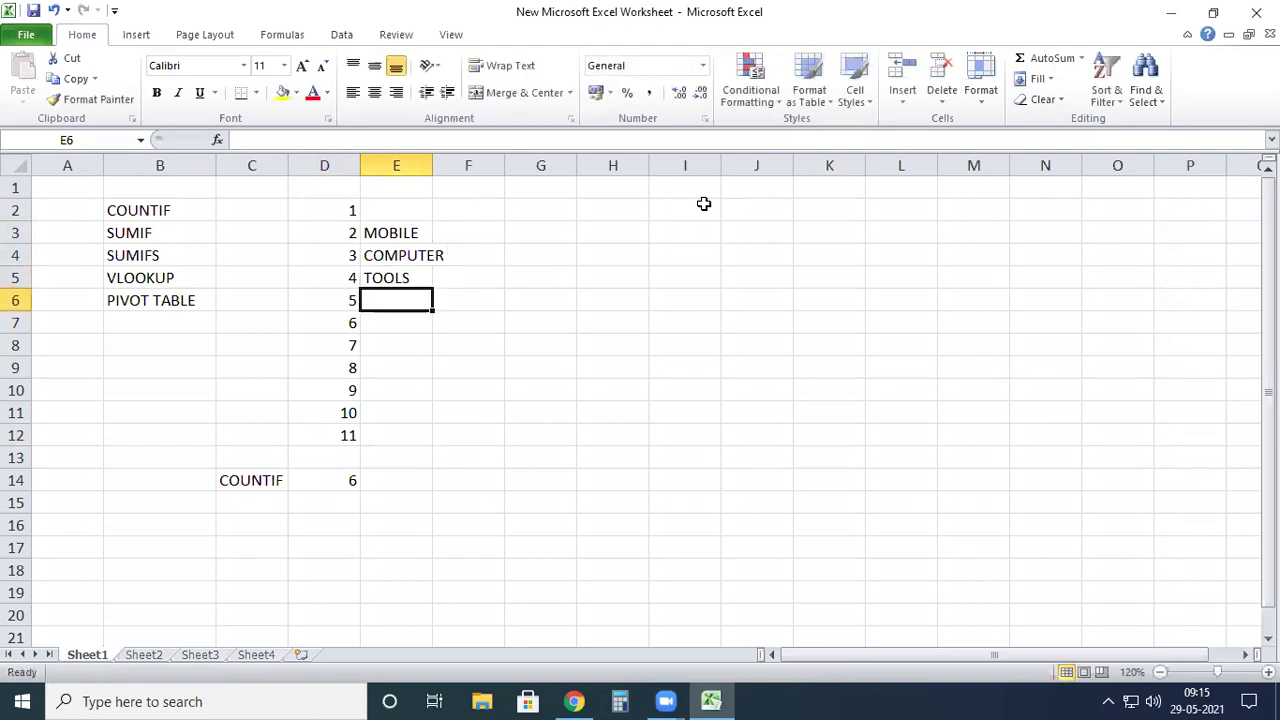
type("TV")
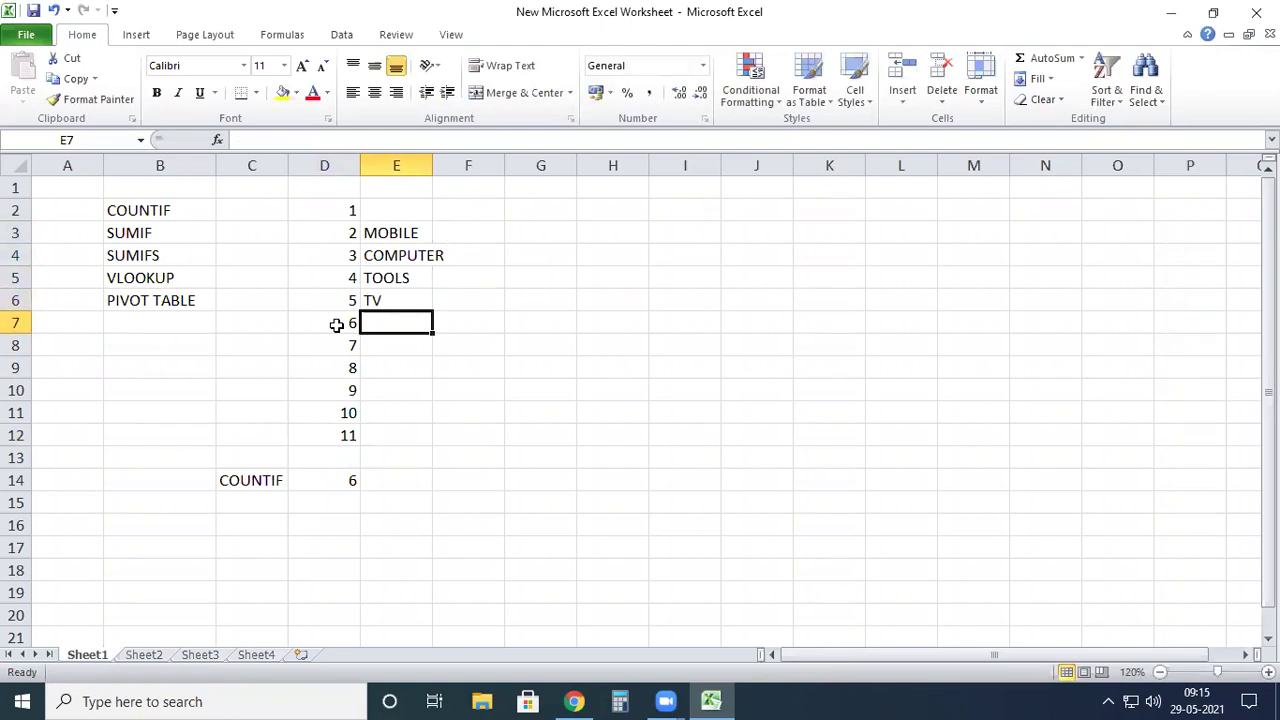
Step: Repeat the four items down to cell E12 and widen column E so the entries fit
left_click_drag(400, 228, 450, 444)
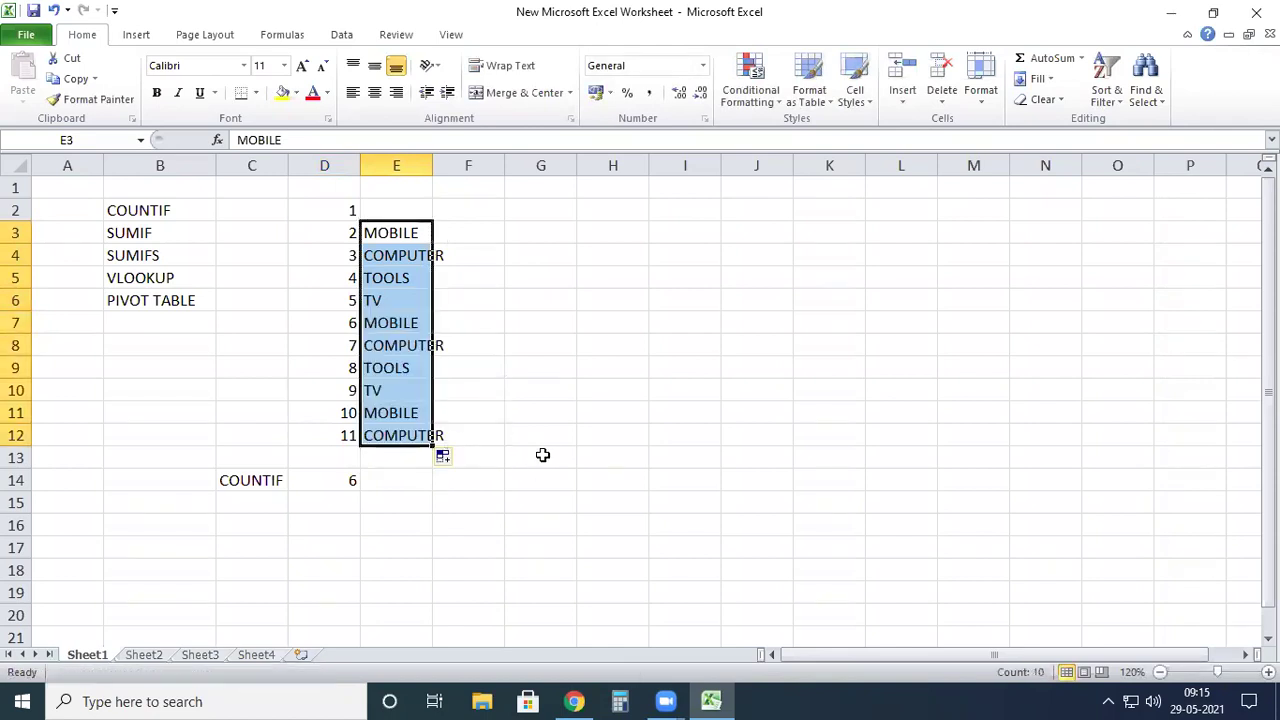
left_click(543, 456)
left_click_drag(432, 166, 489, 176)
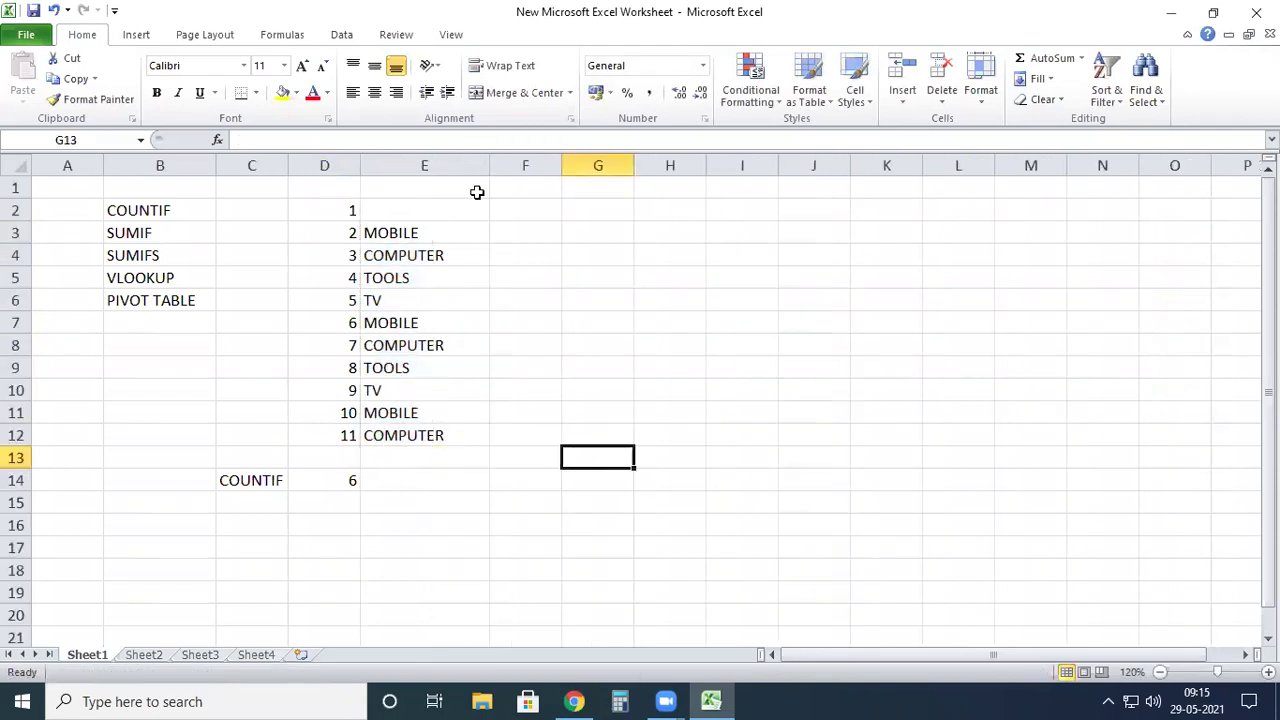
Step: Replace the entries in cells E11 and E6 with COMPUTER
left_click(434, 481)
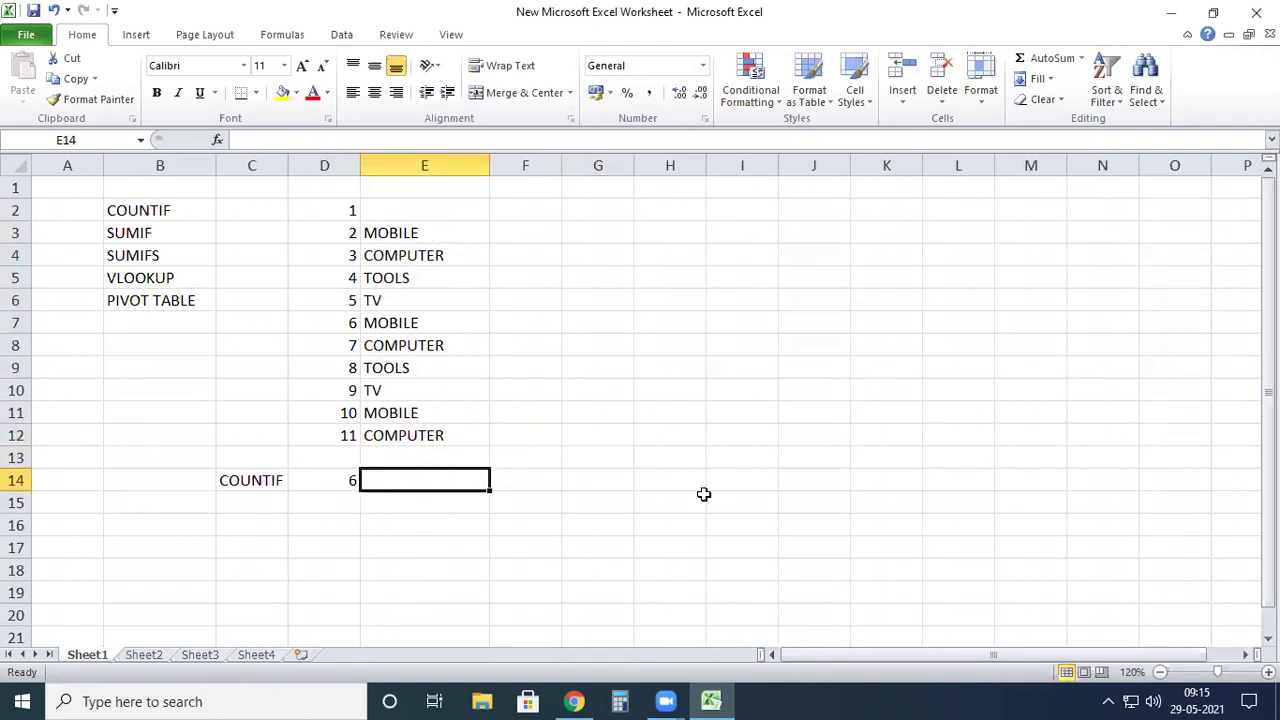
left_click(402, 412)
type("COMPUTER")
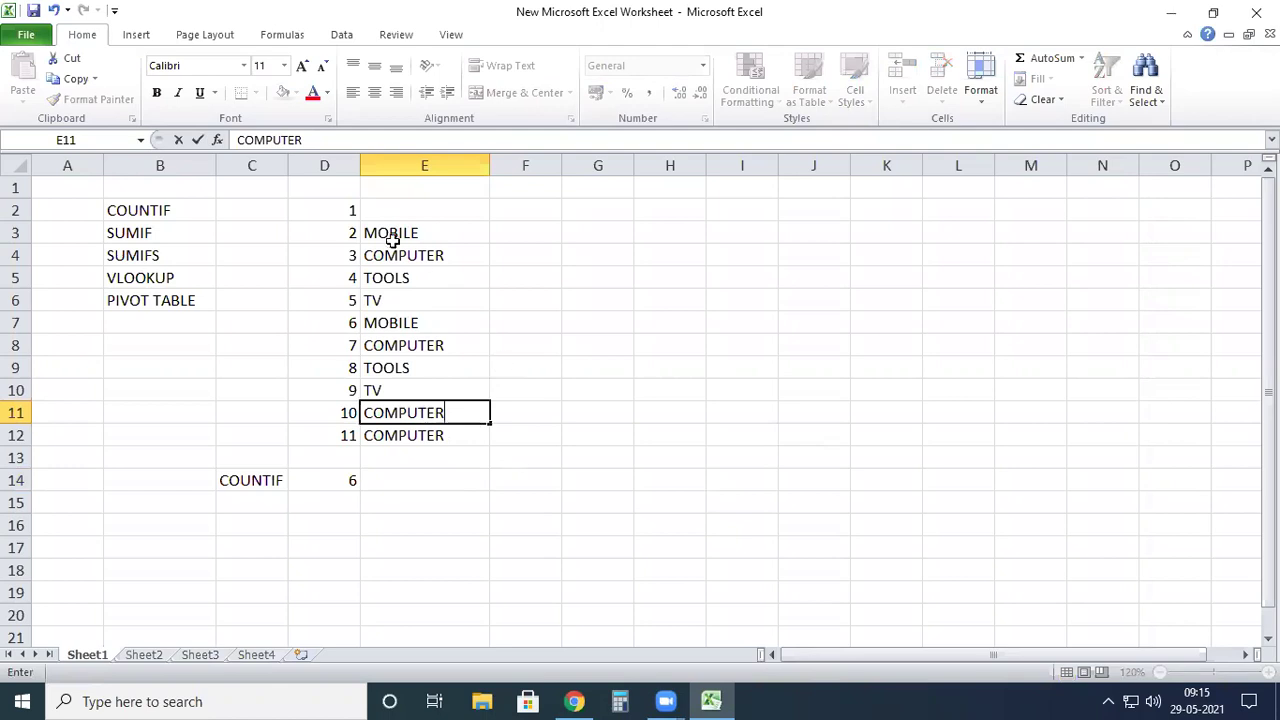
left_click(400, 300)
type("COMPUT")
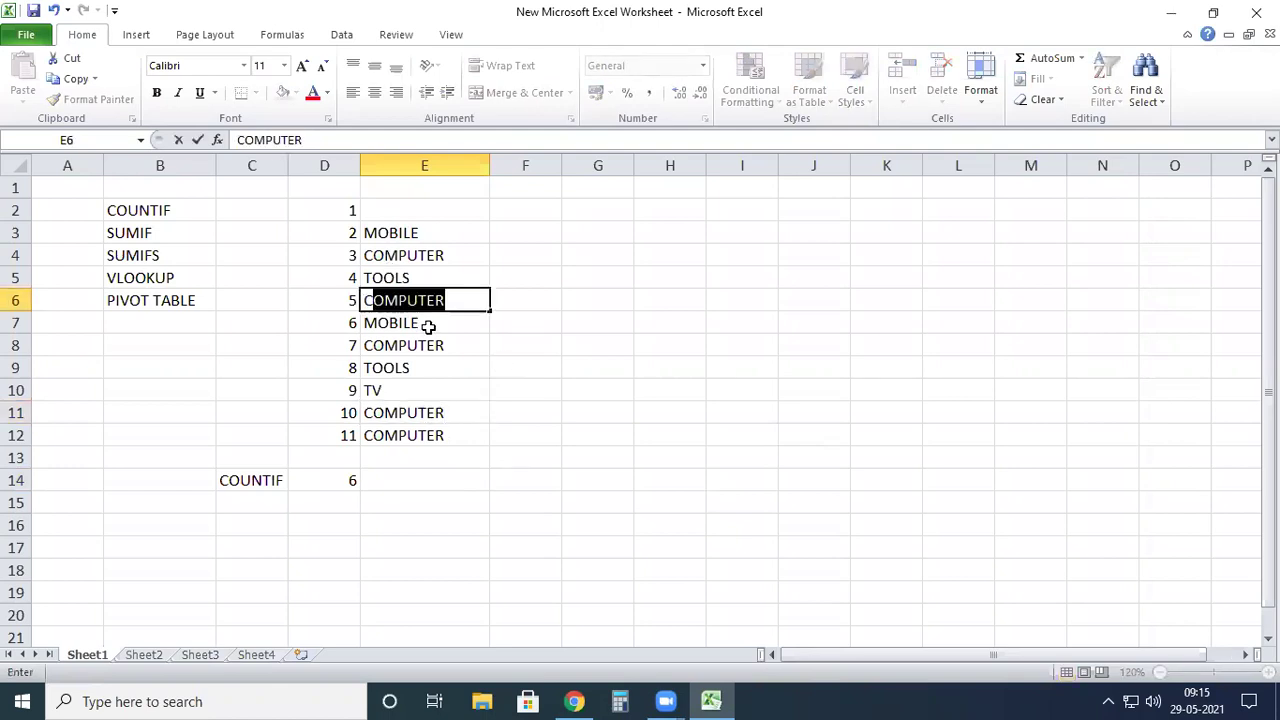
type("ER")
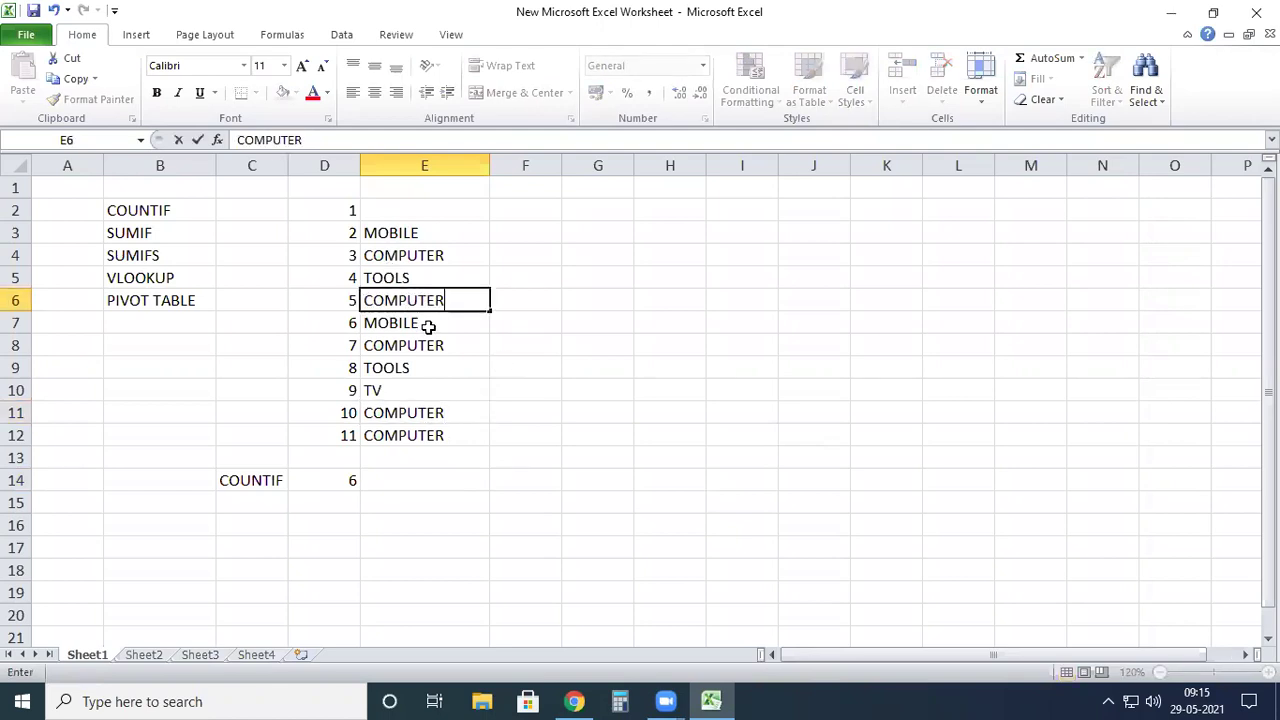
Step: In cell E14, enter =COUNTIF(E3:E12,"COMPUTER") to count the COMPUTER entries in the item list
left_click(417, 481)
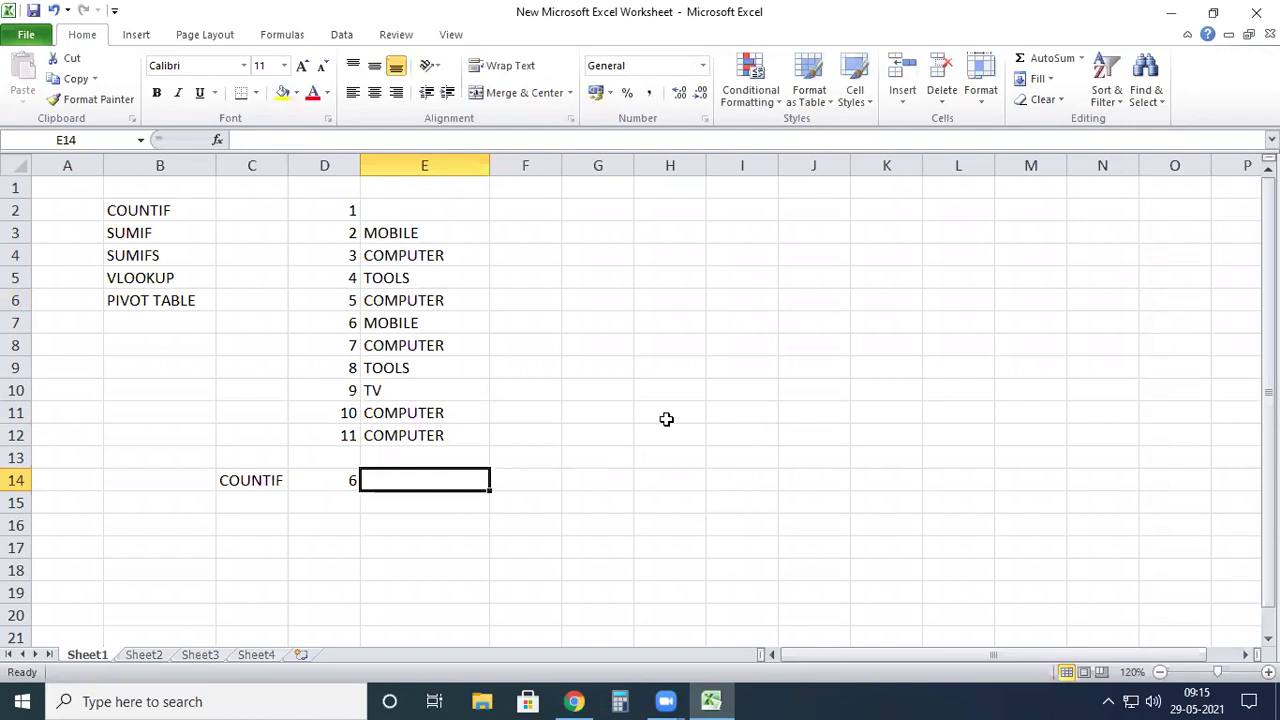
type("=")
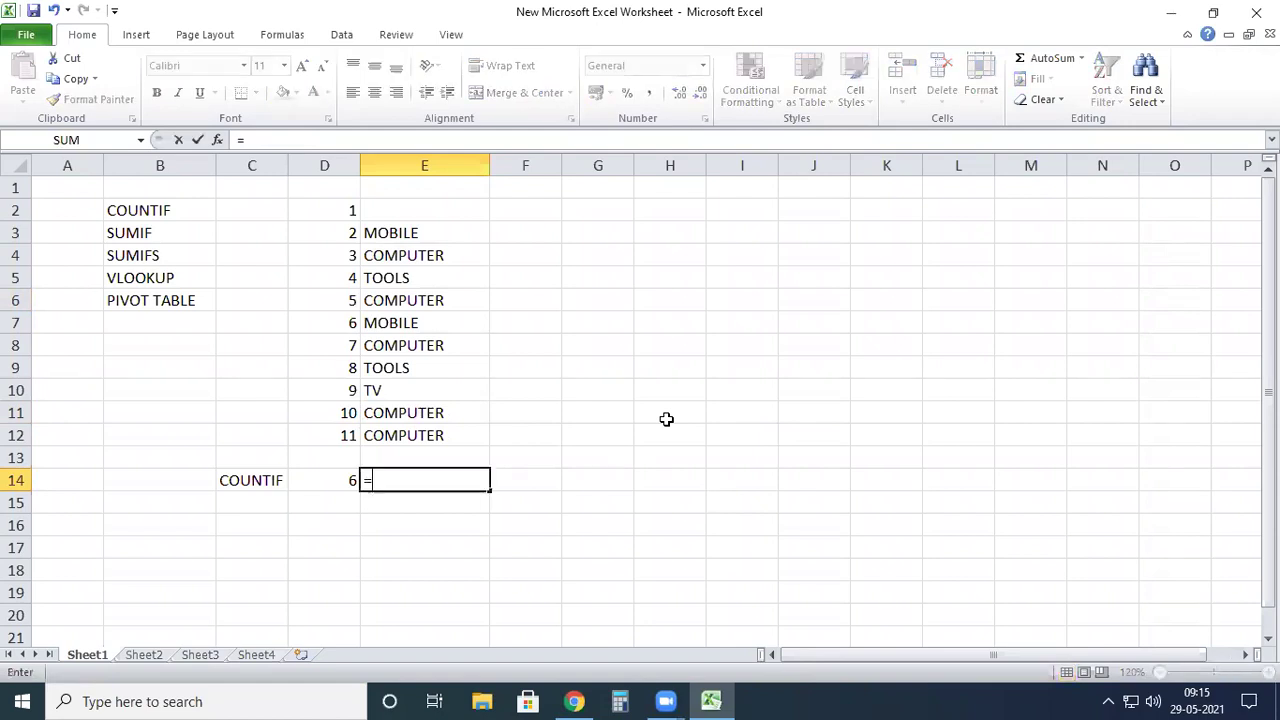
type("COUNTIF")
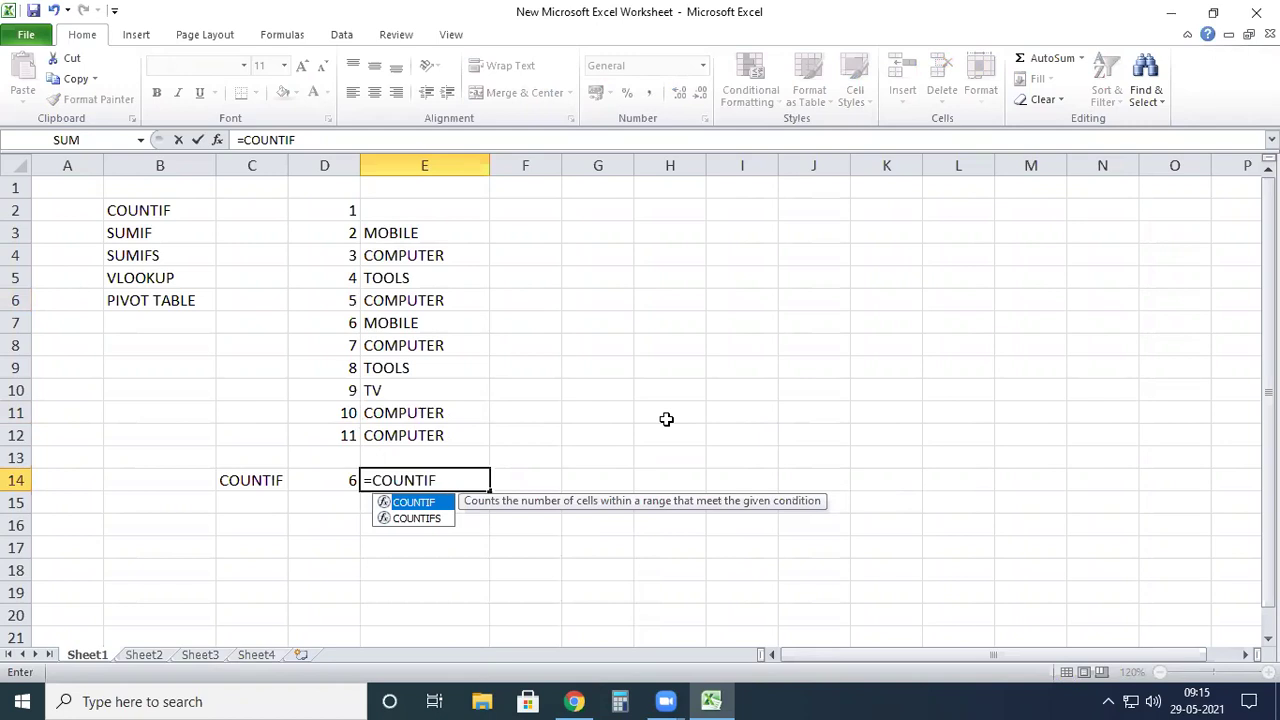
type("(")
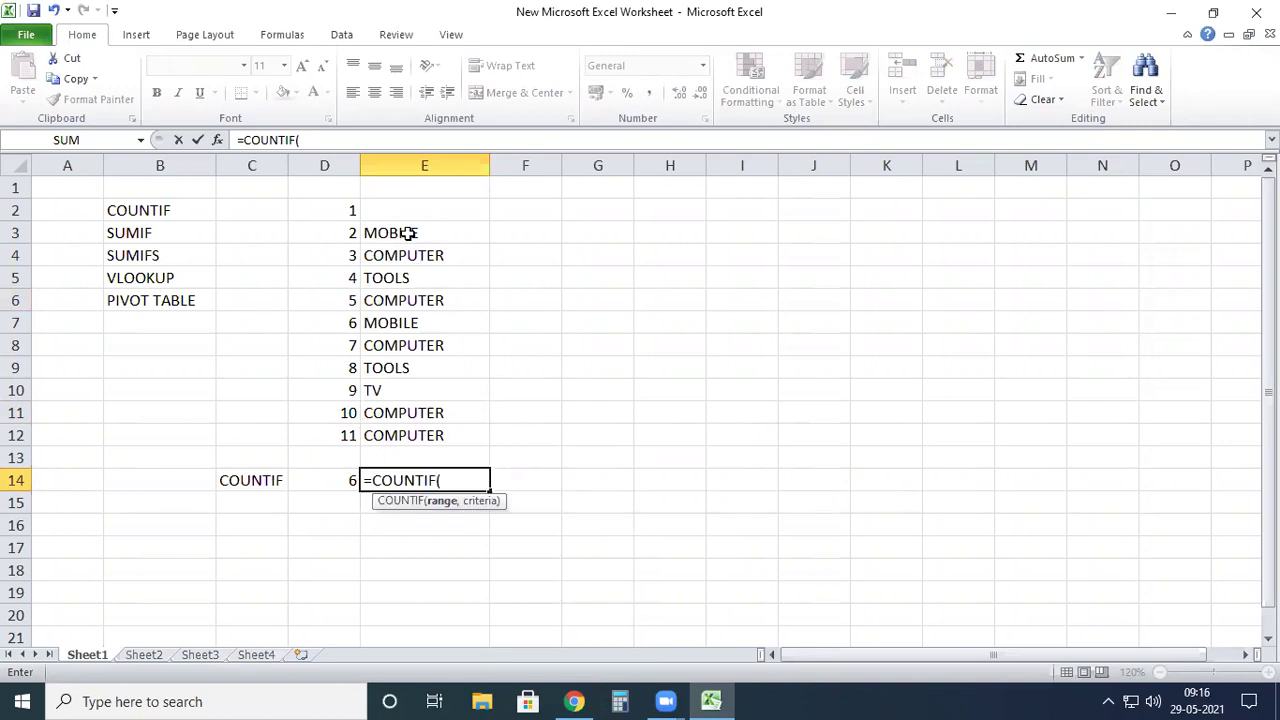
left_click_drag(405, 233, 440, 432)
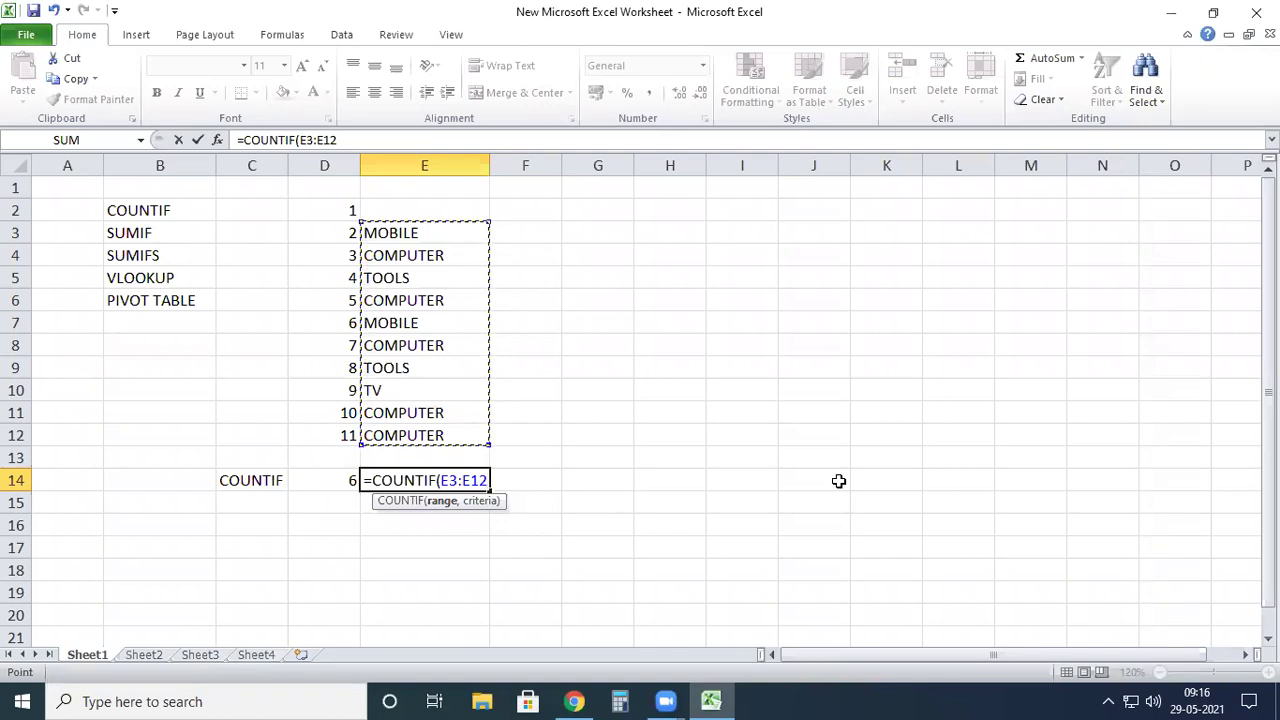
type(",")
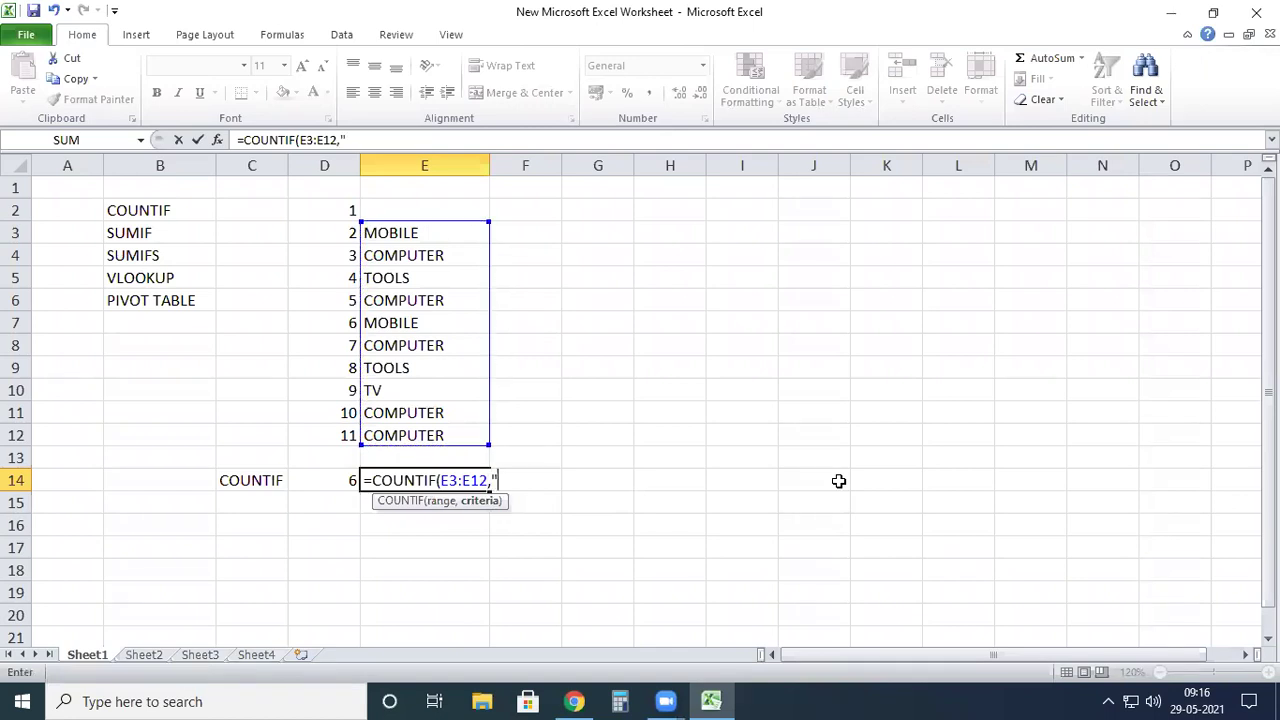
type("\"COMPUTER\"")
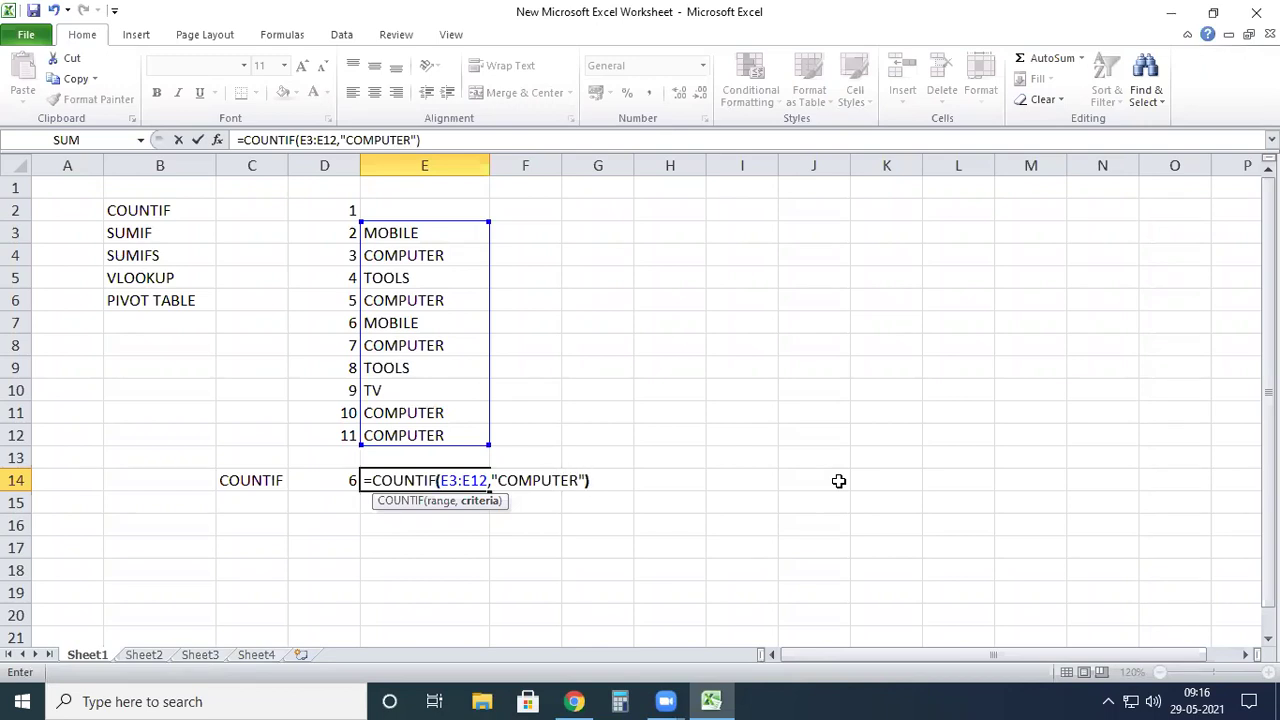
left_click(460, 503)
left_click(457, 481)
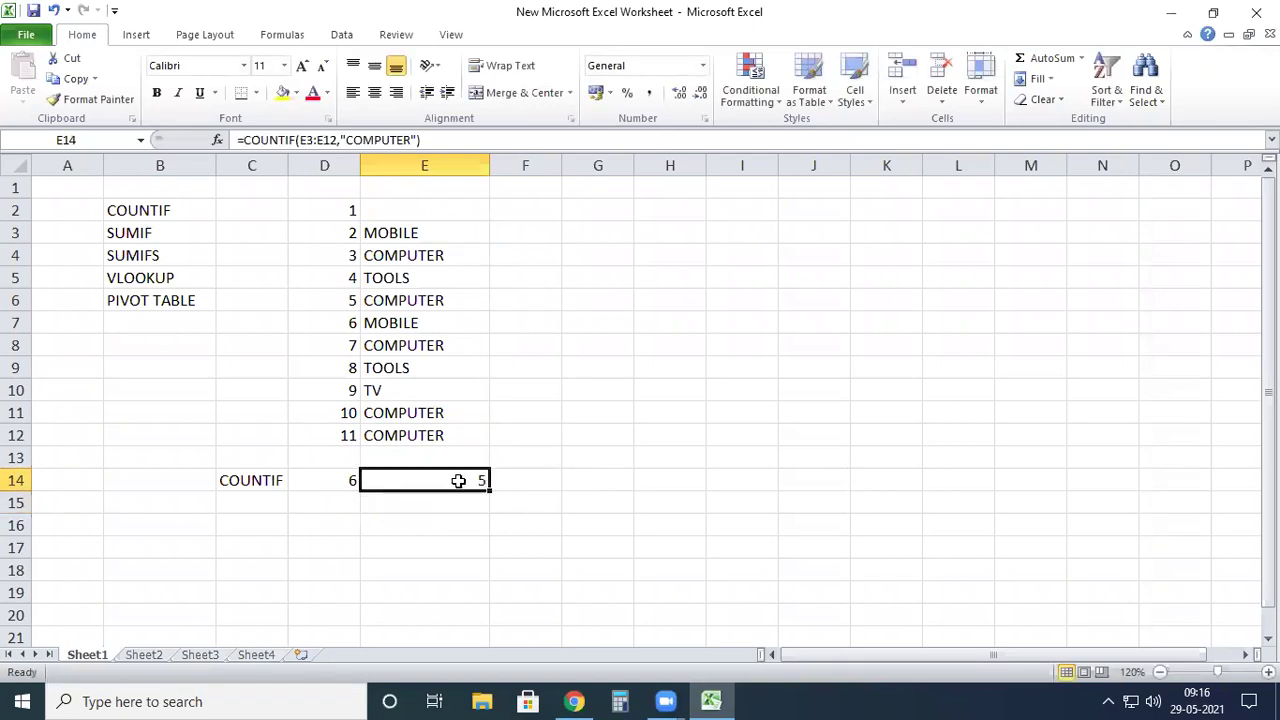
Step: Check each COMPUTER entry in column E against the COUNTIF result in cell E14
left_click(443, 252)
left_click(441, 300)
left_click(434, 346)
left_click(434, 413)
left_click(443, 436)
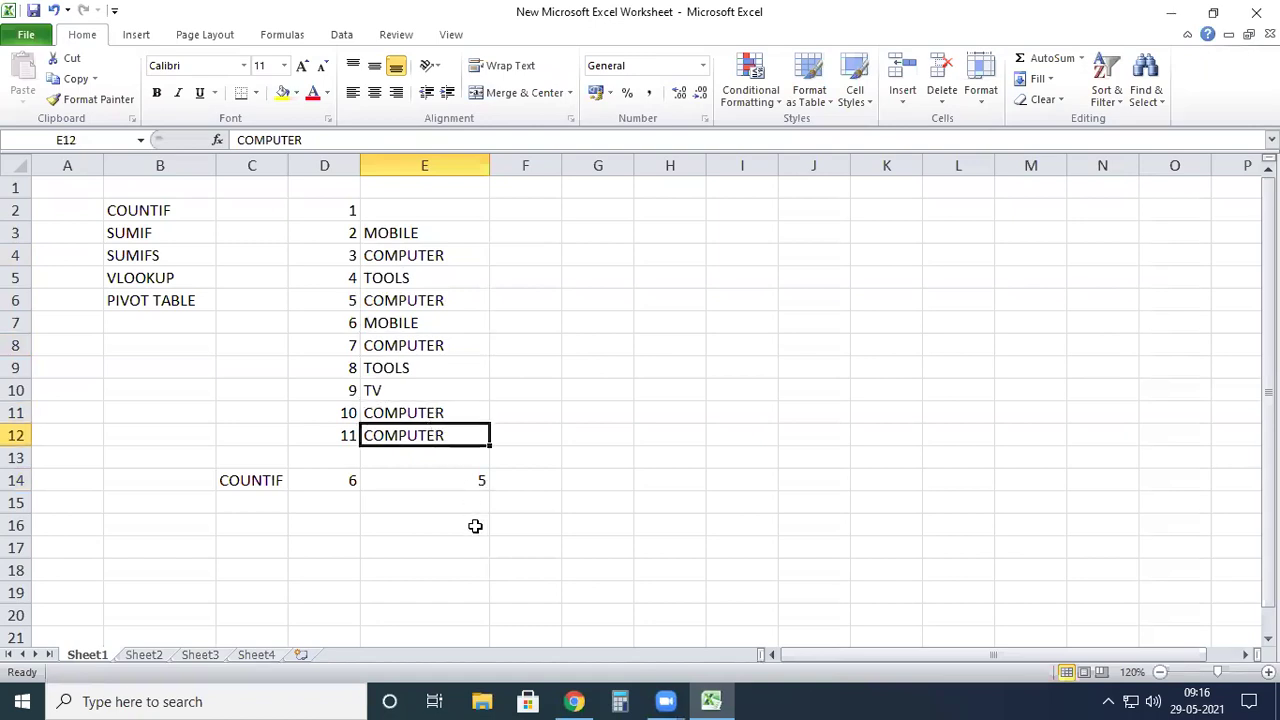
left_click(453, 481)
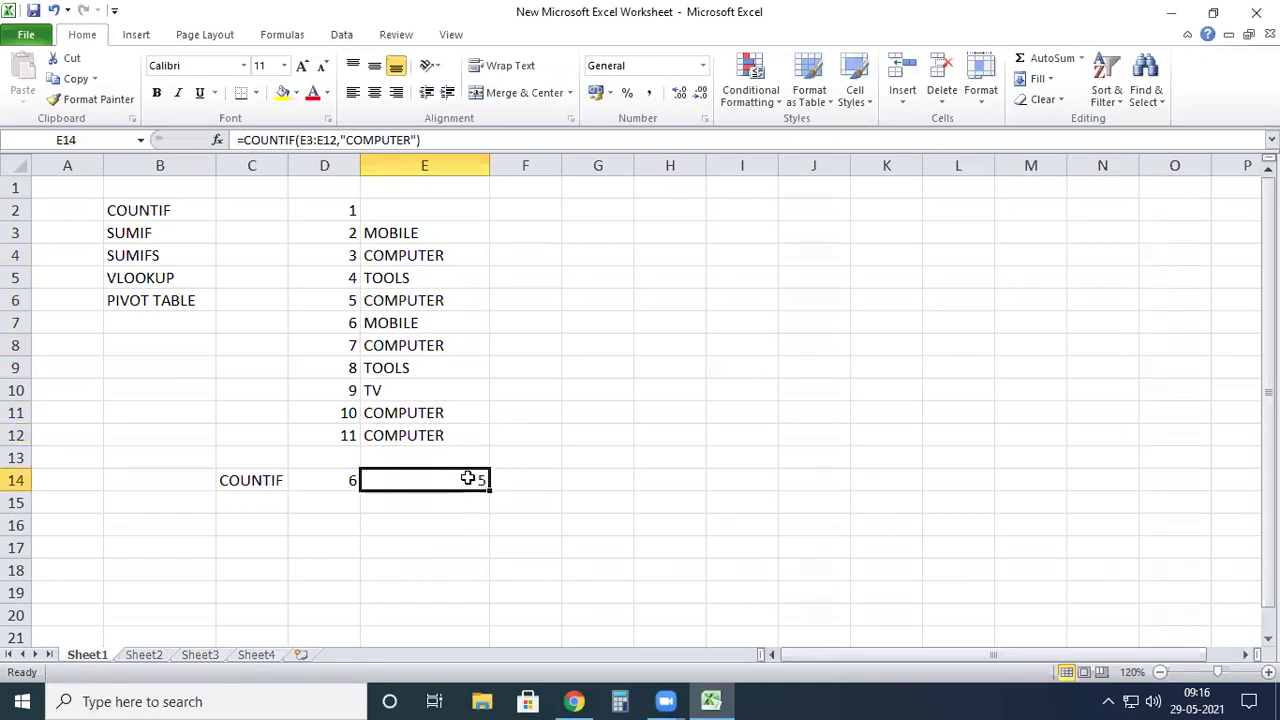
Step: Enter COMPUTER as the criterion in cell D15 and widen column D so the word fits
left_click(619, 481)
left_click(428, 509)
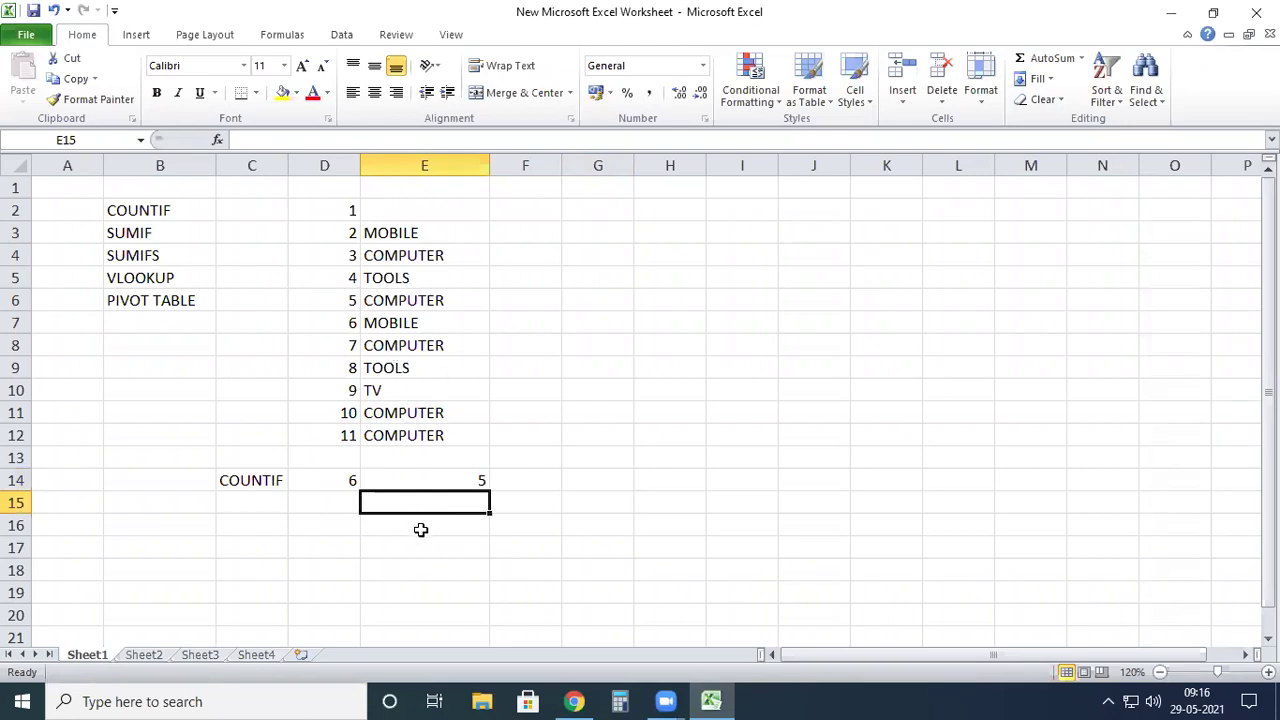
left_click(326, 507)
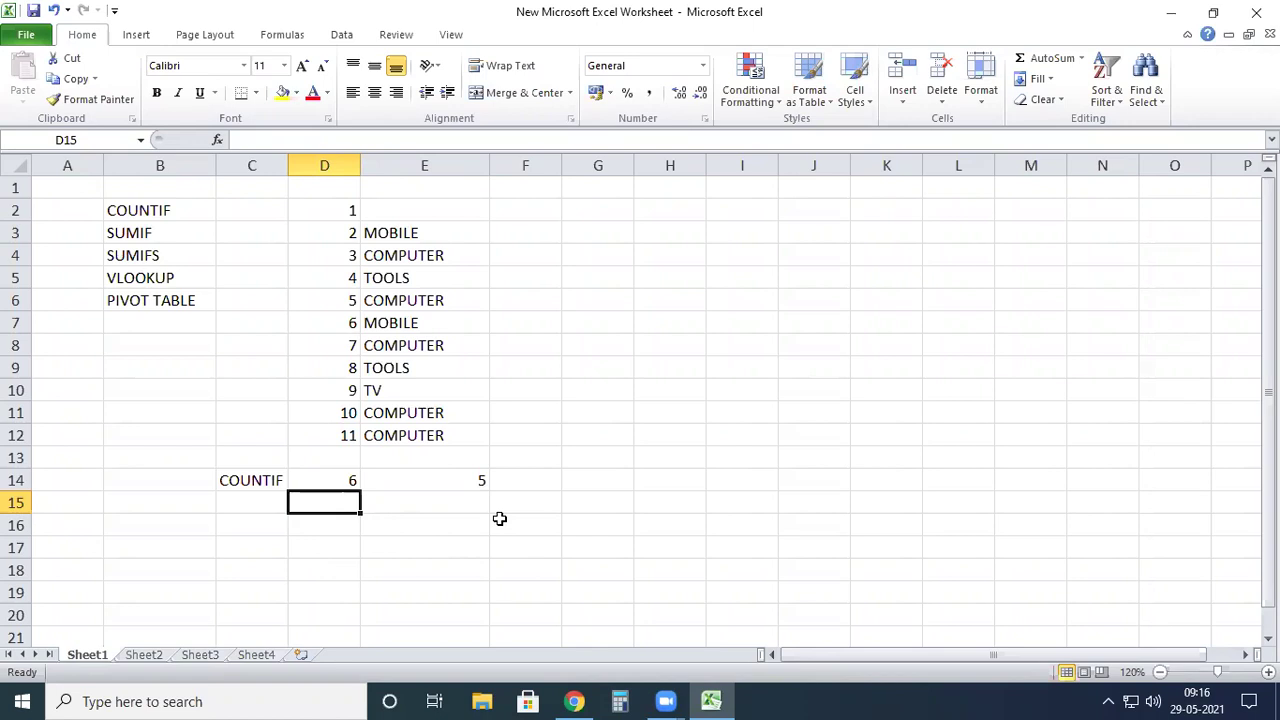
type("COMPUTER")
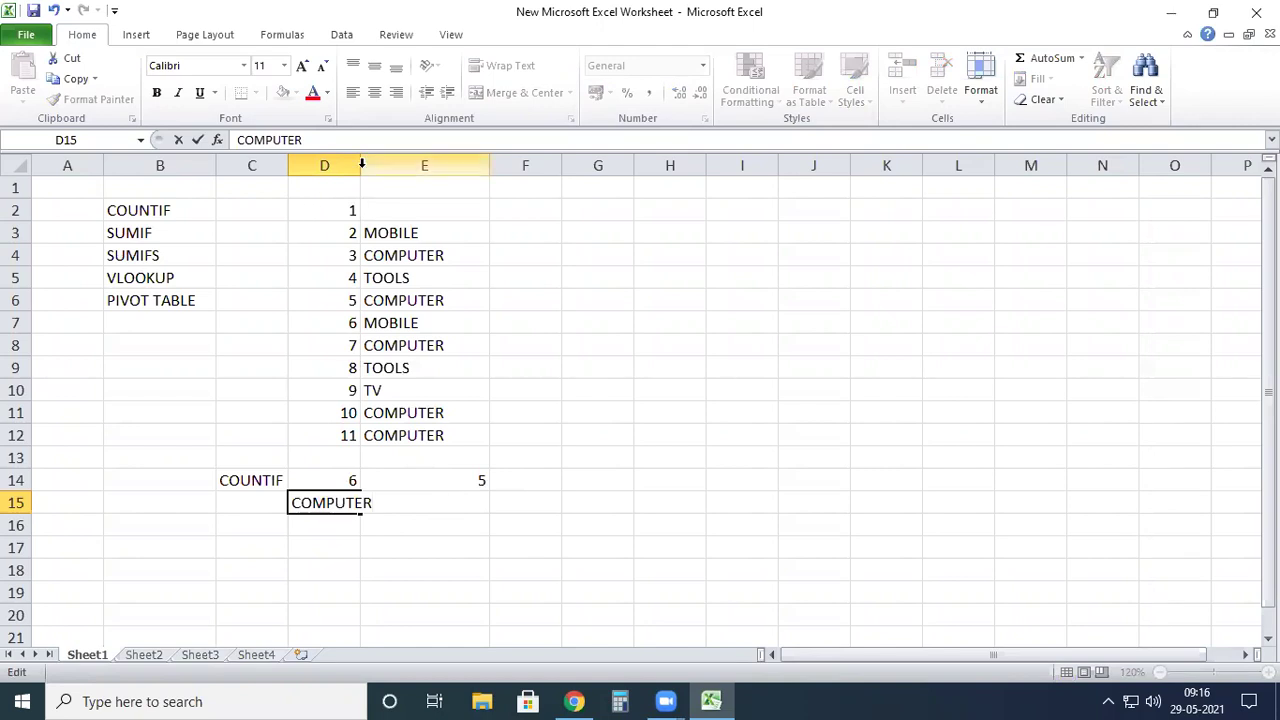
left_click(432, 257)
left_click_drag(358, 171, 391, 171)
Step: In cell E15, enter =COUNTIF(E3:E12,D15) to count the items matching the criterion in cell D15
left_click(455, 513)
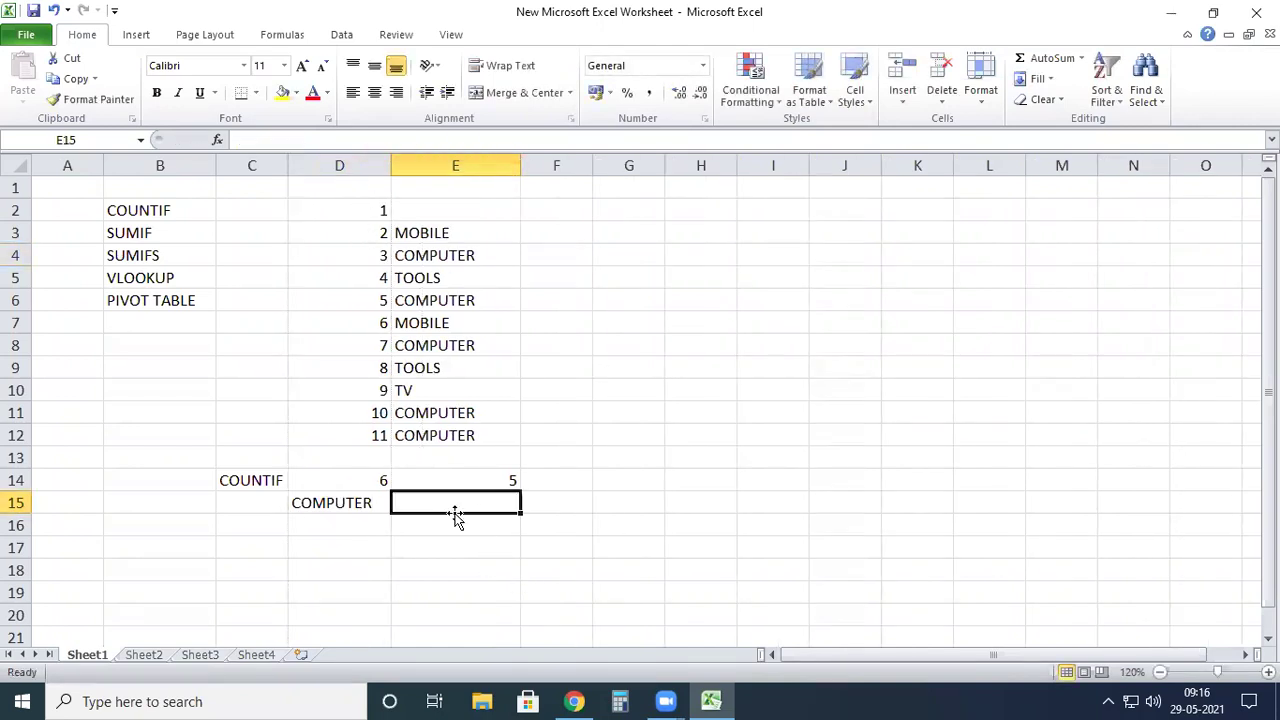
type("=")
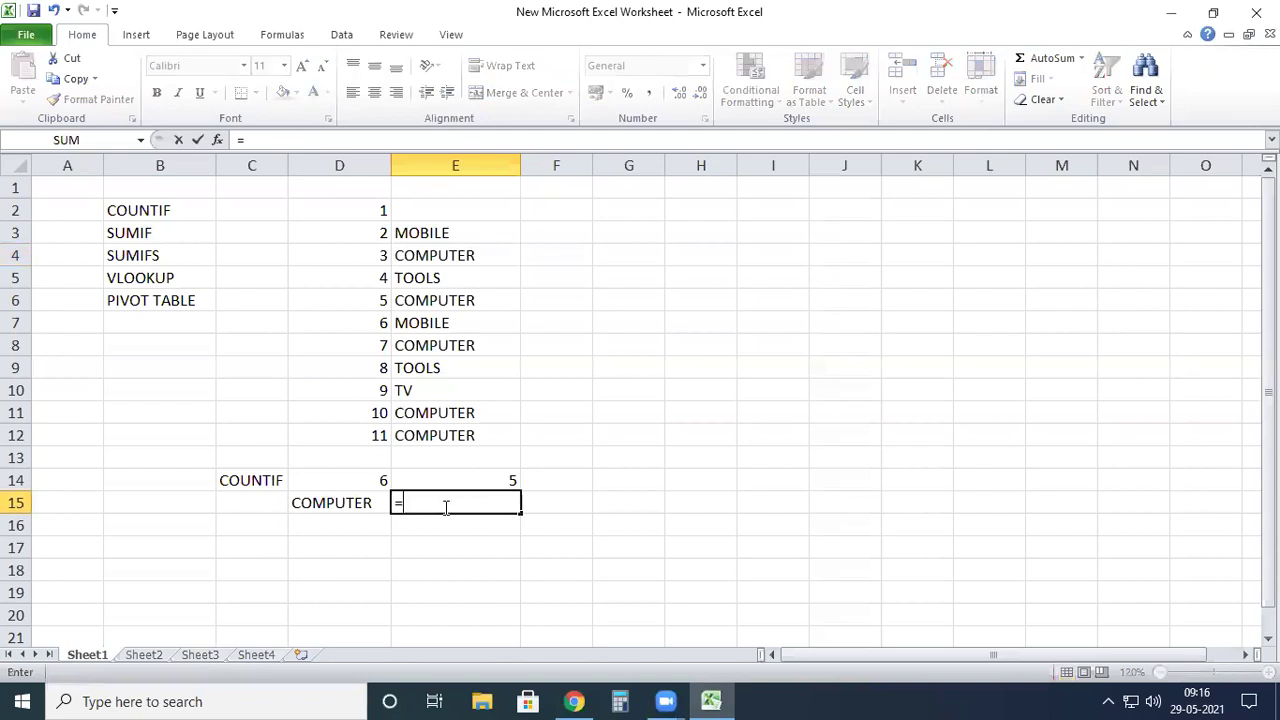
type("COUNT")
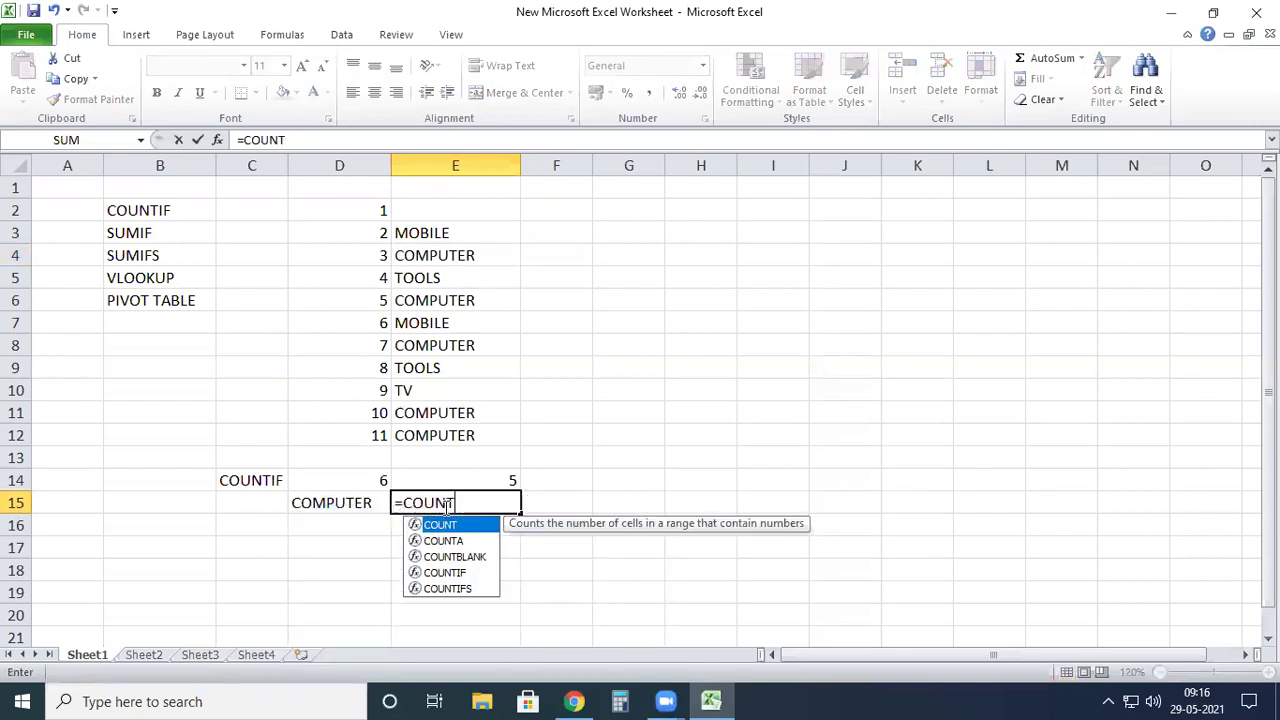
type("IF(")
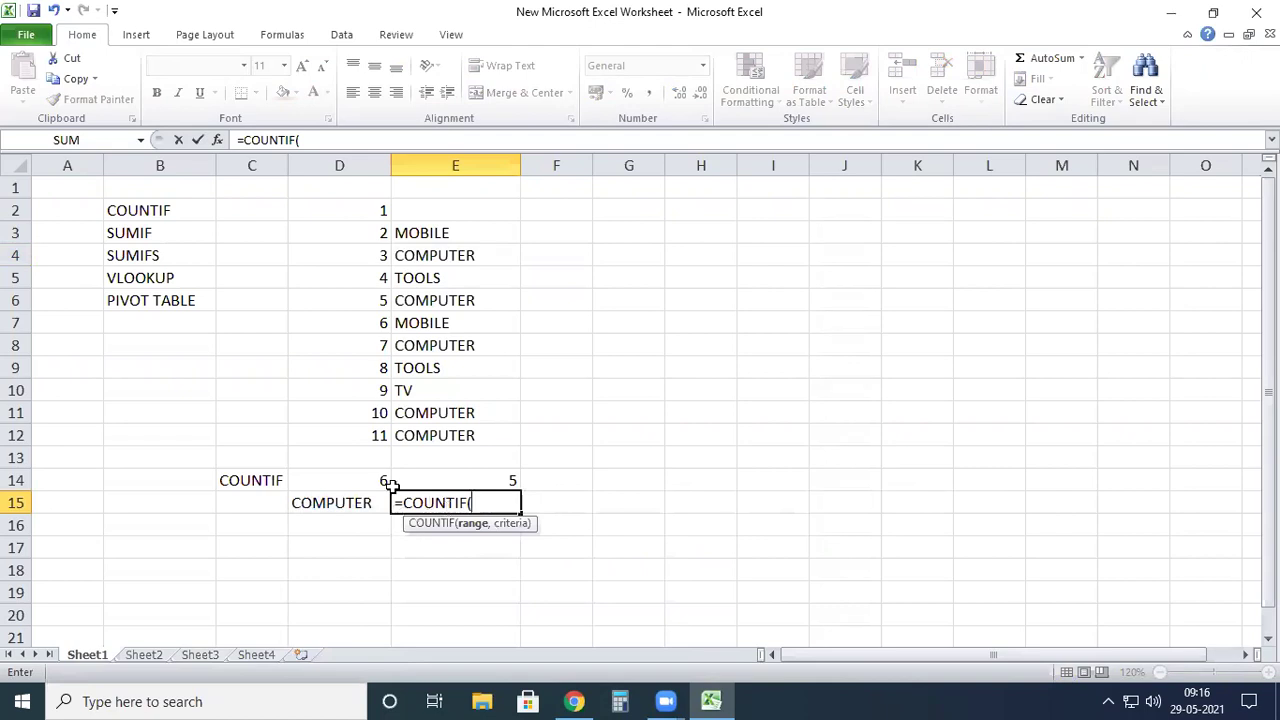
left_click_drag(427, 232, 444, 433)
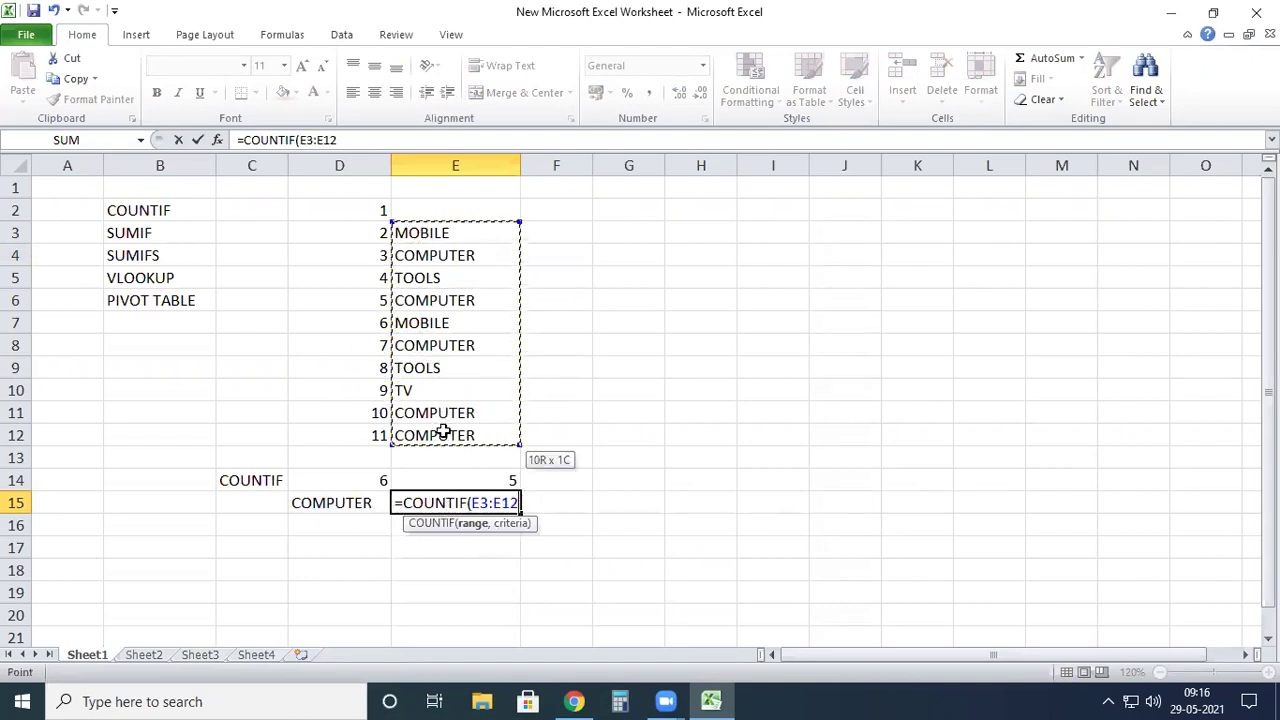
type(",")
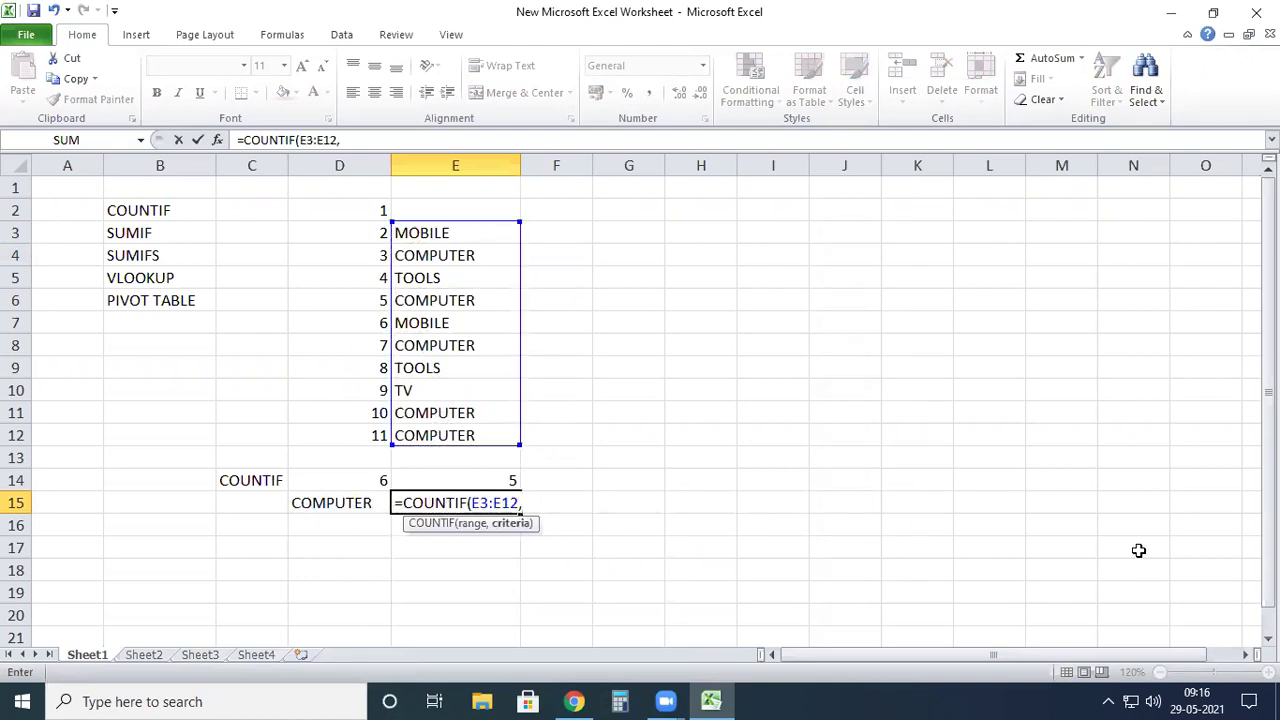
left_click(349, 506)
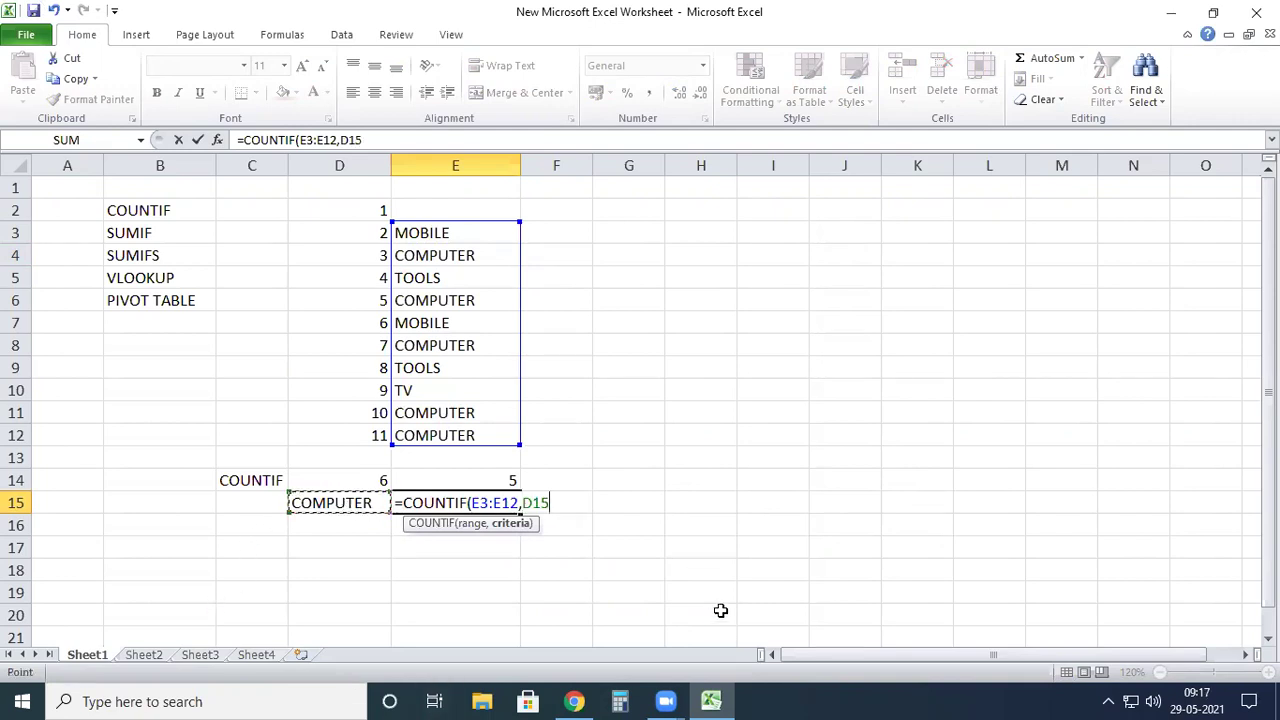
type(")")
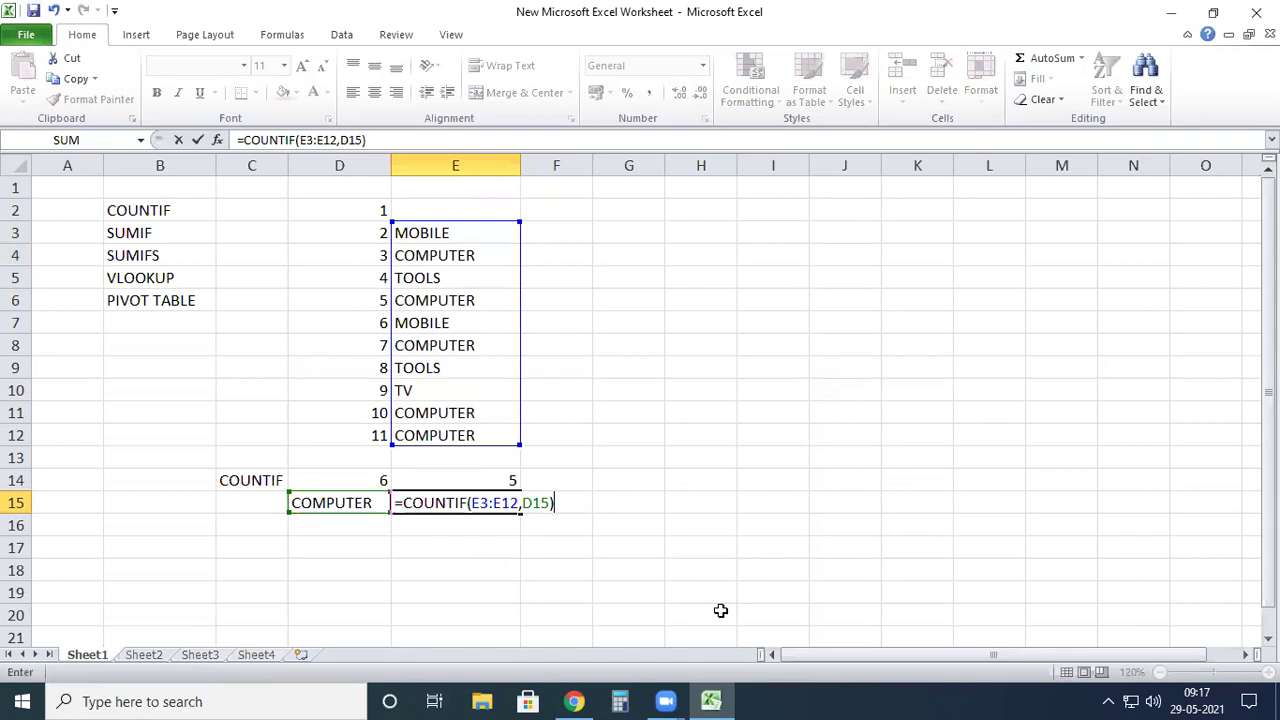
key("Return")
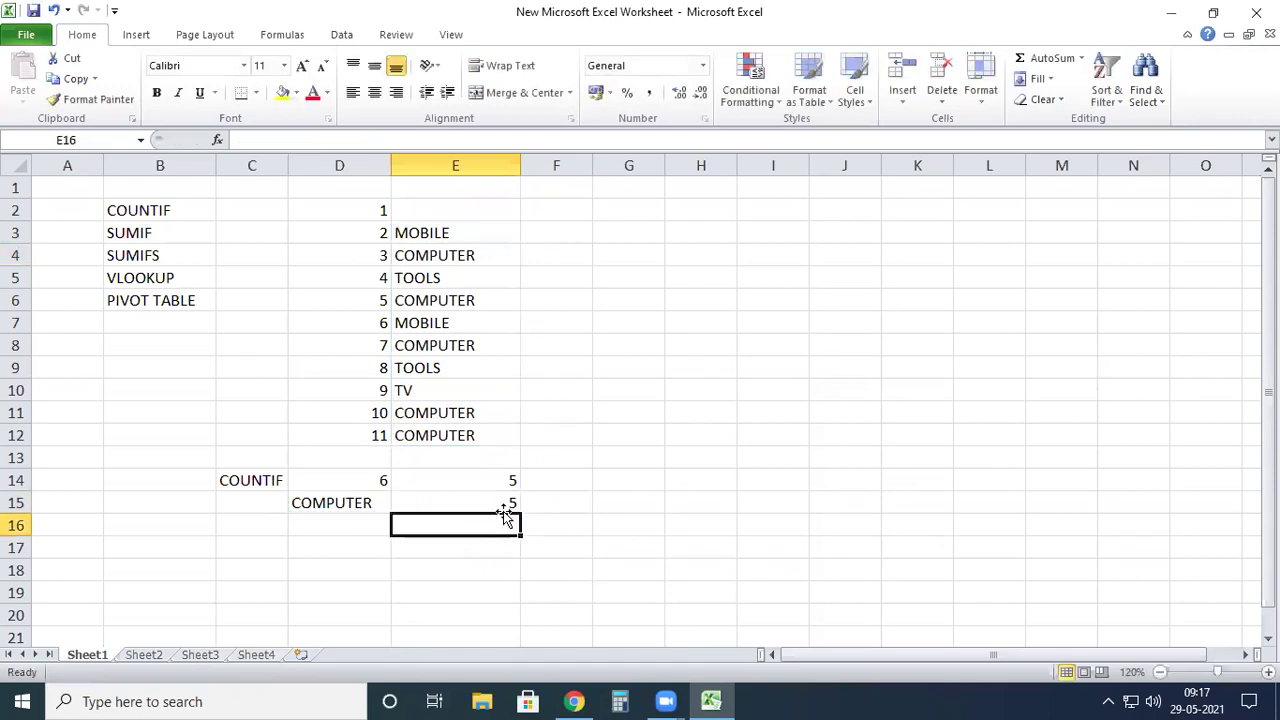
left_click(500, 506)
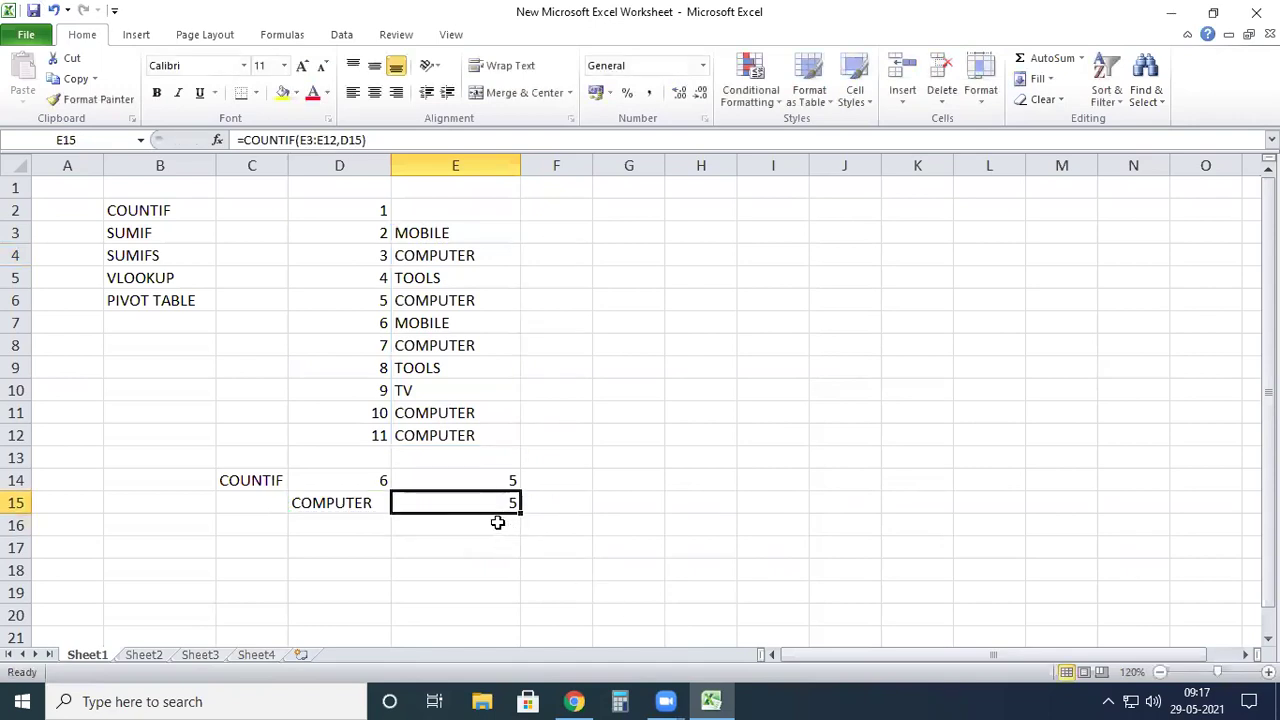
Step: Test the COUNTIF formula in E15 by changing the criterion in cell D15 to TOOLS and to TV
left_click(336, 505)
type("T")
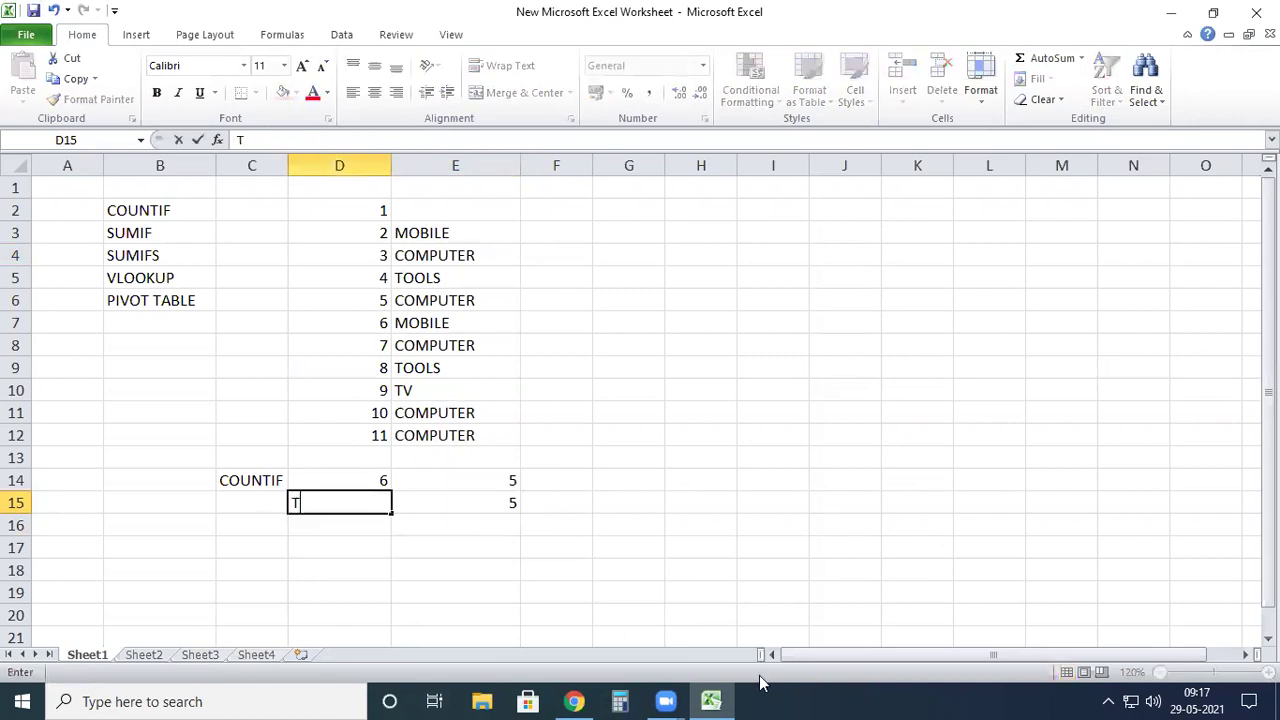
type("OOLS")
key("Return")
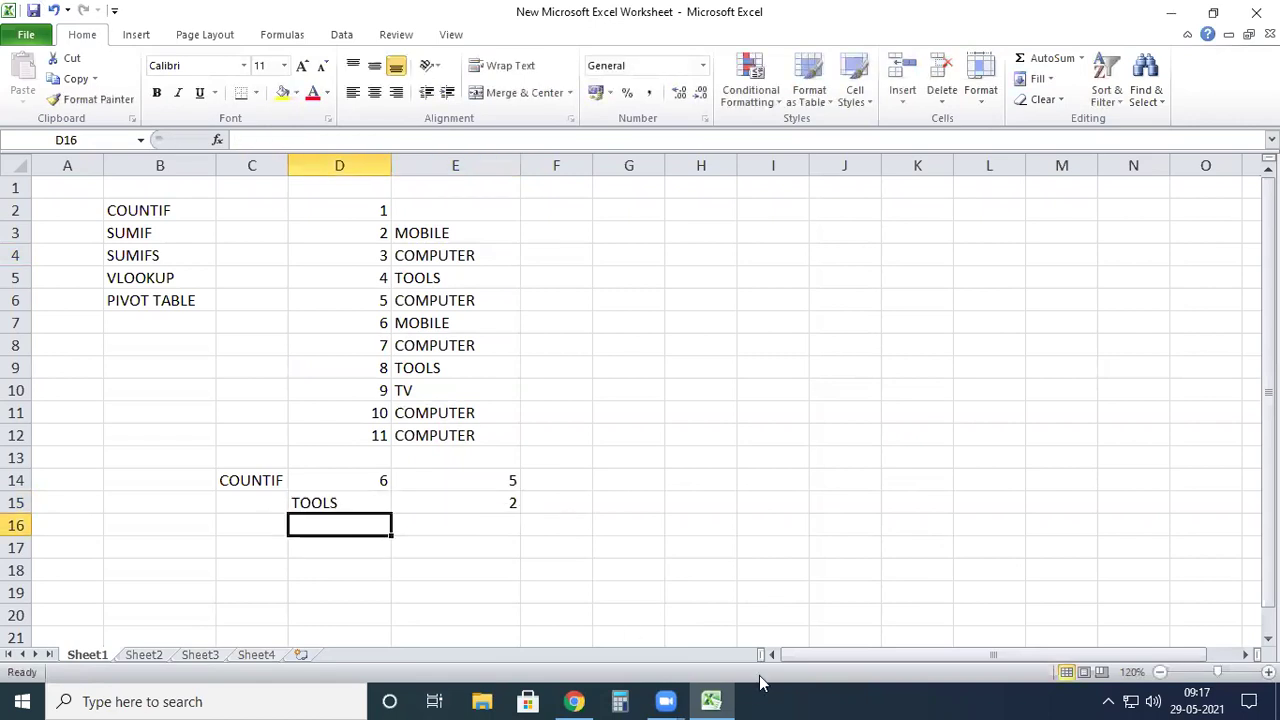
left_click(353, 502)
type("TV")
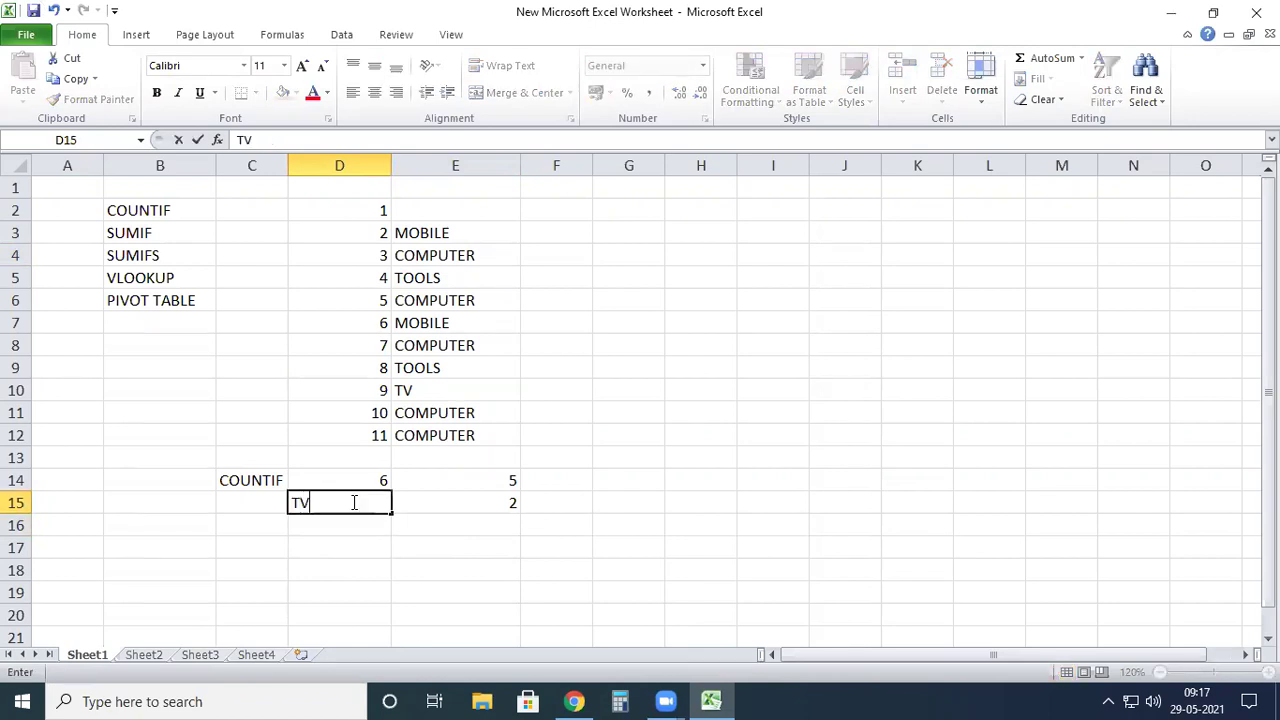
key("Return")
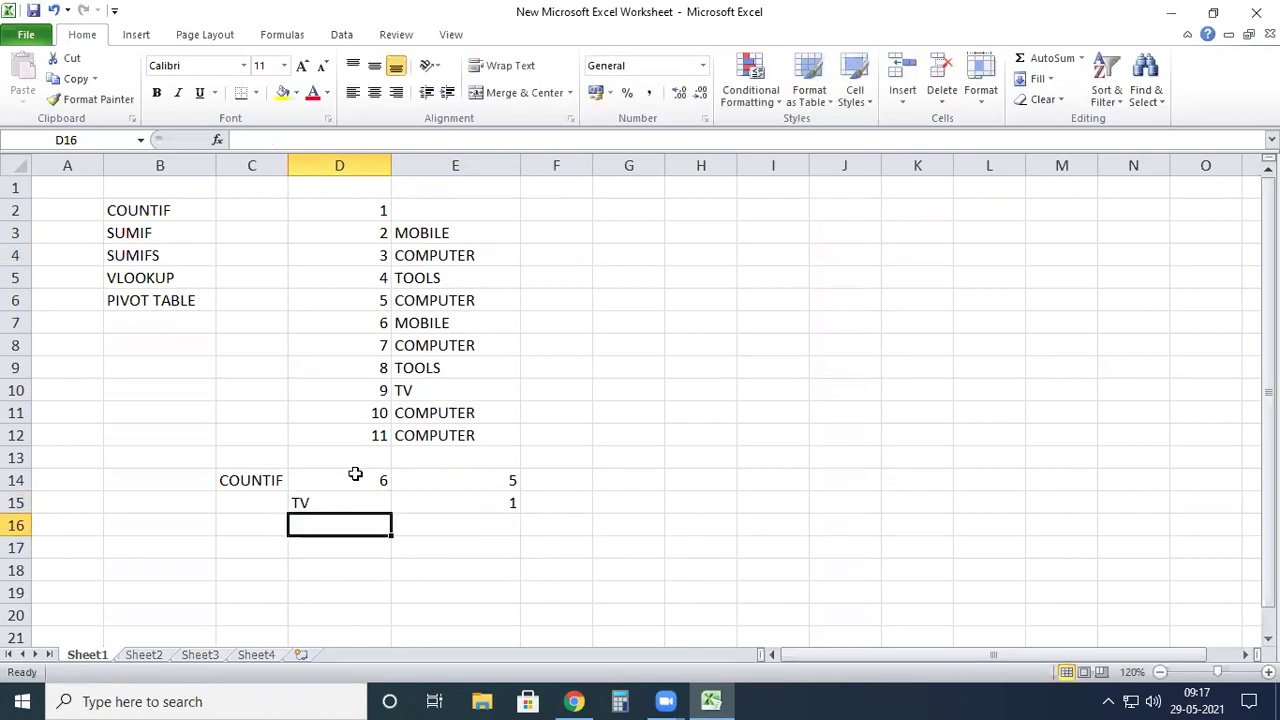
Step: Change the COUNTIF criterion in cell D15 to MOBILE
left_click(349, 505)
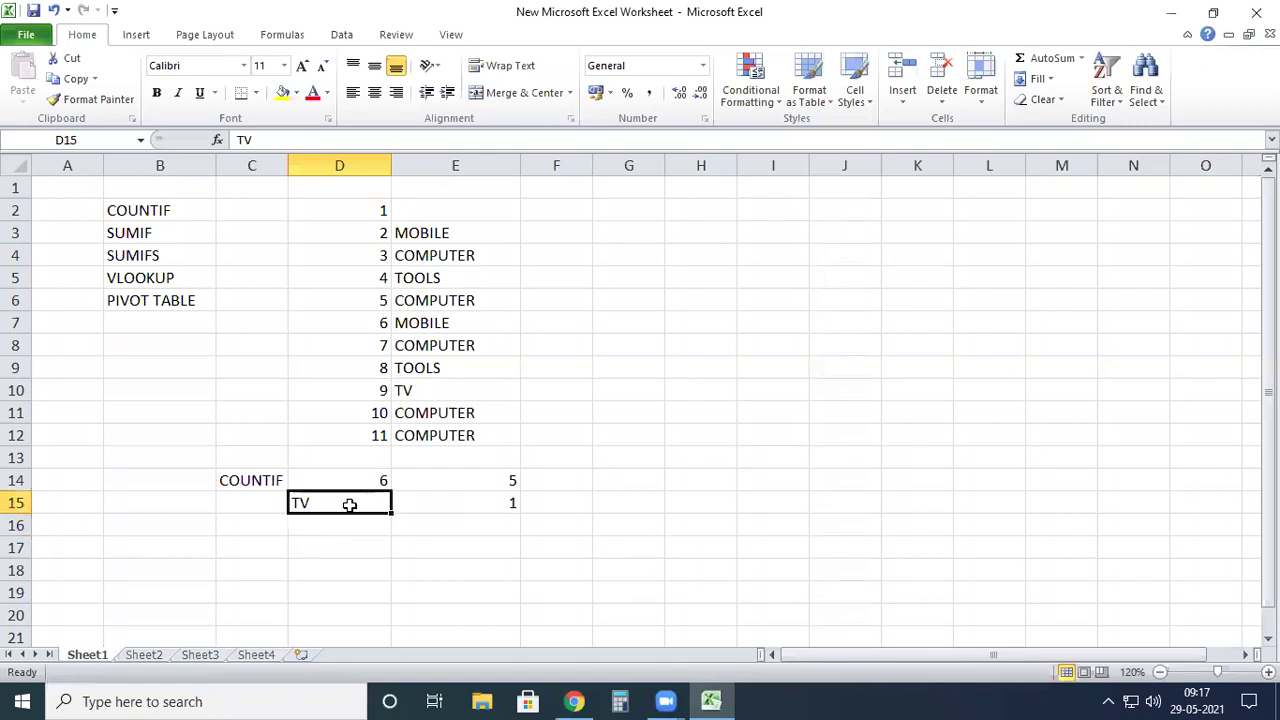
type("MOBIL")
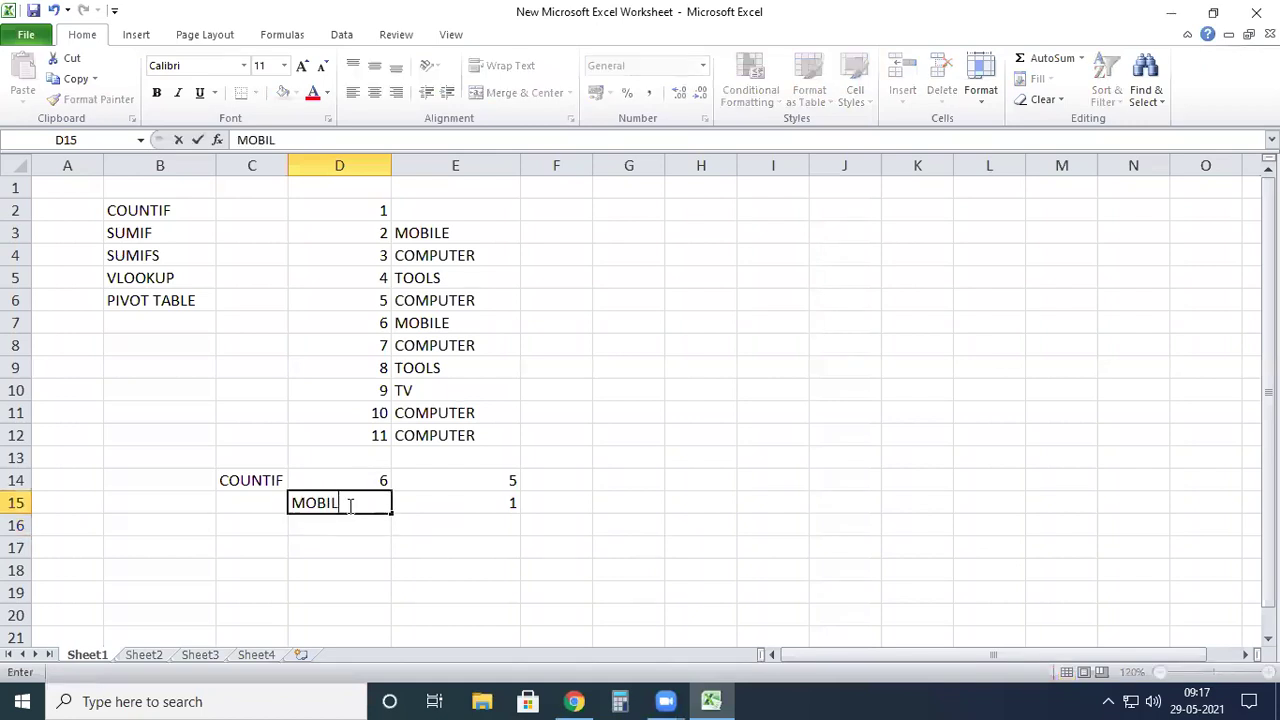
key("Return")
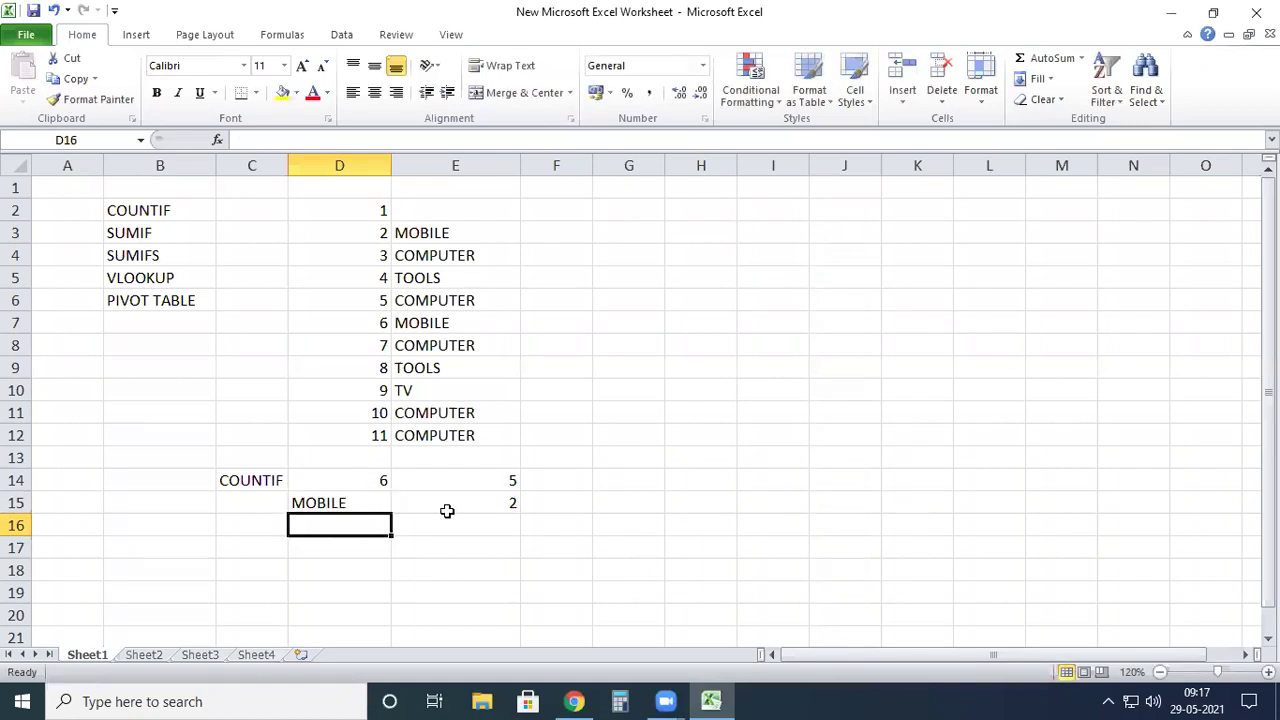
left_click_drag(446, 511, 407, 522)
left_click(603, 528)
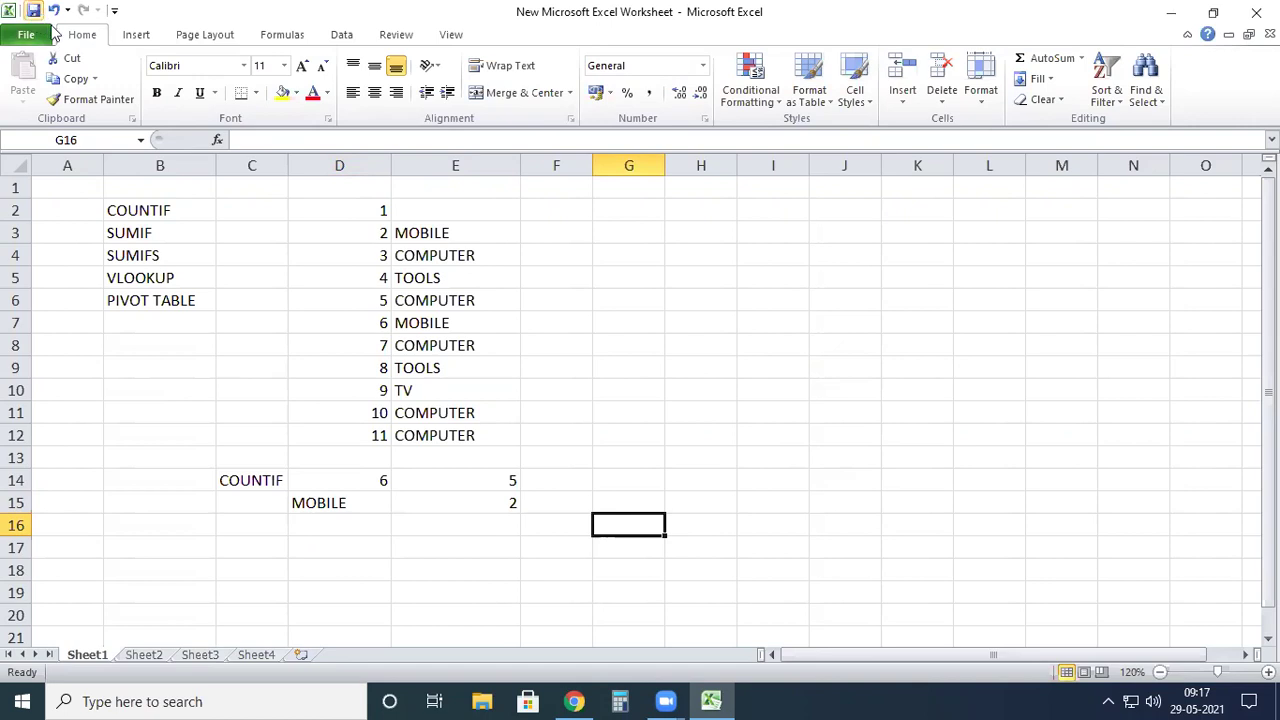
scroll(478, 425, "down", 5)
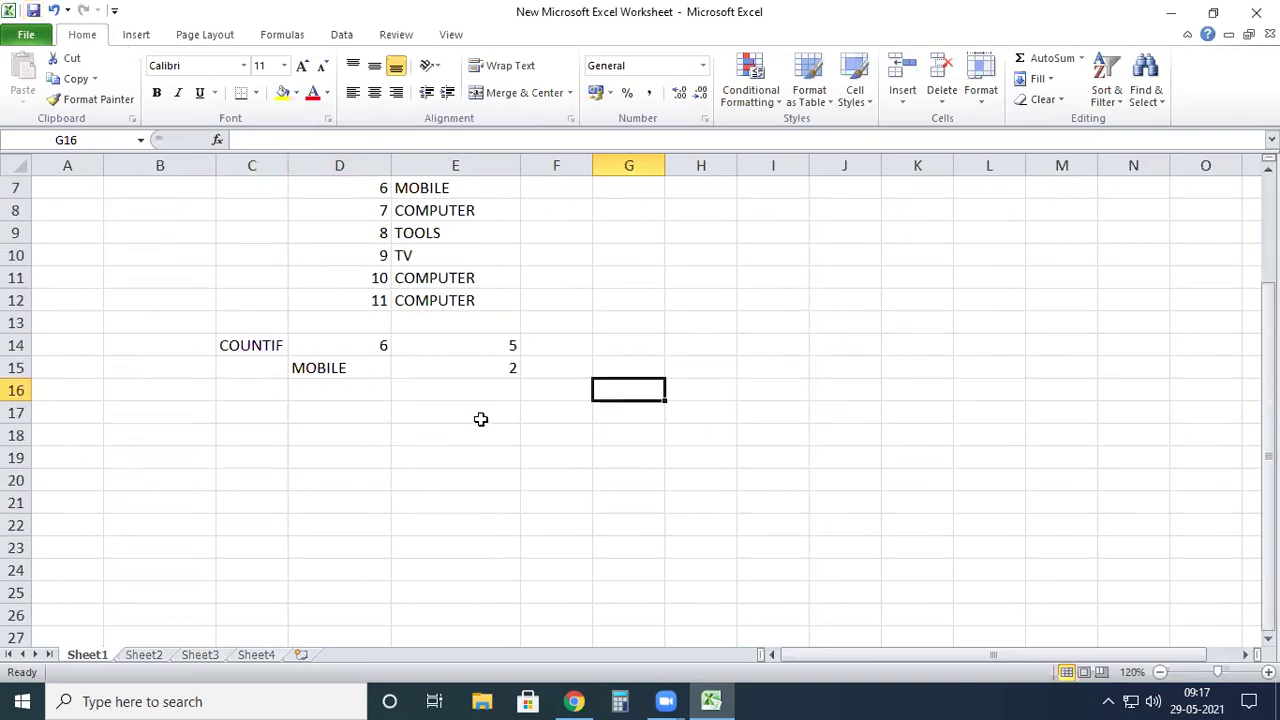
scroll(483, 411, "up", 5)
scroll(563, 543, "down", 3)
scroll(563, 526, "up", 3)
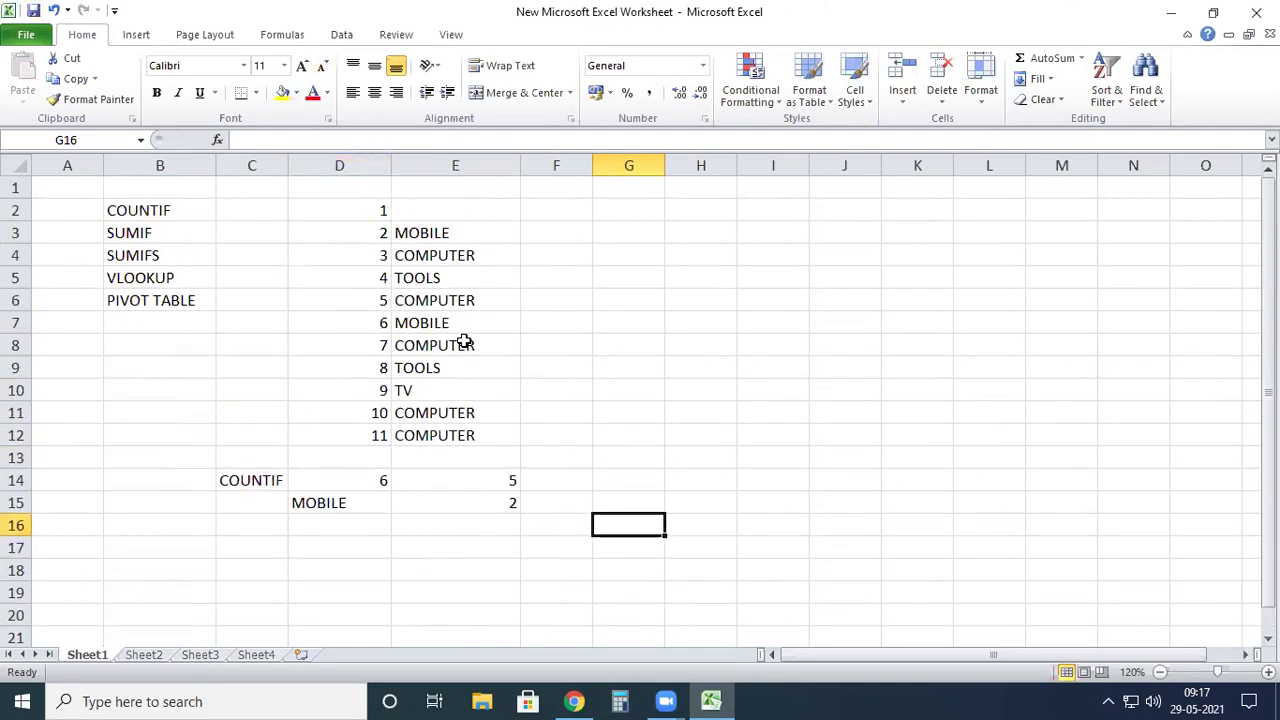
Step: Enter 10000 in F3 and 120000 in F4, and fill the series down to cell F12 beside the item list
left_click(572, 230)
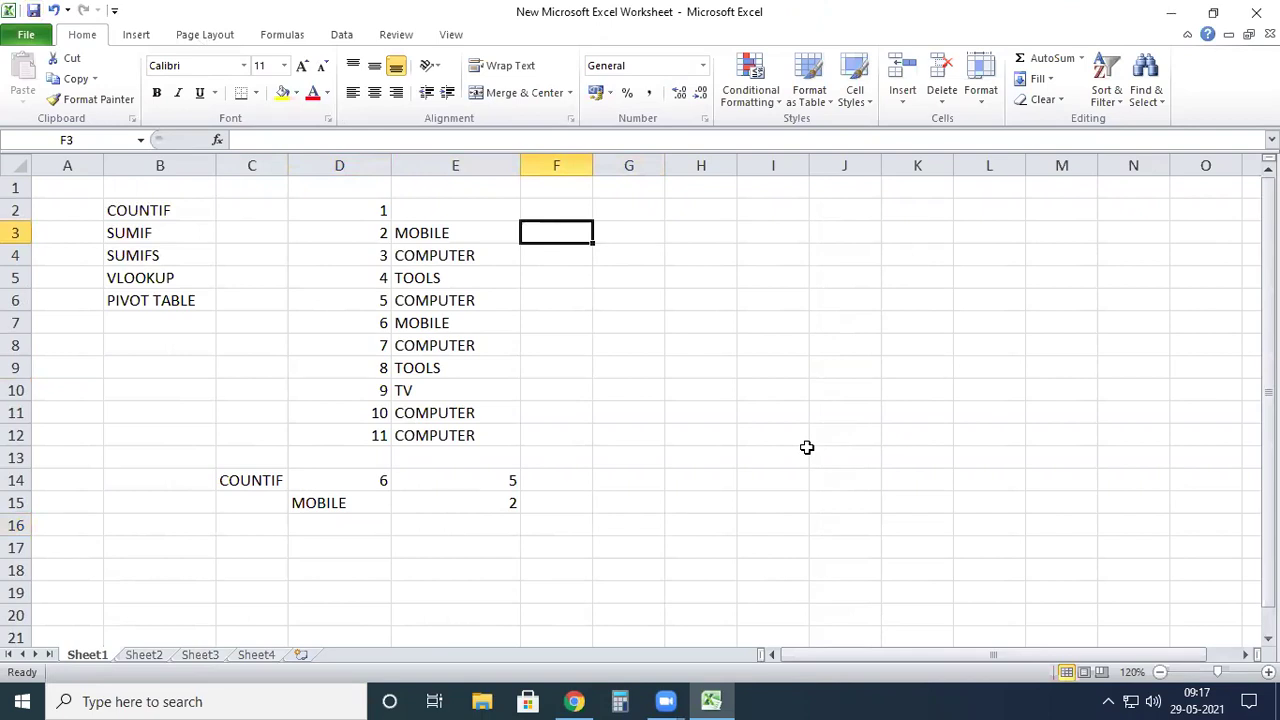
type("10000")
key("Return")
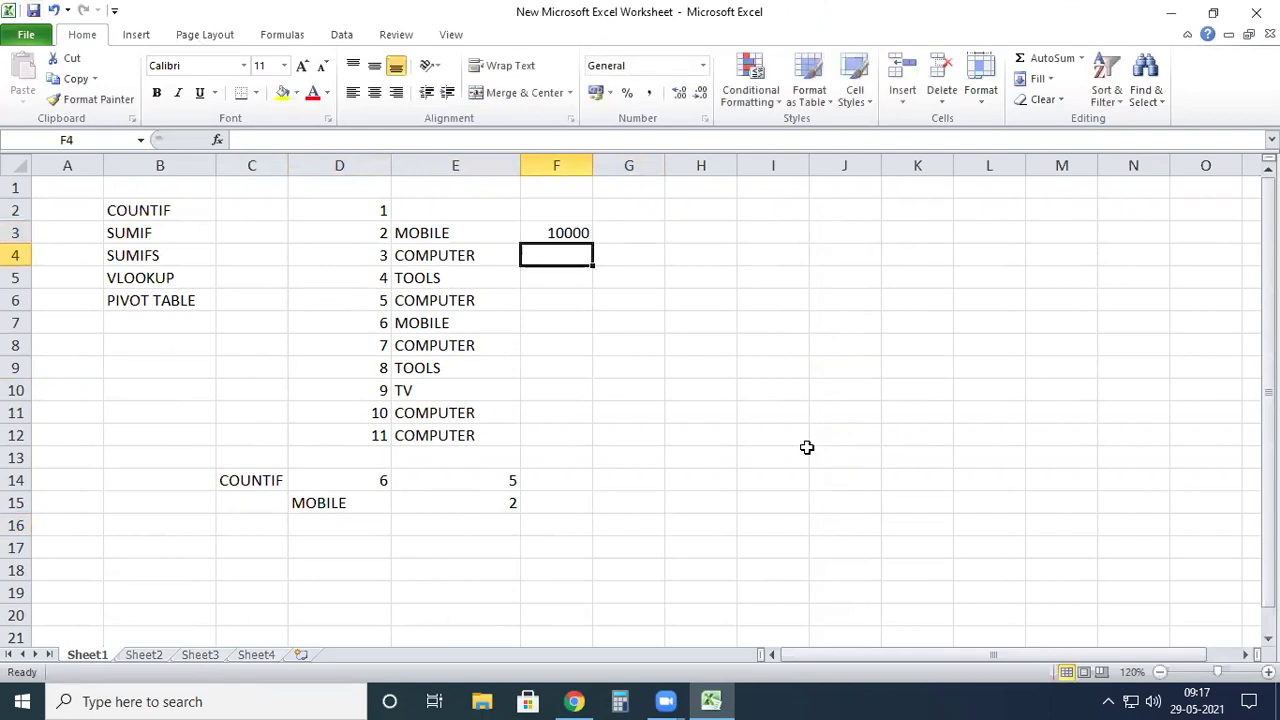
type("120000")
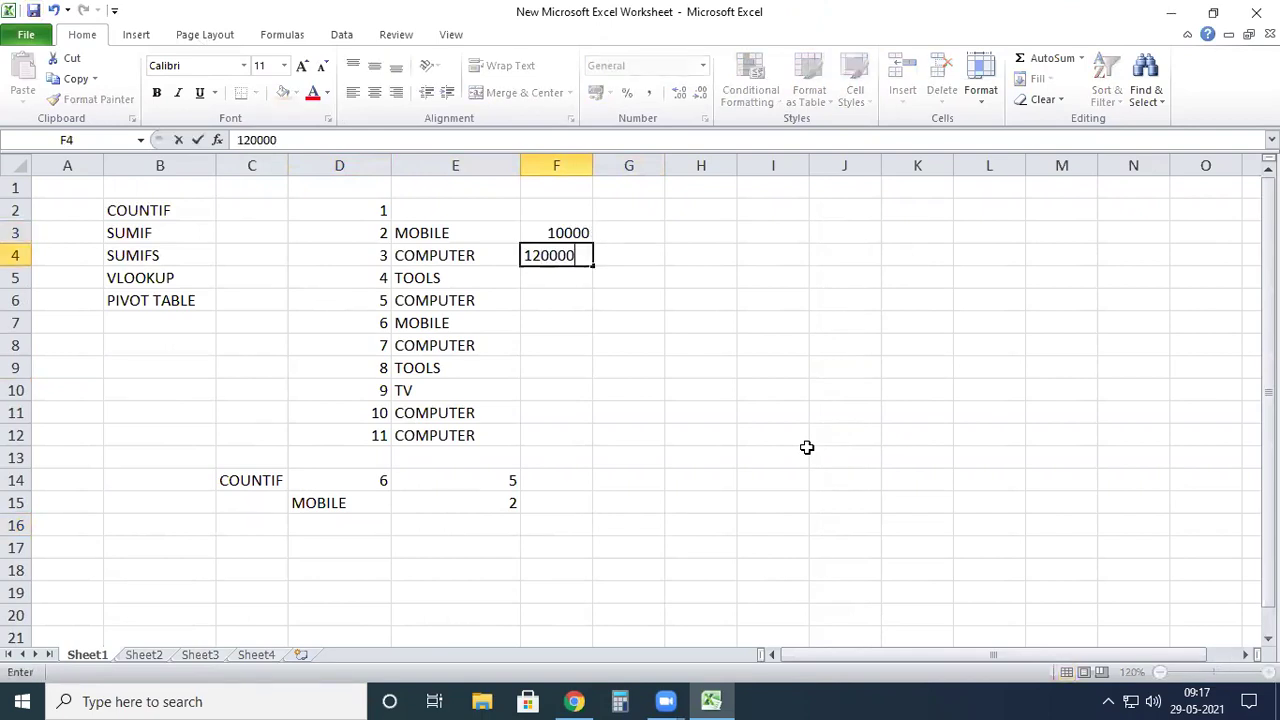
left_click(694, 405)
left_click_drag(566, 234, 589, 441)
left_click(640, 462)
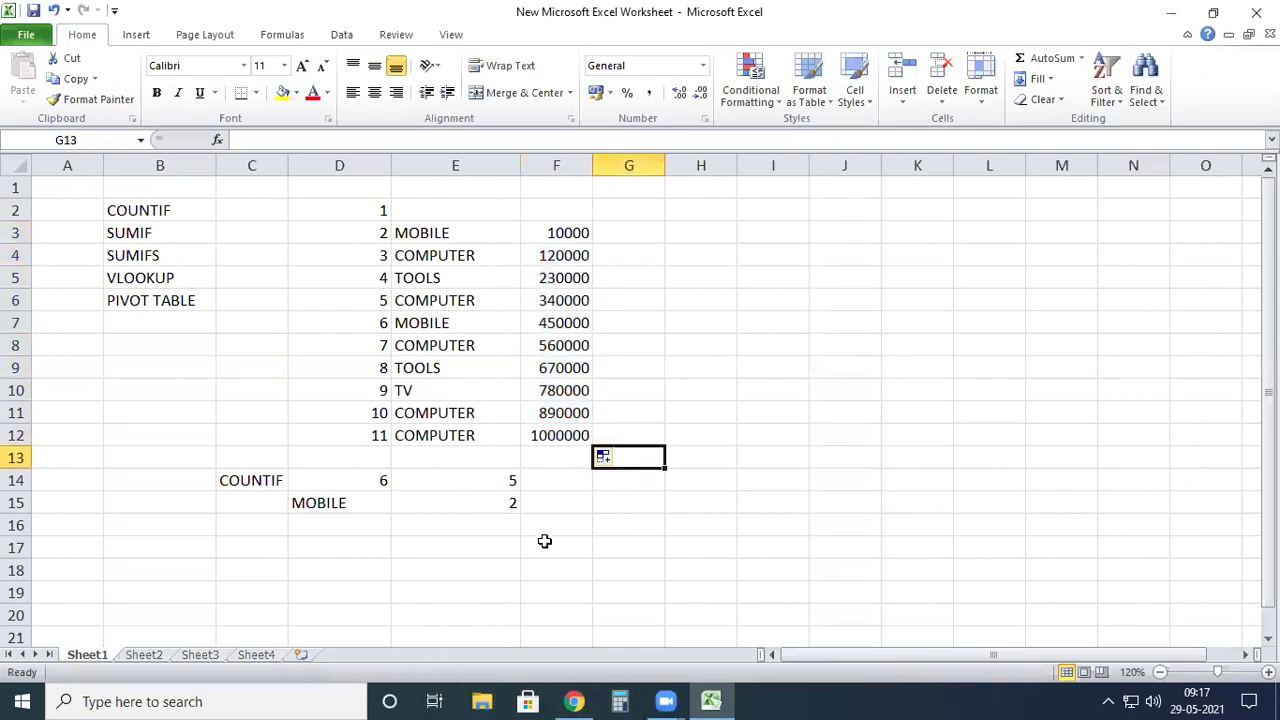
Step: Enter the label SUMIF in cell C17 and the criterion COMPUTER in cell D17
left_click(311, 526)
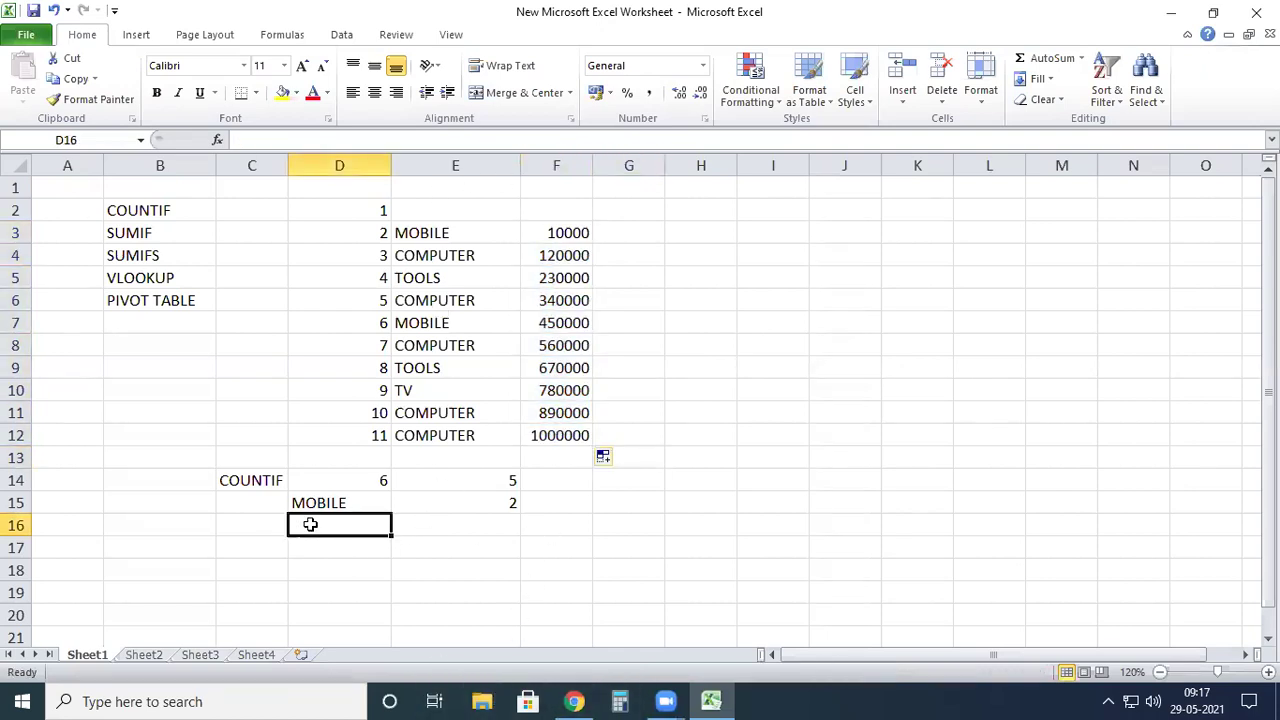
left_click(239, 524)
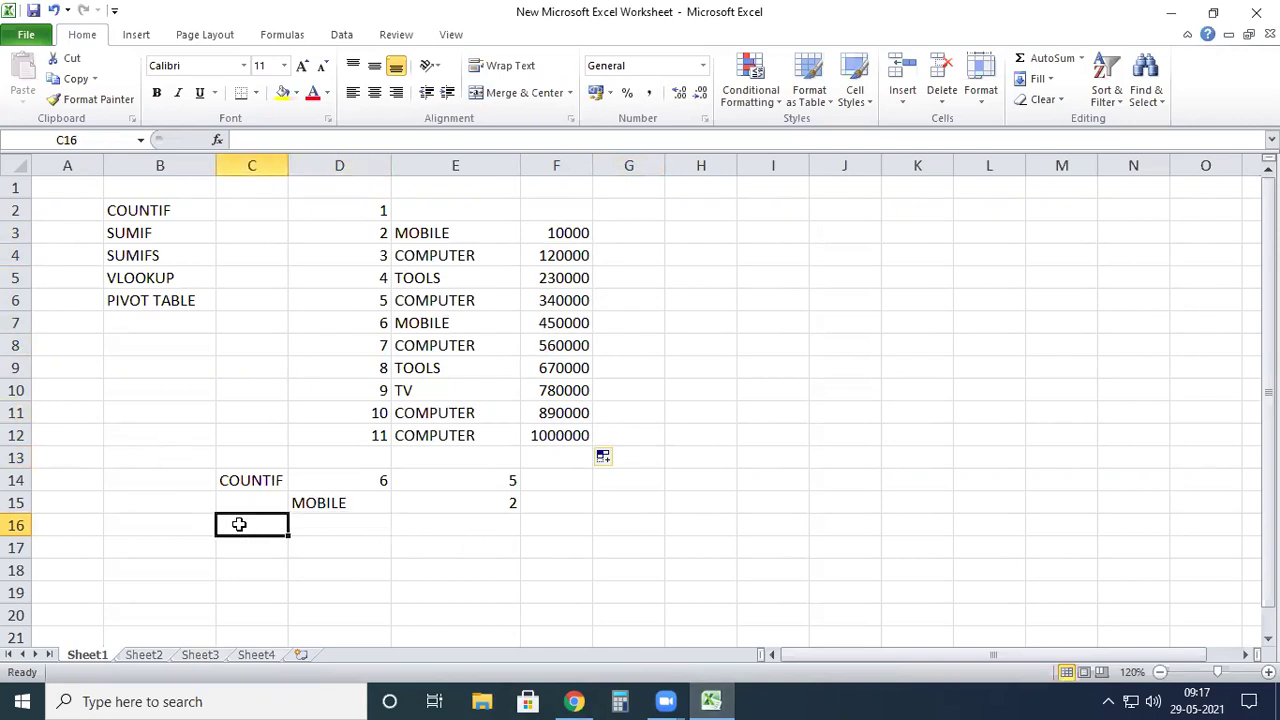
left_click(239, 552)
type("SUMIF")
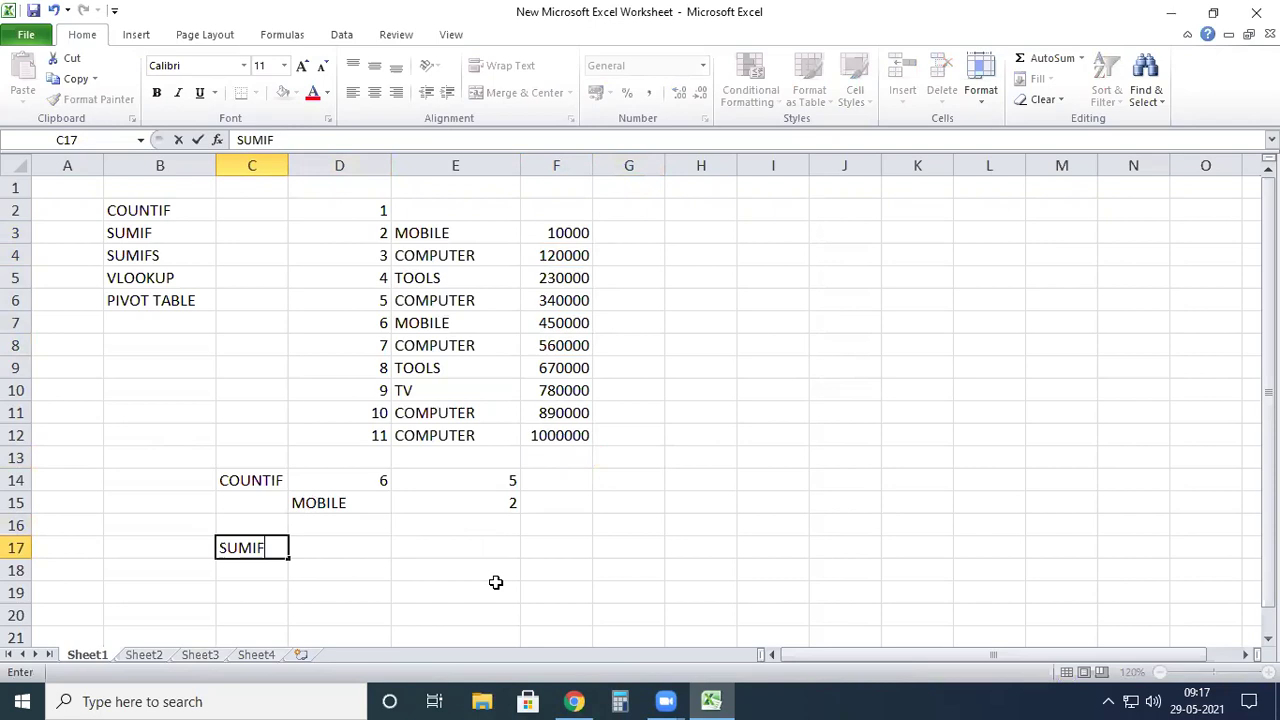
key("Tab")
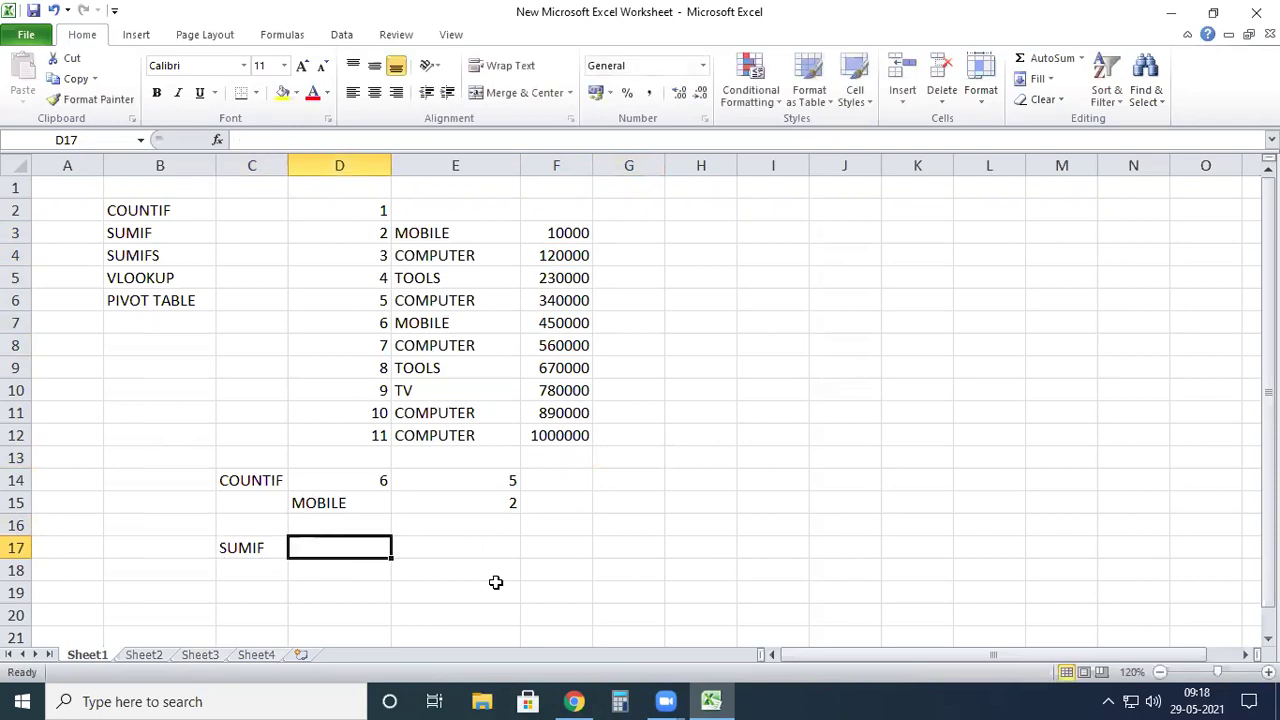
type("COMPUTER")
key("Tab")
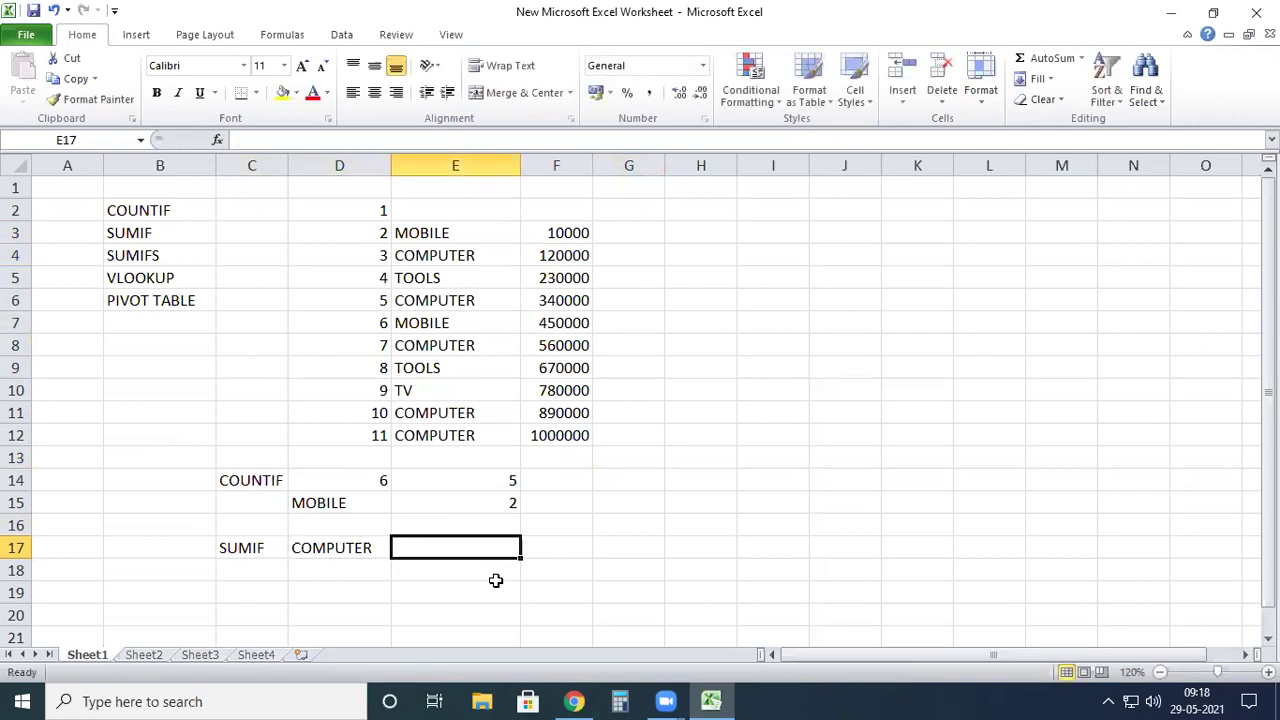
Step: Enter a SUMIF formula in cell E17 with range E3:E12, criterion D17 and sum range F3:F12
type("=")
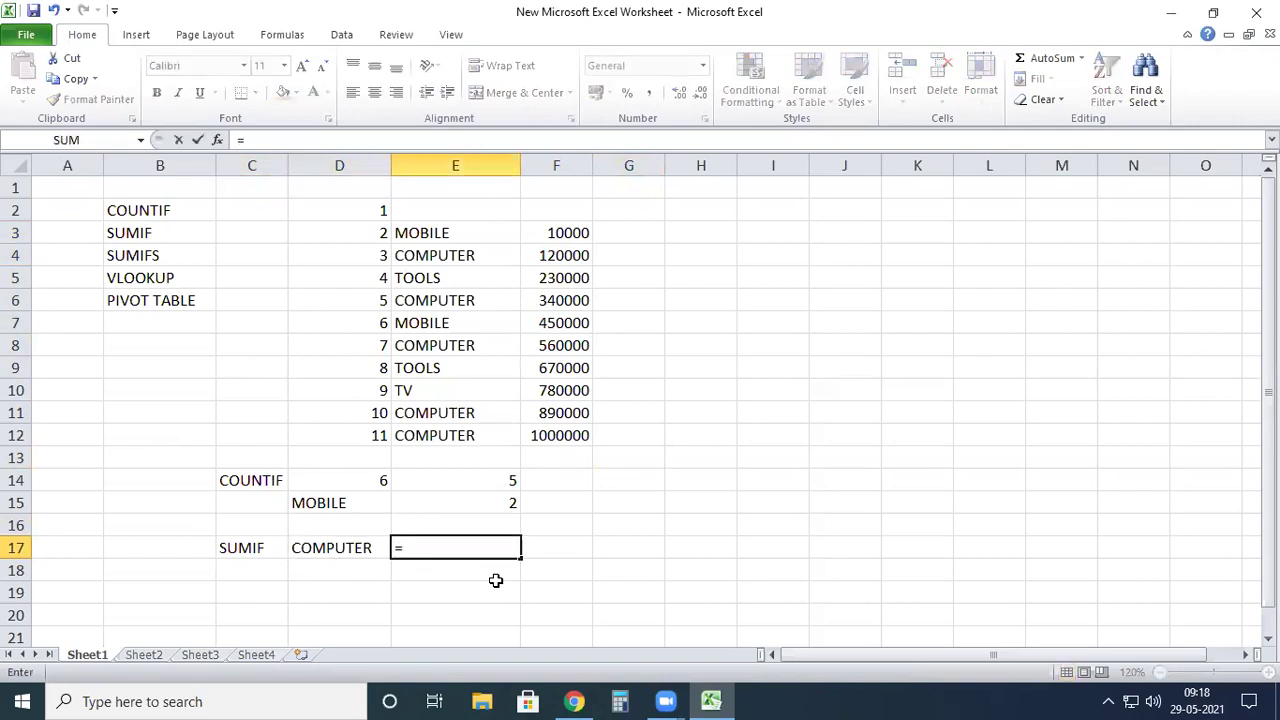
type("SUMIF")
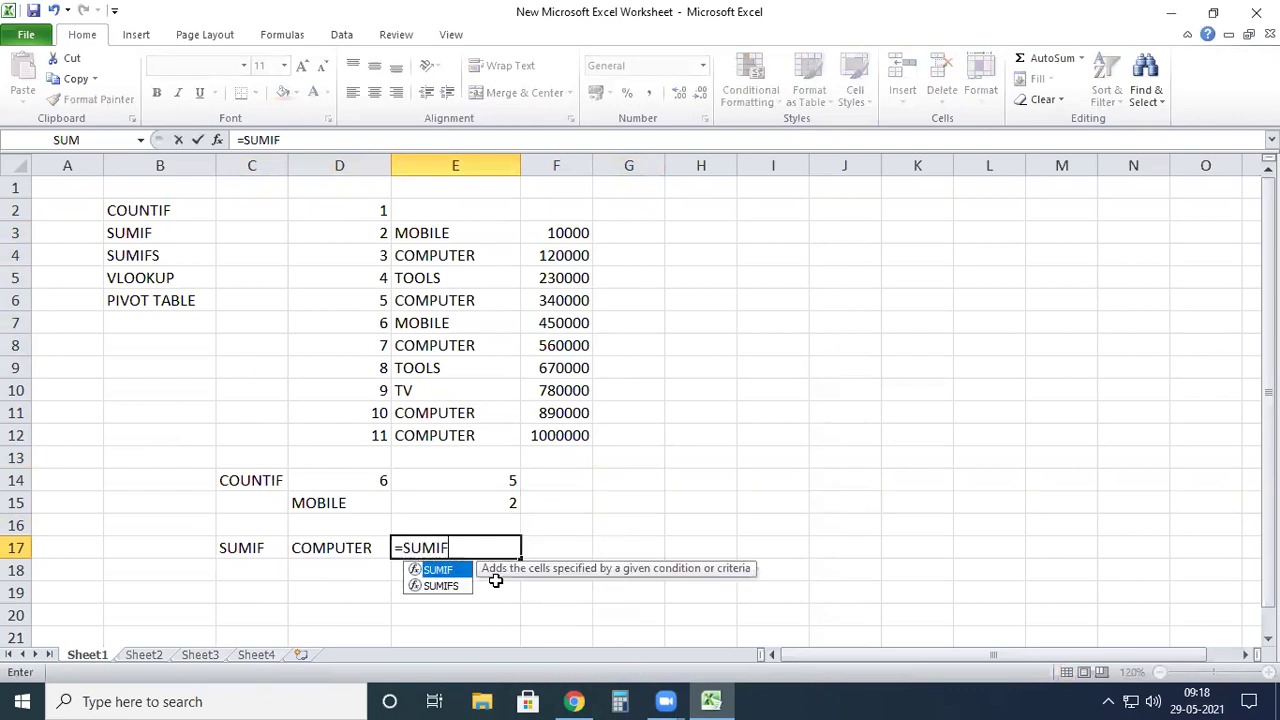
type("(")
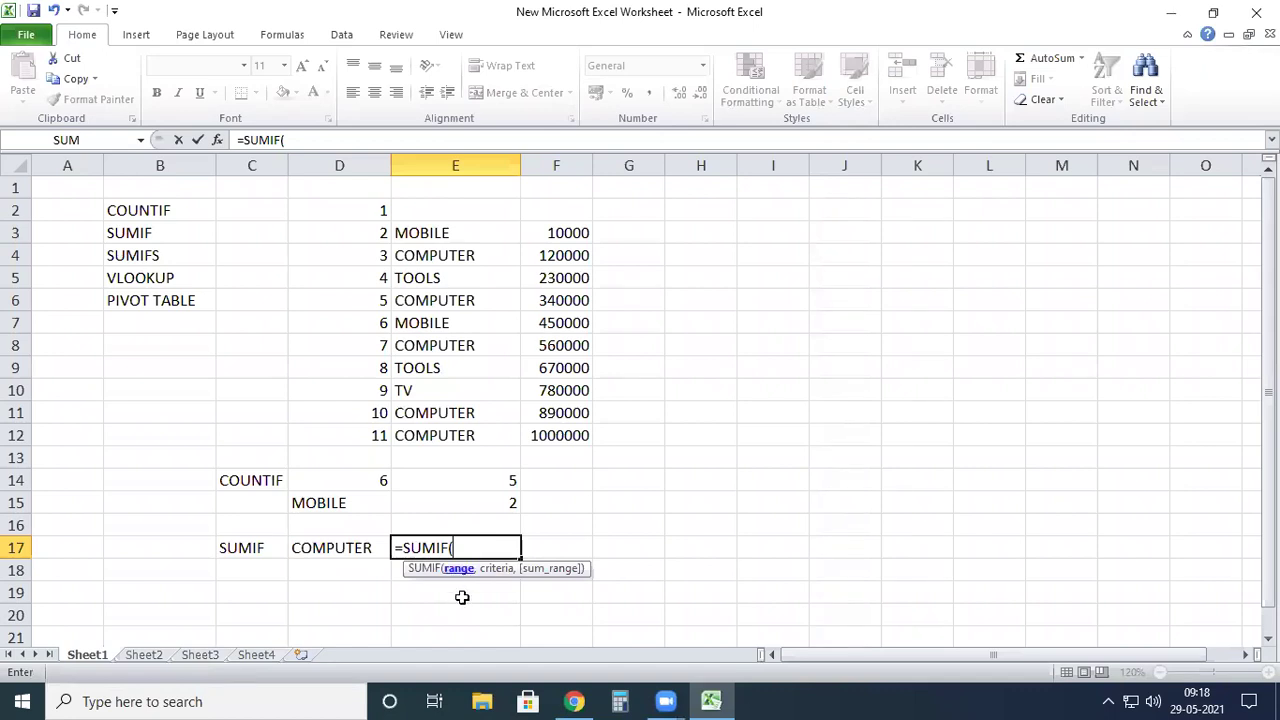
left_click_drag(482, 234, 486, 434)
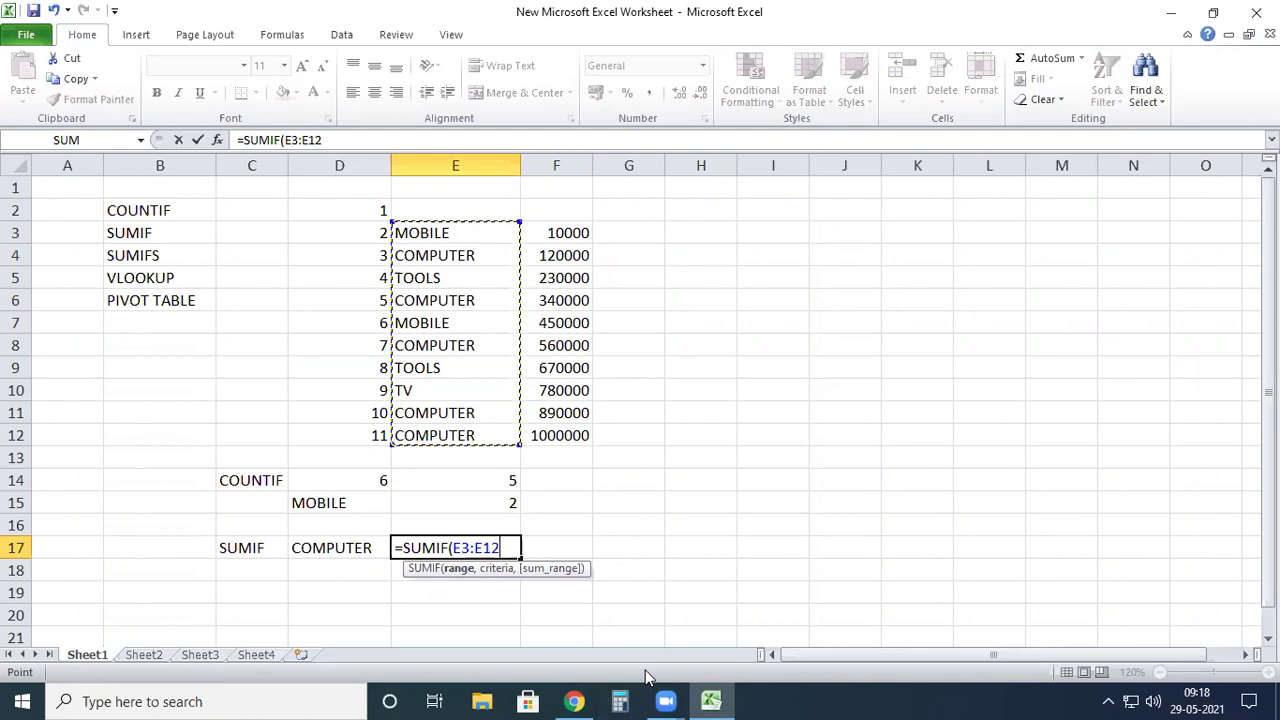
type(",")
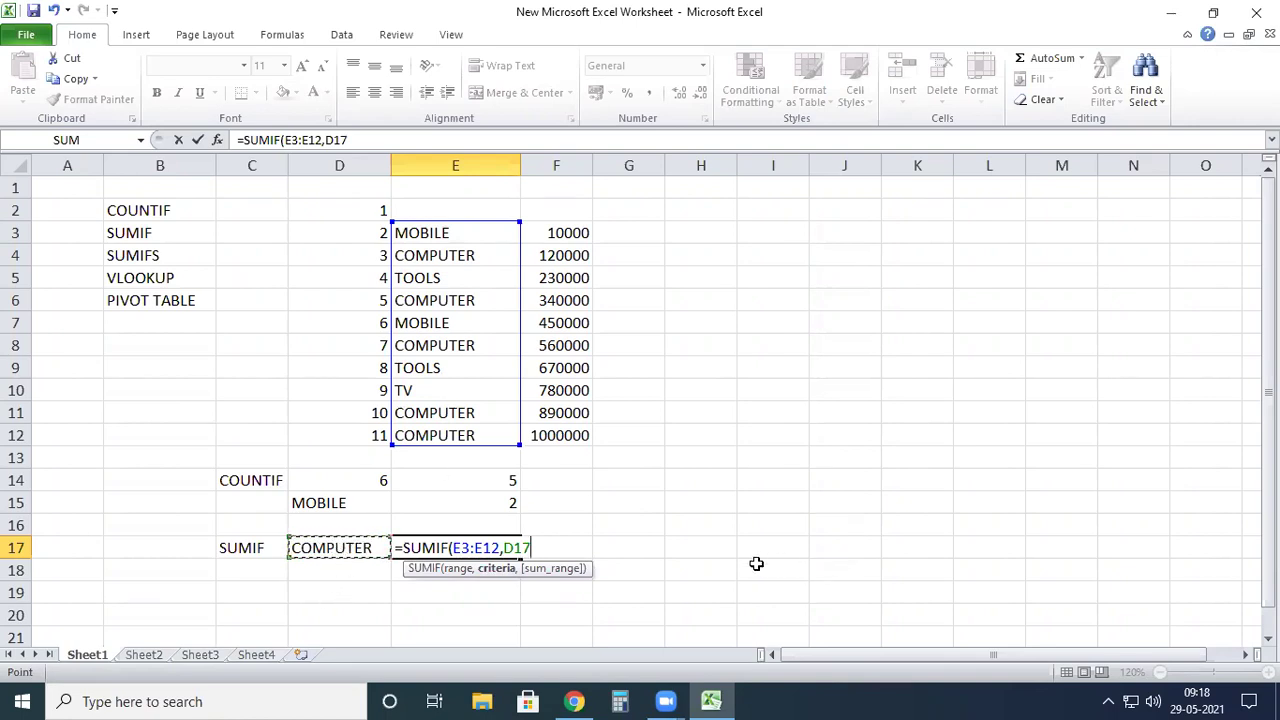
type(",")
left_click_drag(550, 232, 571, 436)
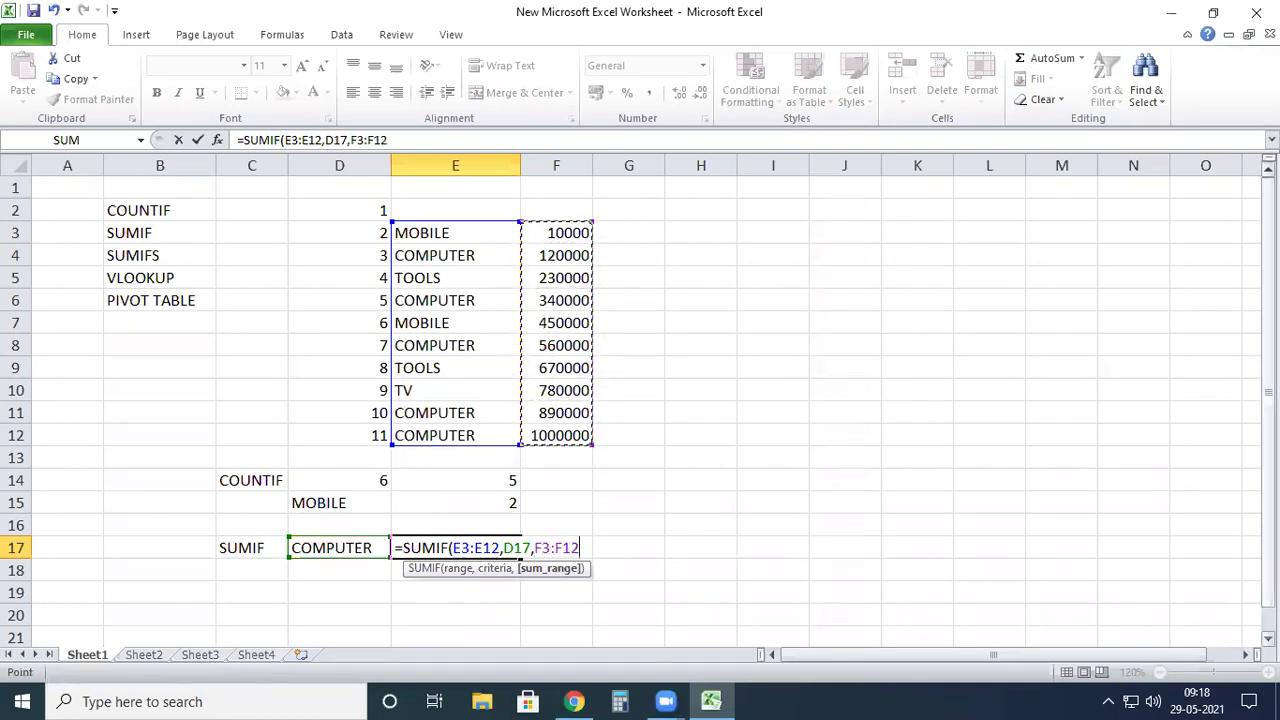
type(")")
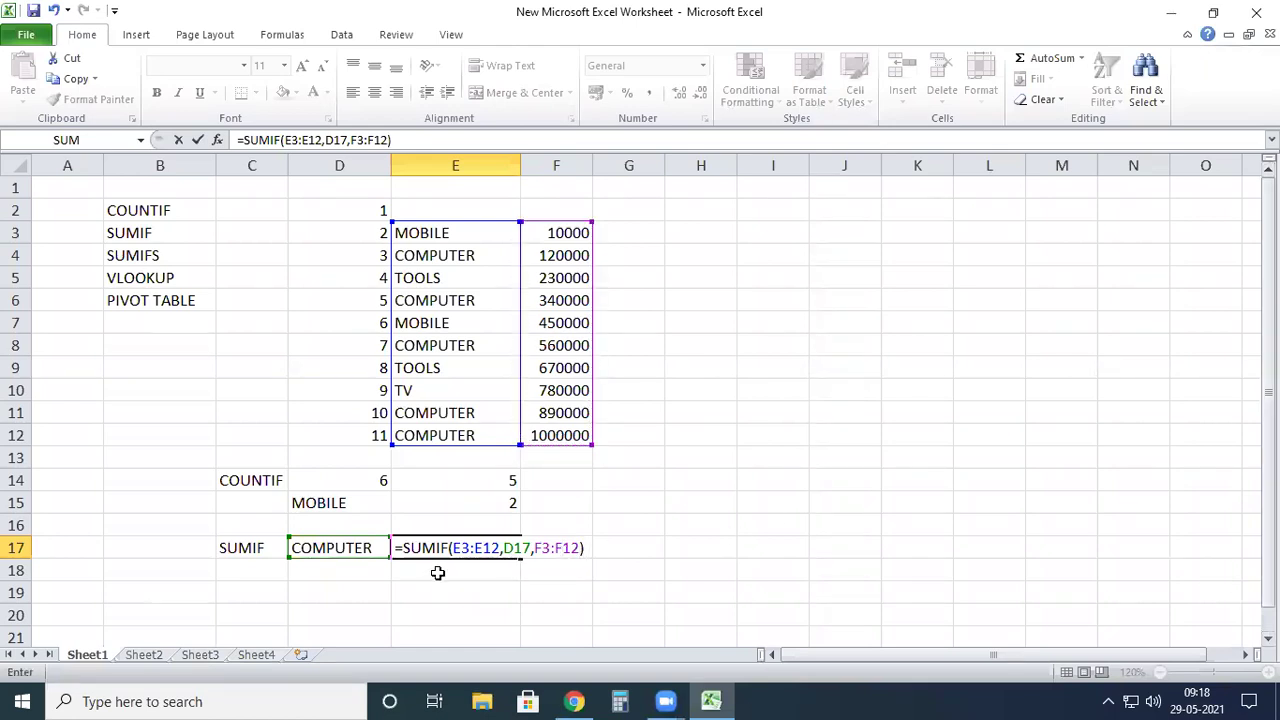
key("Return")
left_click(447, 538)
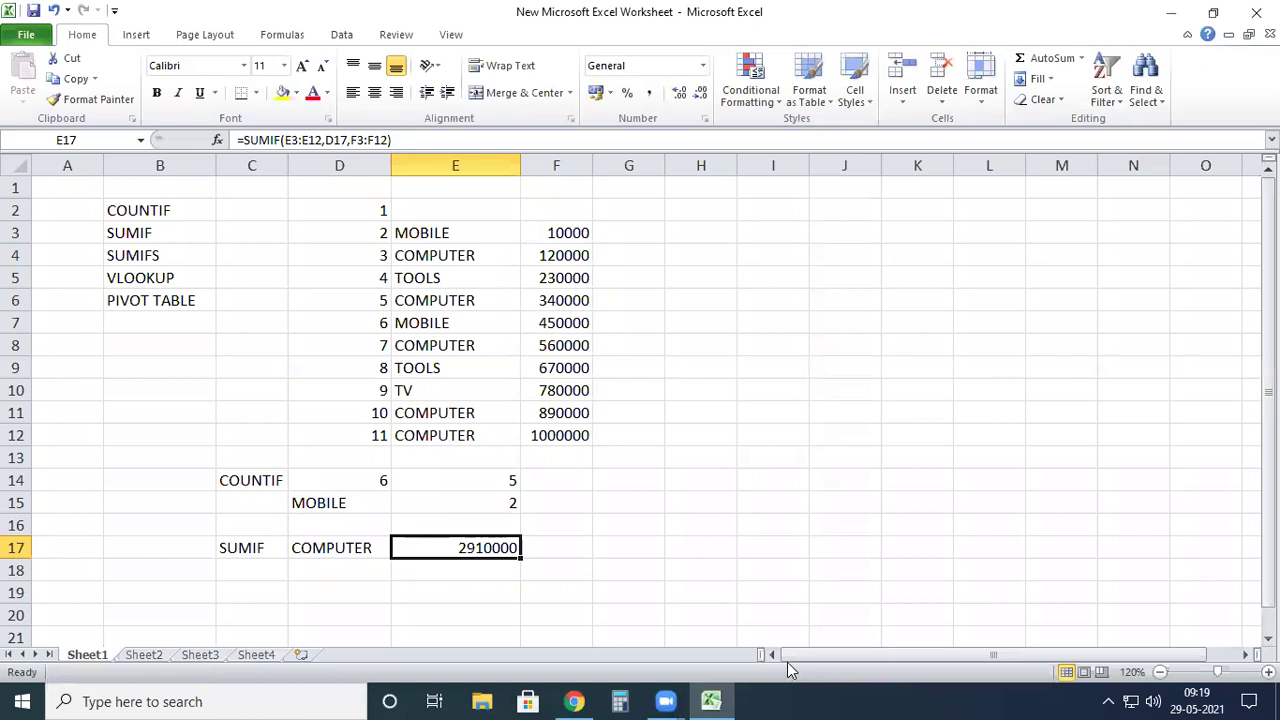
Step: Test the SUMIF formula in E17 by changing the criterion in cell D17 to MOBILE and to TV
left_click(343, 548)
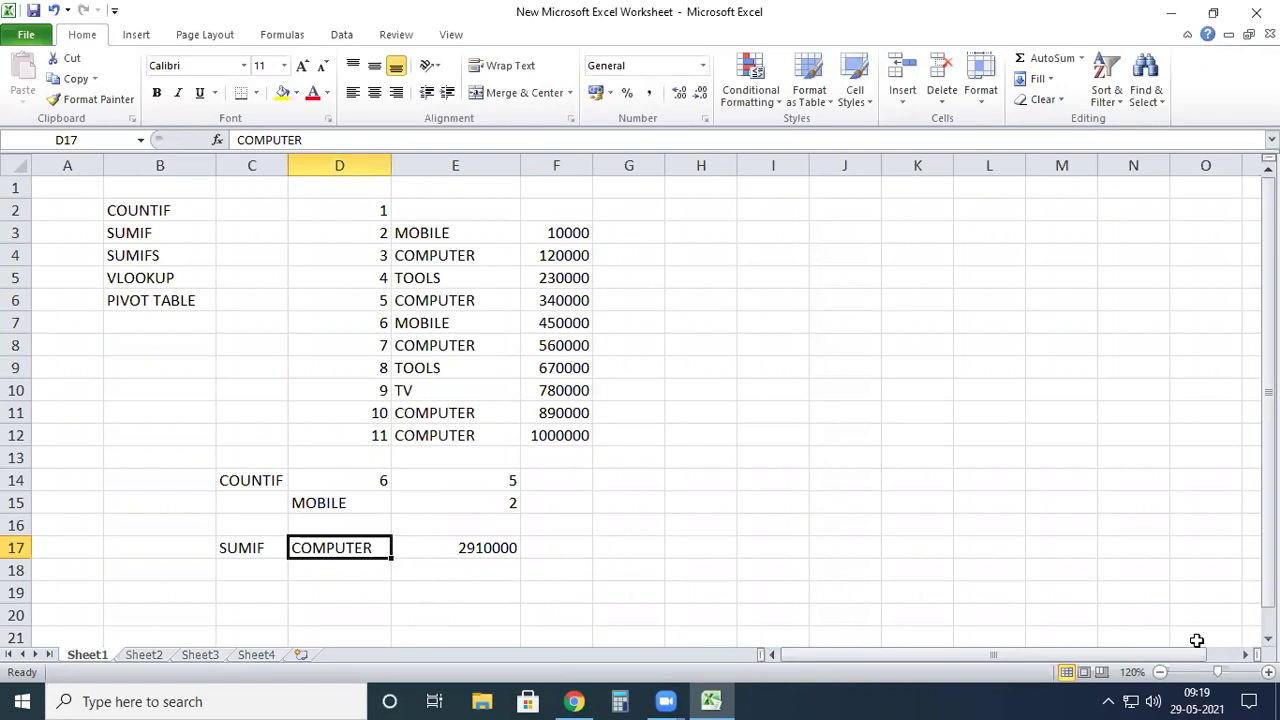
type("MOBILE")
key("Return")
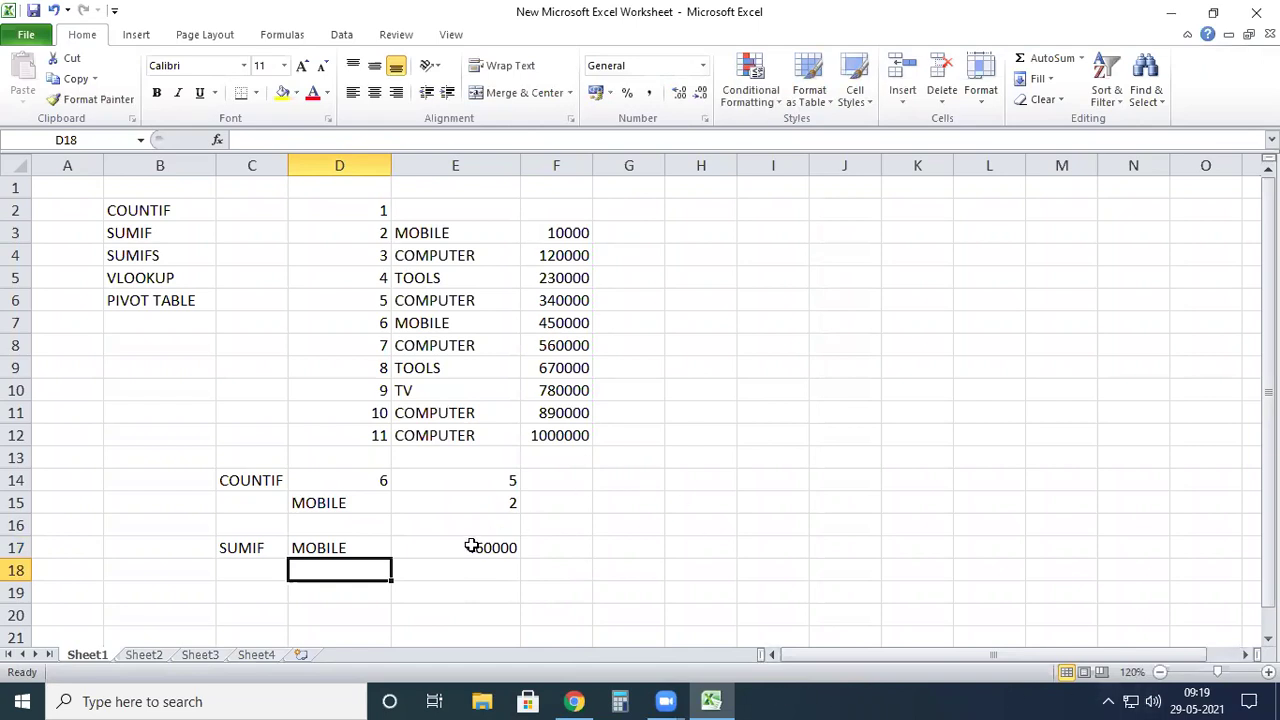
left_click(316, 550)
type("TV")
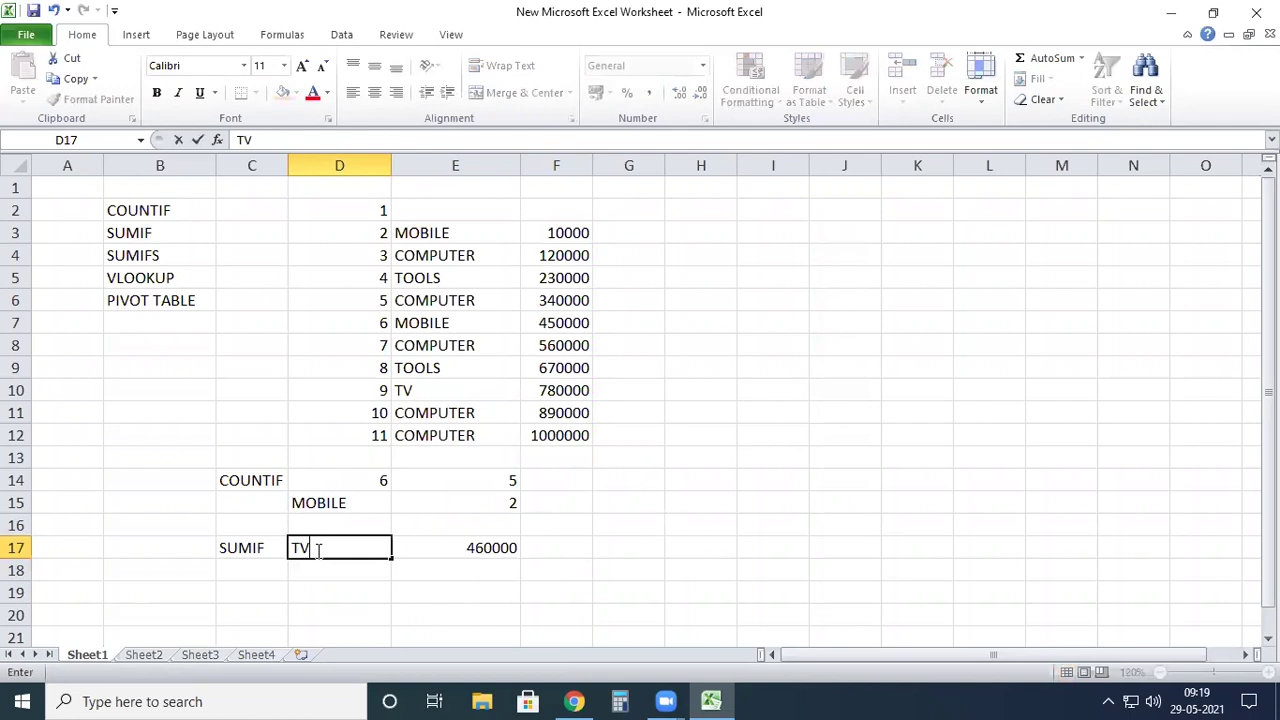
key("Return")
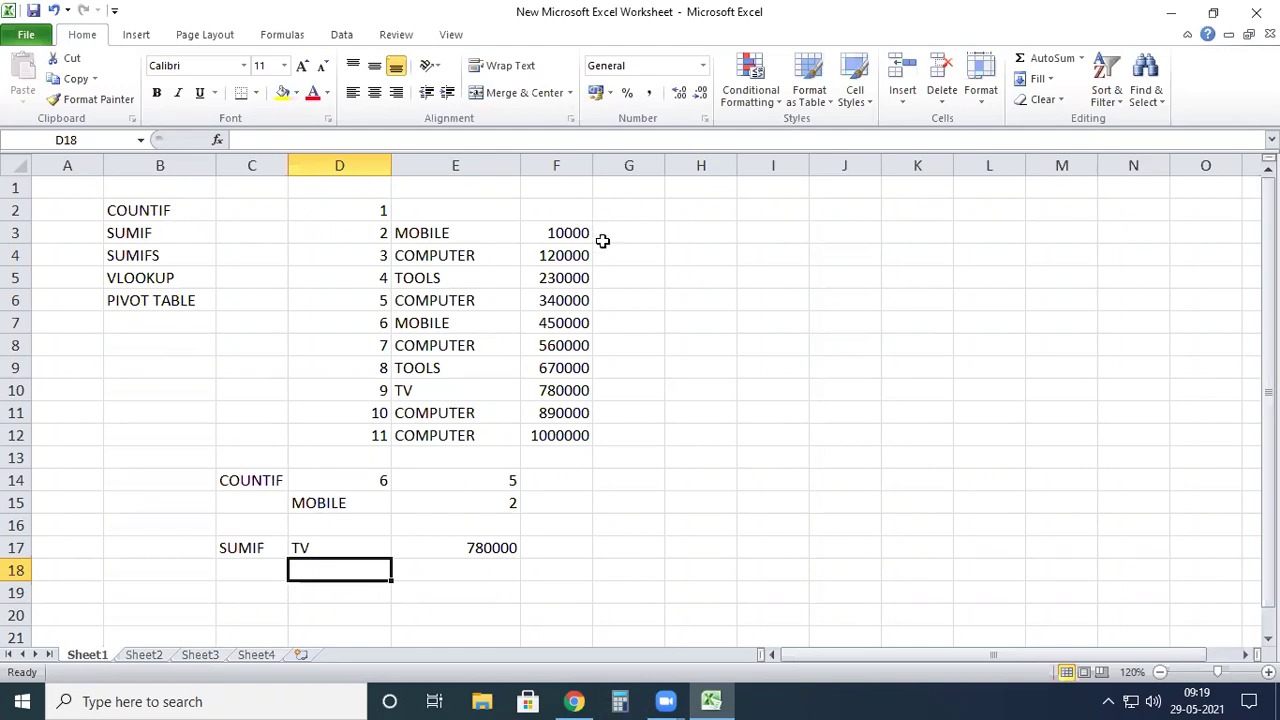
Step: Enter the label SUMIFS in cell C20 below the SUMIF example
scroll(440, 560, "down", 5)
left_click(255, 286)
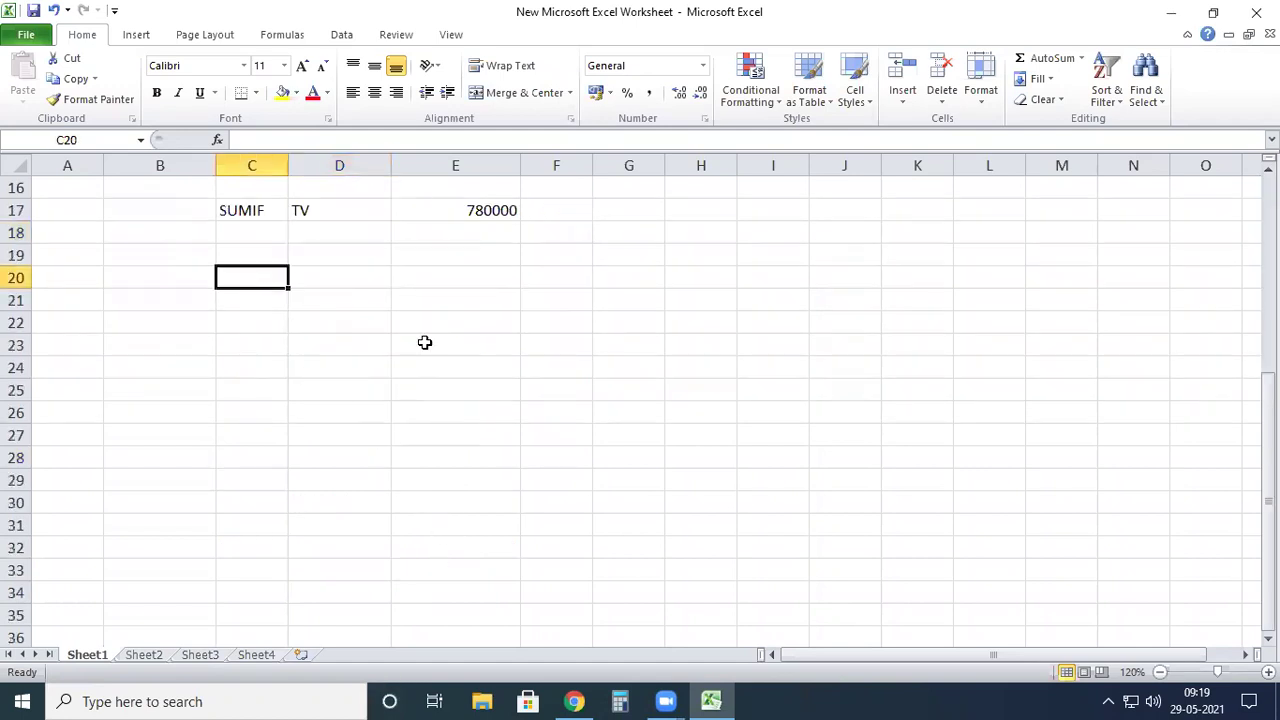
type("SUMIFS")
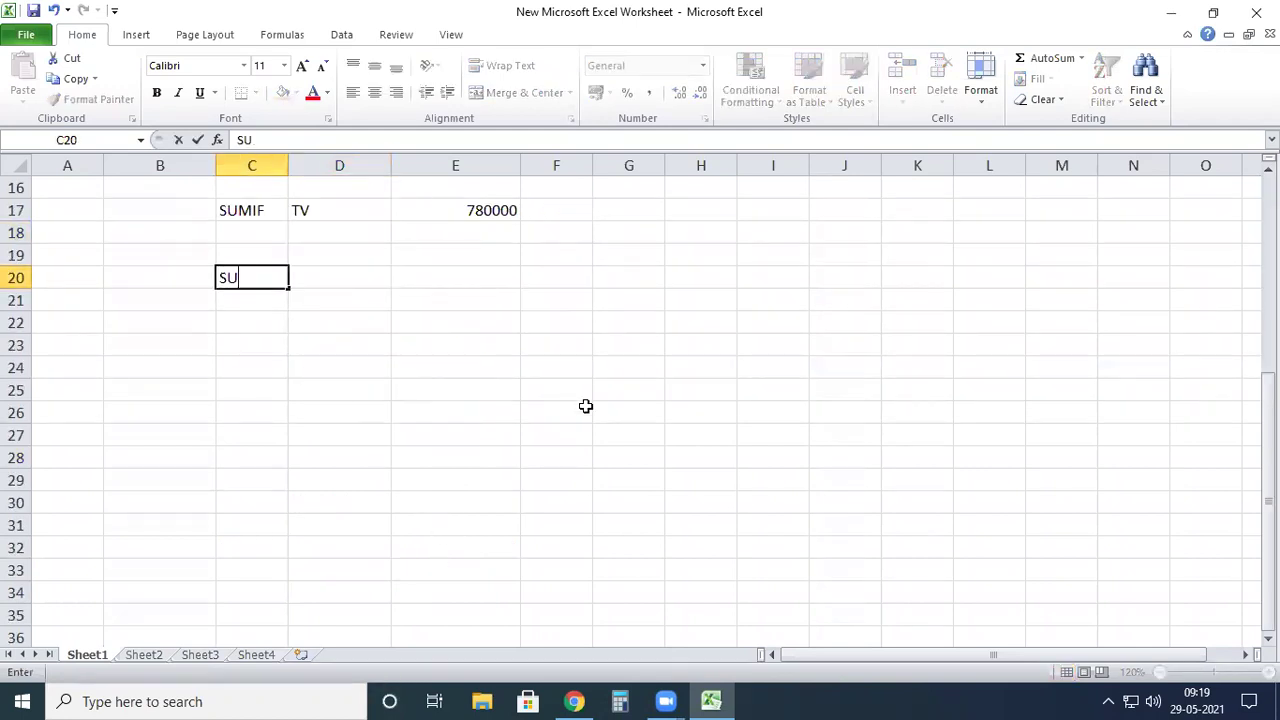
key("Tab")
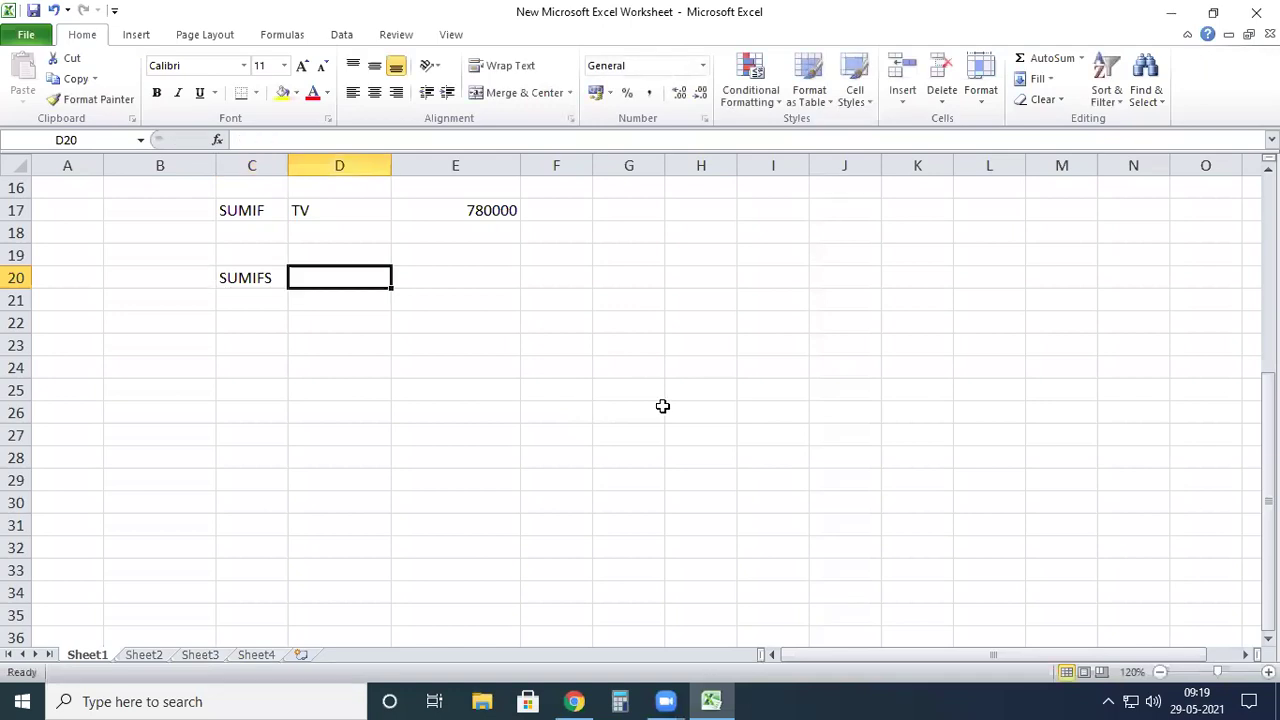
Step: Enter the location codes ELR, RJY, ELR, RJY and KKD in cells G3 to G7 beside the amounts
scroll(660, 320, "up", 5)
scroll(620, 329, "down", 3)
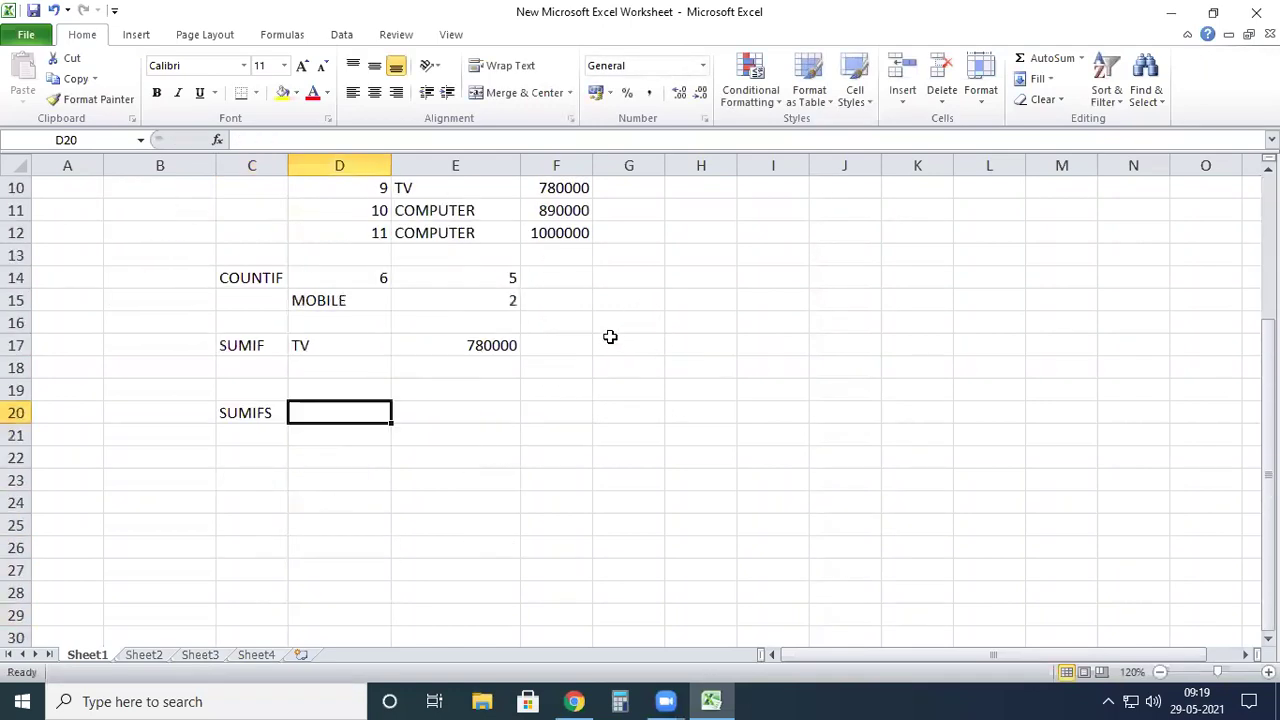
scroll(611, 320, "up", 3)
left_click(638, 240)
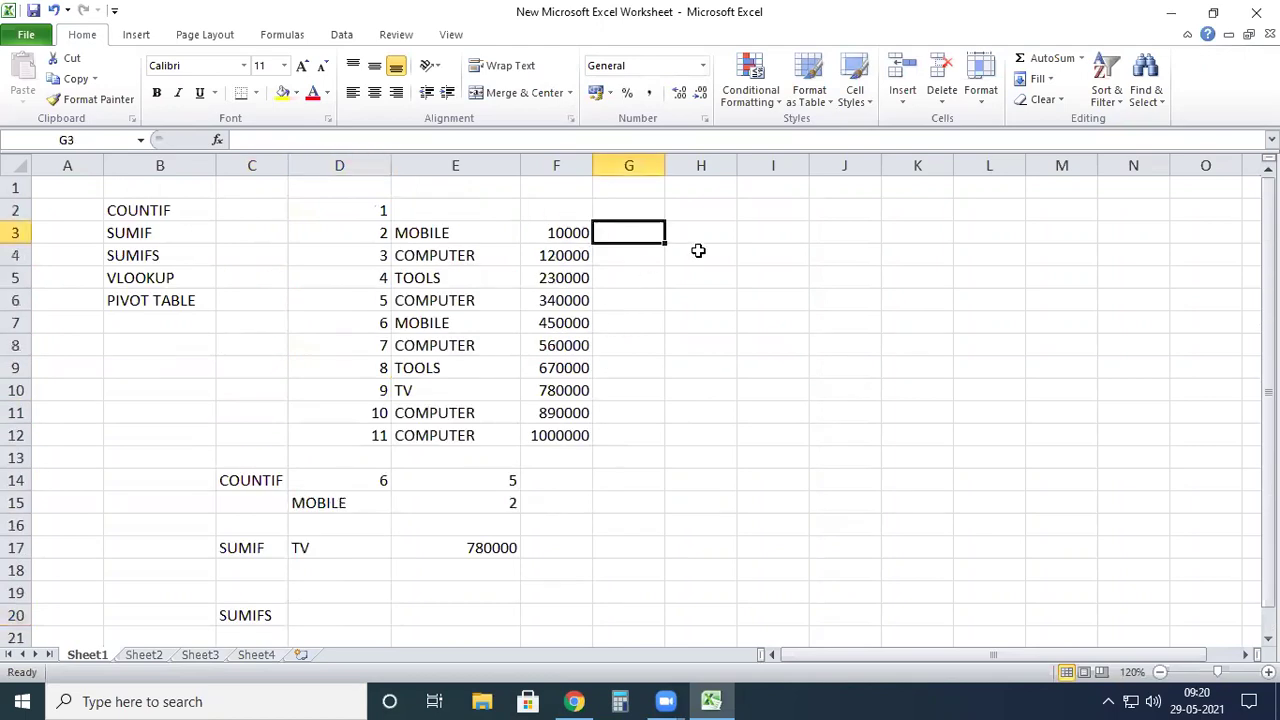
type("EL")
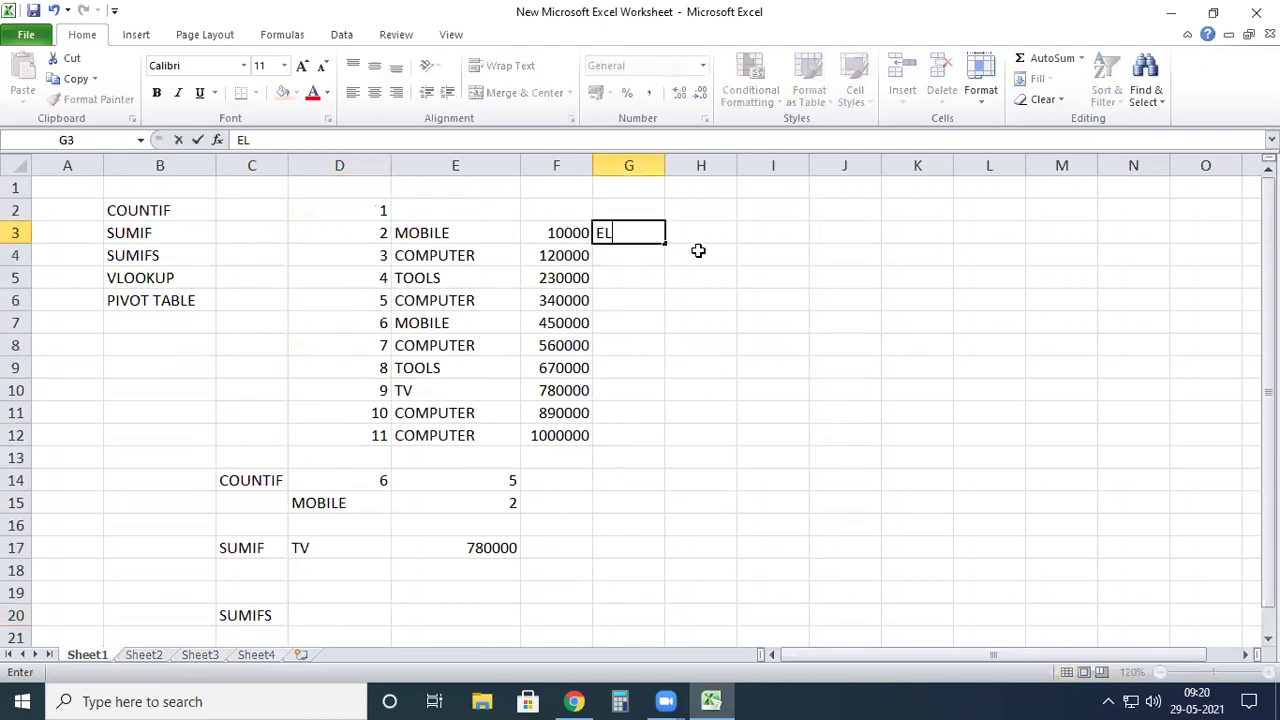
type("R")
key("Return")
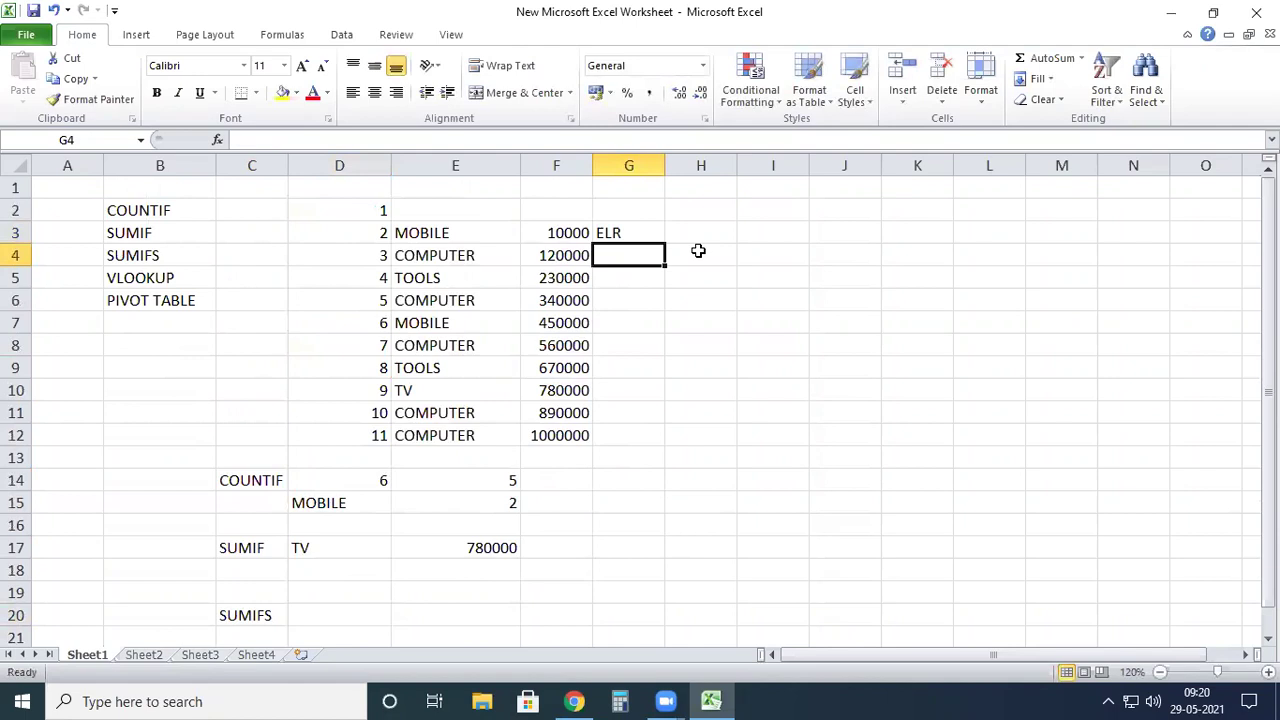
type("RJY")
key("Return")
type("ELR")
key("Return")
type("RJY")
key("Return")
type("KKD")
key("Return")
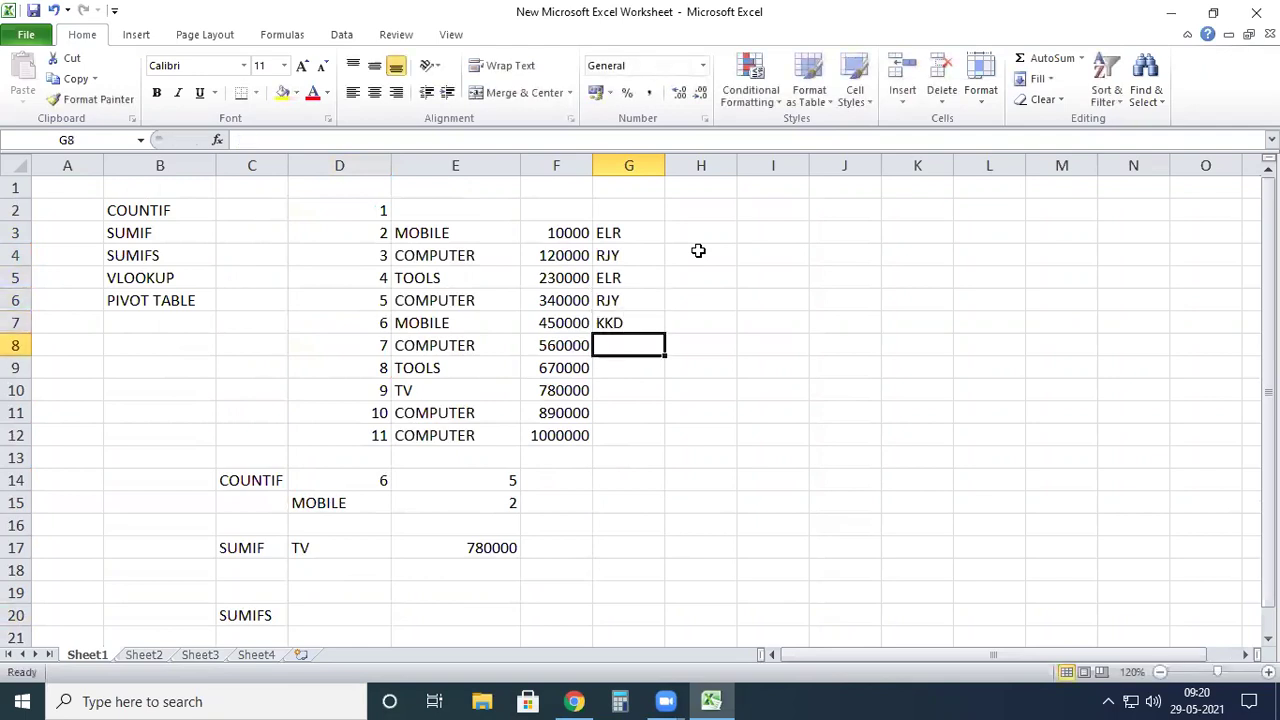
Step: Complete the location column with KKD, VZG, VZG, RJY and ELR in cells G8 to G12
type("KKD")
key("Return")
type("VZG")
key("Return")
type("VZG")
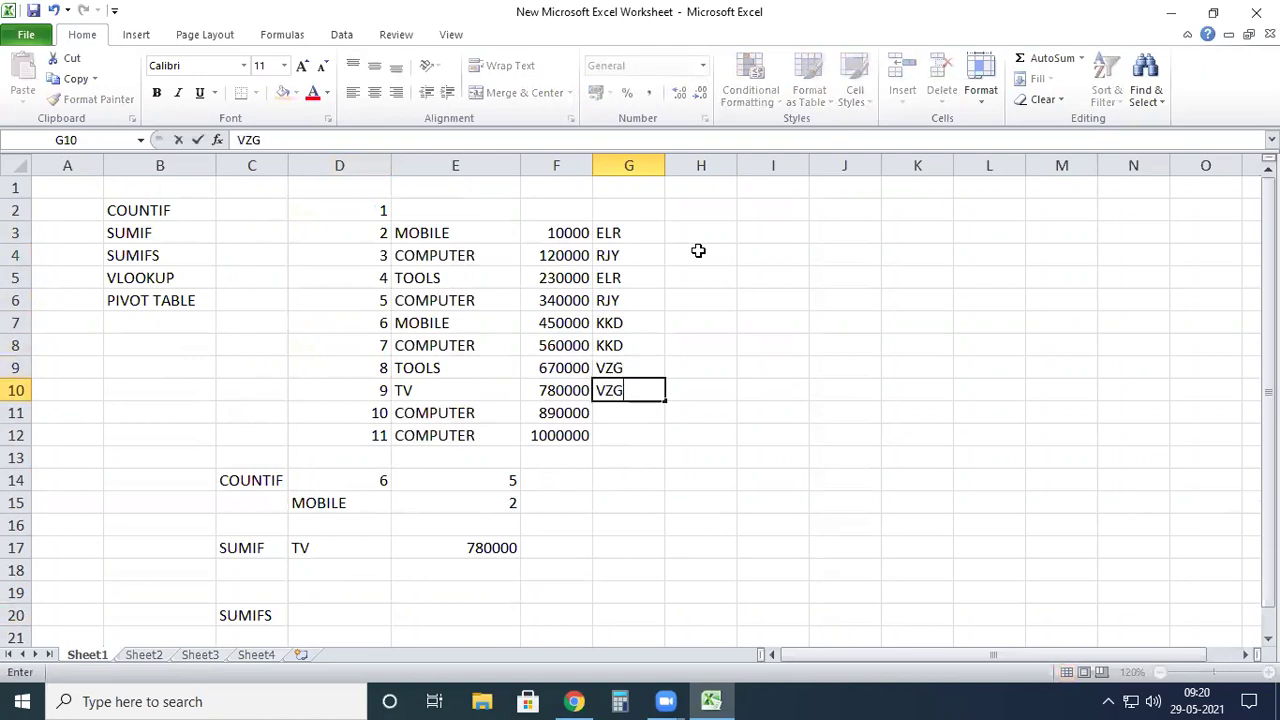
key("Return")
type("RJY")
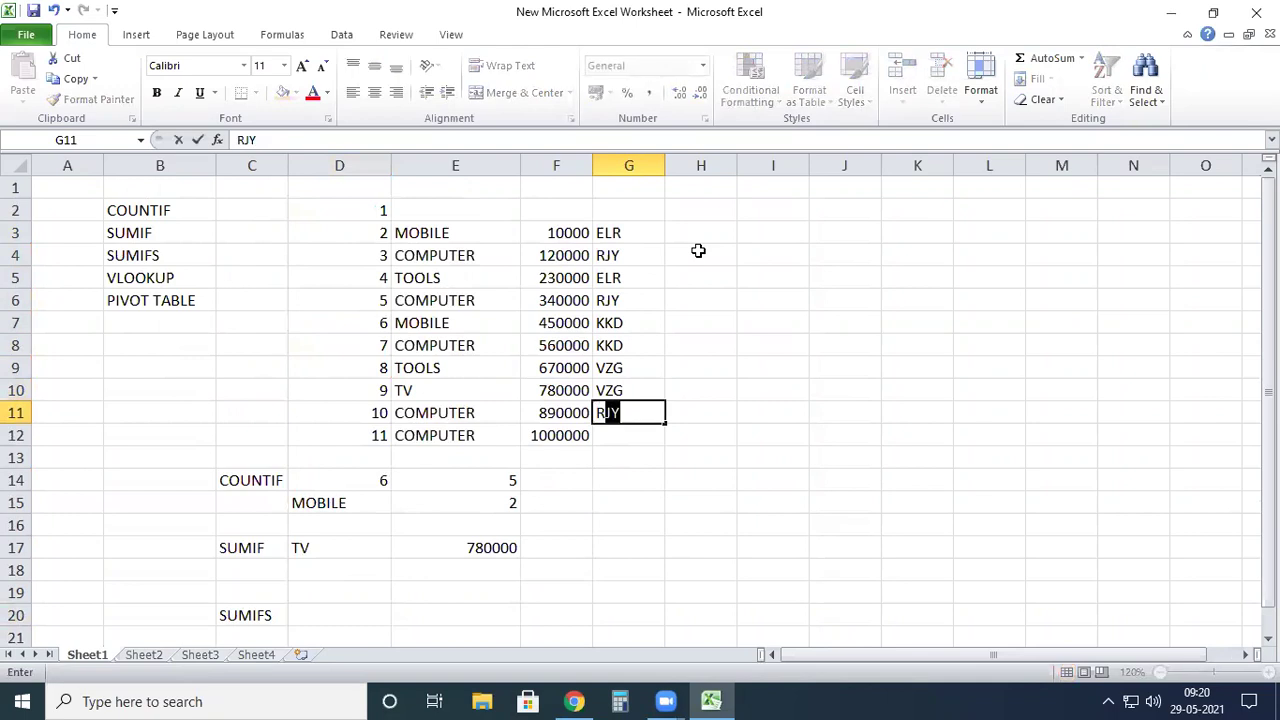
key("Return")
type("ELR")
left_click_drag(664, 526, 715, 526)
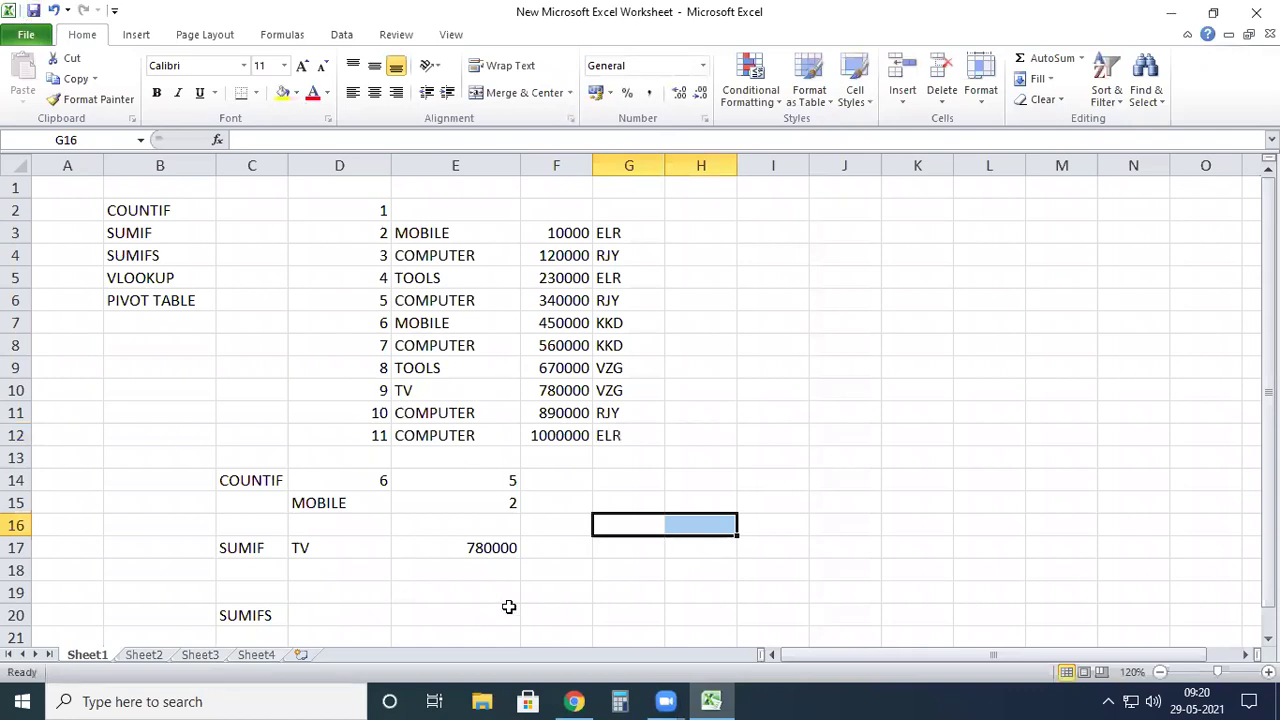
Step: Enter the SUMIFS criteria ELR in cell D20 and COMPUTER in cell E20
scroll(450, 500, "down", 4)
left_click(346, 346)
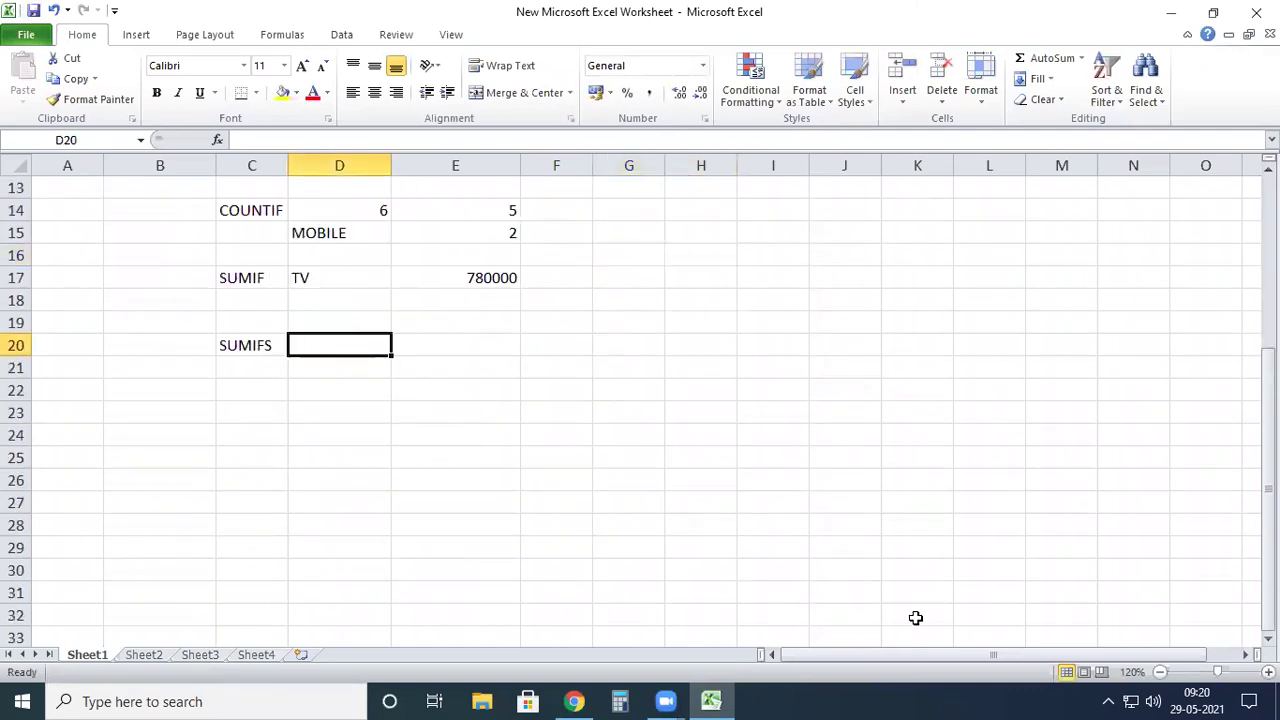
type("C")
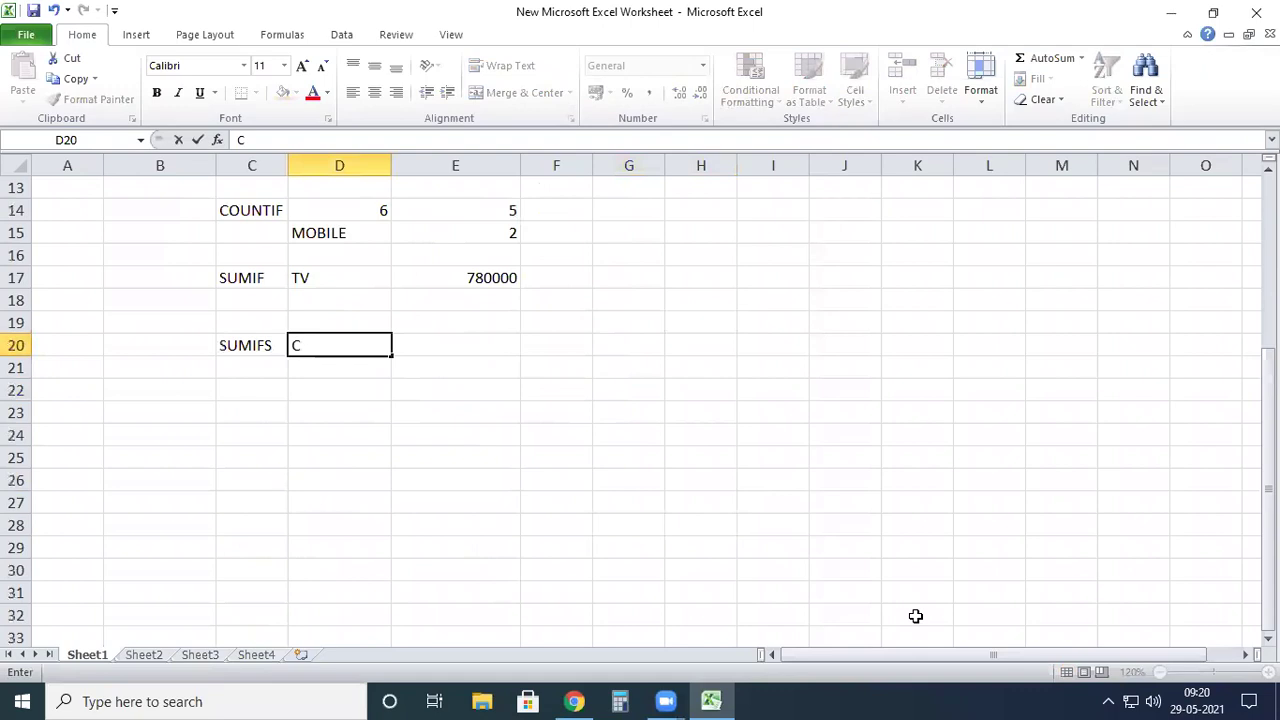
key("BackSpace")
type("ELR")
key("Tab")
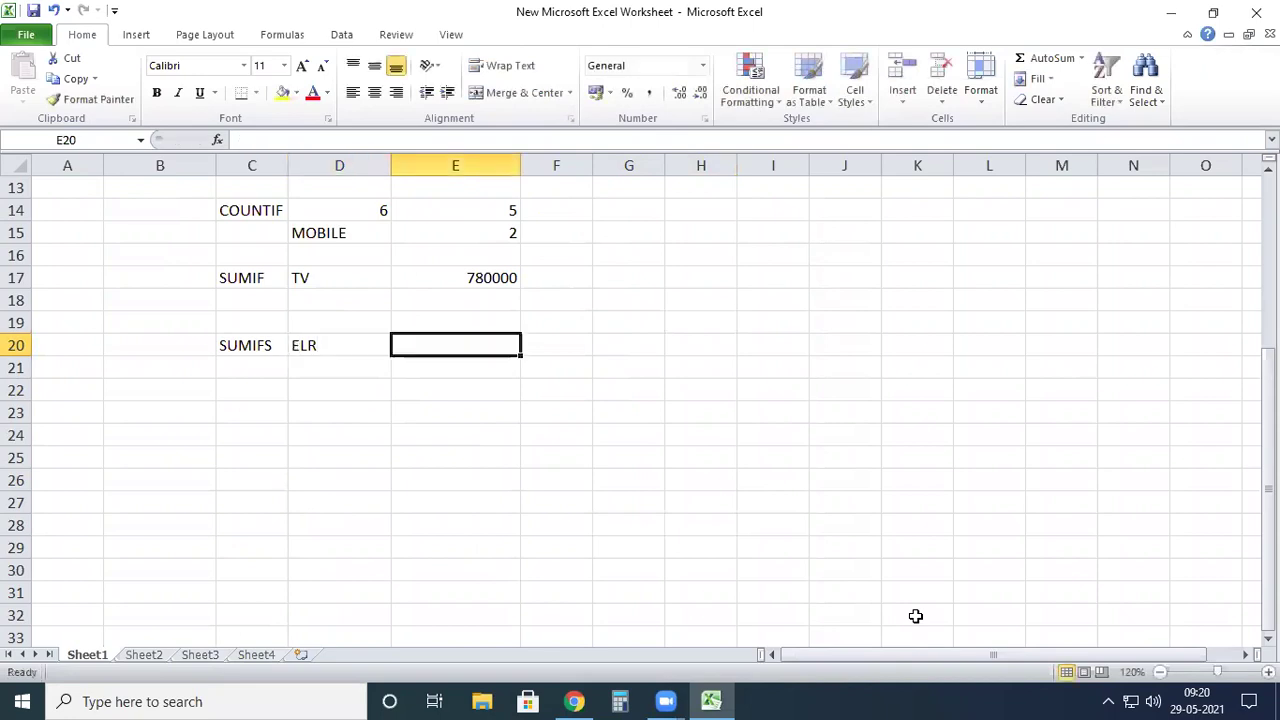
type("C")
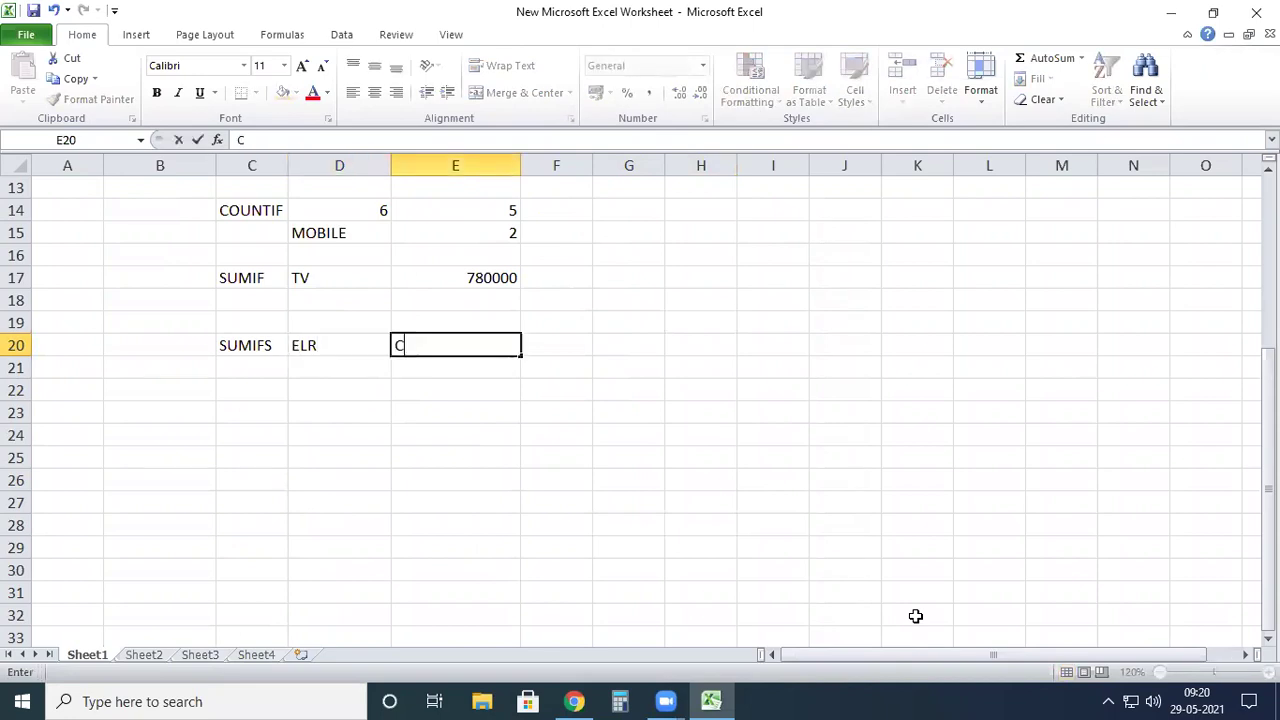
type("OMPUTER")
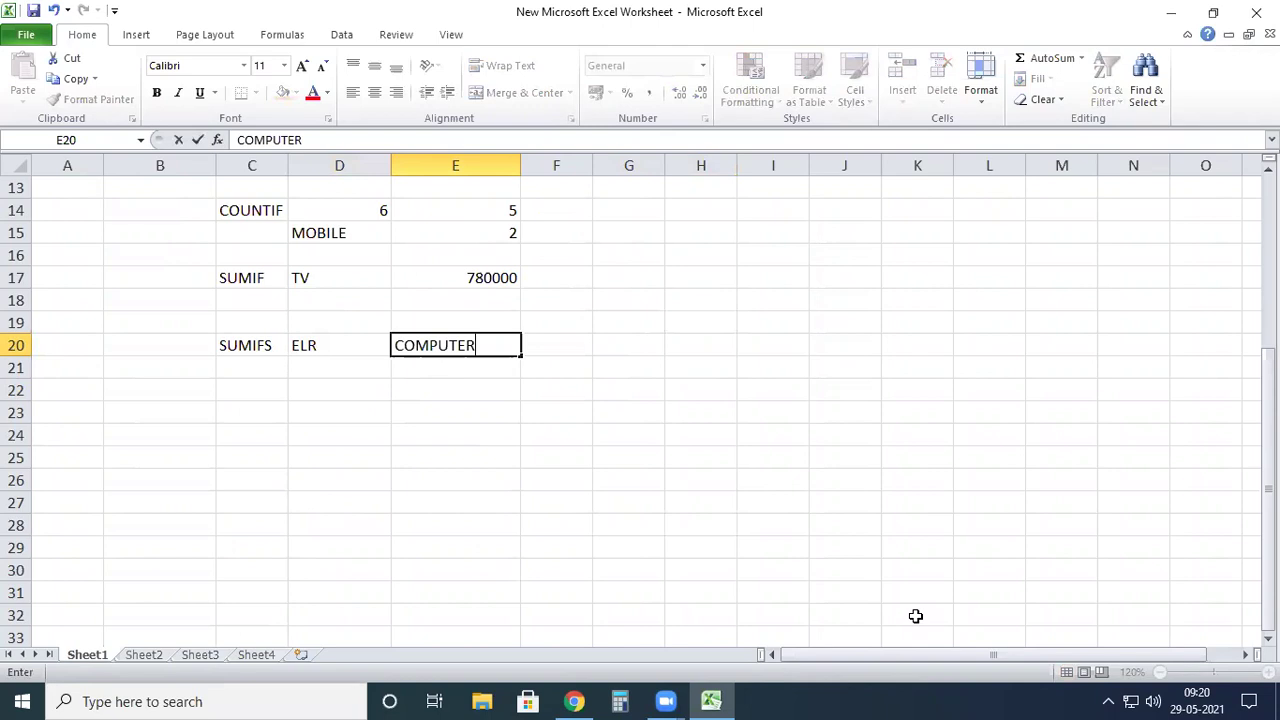
left_click(560, 345)
Step: Begin a SUMIFS formula in cell F20 beside the ELR and COMPUTER criteria
scroll(701, 450, "up", 4)
scroll(702, 474, "down", 2)
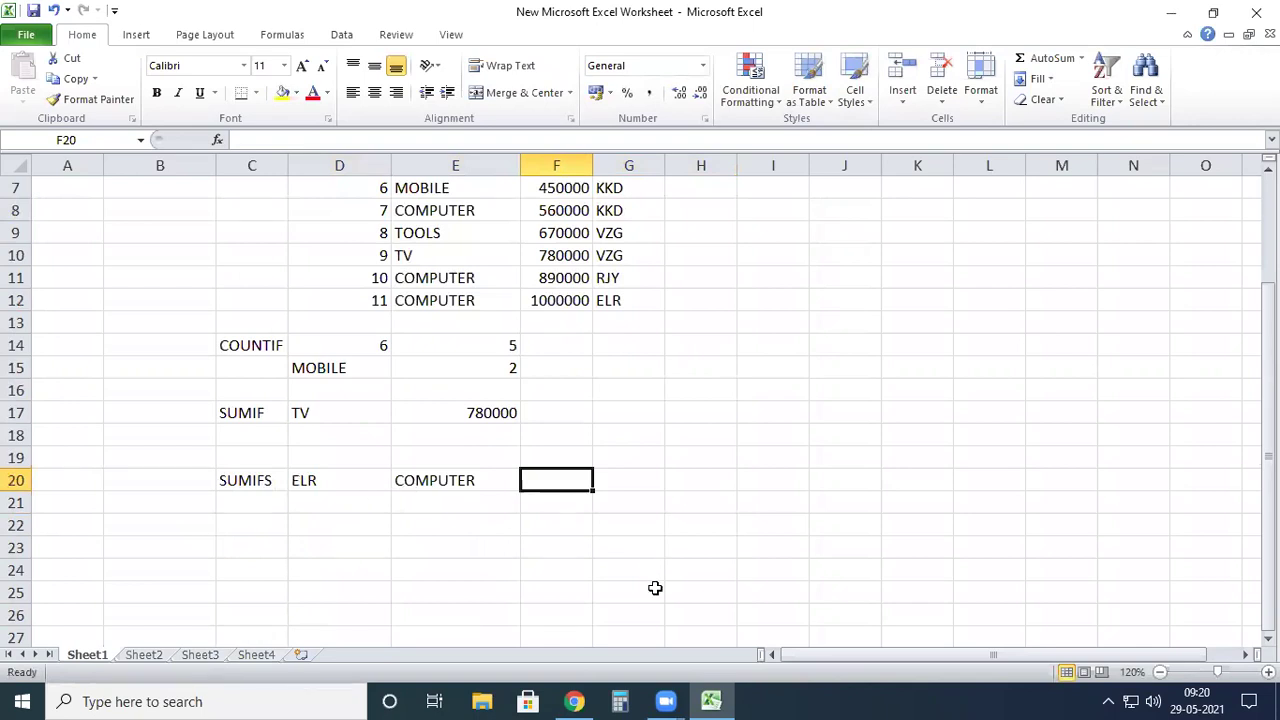
scroll(745, 426, "up", 2)
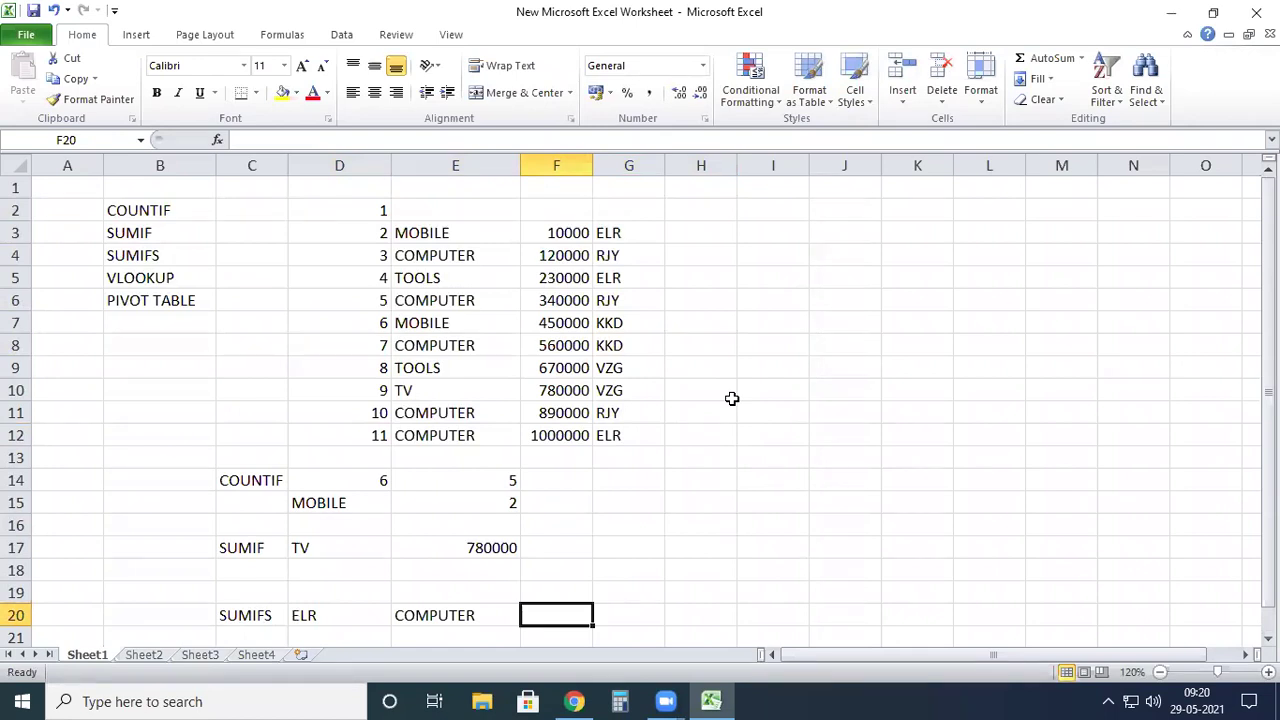
type("=")
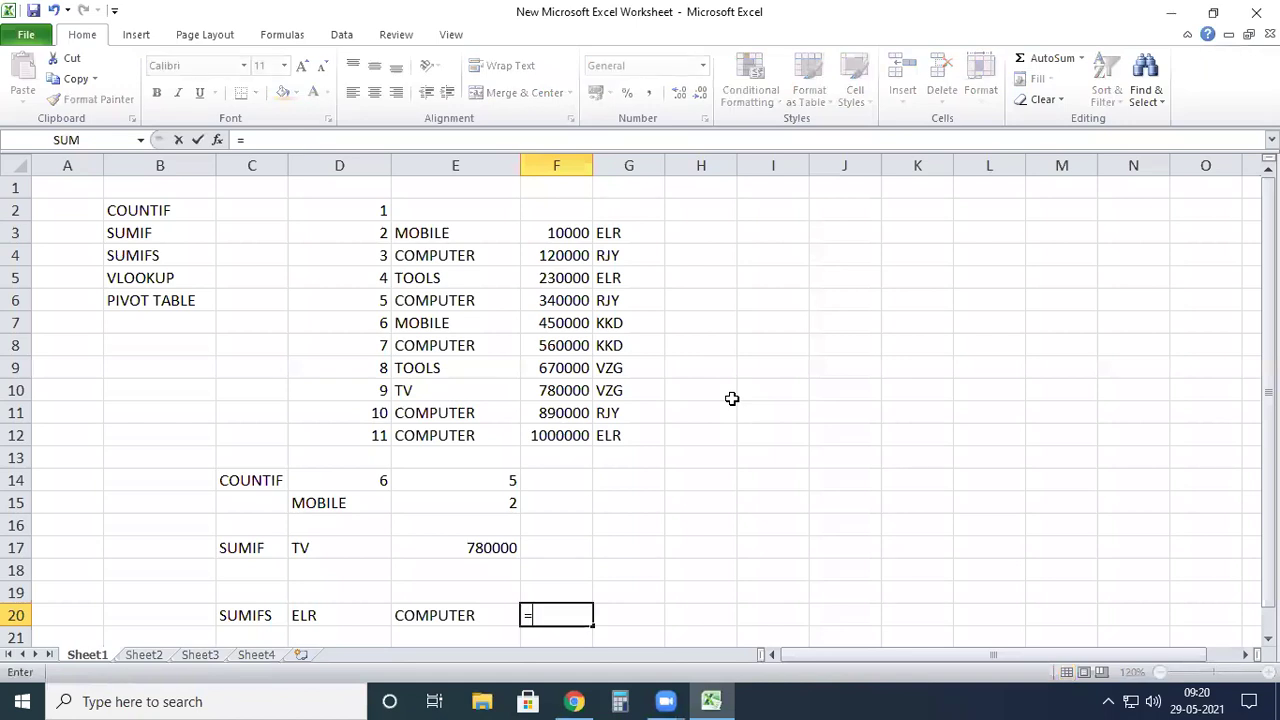
type("SUMIFS")
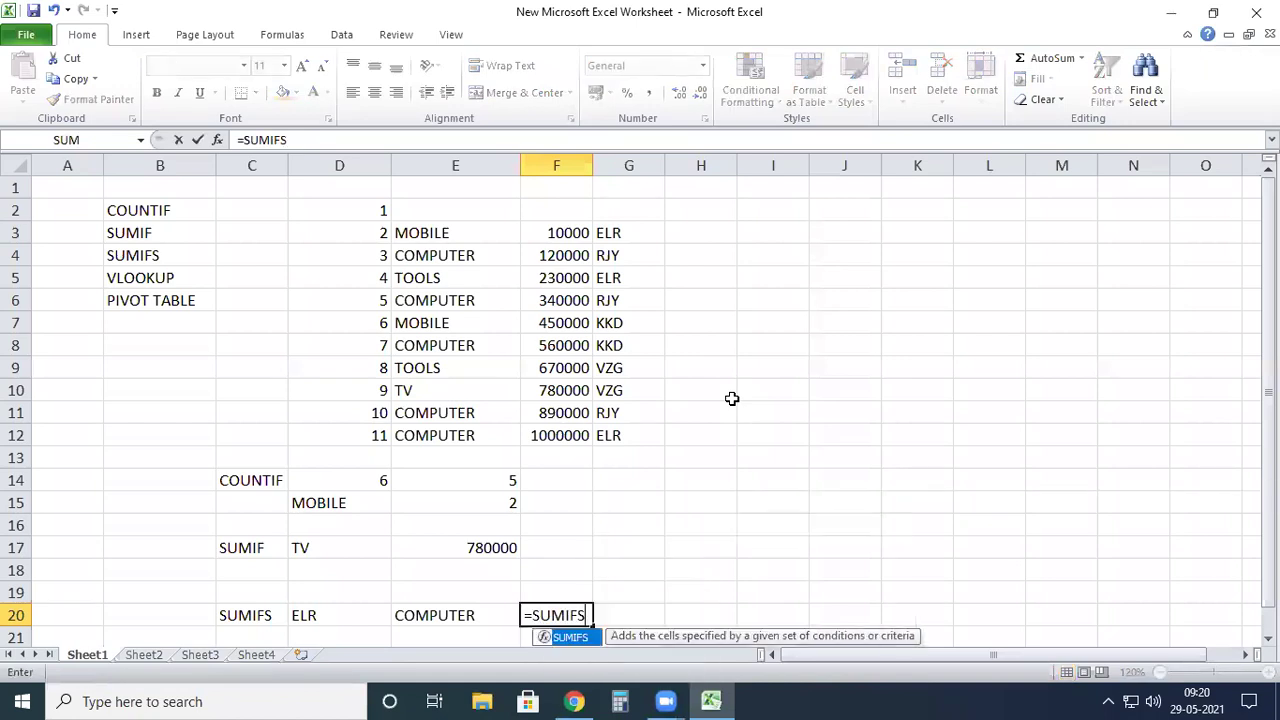
type("(")
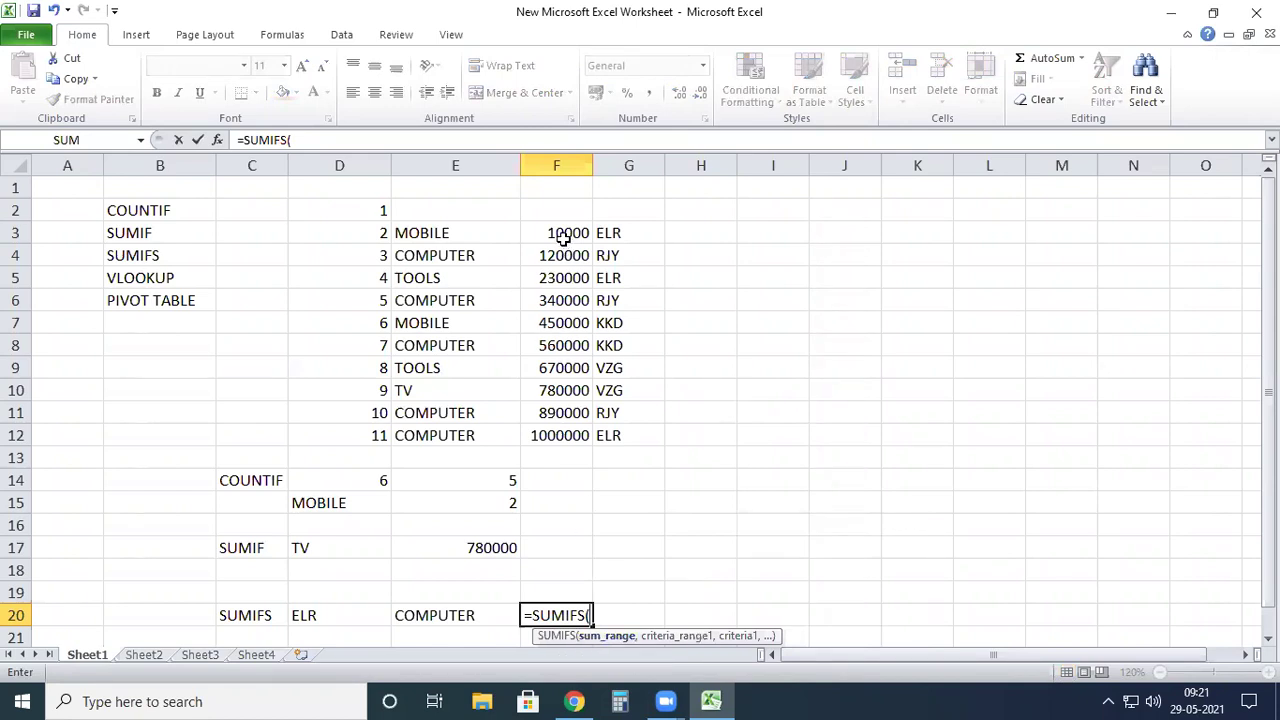
left_click_drag(563, 238, 571, 436)
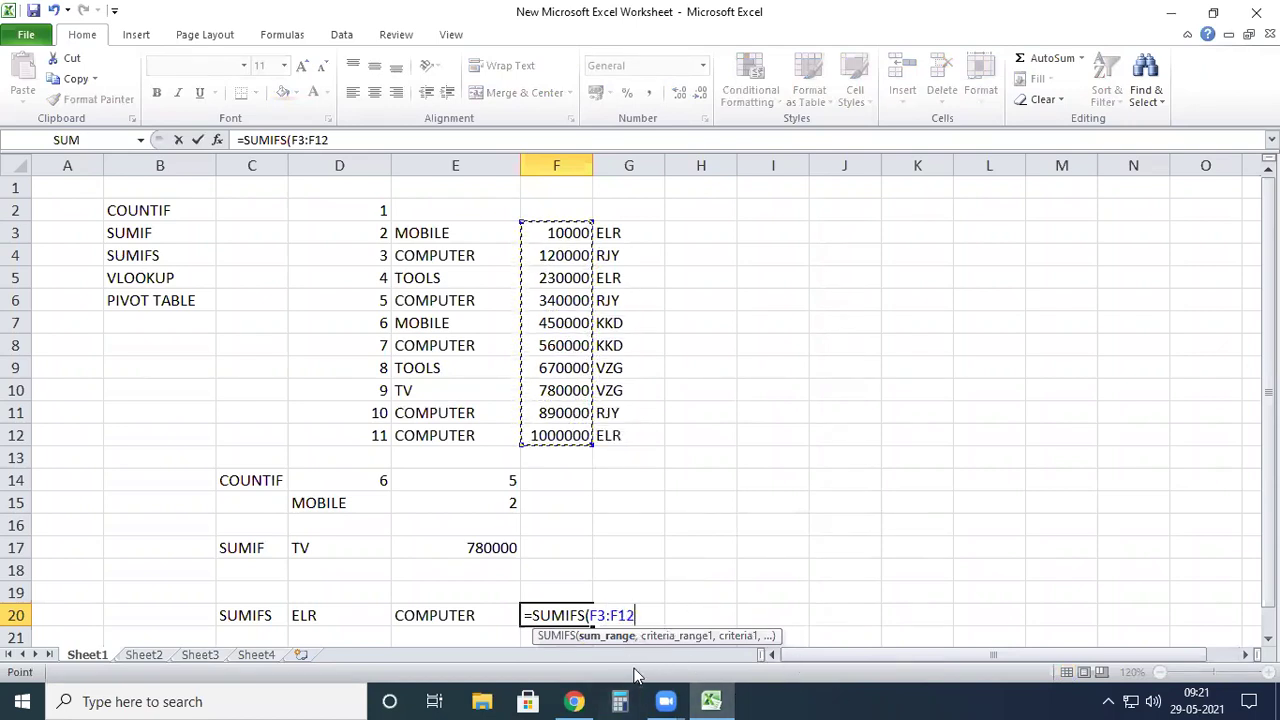
key("BackSpace")
key("BackSpace")
key("BackSpace")
key("BackSpace")
key("BackSpace")
key("BackSpace")
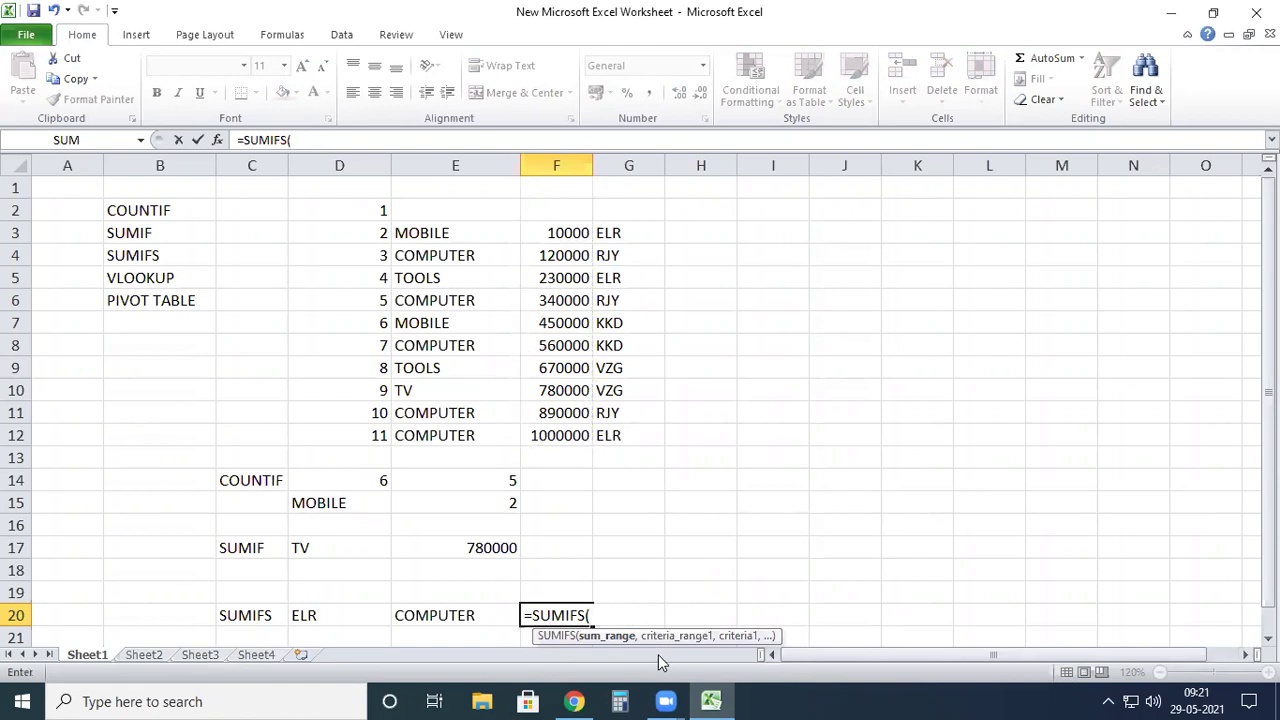
Step: Set the amounts in F3:F12 as the sum range of the SUMIFS formula in cell F20
left_click(572, 232)
key("F8")
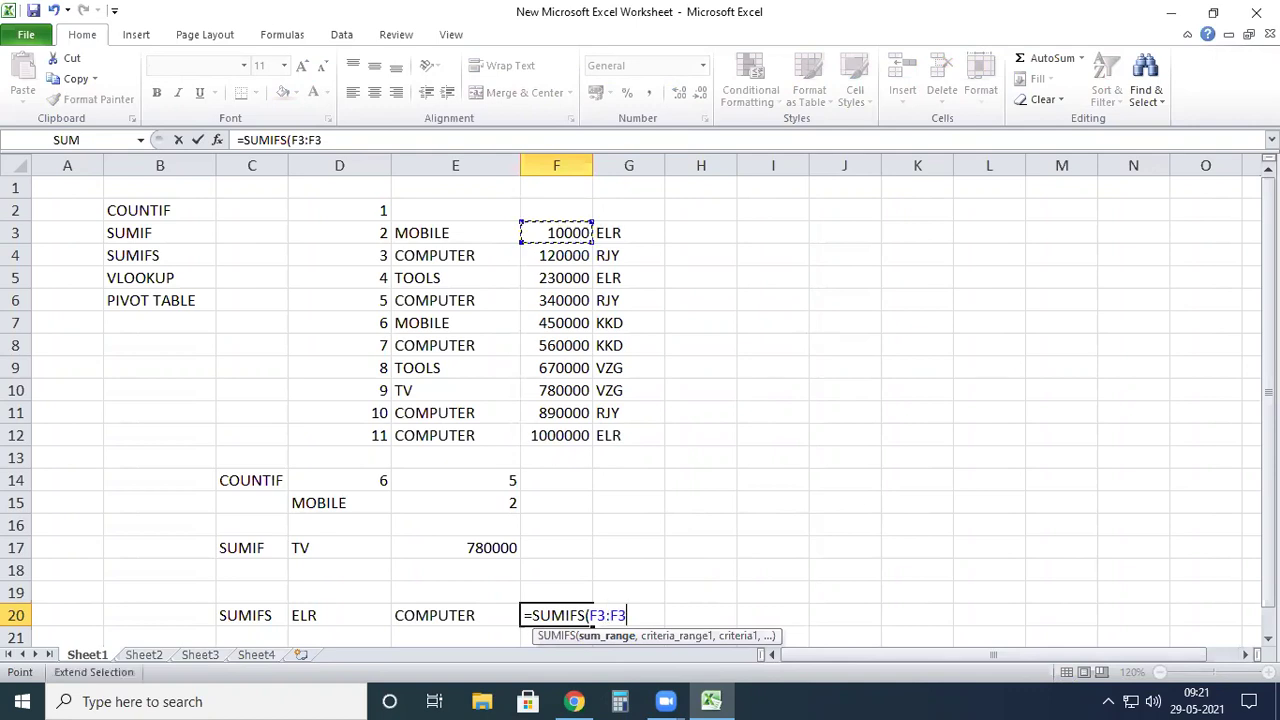
key("BackSpace")
key("BackSpace")
left_click(551, 436)
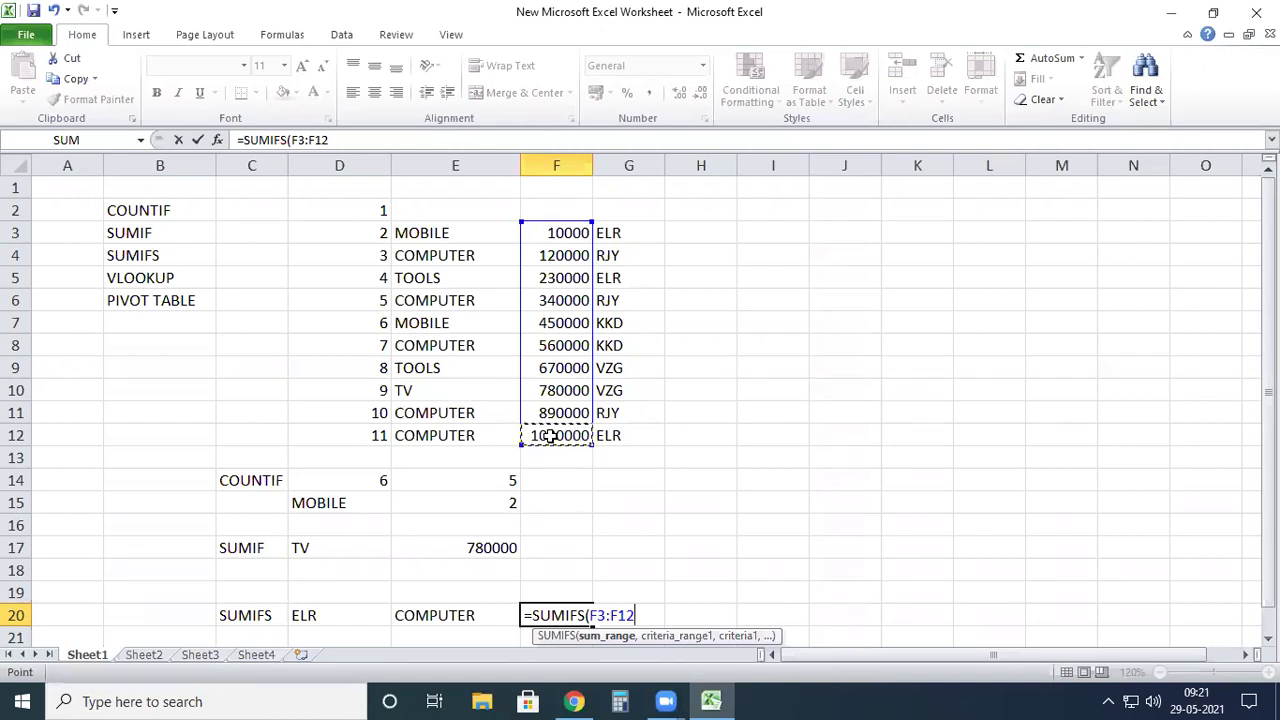
type(",")
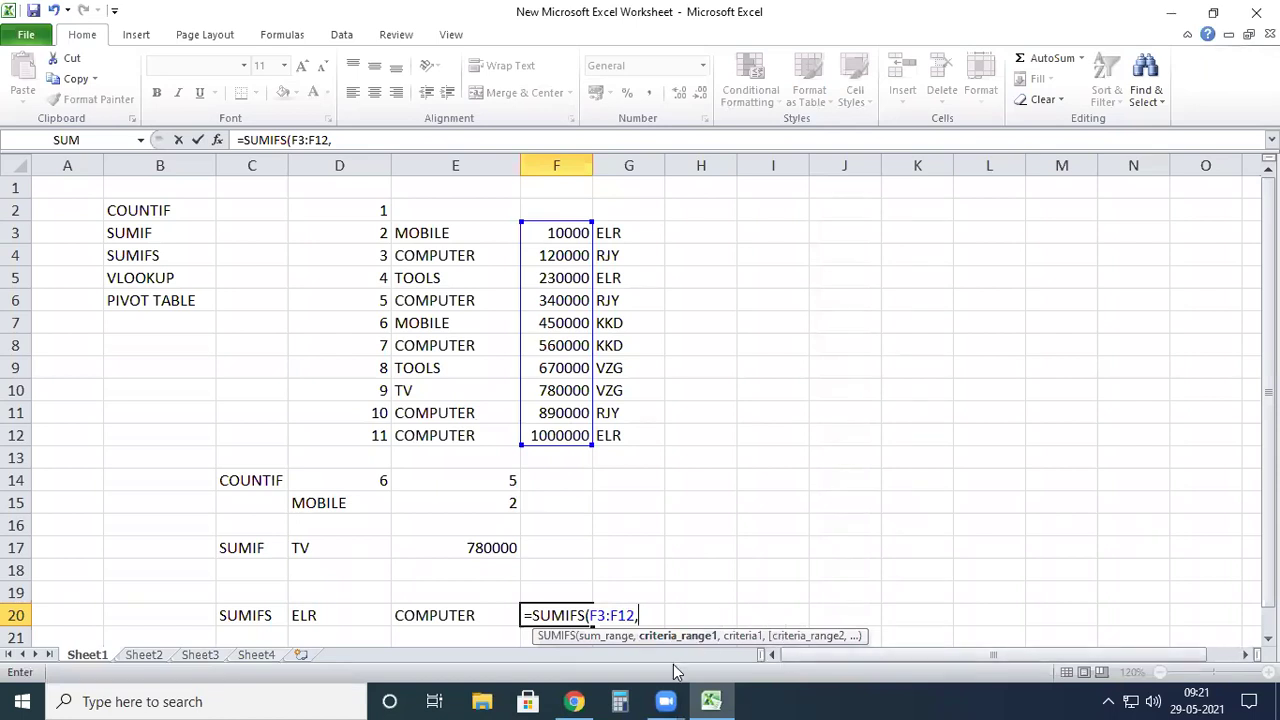
Step: Add the location range G3:G12 with cell D20 as the first criteria pair of the SUMIFS formula
left_click(622, 235)
left_click_drag(622, 235, 640, 434)
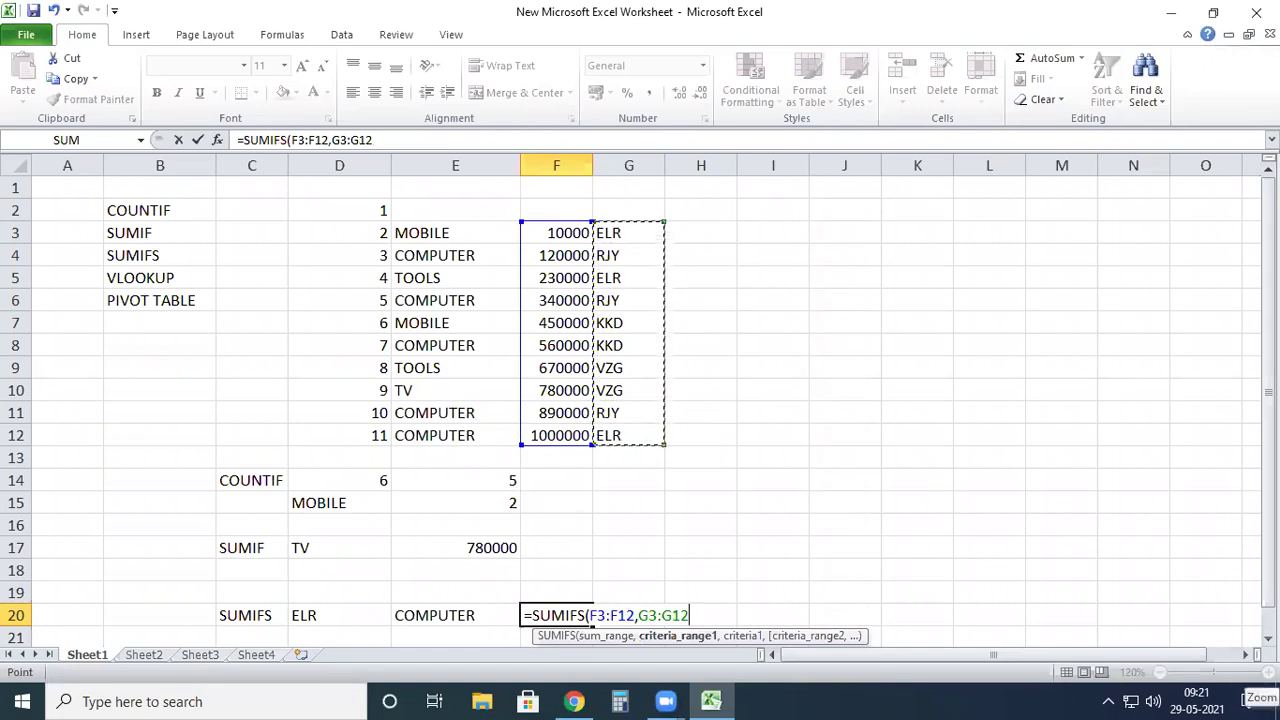
type(",")
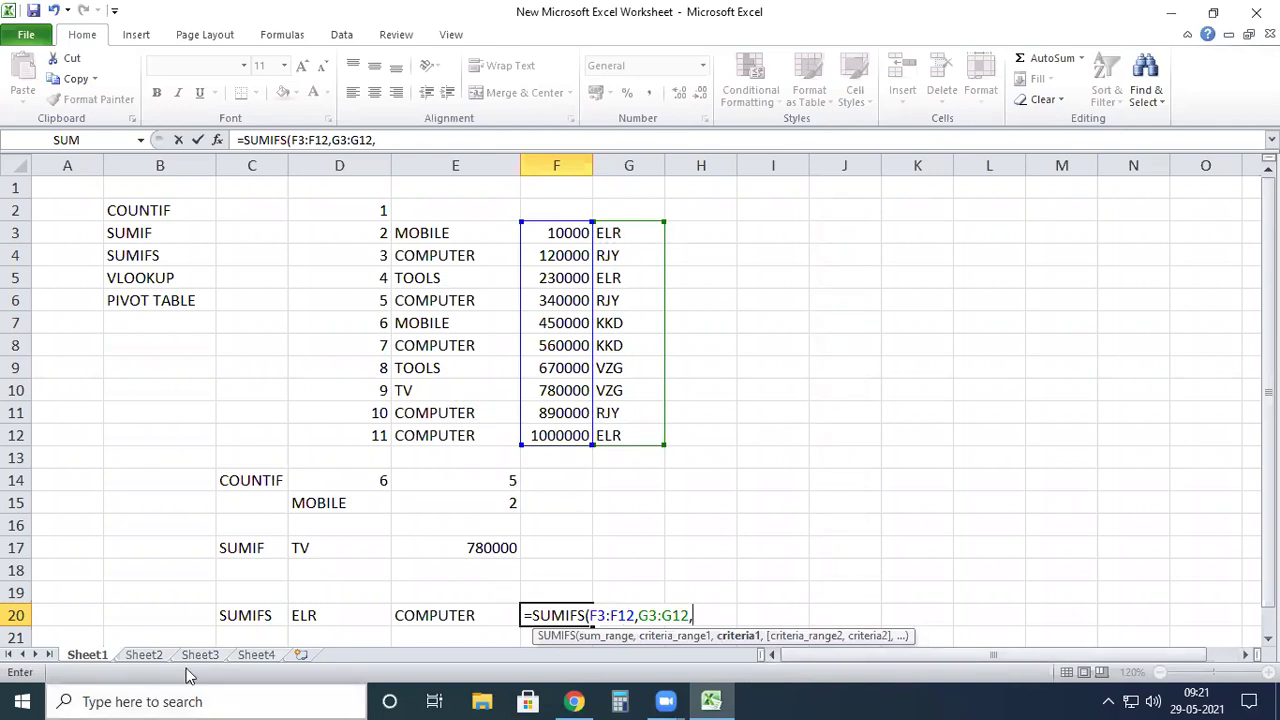
left_click(318, 619)
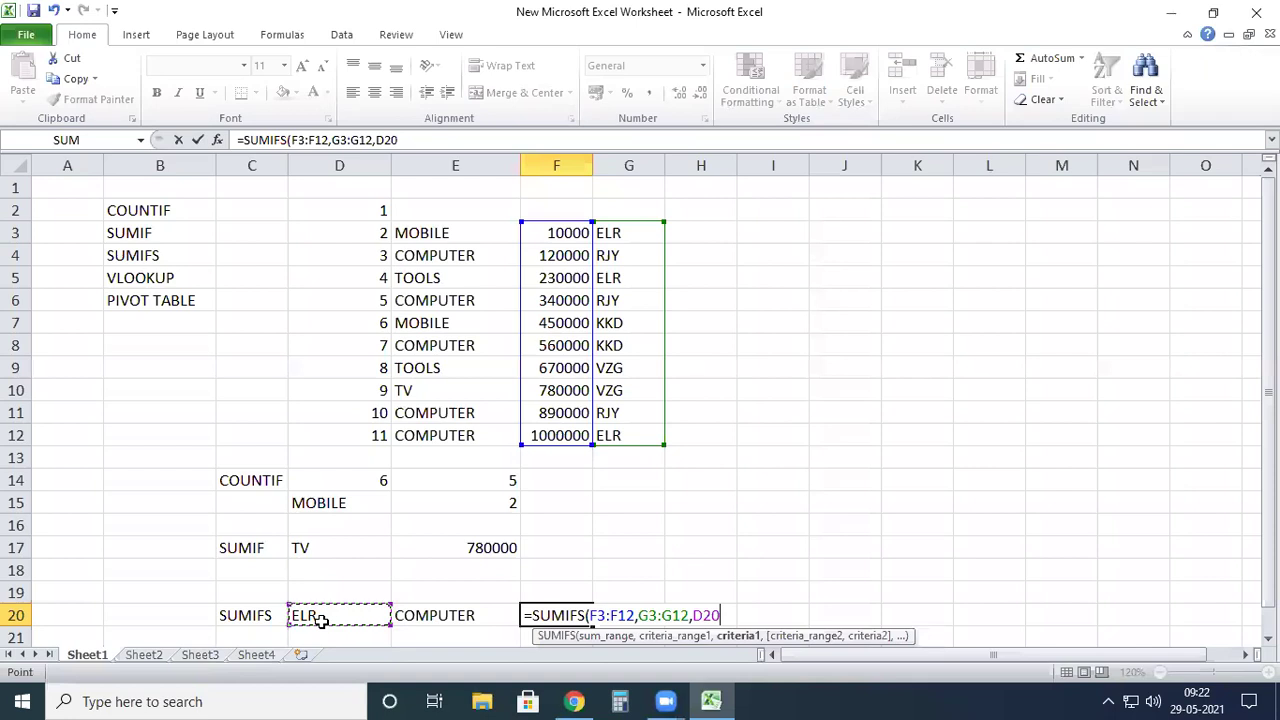
type(",")
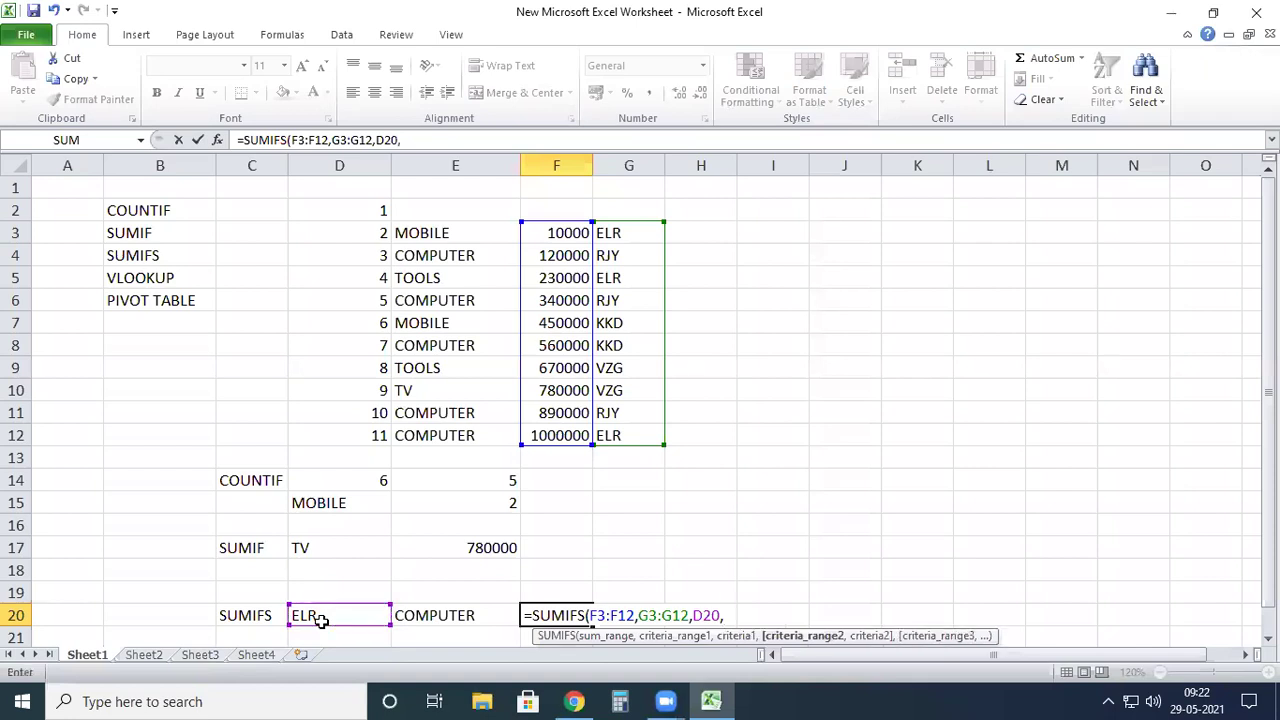
left_click(427, 615)
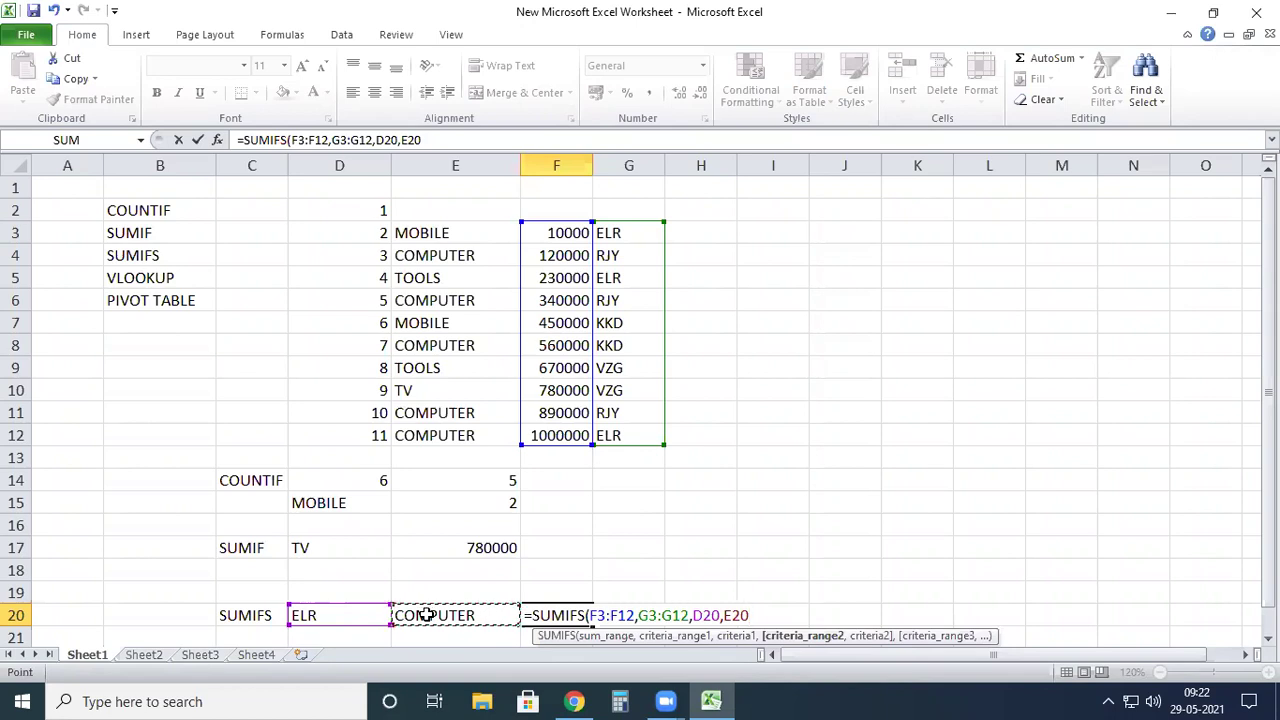
key("BackSpace")
key("BackSpace")
key("BackSpace")
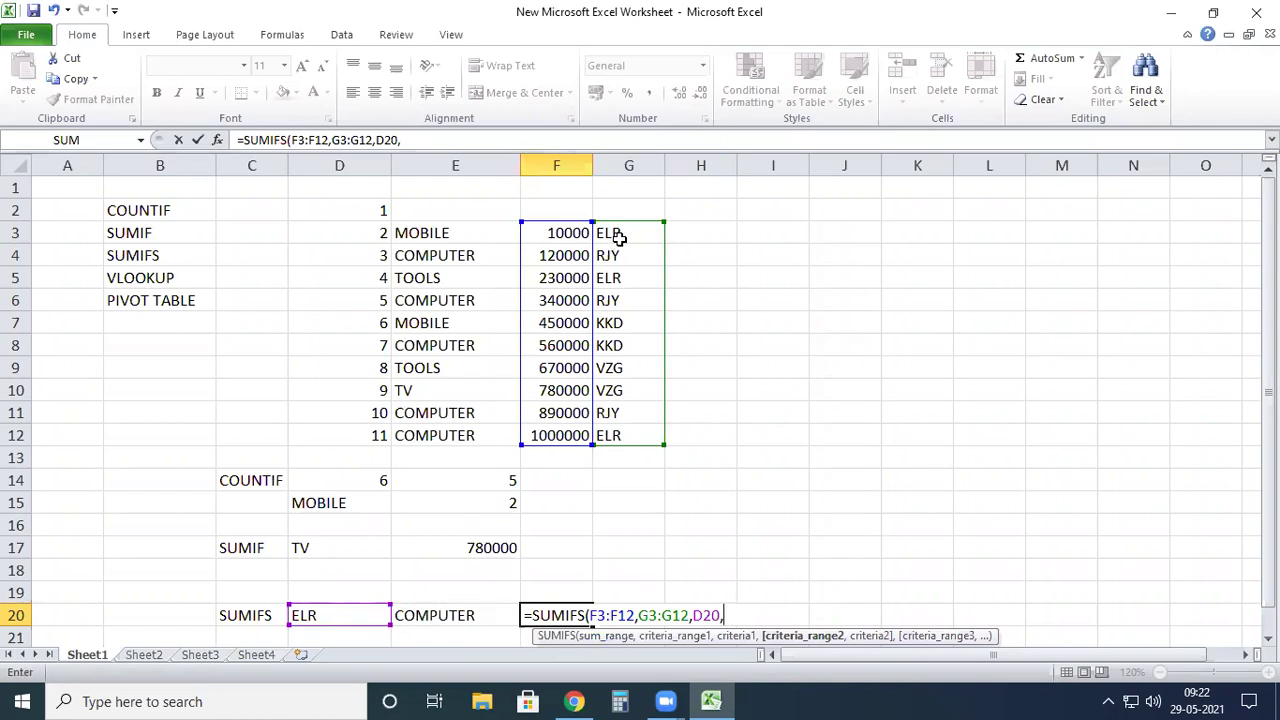
Step: Add the item range E3:E12 with cell E20 as the second criteria pair and complete the SUMIFS formula
left_click(476, 233)
left_click_drag(469, 277, 466, 432)
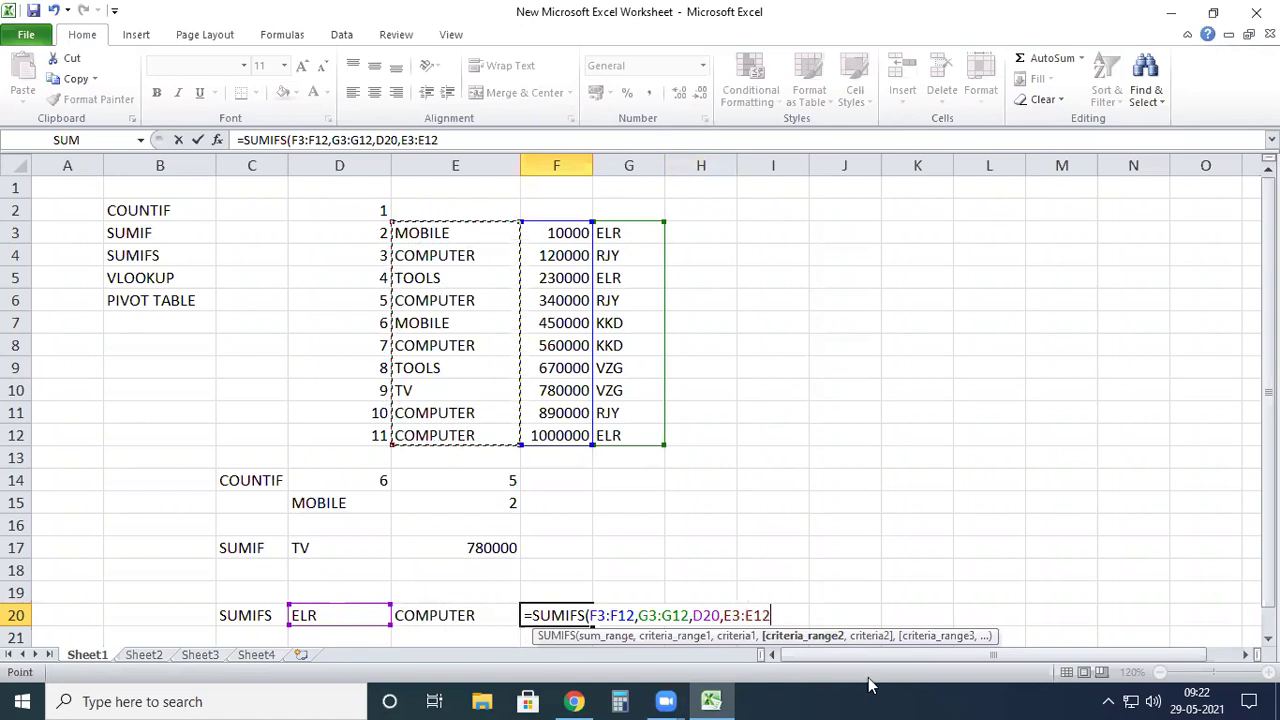
type(",")
left_click(463, 615)
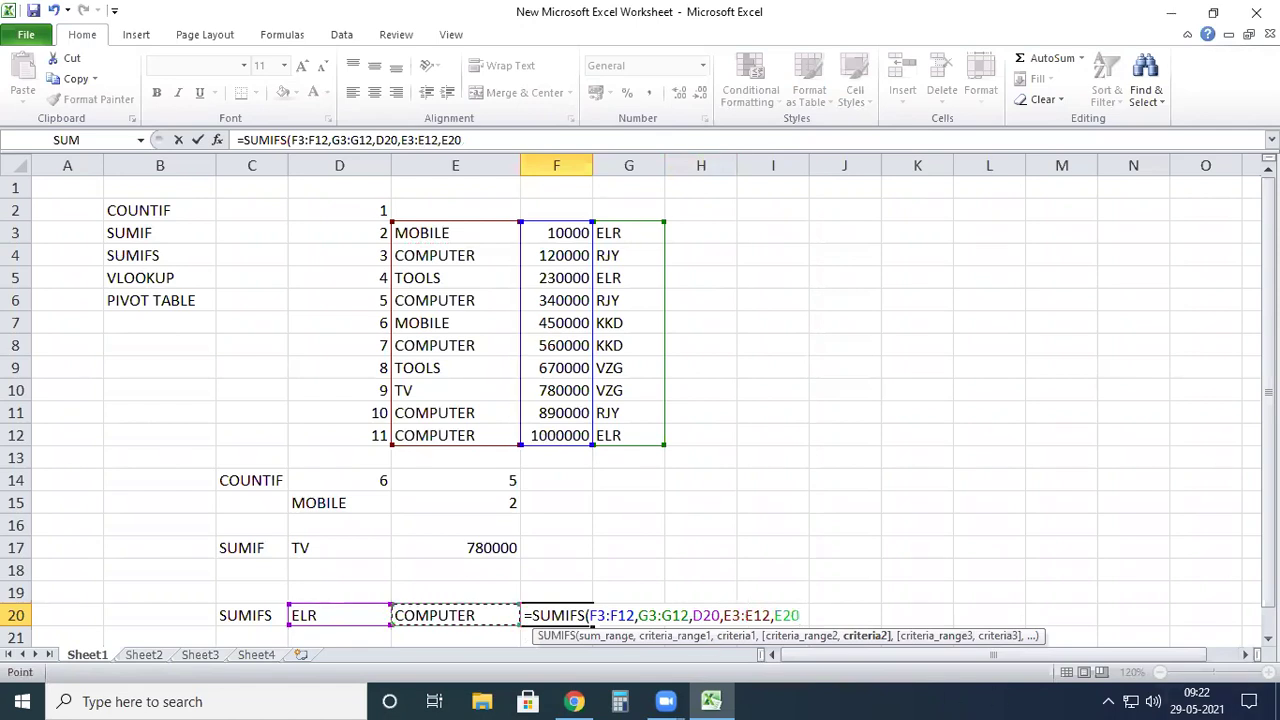
type(")")
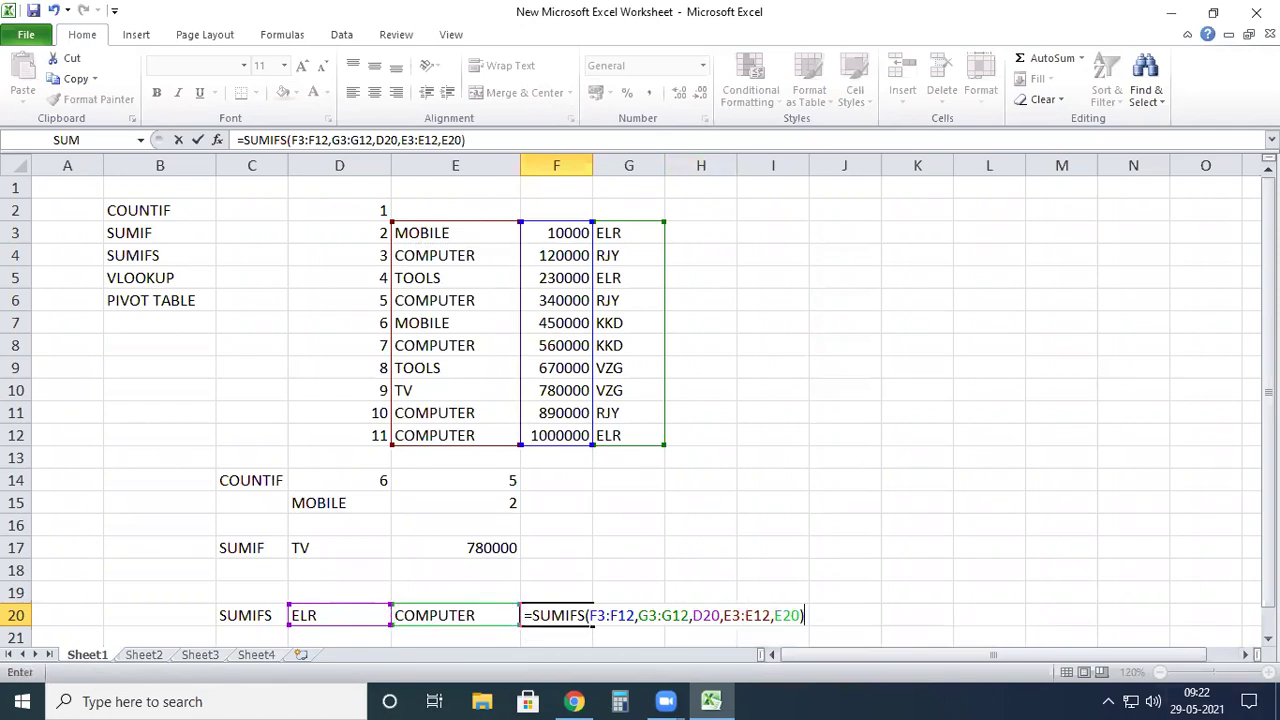
scroll(600, 388, "down", 4)
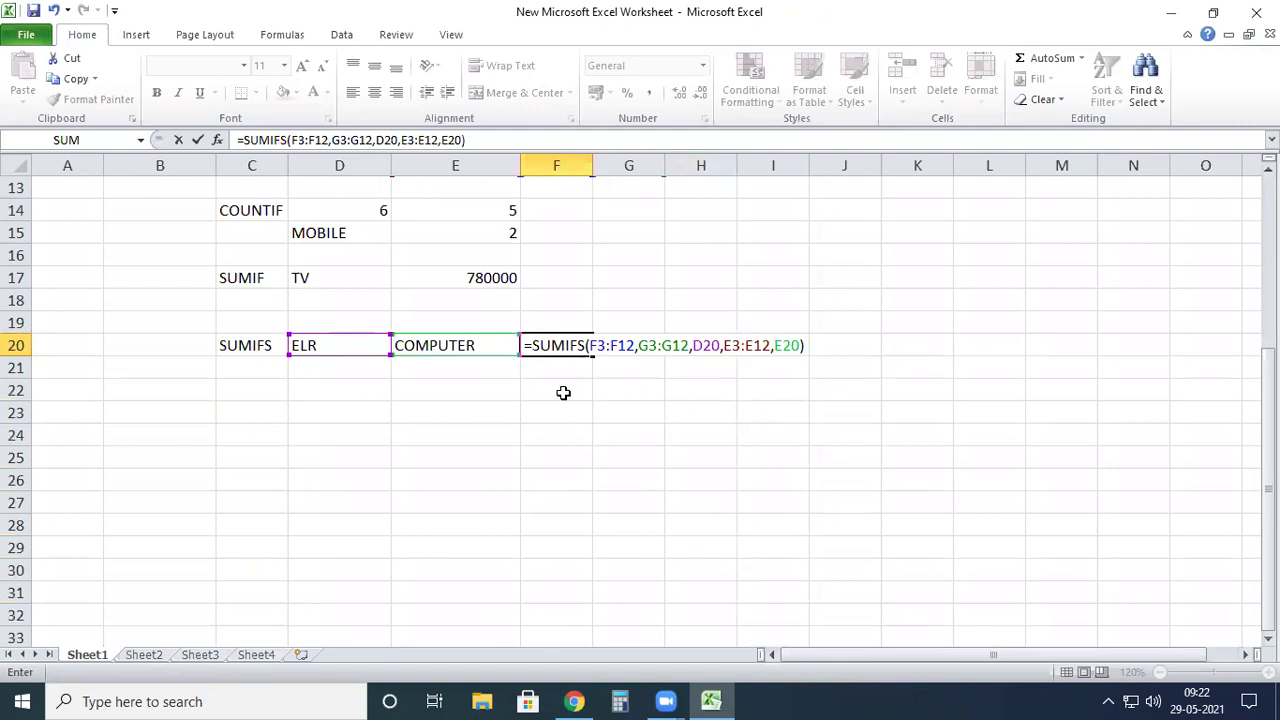
left_click(563, 392)
left_click(547, 343)
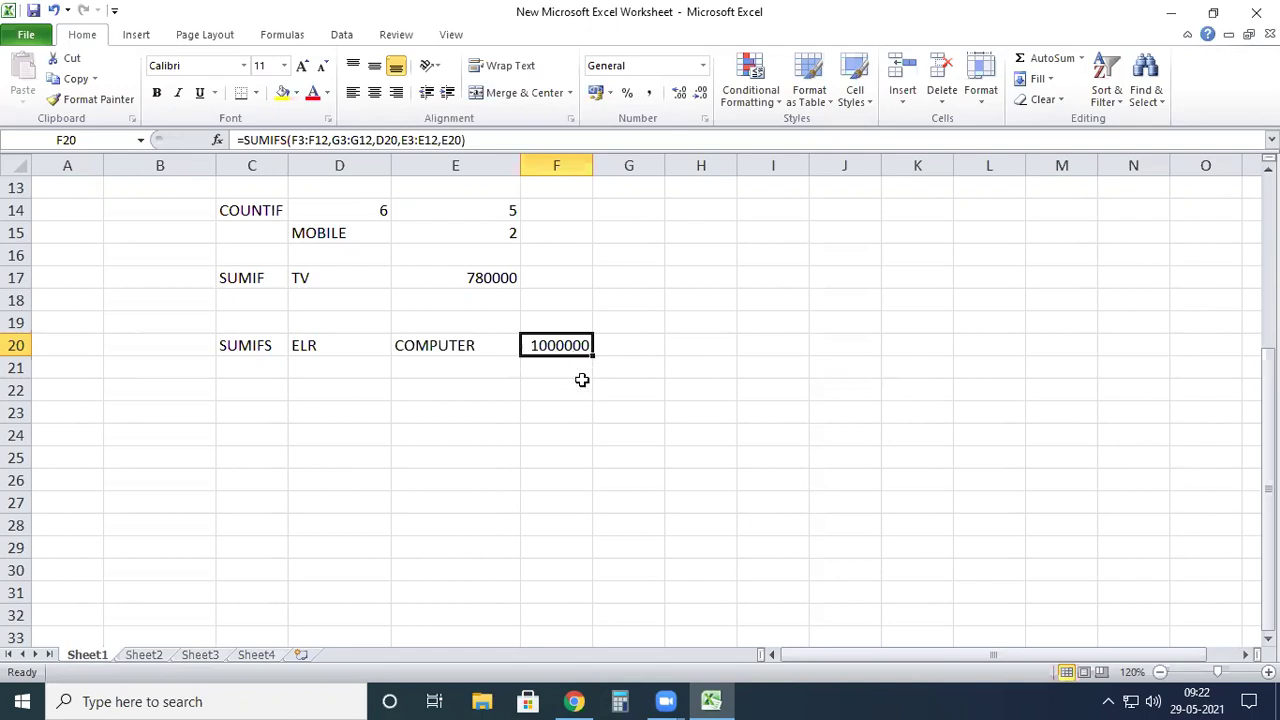
Step: Test the SUMIFS formula with the item criterion MOBILE and finally TV in cell E20
left_click(418, 345)
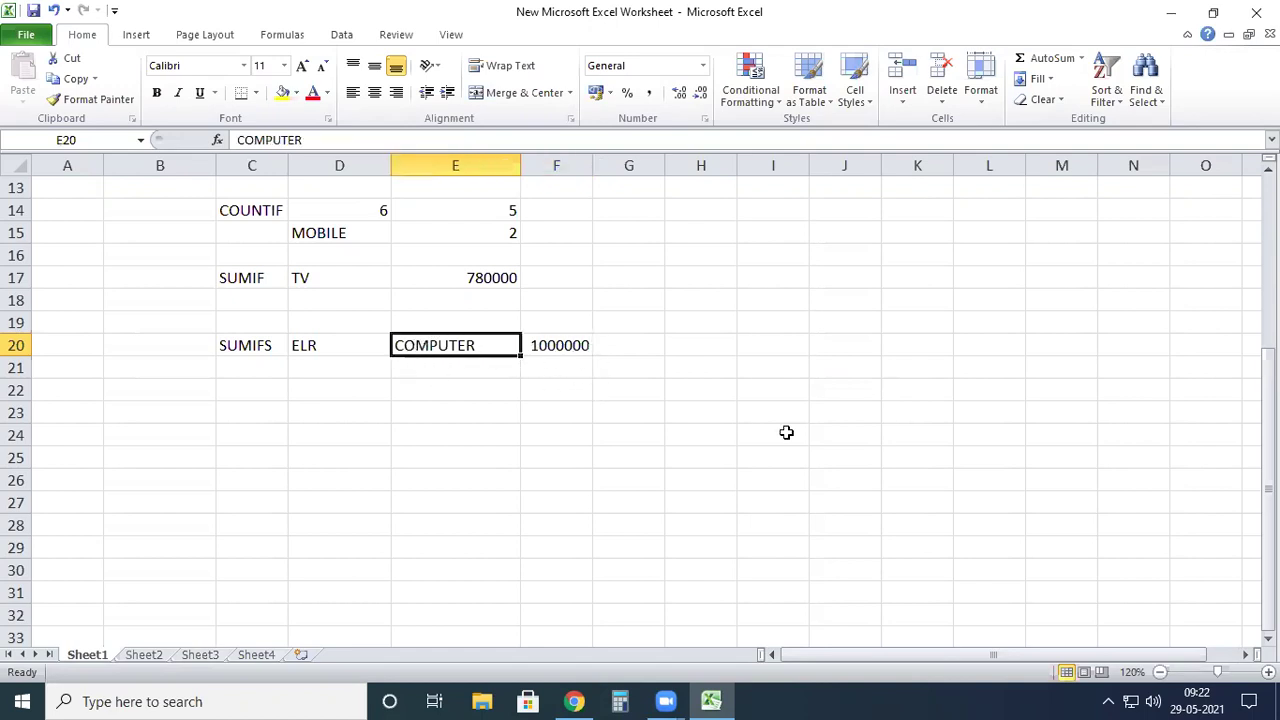
type("MOBILE")
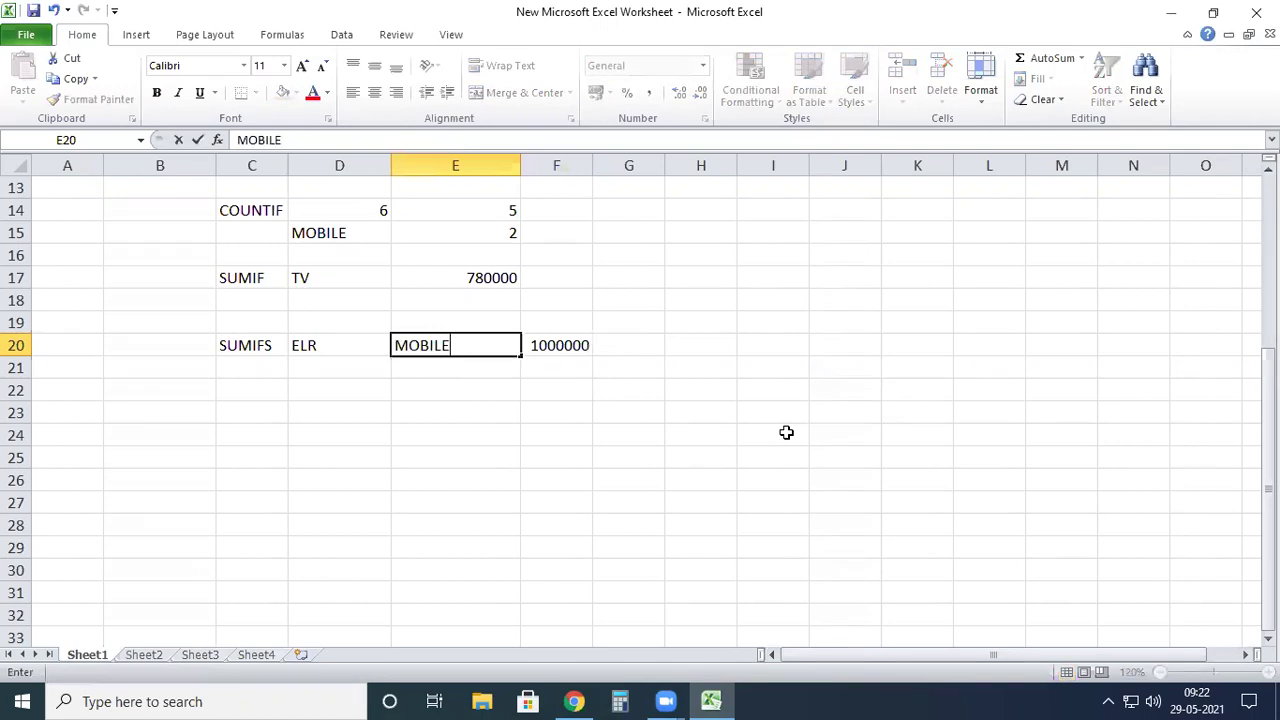
key("Return")
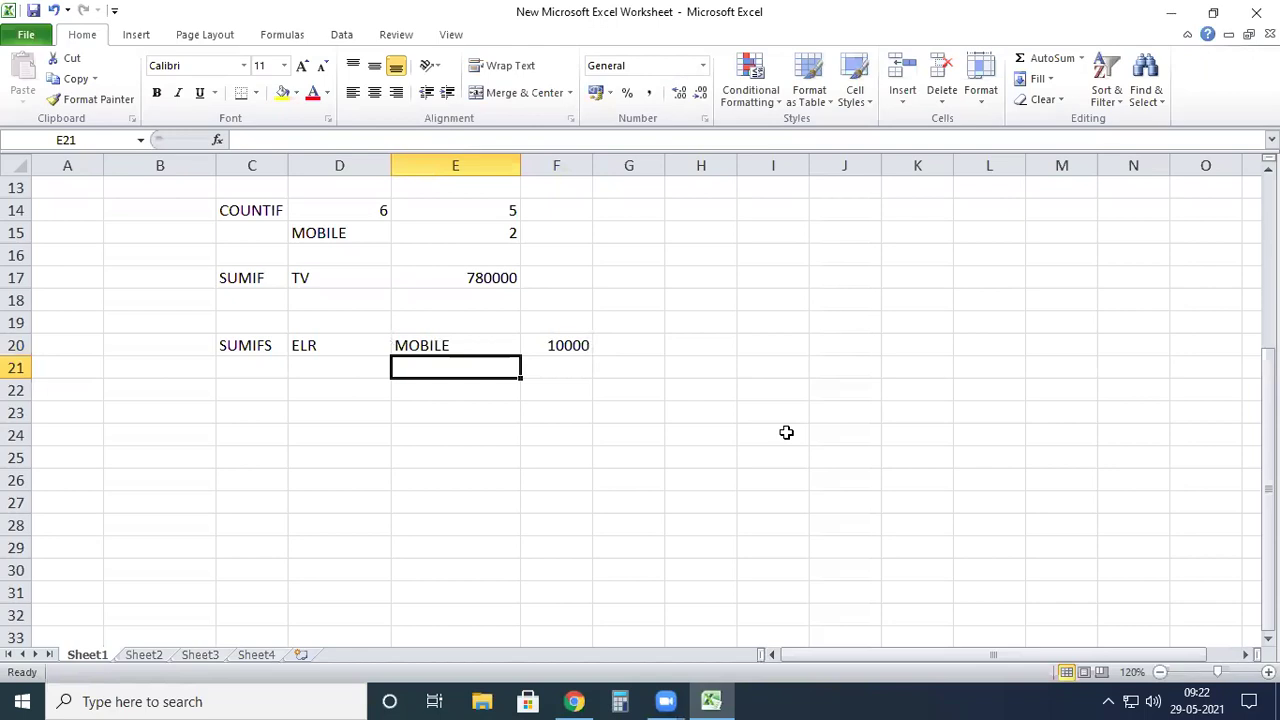
left_click(477, 347)
type("TV")
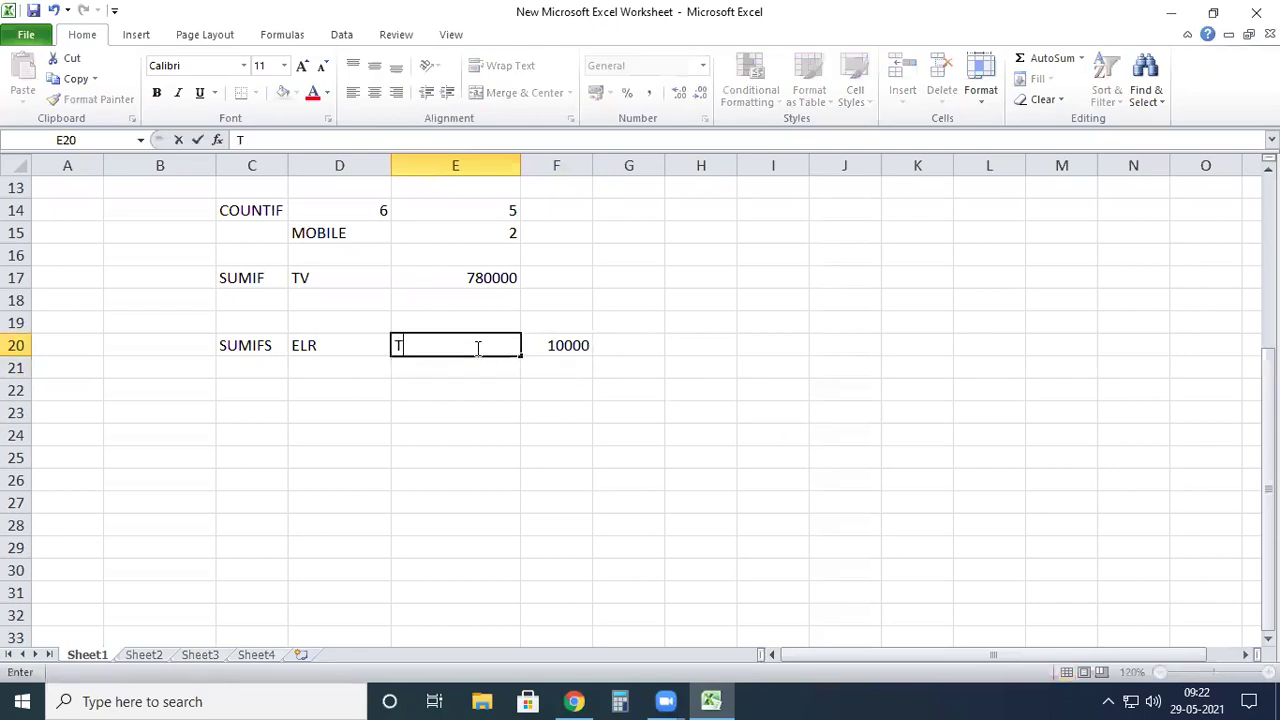
key("Return")
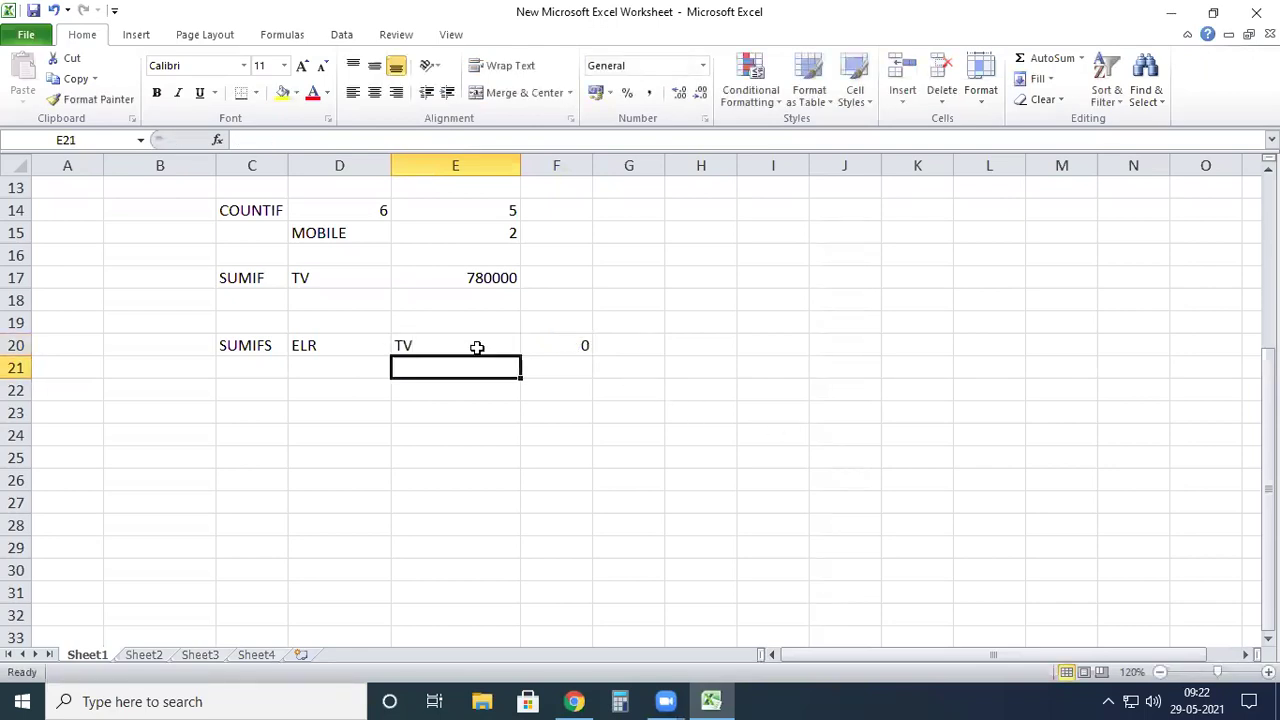
Step: Try the location criteria RJY, KKD and finally VZG in cell D20 of the SUMIFS example
left_click(331, 345)
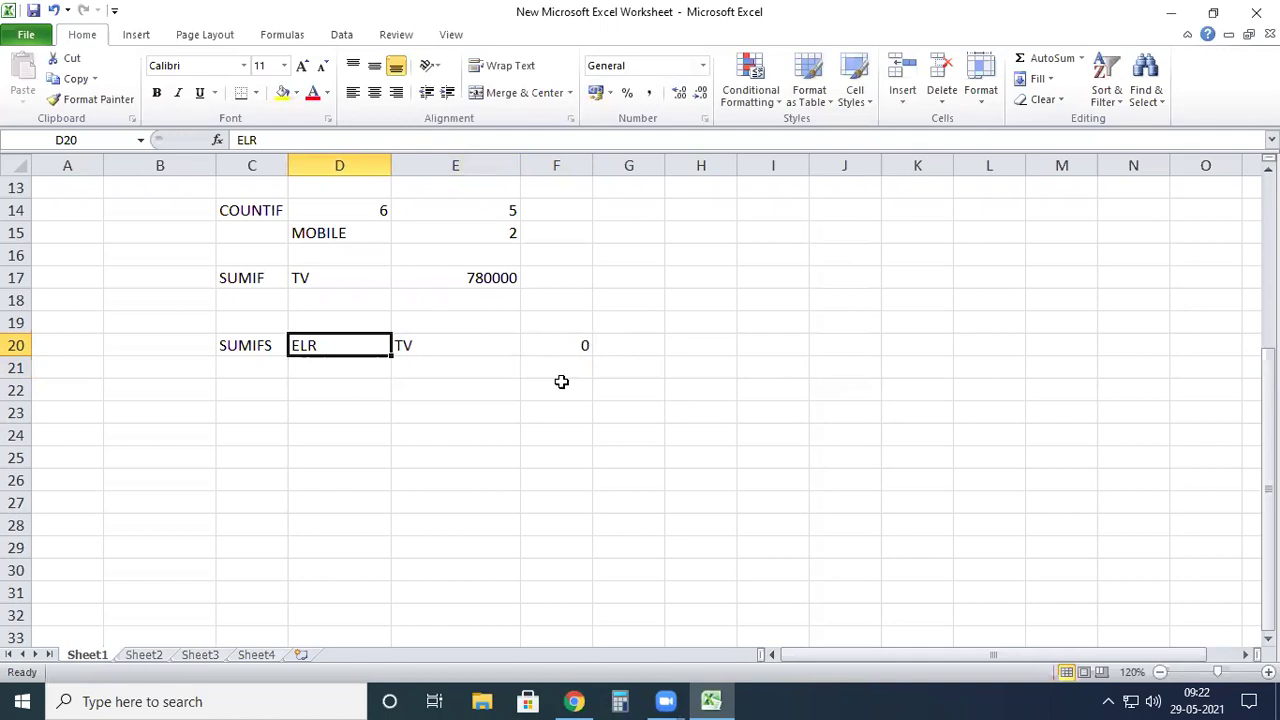
type("RJY")
key("Return")
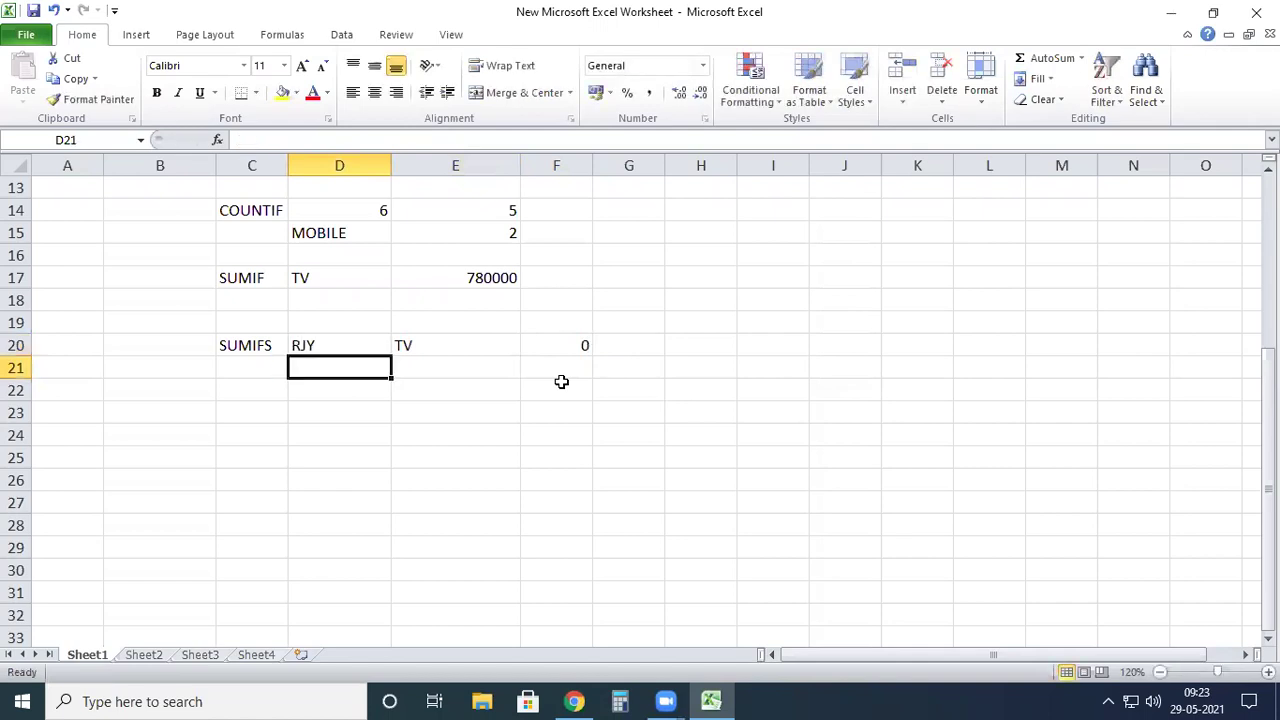
key("Up")
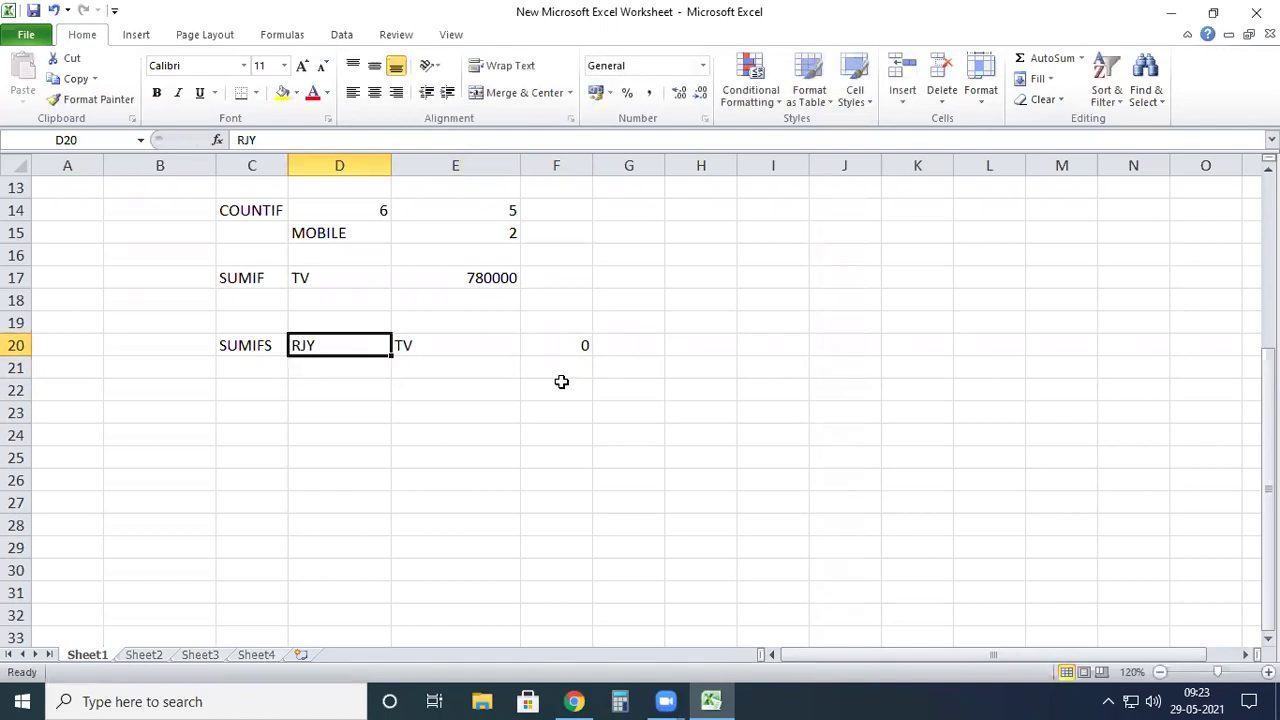
type("KKD")
key("Return")
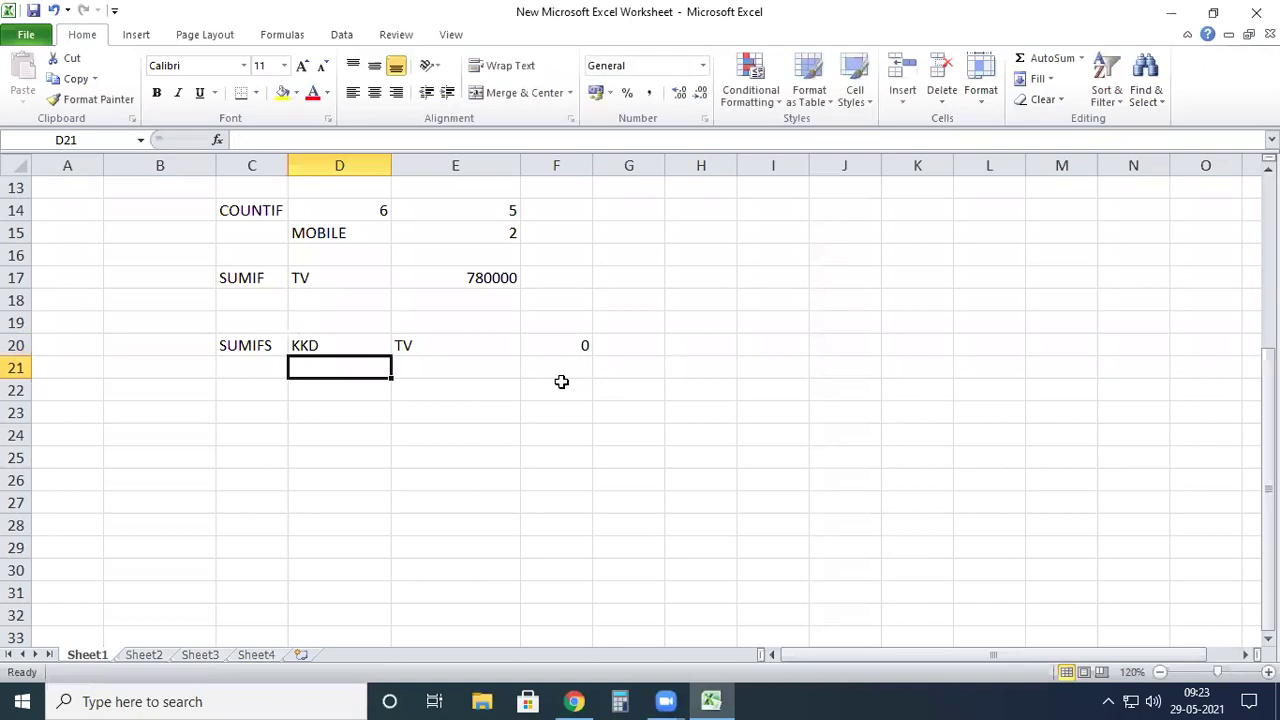
key("Up")
type("VZG")
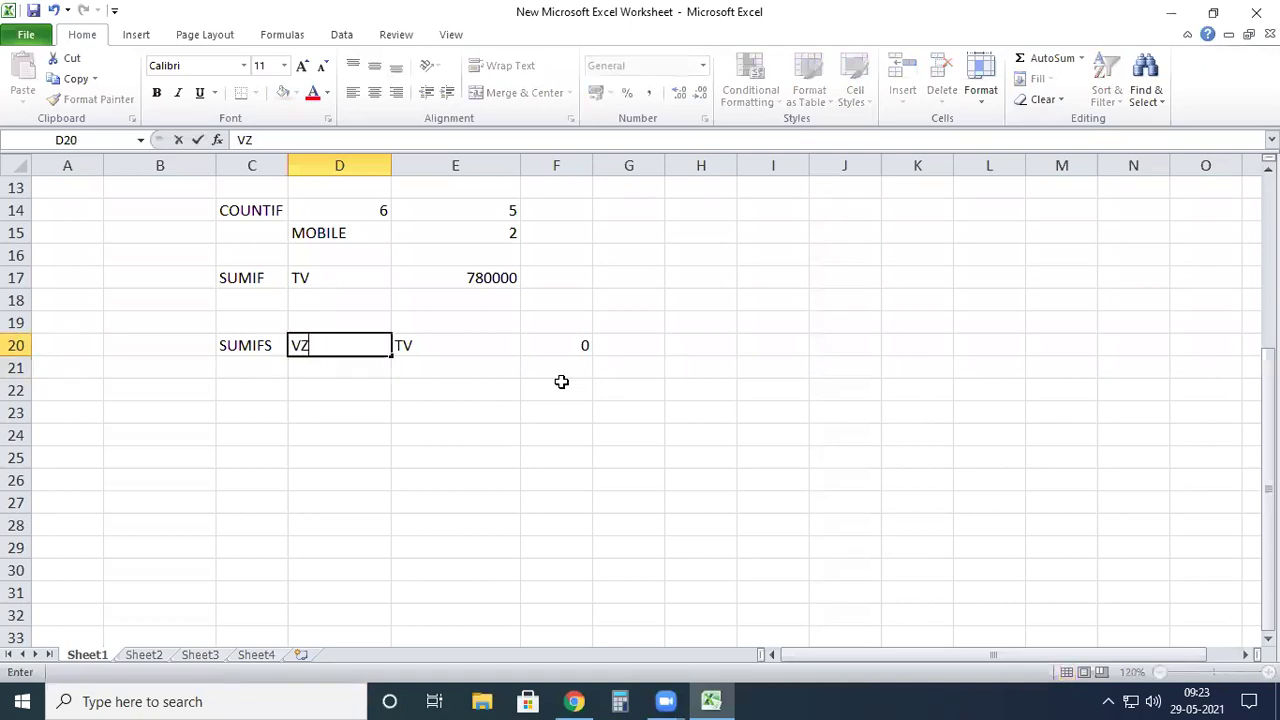
key("Return")
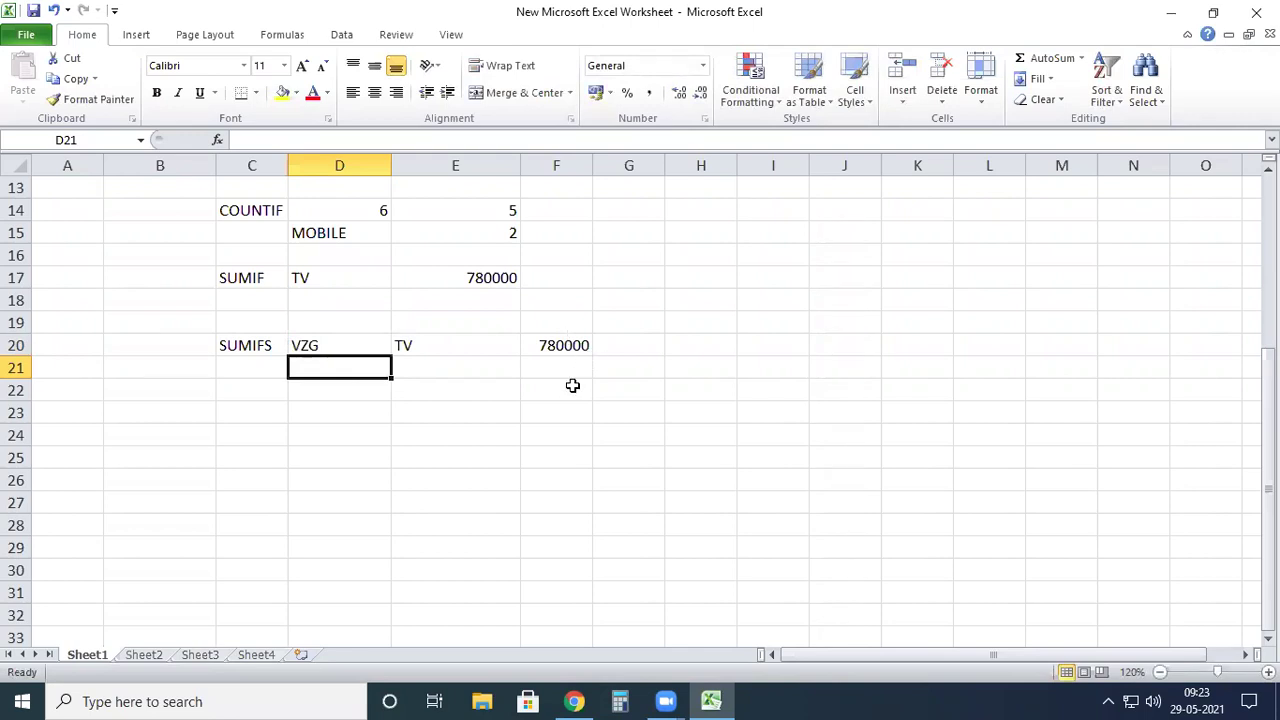
left_click(450, 346)
left_click(380, 346)
left_click(423, 346)
left_click(340, 348)
left_click(453, 358)
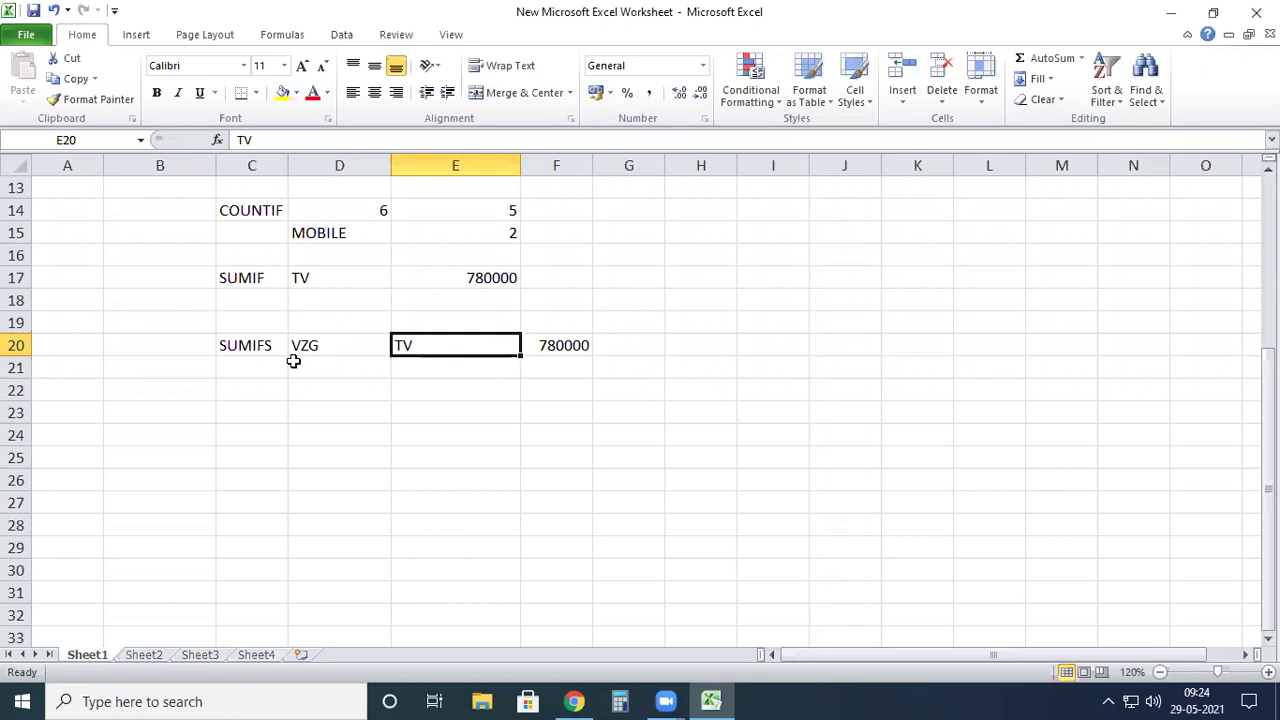
Step: Enter the label VLOOKUP in cell C23 below the SUMIFS example
scroll(233, 359, "up", 4)
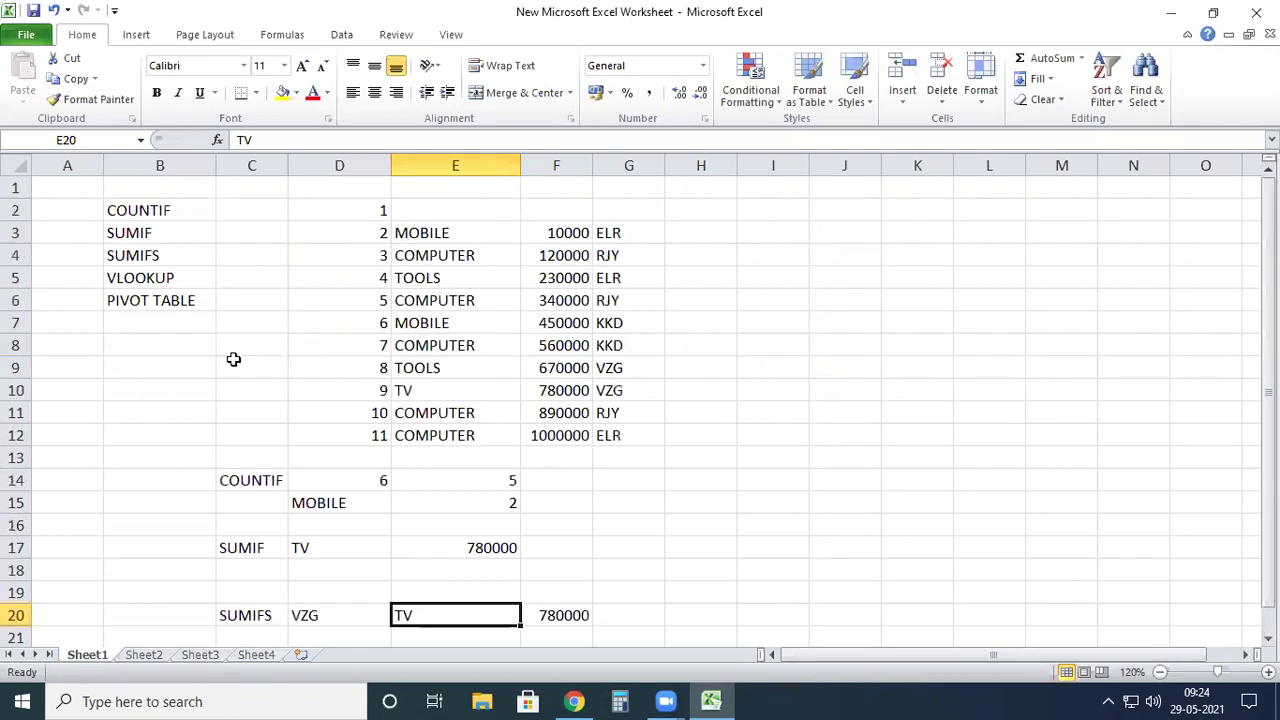
left_click(181, 272)
scroll(534, 421, "down", 6)
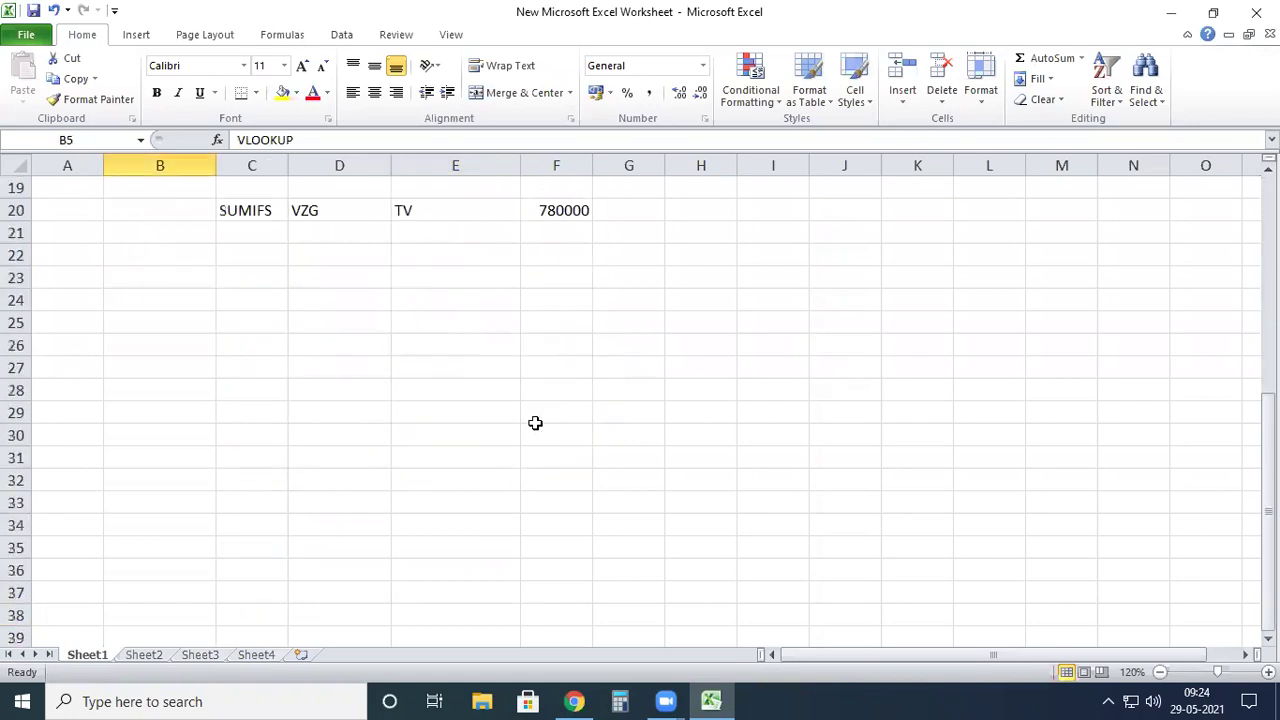
left_click(251, 277)
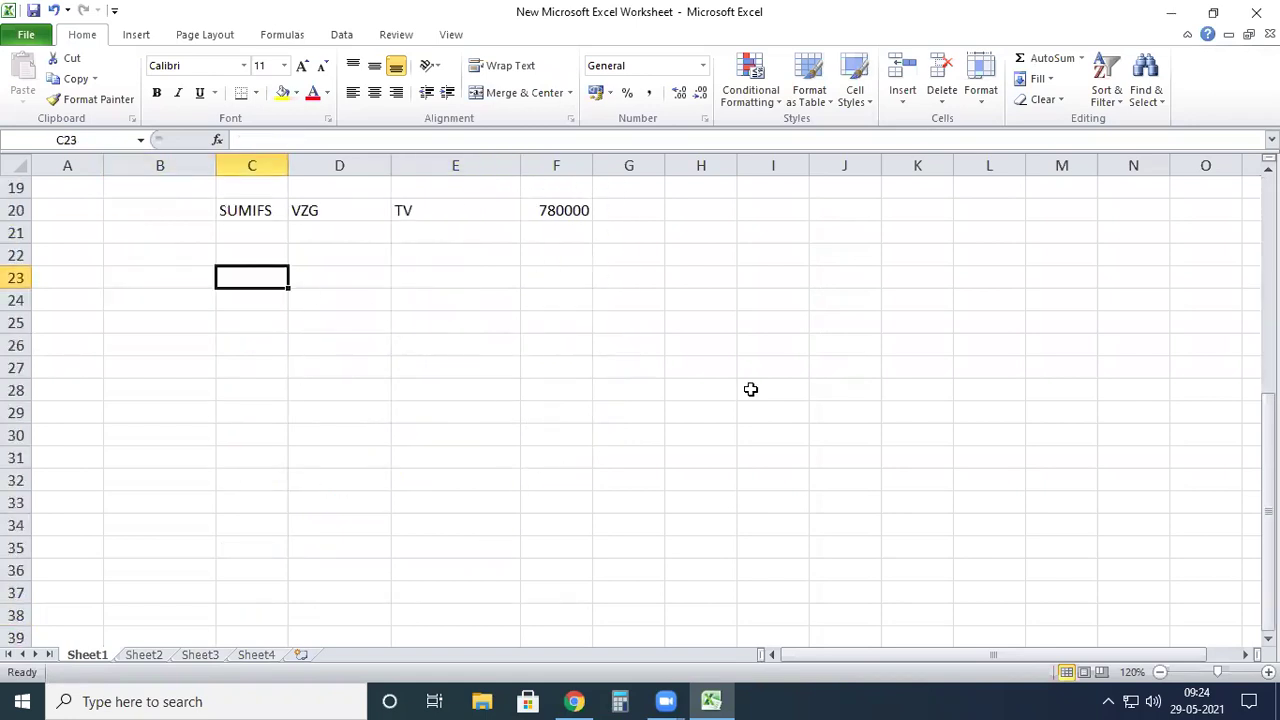
type("=")
key("BackSpace")
type("VLOOKUP")
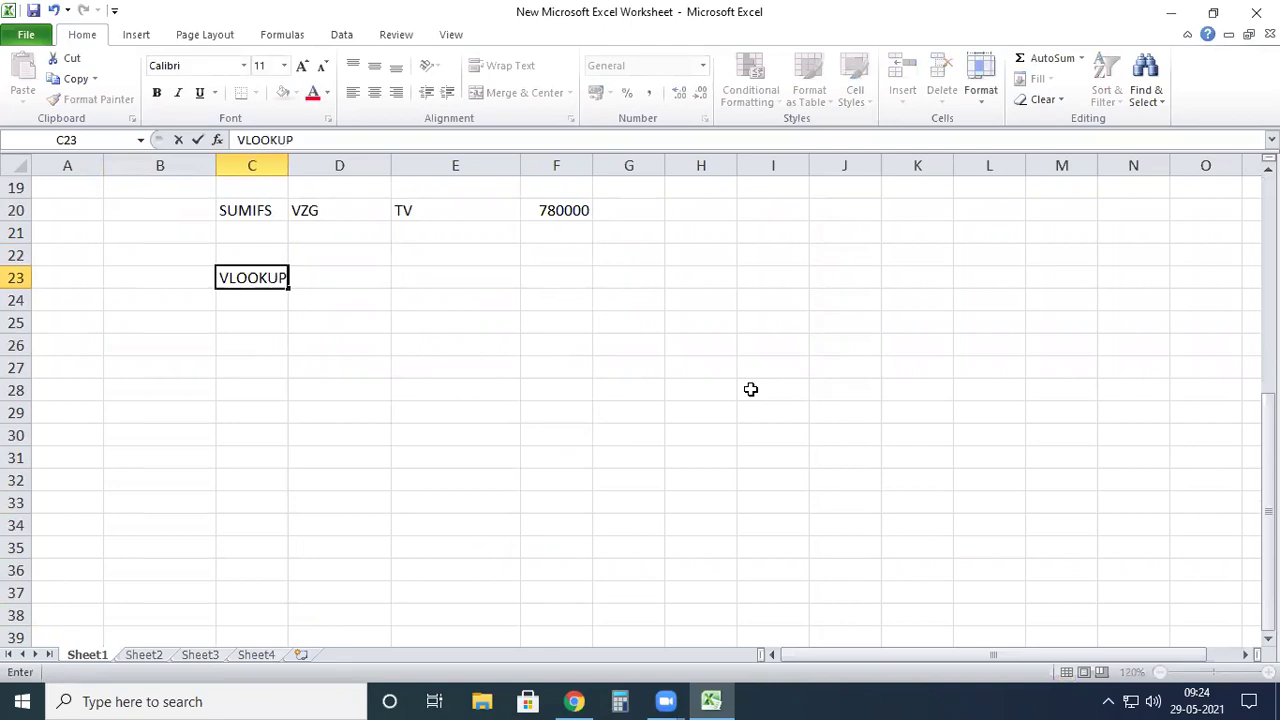
key("Tab")
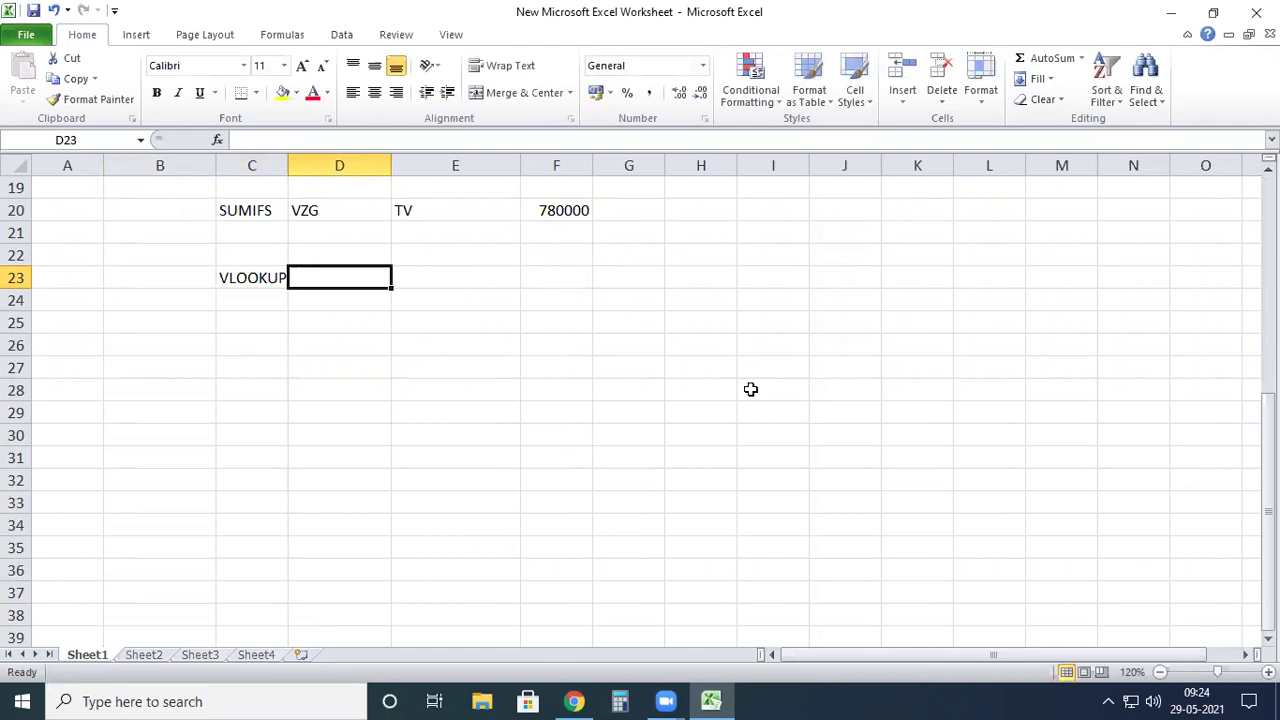
scroll(638, 408, "up", 5)
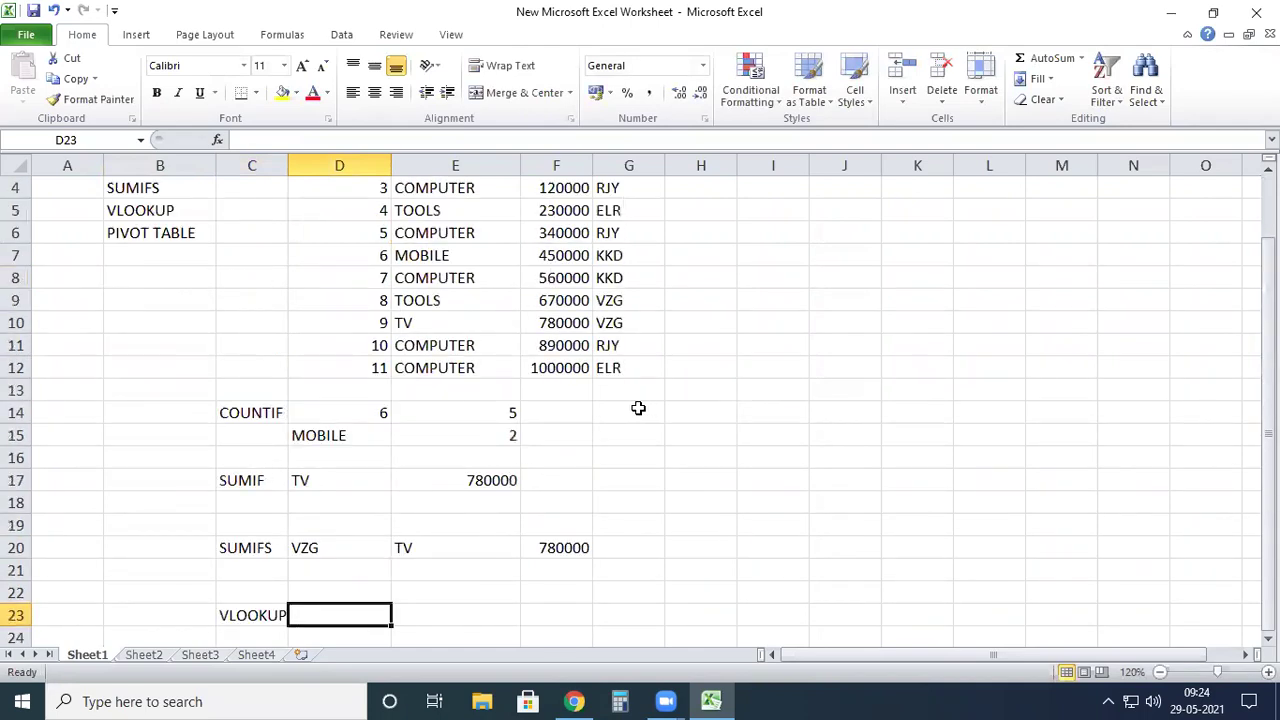
scroll(638, 408, "up", 1)
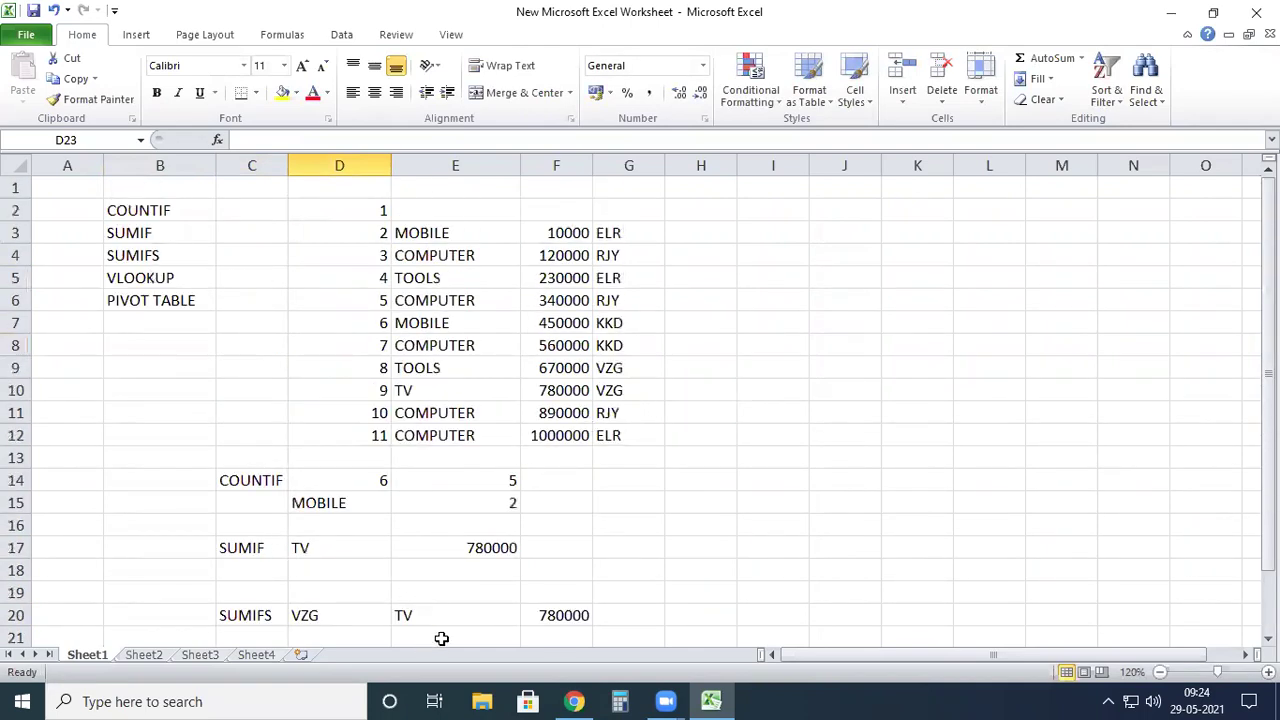
Step: Examine the number, item, amount and location entries in row 3 of the data table
scroll(526, 577, "down", 5)
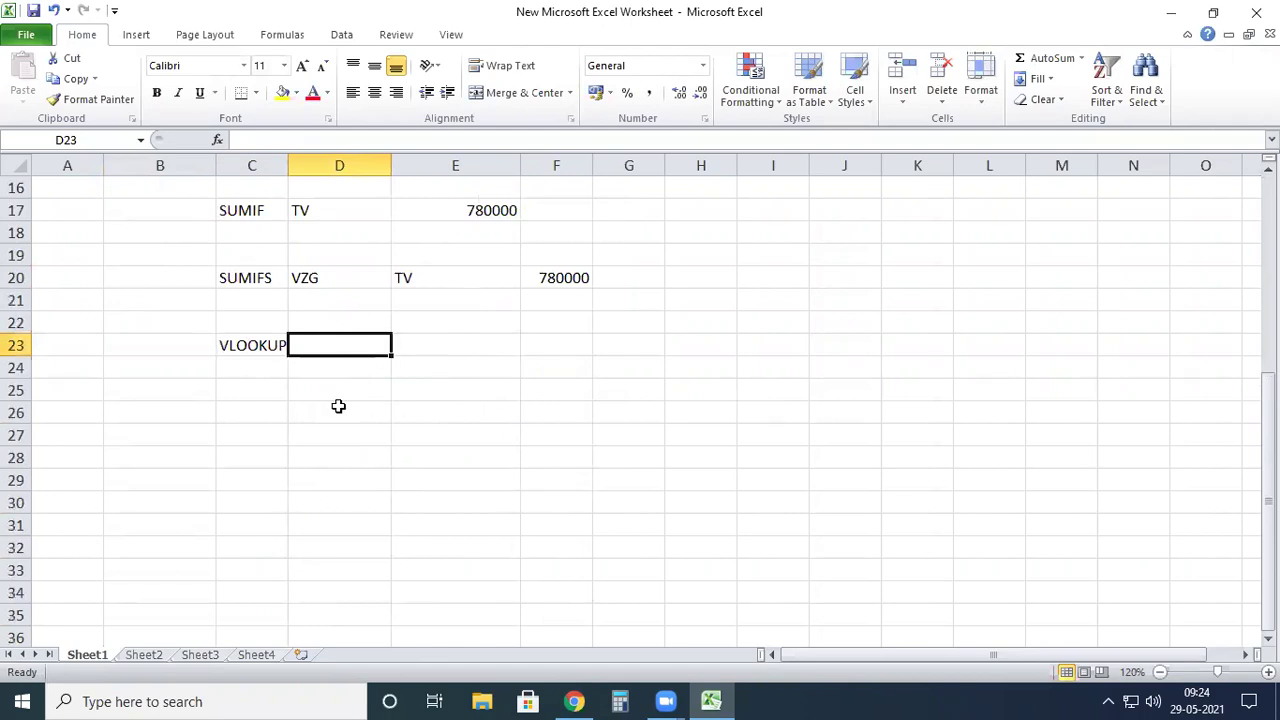
scroll(530, 410, "up", 5)
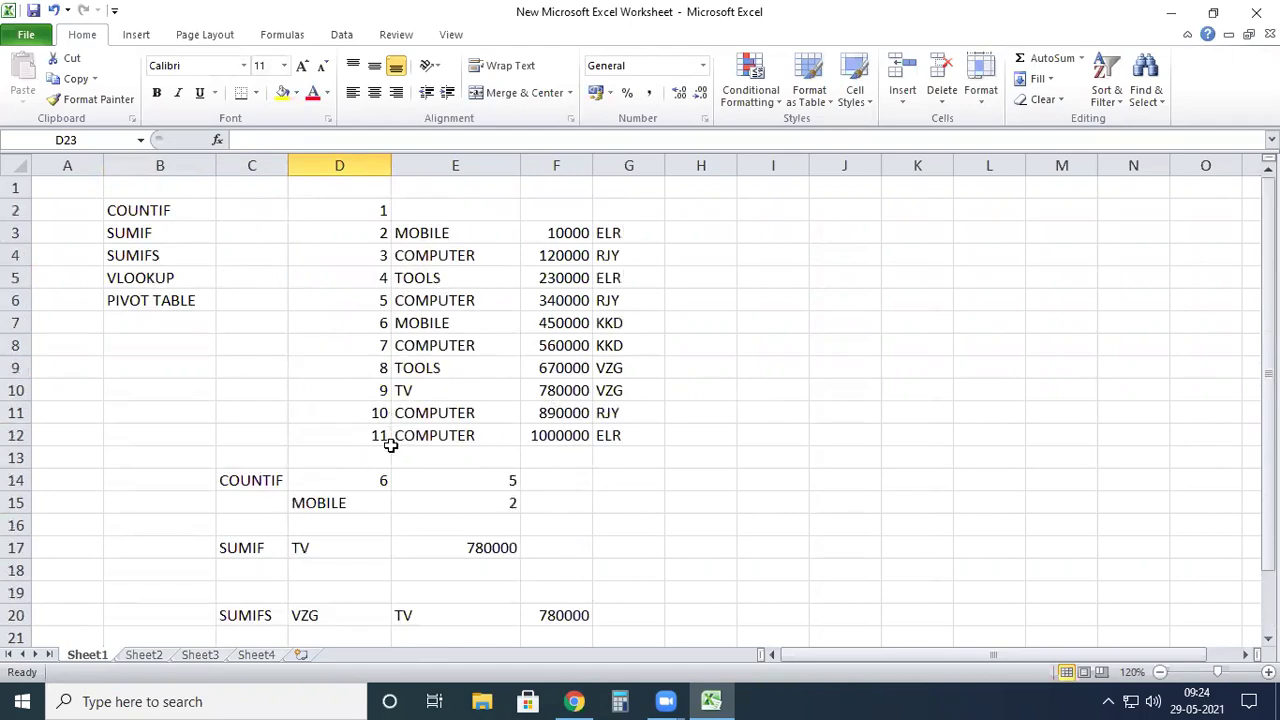
left_click(376, 228)
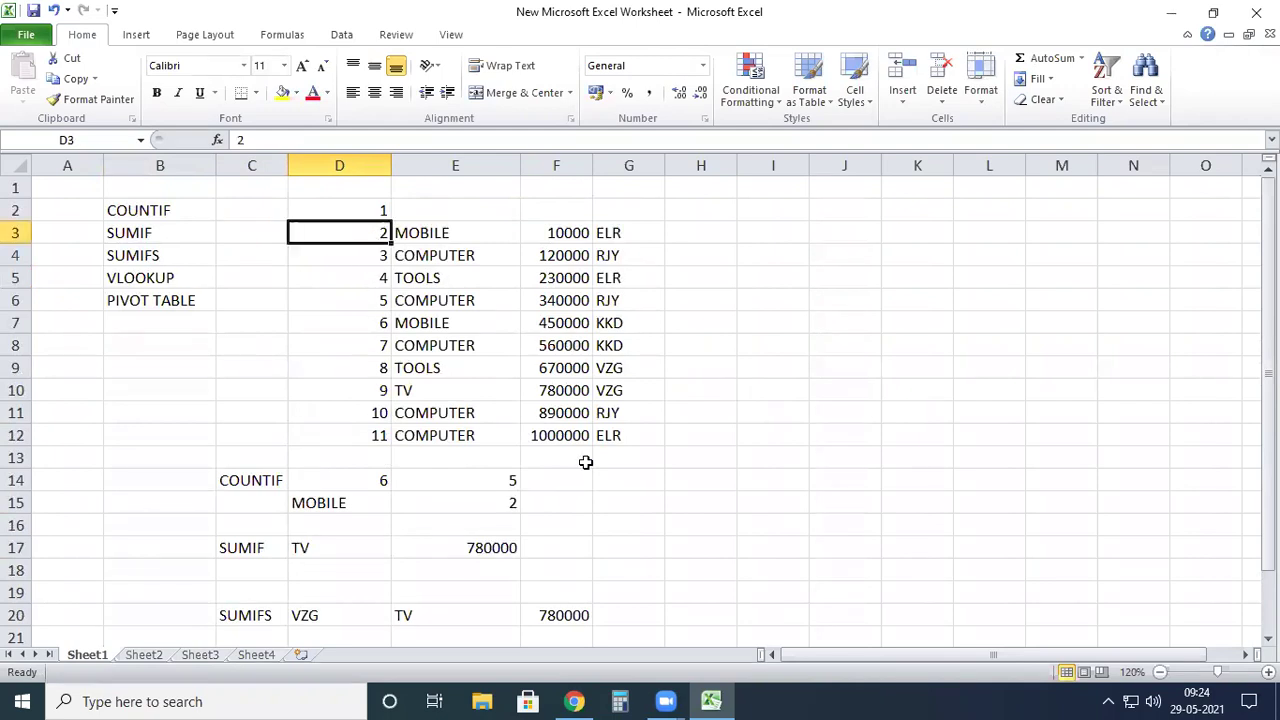
left_click(447, 239)
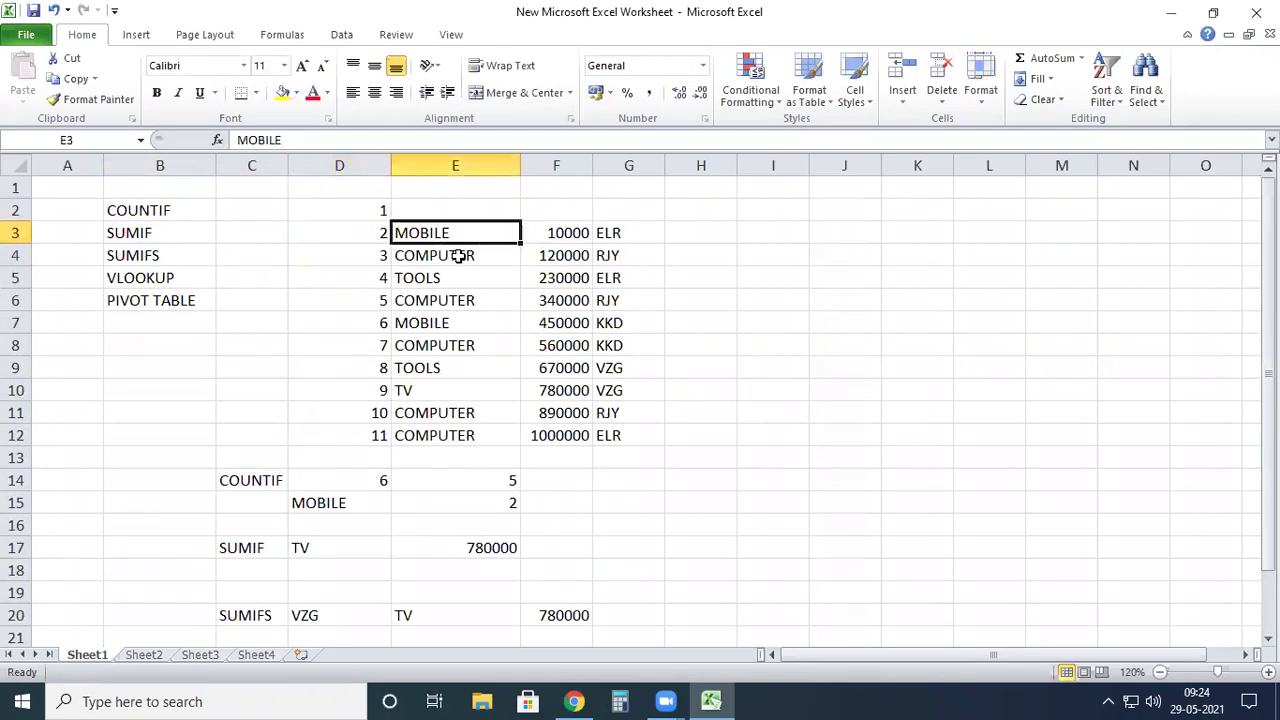
left_click(563, 238)
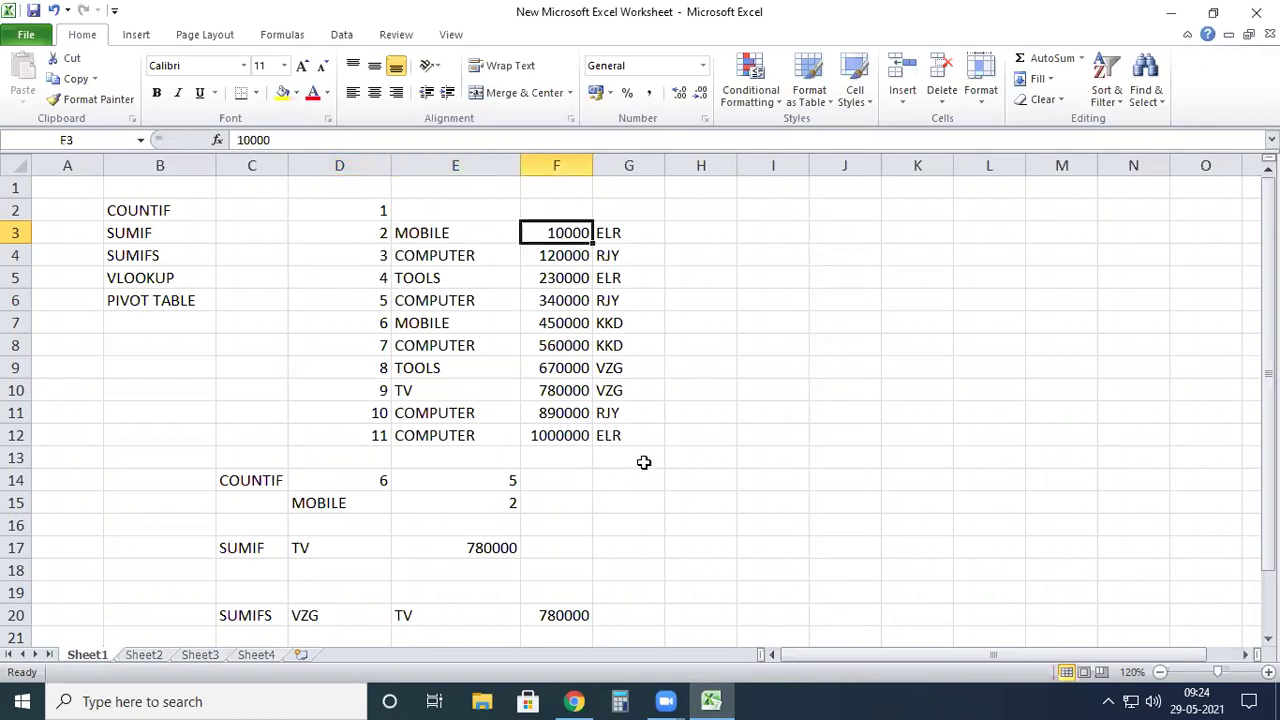
left_click(628, 234)
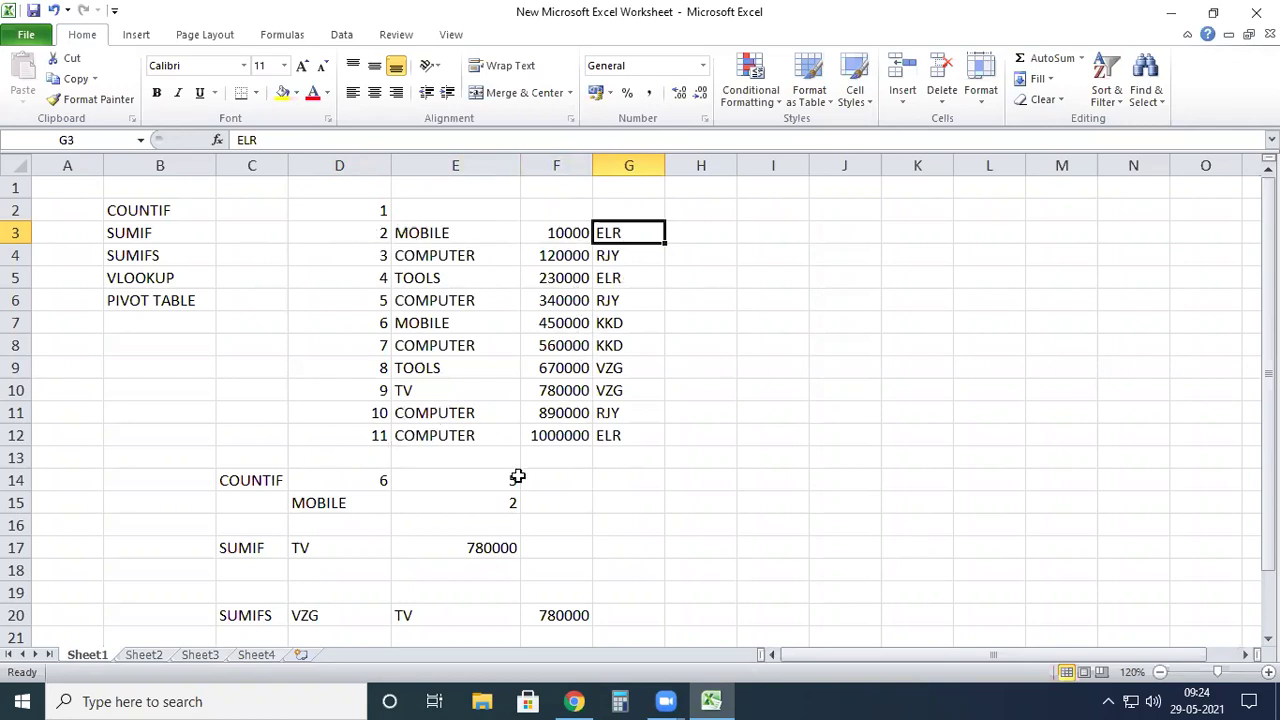
scroll(533, 481, "down", 4)
left_click(368, 410)
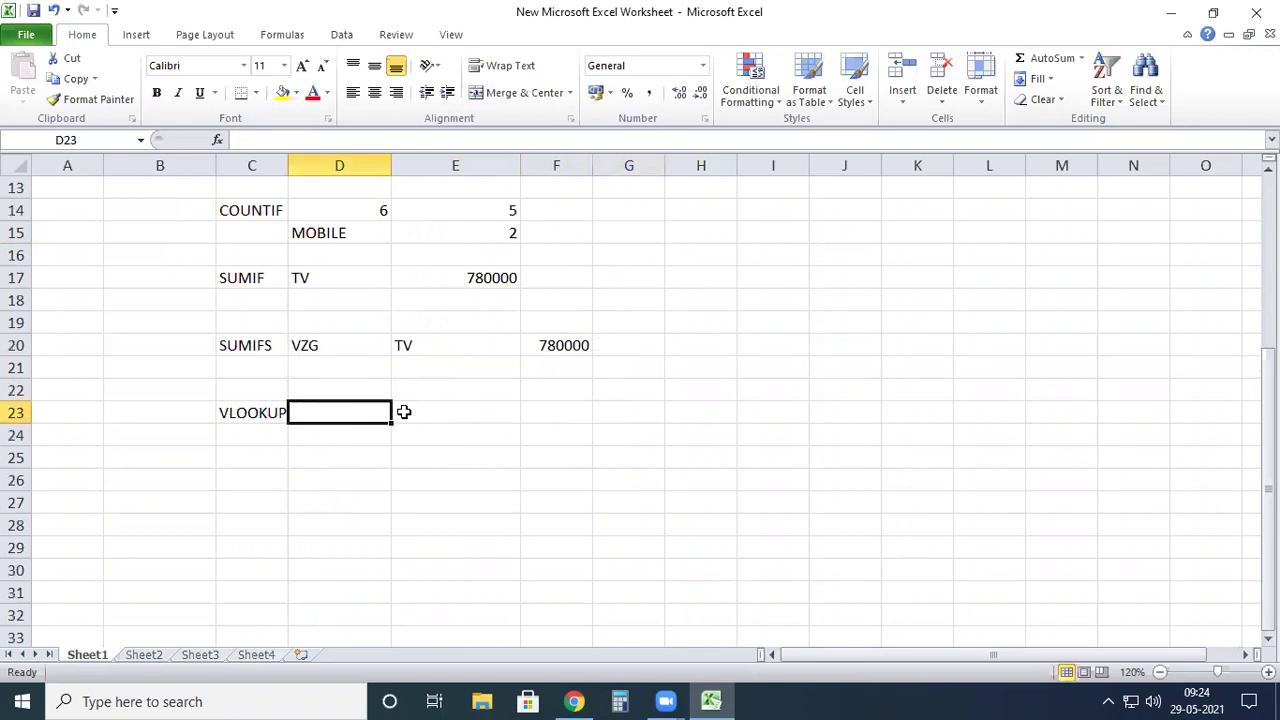
left_click(441, 406)
left_click(343, 411)
left_click(414, 418)
left_click(343, 411)
scroll(496, 470, "up", 1)
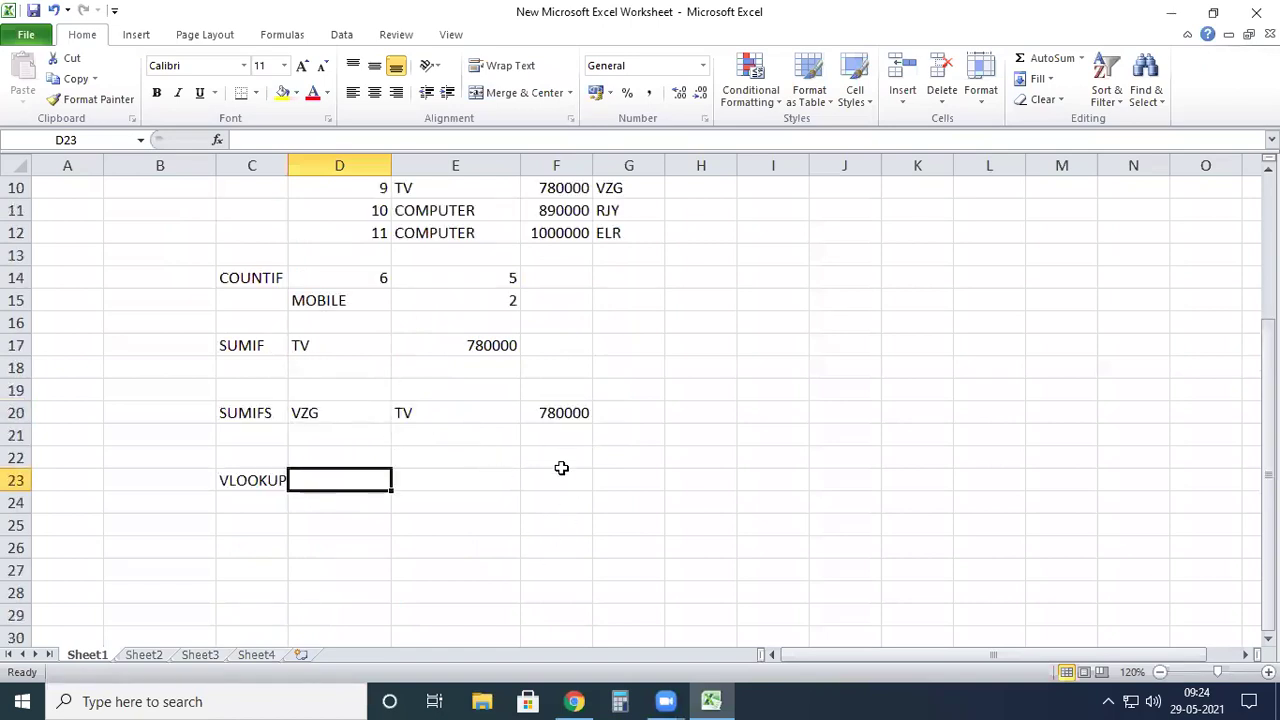
scroll(503, 488, "up", 3)
scroll(543, 500, "down", 4)
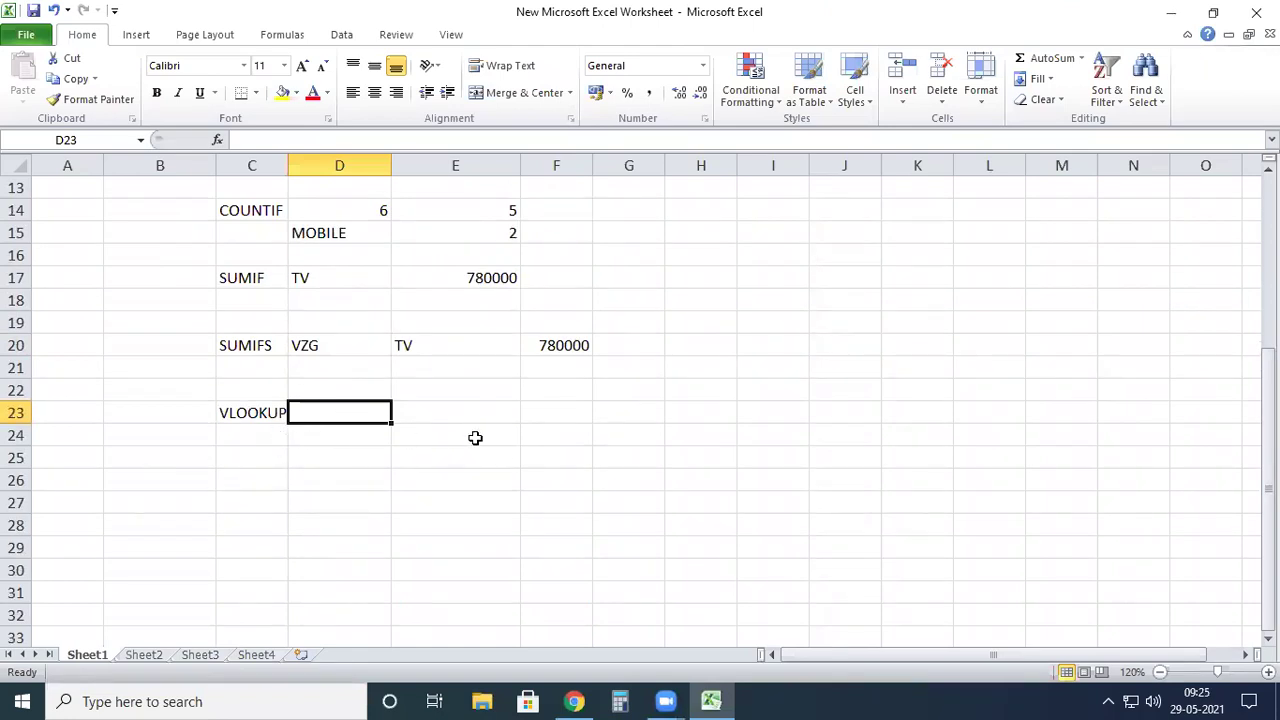
type("2")
key("Return")
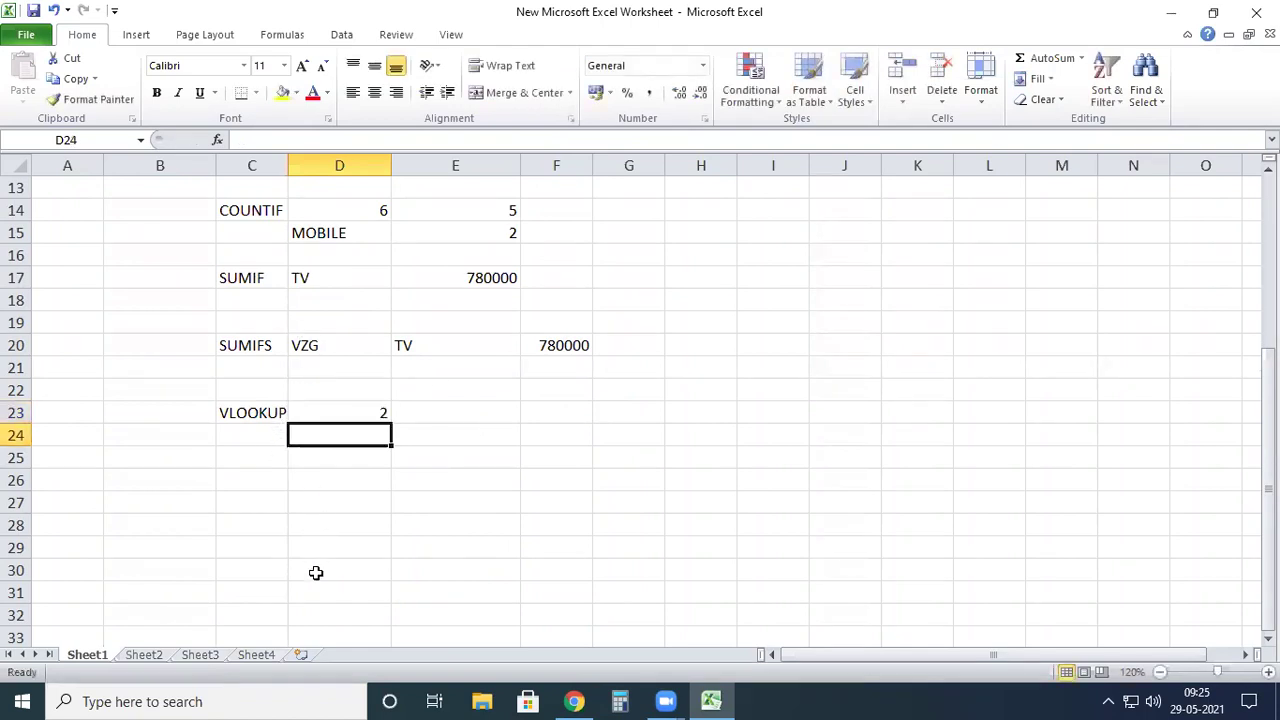
left_click(370, 416)
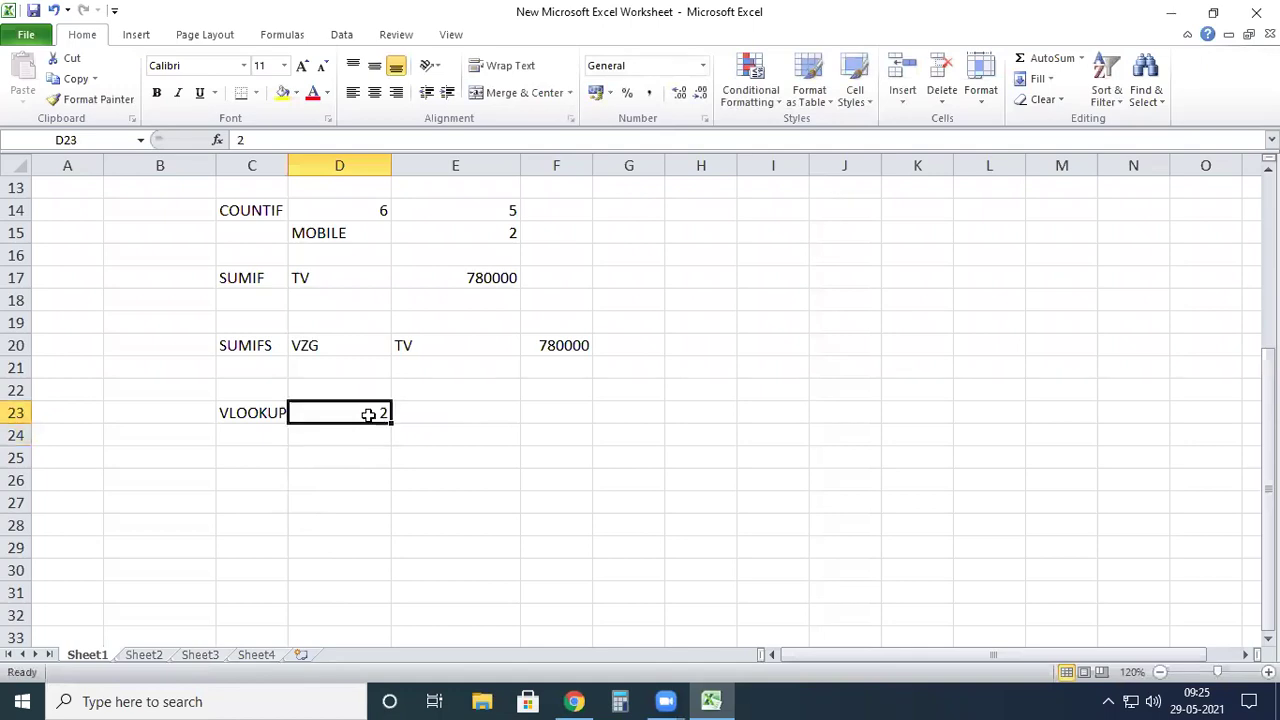
key("Delete")
Step: Enter the label PRODUCT in cell C24 below the VLOOKUP label
left_click(267, 435)
scroll(756, 361, "up", 4)
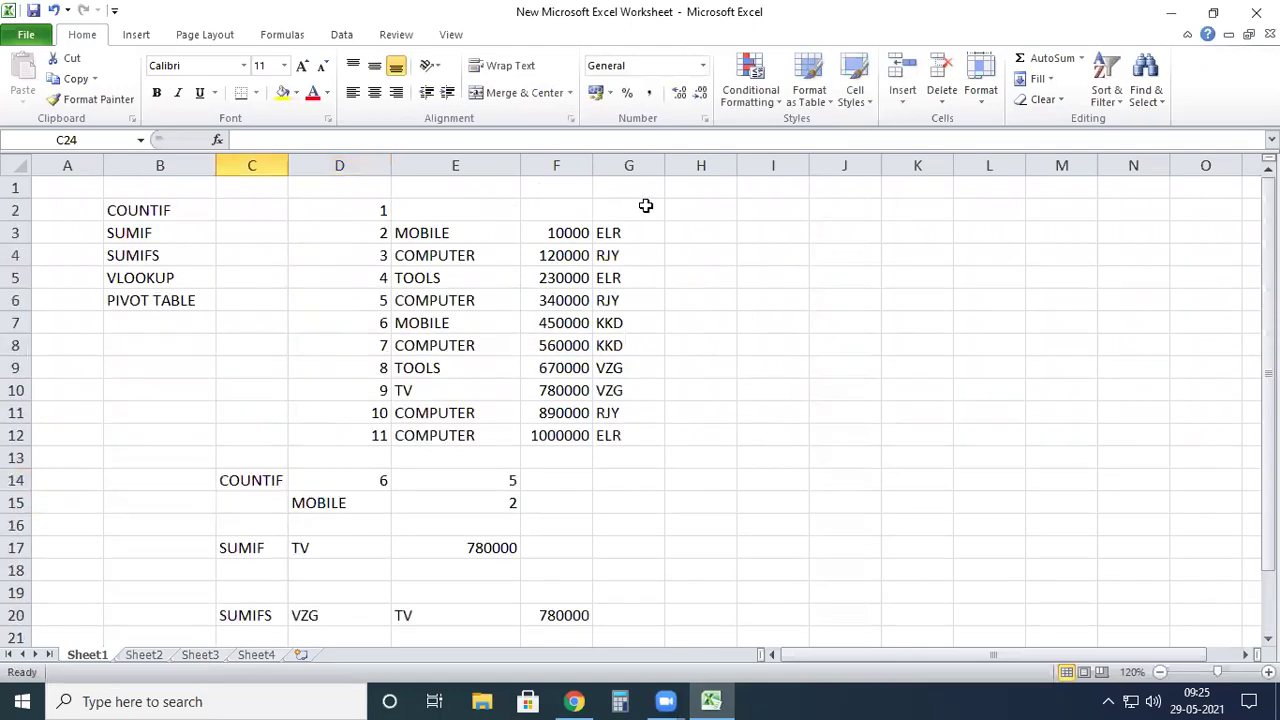
scroll(477, 406, "down", 6)
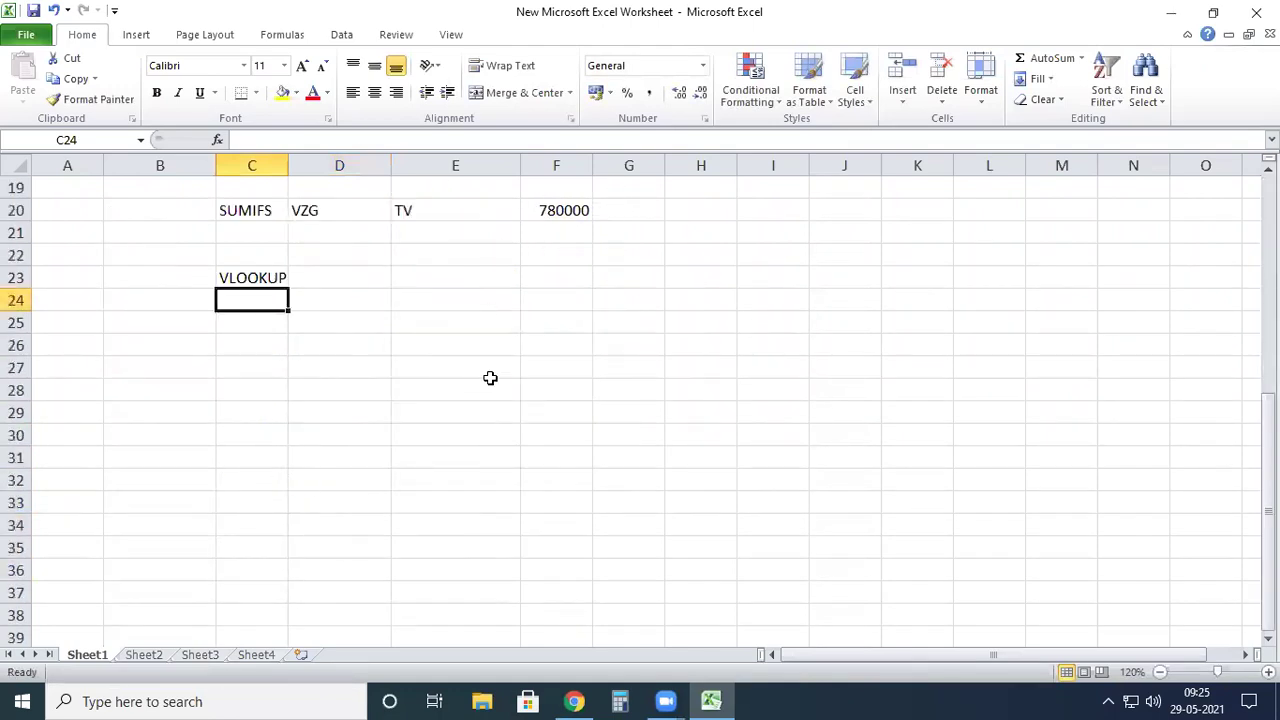
type("PROD")
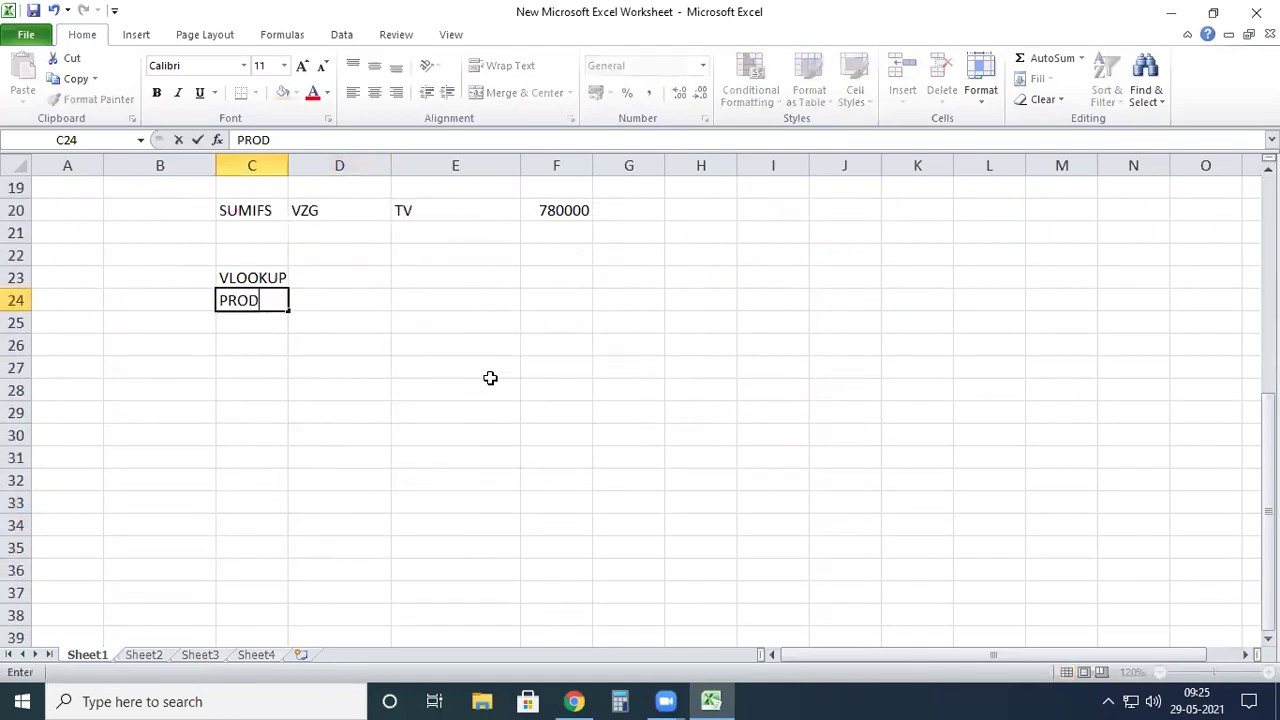
type("UC")
key("Return")
Step: Add the labels AMOUNT in cell C25 and AREA in cell C26
scroll(490, 378, "up", 6)
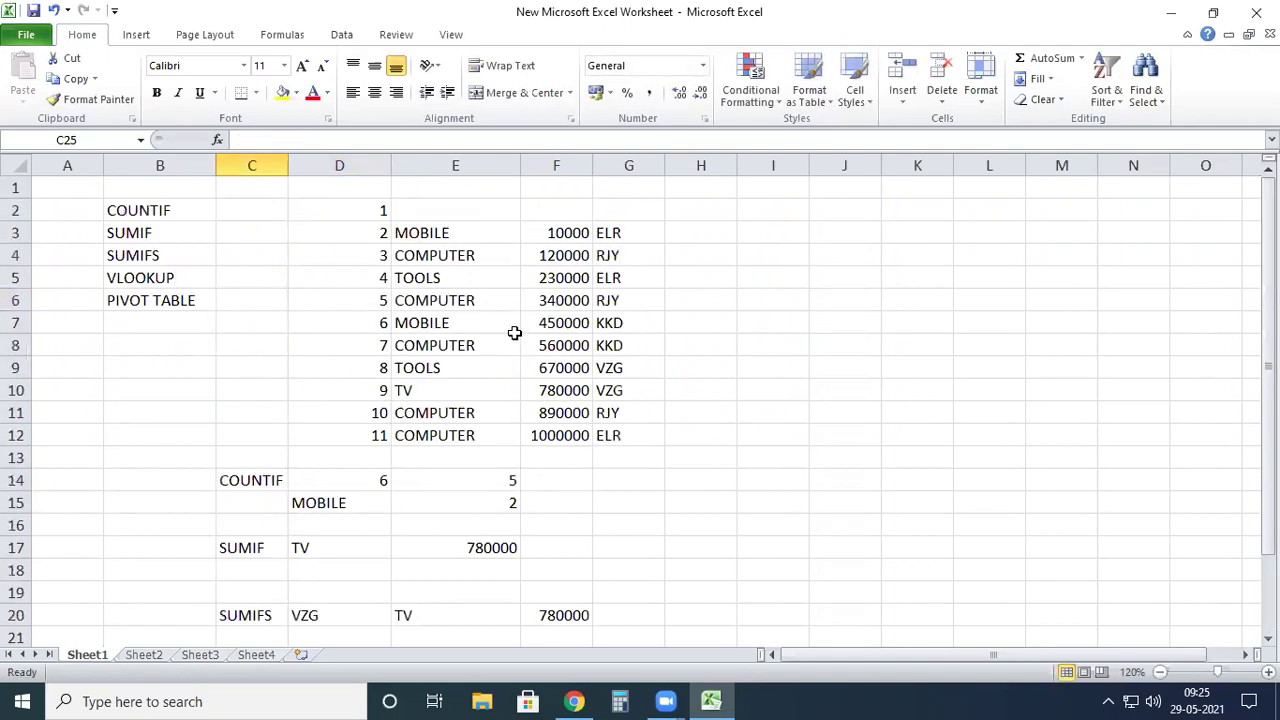
scroll(514, 332, "down", 6)
type("AM")
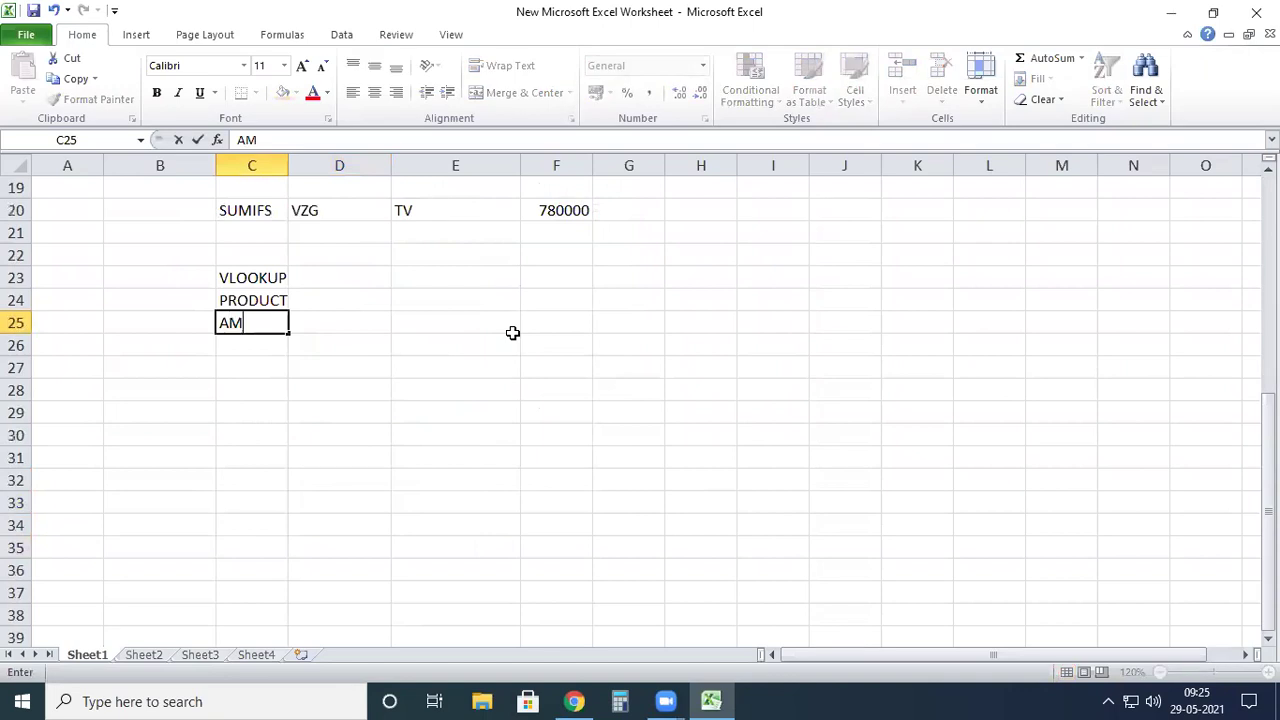
type("OUNT")
left_click(261, 346)
type("AREA")
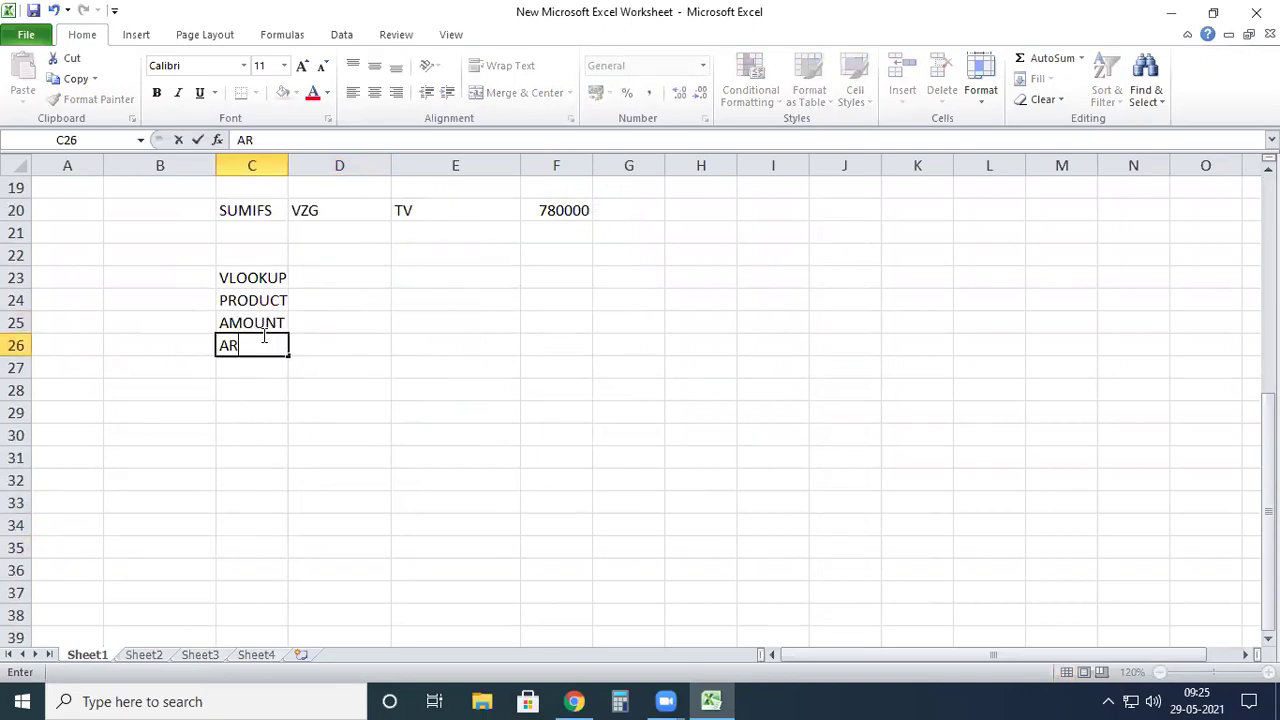
left_click(386, 362)
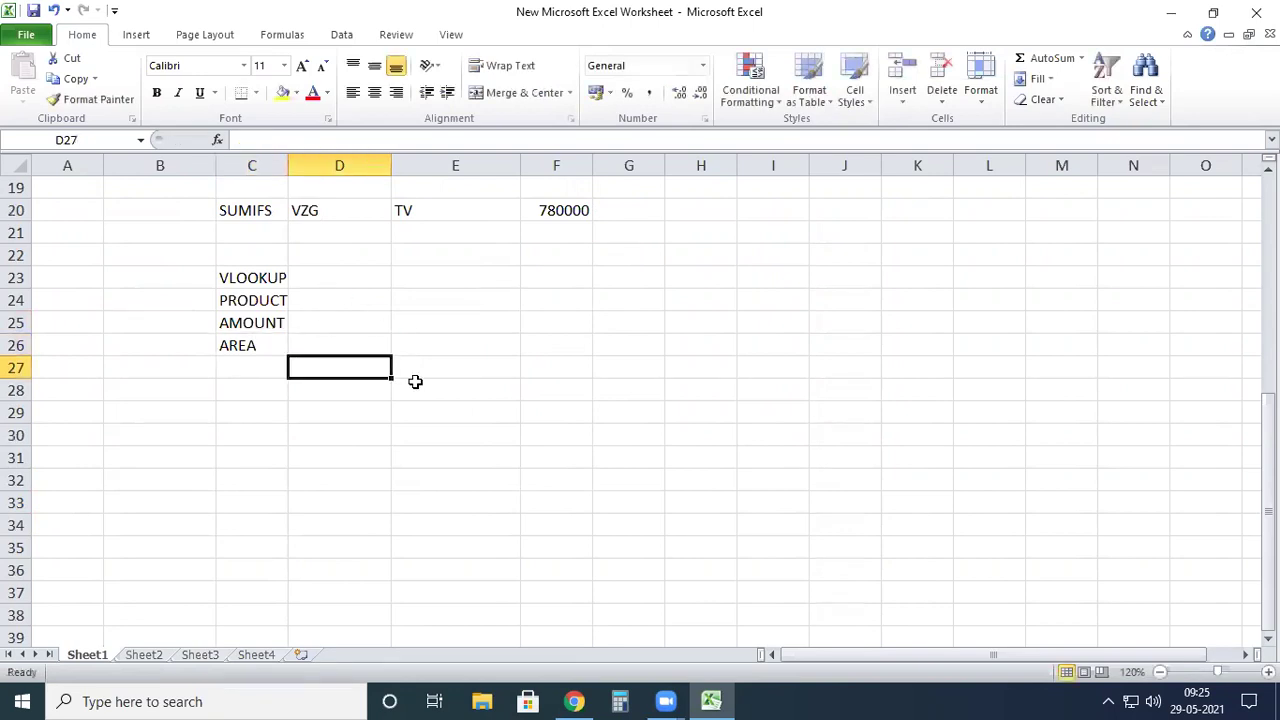
scroll(414, 380, "up", 4)
scroll(484, 320, "up", 2)
scroll(486, 314, "down", 5)
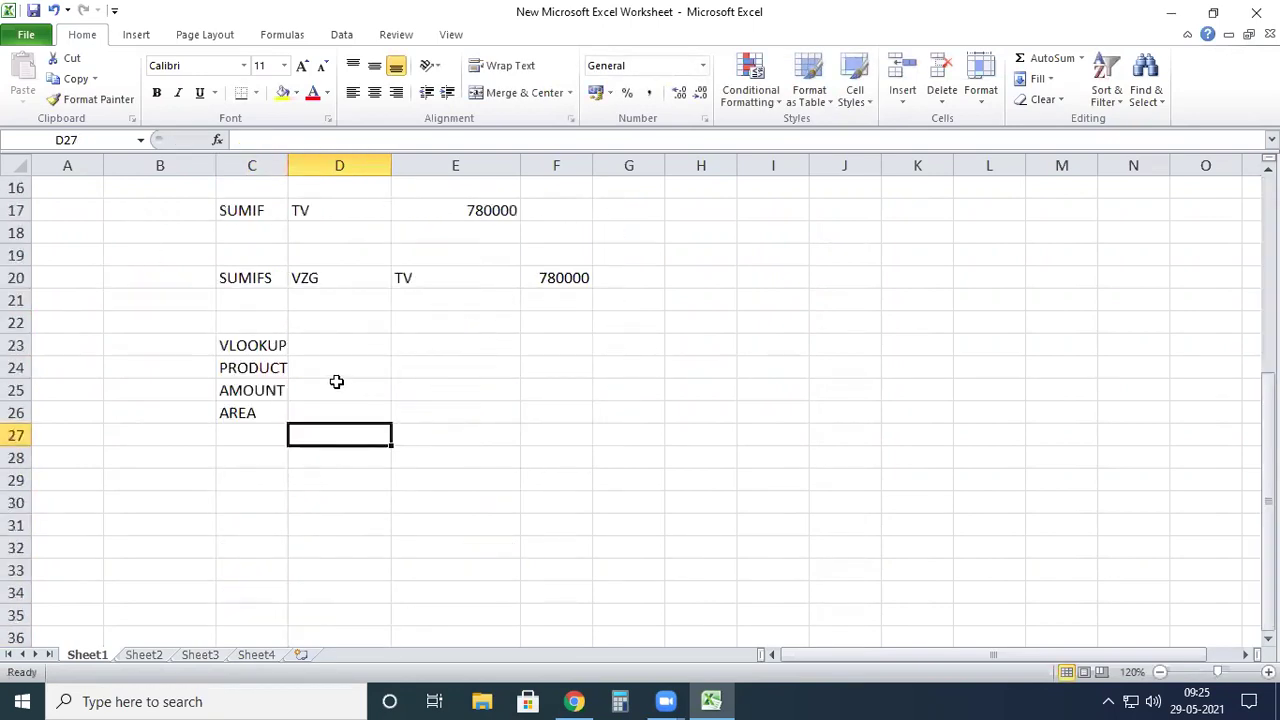
left_click(343, 347)
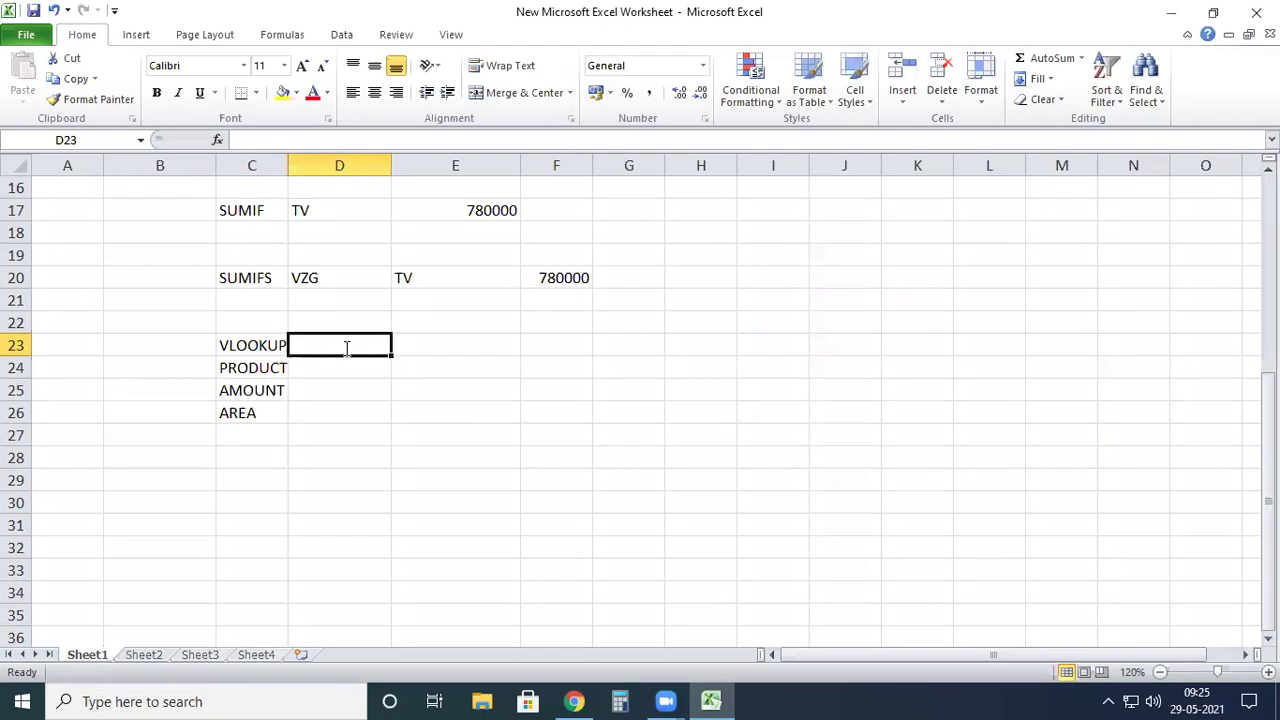
type("=VGLOO")
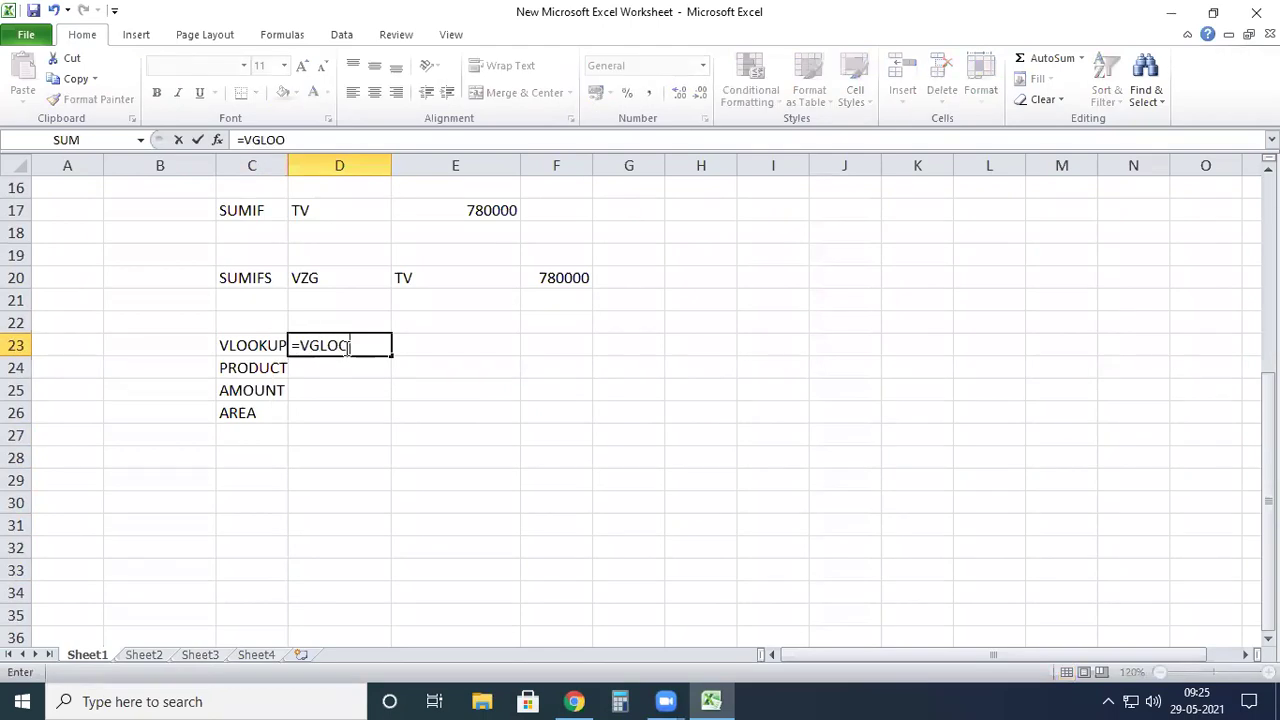
type("KUP")
key("BackSpace")
key("BackSpace")
key("BackSpace")
key("BackSpace")
key("BackSpace")
key("BackSpace")
key("BackSpace")
key("BackSpace")
key("BackSpace")
Step: Start a VLOOKUP formula in cell D24 beside PRODUCT, with cell D23 as the lookup value
left_click(334, 366)
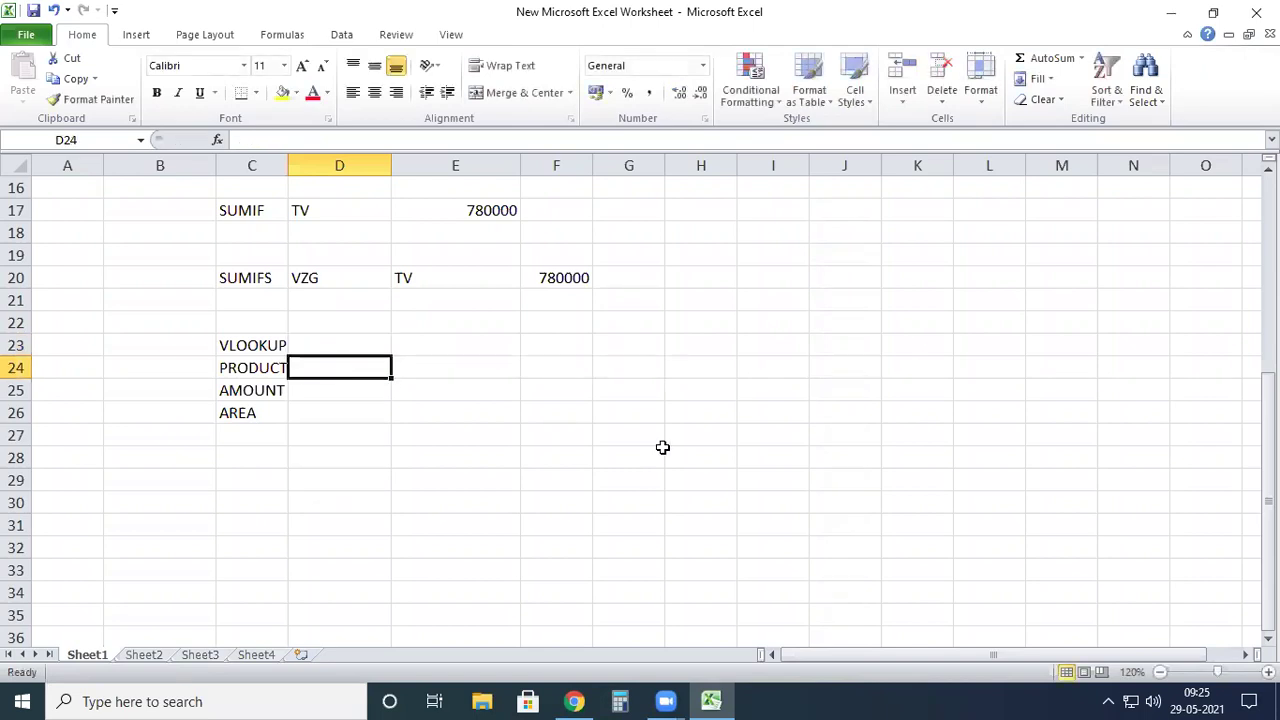
type("=VLO")
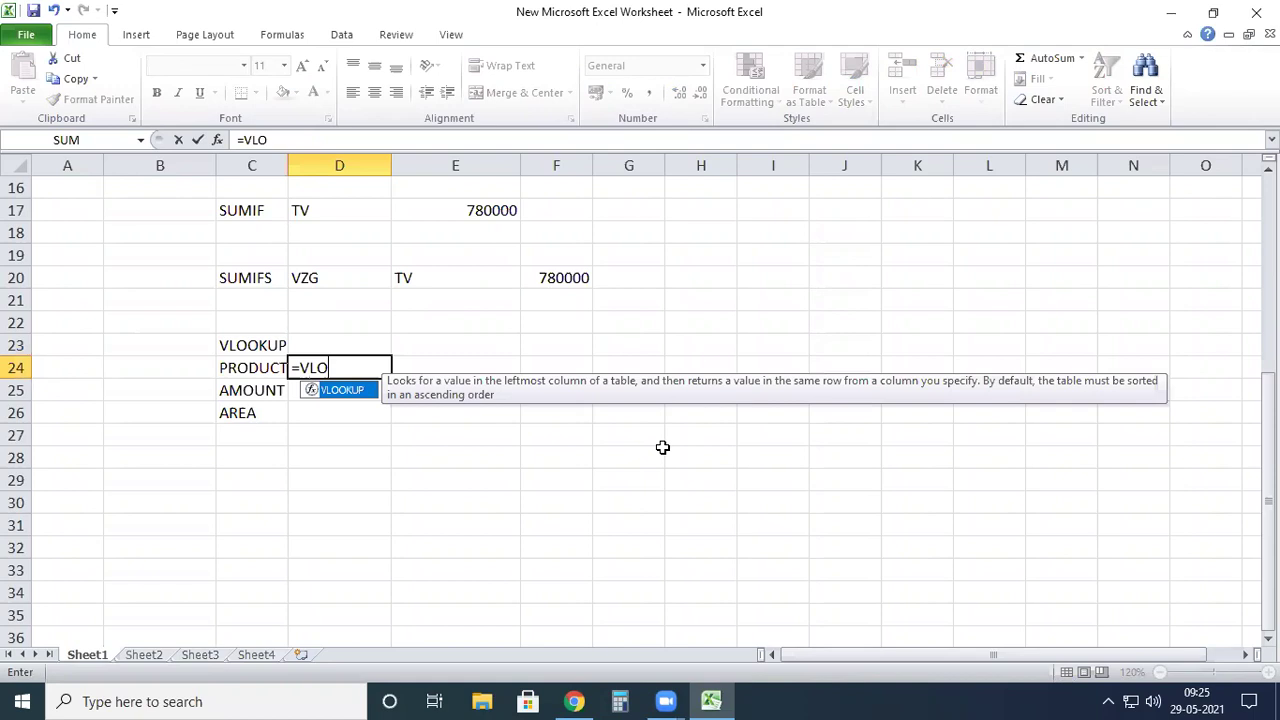
type("OKUP(")
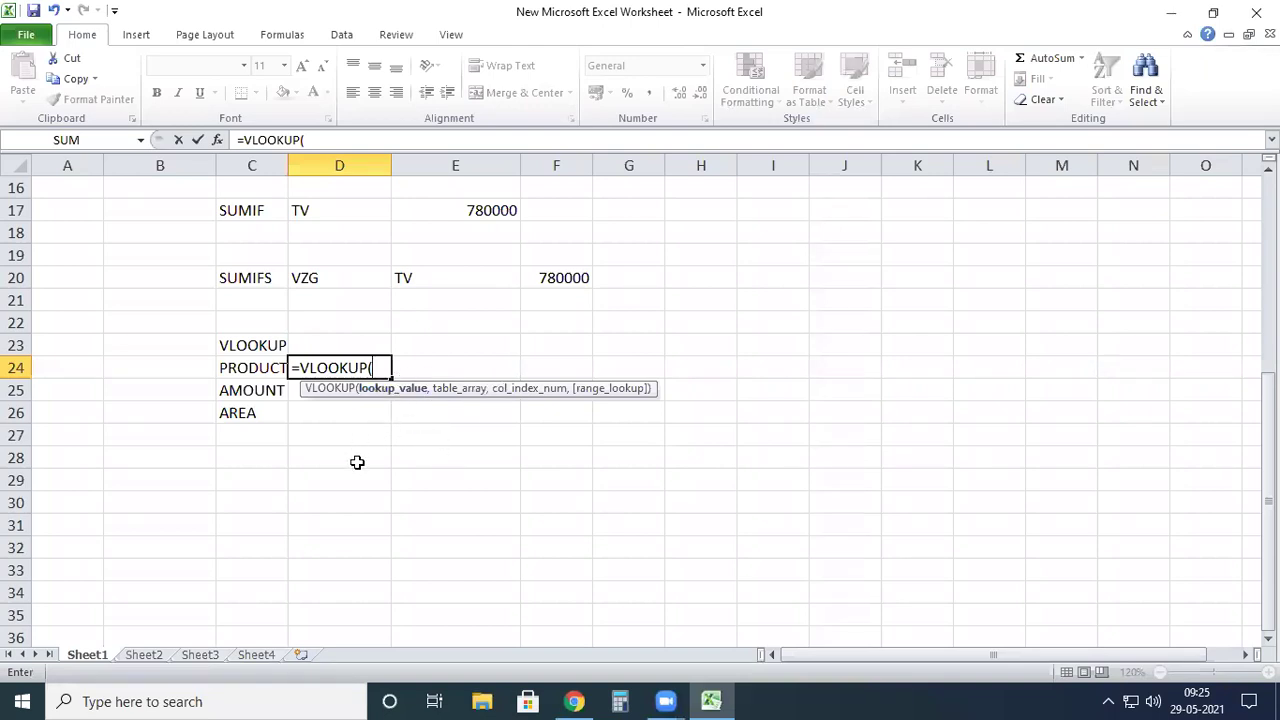
left_click(320, 341)
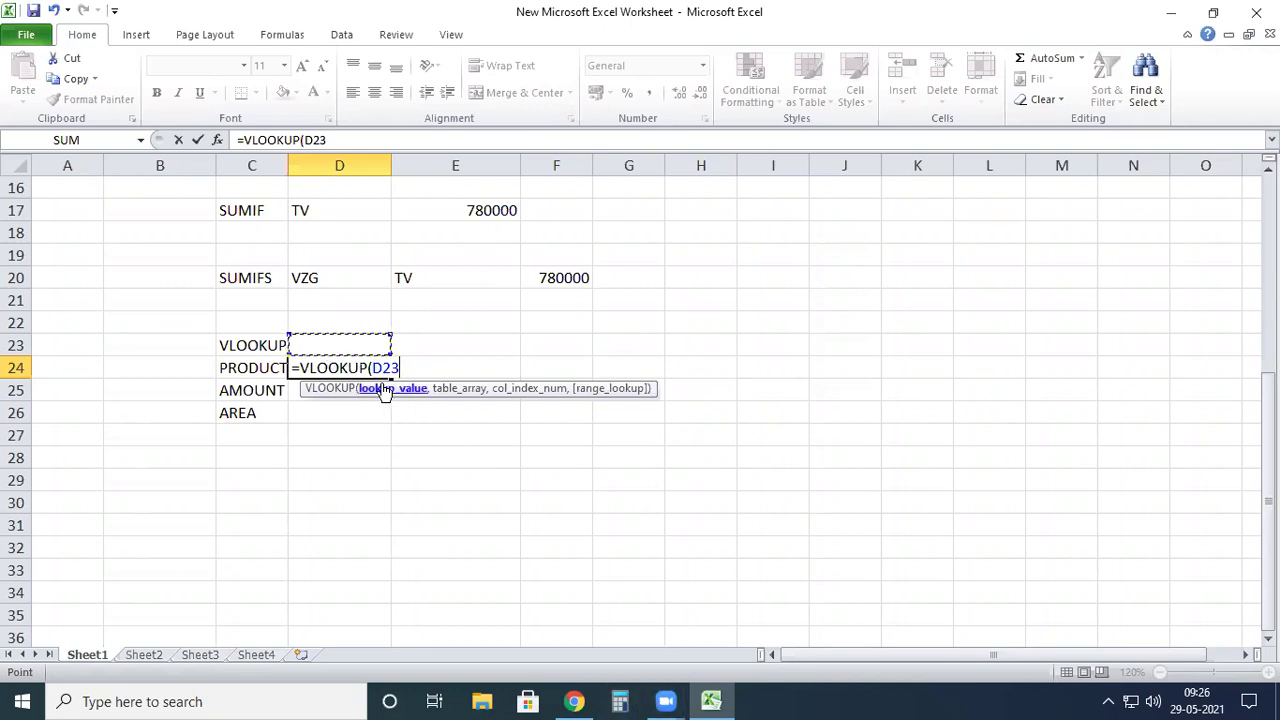
type(",")
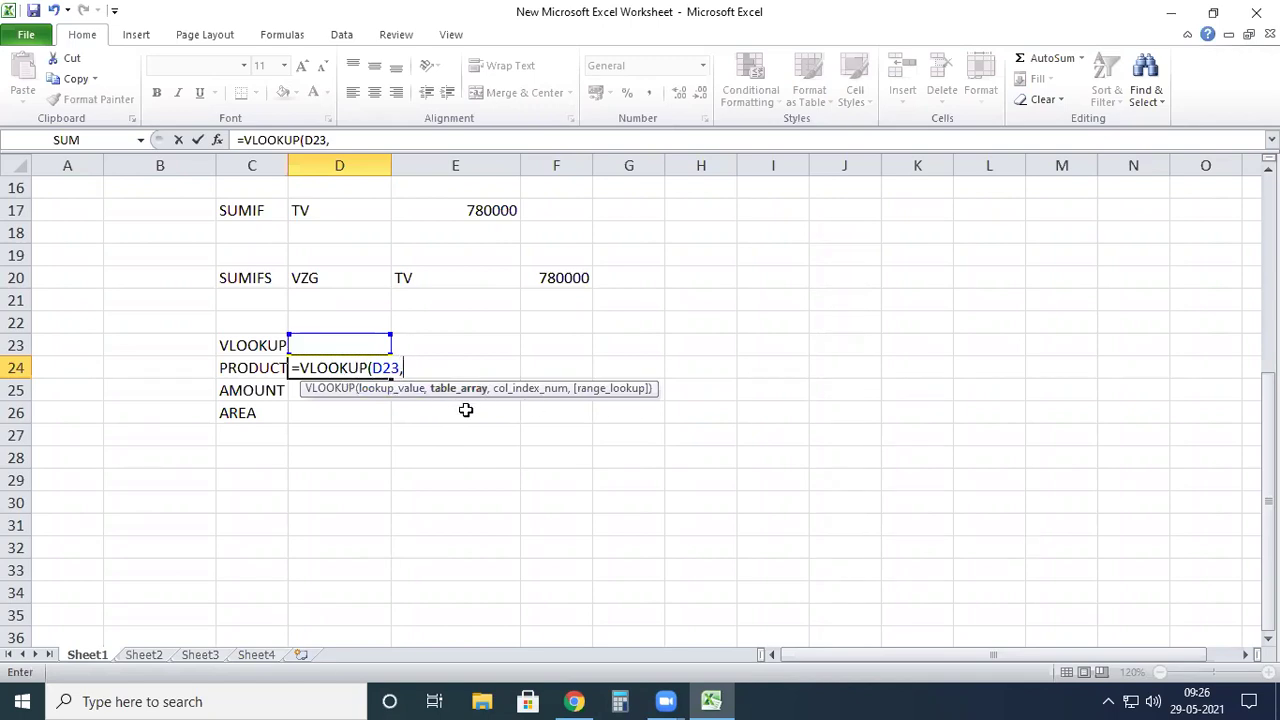
Step: Set the data range D3:G12 as the table array of the VLOOKUP formula
scroll(443, 234, "up", 5)
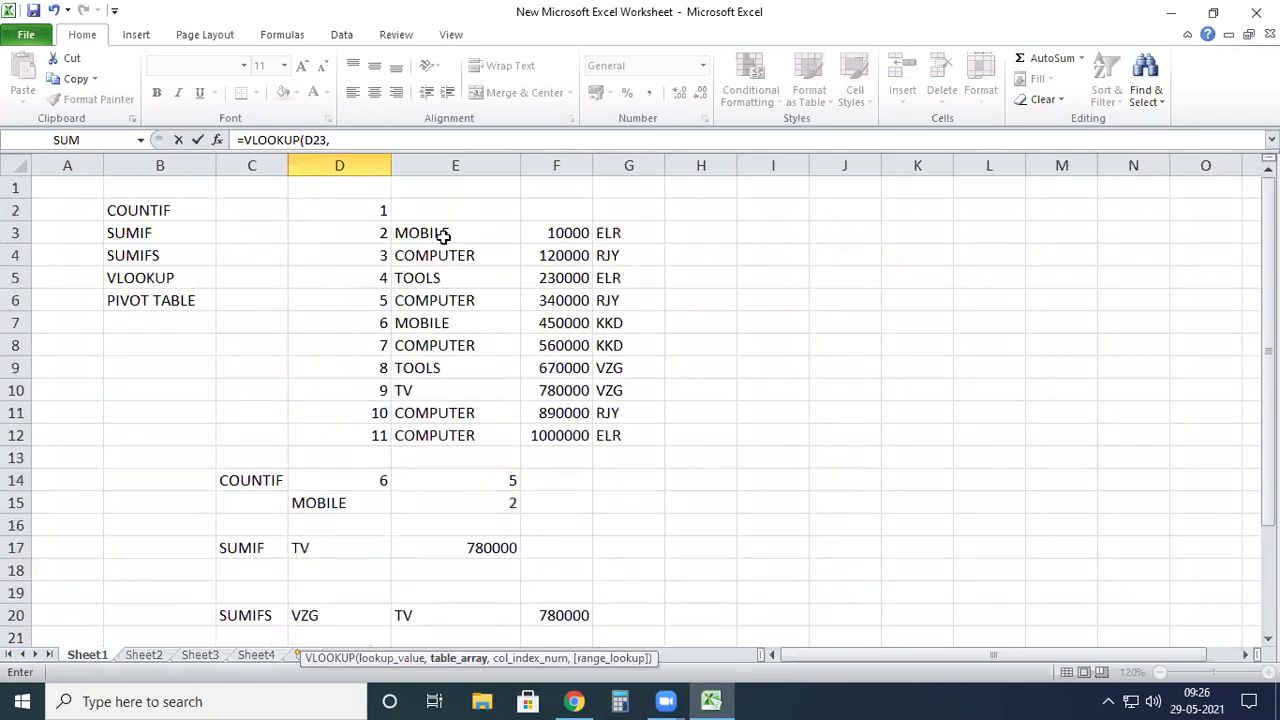
left_click(362, 235)
left_click_drag(365, 235, 611, 434)
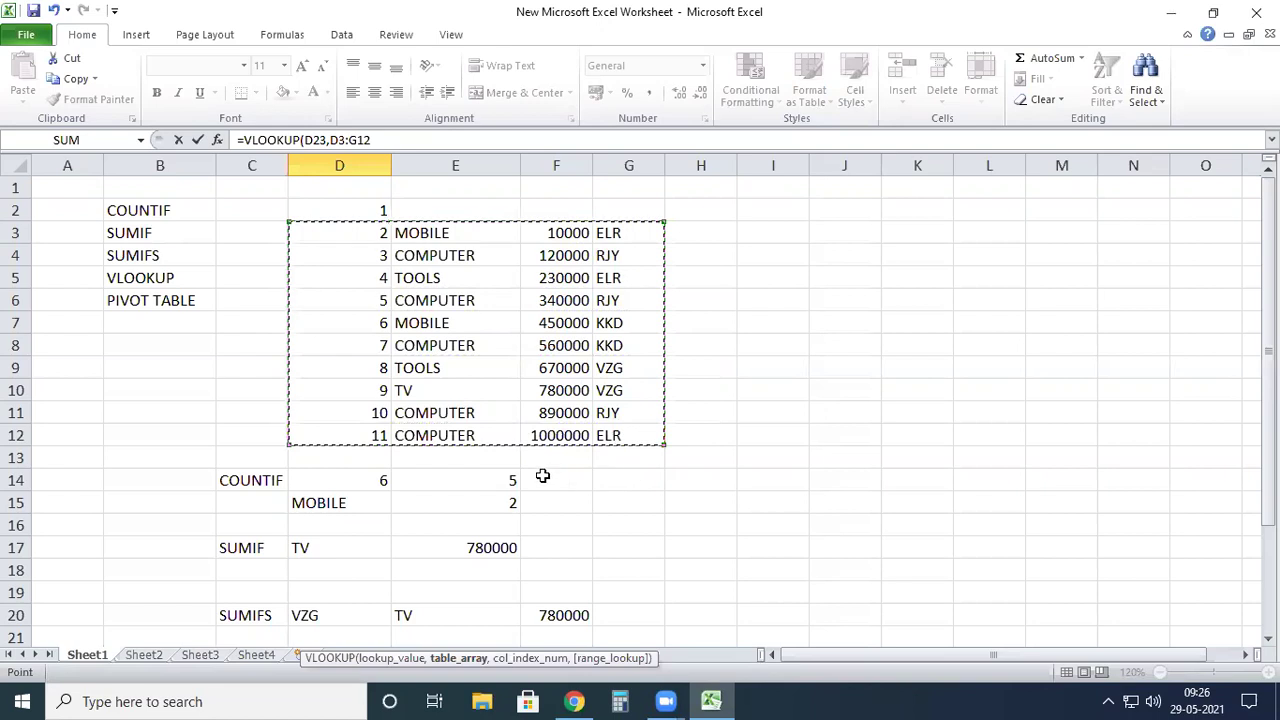
scroll(535, 440, "down", 5)
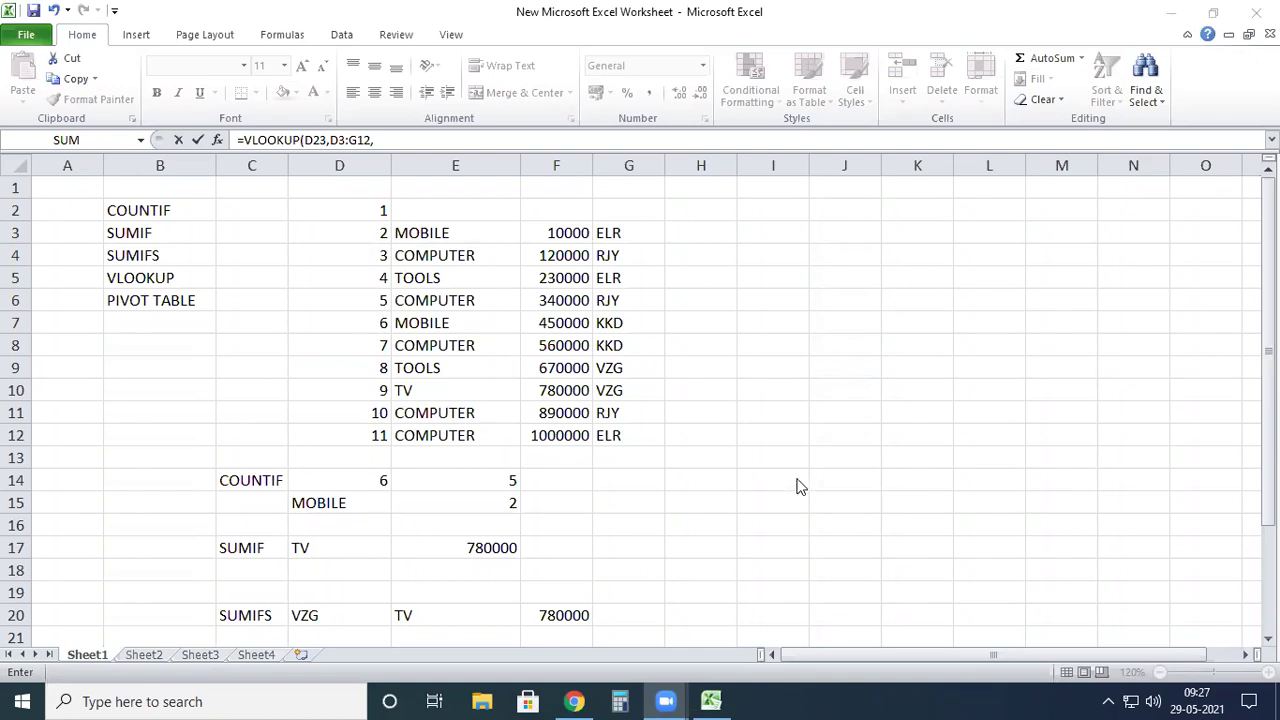
Step: Add cell E3 as the column index argument of the VLOOKUP formula and continue to the range lookup argument
scroll(464, 595, "down", 6)
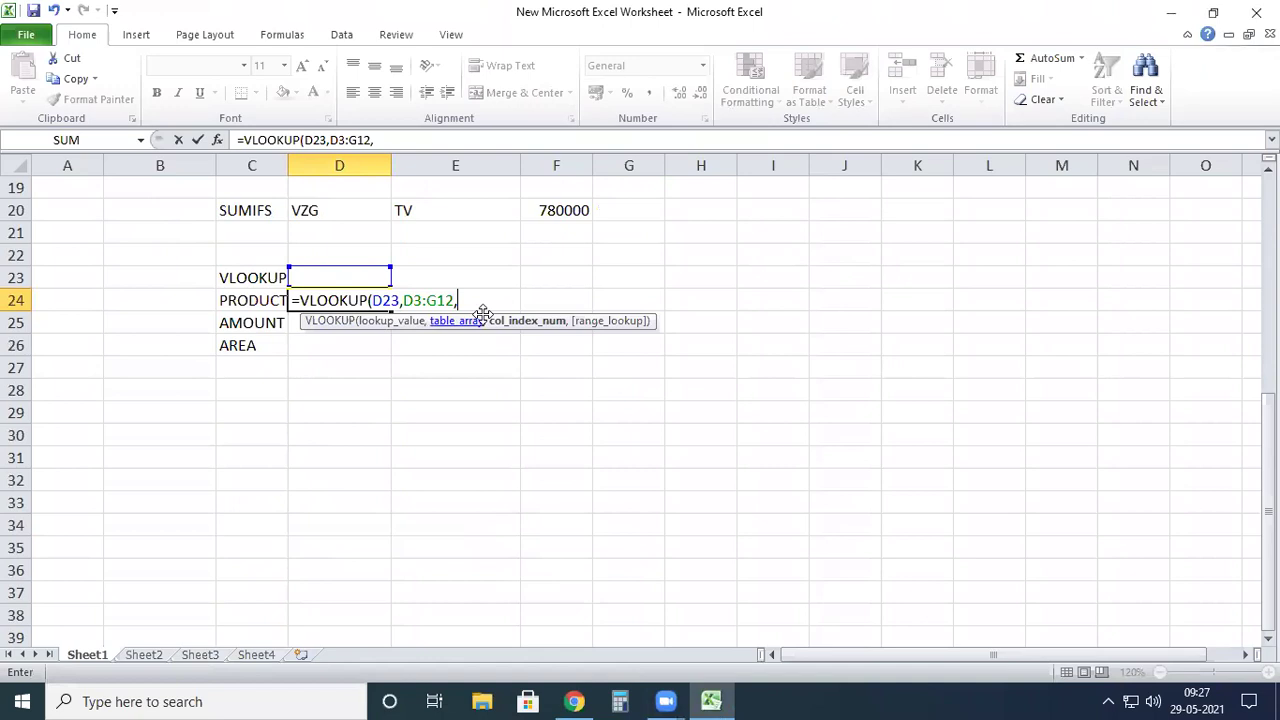
scroll(524, 423, "up", 1)
scroll(534, 414, "up", 2)
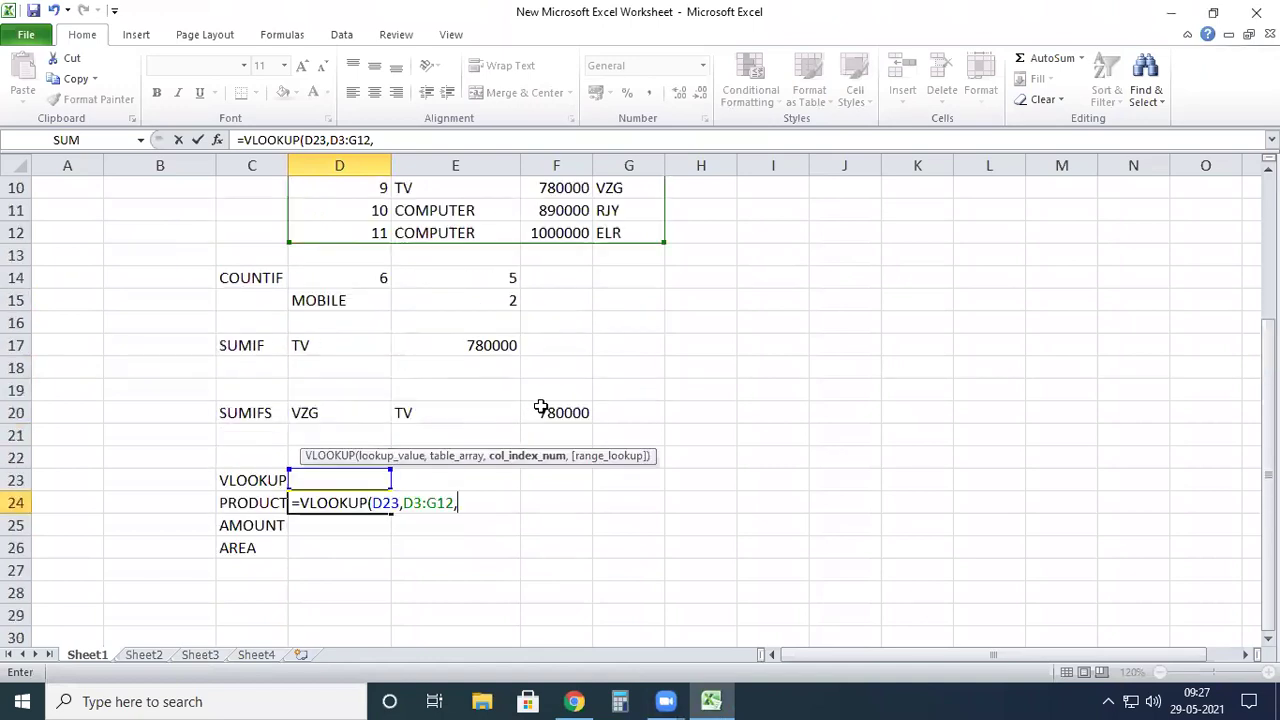
scroll(518, 397, "up", 3)
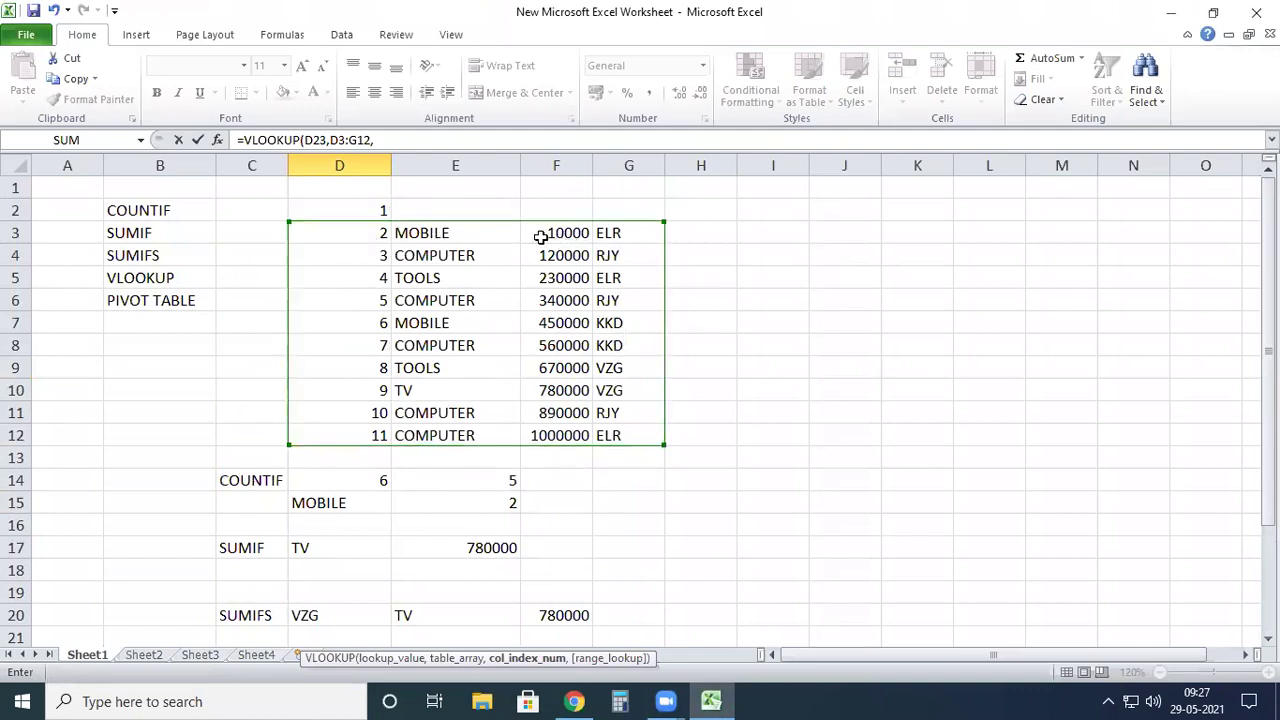
left_click(464, 234)
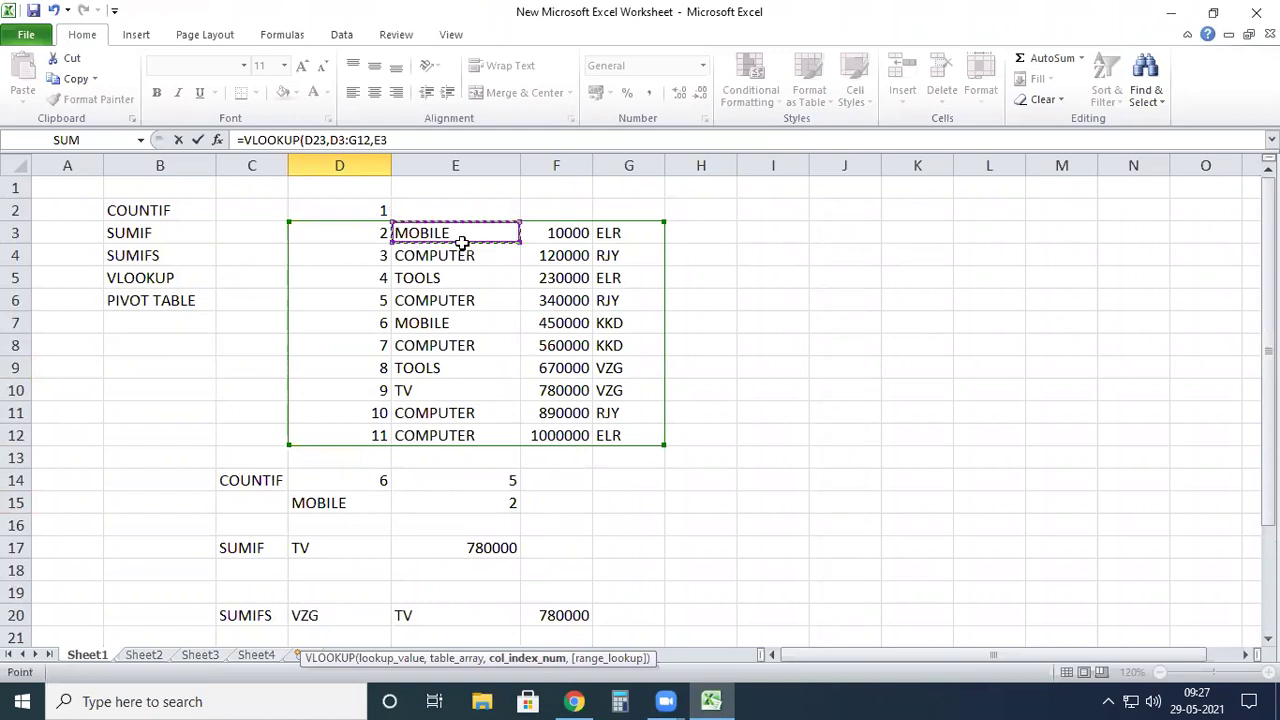
scroll(467, 430, "down", 6)
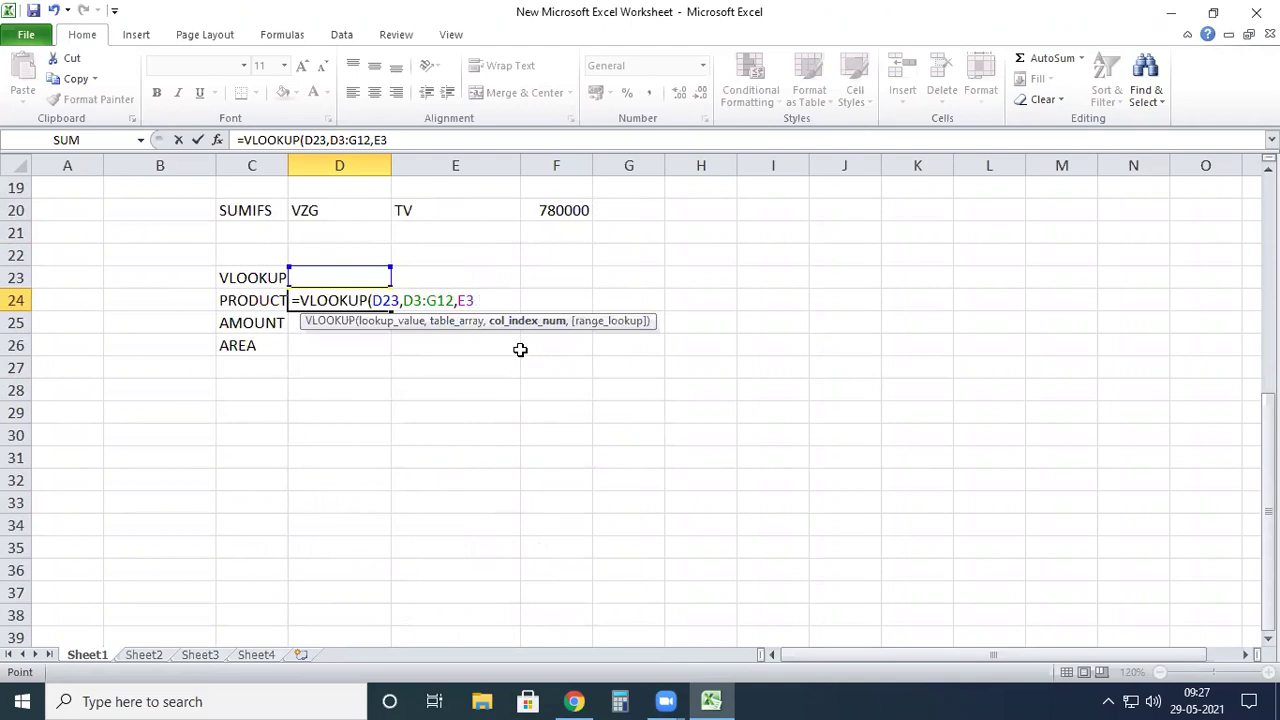
type(",")
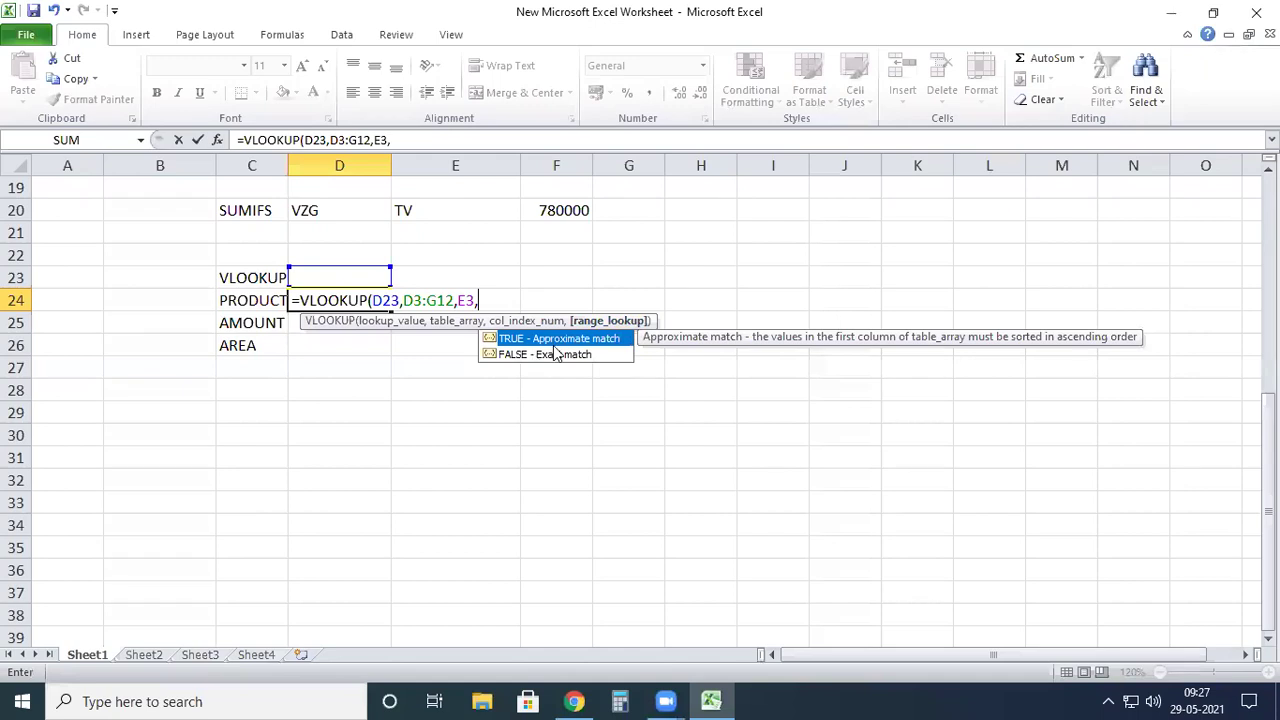
Step: Complete the VLOOKUP formula in cell D24 with FALSE as the range lookup and fill it down to cell D26
type("FALSE)")
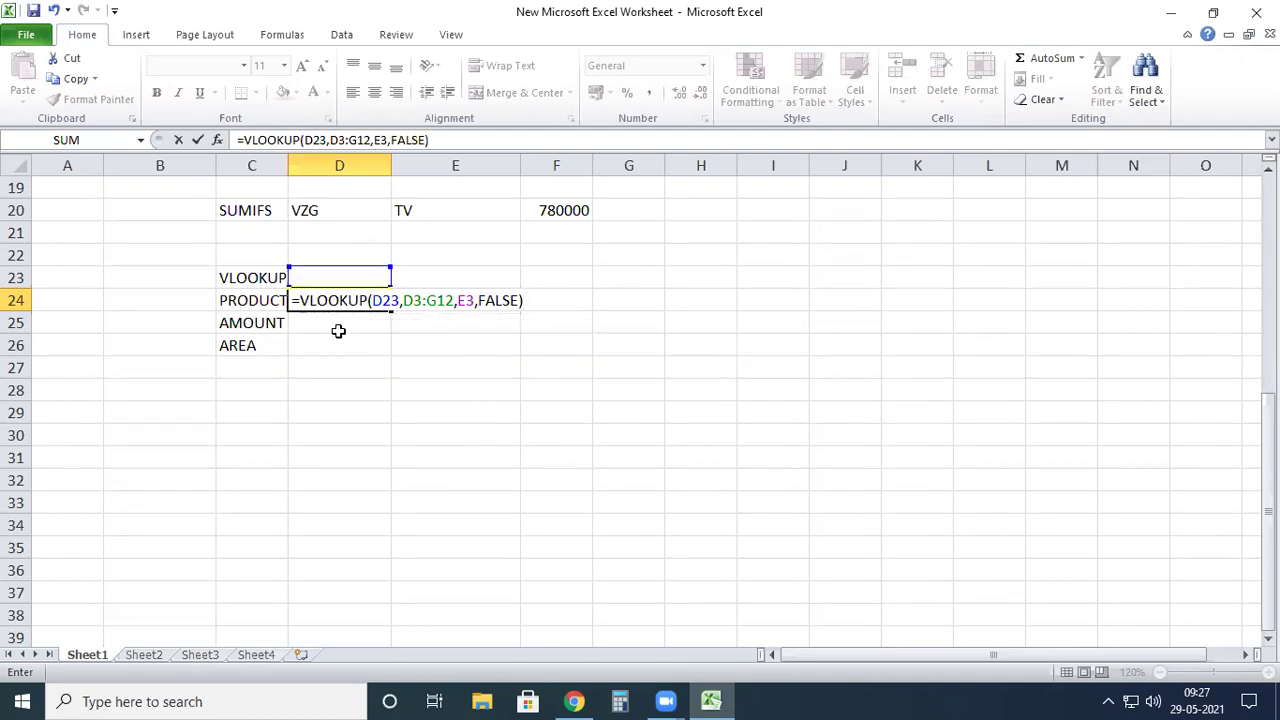
key("Return")
left_click(330, 302)
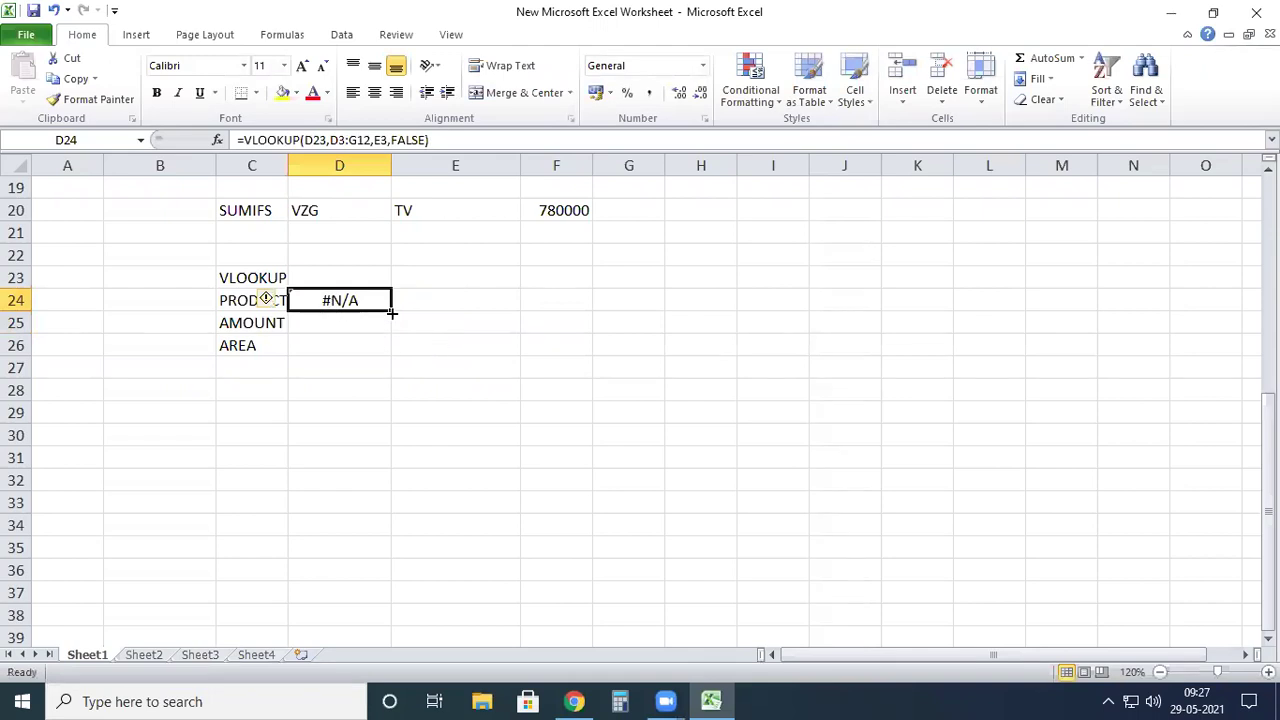
left_click_drag(392, 310, 406, 356)
left_click(457, 350)
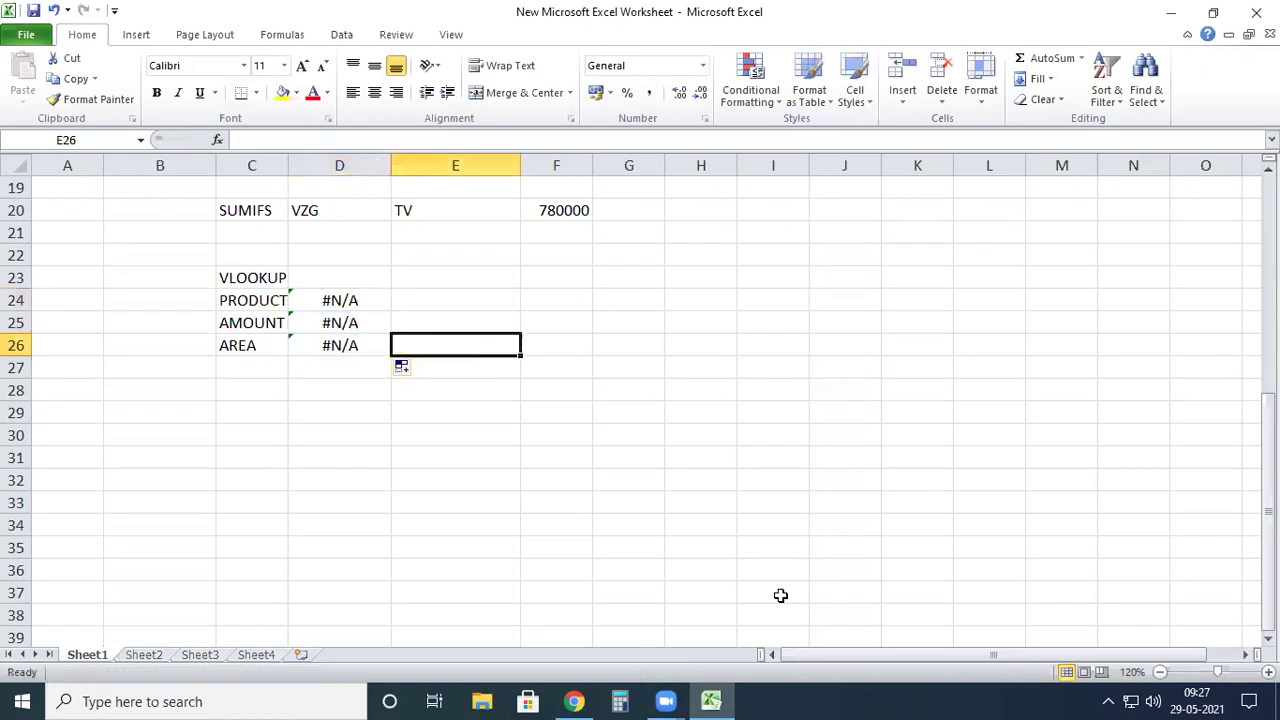
Step: Change the lookup value of the AMOUNT formula in cell D25 to D23
left_click(351, 323)
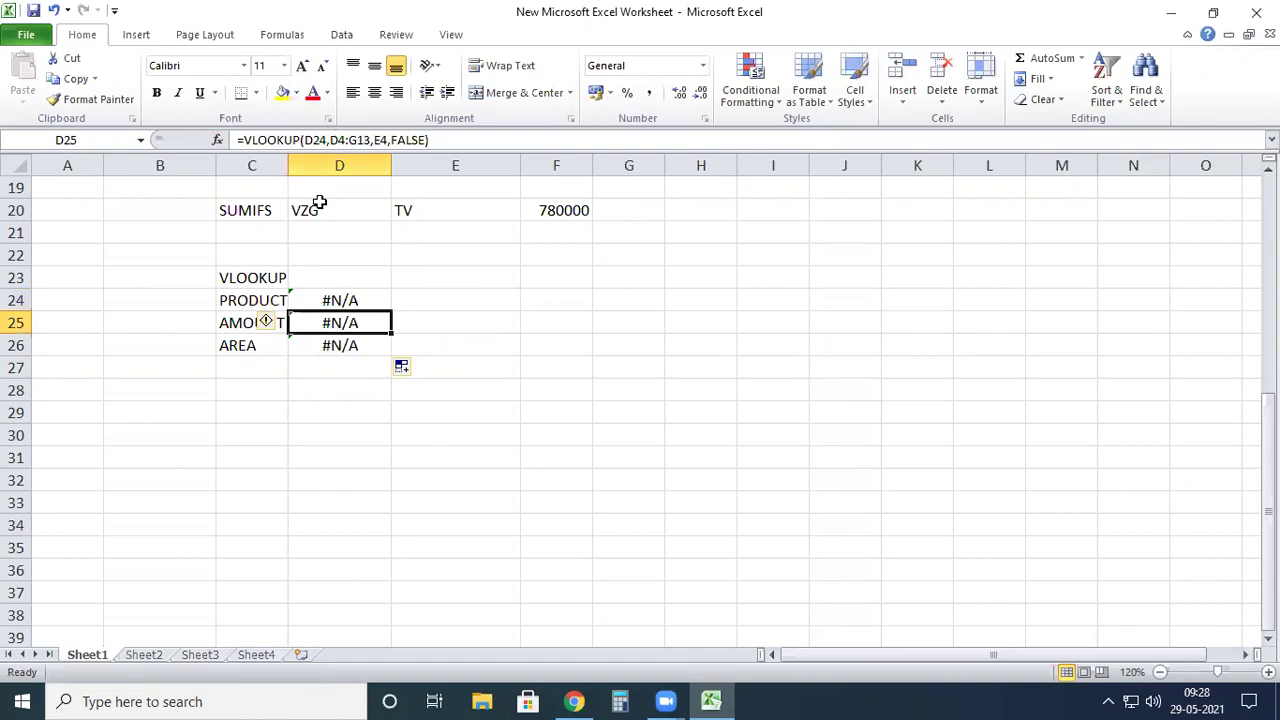
left_click(320, 299)
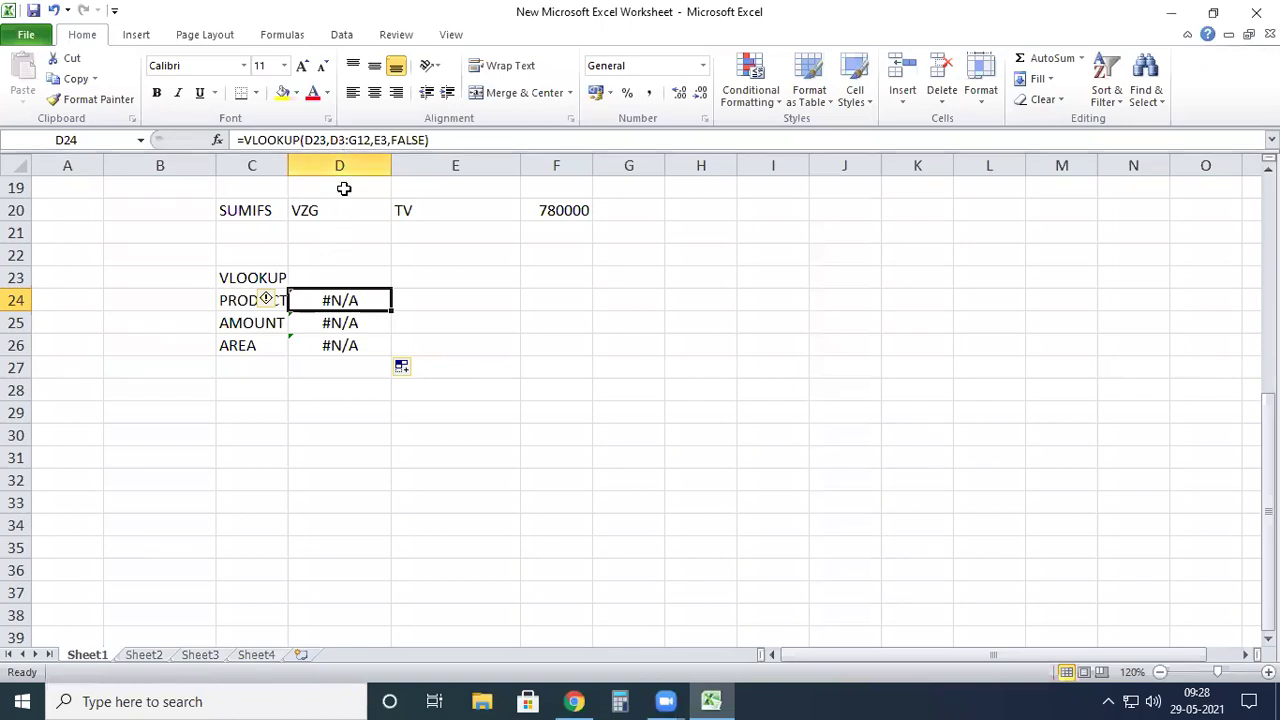
left_click(357, 322)
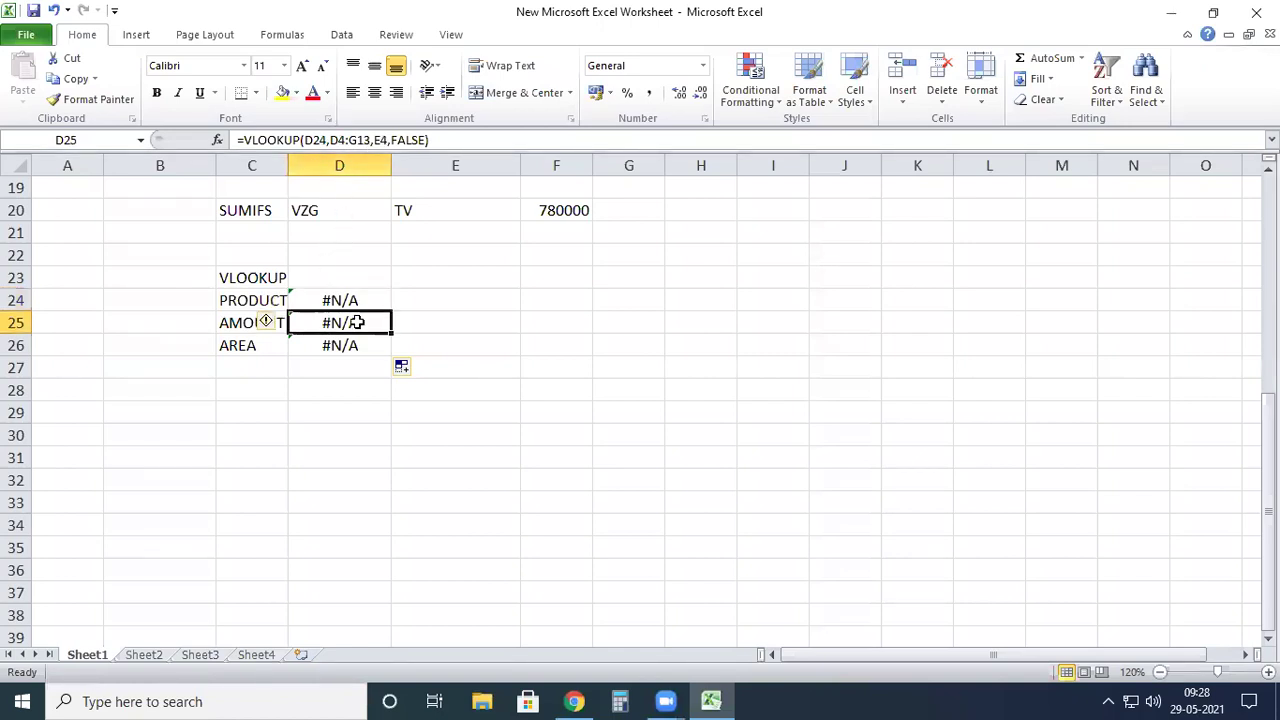
left_click(324, 140)
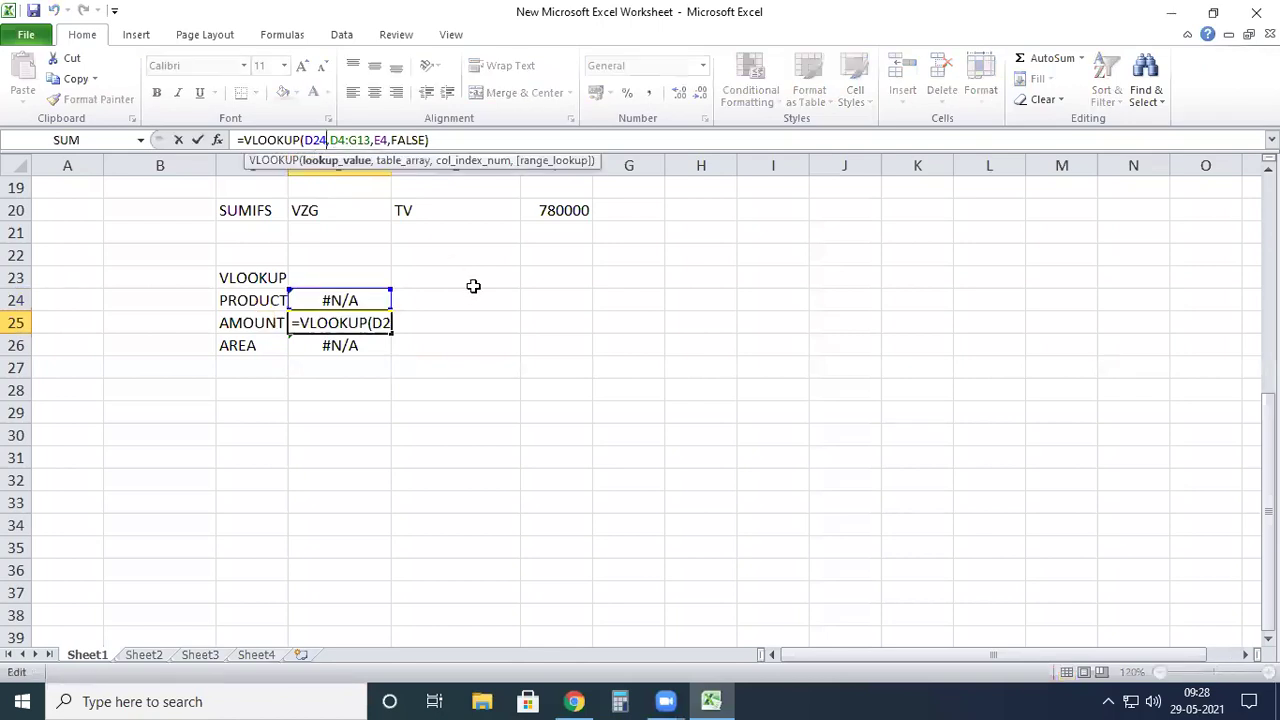
key("BackSpace")
type("3")
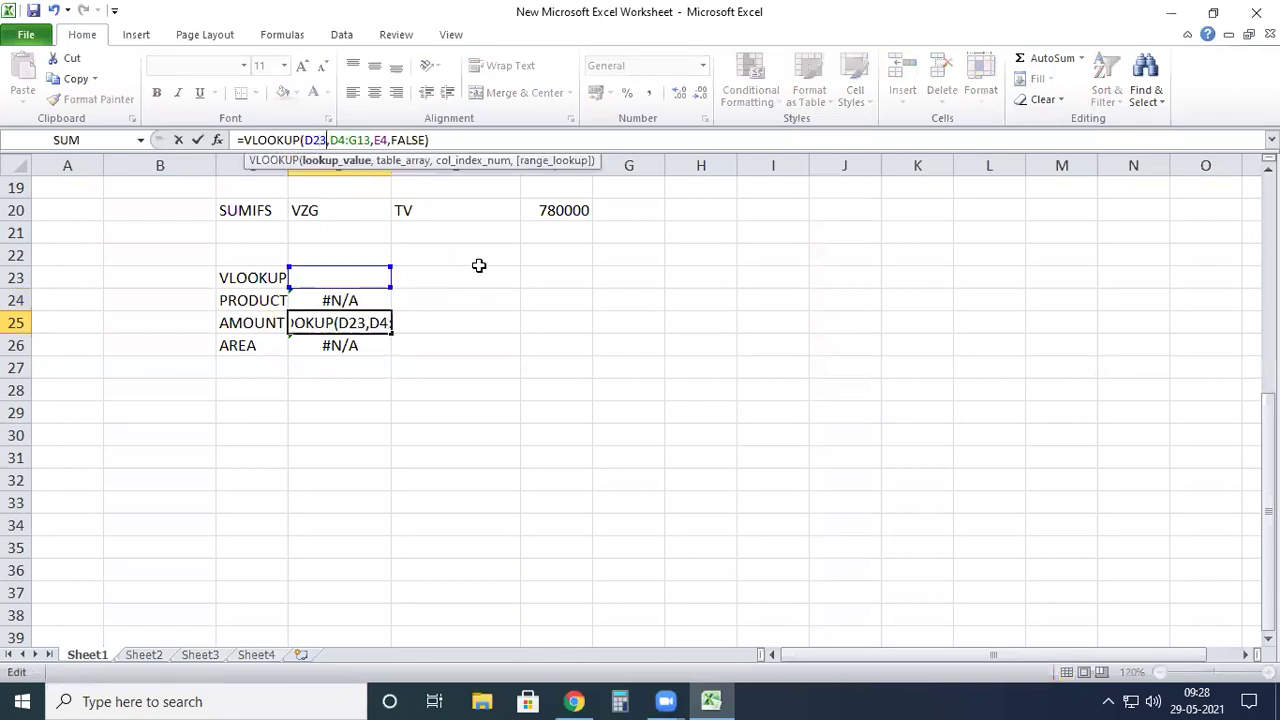
Step: Set the table array of the VLOOKUP formula in cell D25 to D3:G12
left_click(344, 140)
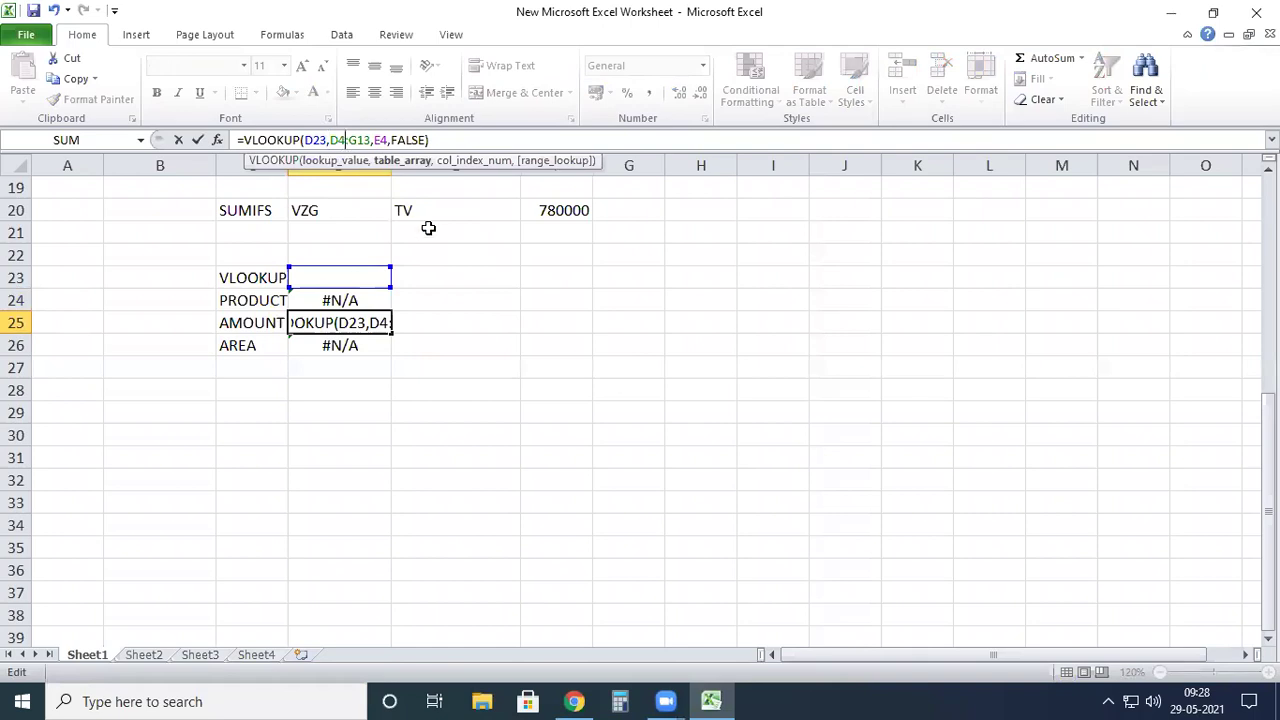
key("BackSpace")
type("3")
key("Right")
key("Right")
key("Right")
key("Right")
key("BackSpace")
type("2")
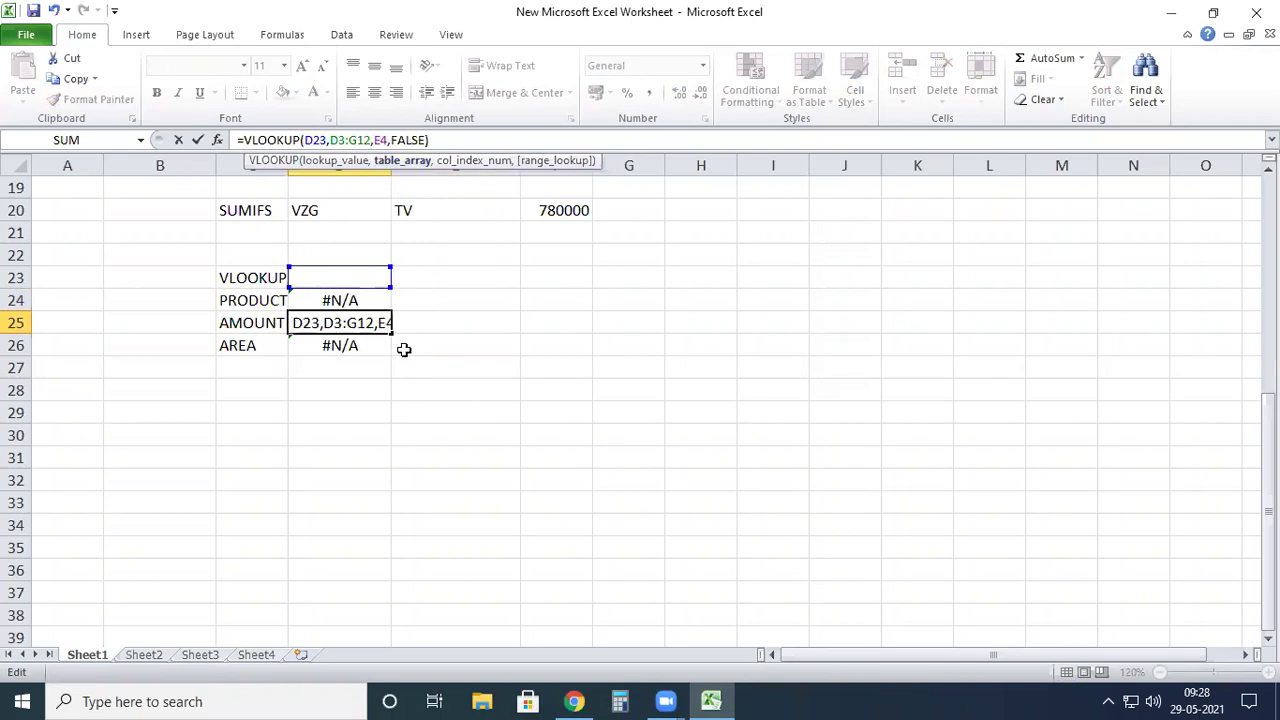
left_click(423, 326)
left_click(363, 320)
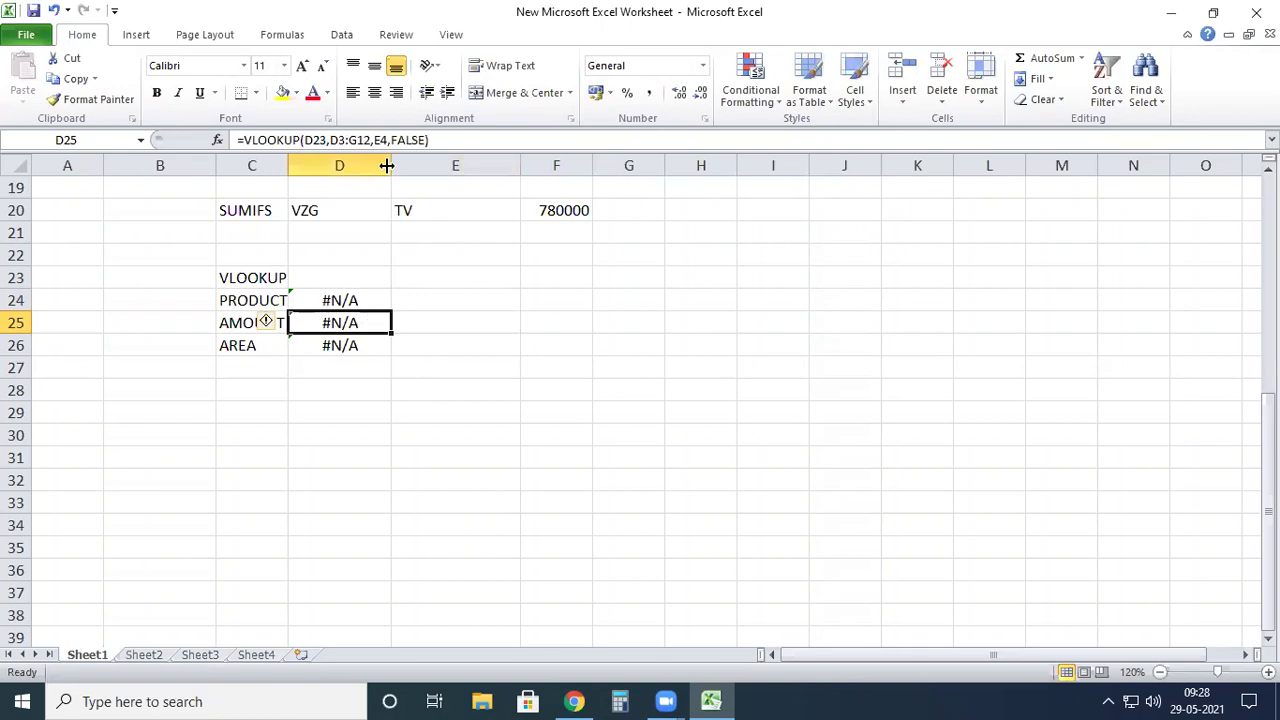
Step: Replace the column index argument of the VLOOKUP formula in cell D25 with F3, the first amount cell
scroll(546, 425, "up", 5)
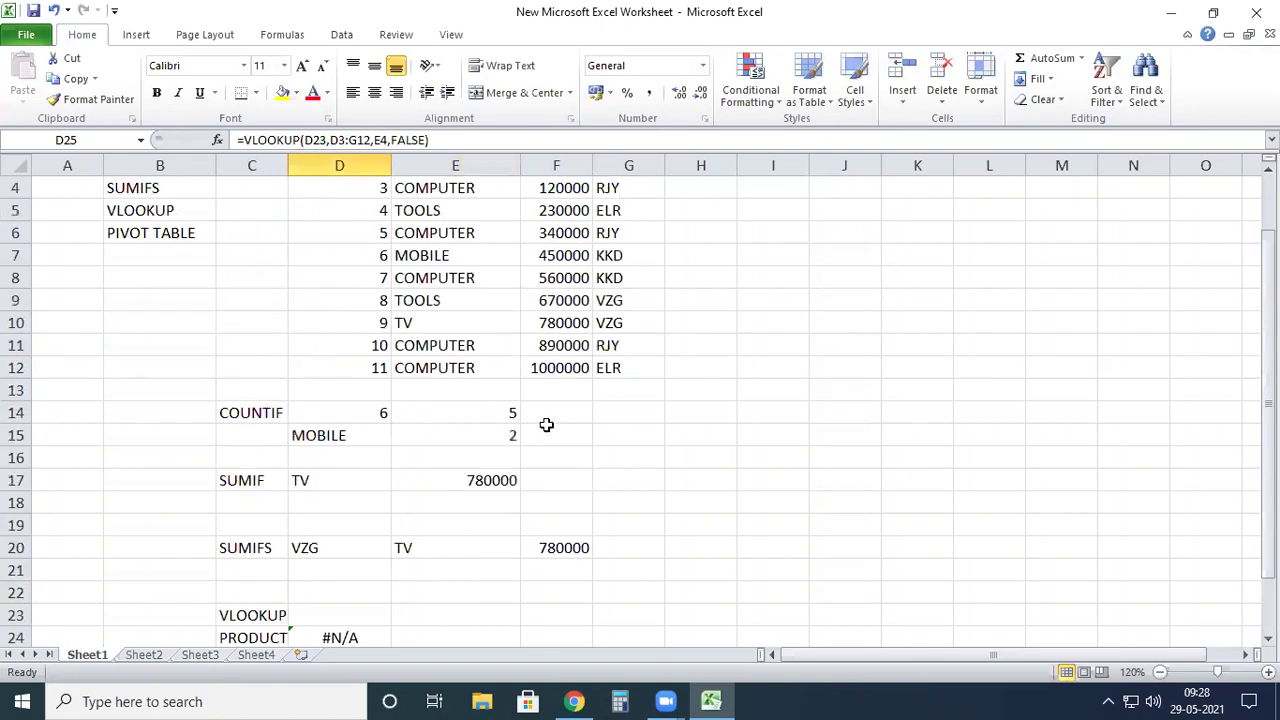
scroll(546, 425, "up", 1)
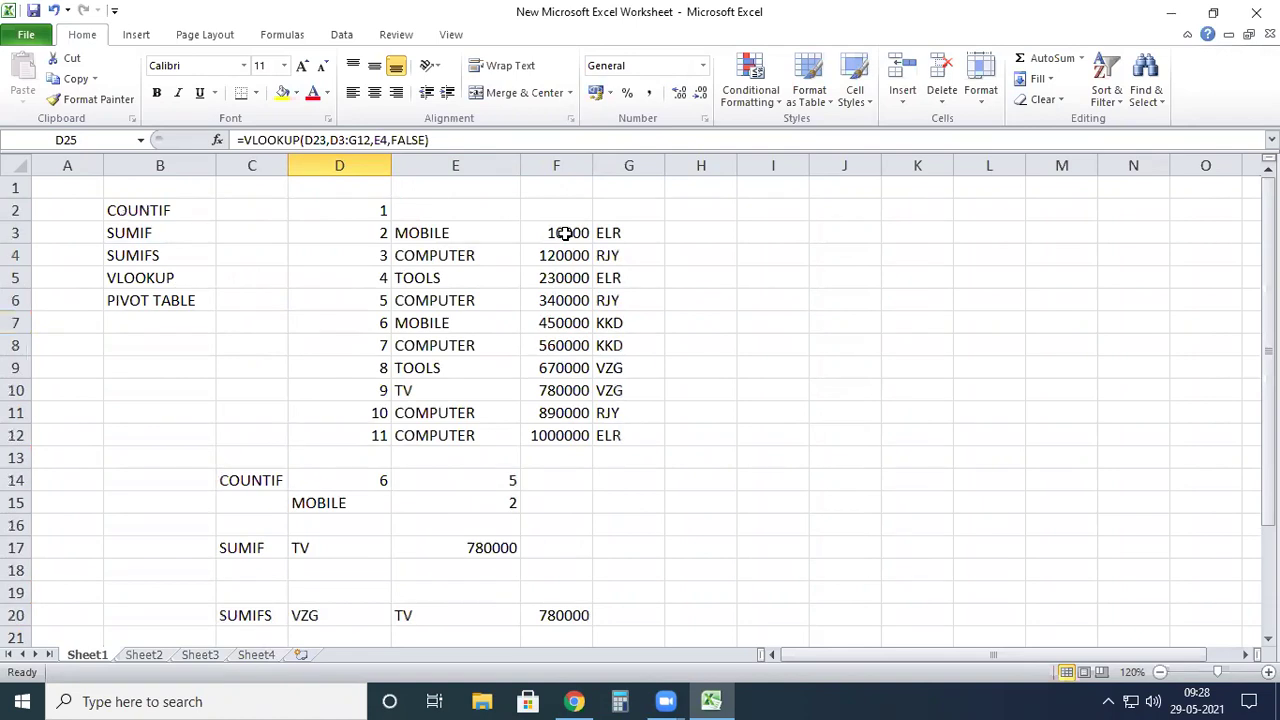
left_click(566, 233)
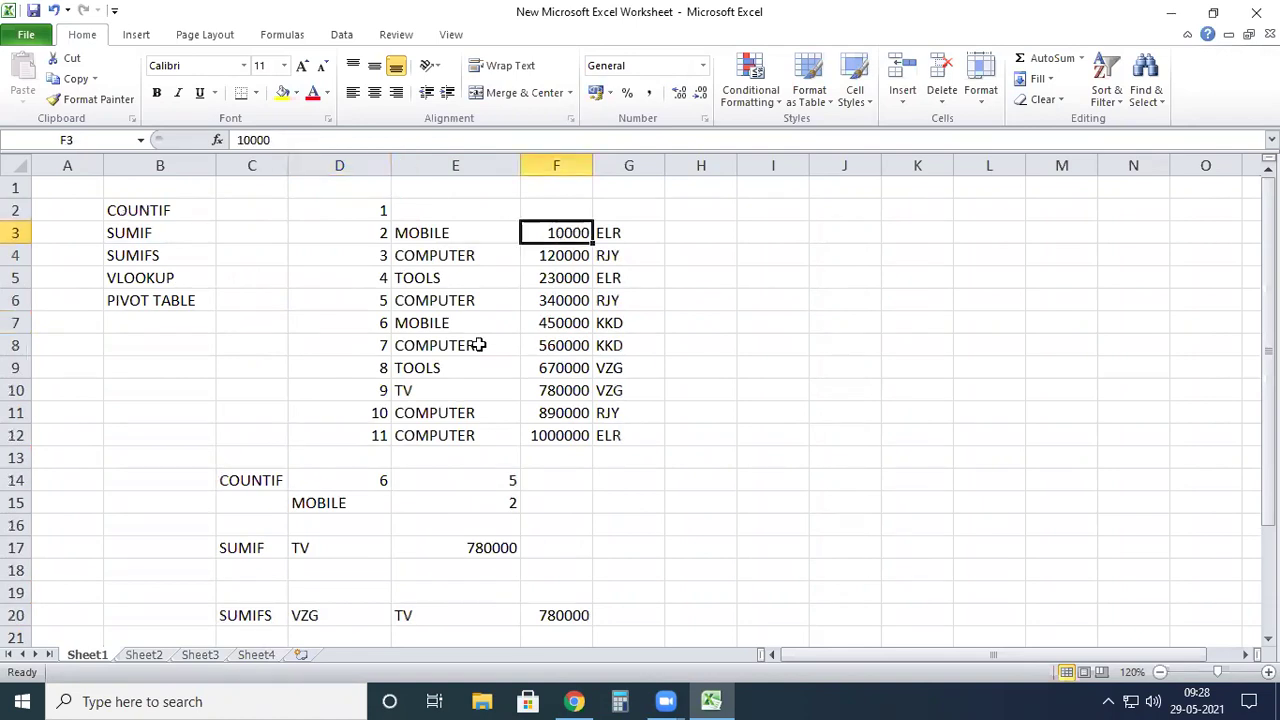
scroll(380, 450, "down", 6)
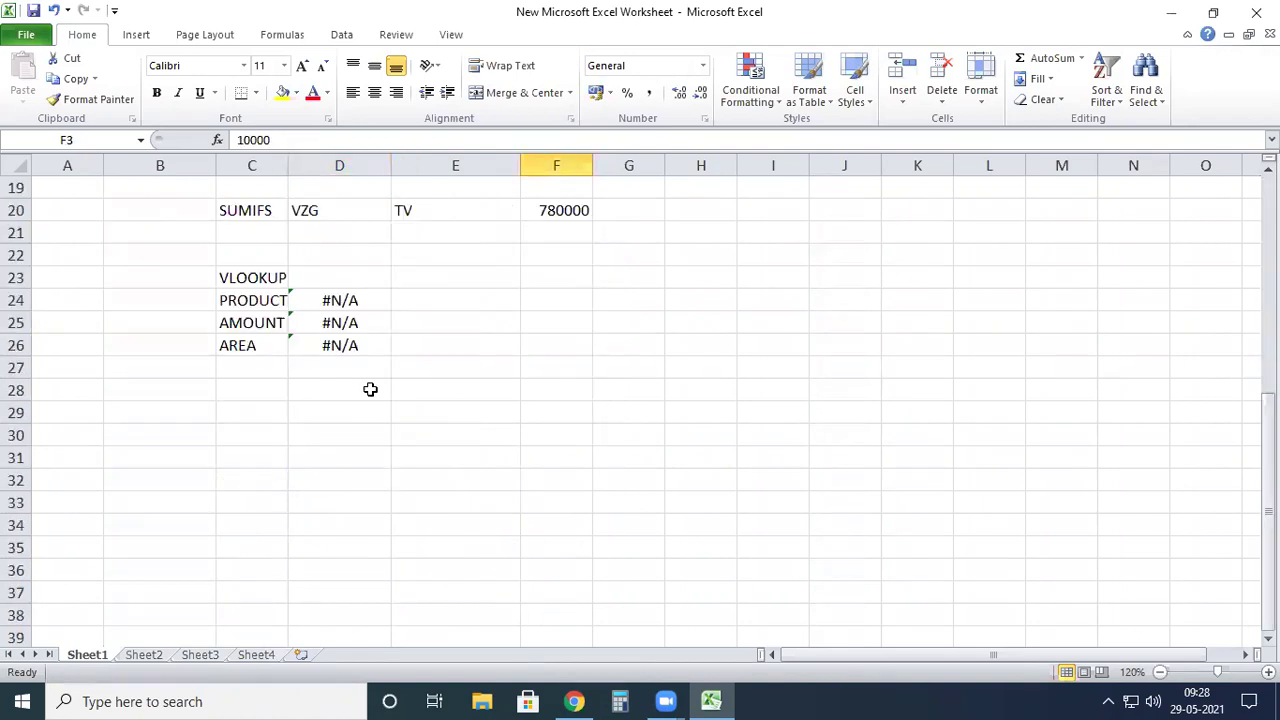
left_click(354, 299)
left_click(362, 324)
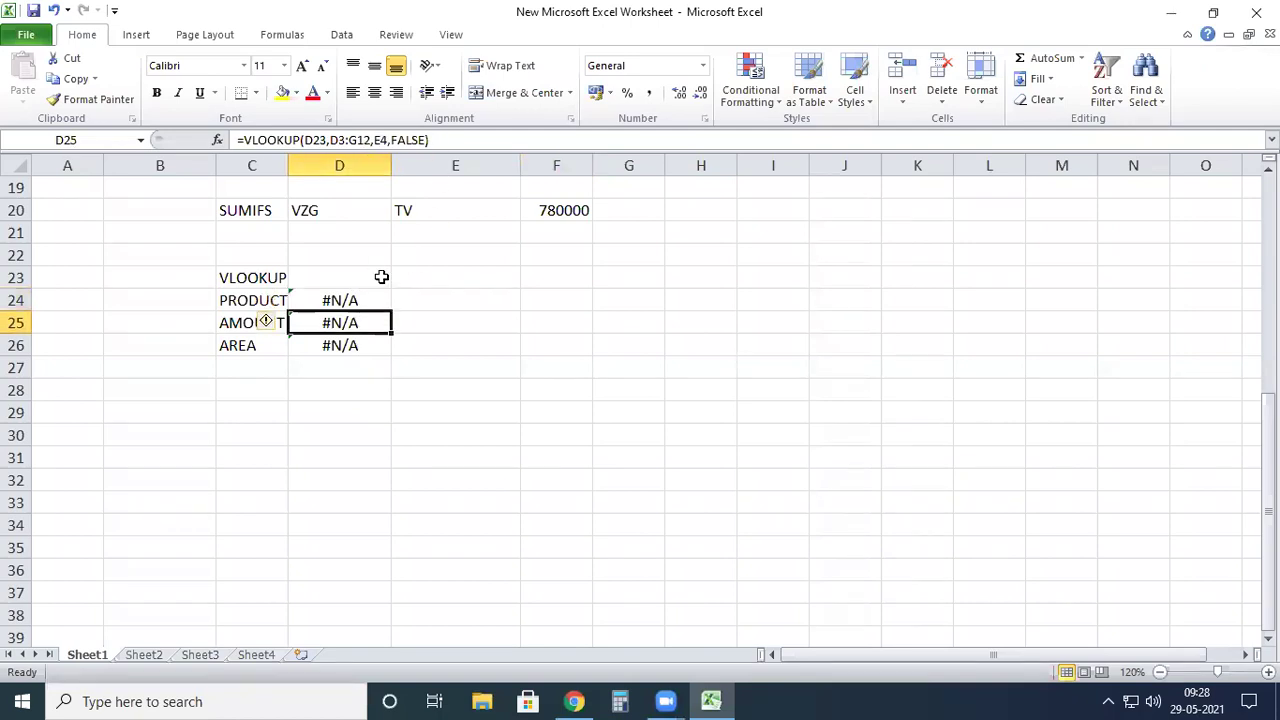
left_click(388, 141)
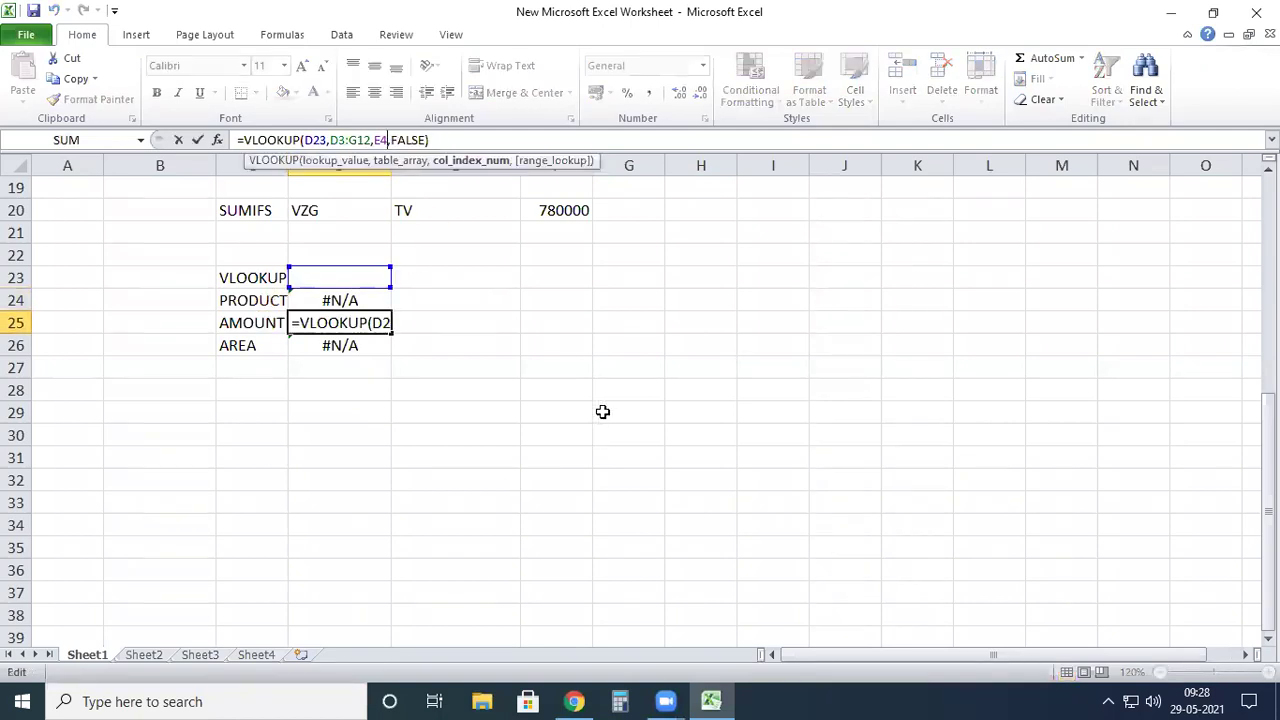
key("BackSpace")
key("BackSpace")
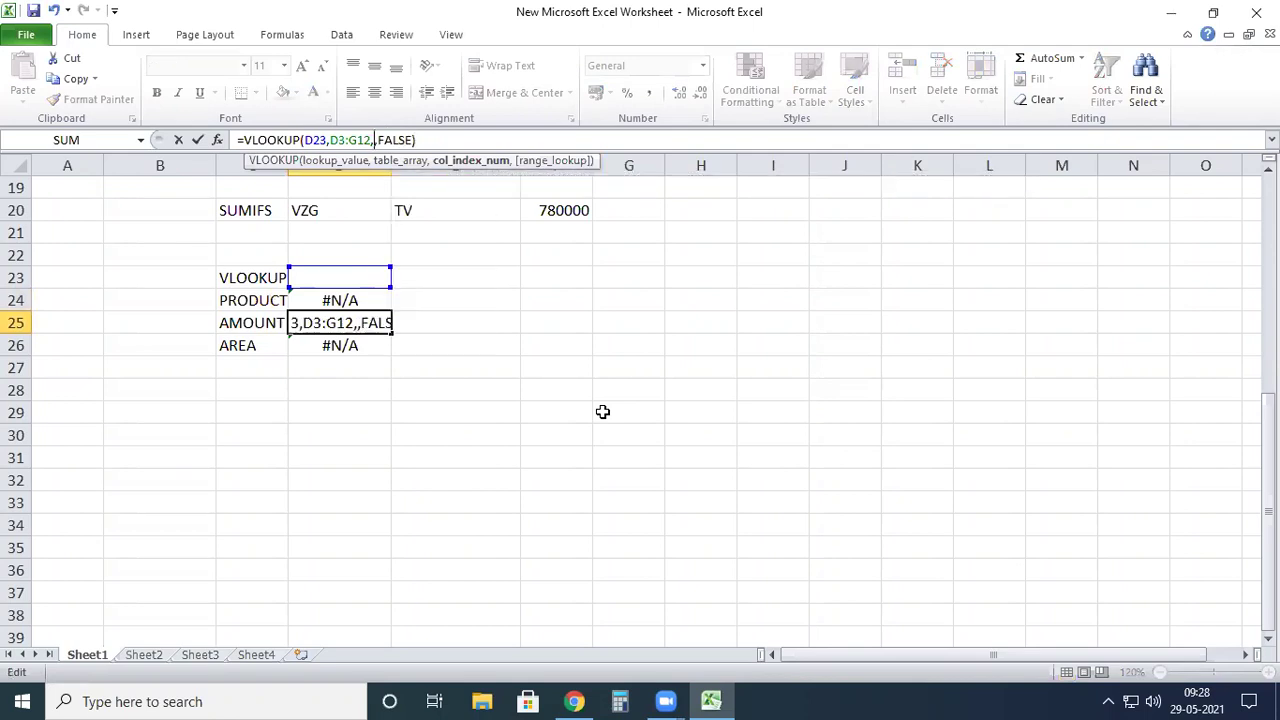
type("F3")
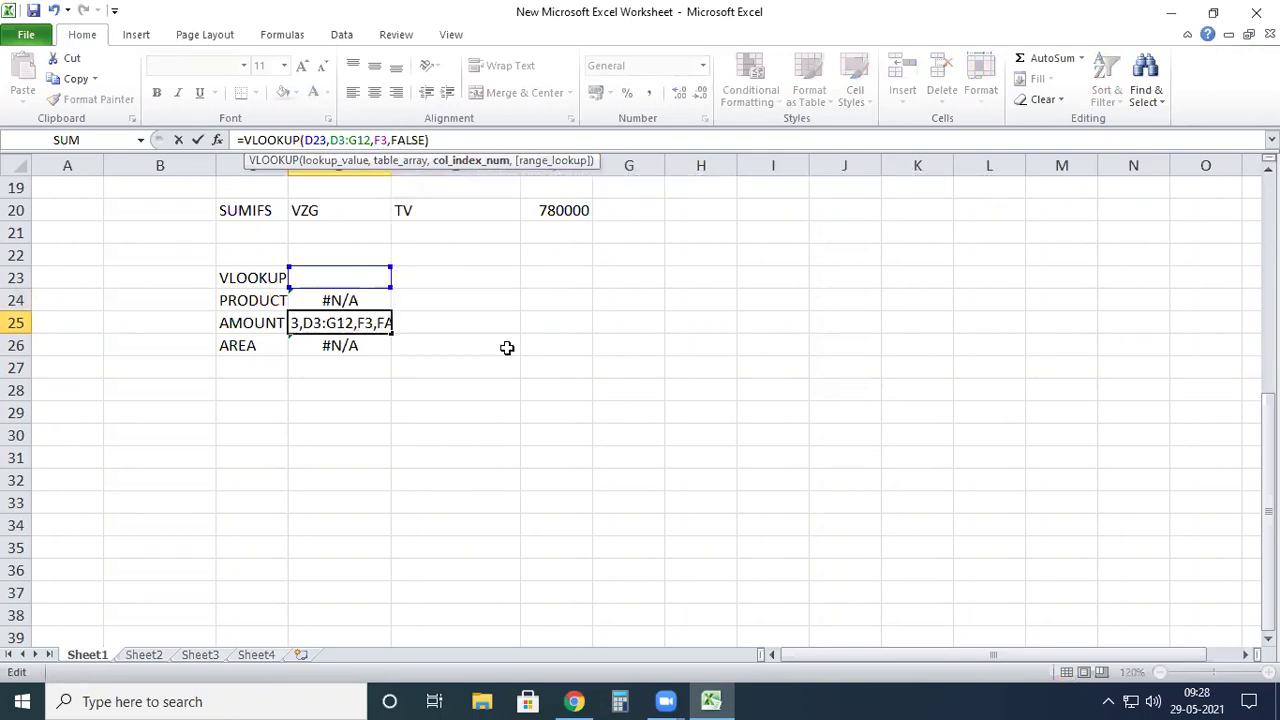
left_click(484, 347)
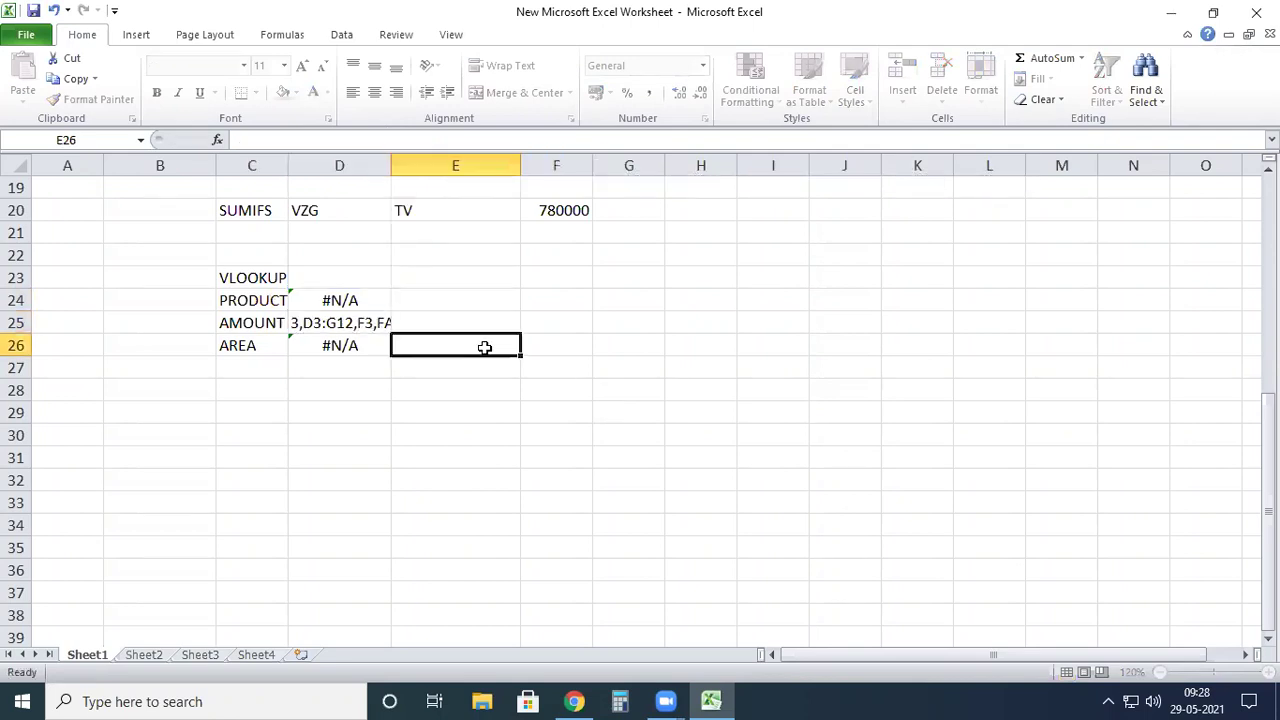
Step: Clear the copied VLOOKUP formula from cell D26 beside AREA
left_click(353, 341)
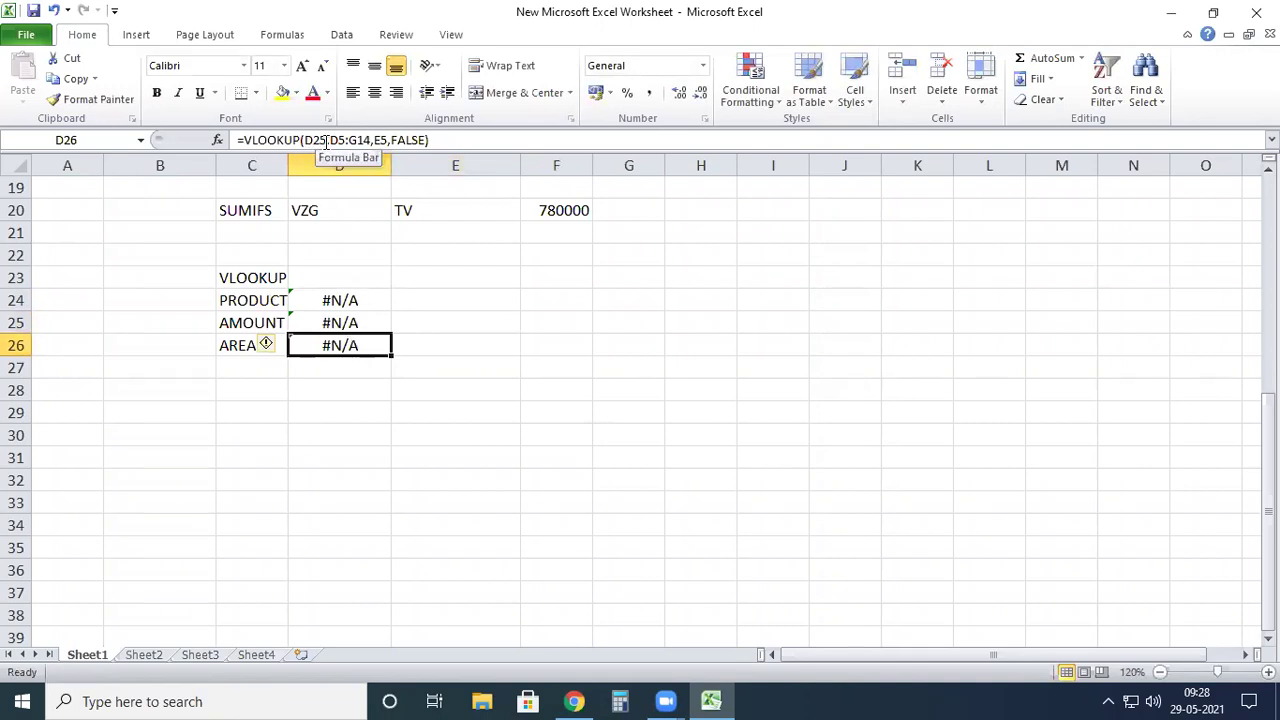
left_click(361, 281)
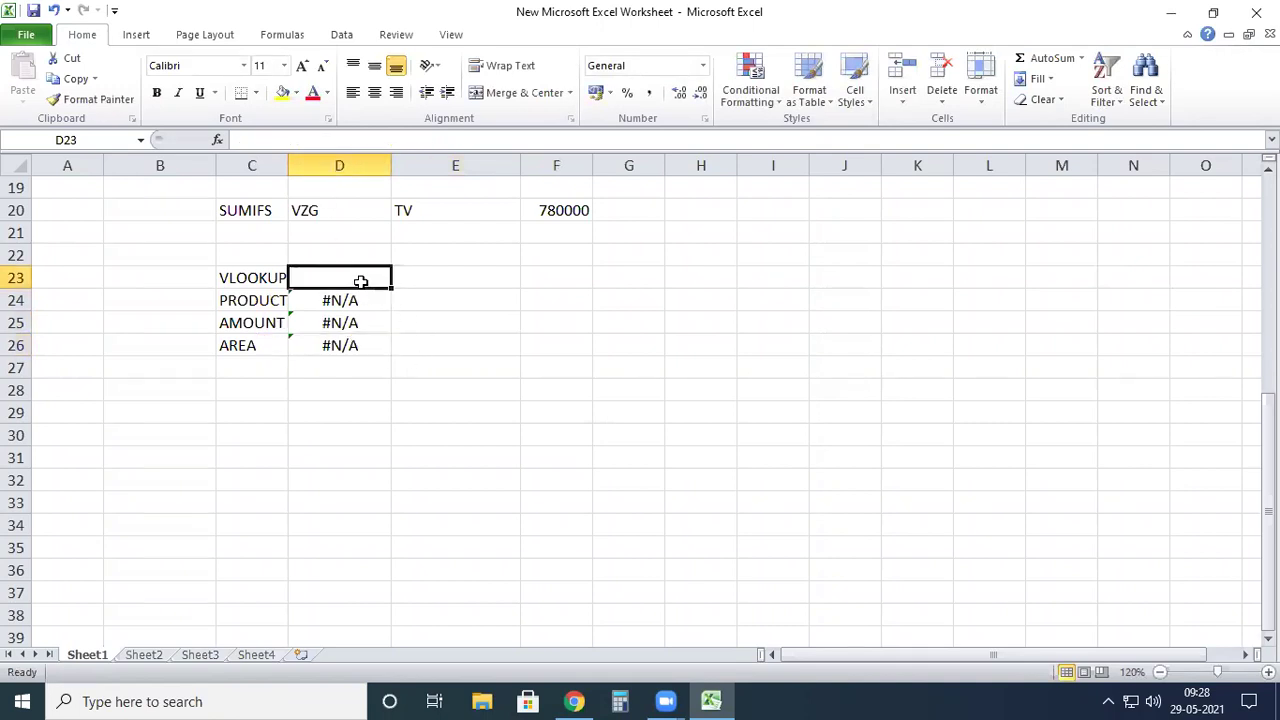
left_click(349, 346)
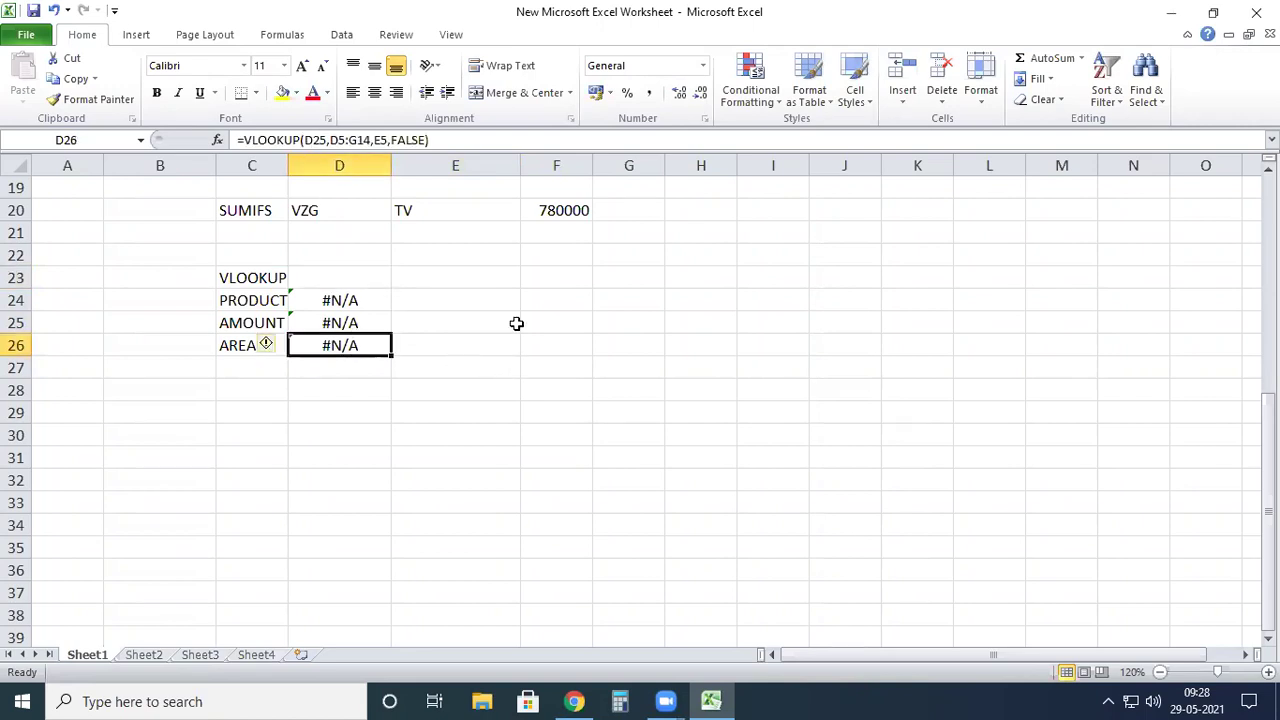
key("Delete")
left_click(524, 404)
left_click(318, 340)
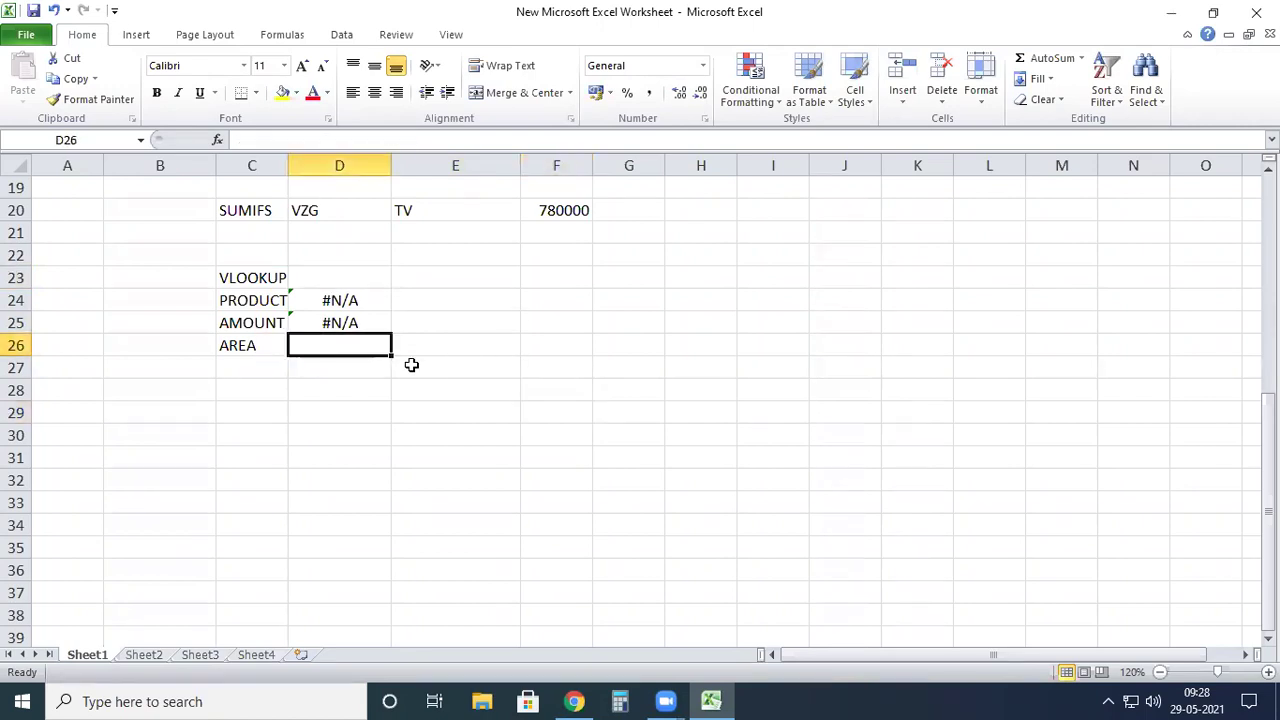
Step: Start a new VLOOKUP formula in cell D26 with cell D23 as the lookup value
type("=VLOO")
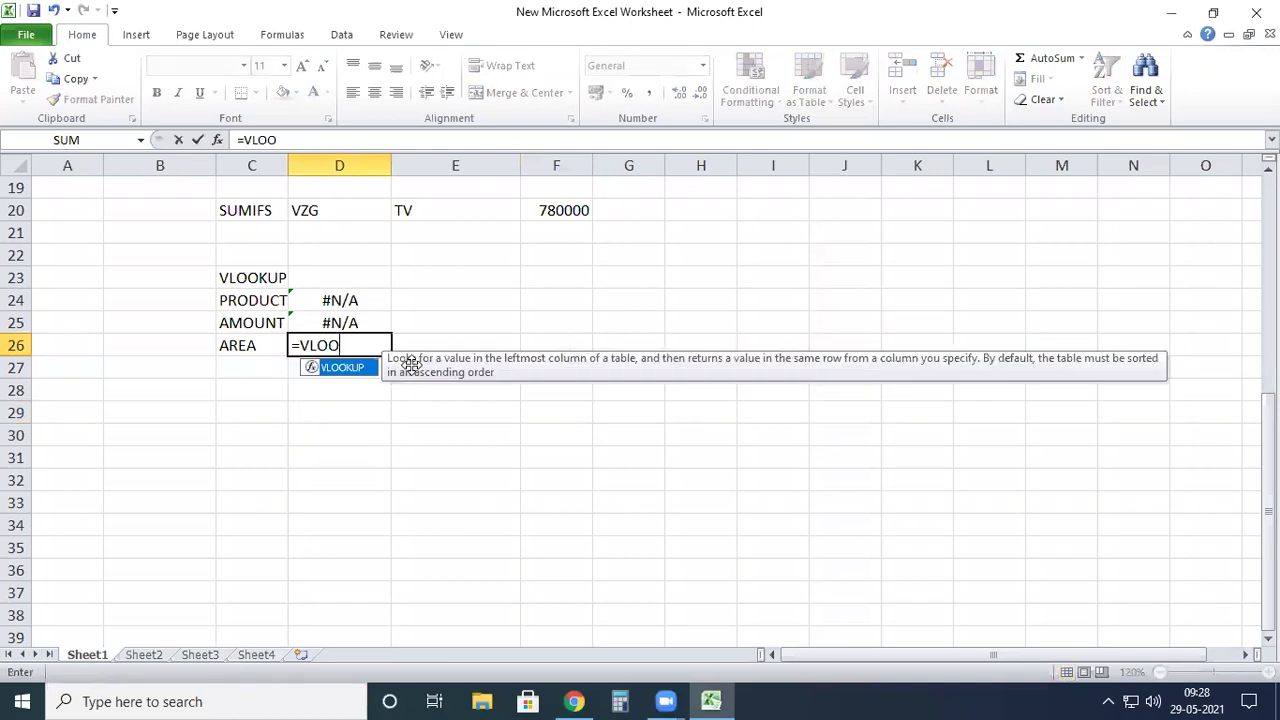
type("KUP(")
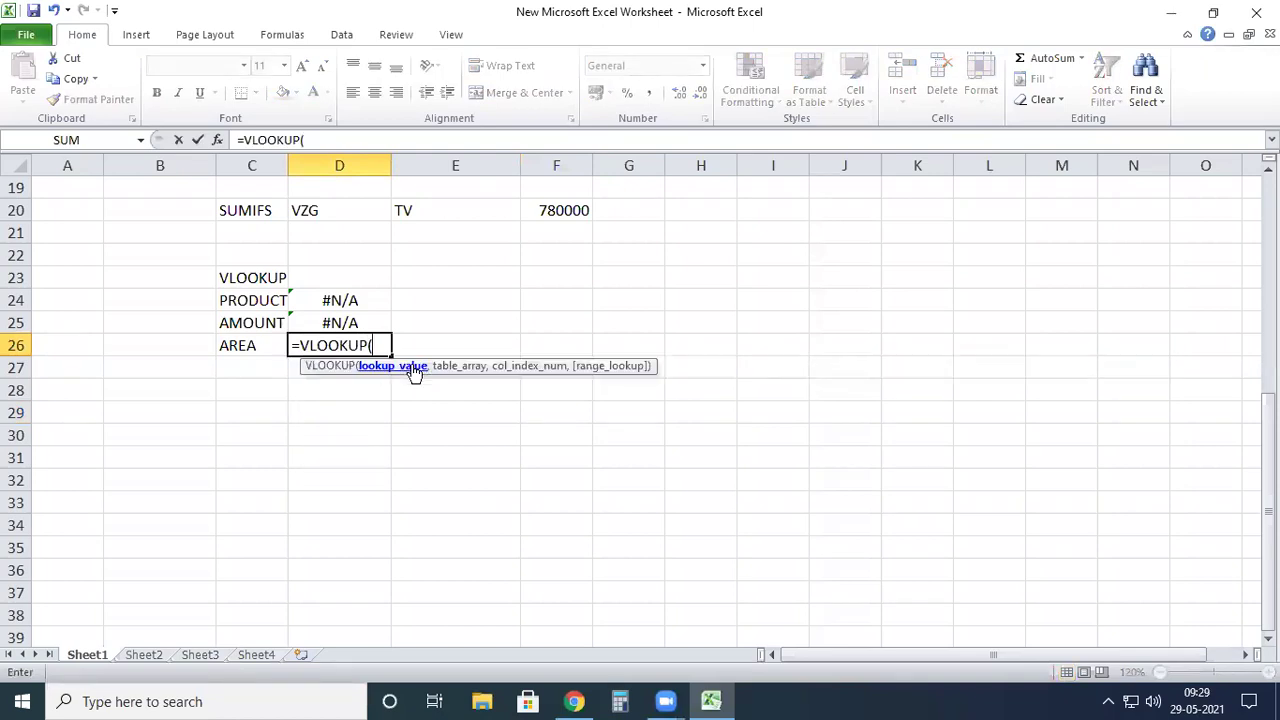
left_click(353, 277)
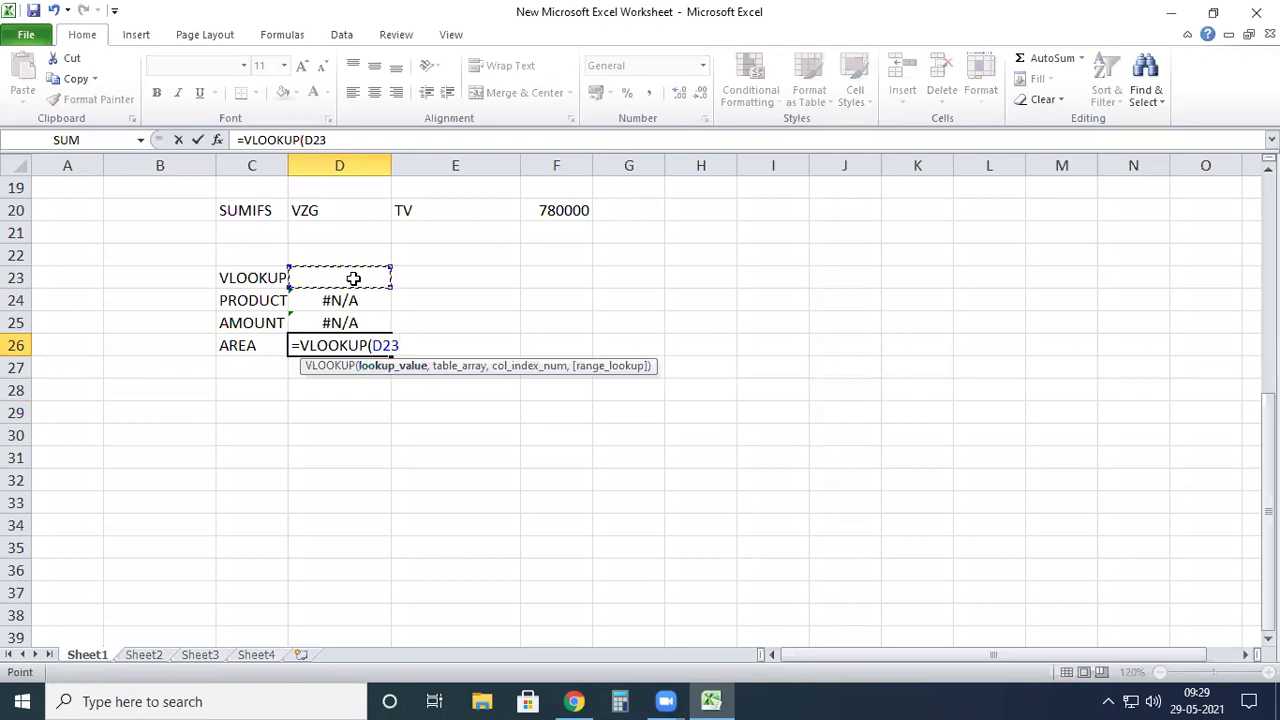
type(",")
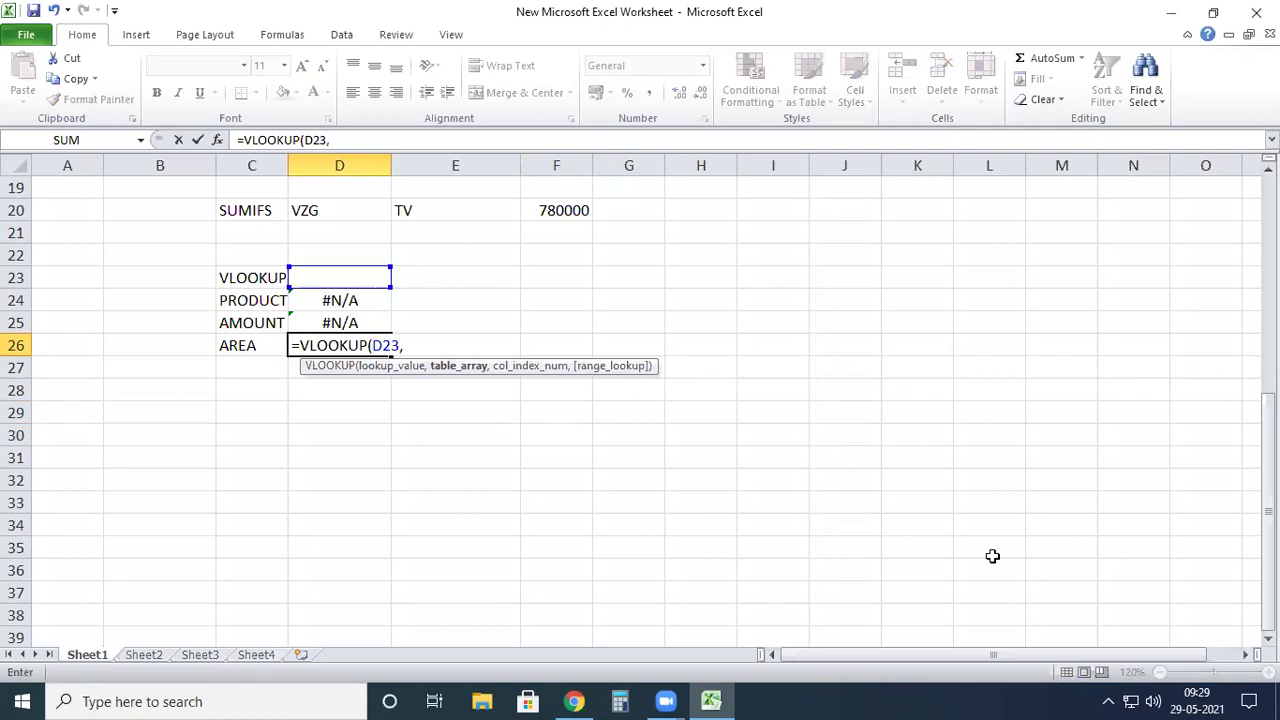
Step: Use the data range D3:G12 as the table array of the AREA formula
scroll(586, 366, "up", 6)
left_click_drag(365, 232, 617, 433)
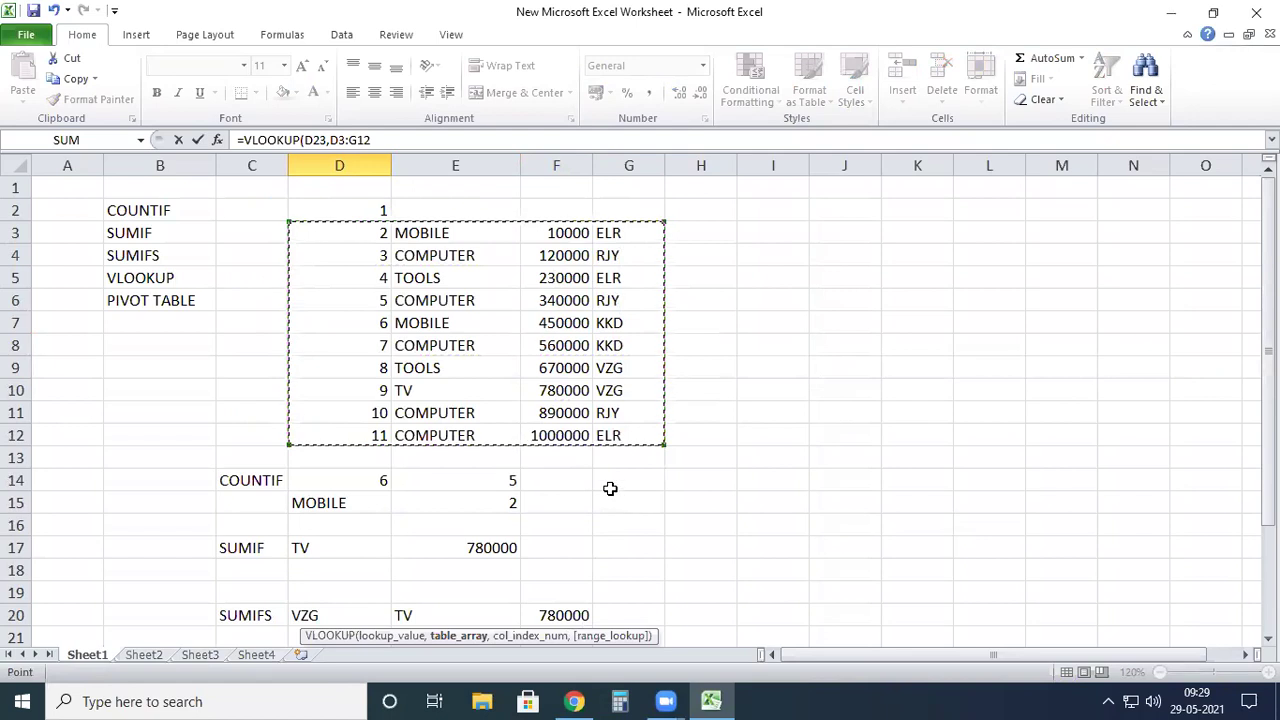
scroll(610, 488, "down", 6)
type(",")
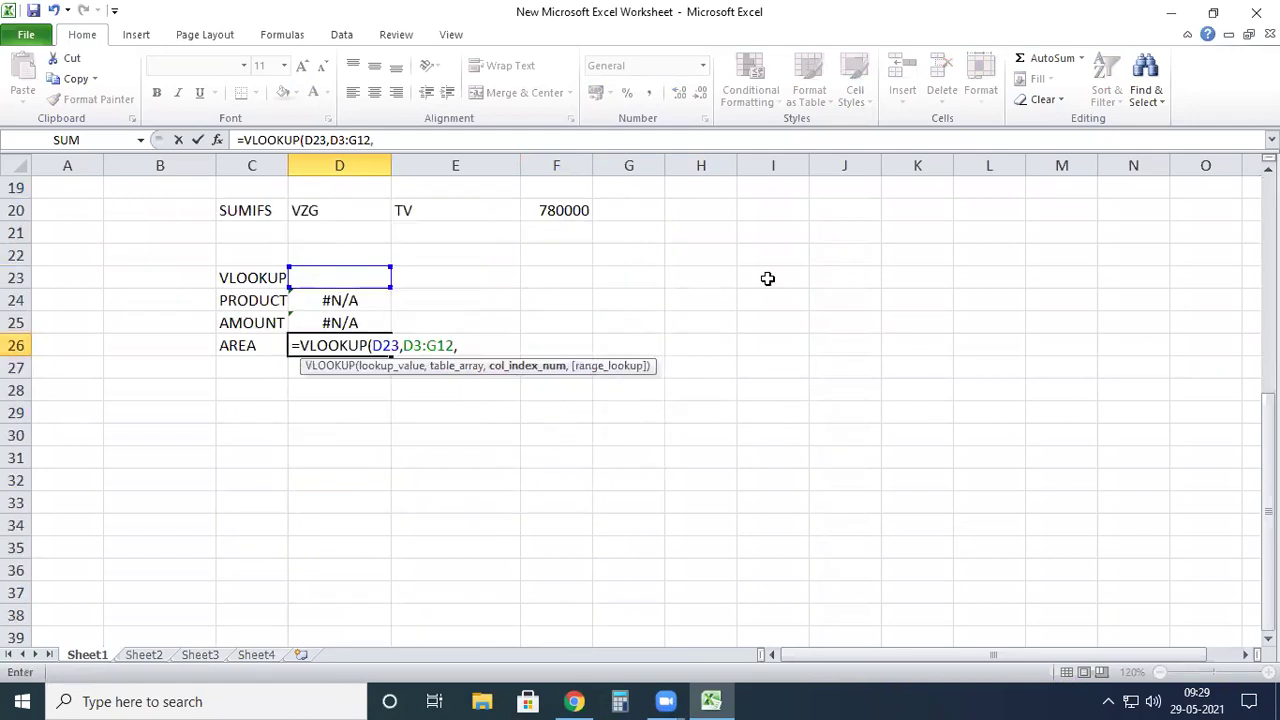
Step: Complete the AREA formula in cell D26 with G3 as the column index and FALSE for an exact match
scroll(762, 268, "up", 6)
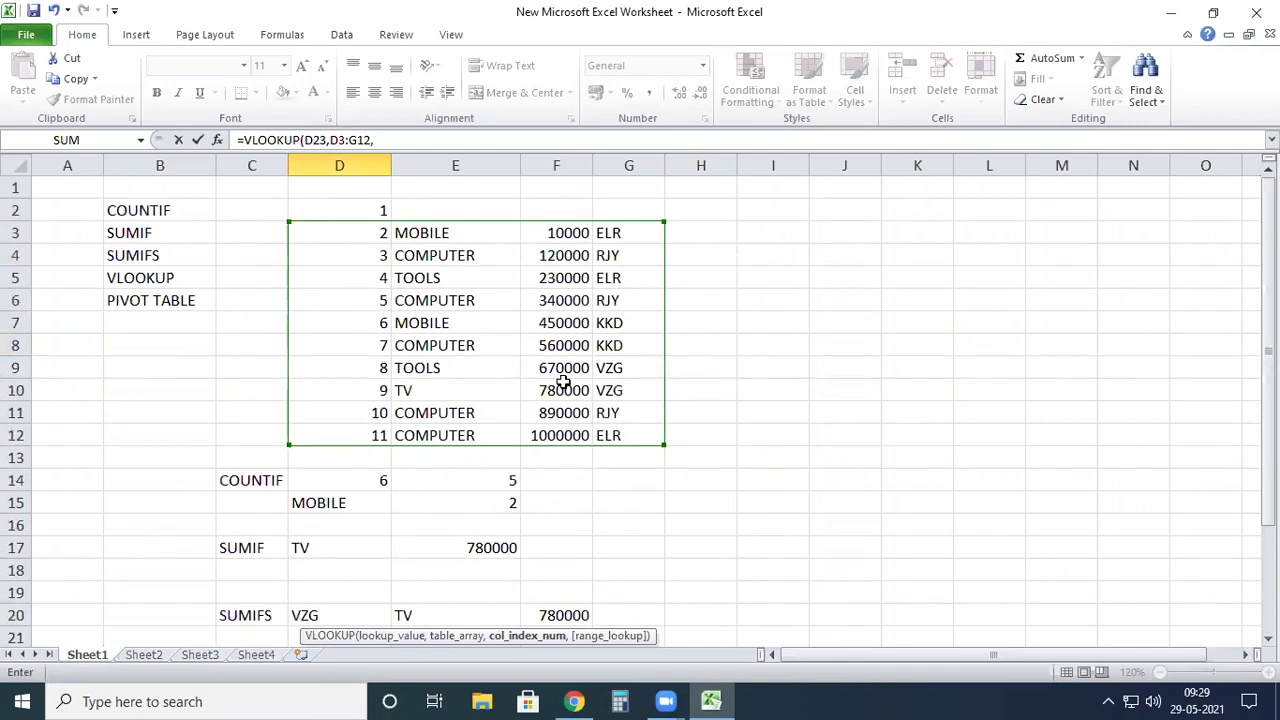
left_click(614, 233)
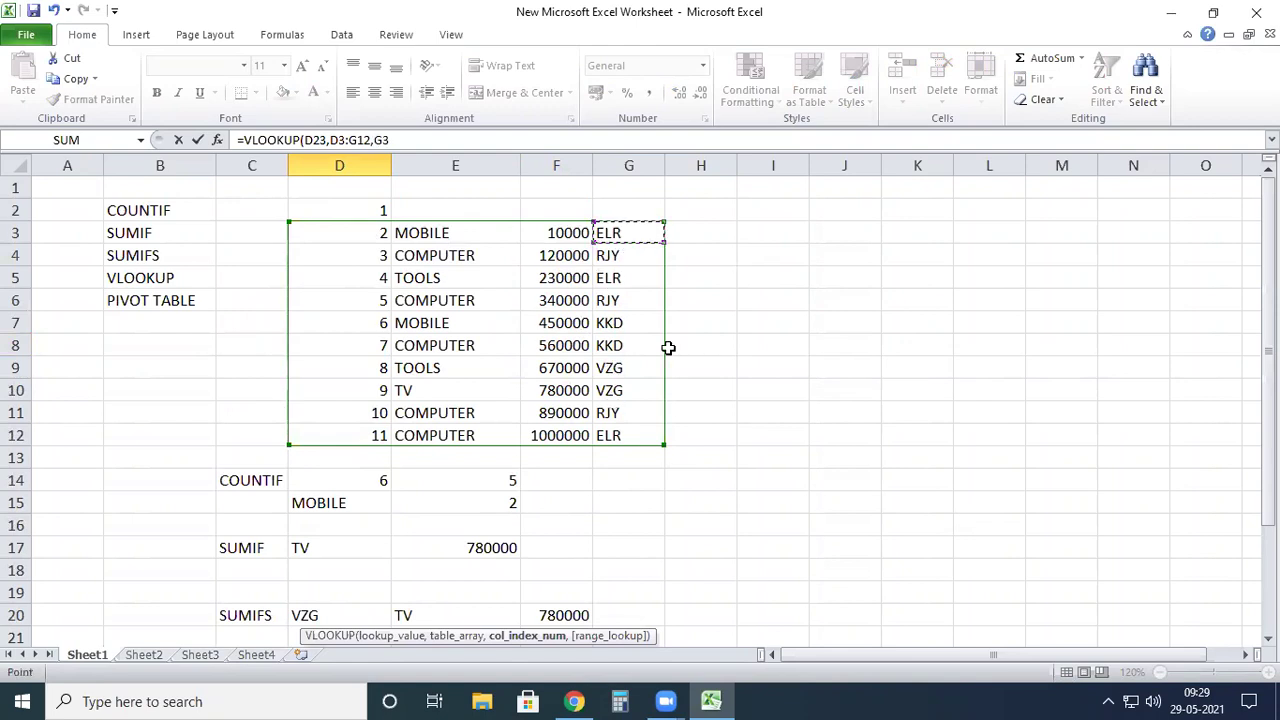
scroll(440, 412, "down", 6)
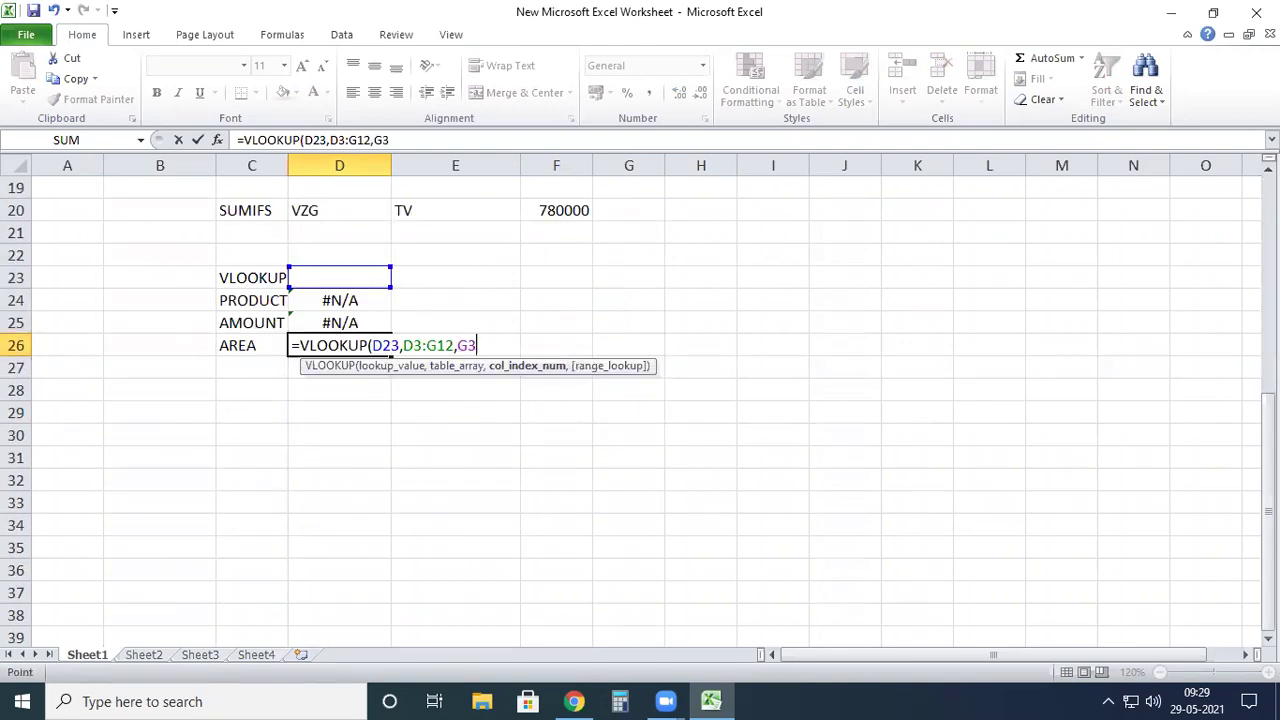
type(",FA")
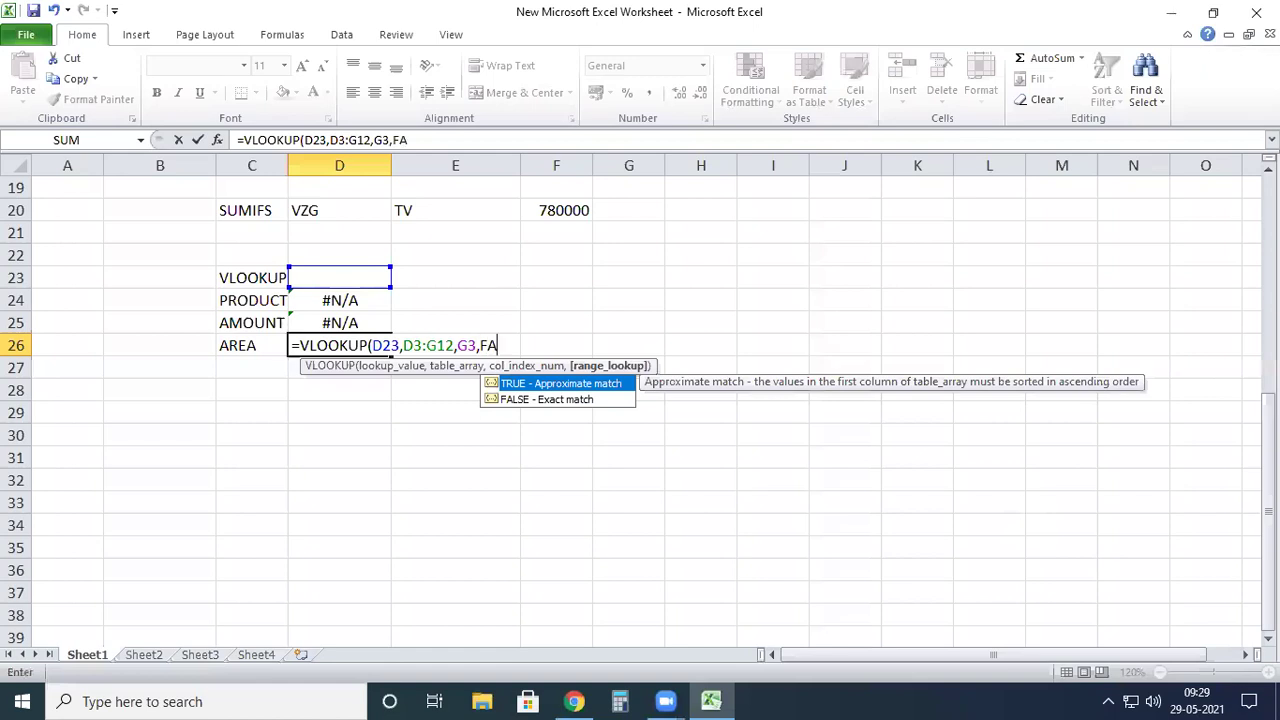
type("LSE)")
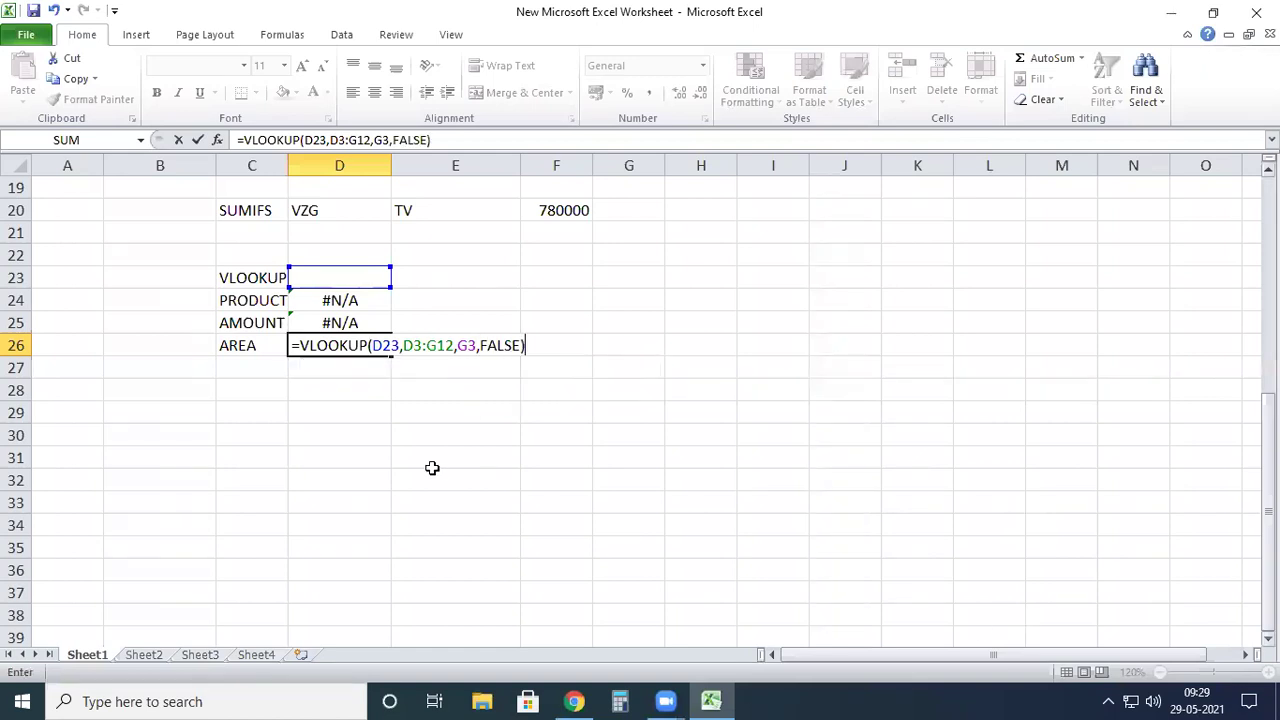
left_click(437, 462)
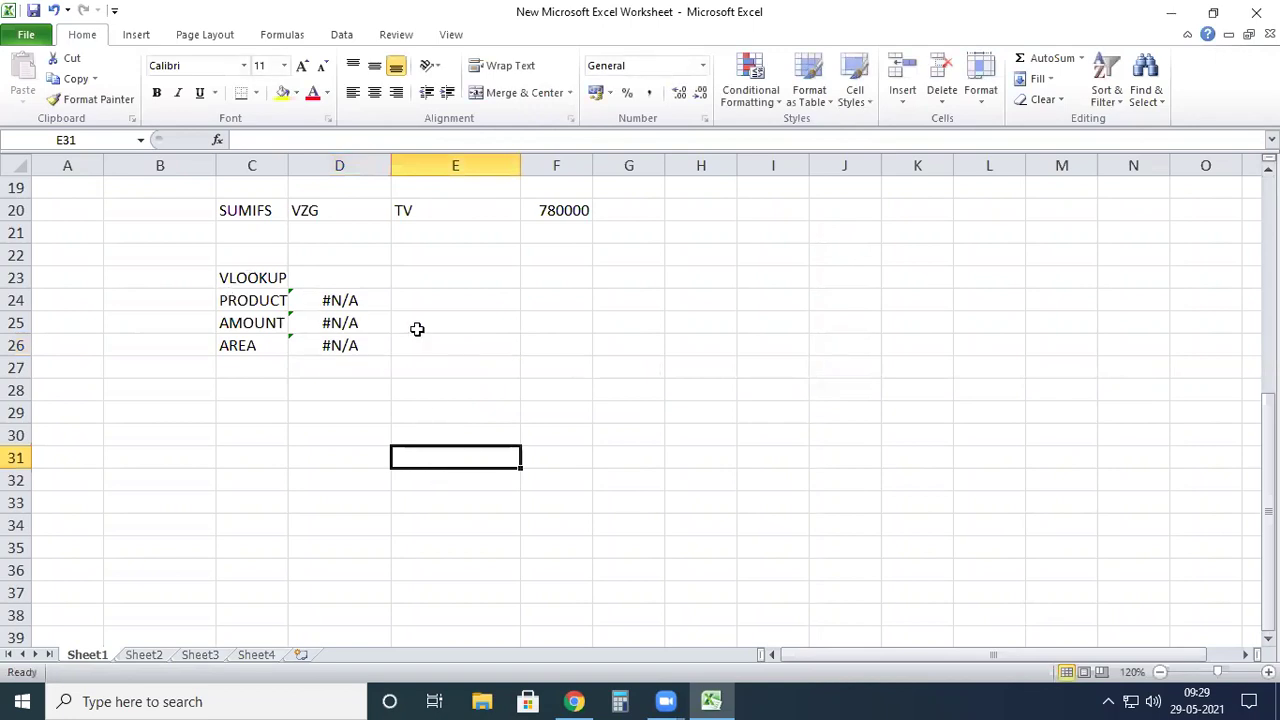
Step: Enter 2 as the lookup value in cell D23 beside VLOOKUP
left_click(366, 278)
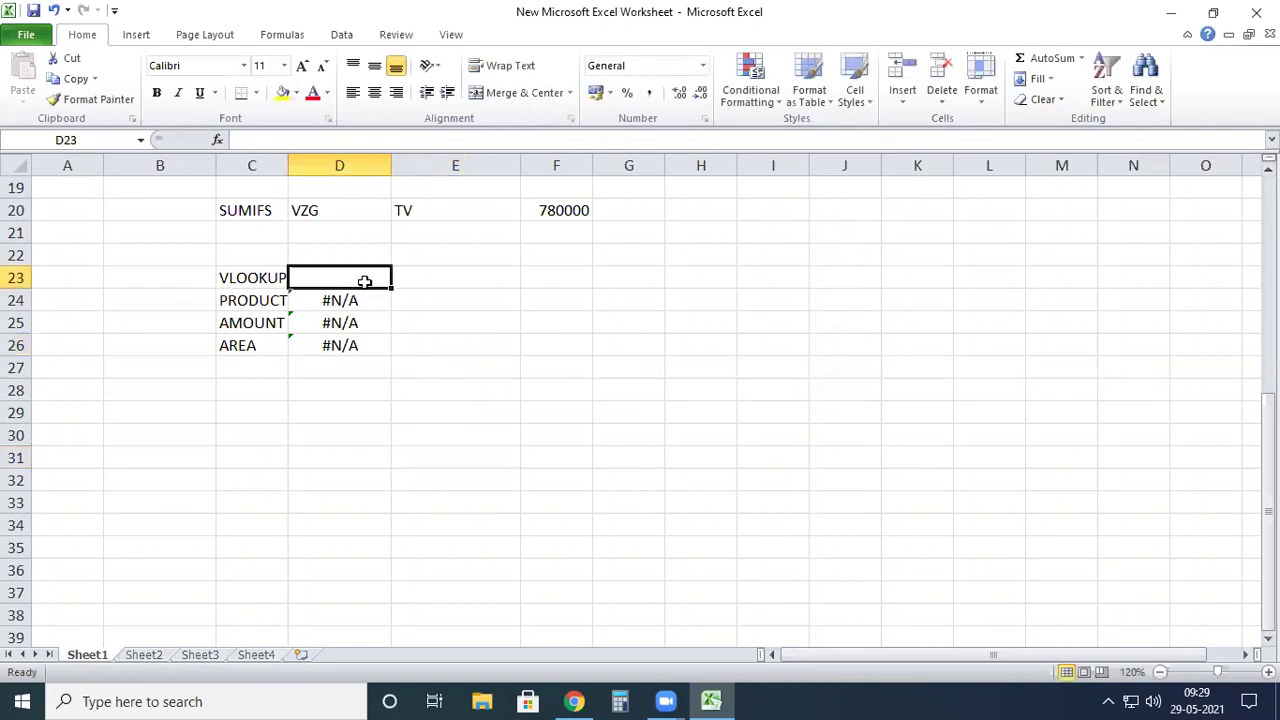
type("2")
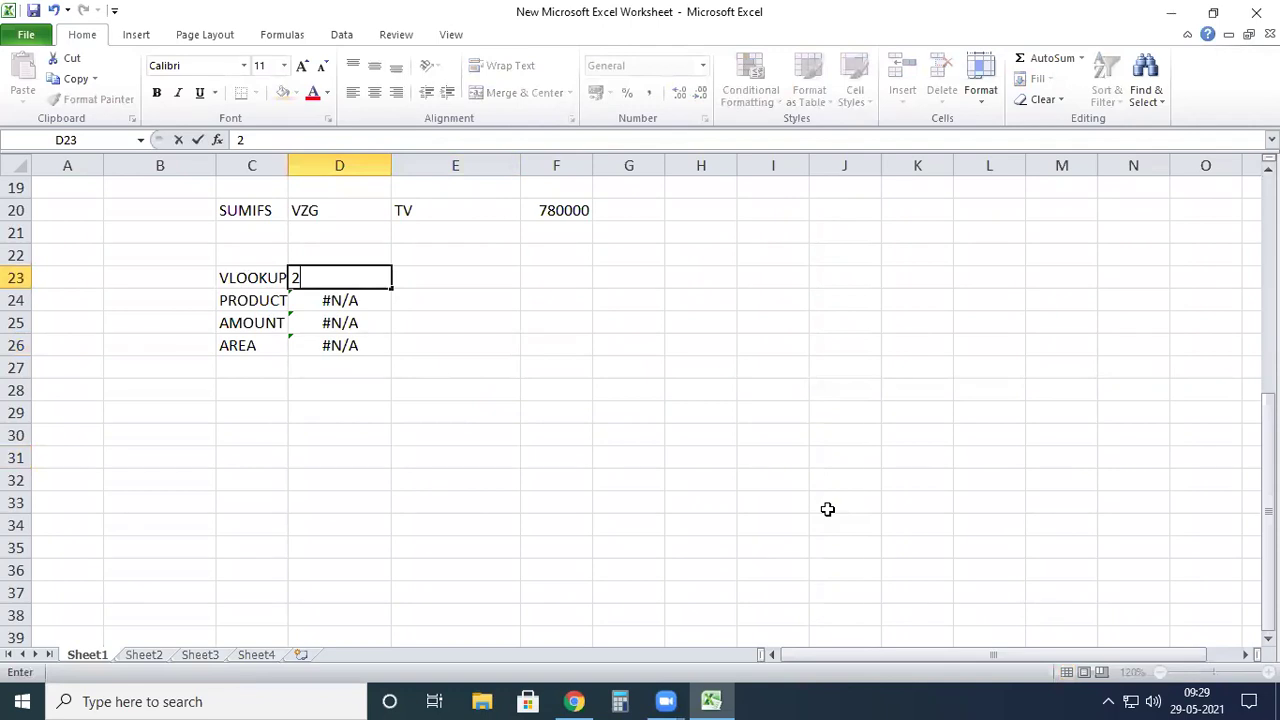
key("Return")
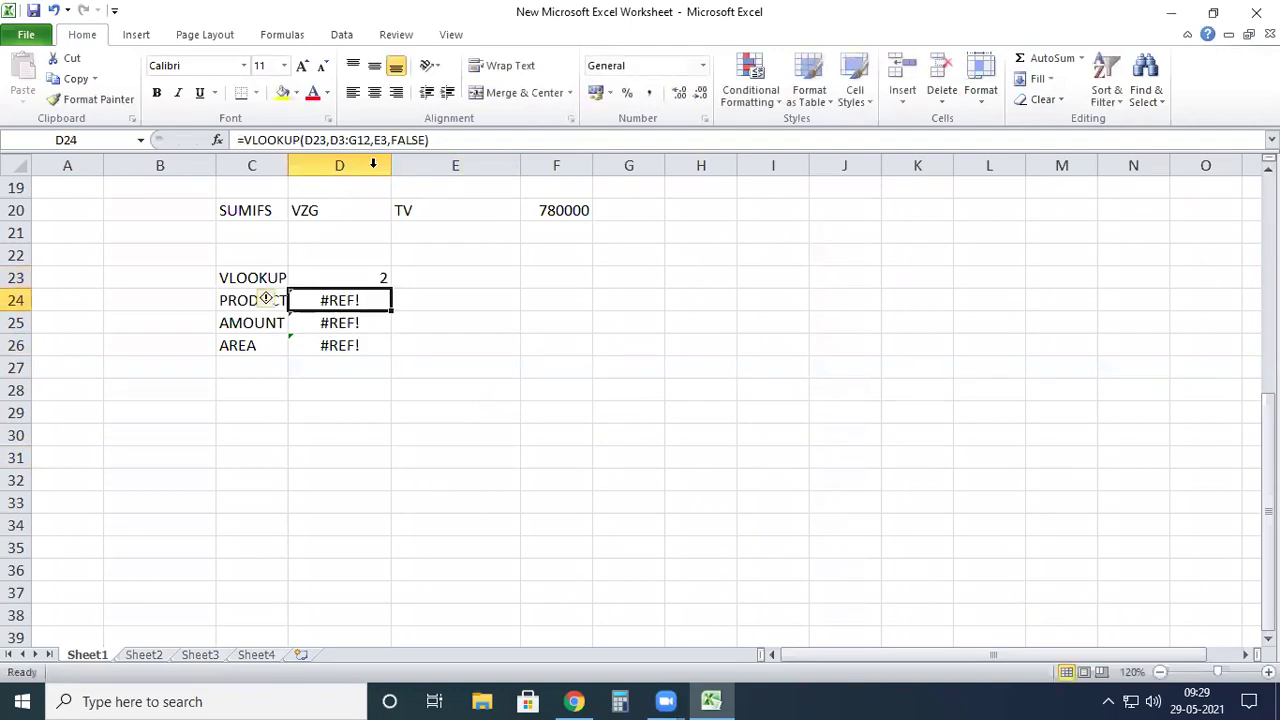
Step: Widen column D slightly
left_click_drag(390, 168, 399, 168)
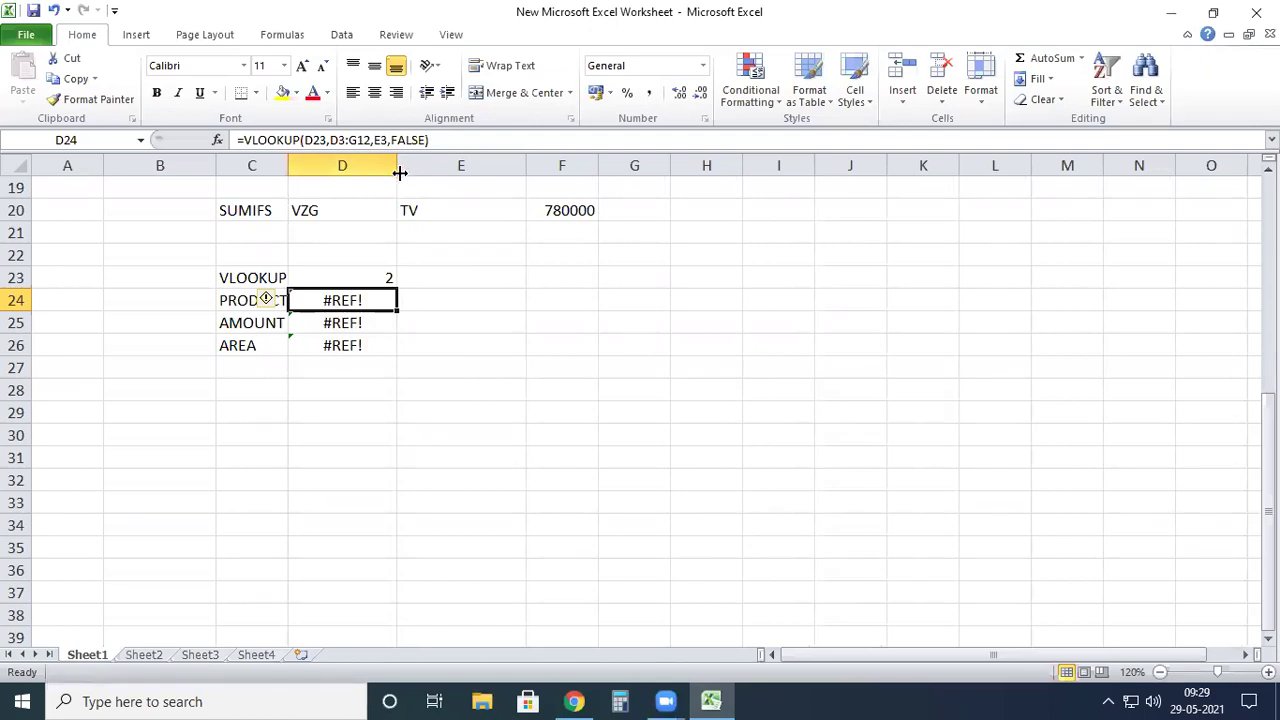
left_click_drag(399, 172, 406, 171)
left_click(460, 277)
left_click(340, 278)
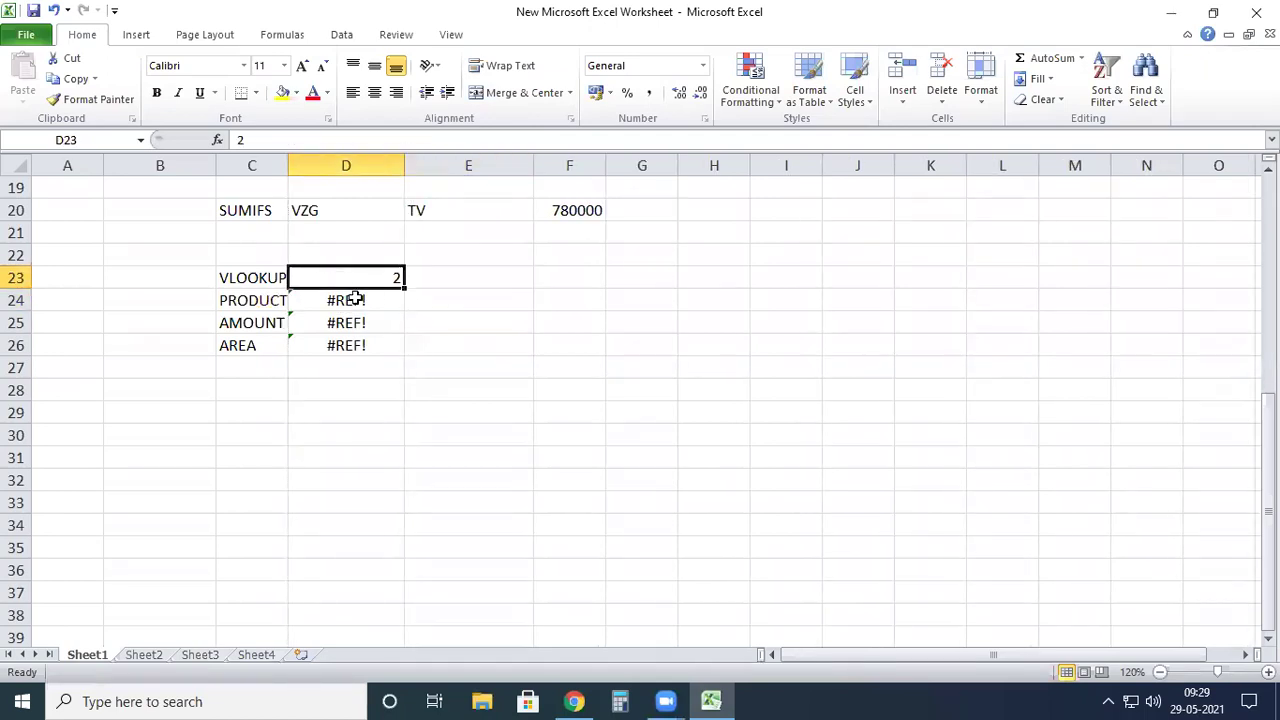
Step: Check the PRODUCT formula and its lookup value in D23 against the first row of the lookup range, D3 to G3
left_click(356, 301)
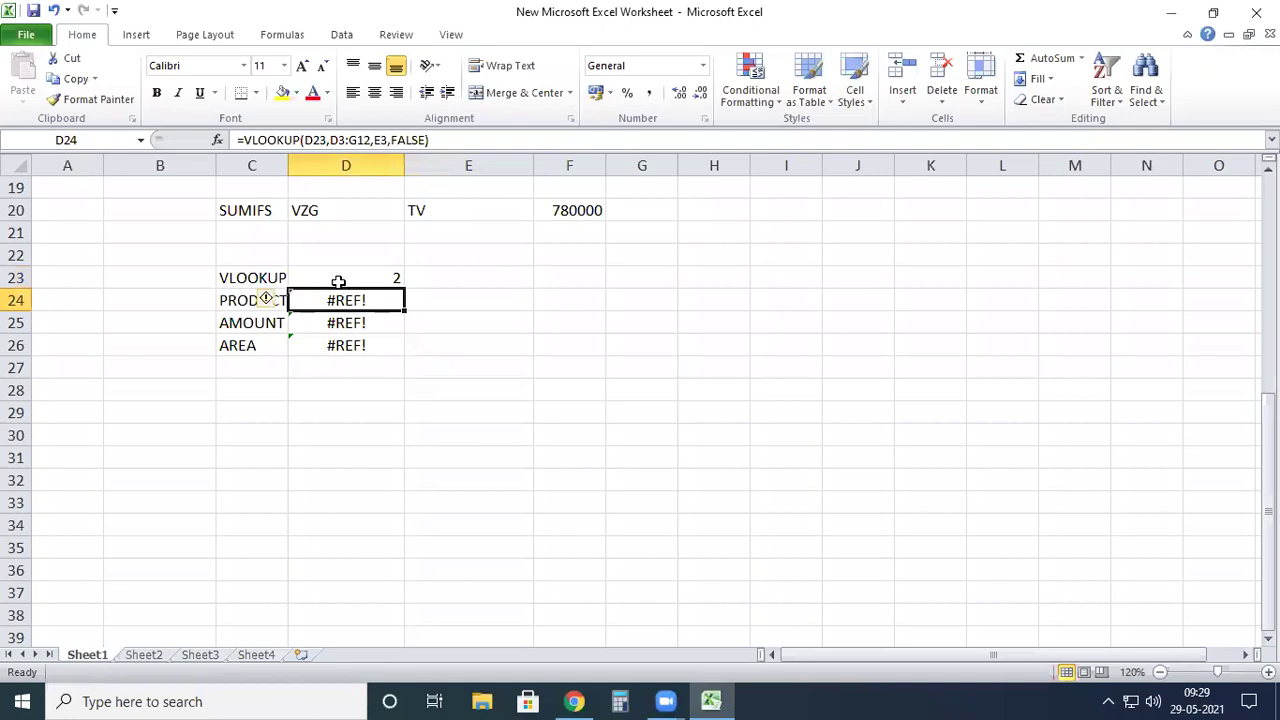
left_click(342, 280)
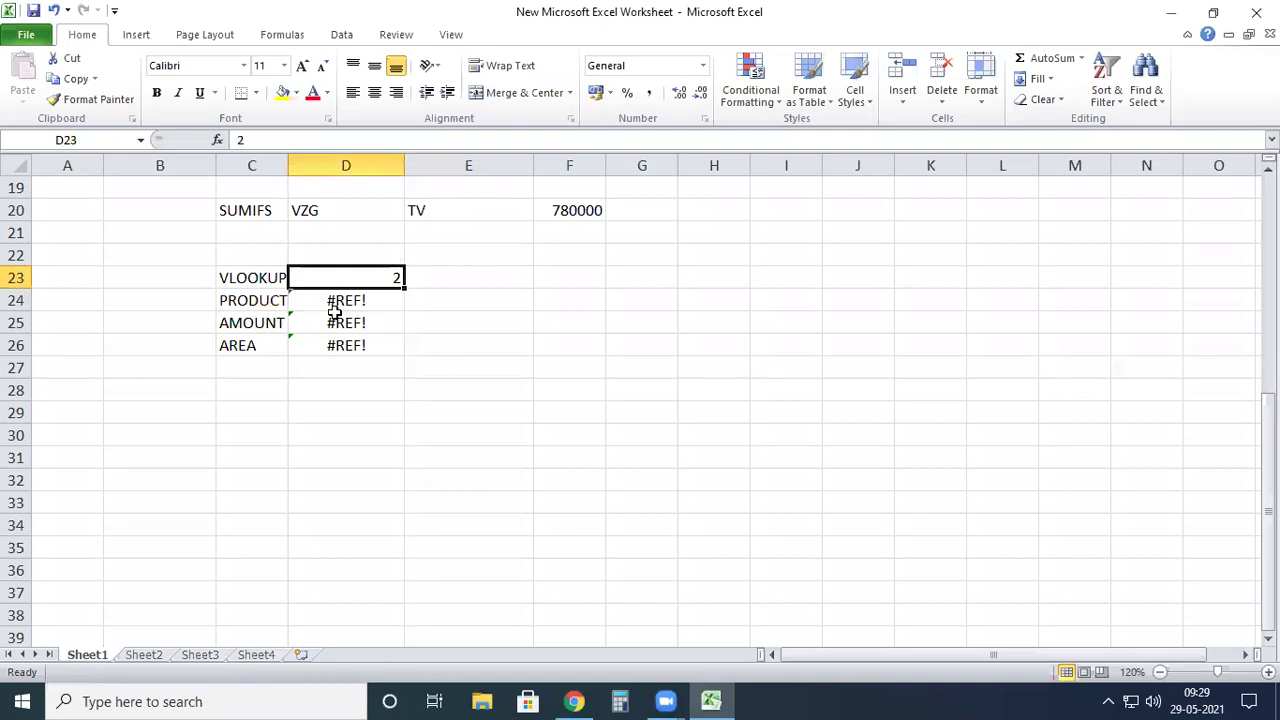
left_click(336, 317)
left_click(340, 300)
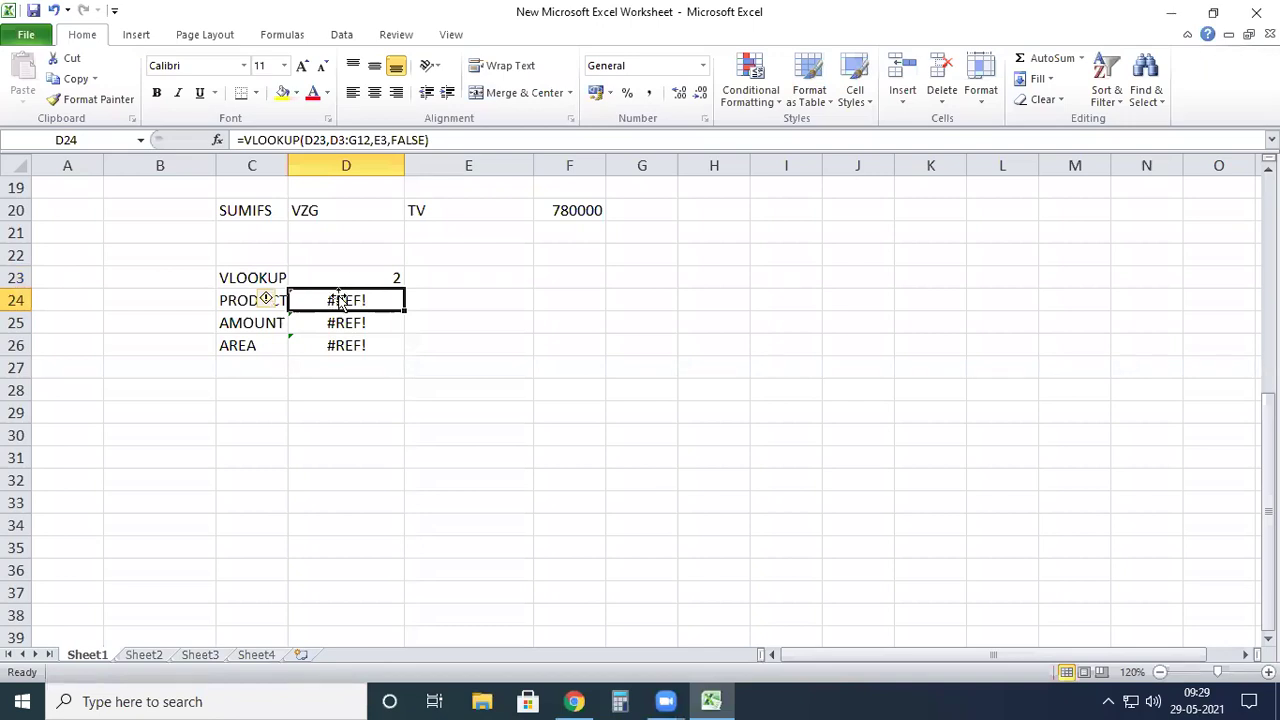
left_click(359, 277)
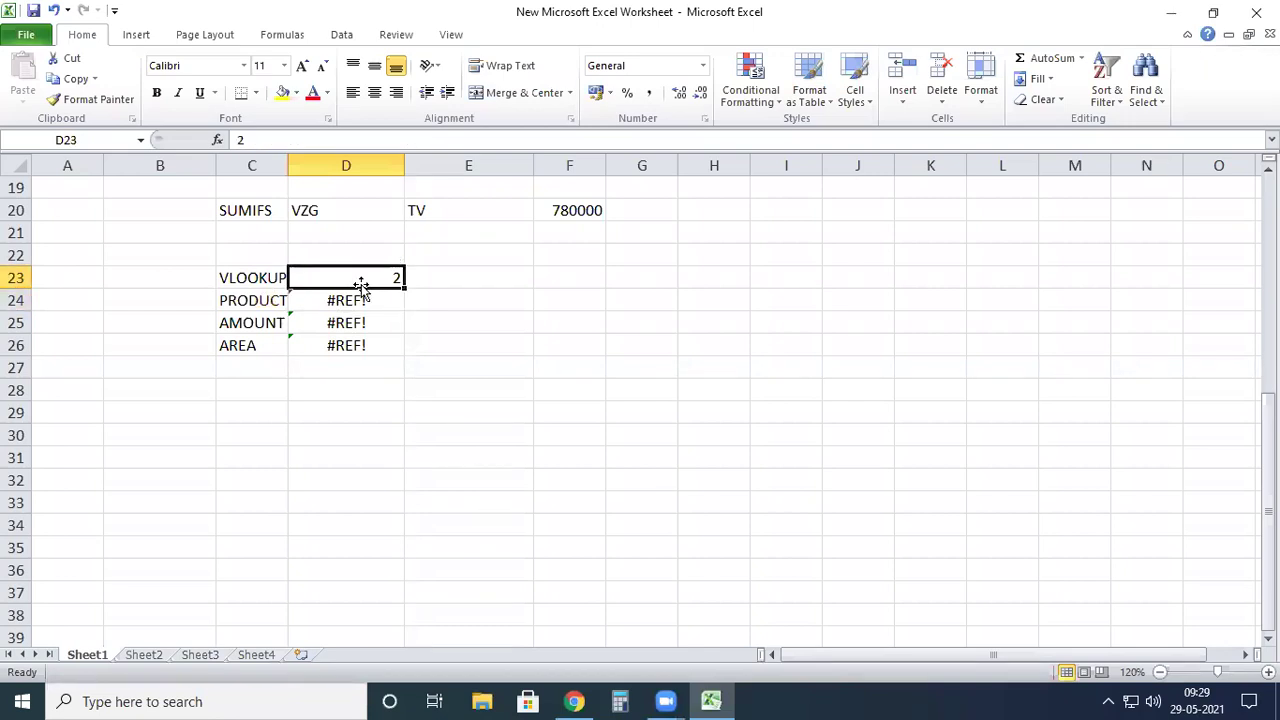
scroll(363, 286, "up", 6)
left_click(359, 229)
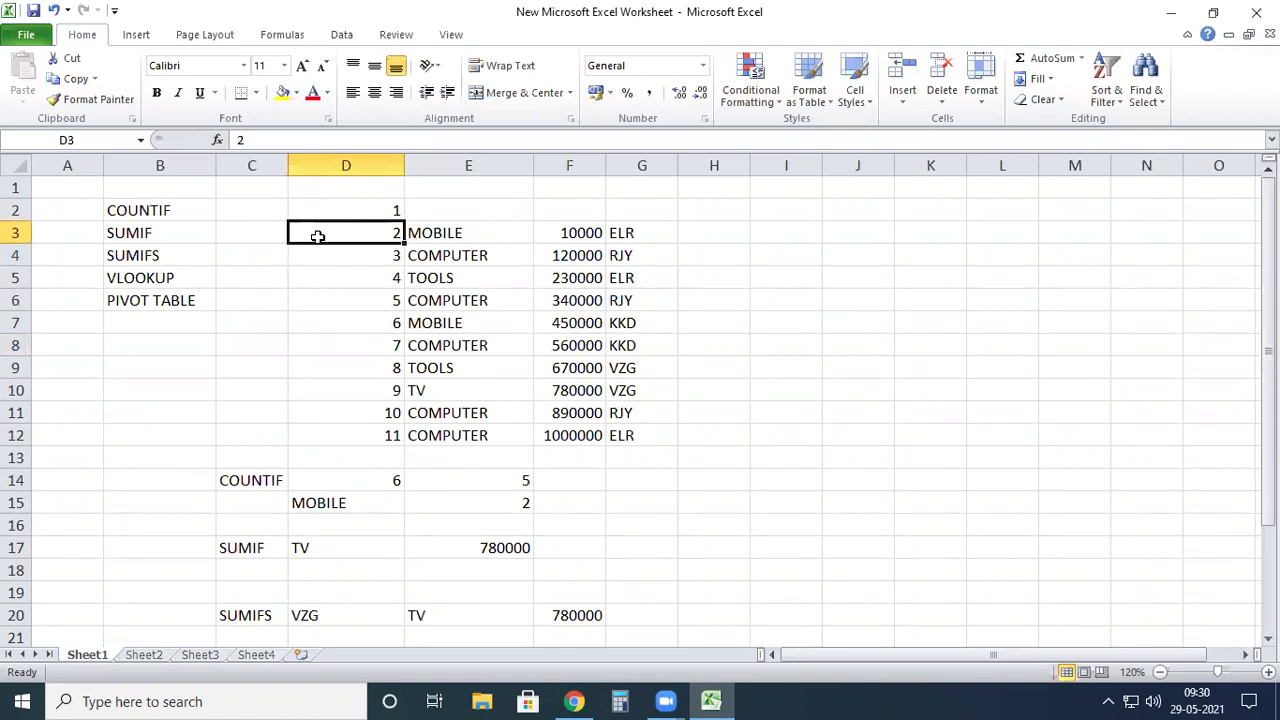
left_click(456, 235)
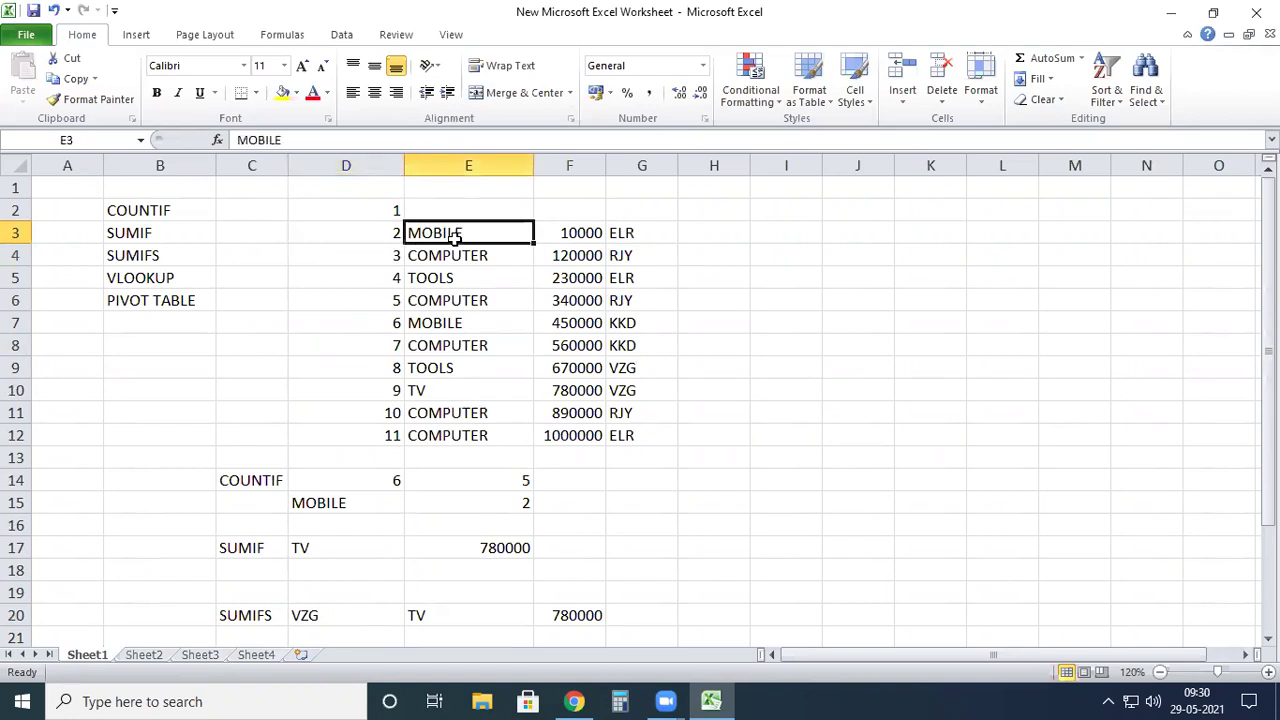
left_click(325, 244)
left_click(492, 236)
left_click(583, 238)
left_click(623, 238)
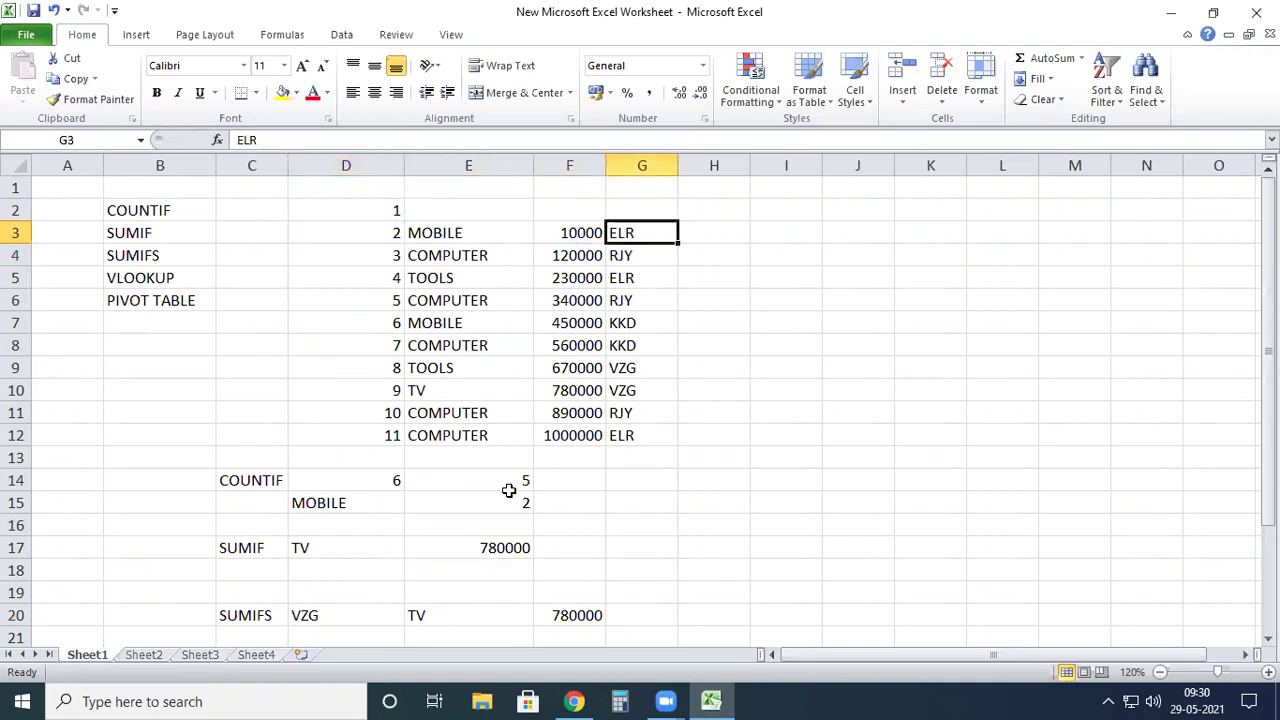
scroll(507, 470, "down", 6)
left_click(356, 301)
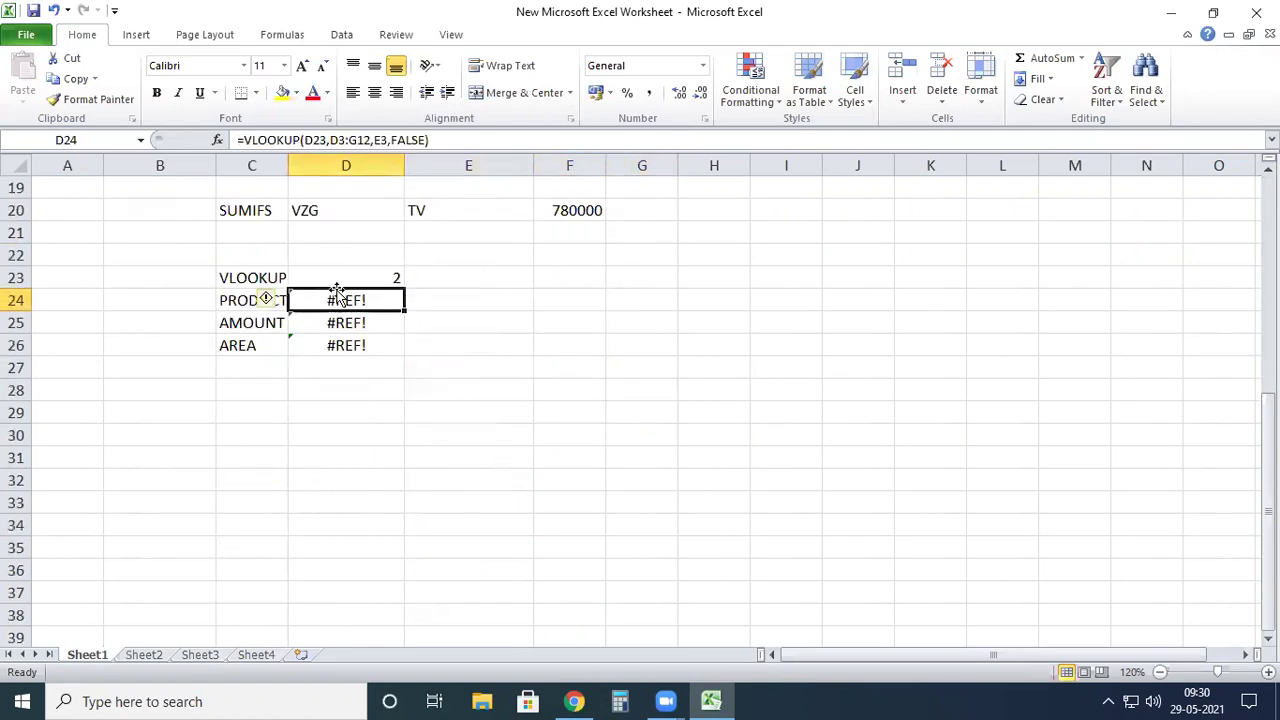
left_click(338, 273)
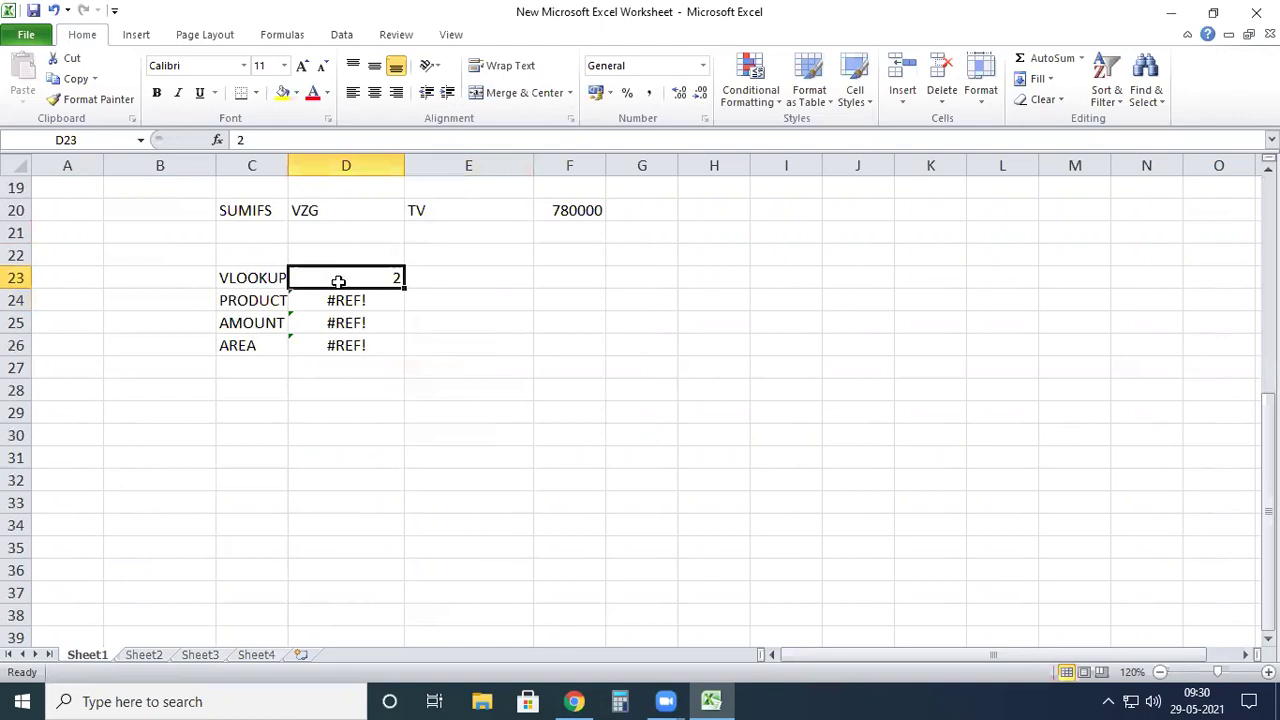
left_click(338, 298)
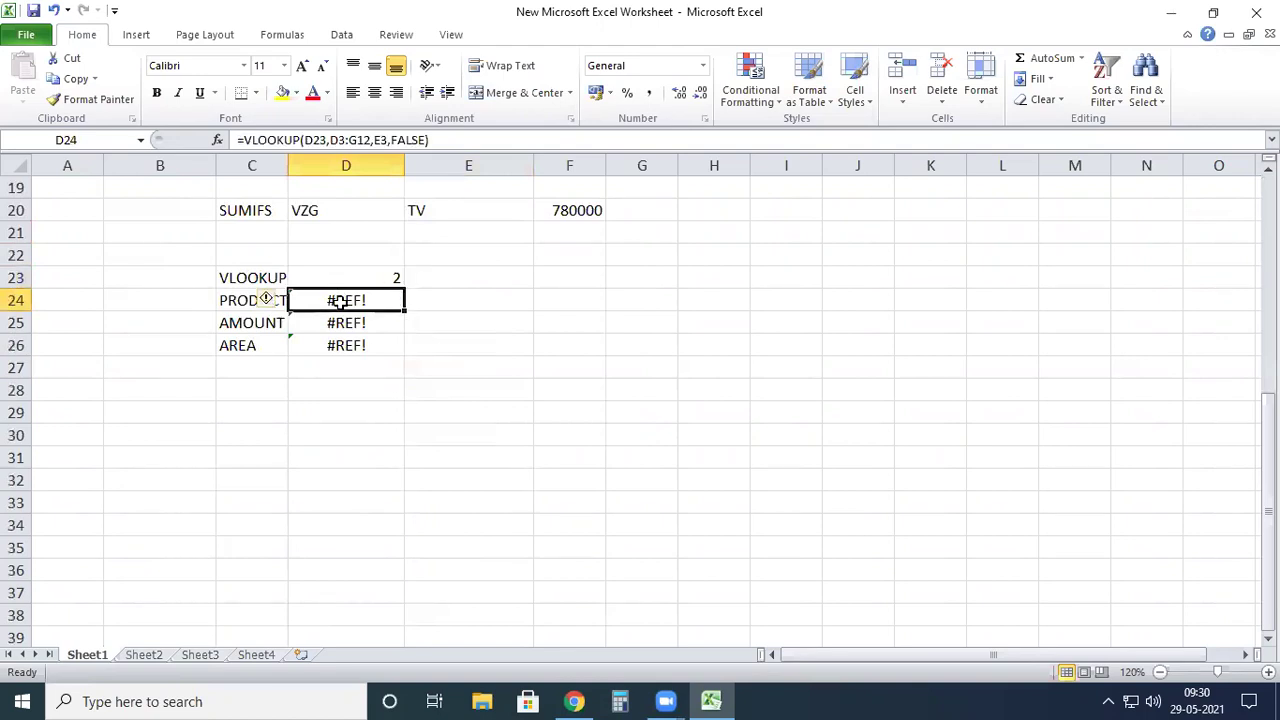
left_click(330, 140)
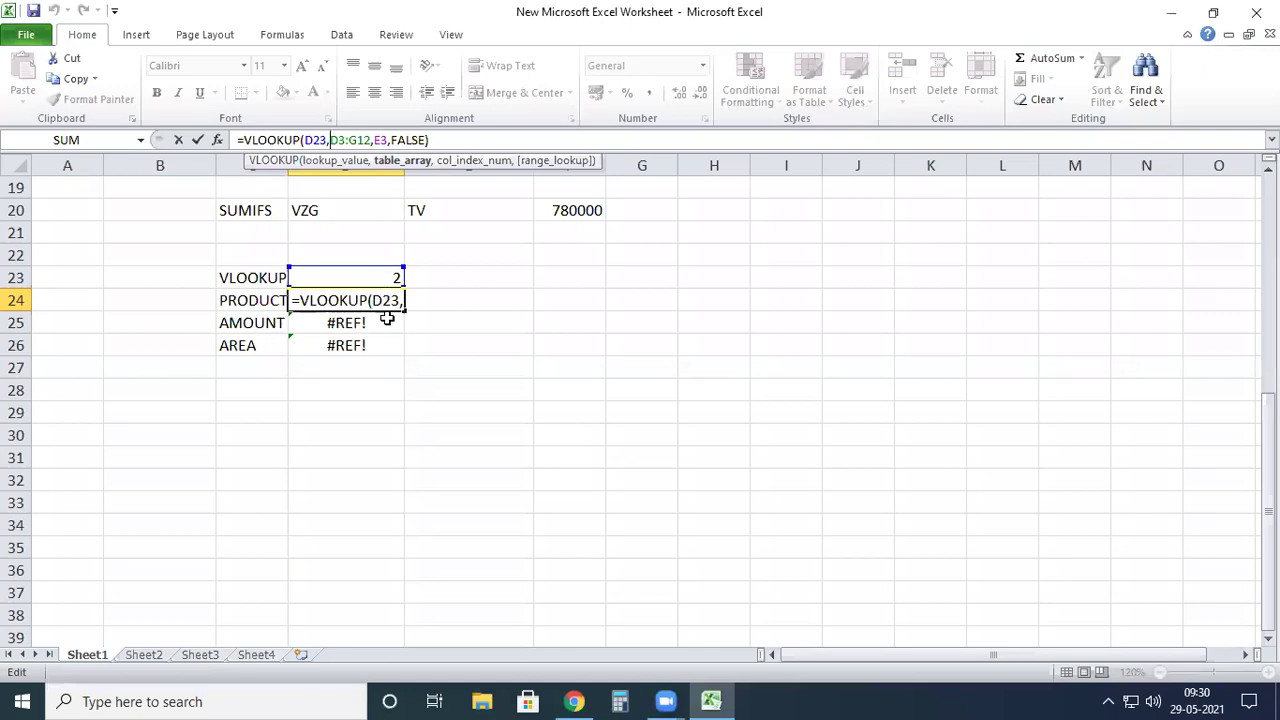
left_click(388, 323)
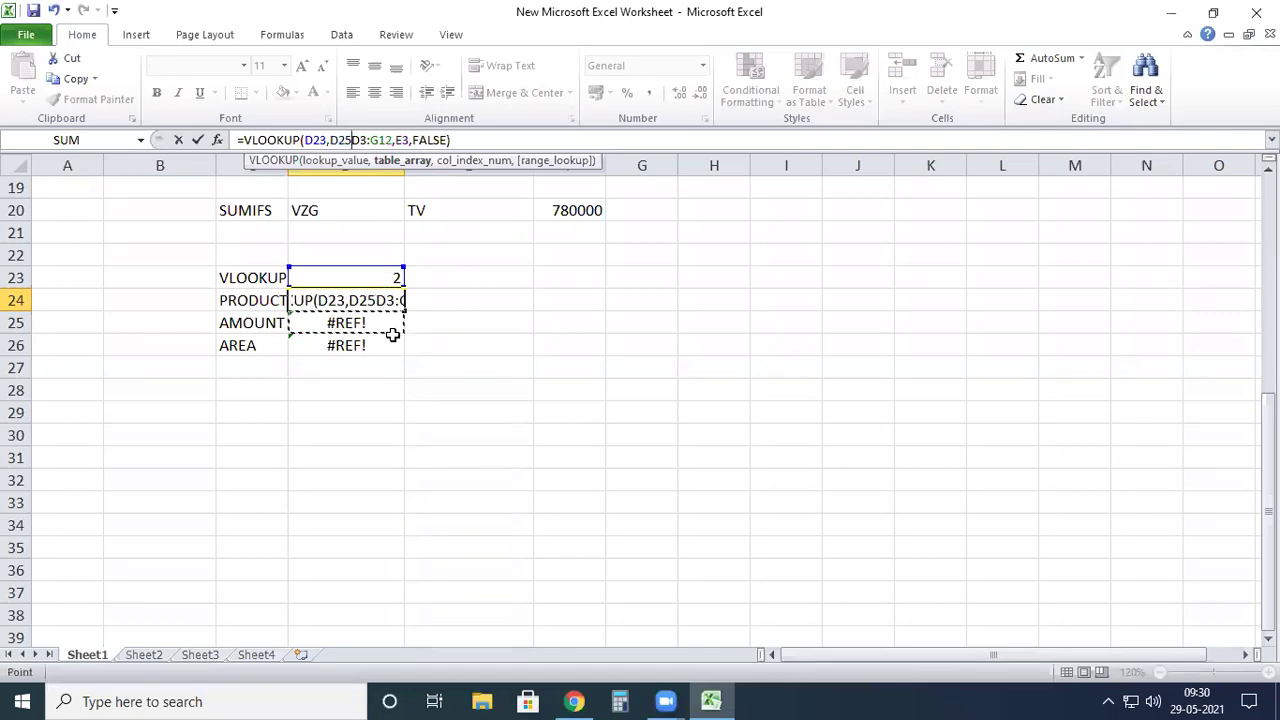
key("BackSpace")
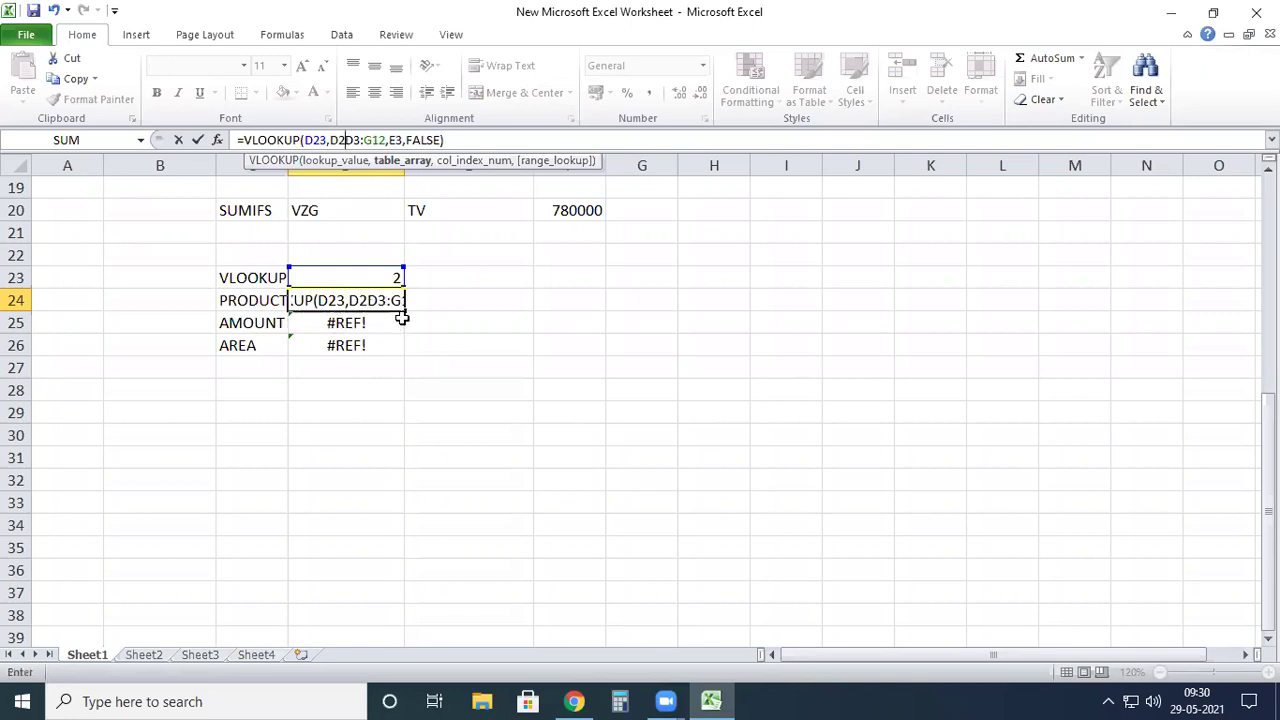
key("BackSpace")
key("BackSpace")
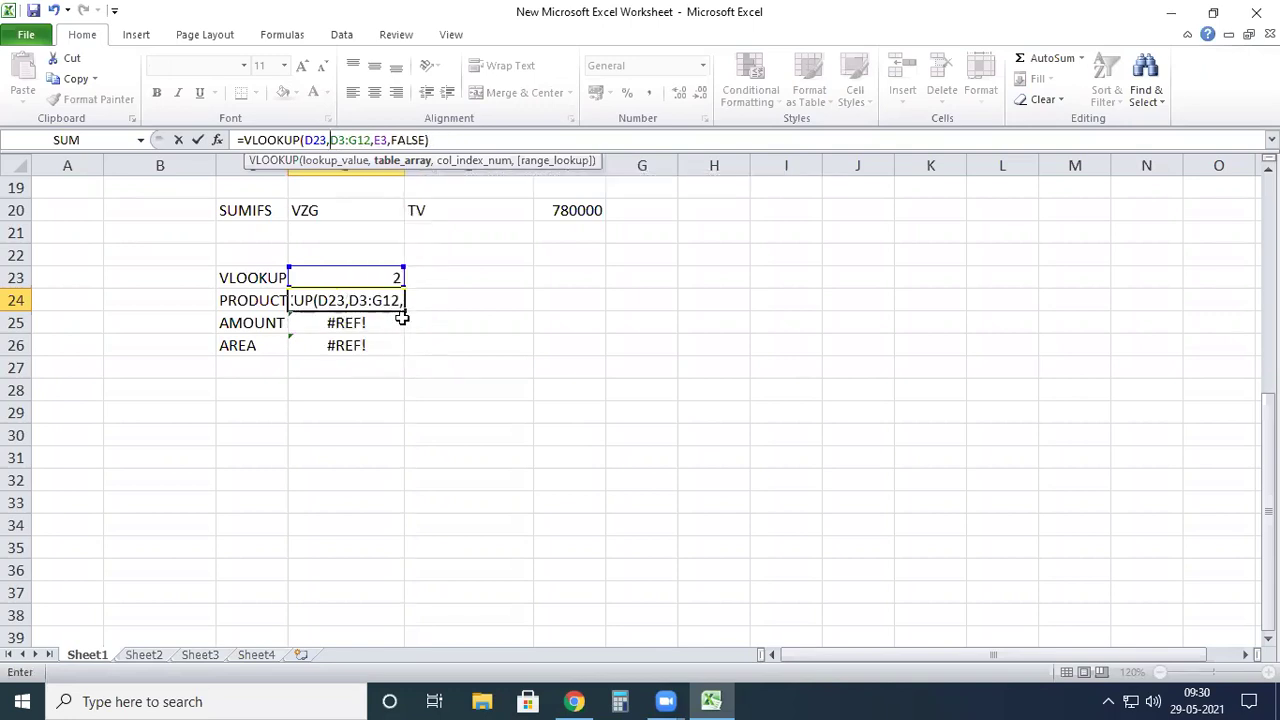
left_click(33, 12)
left_click(720, 437)
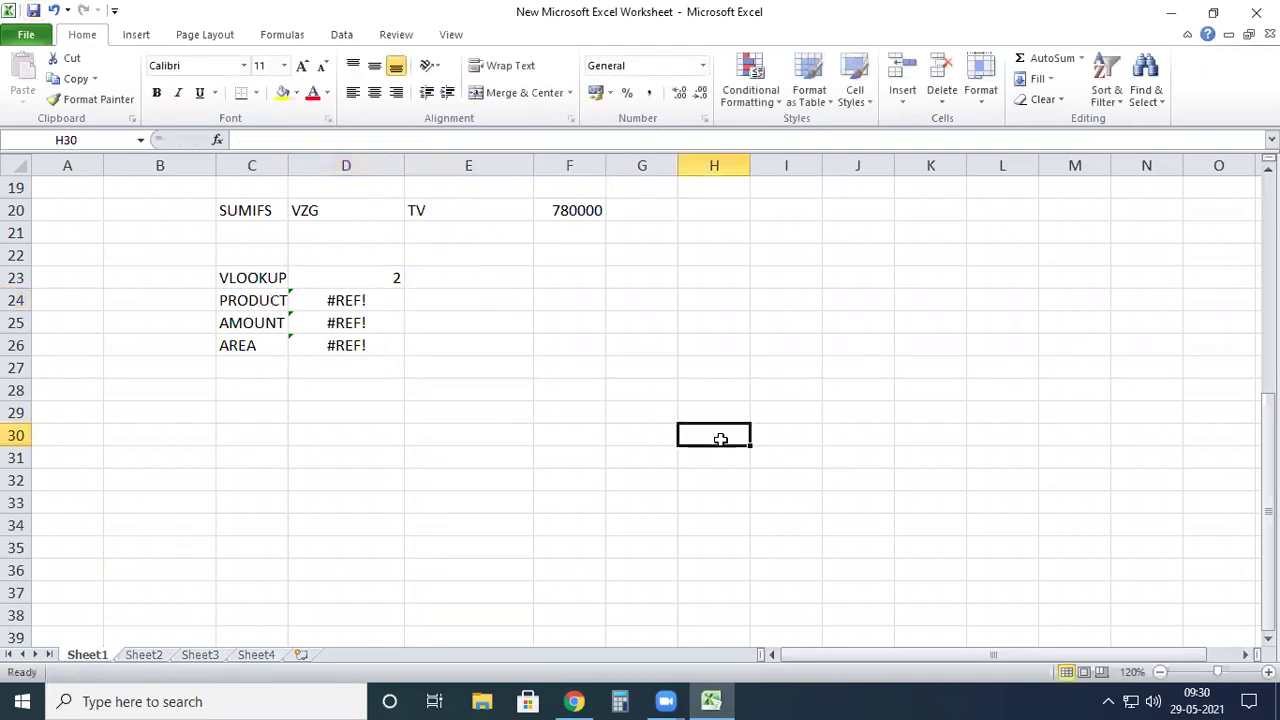
Step: Clear the lookup value from cell D23 beside VLOOKUP
left_click(346, 300)
left_click_drag(406, 278, 377, 280)
left_click(354, 276)
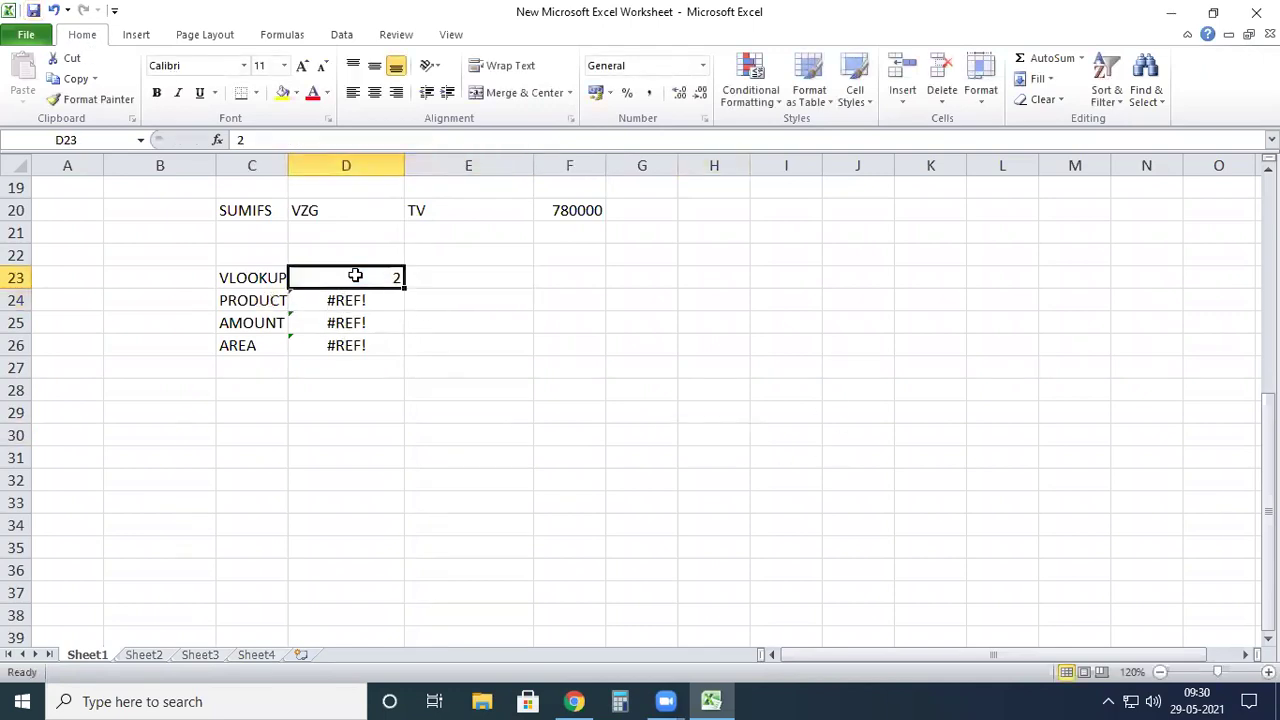
key("Delete")
left_click(724, 456)
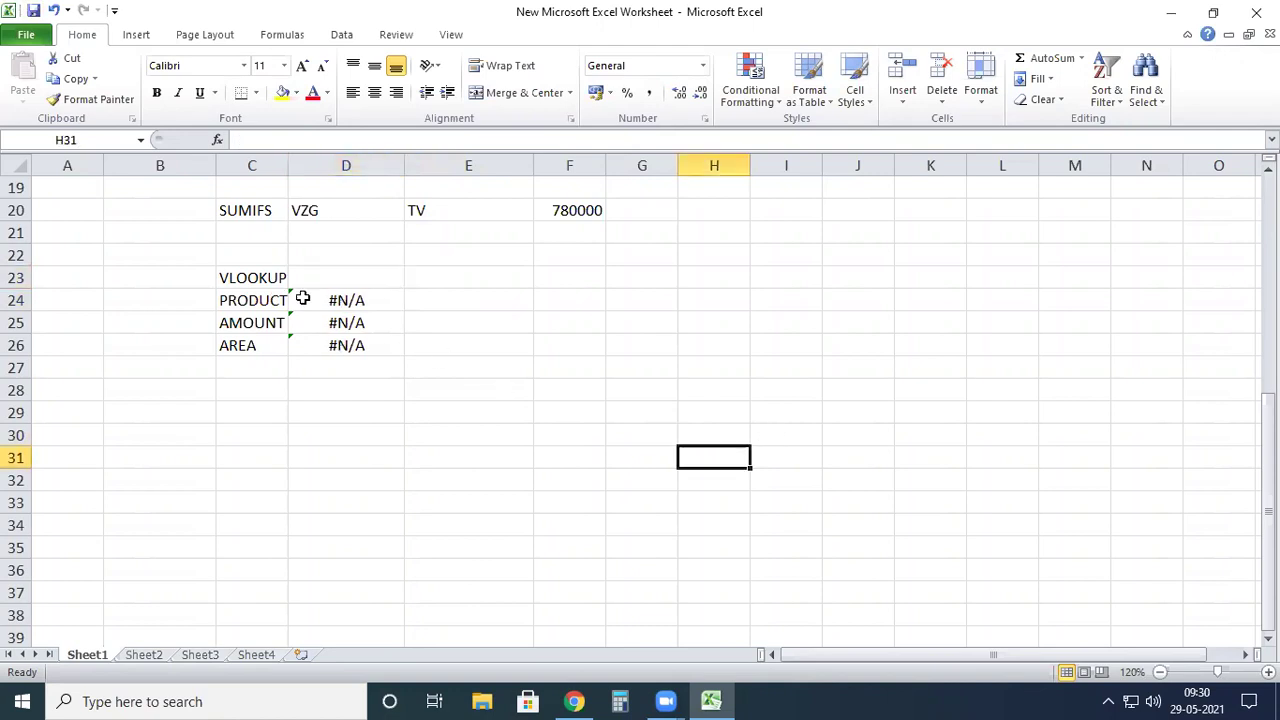
left_click(313, 286)
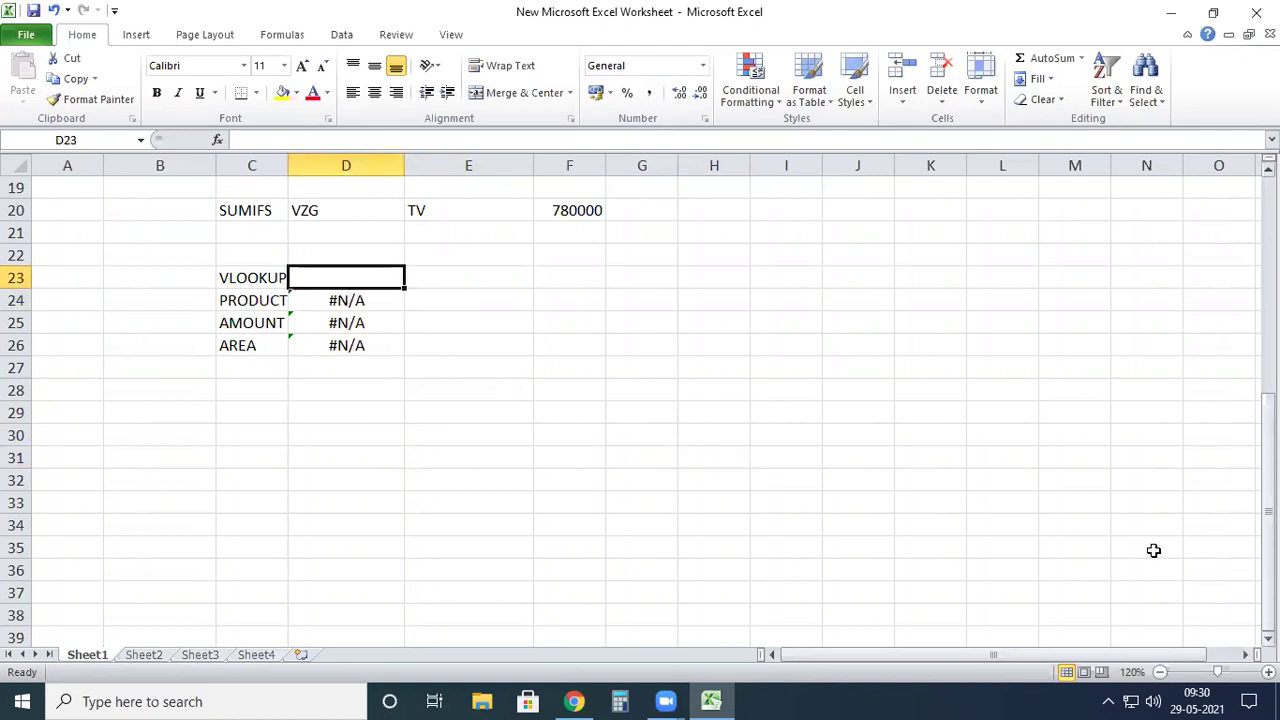
Step: Compare the table array D3:G12 and column index E3 of the PRODUCT formula in D24 with the data table
left_click(367, 310)
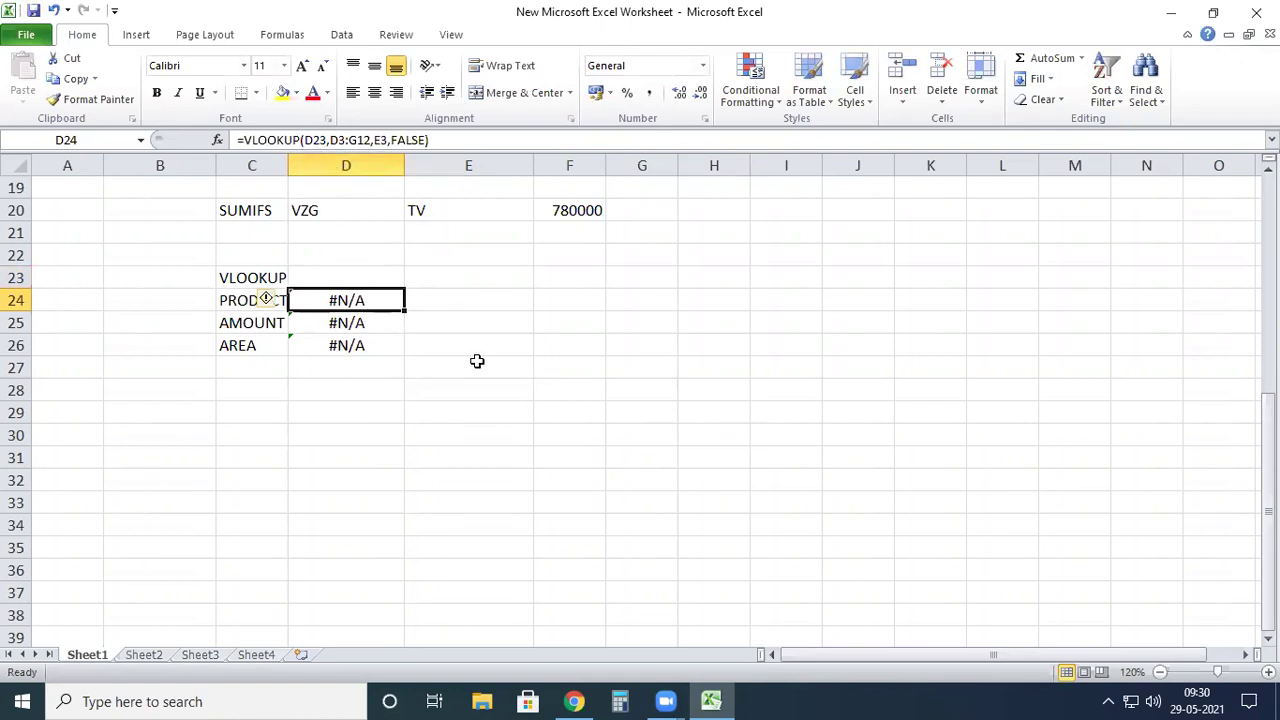
scroll(500, 372, "up", 1)
scroll(501, 376, "up", 5)
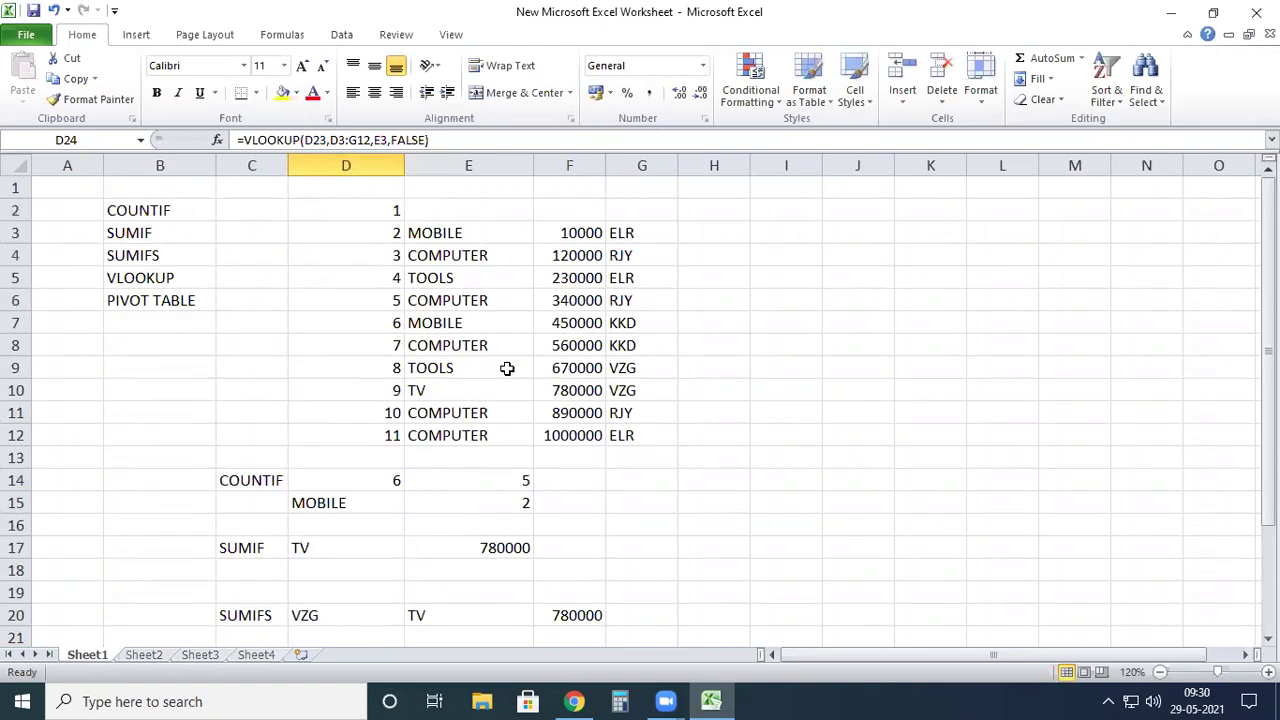
left_click(385, 235)
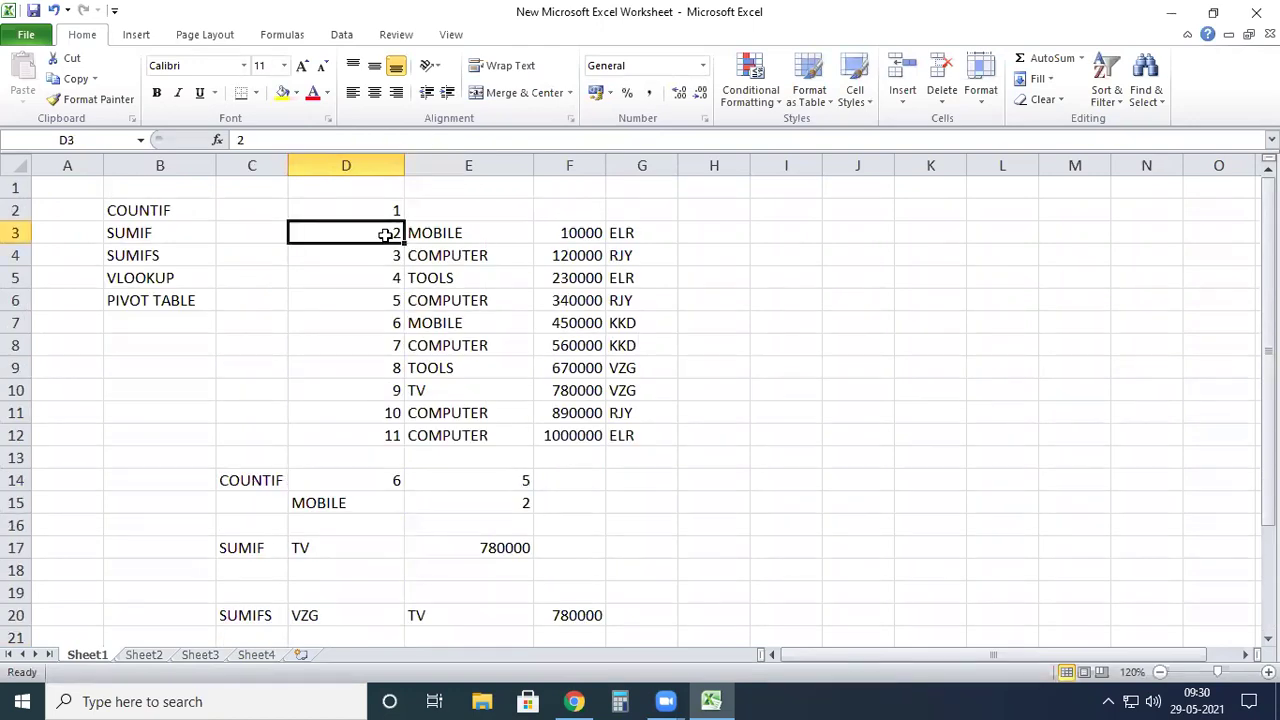
left_click(646, 437)
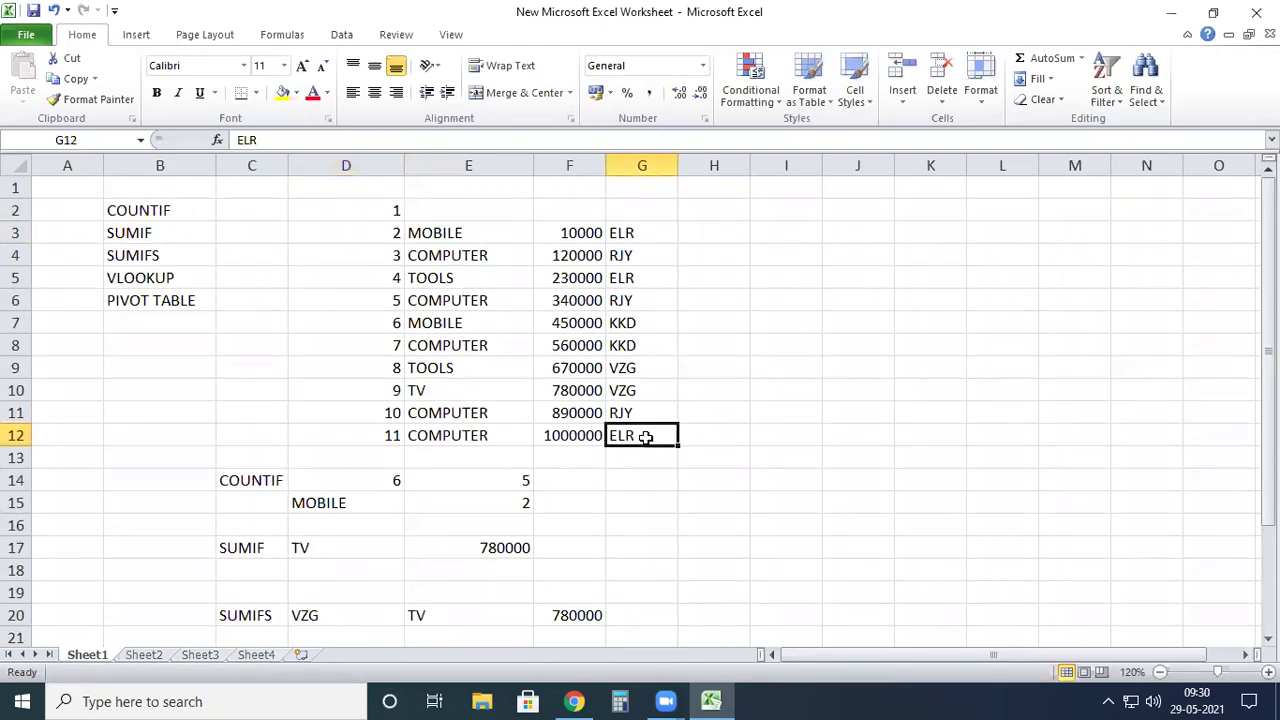
scroll(583, 580, "down", 12)
scroll(569, 514, "up", 5)
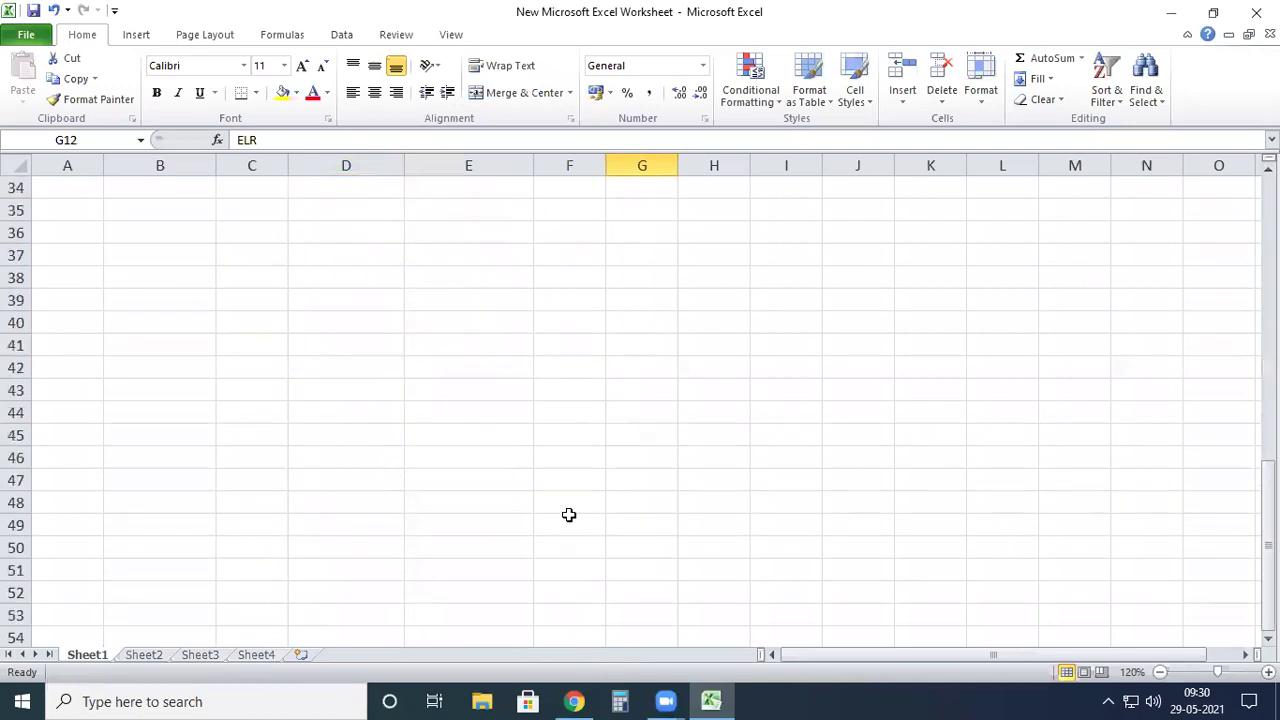
left_click(337, 232)
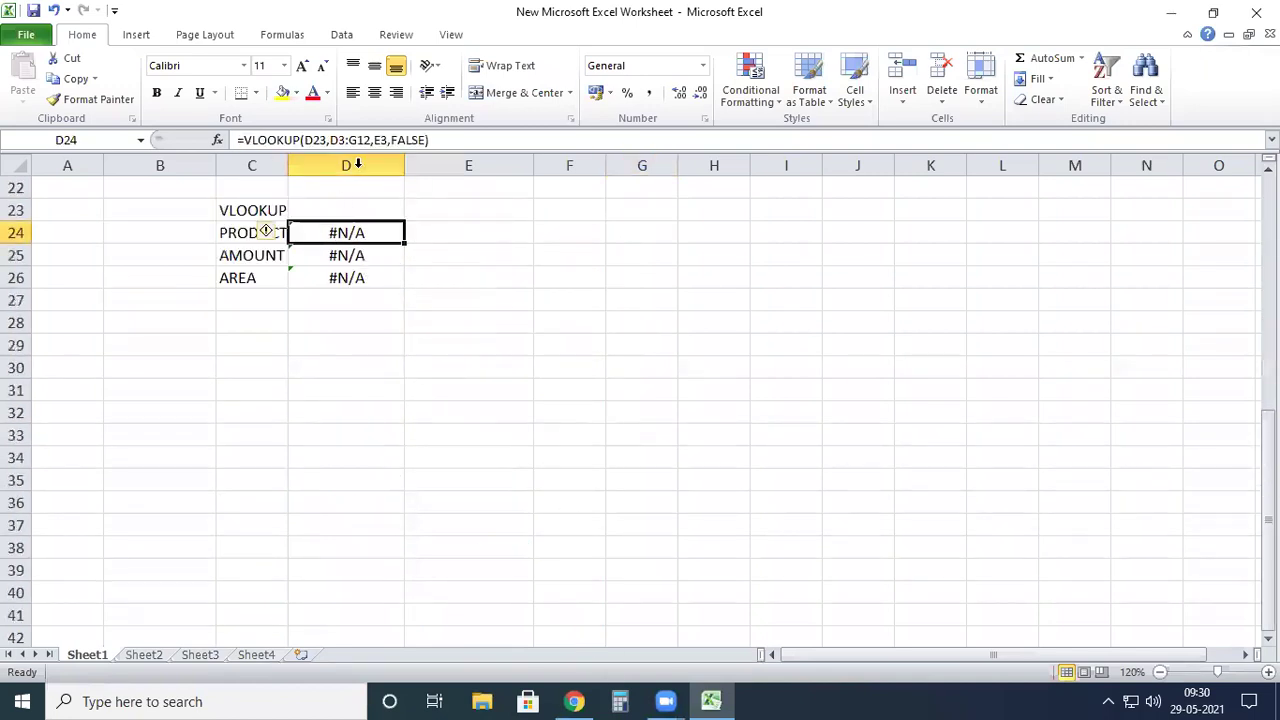
scroll(511, 391, "up", 7)
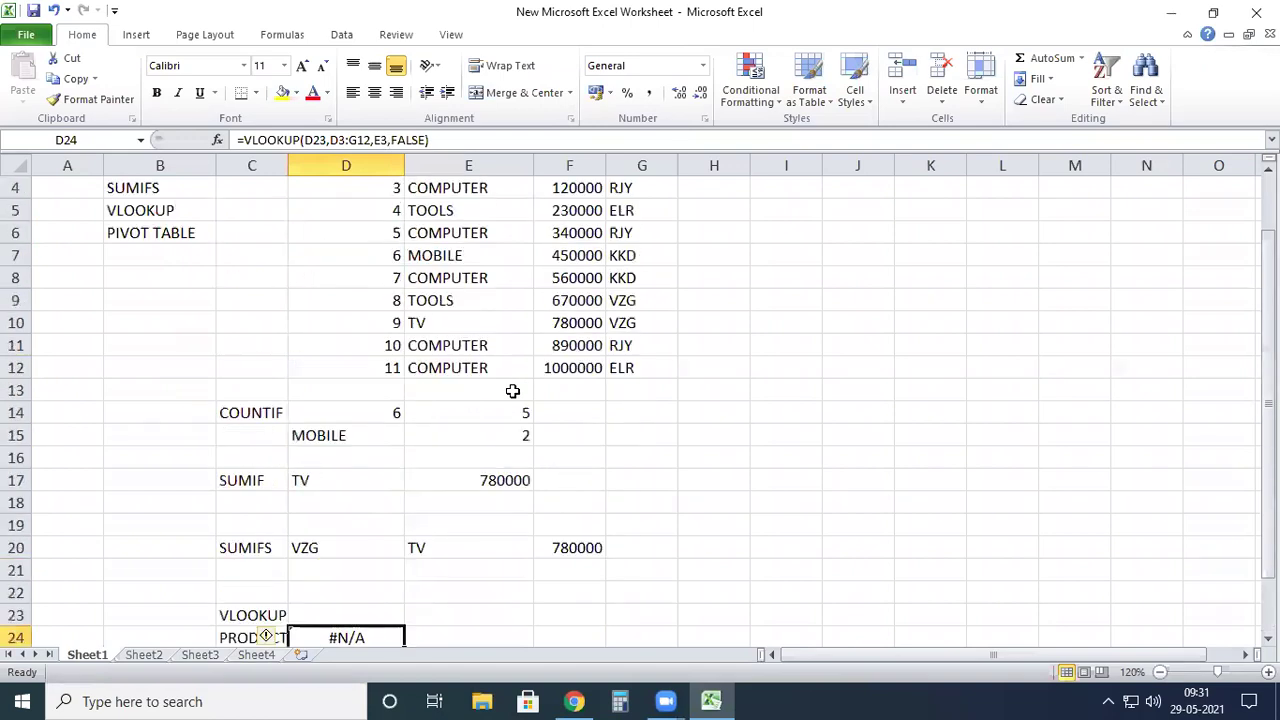
left_click(460, 232)
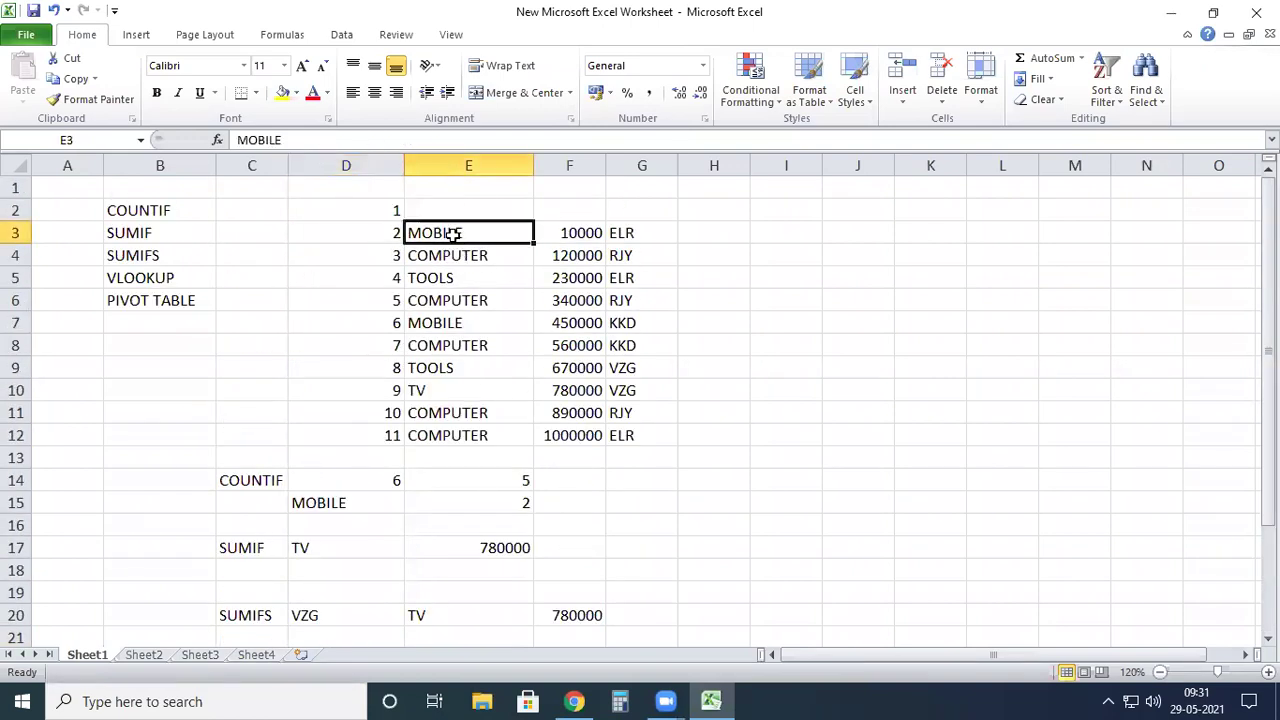
scroll(480, 543, "down", 9)
scroll(480, 543, "up", 7)
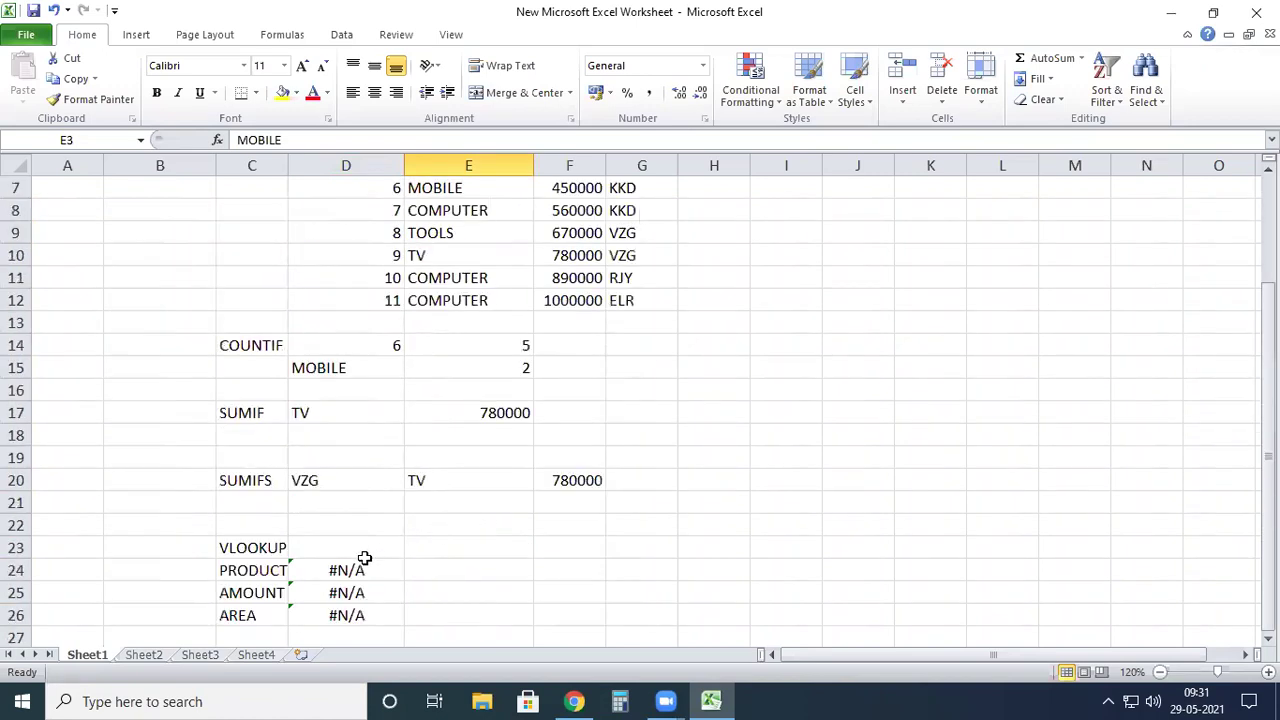
Step: Enter 2 as the lookup value in D23 and widen column D slightly
left_click(350, 572)
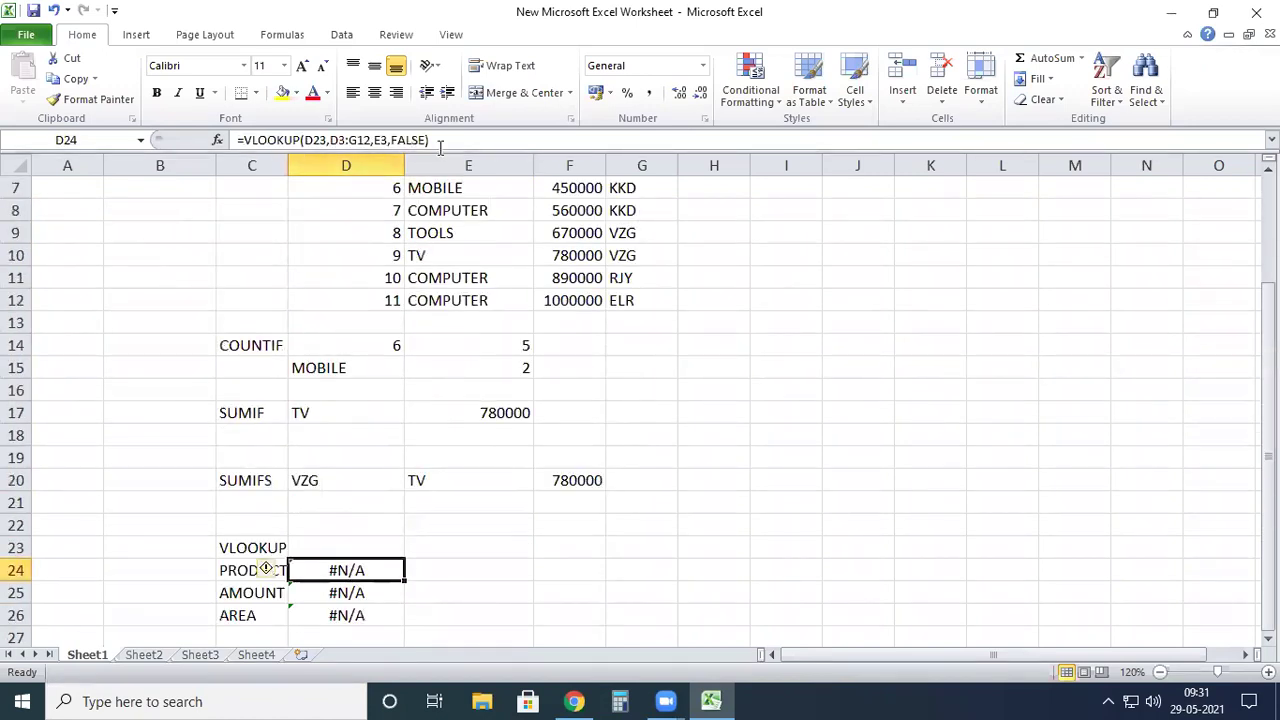
scroll(490, 503, "down", 2)
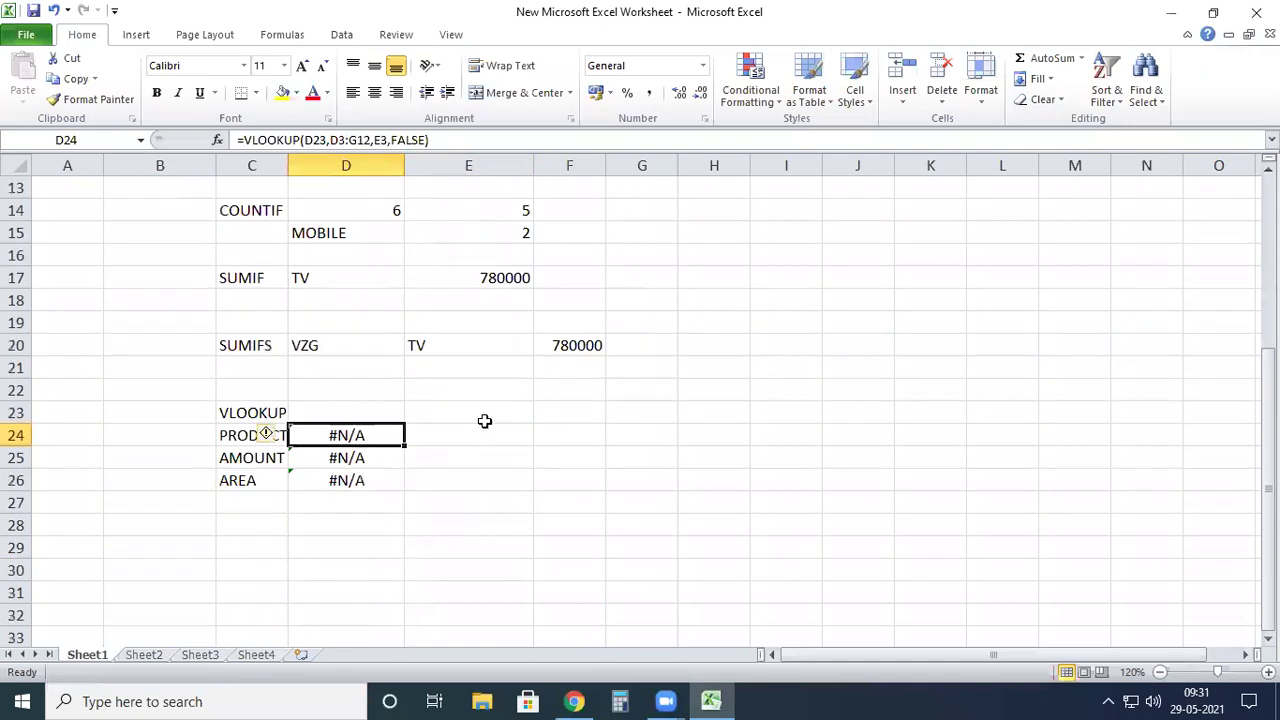
left_click(373, 410)
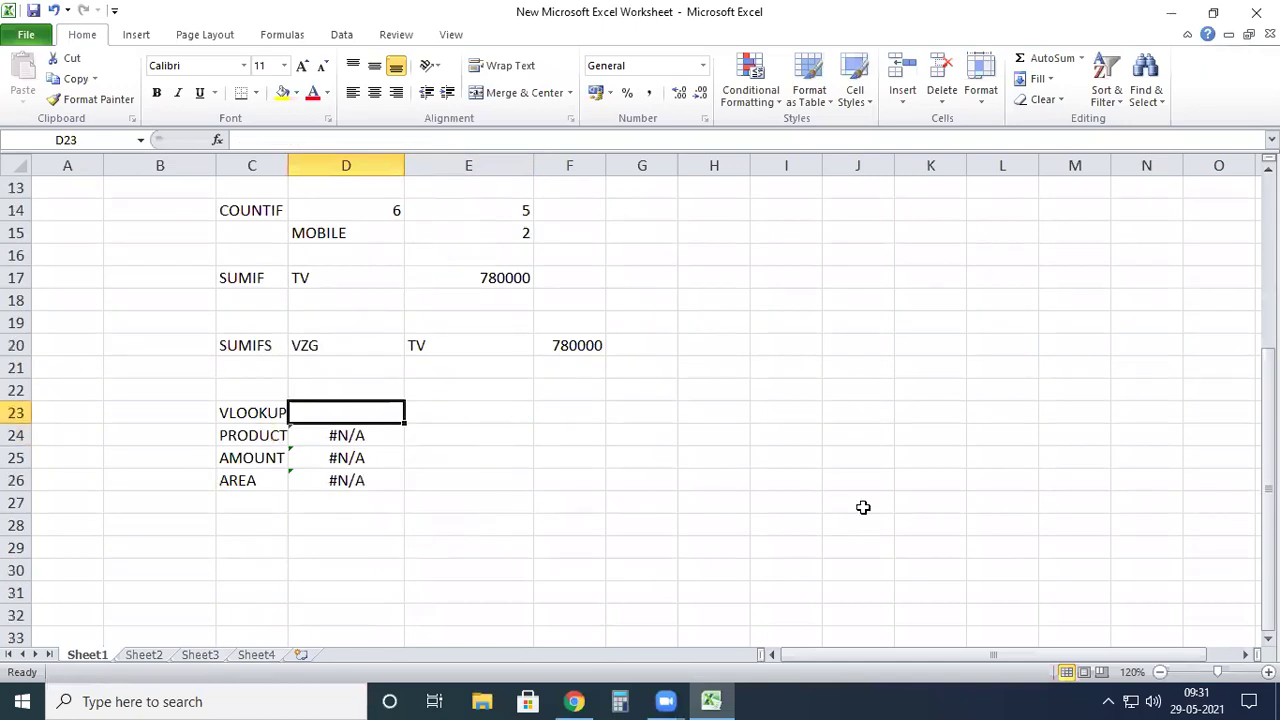
type("2")
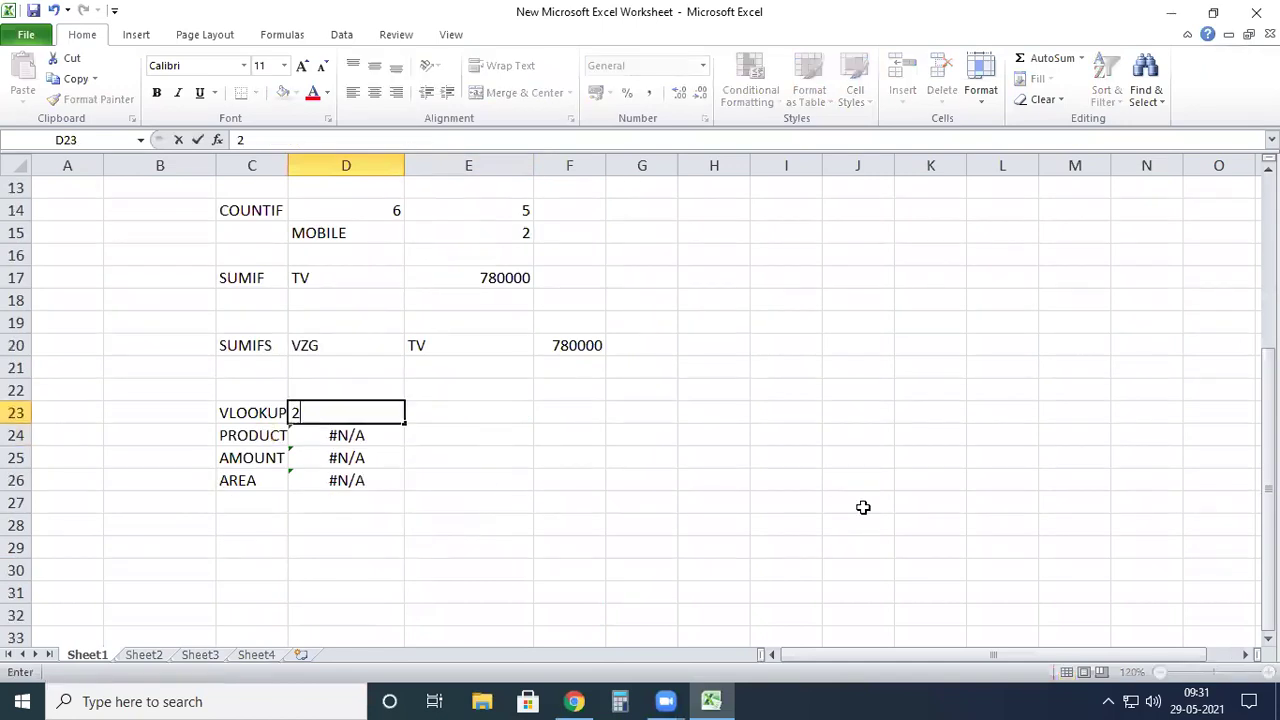
left_click(420, 434)
left_click(358, 434)
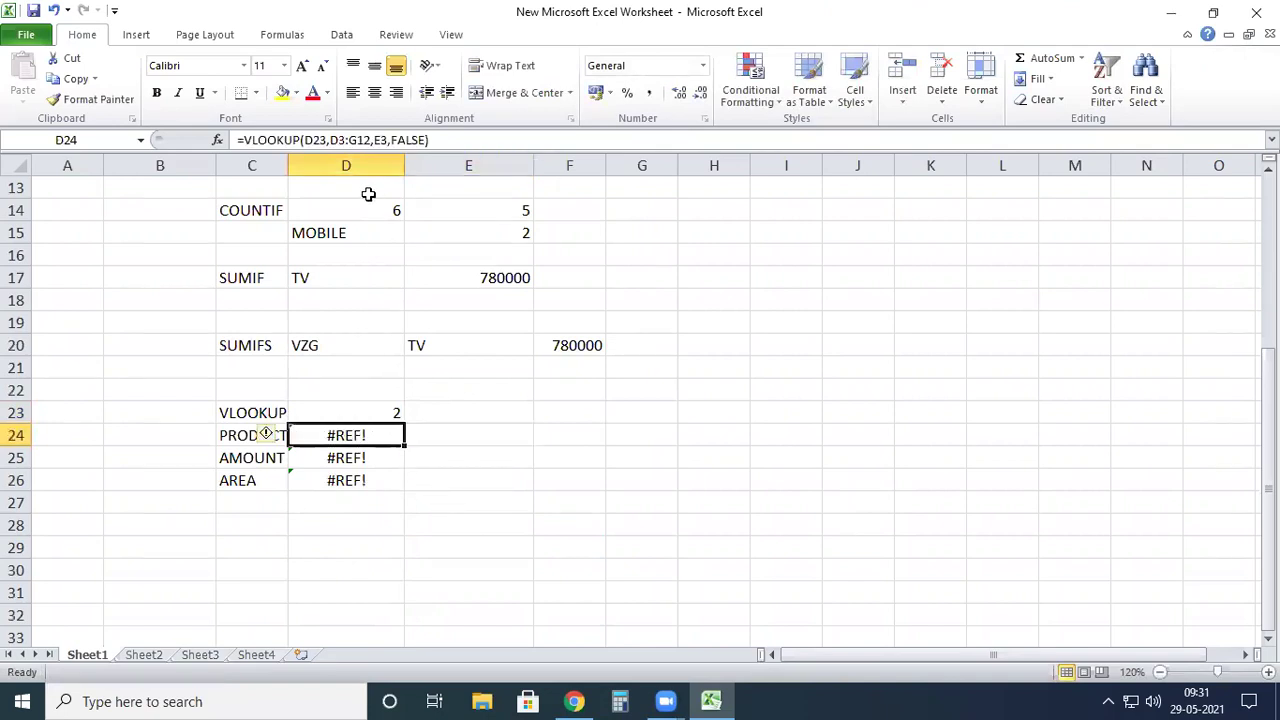
left_click_drag(403, 169, 428, 170)
Step: Check the product formula in D24 against its lookup value in D23 and the table's first product cell E3
left_click(226, 436)
left_click(357, 435)
scroll(528, 483, "up", 4)
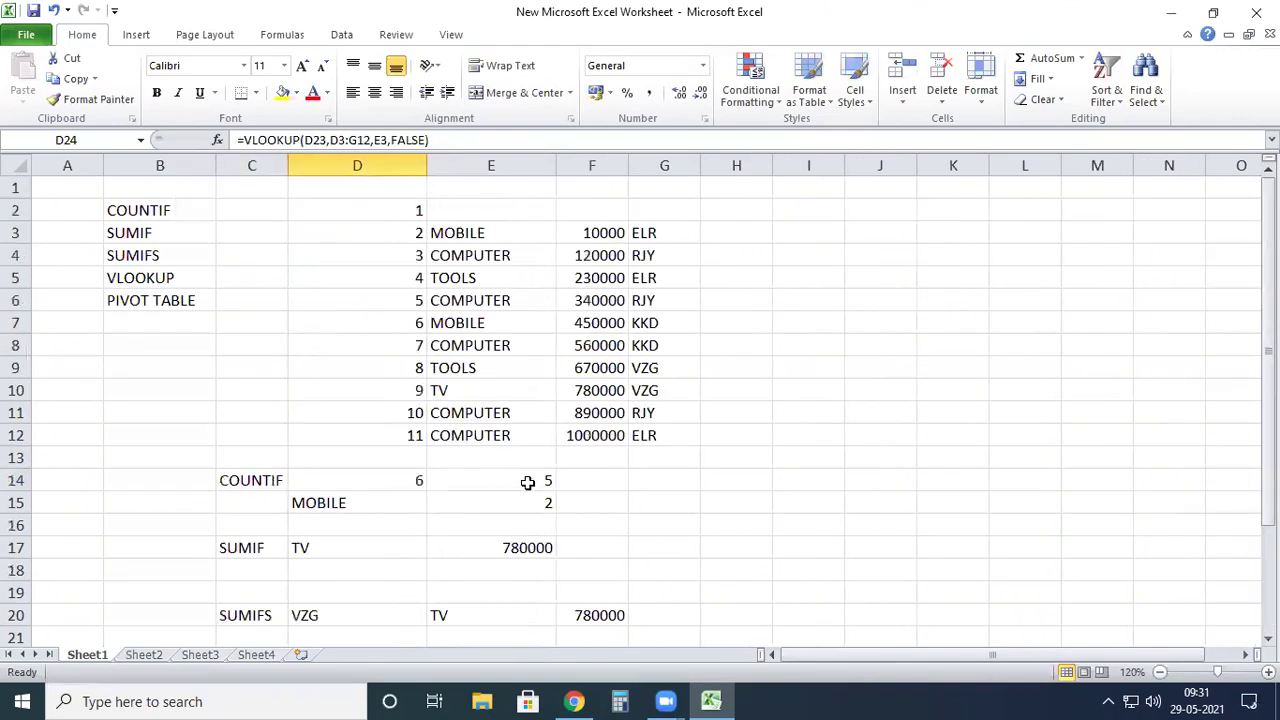
left_click(504, 230)
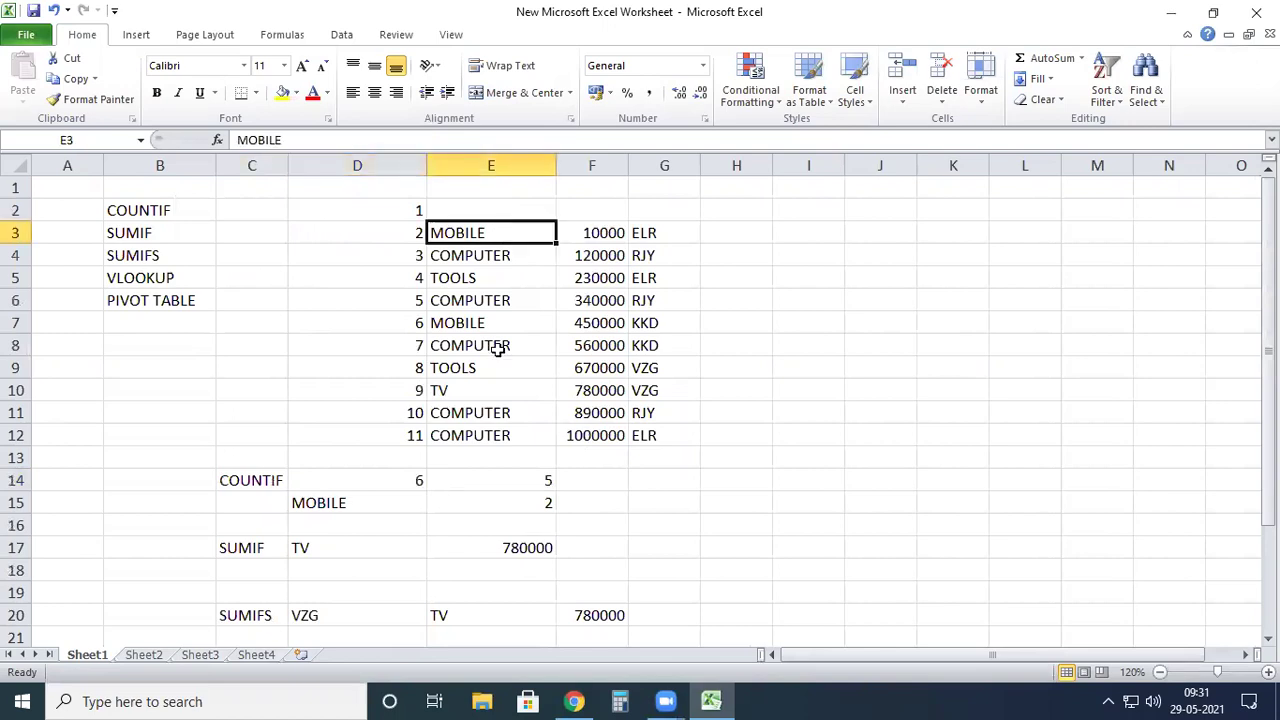
scroll(497, 349, "down", 6)
left_click(375, 279)
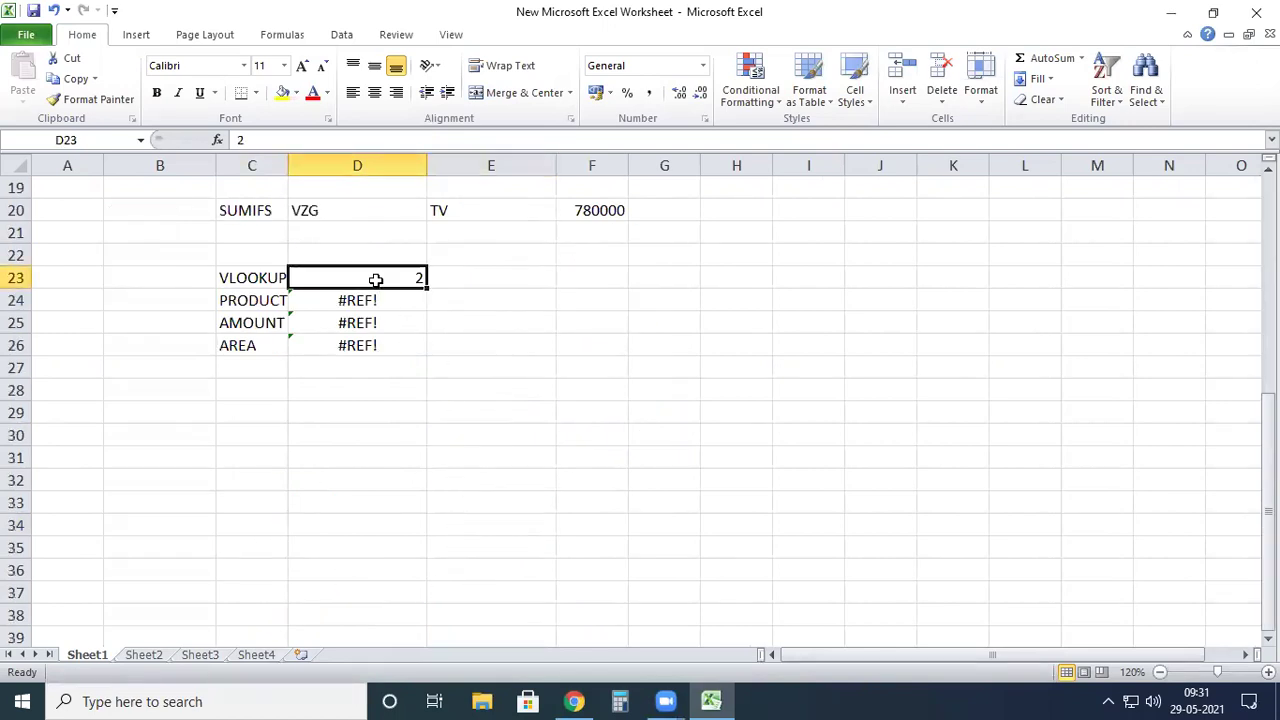
left_click(388, 296)
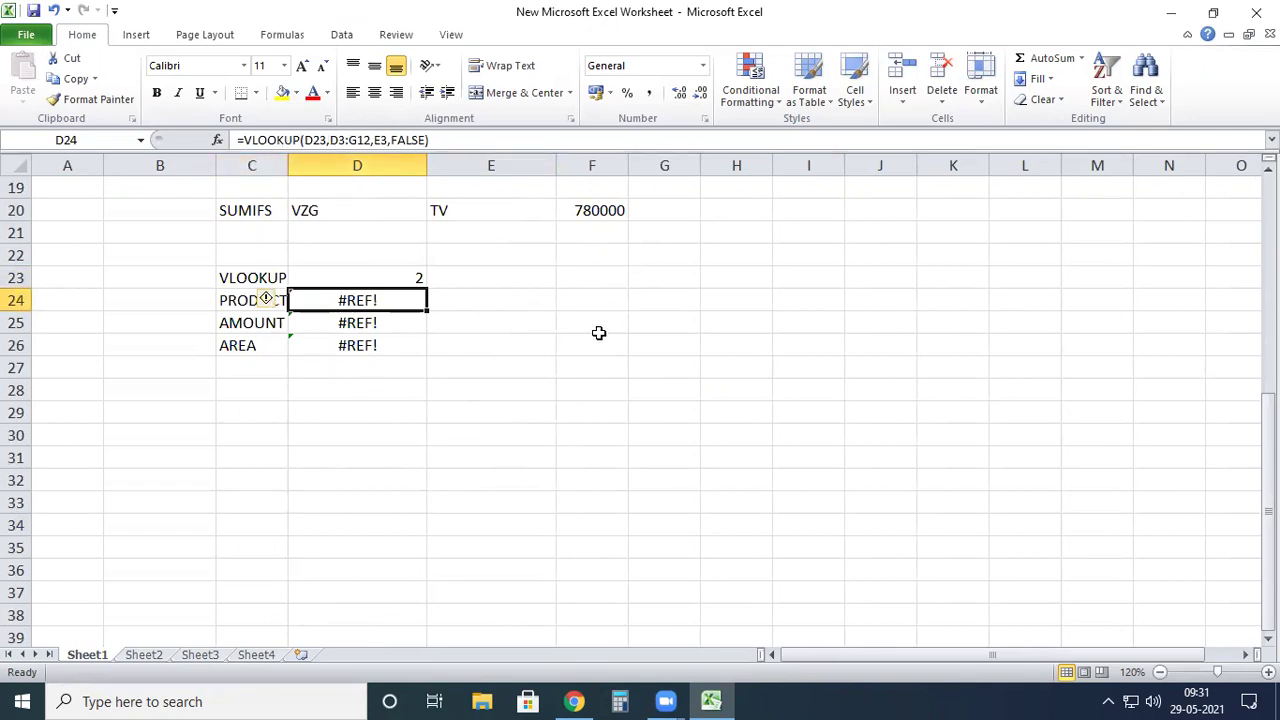
Step: Enter the label VLOOKUP in I4 beside the source table
scroll(587, 355, "up", 2)
scroll(623, 474, "up", 4)
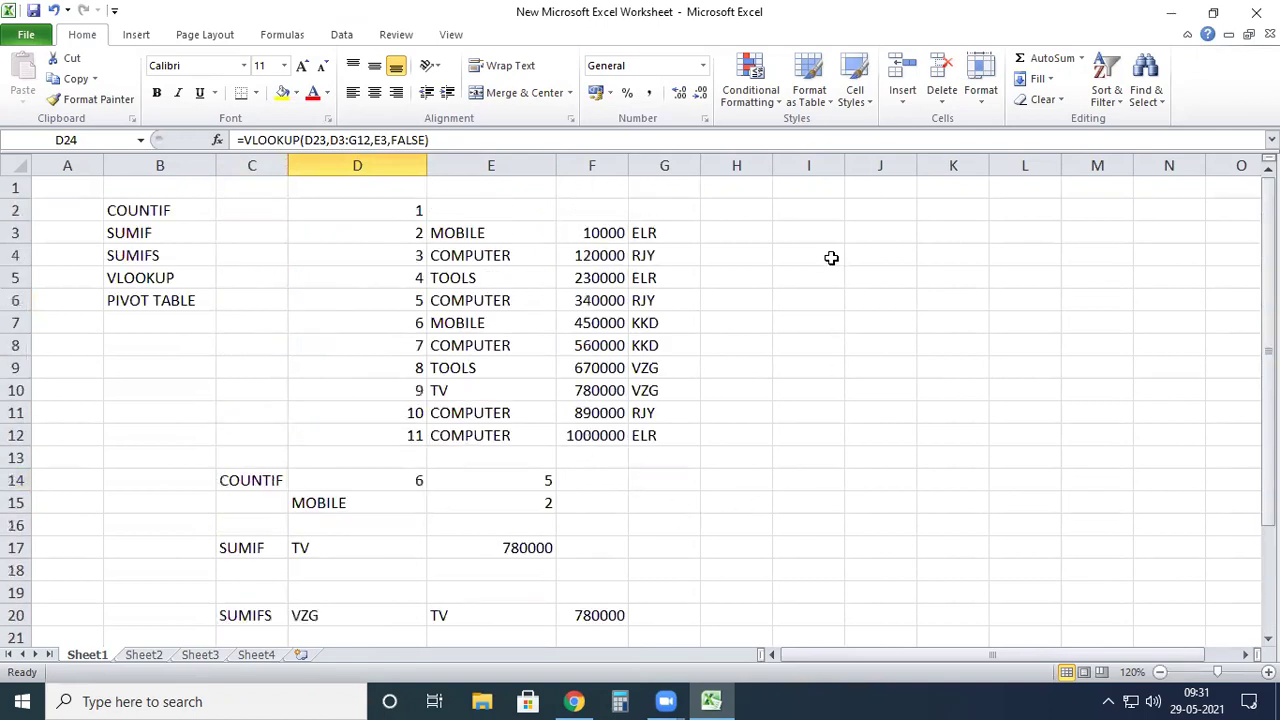
left_click(829, 256)
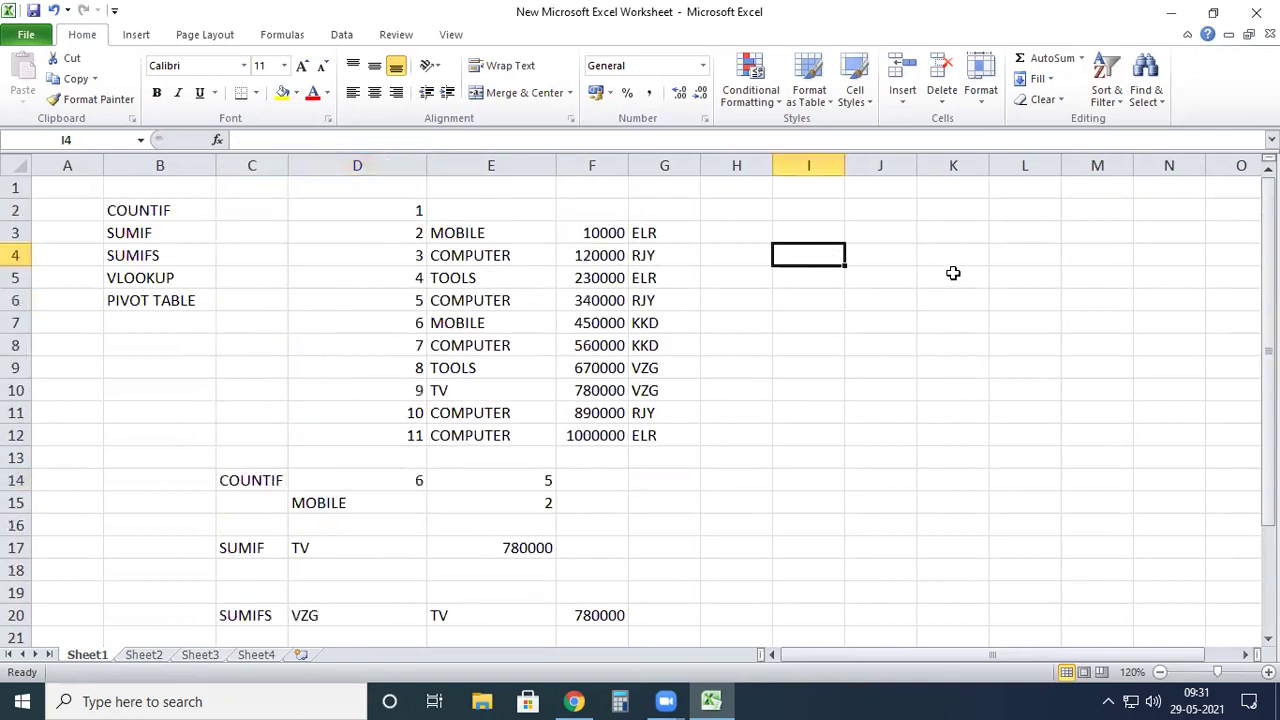
type("VLOOKUP")
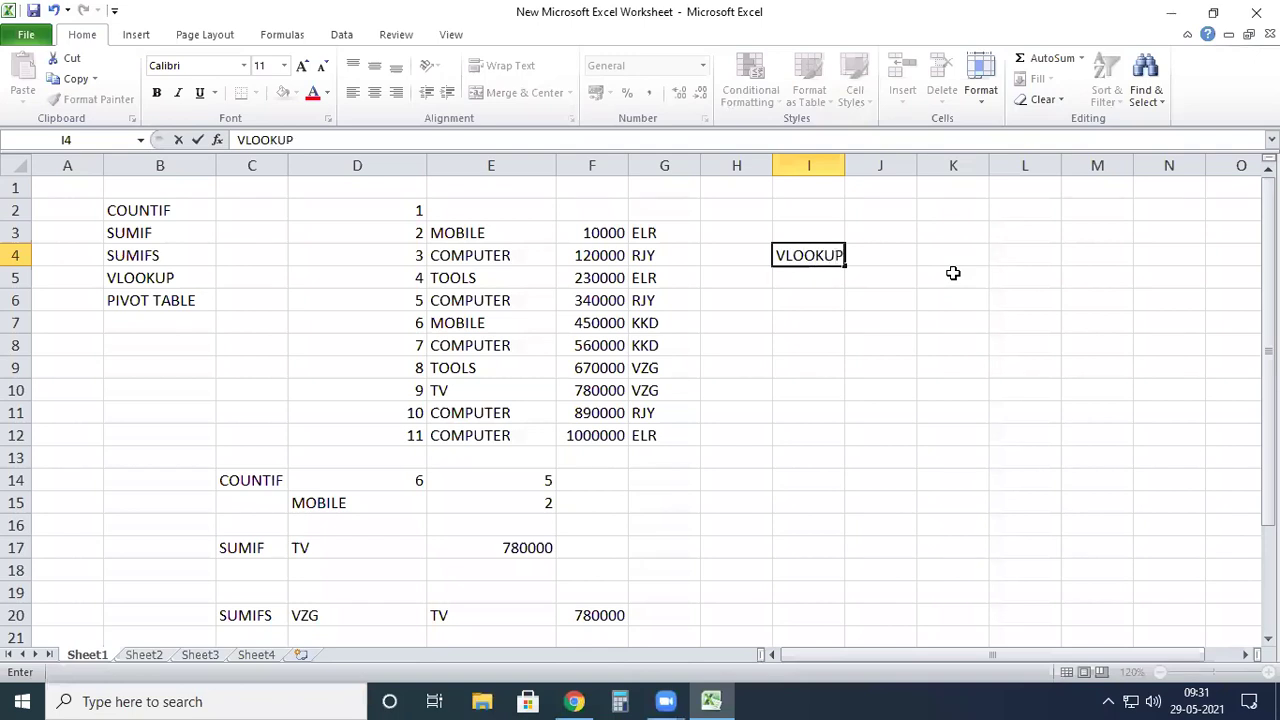
key("Tab")
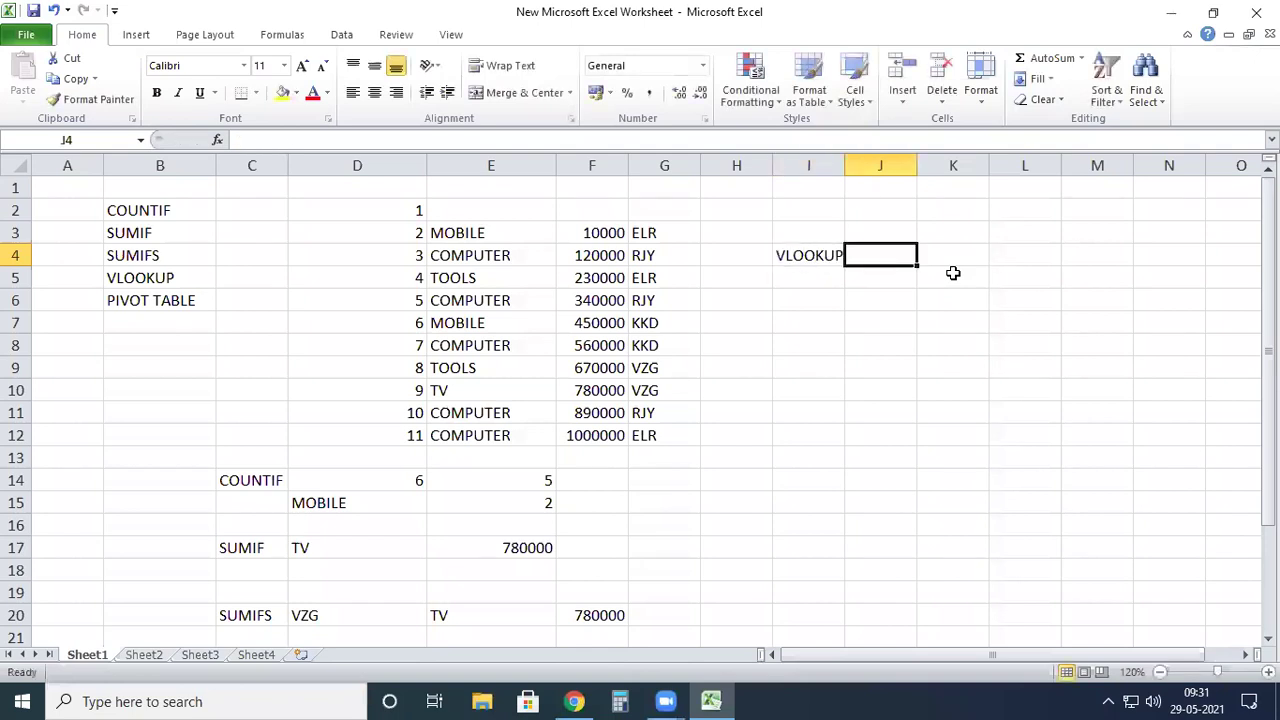
Step: Enter the label PRODUCT in I5 below the VLOOKUP label
key("Down")
key("Left")
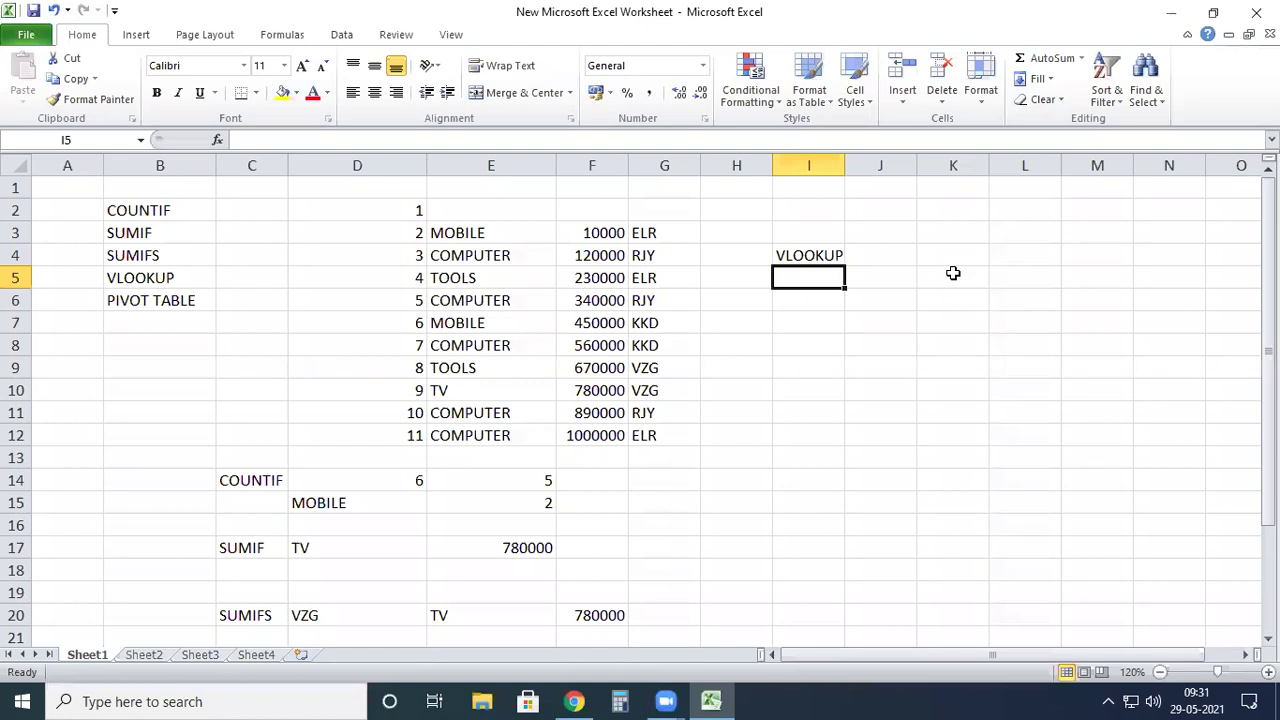
type("P[RODUCT")
key("Return")
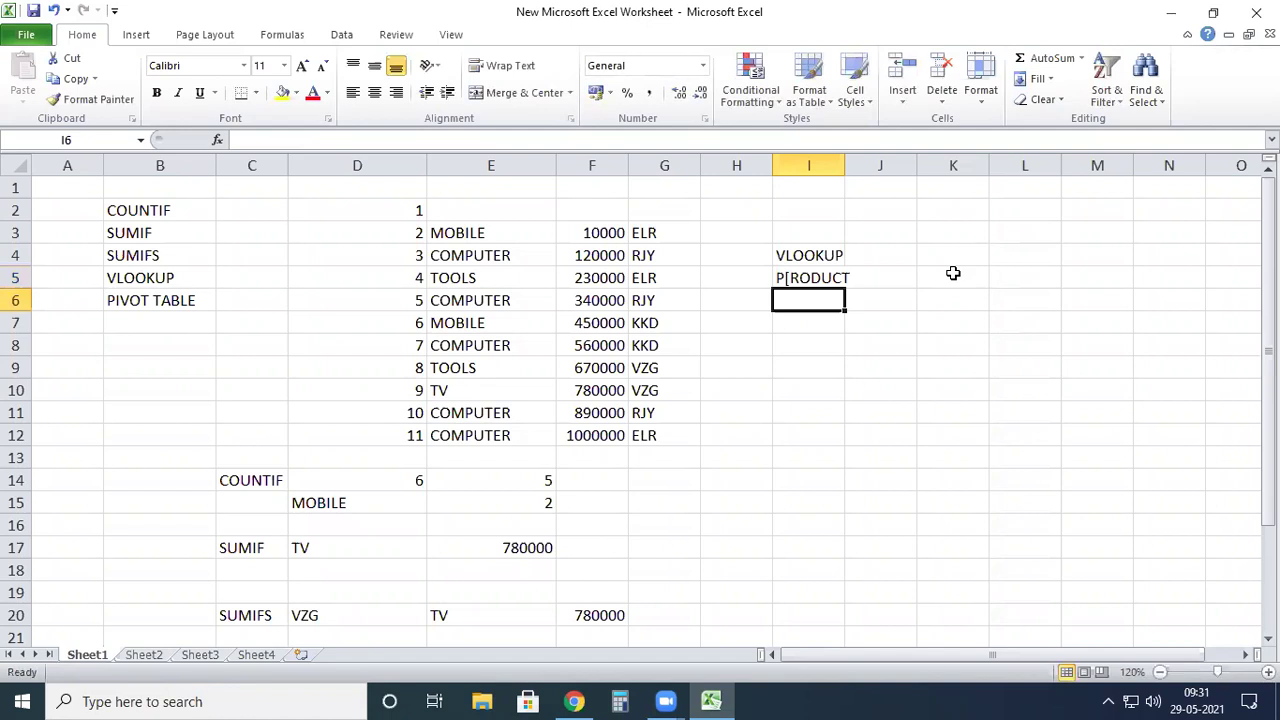
key("Up")
type("R")
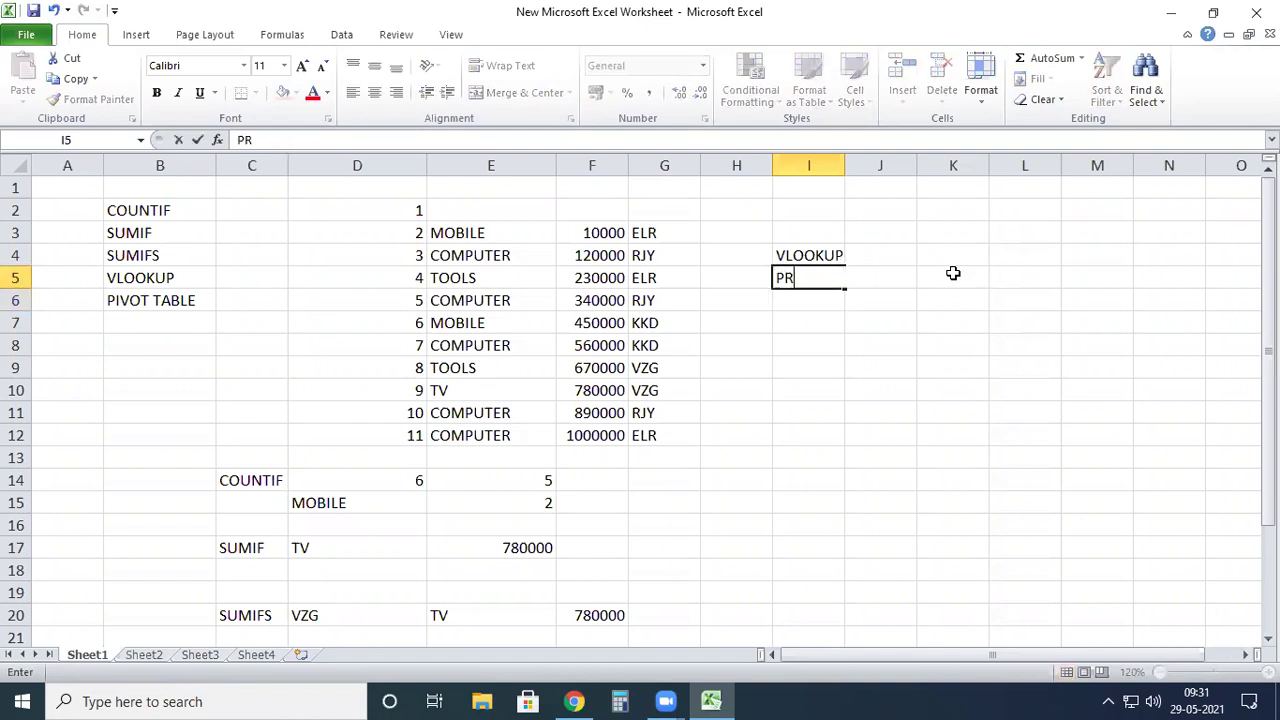
type("ODUCT")
key("Return")
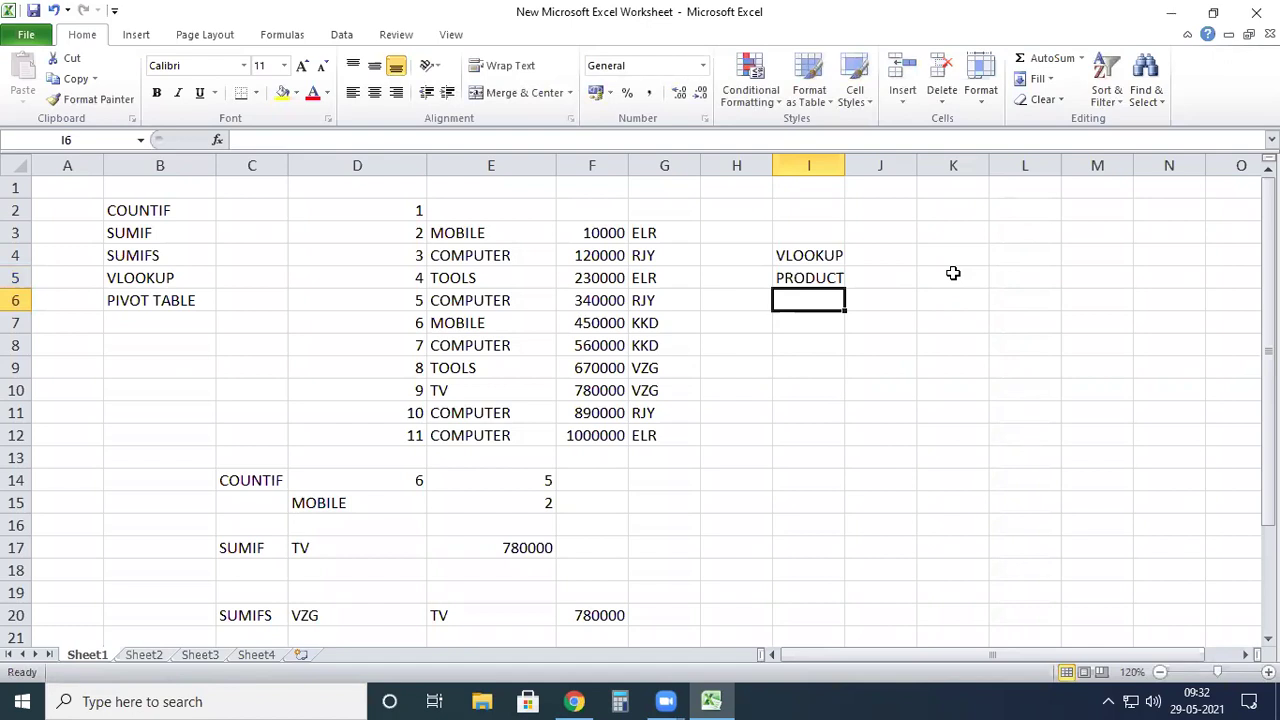
Step: Add the labels AMOUNT in I6 and AREA in I7
type("AMOUNT")
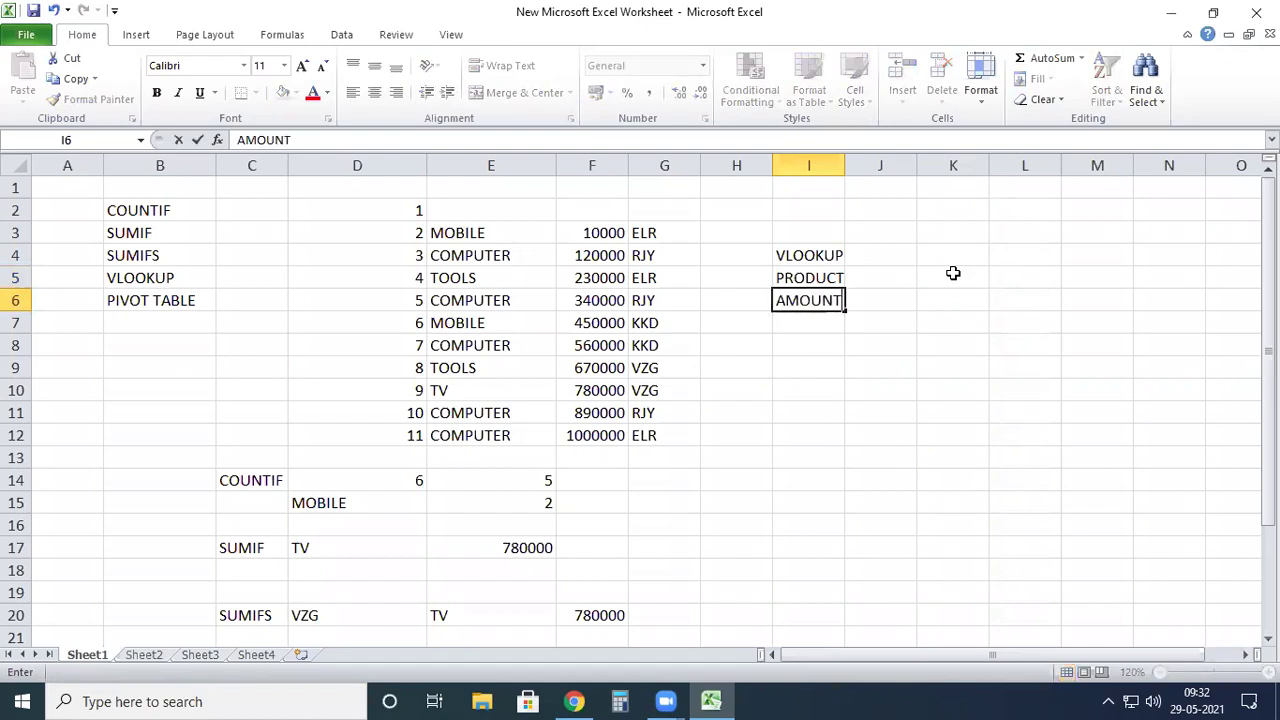
key("Return")
type("AREA")
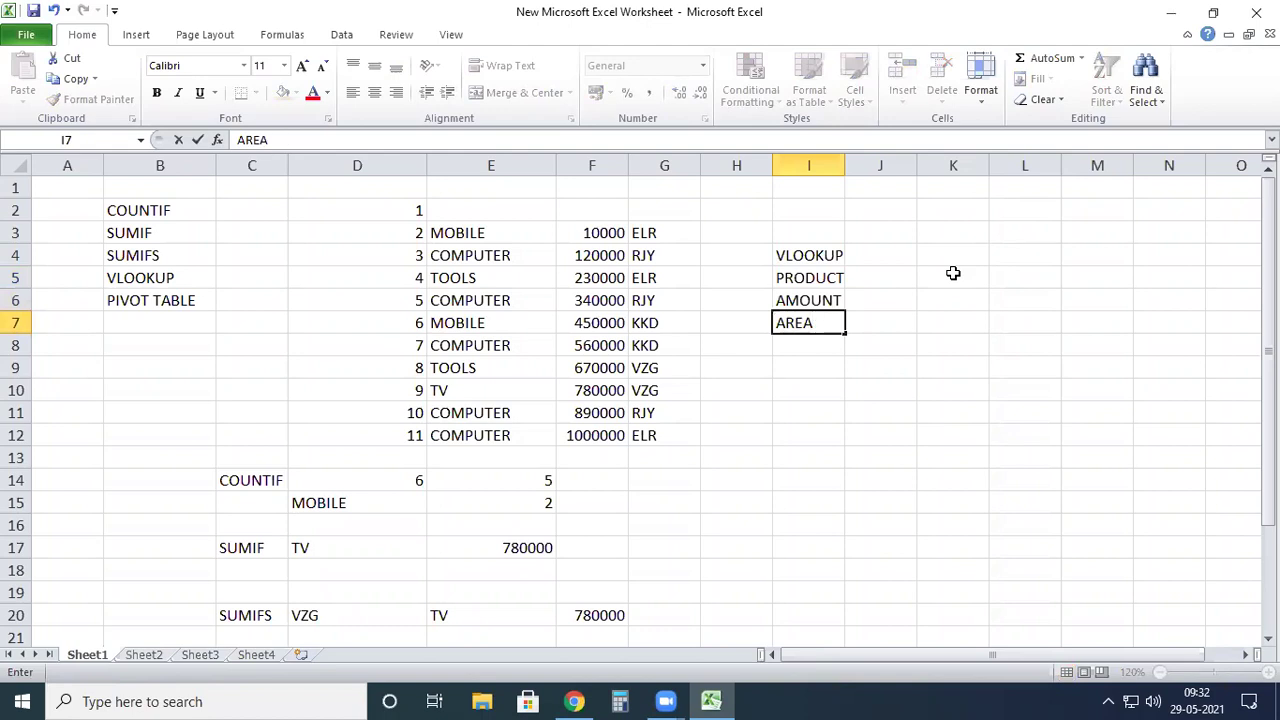
Step: Enter the product lookup formula =VLOOKUP(J4,D3:G12,2,FALSE) in J5
left_click(888, 278)
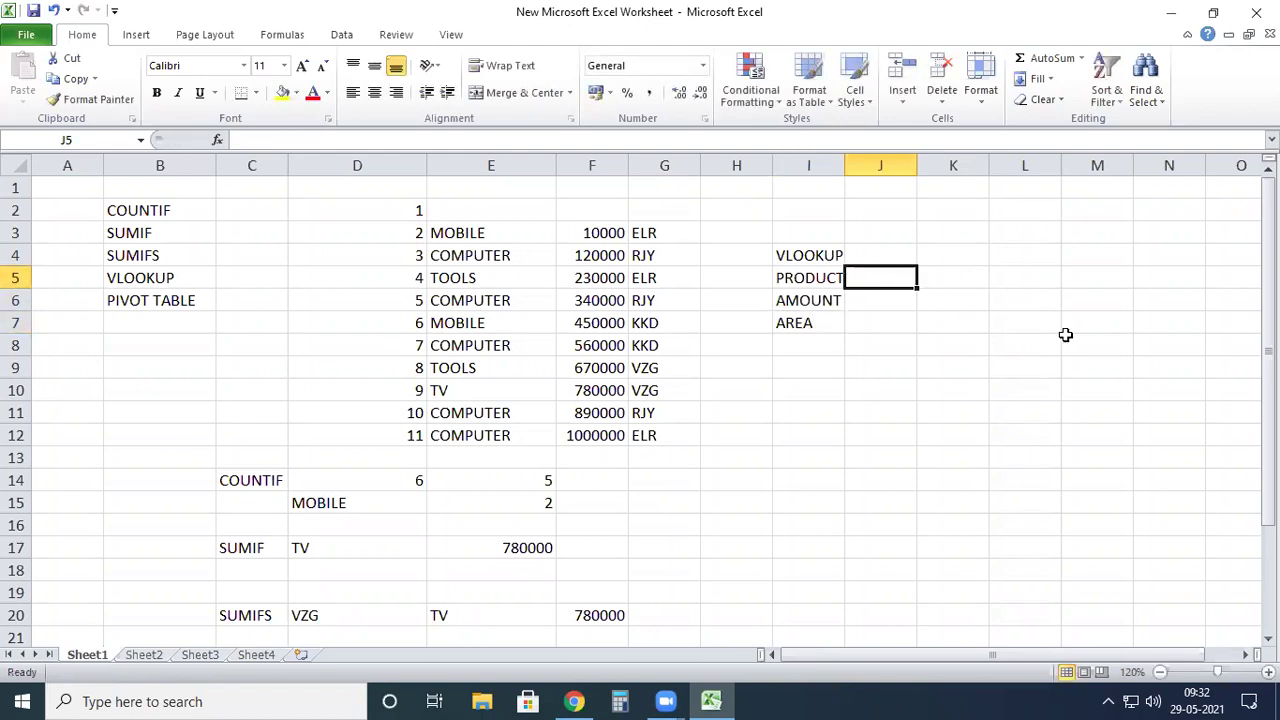
type("=VLOOKUP")
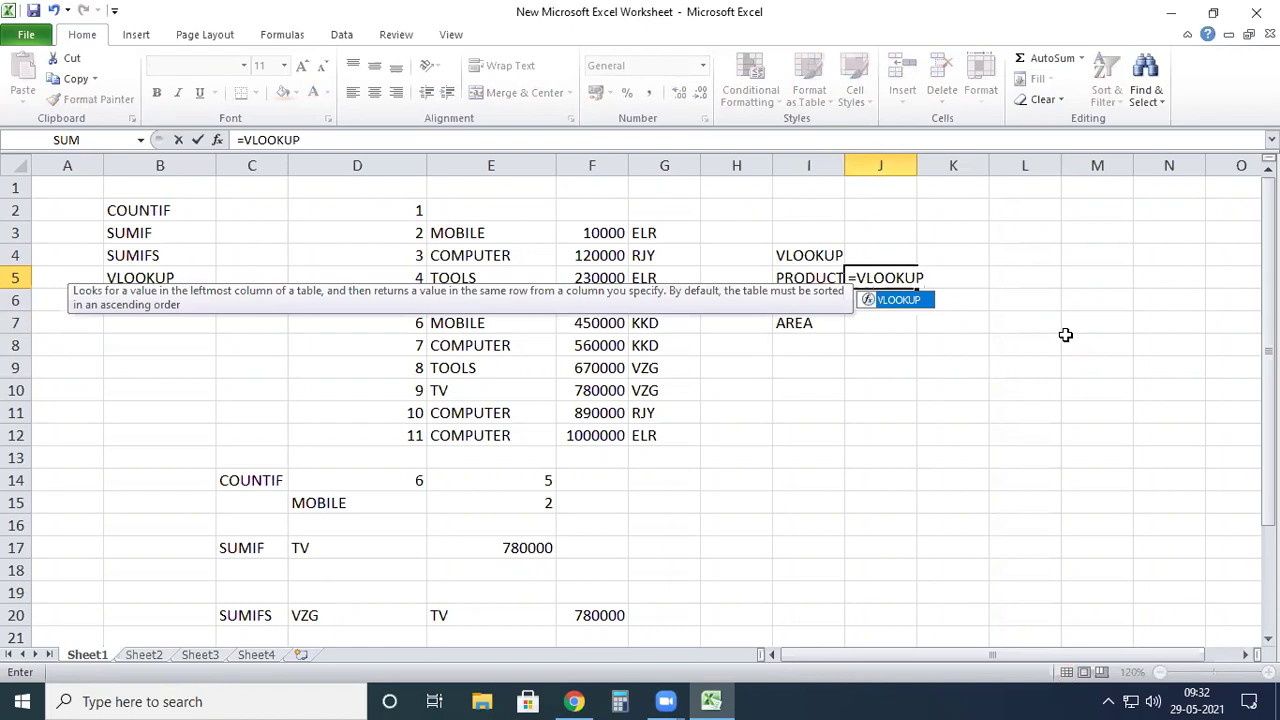
type("(")
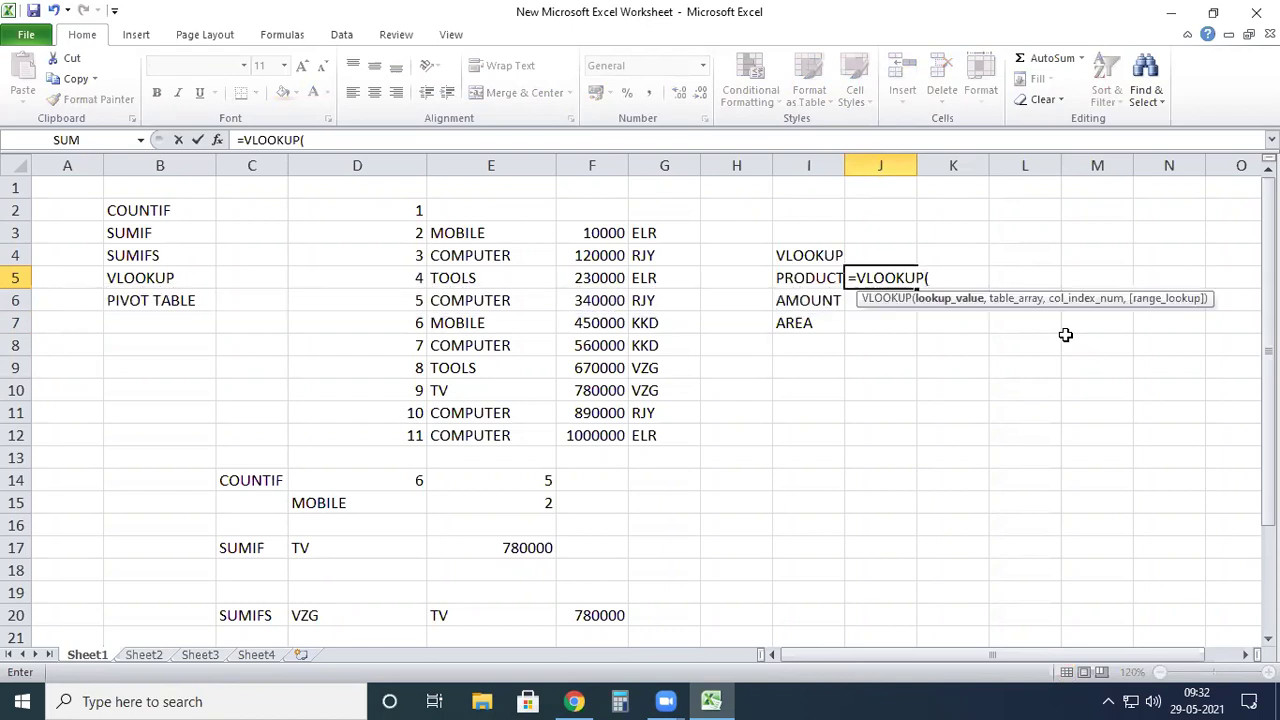
left_click(886, 255)
type(",")
left_click_drag(406, 237, 660, 437)
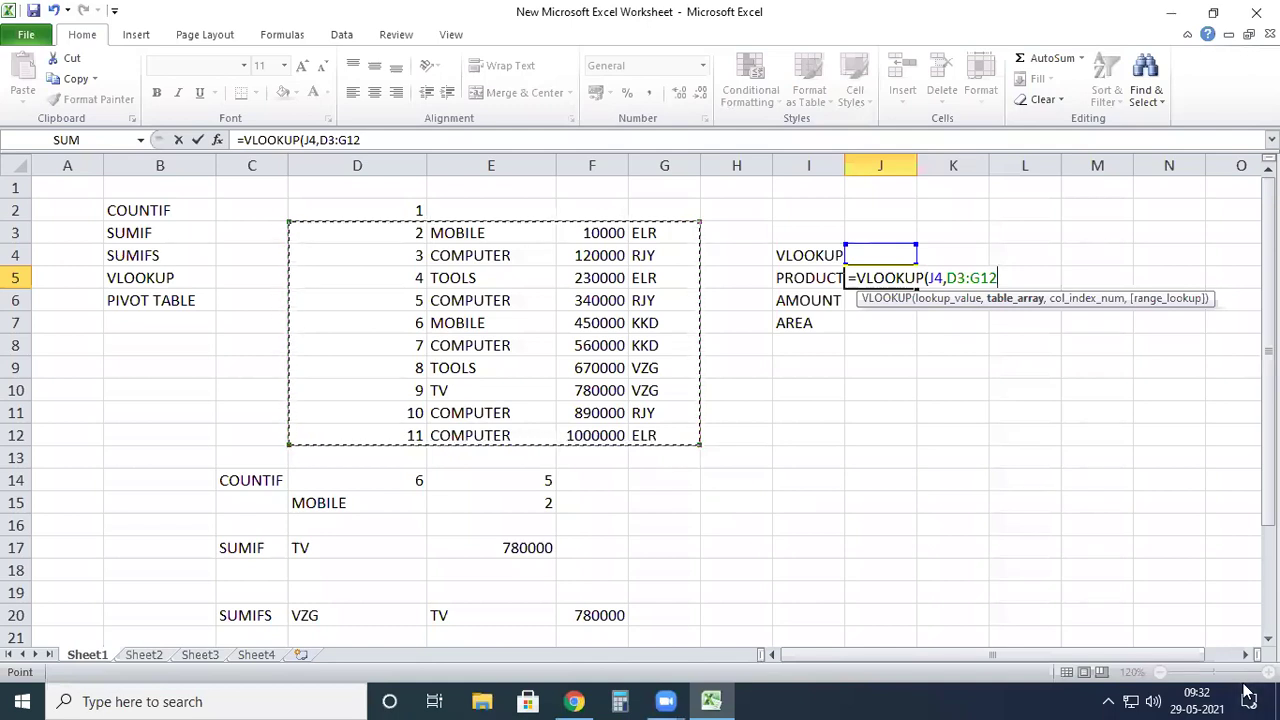
type(",2")
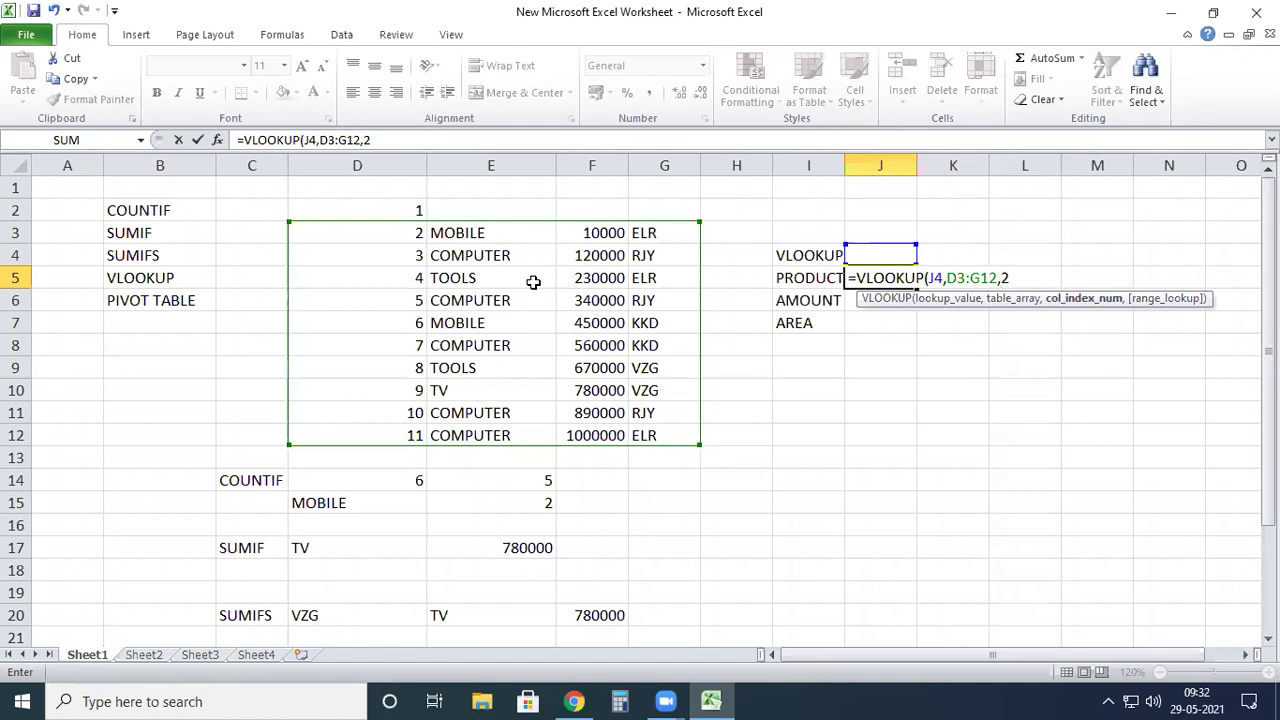
type(",")
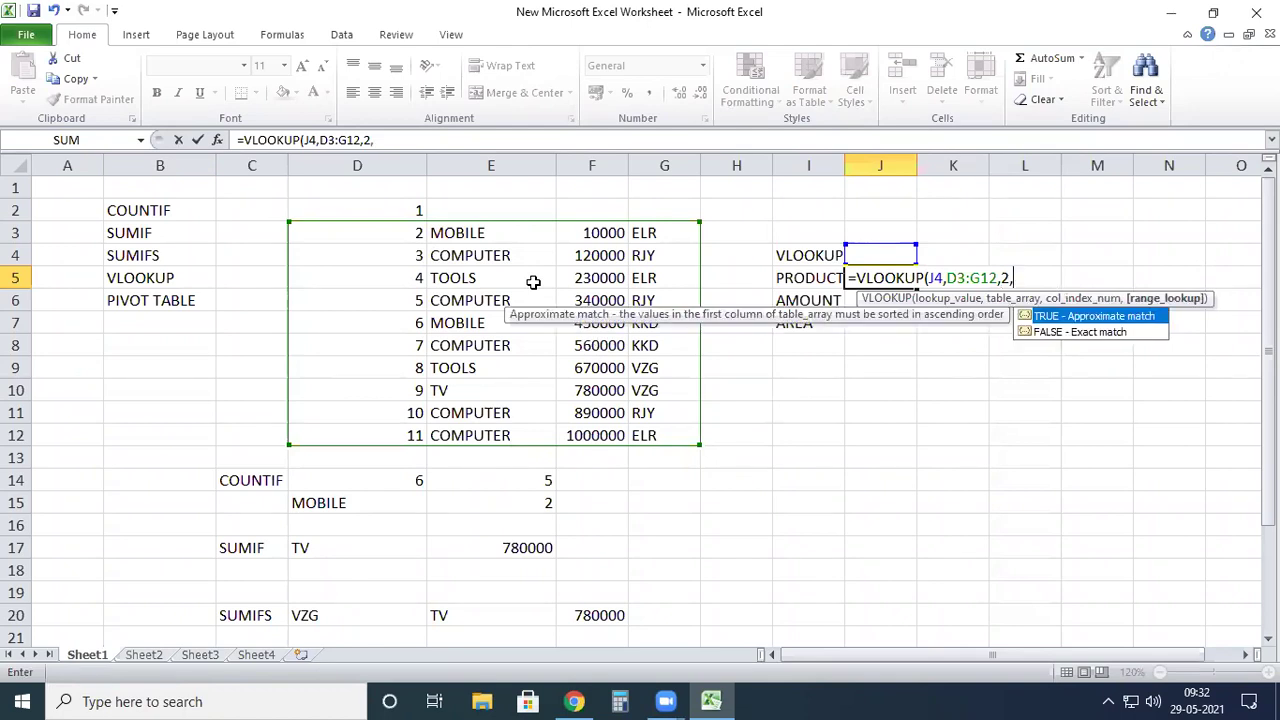
type("FALSE)")
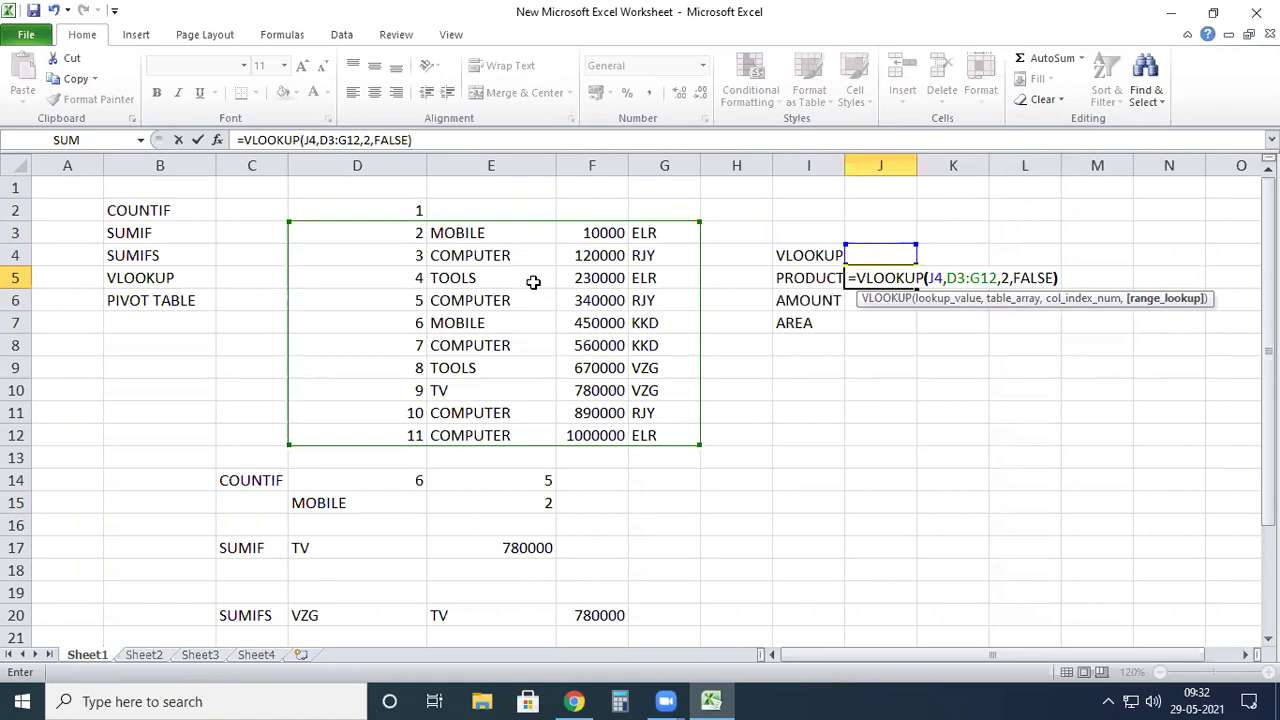
left_click(931, 323)
Step: Try filling the product formula from J5 down to J7, check its references, and clear the copies from J6:J7
left_click(888, 295)
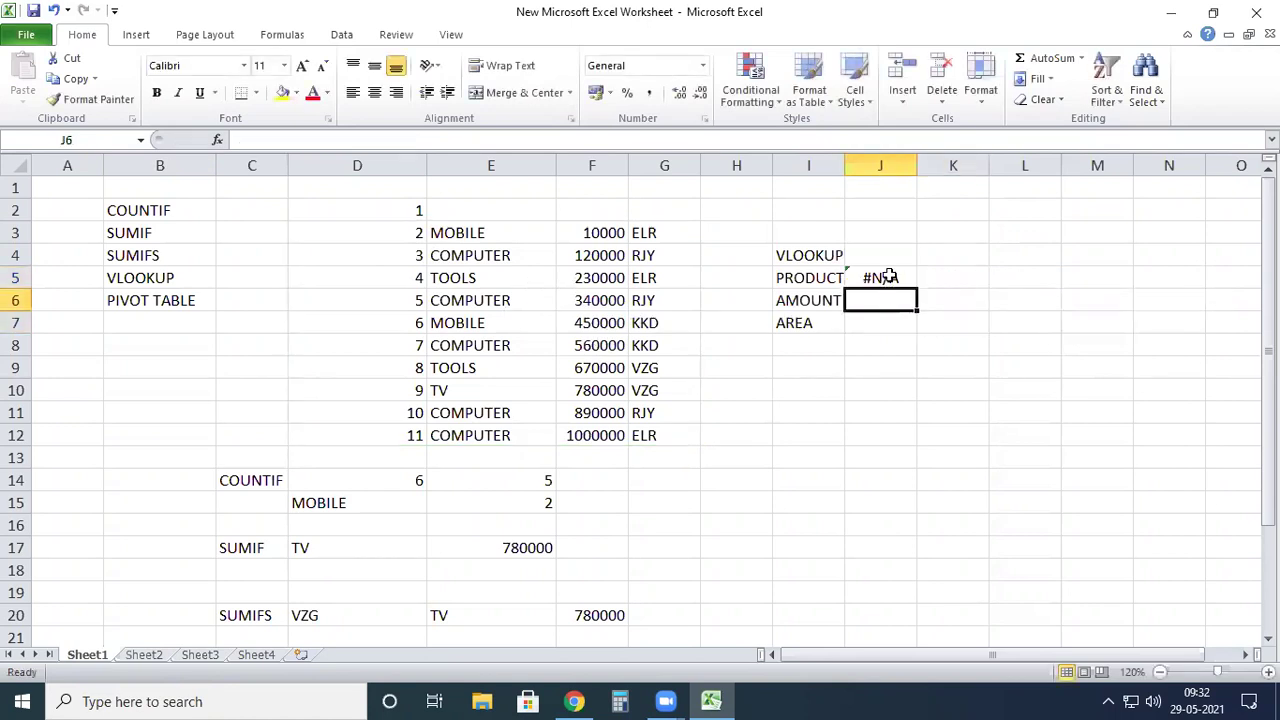
left_click(886, 277)
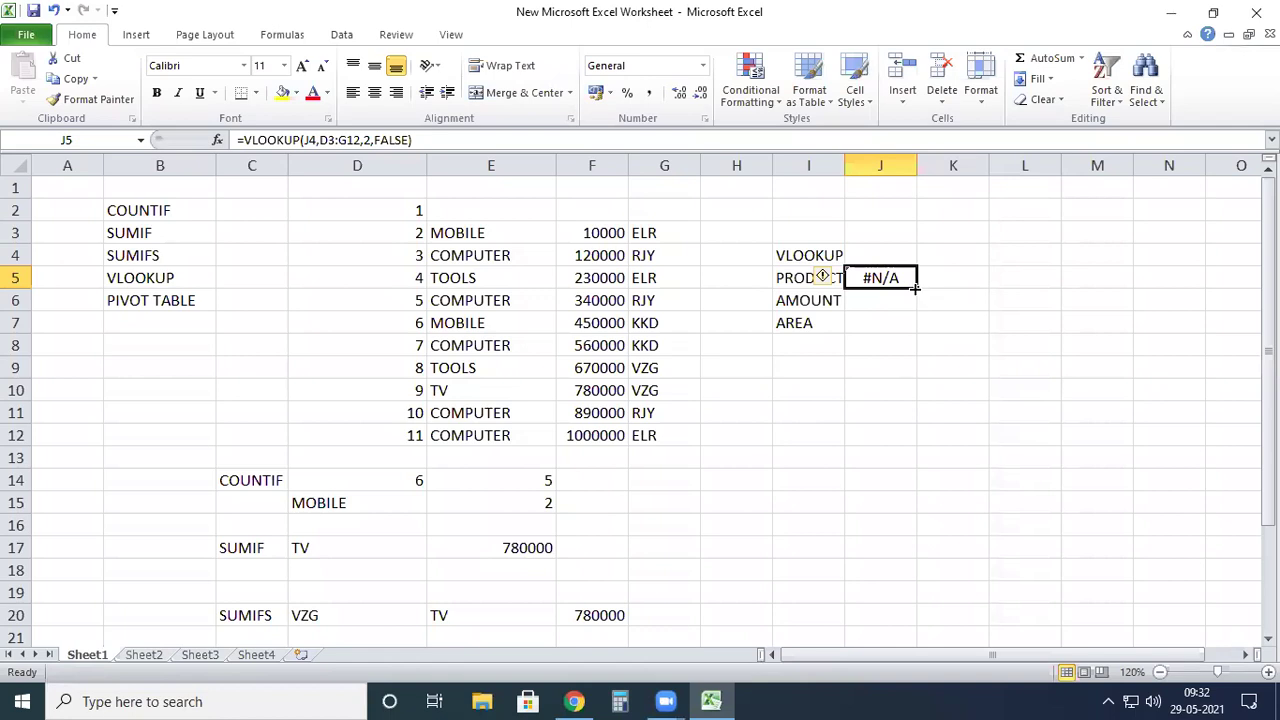
left_click_drag(918, 288, 926, 336)
left_click(880, 300)
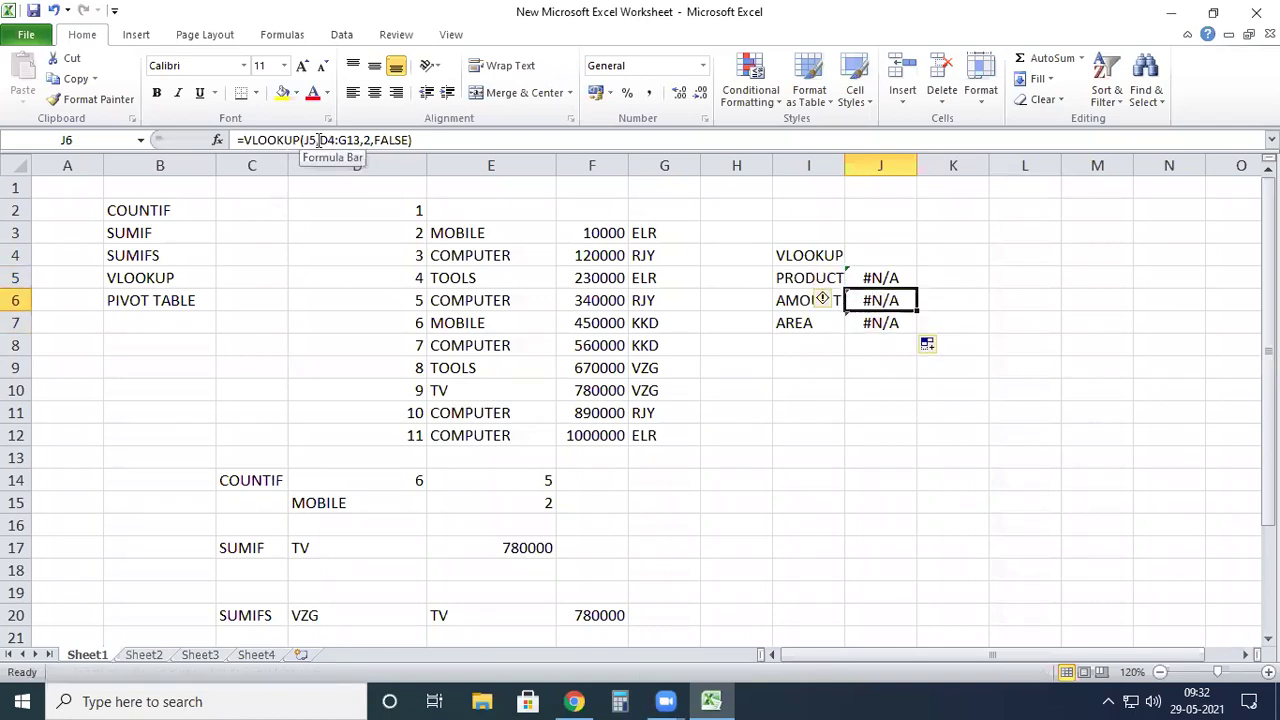
left_click(970, 316)
left_click_drag(886, 296, 893, 330)
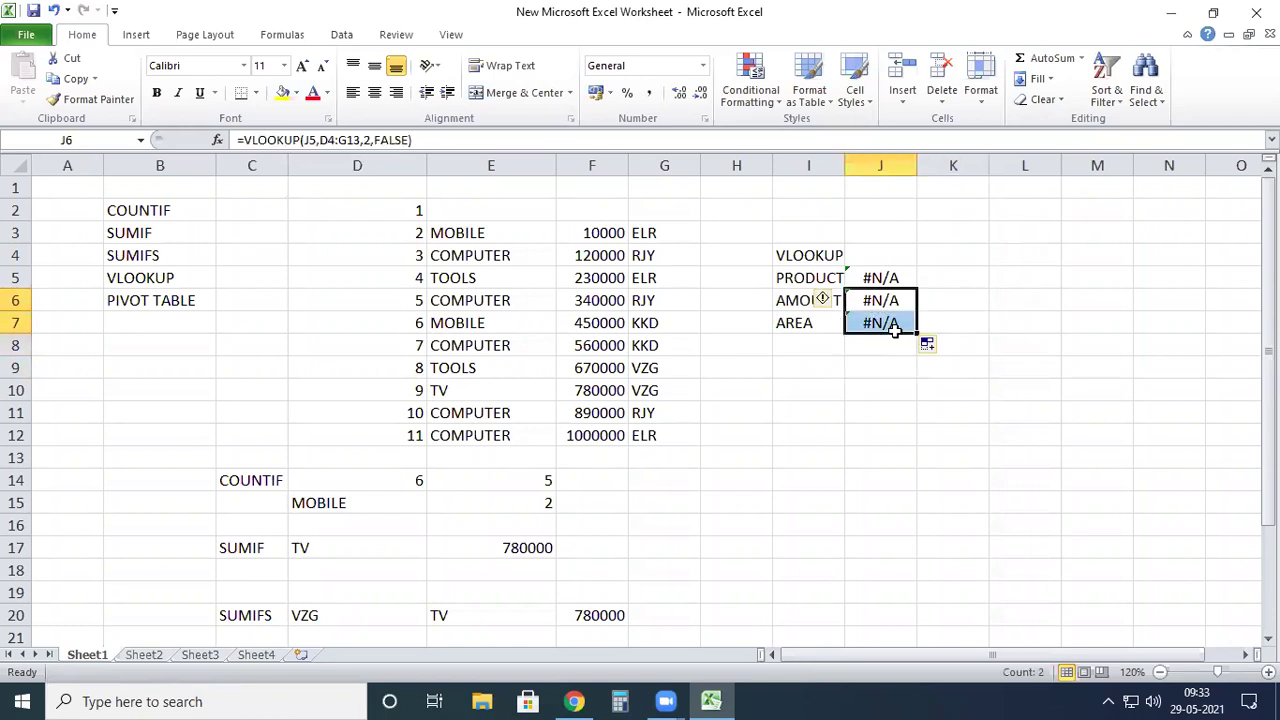
key("Delete")
Step: Enter the amount lookup formula =VLOOKUP(J4,D3:G12,3,FALSE) in J6
left_click(887, 306)
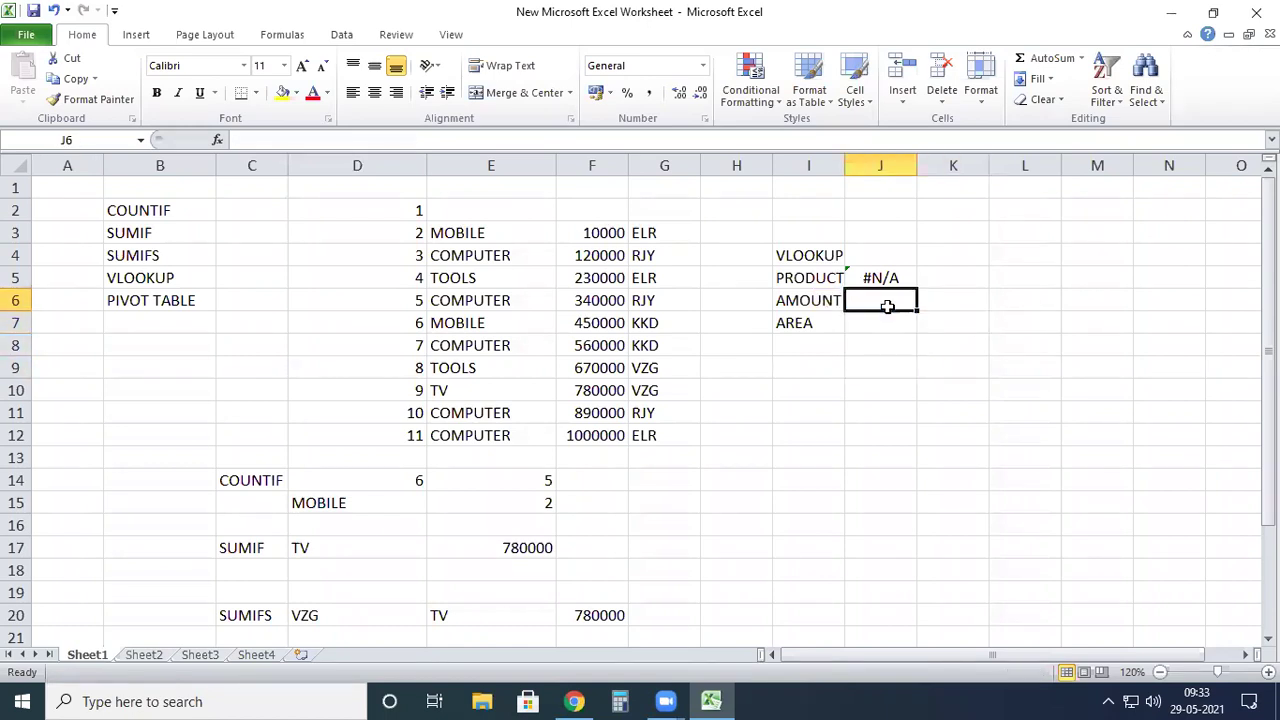
type("=VLOO")
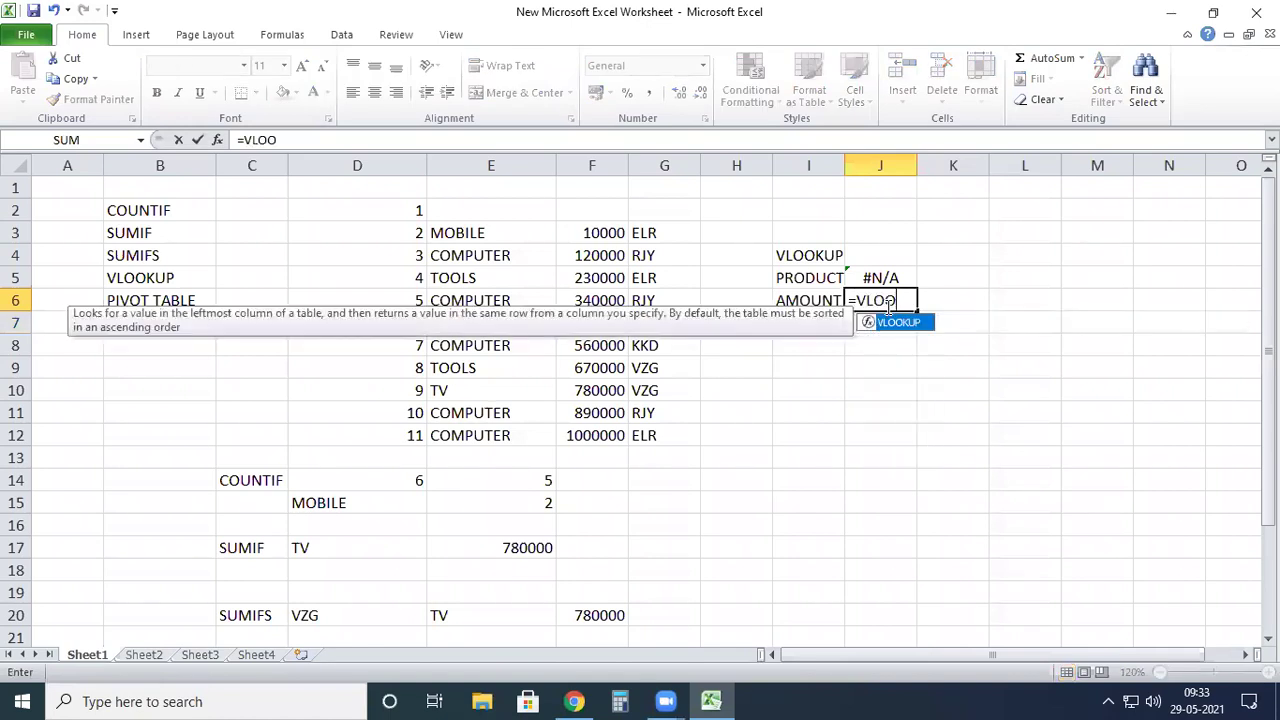
type("KUP(")
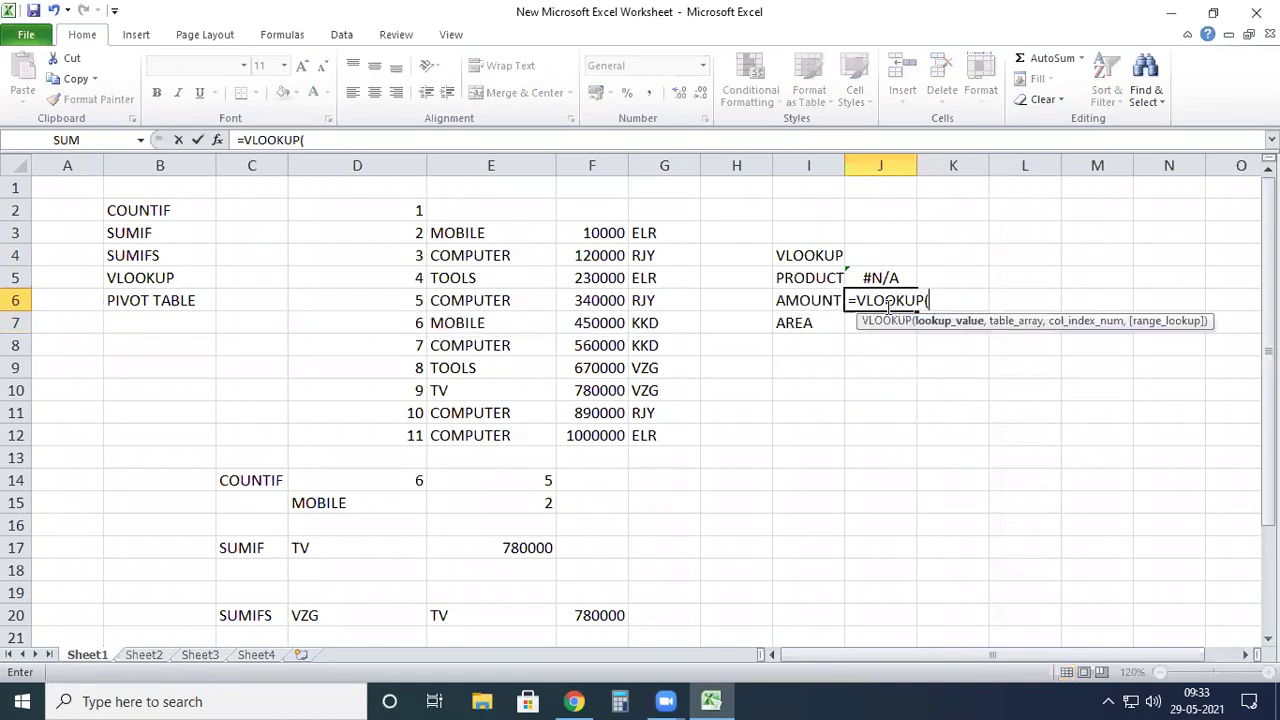
left_click(903, 255)
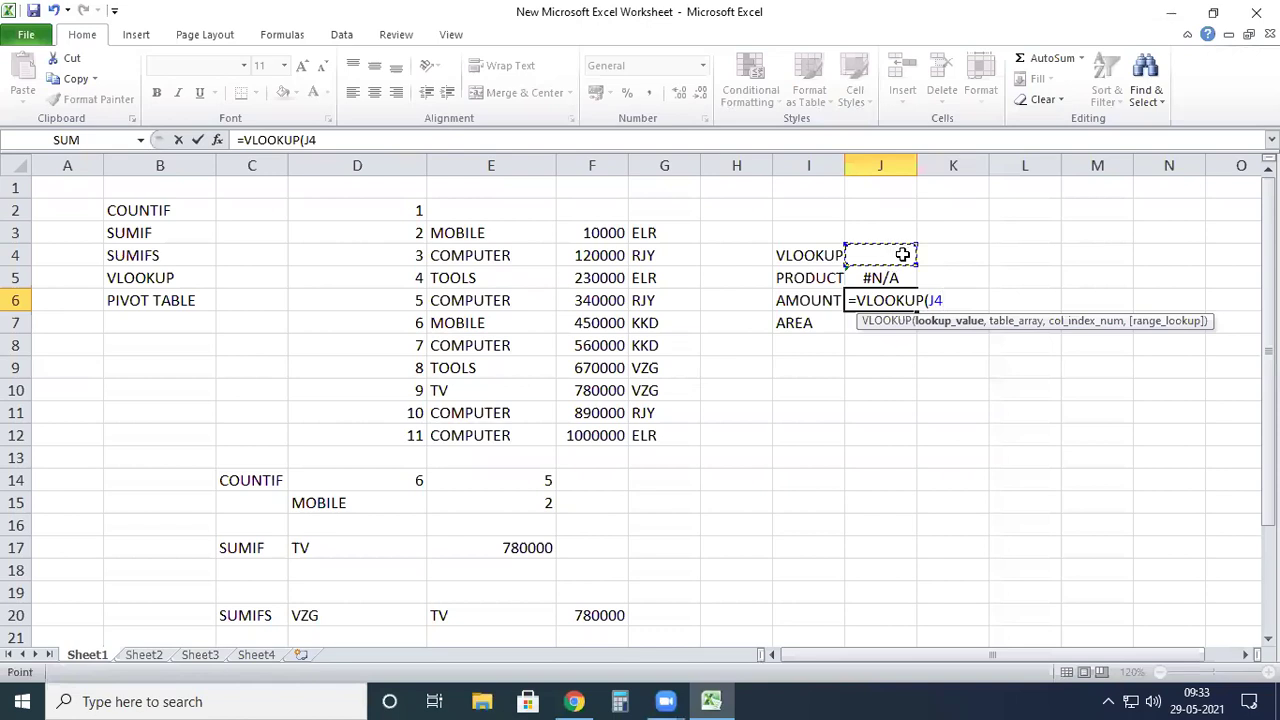
type(",")
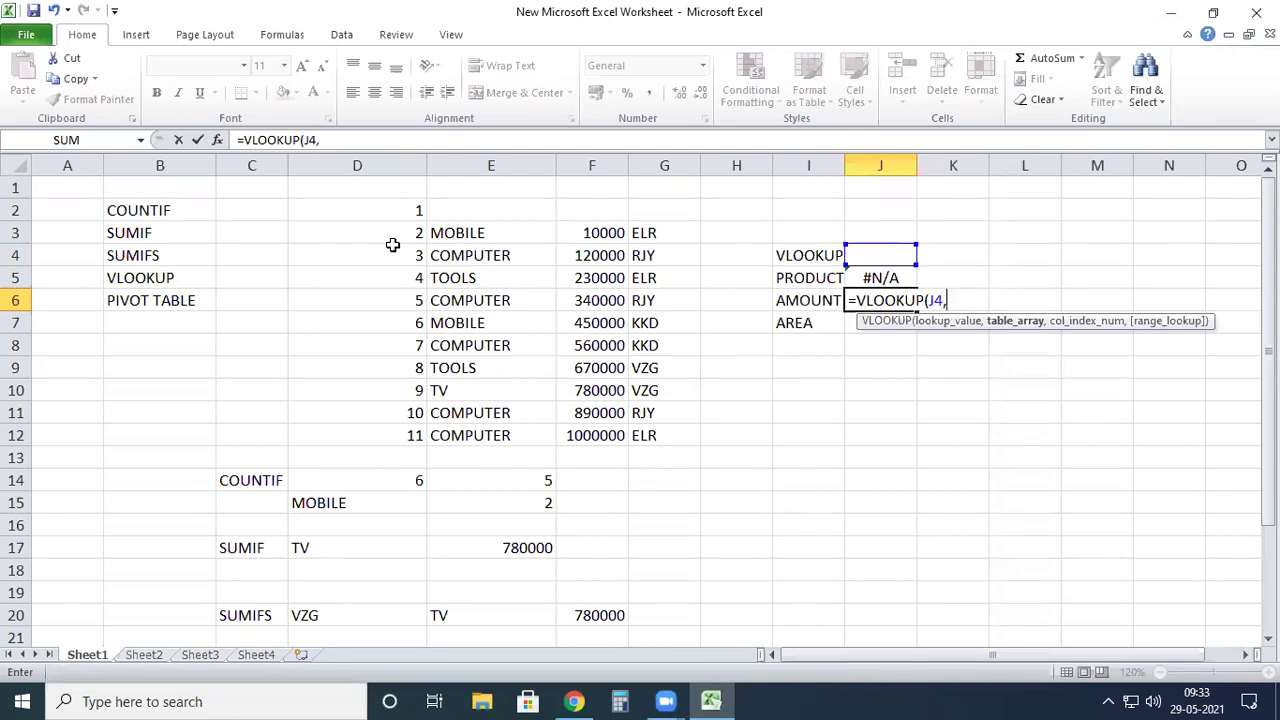
left_click_drag(392, 235, 660, 435)
type(",")
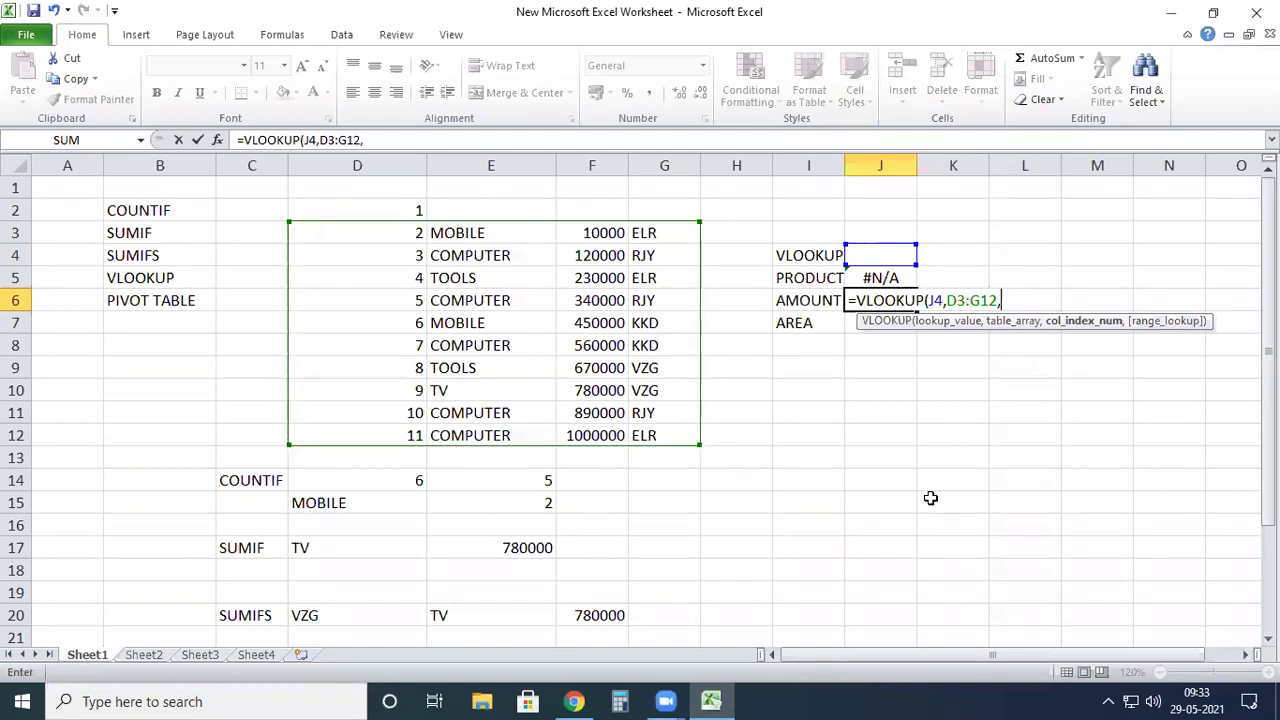
type("3,FALSE)")
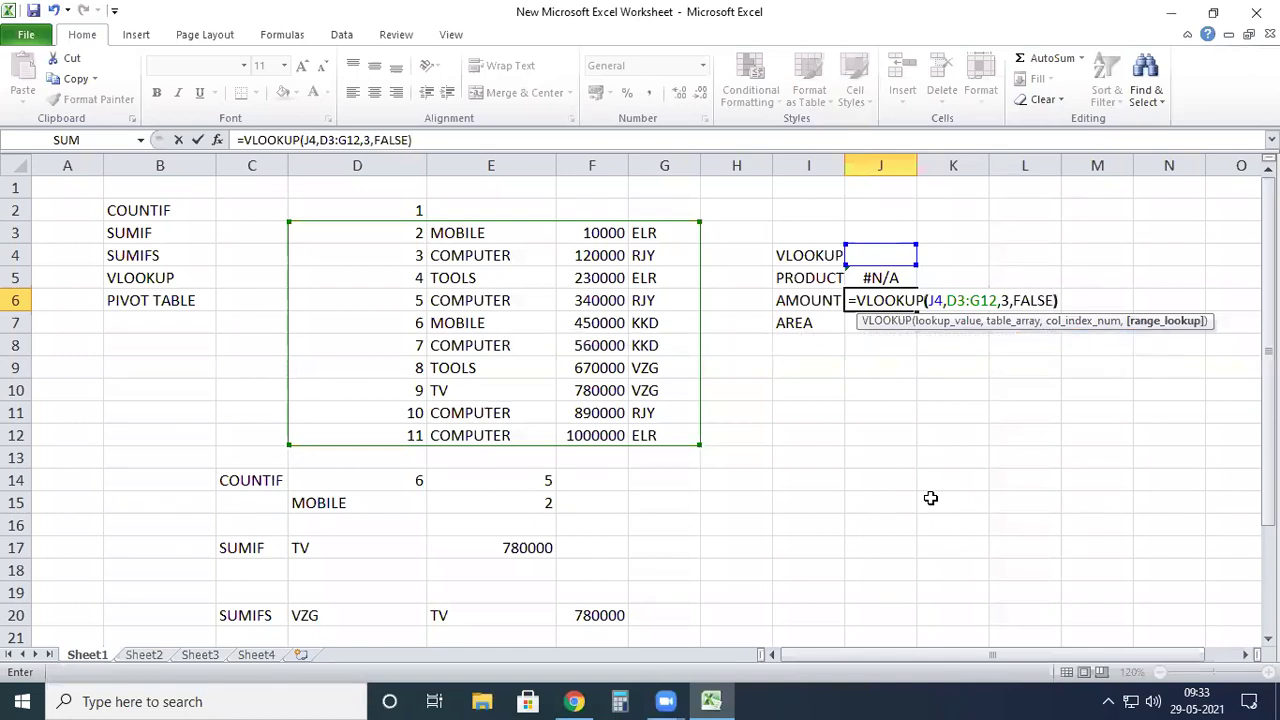
left_click(920, 410)
Step: Enter the area lookup formula =VLOOKUP(J4,D3:G12,4,FALSE) in J7
left_click(893, 331)
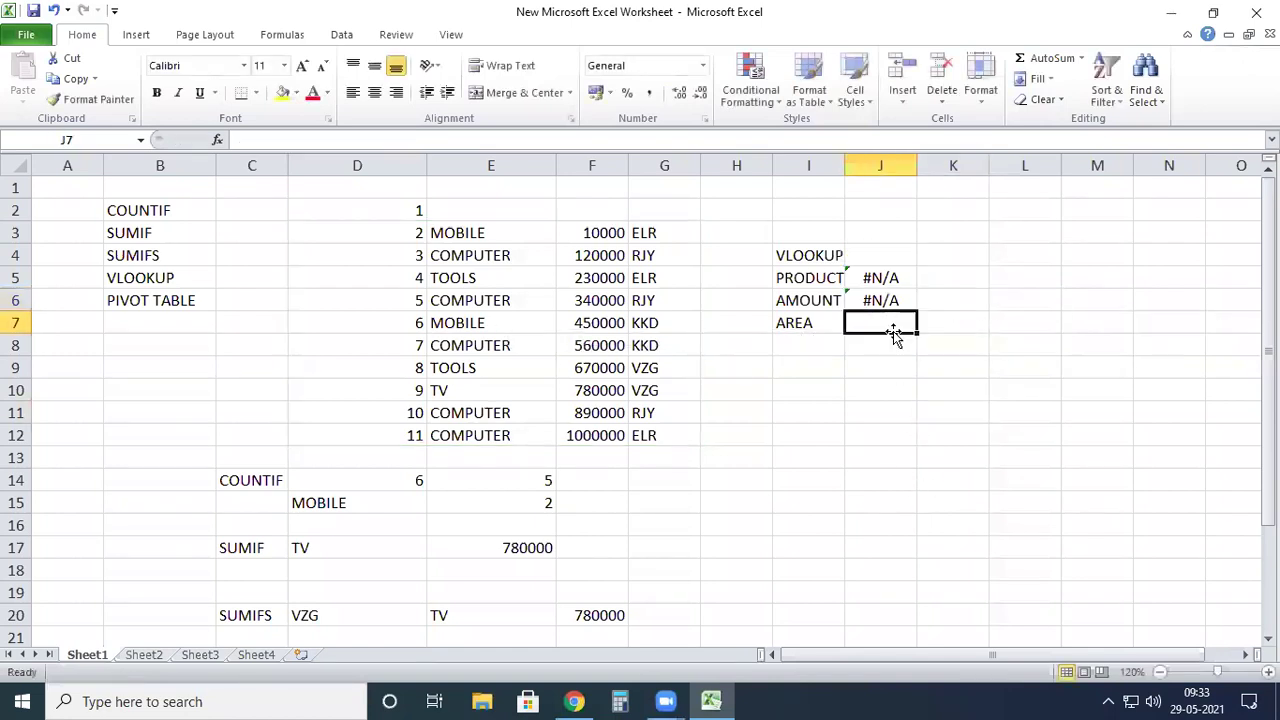
type("=")
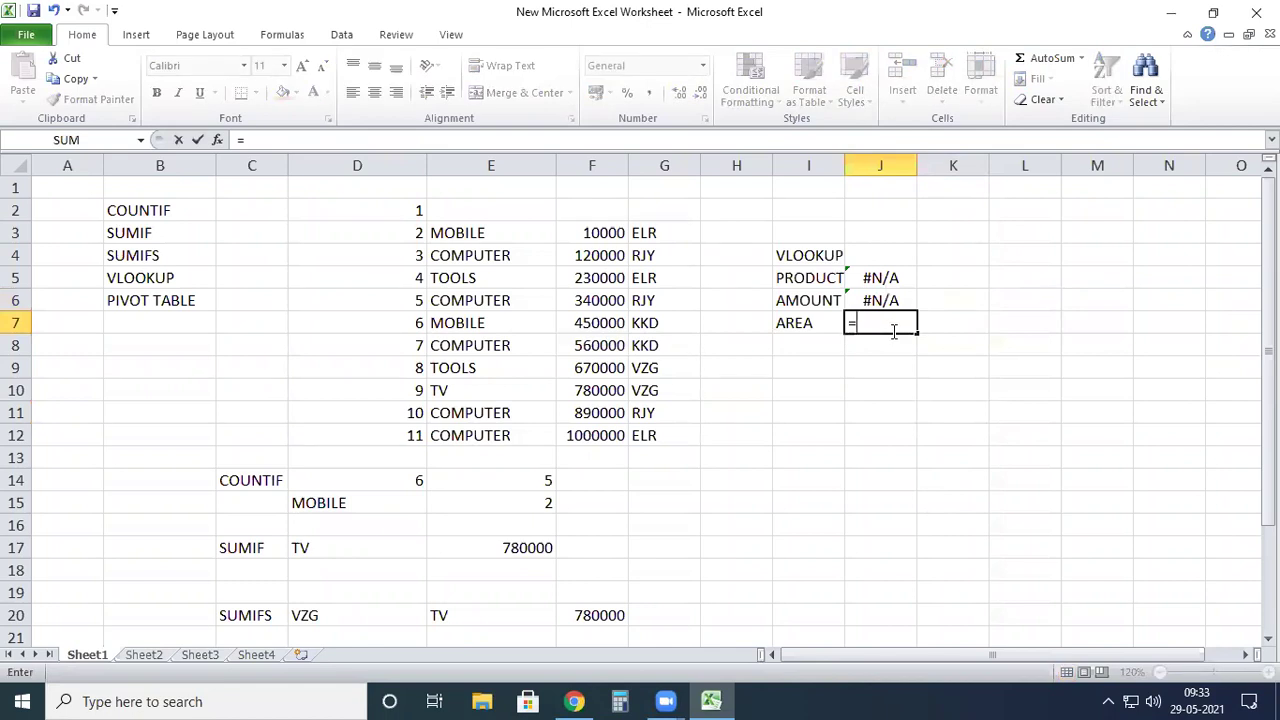
type("VLOOUP(")
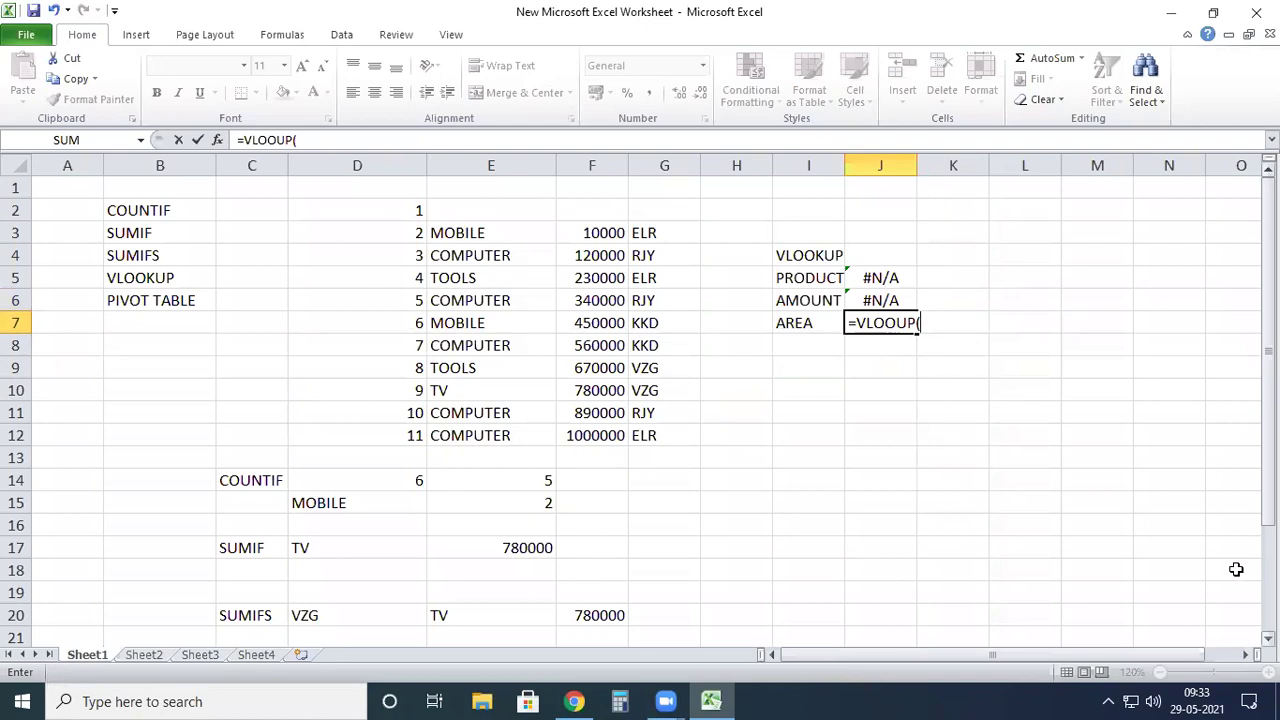
key("BackSpace")
key("BackSpace")
key("BackSpace")
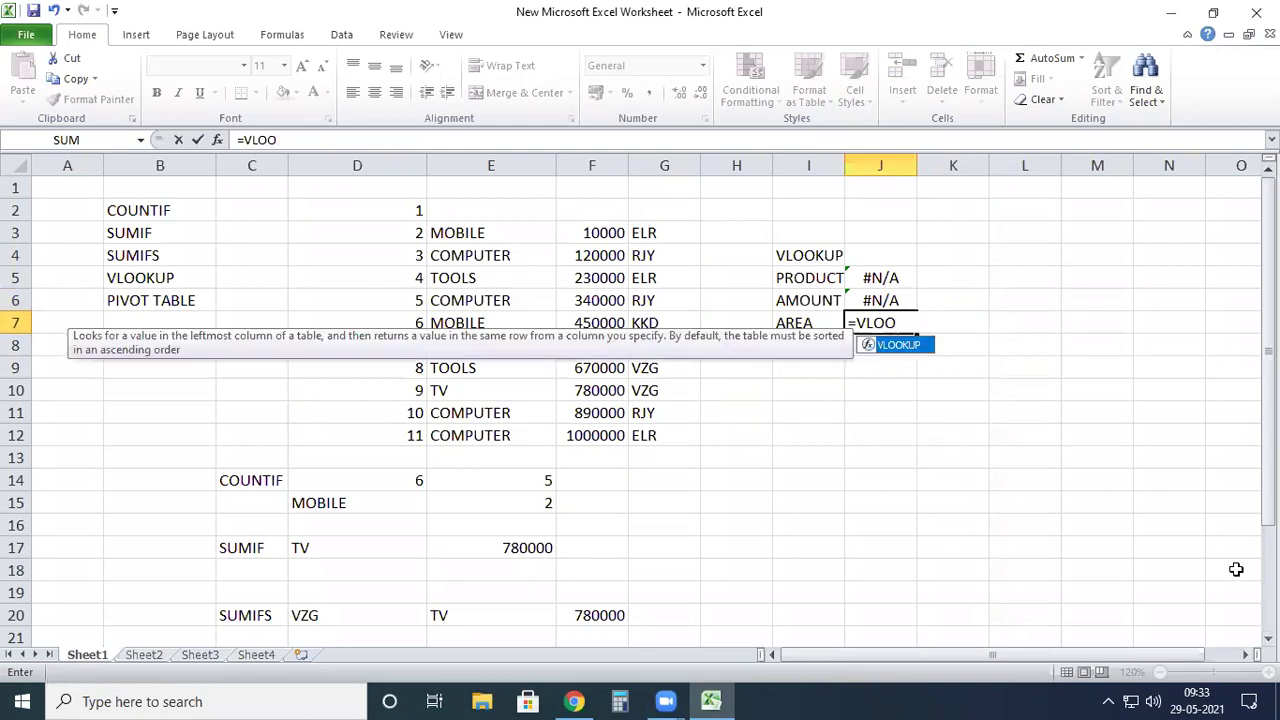
type("KUP(")
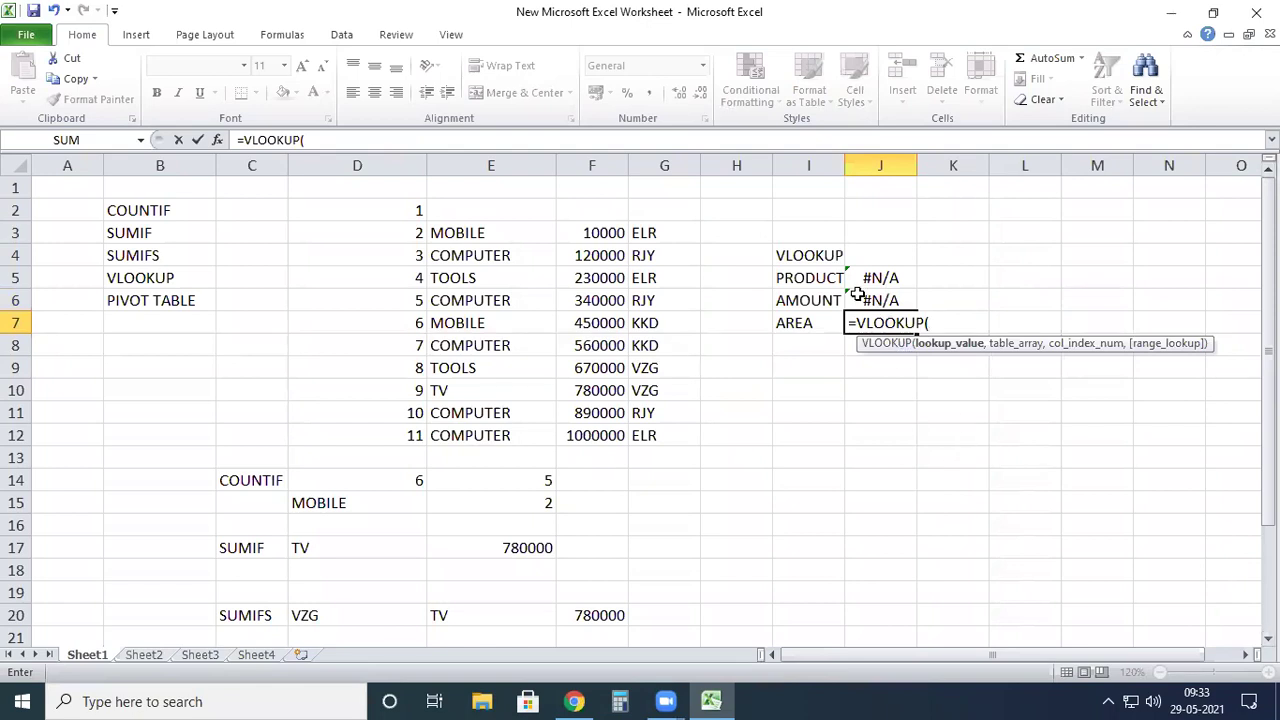
left_click(875, 253)
type(",")
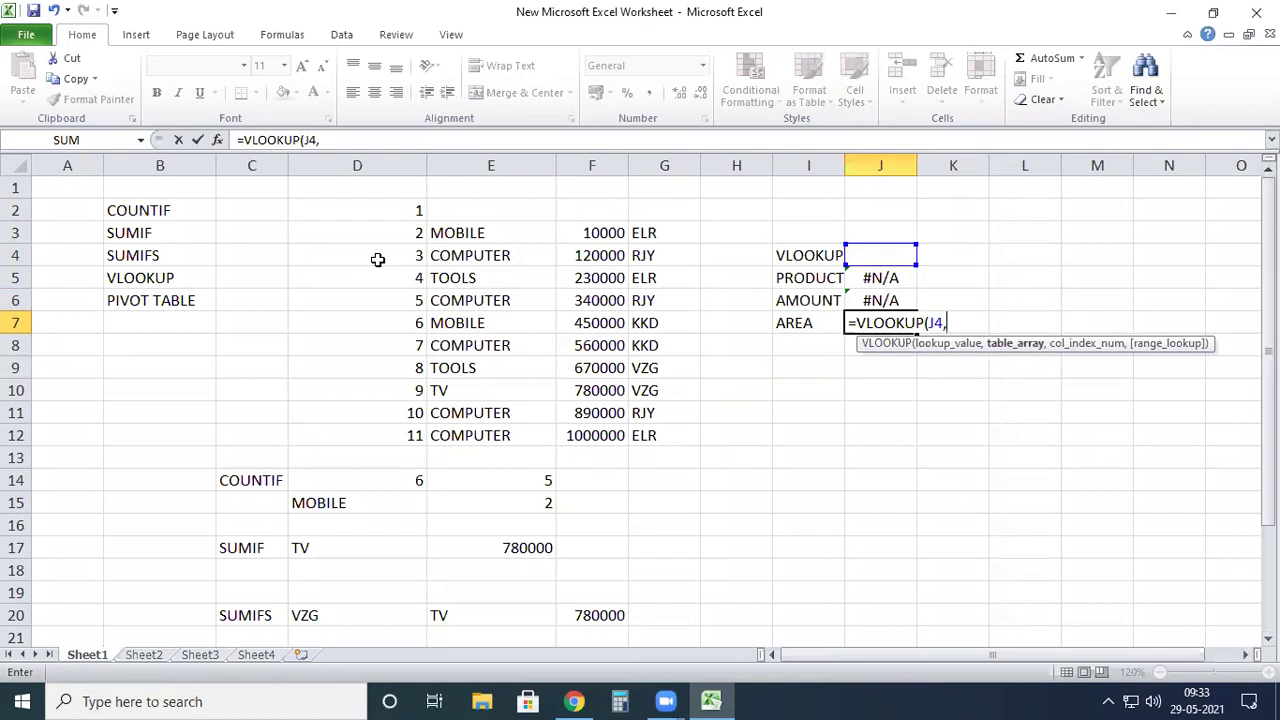
left_click_drag(383, 236, 694, 435)
type(",")
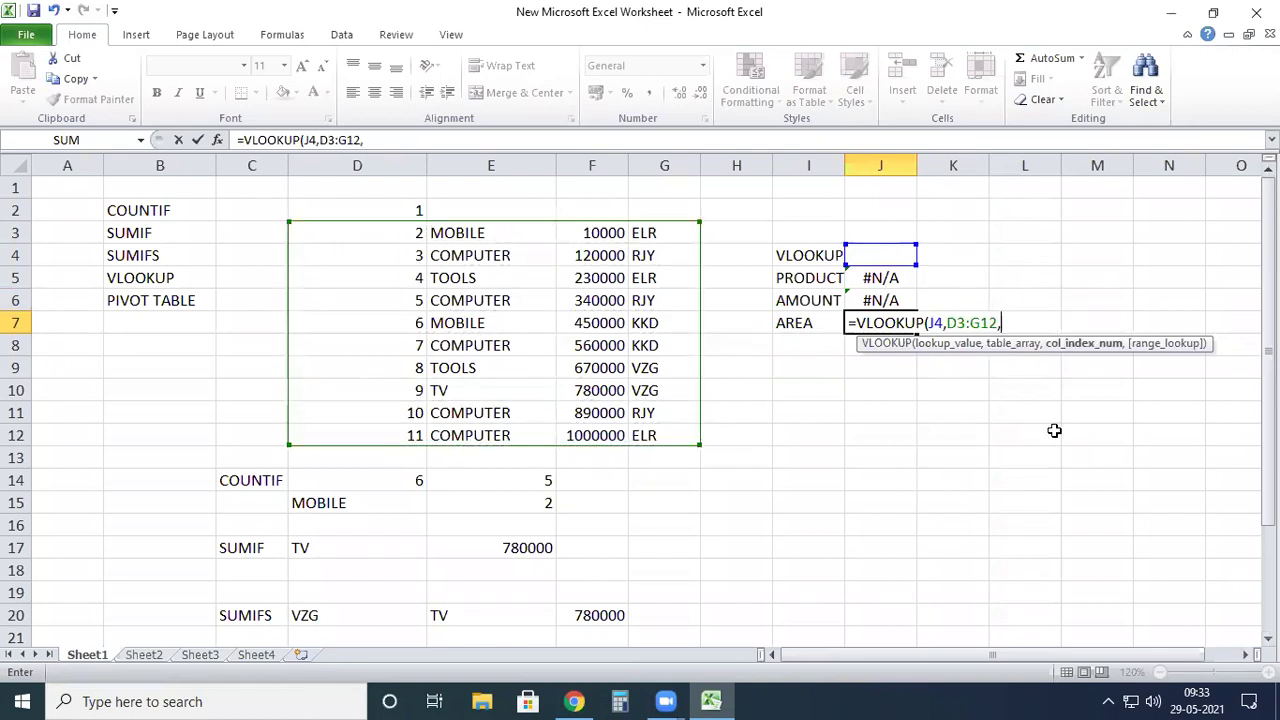
type("4,")
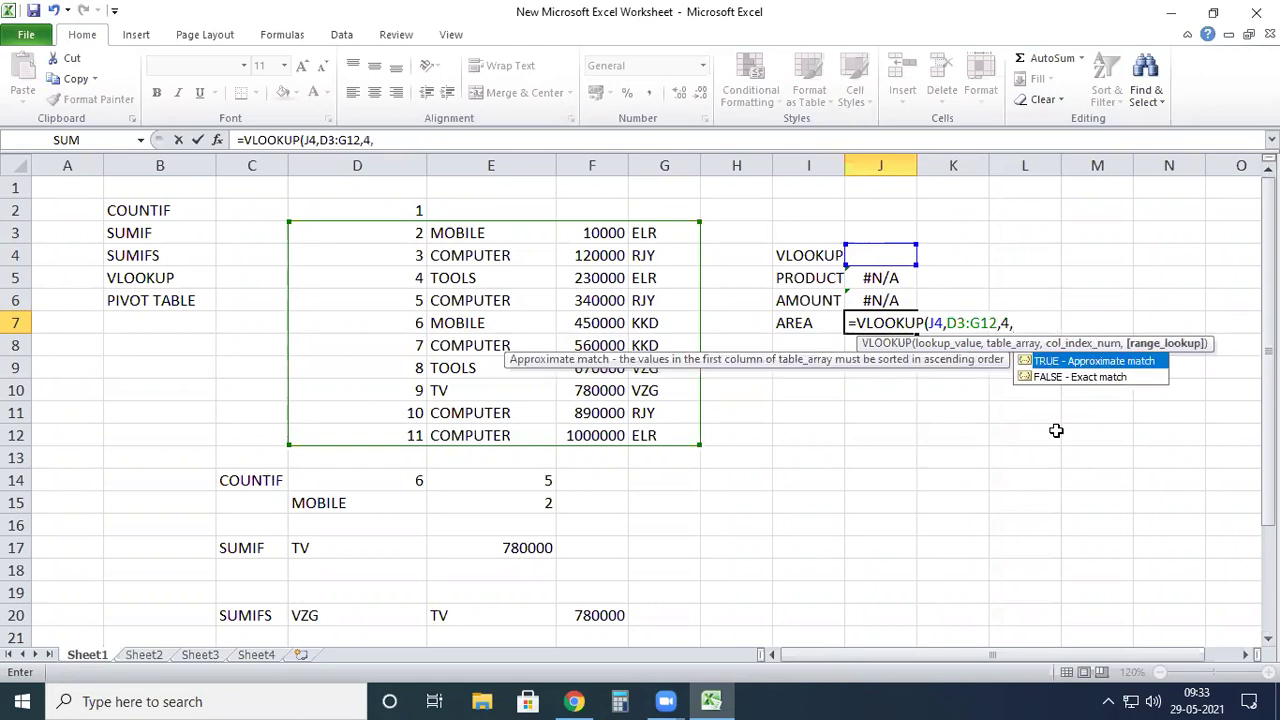
type("FALSE)")
left_click(1048, 415)
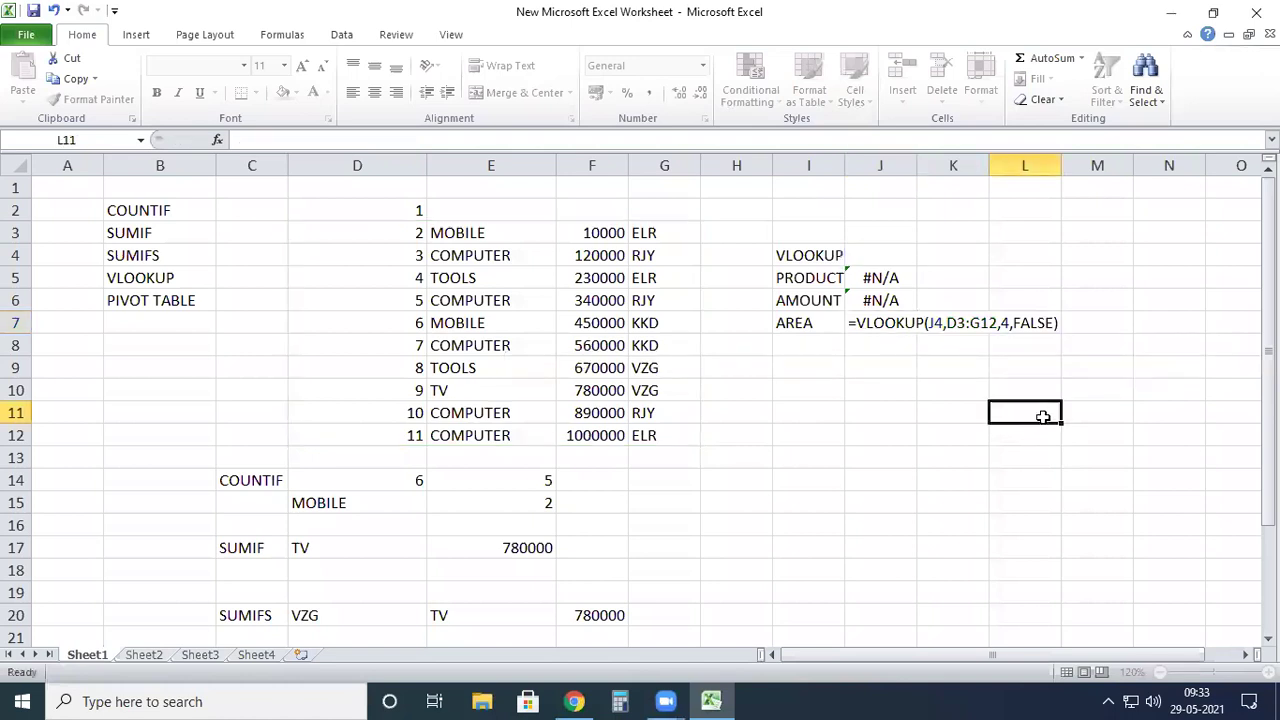
Step: Enter 2 as the lookup number in J4 to test the three formulas
left_click(897, 255)
type("2")
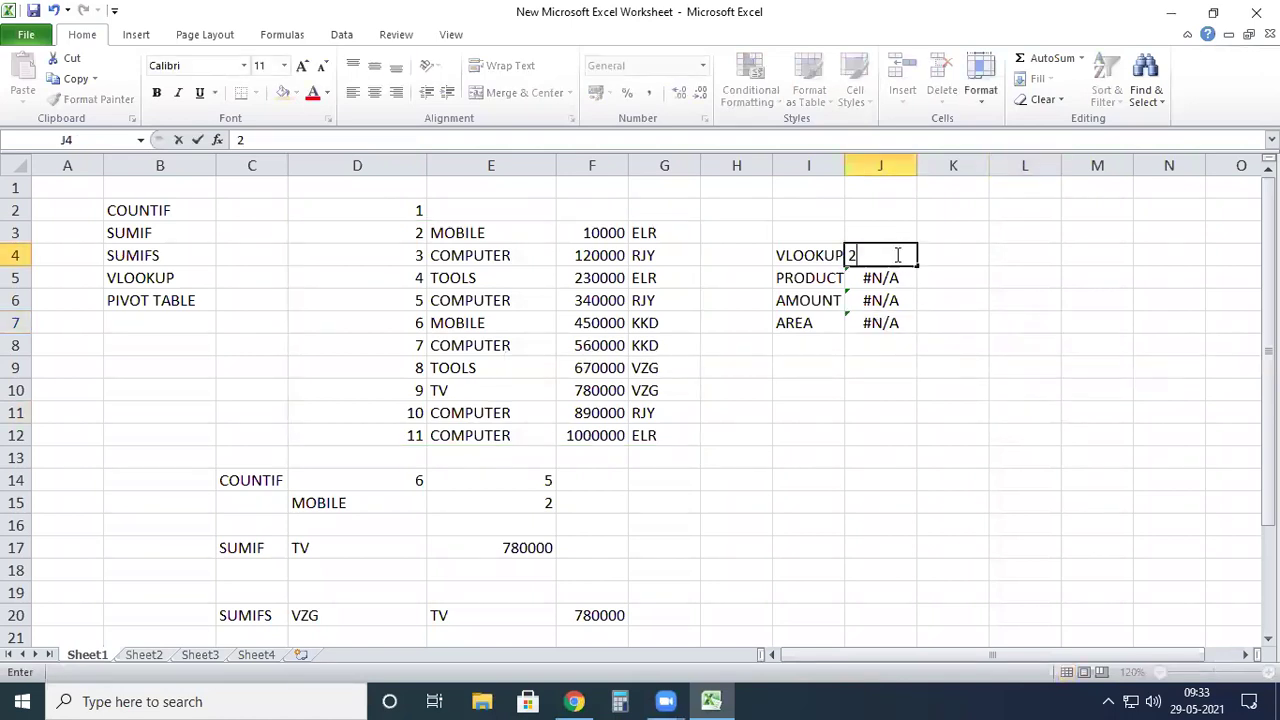
key("Return")
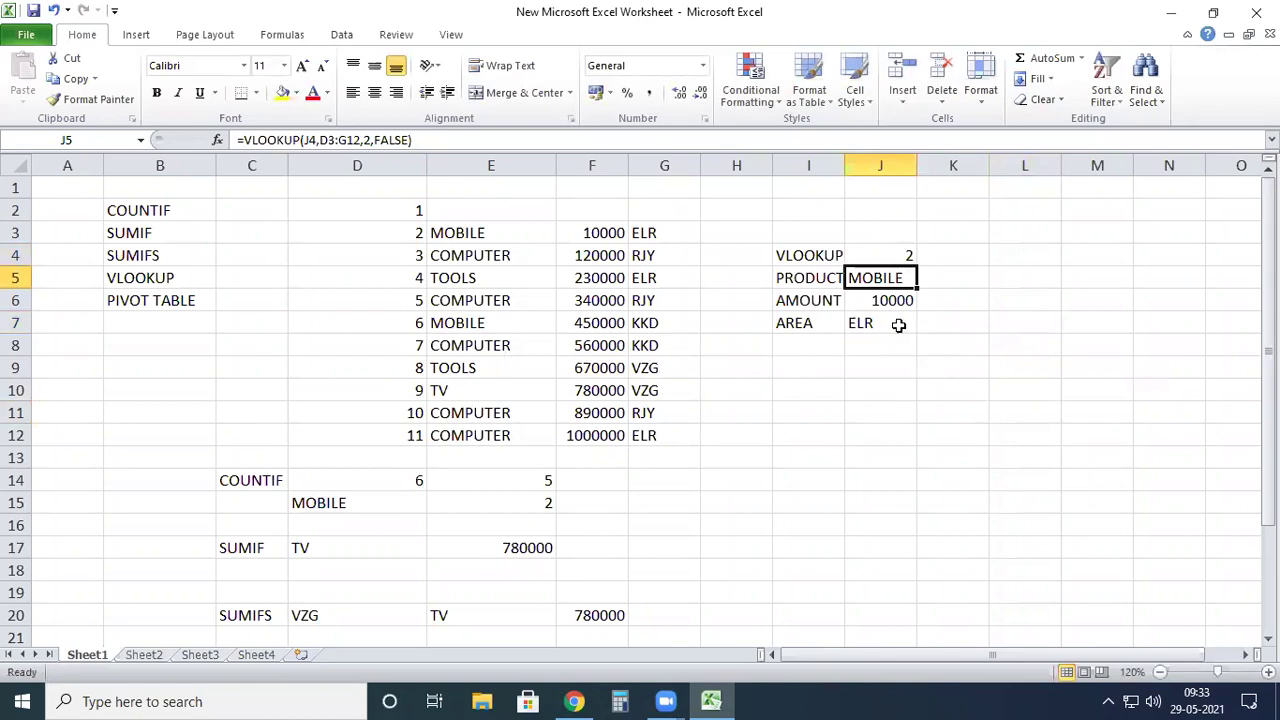
Step: Format the lookup block I4:J7 with all borders, a yellow fill and red text
left_click_drag(784, 254, 886, 323)
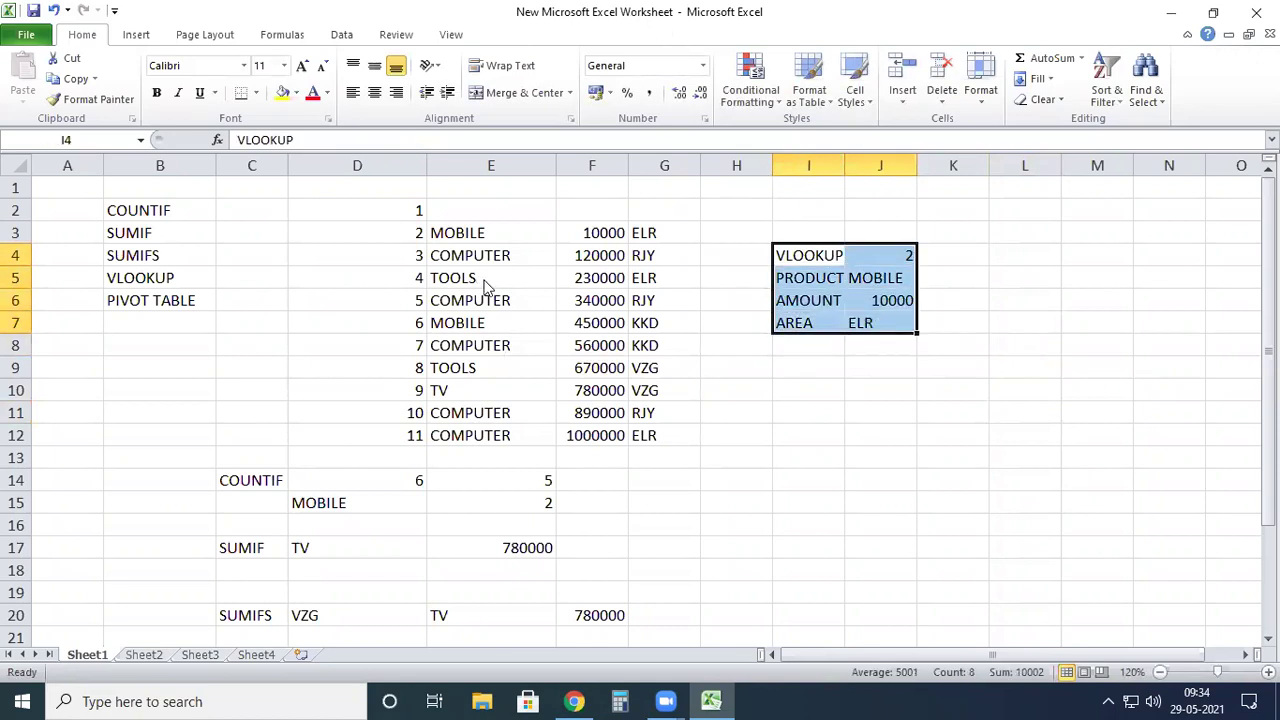
left_click(256, 93)
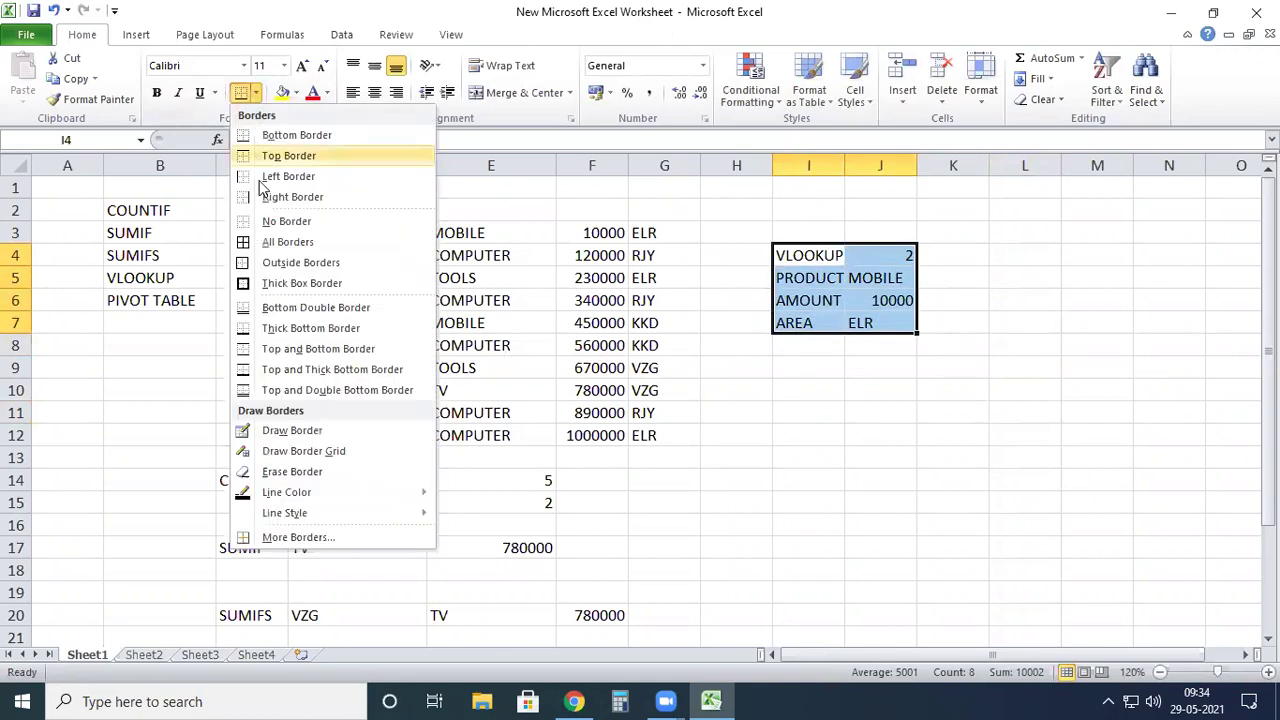
left_click(259, 242)
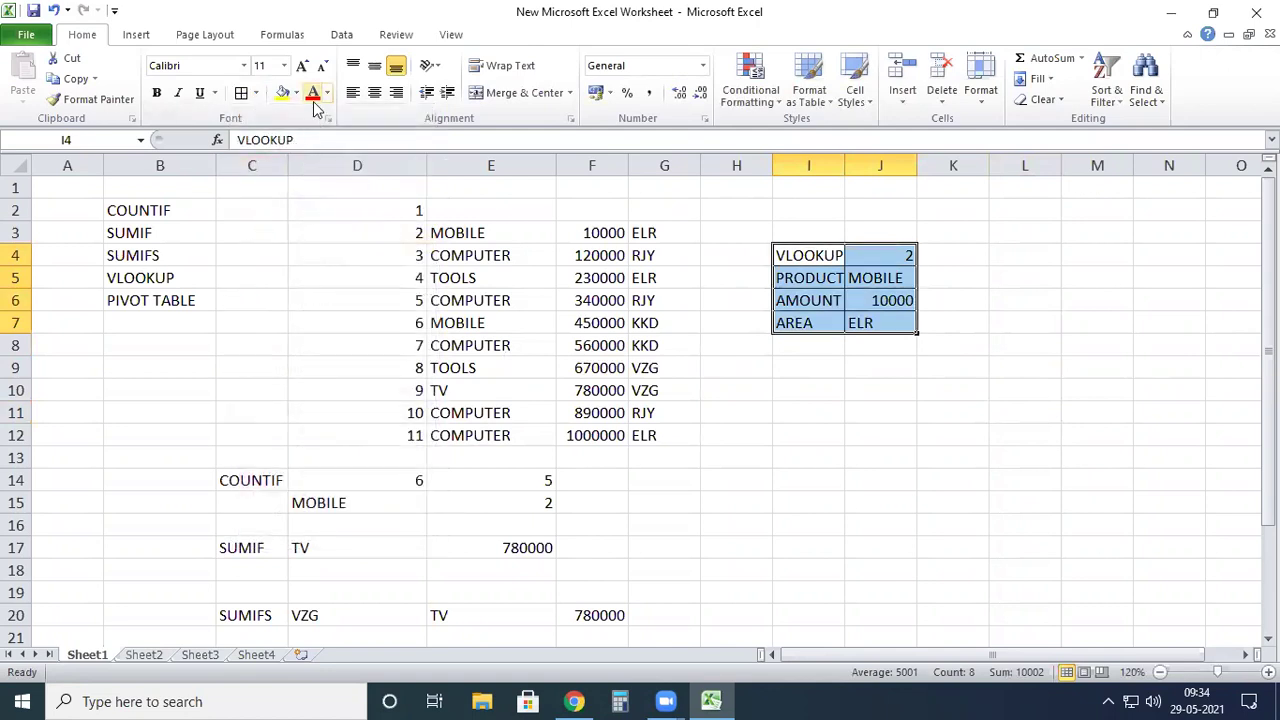
left_click(283, 95)
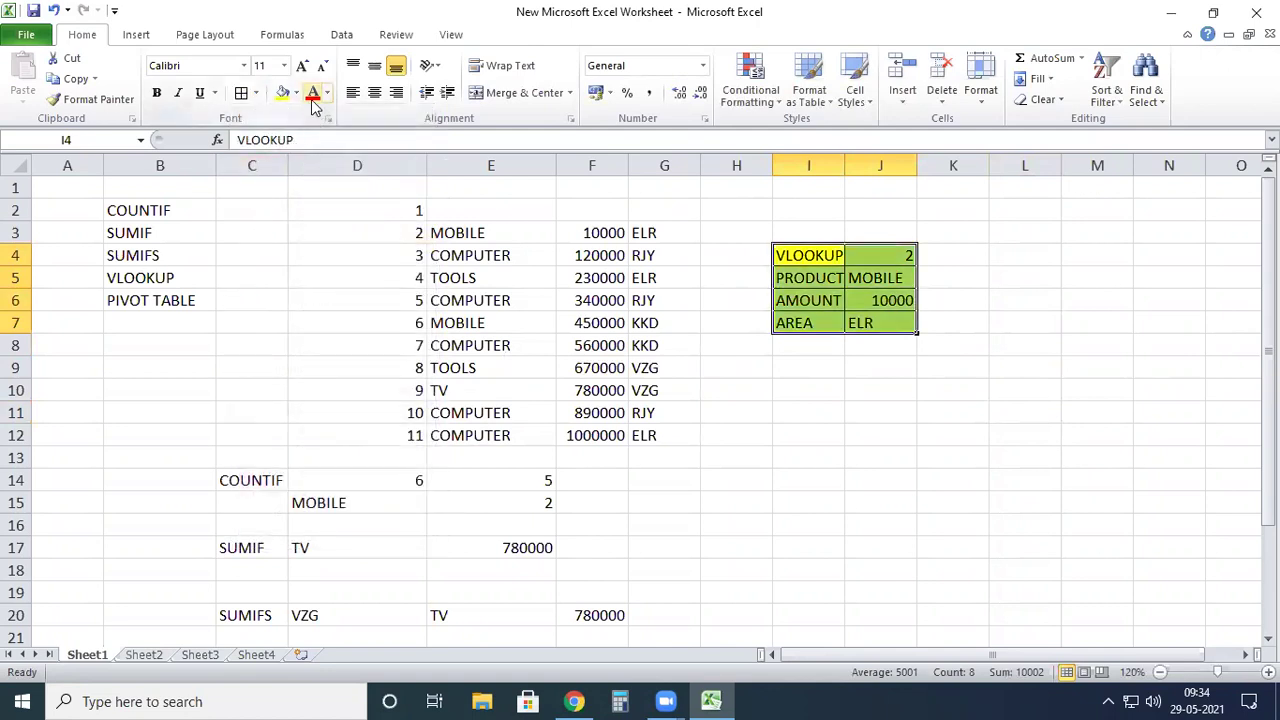
left_click(311, 93)
left_click(1014, 455)
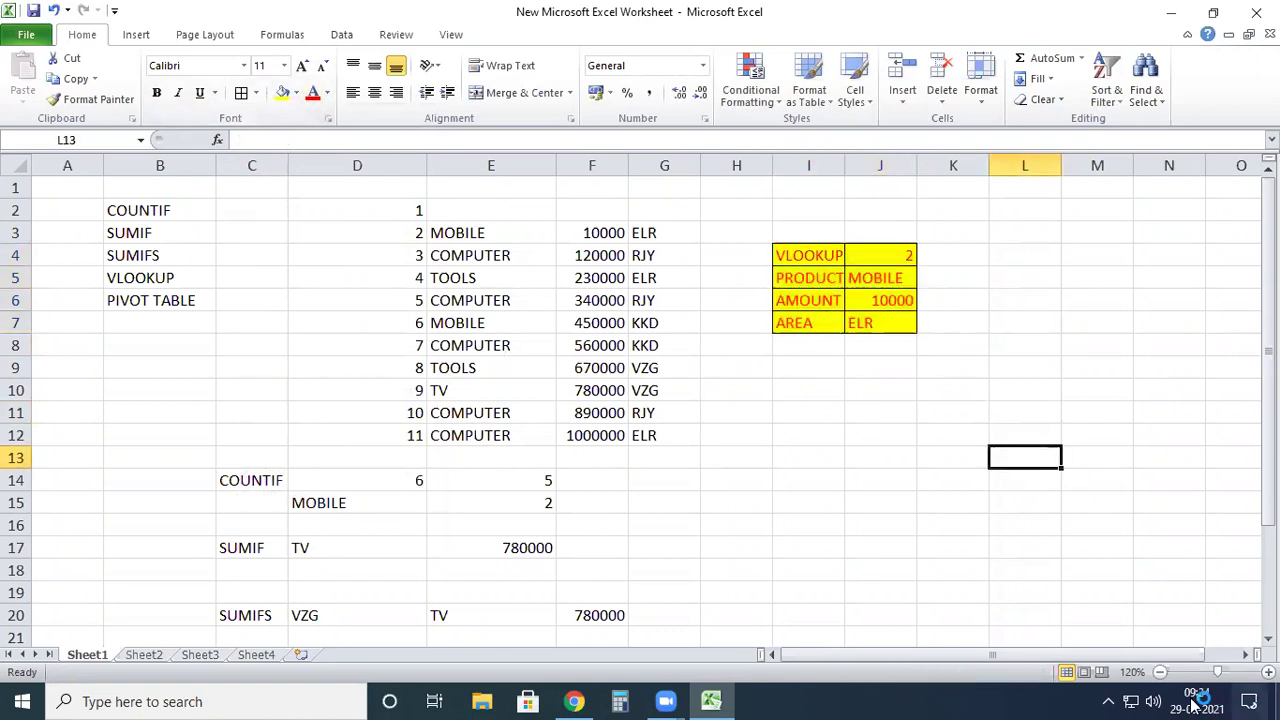
Step: Test the lookup block with the numbers 9 and 11 in J4
left_click(885, 250)
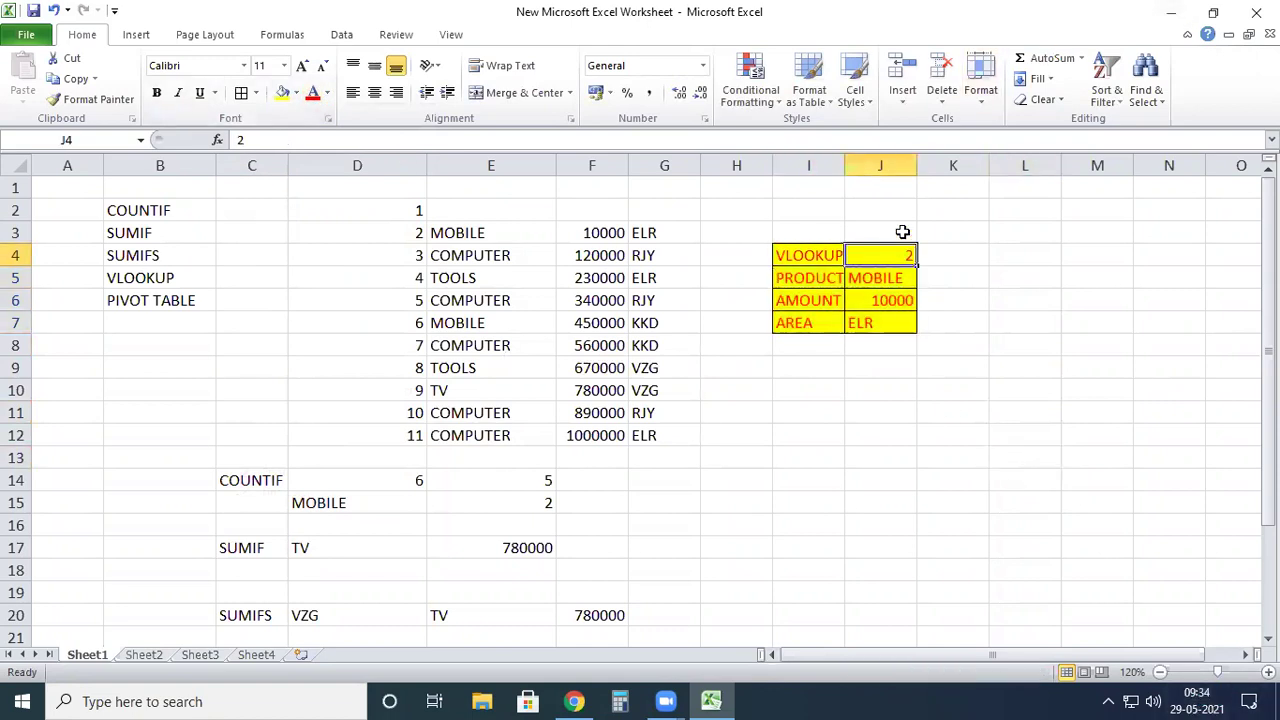
type("9")
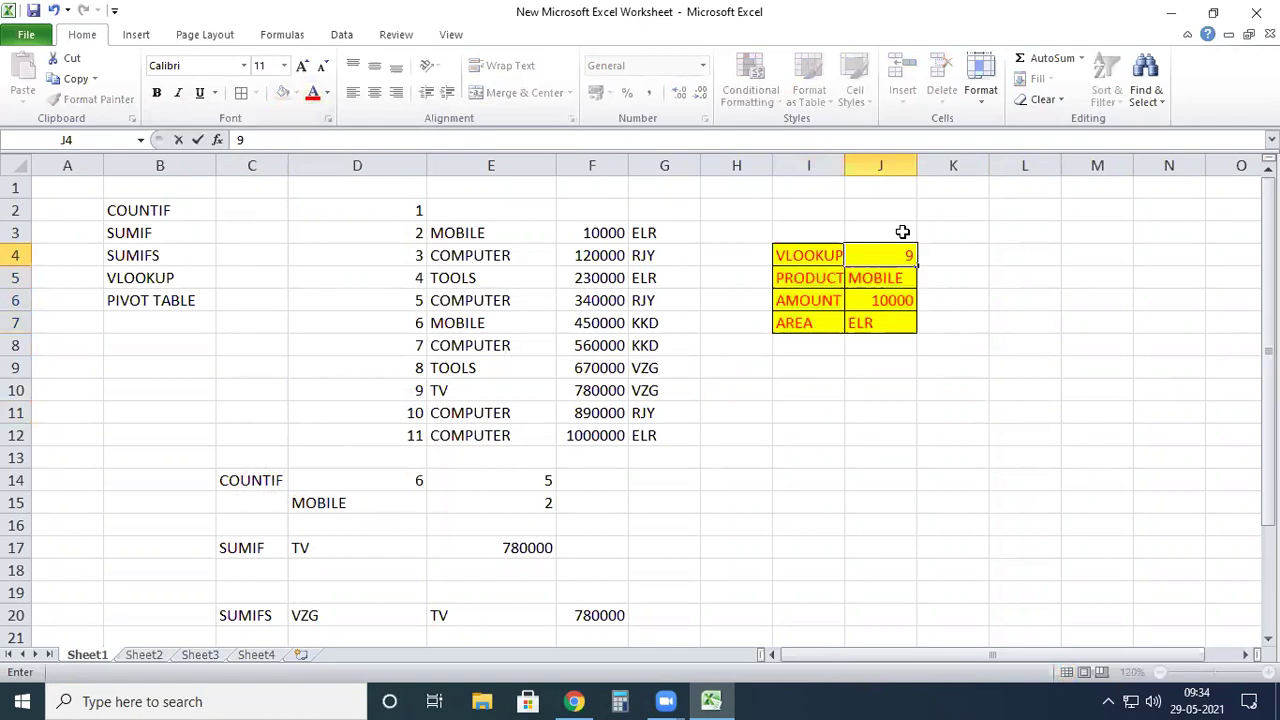
key("Return")
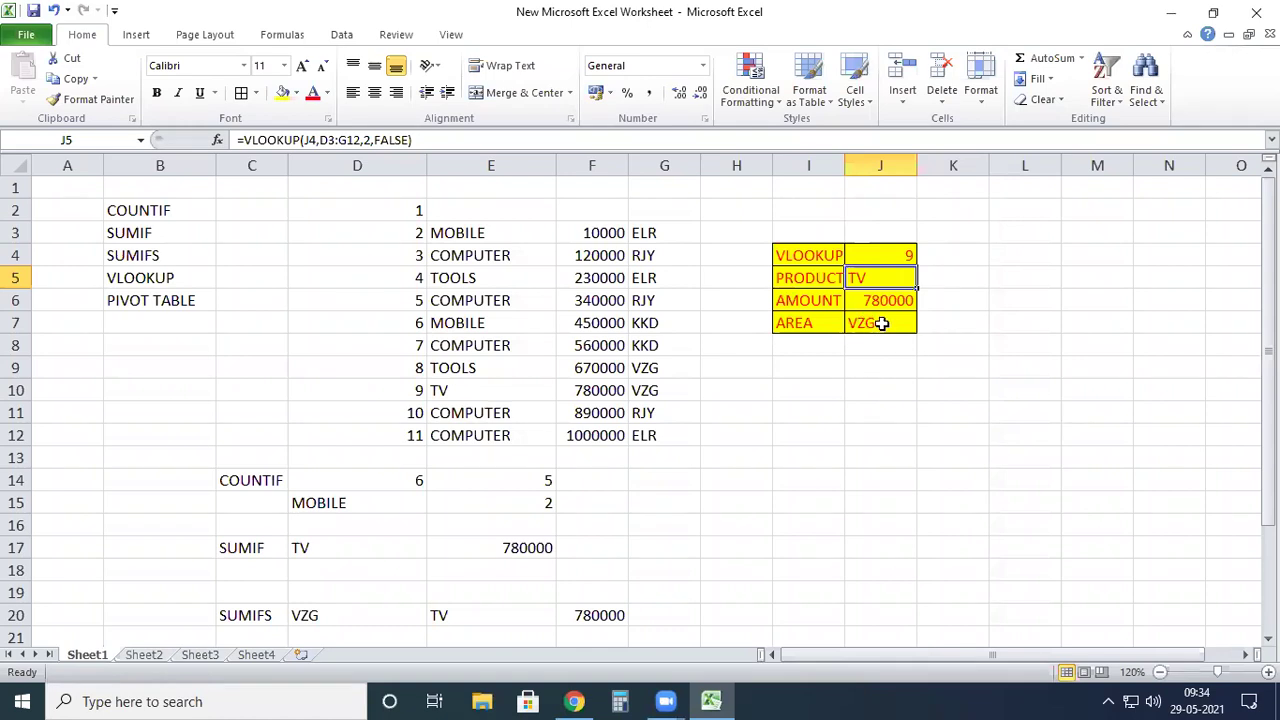
left_click(880, 256)
type("1")
key("Return")
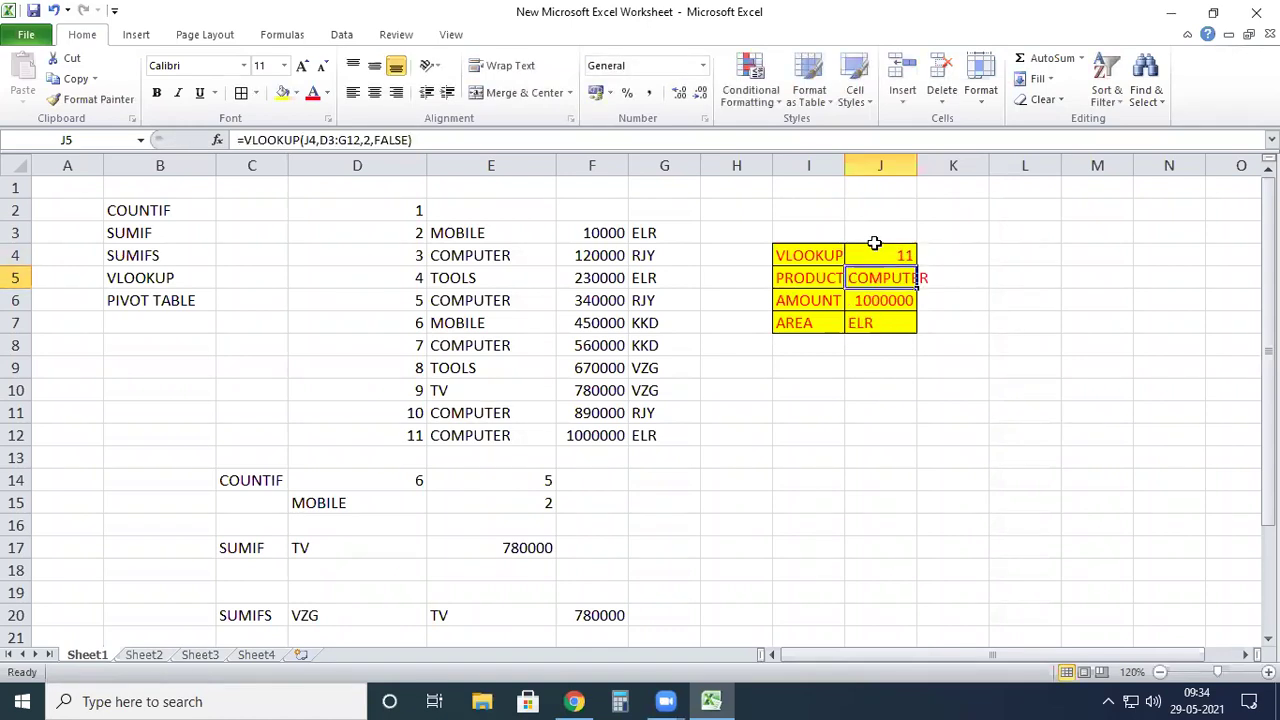
Step: Widen column J to fit the product name and set the lookup number in J4 to 3
left_click_drag(918, 167, 946, 168)
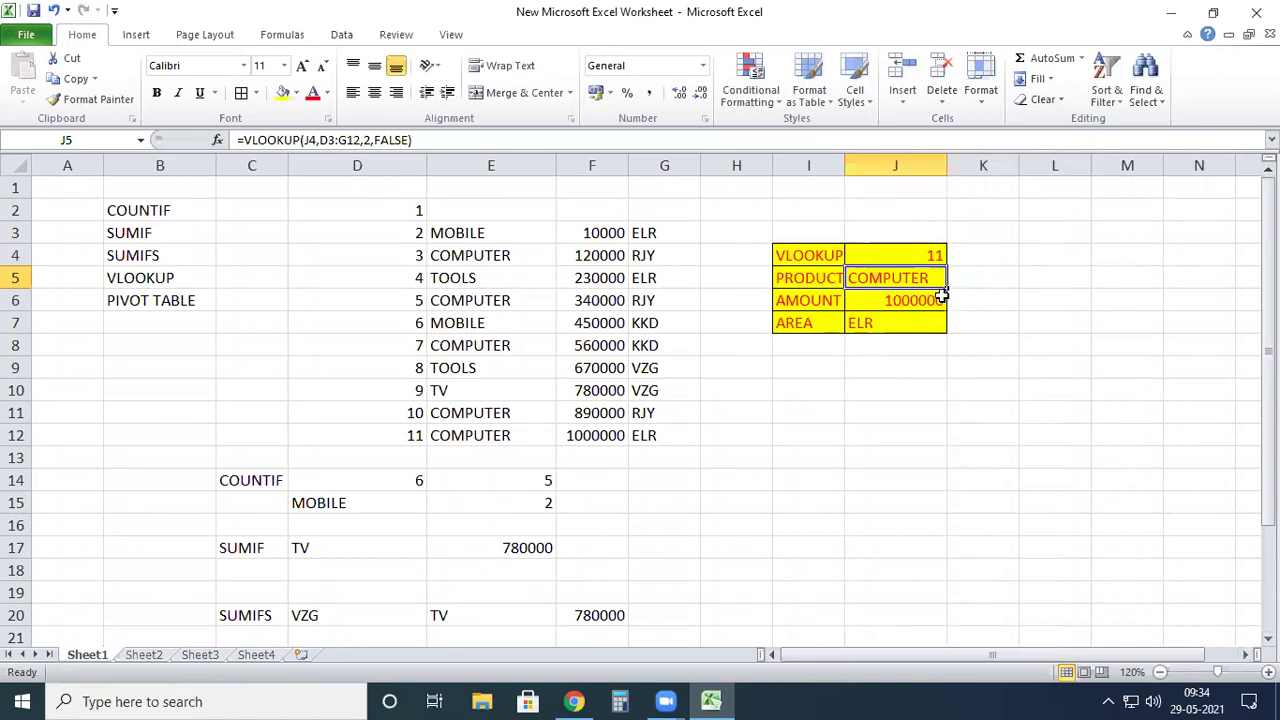
left_click(932, 255)
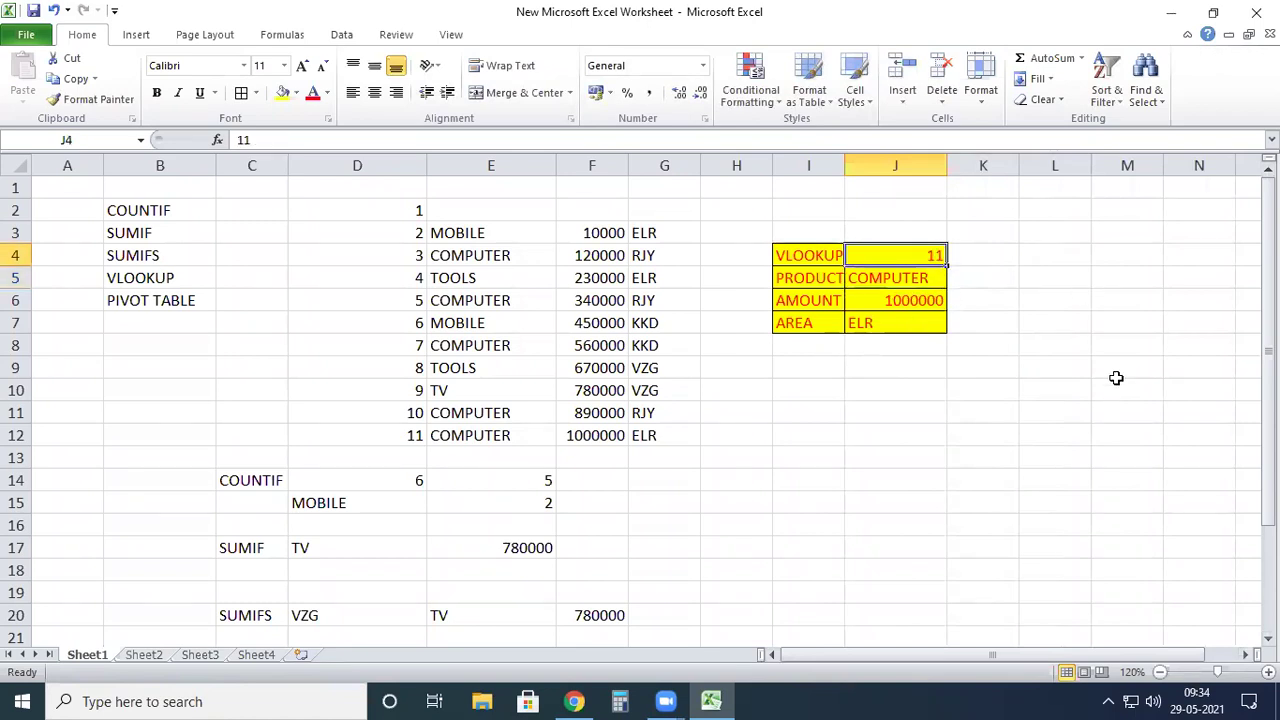
type("3")
key("Return")
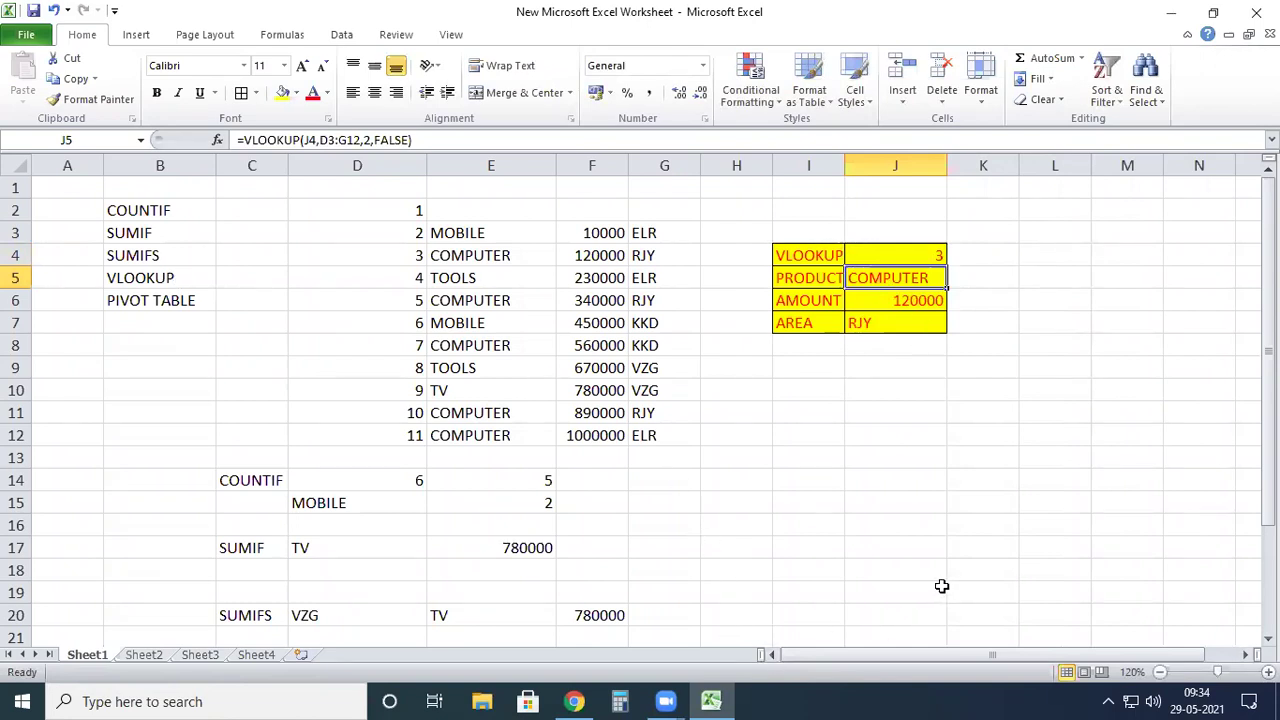
scroll(994, 434, "down", 5)
scroll(996, 441, "up", 5)
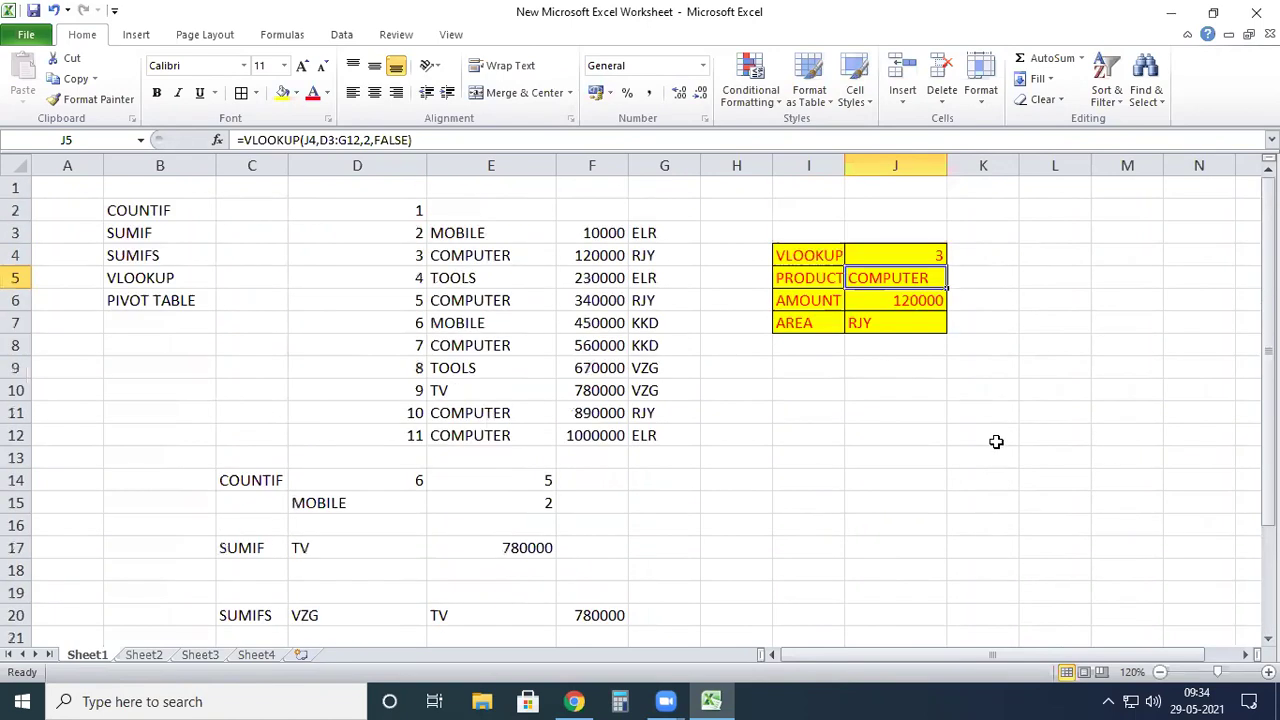
left_click(144, 304)
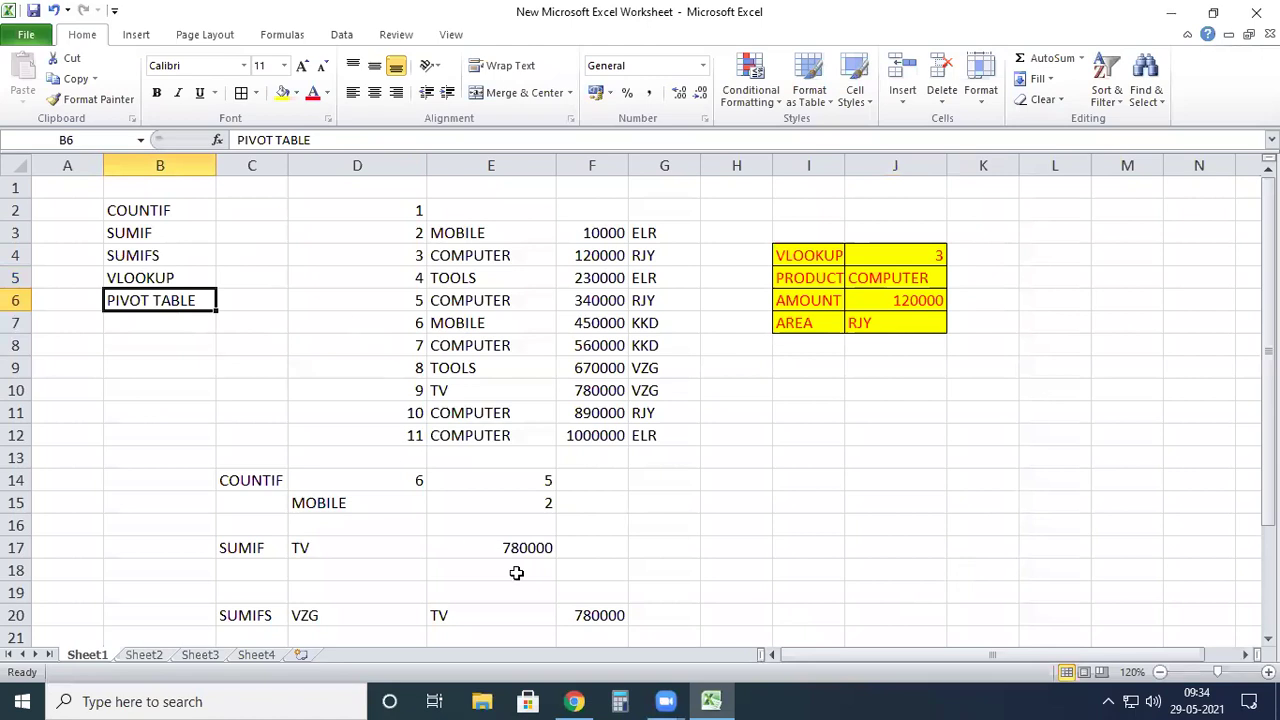
scroll(971, 410, "down", 2)
scroll(971, 410, "down", 1)
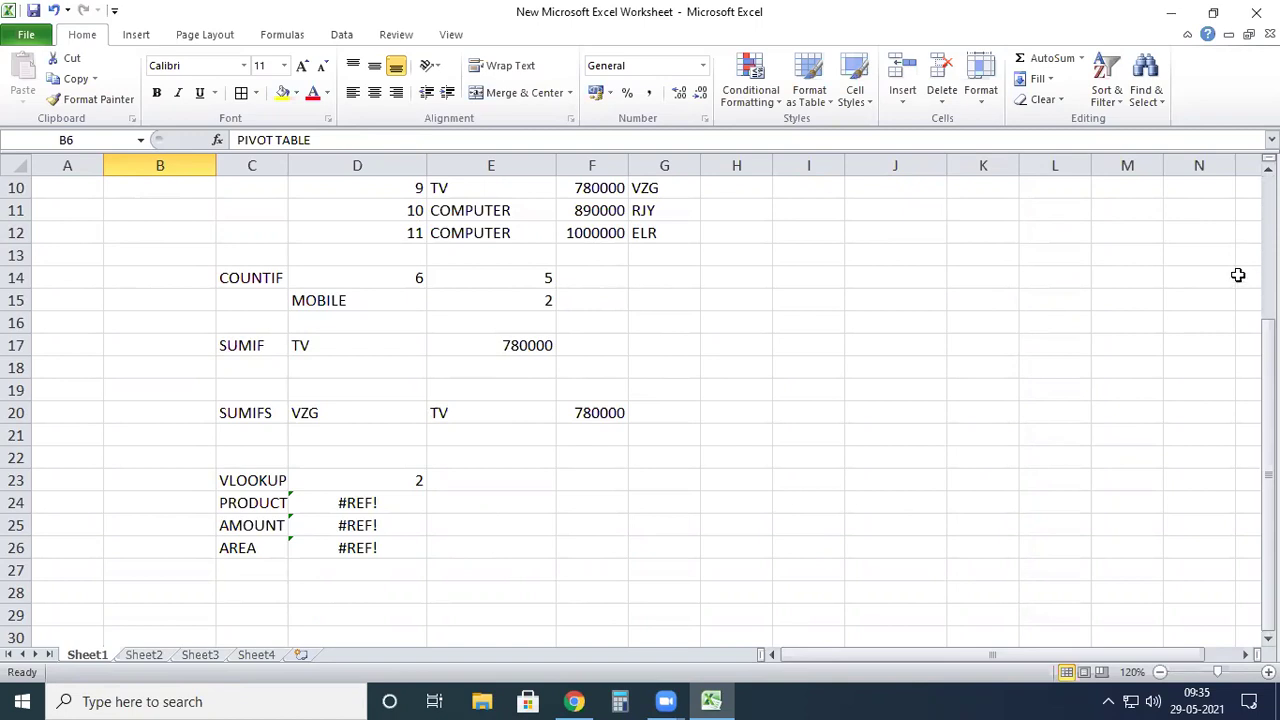
scroll(820, 380, "up", 3)
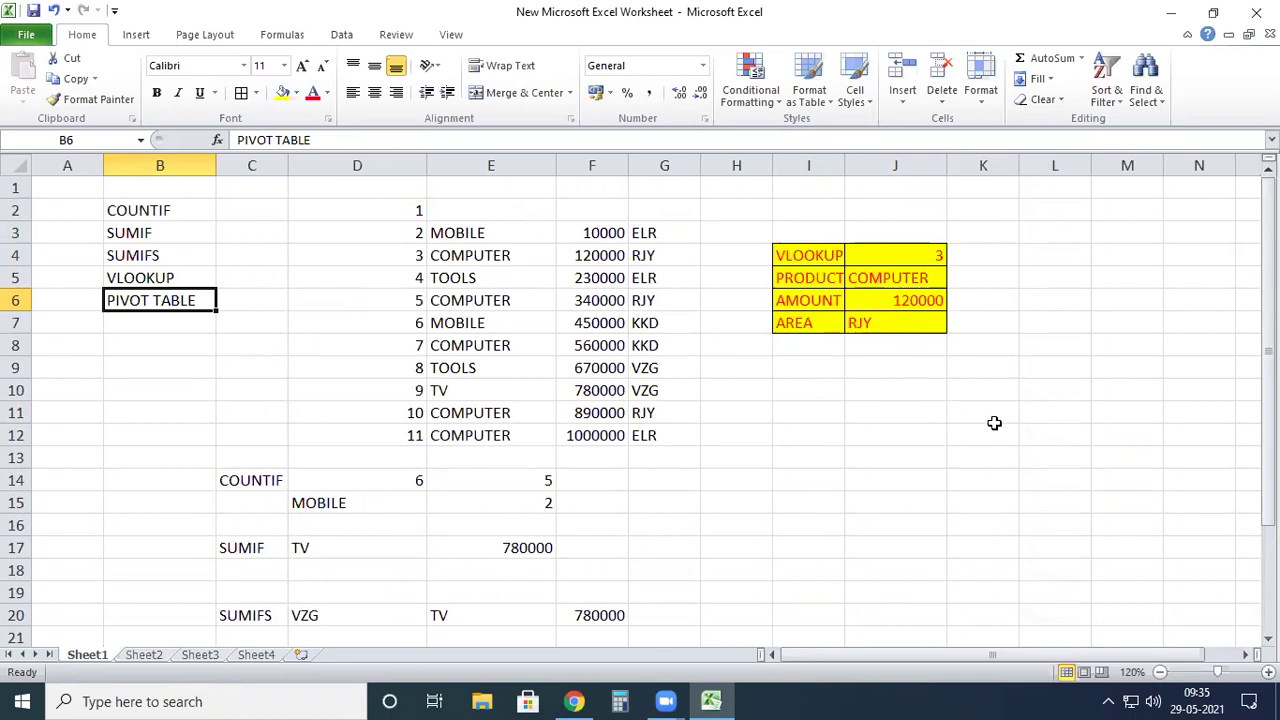
left_click(368, 230)
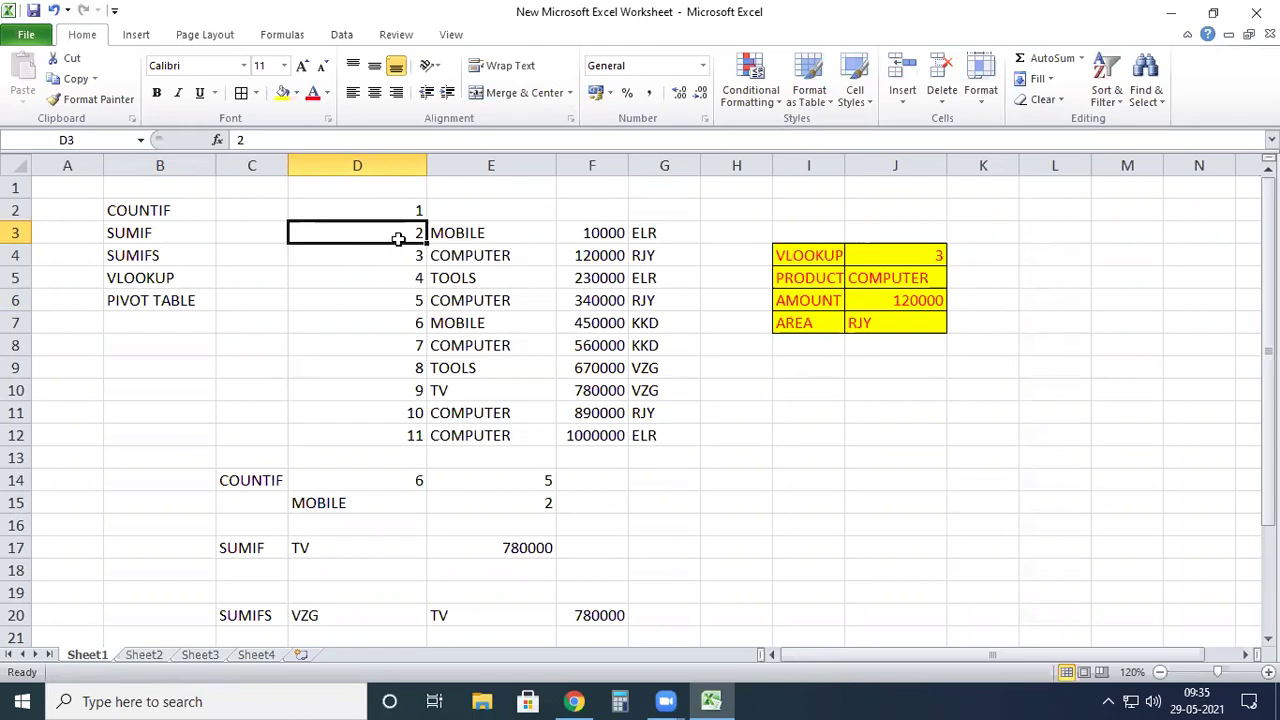
Step: Create a PivotTable from Sheet1 range D2:D12 on a new worksheet
left_click(140, 38)
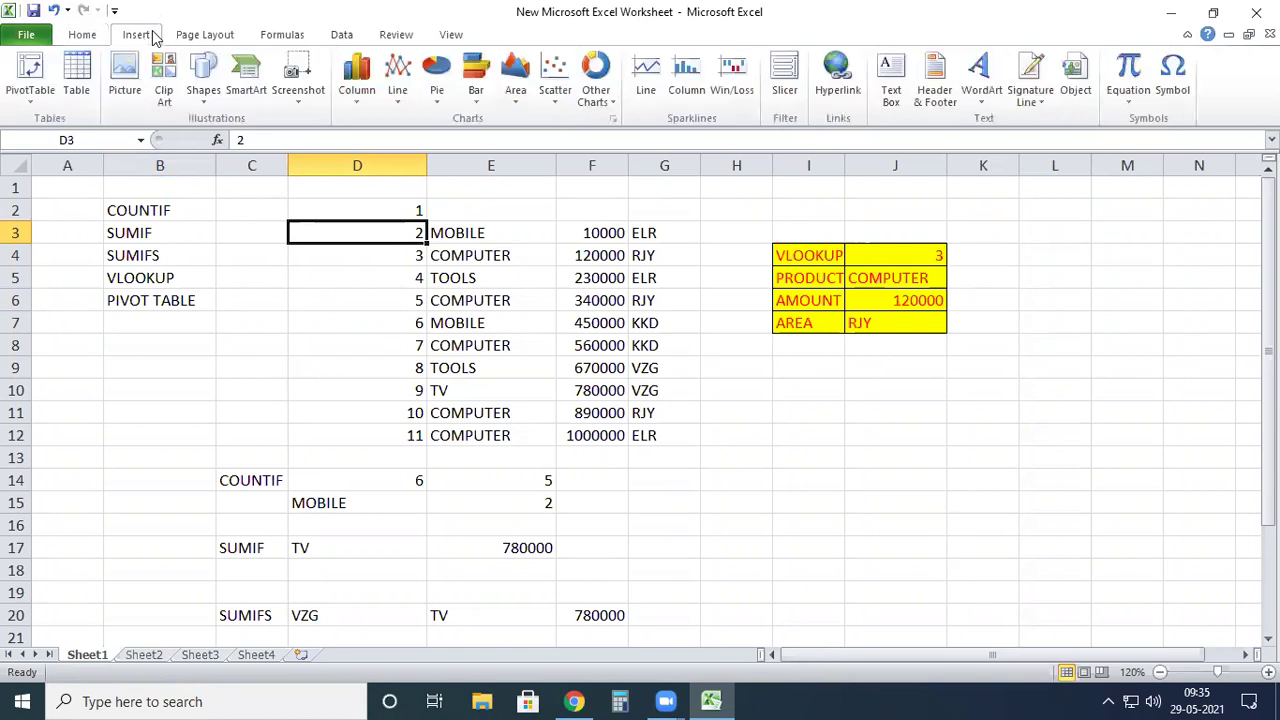
left_click(30, 90)
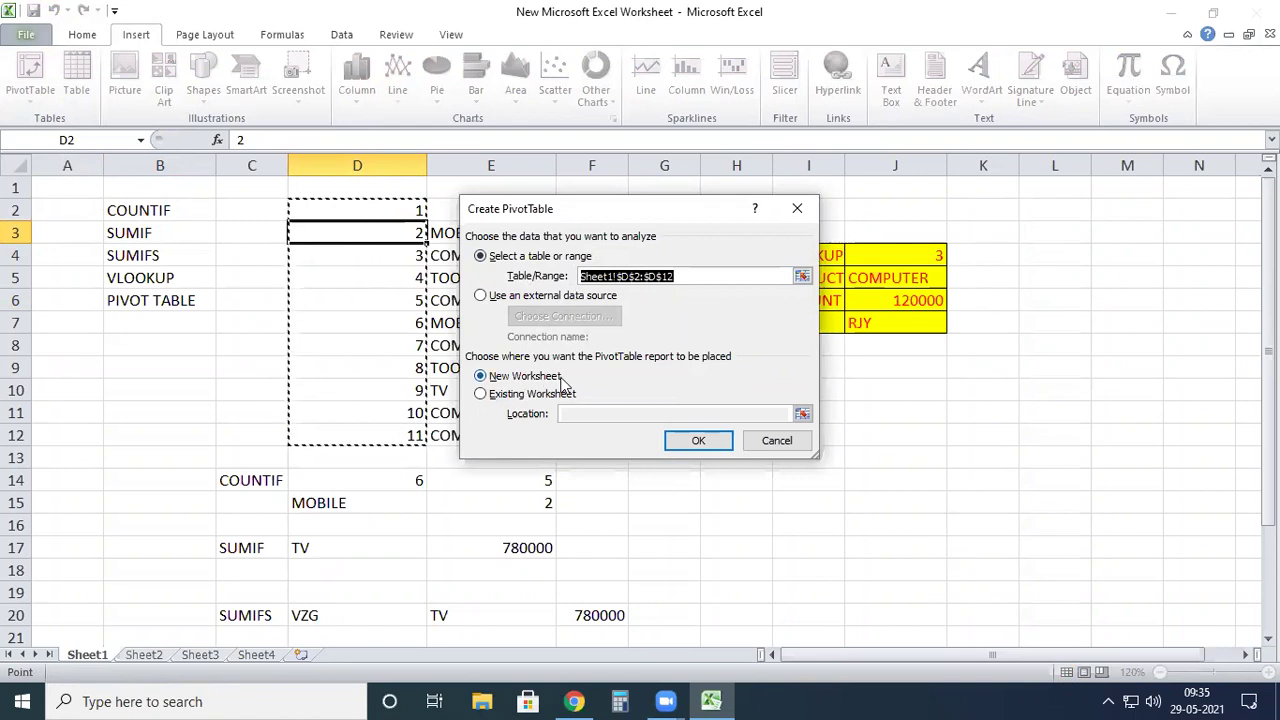
left_click(700, 446)
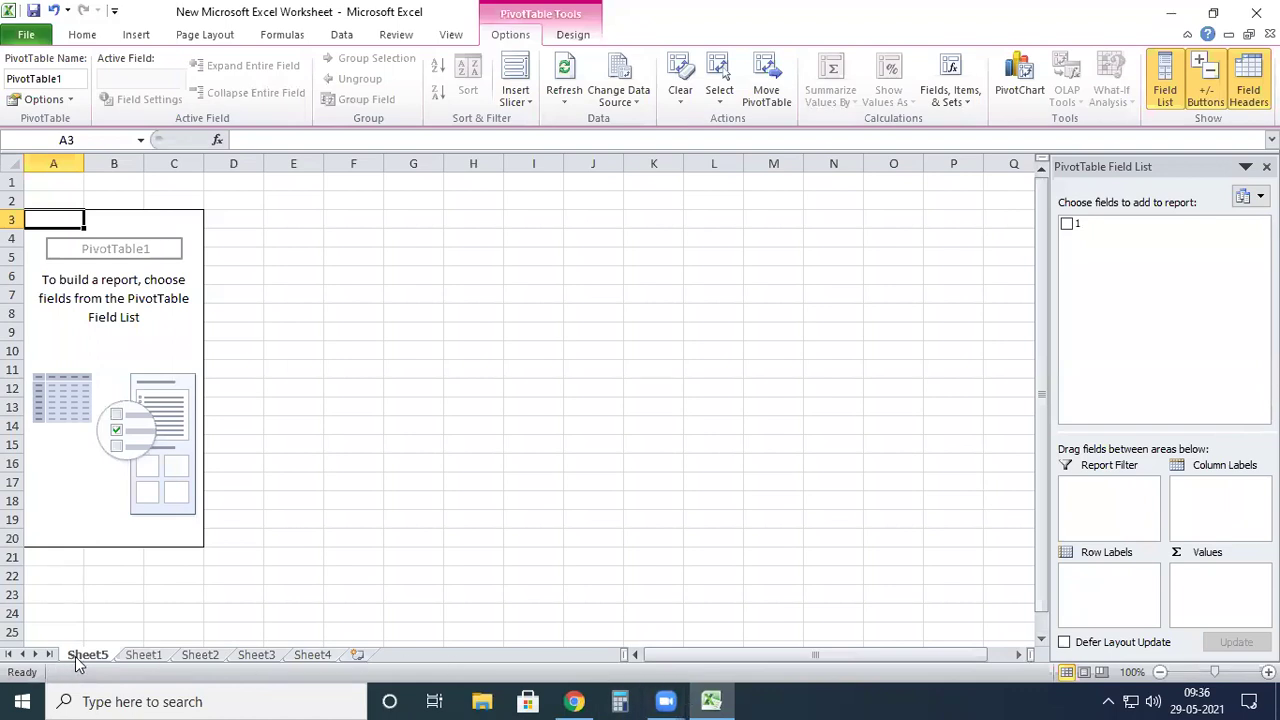
Step: Return to Sheet1 and apply all borders to the data in D3:G12
left_click(143, 655)
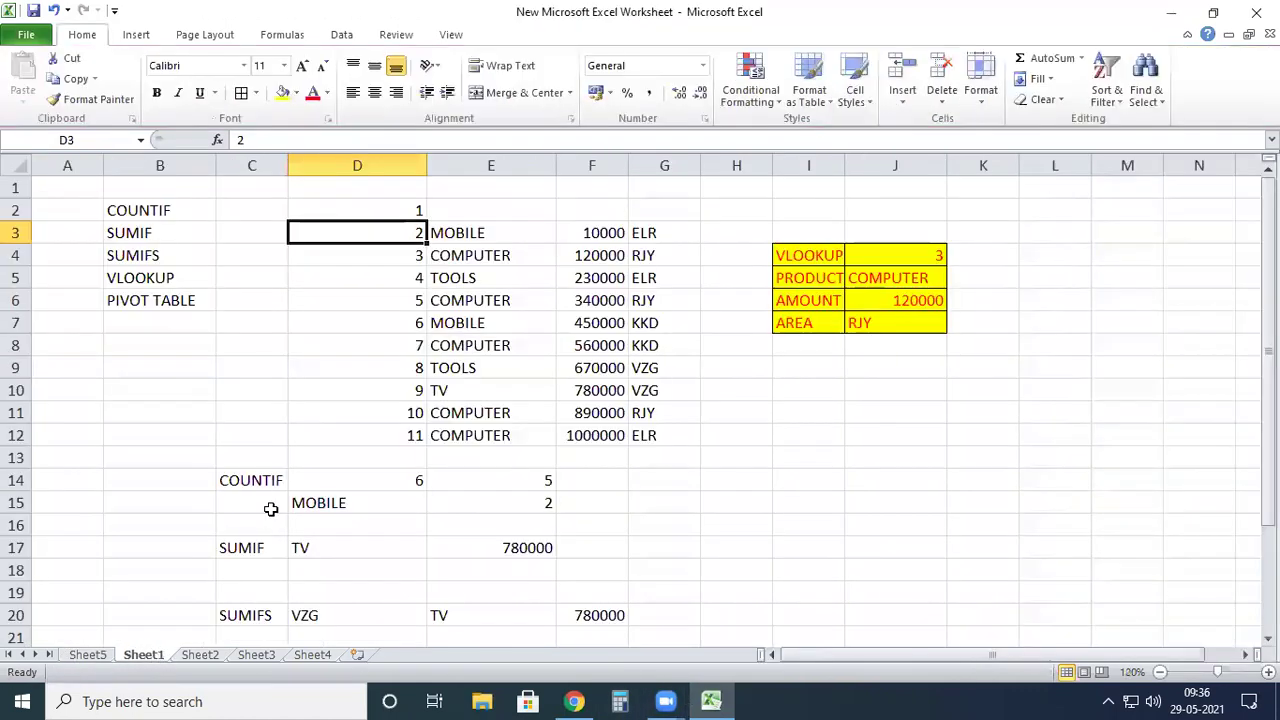
left_click_drag(374, 233, 641, 437)
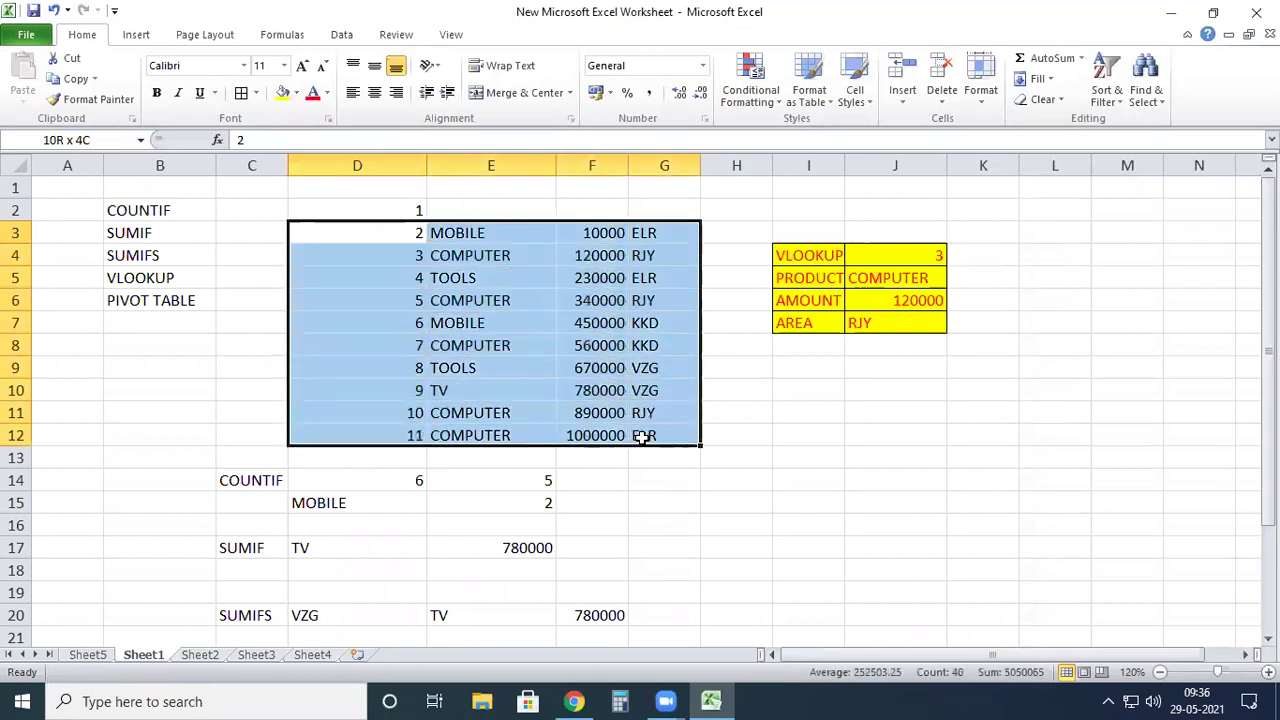
left_click(241, 92)
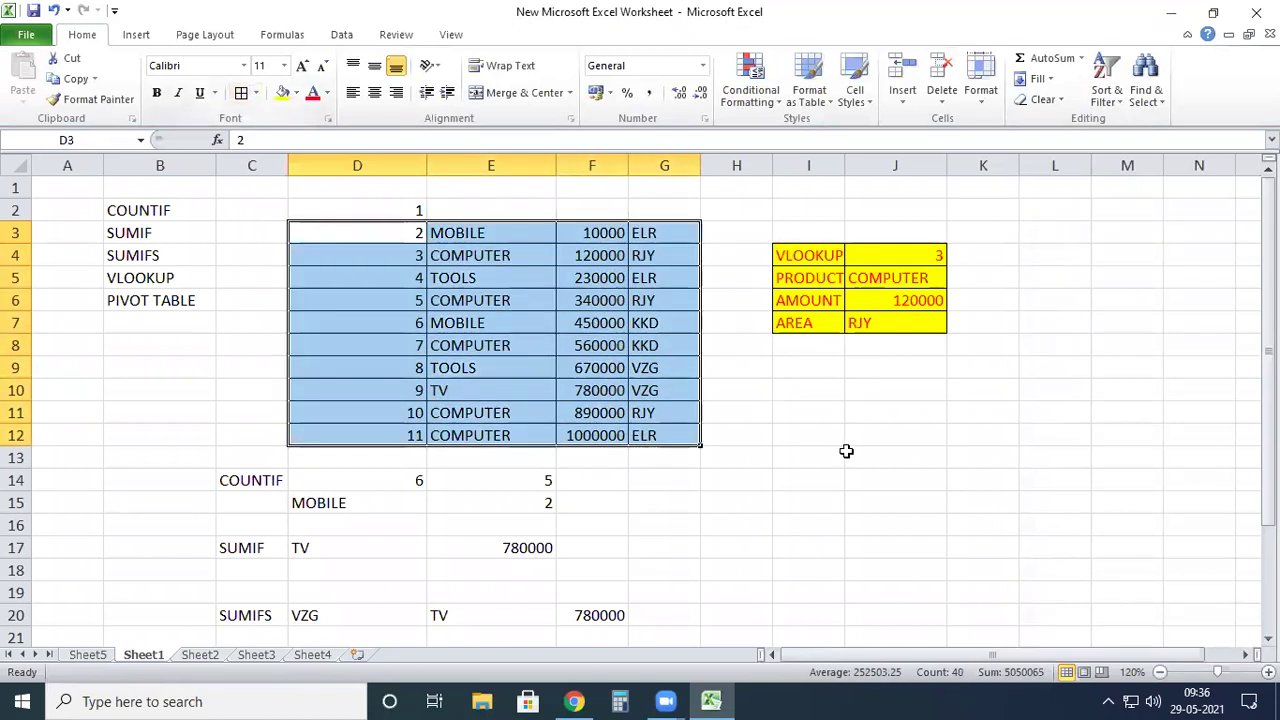
left_click_drag(848, 452, 800, 455)
Step: Create another PivotTable on a new worksheet starting from cell D3, close its field list and check Sheet5
left_click(387, 234)
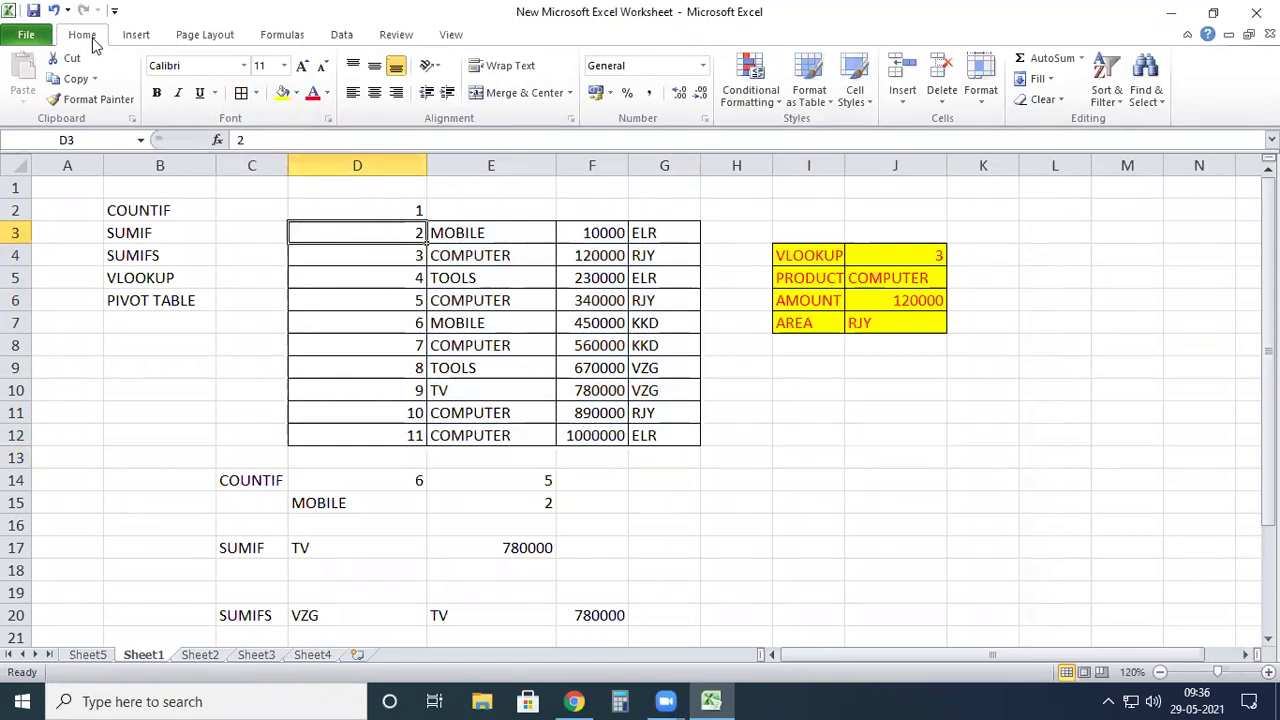
left_click(133, 40)
left_click(32, 76)
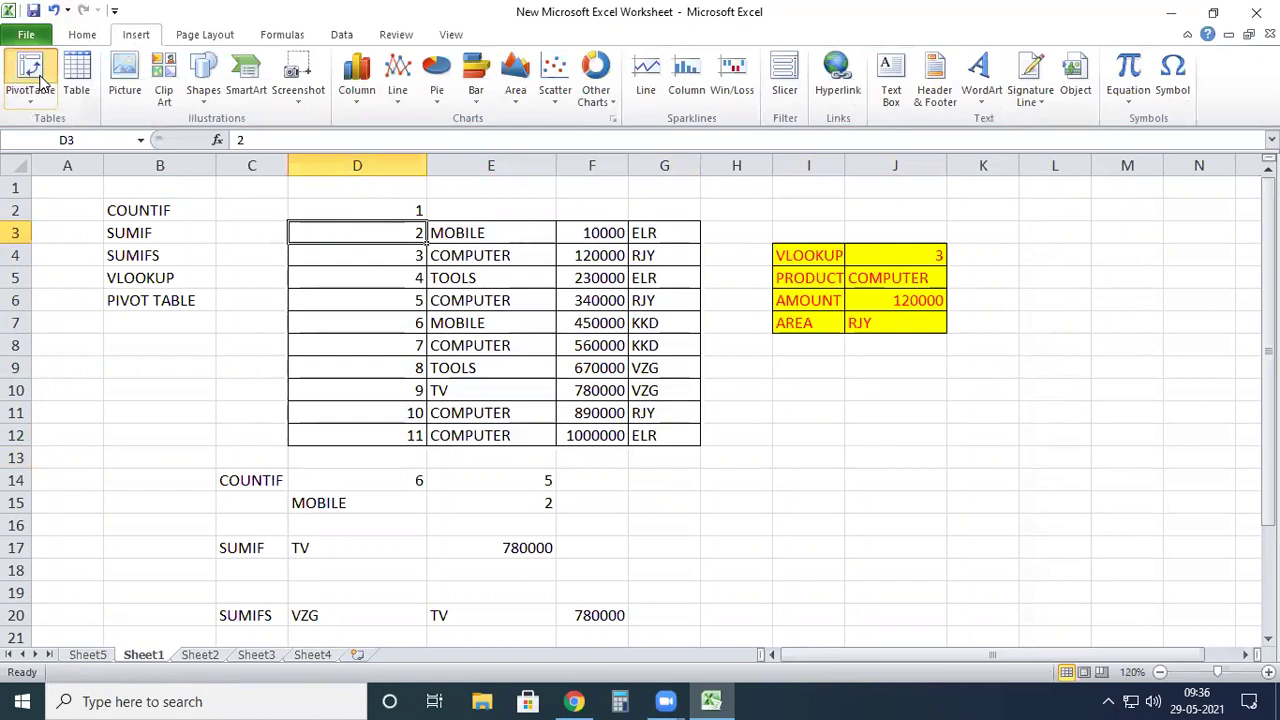
left_click(698, 441)
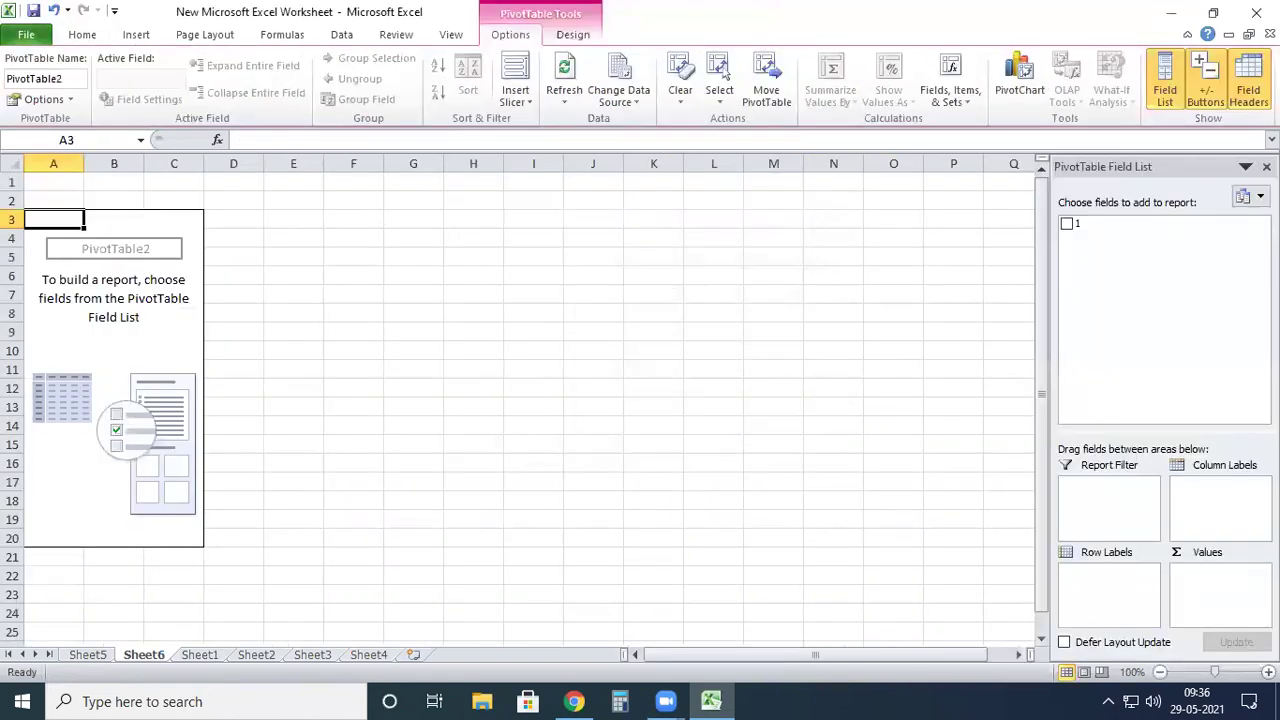
left_click(1266, 166)
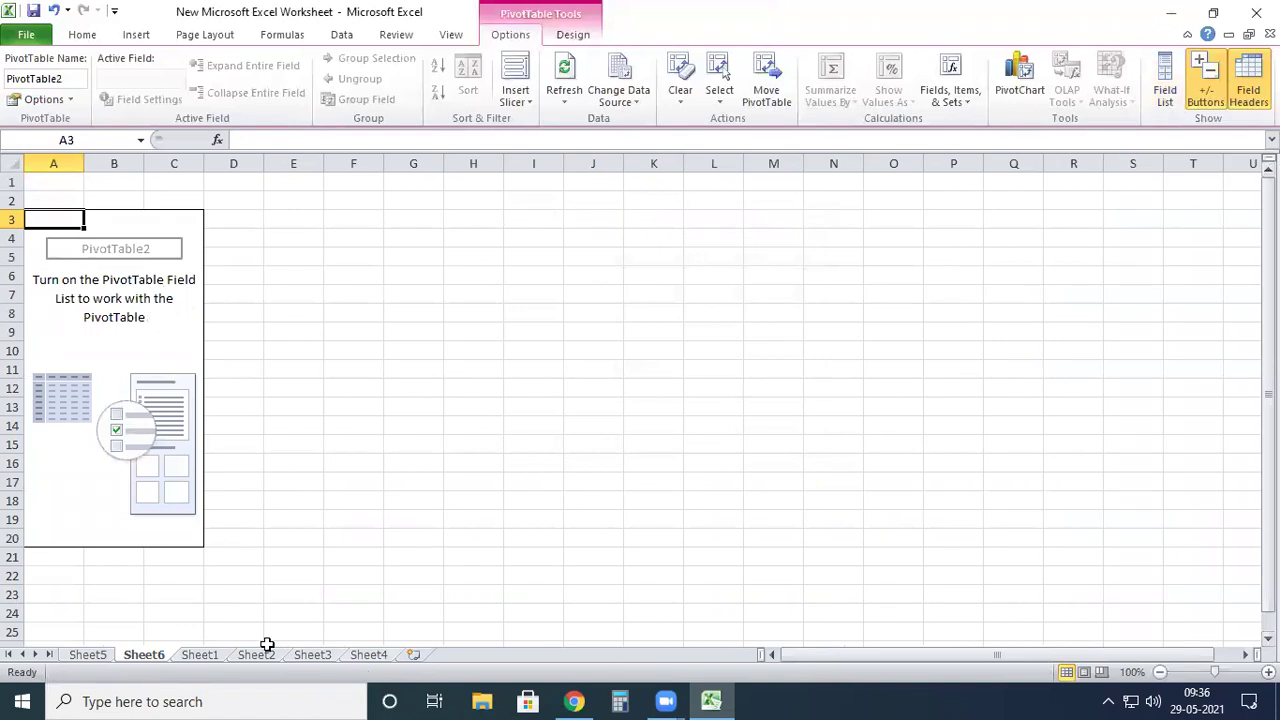
left_click(88, 655)
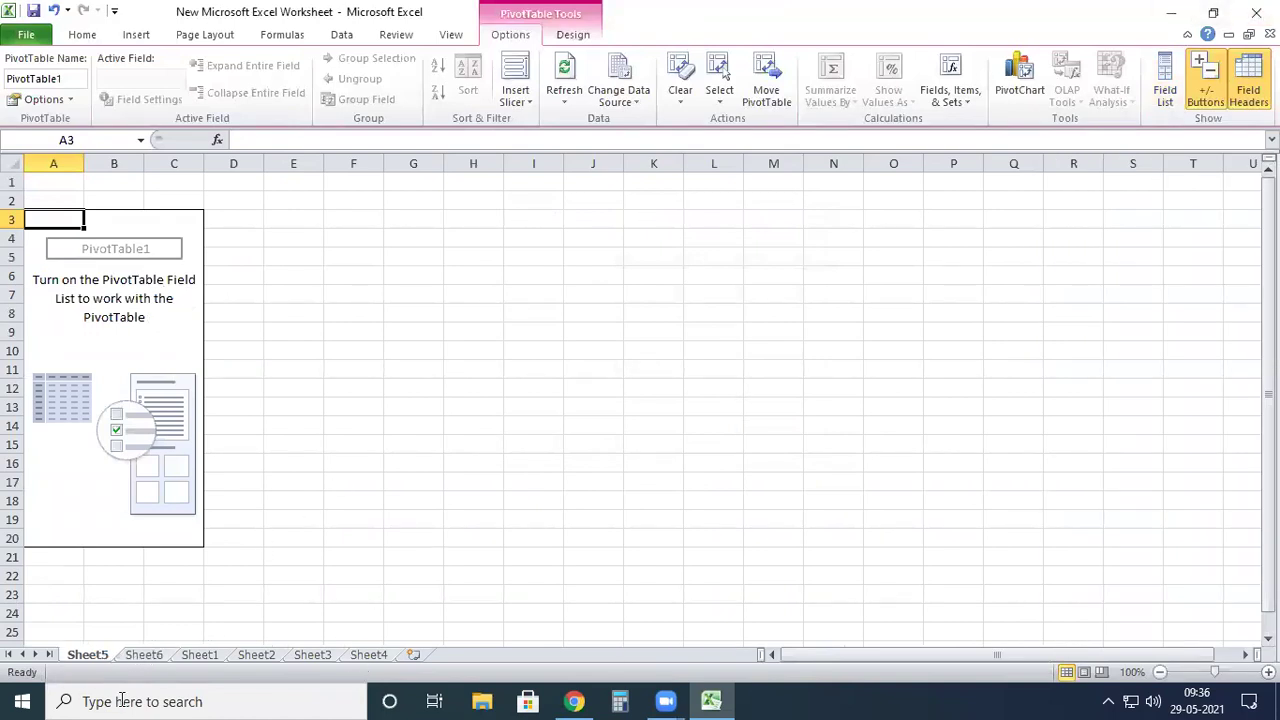
Step: Create a PivotTable from the selected Sheet1 range D3:G12 on a new worksheet
left_click(205, 657)
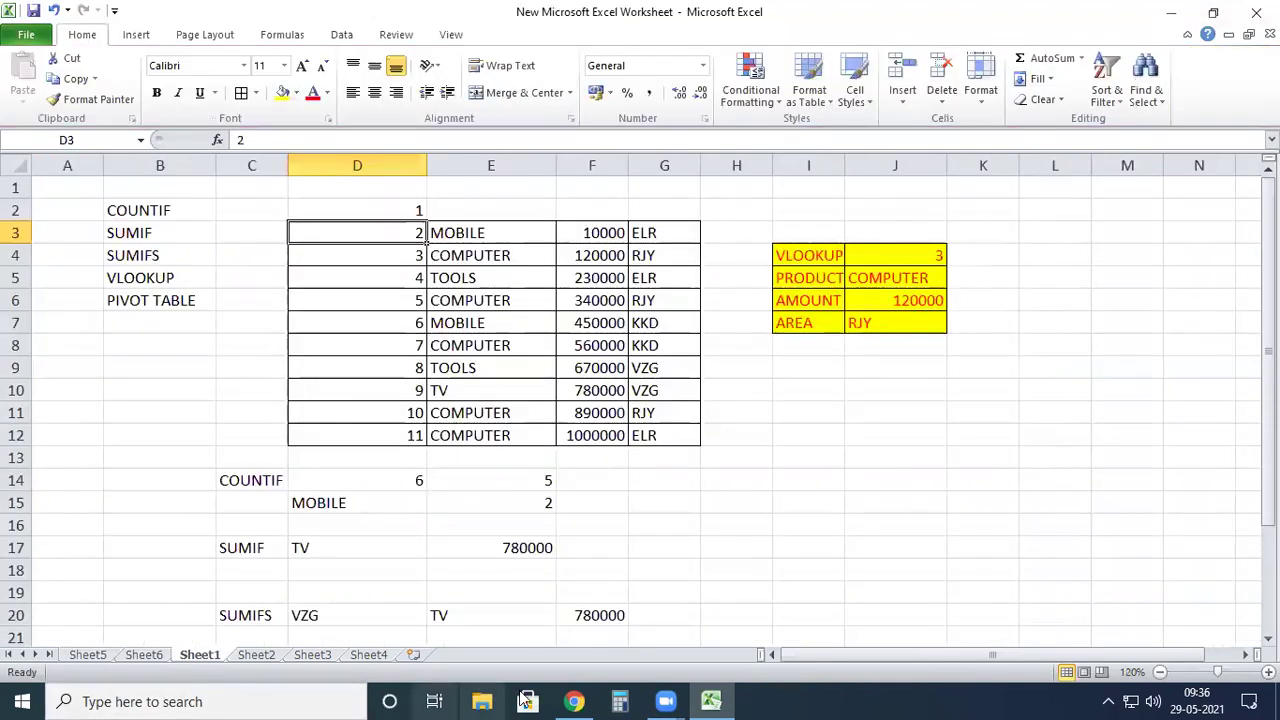
left_click_drag(340, 240, 649, 442)
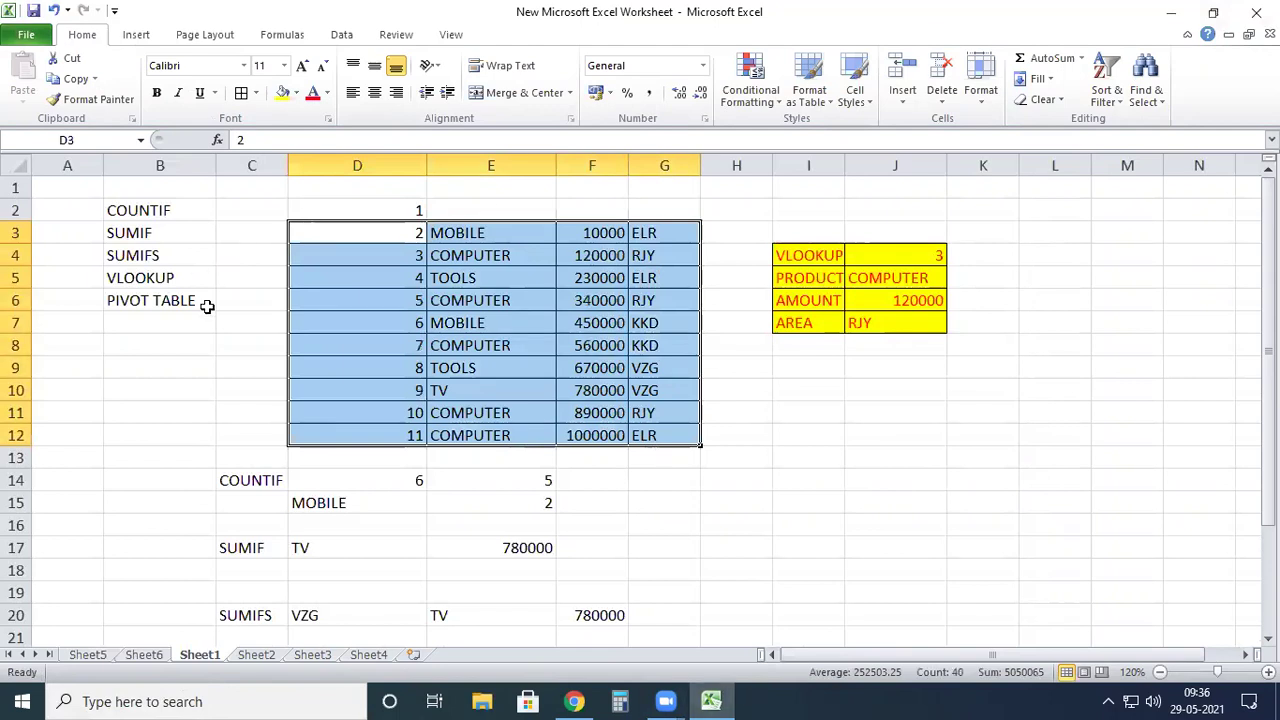
left_click(136, 36)
left_click(30, 70)
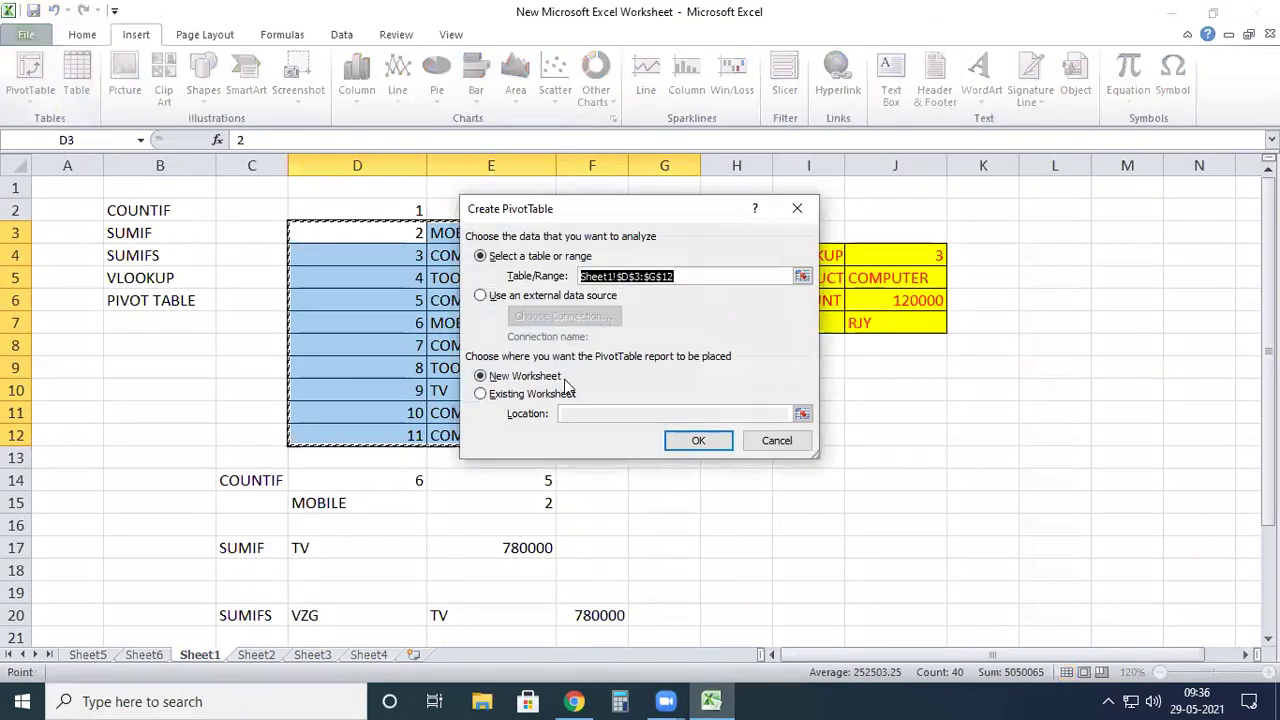
left_click(694, 448)
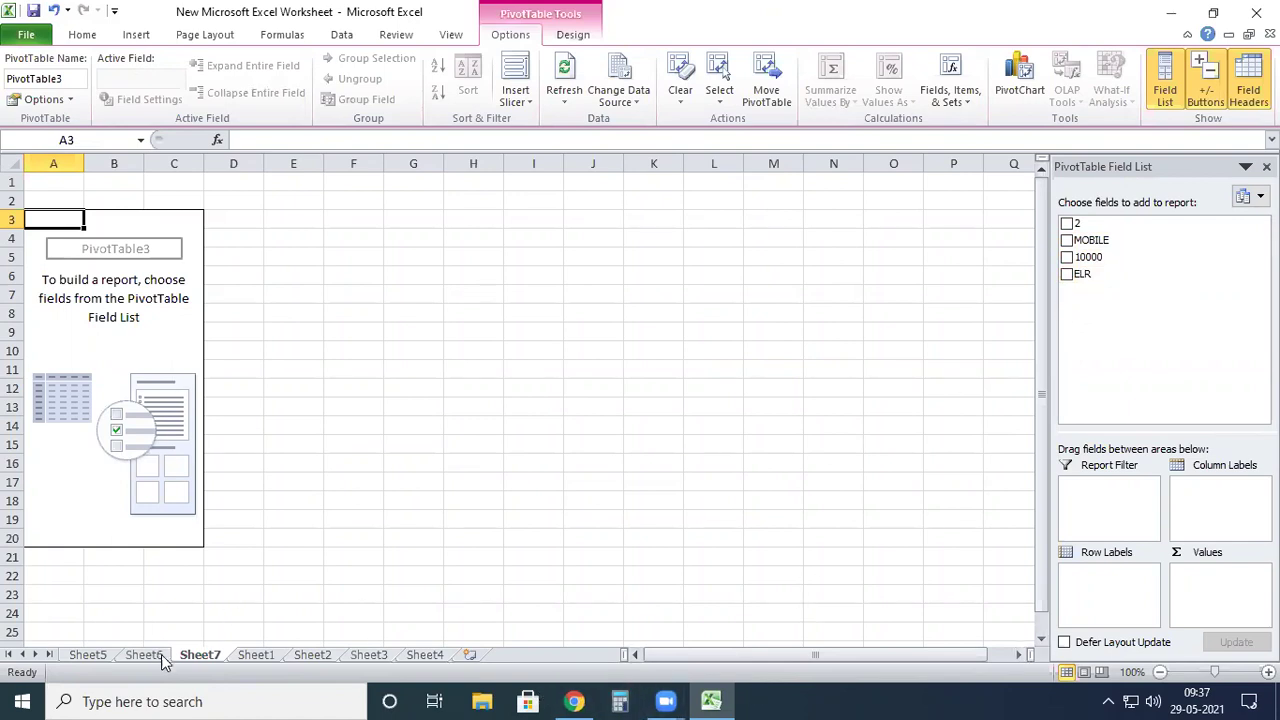
Step: Return to Sheet1 and replace the value in D2 with the header PRODUCT NO
left_click(258, 654)
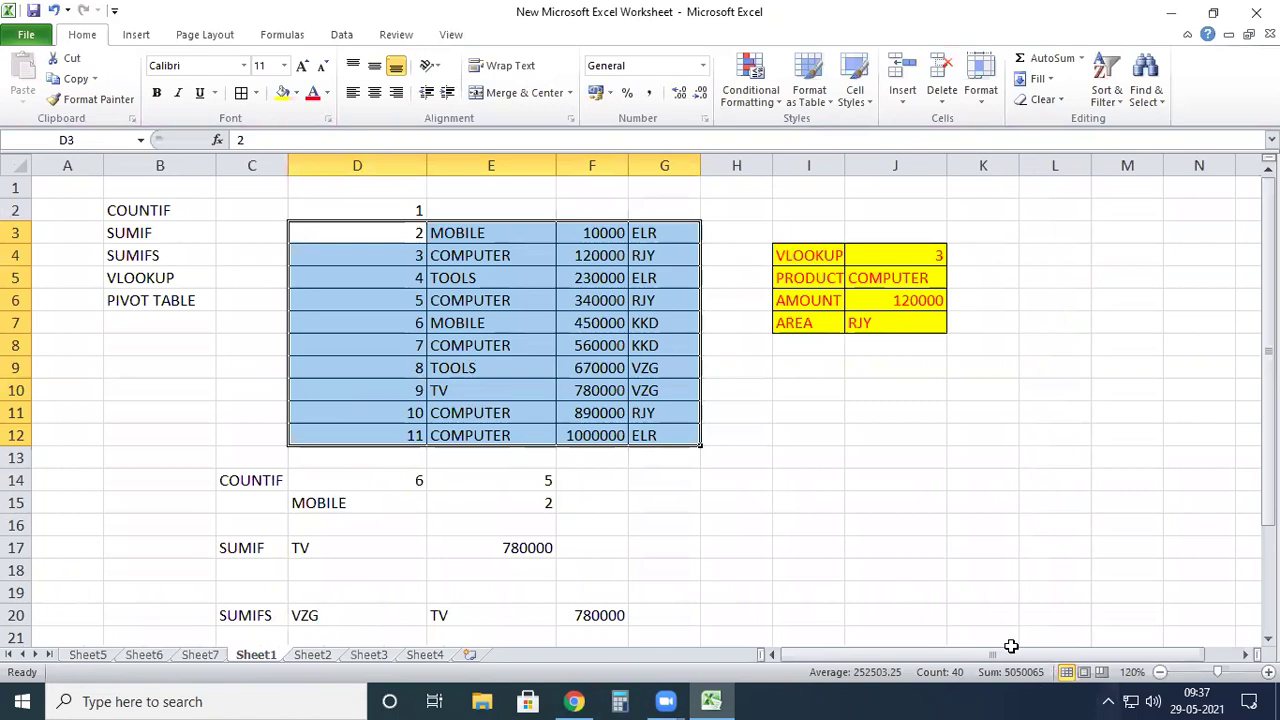
left_click(980, 596)
left_click(417, 212)
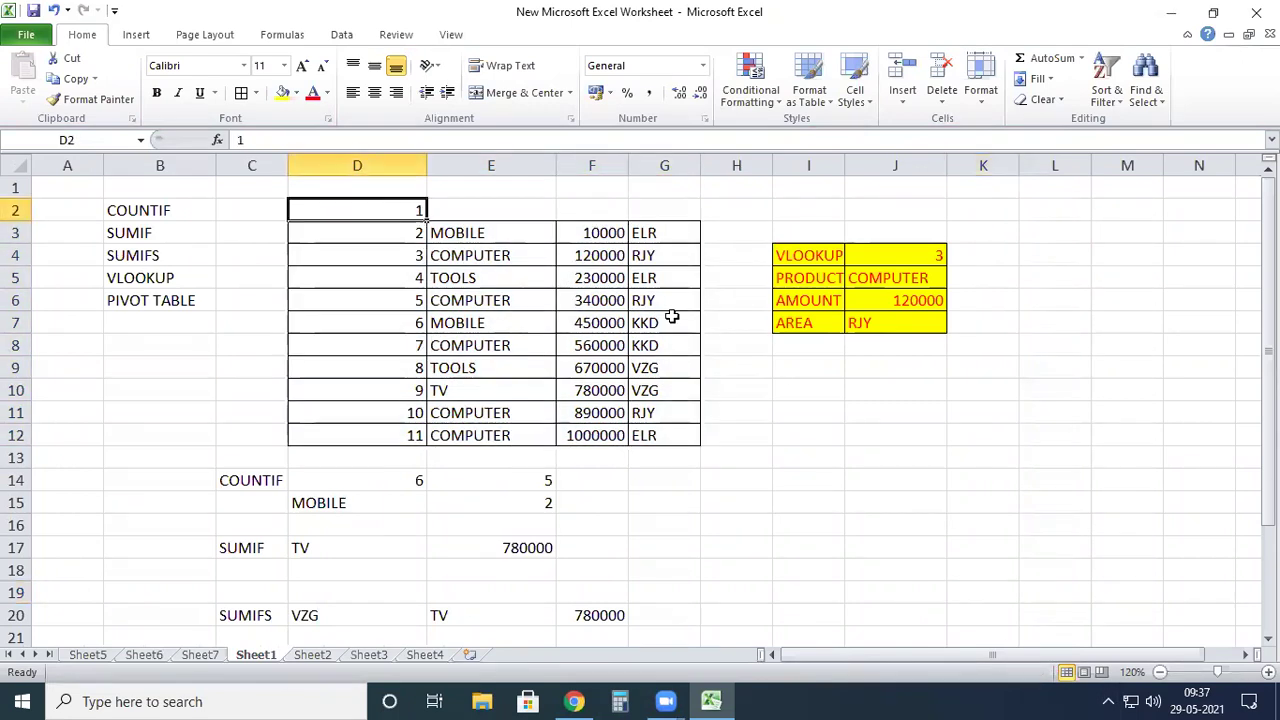
type("AS")
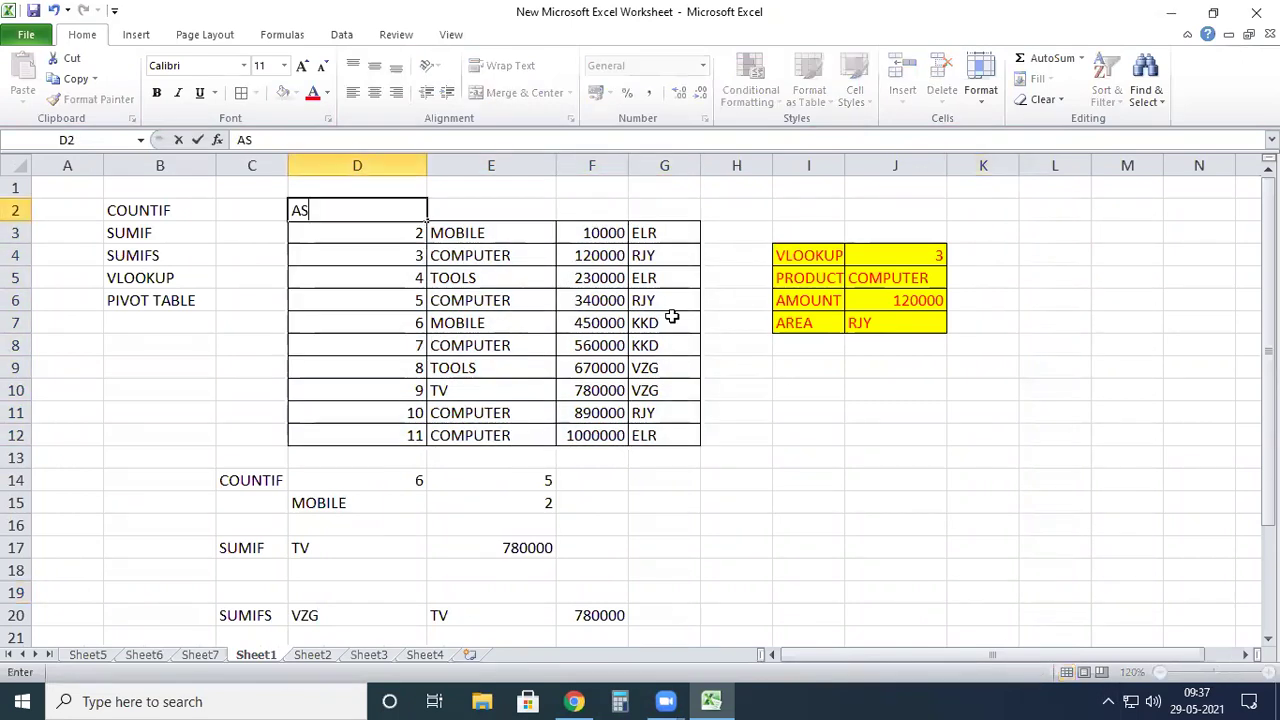
type("NO")
key("BackSpace")
key("BackSpace")
key("BackSpace")
type("PRODUCT NO")
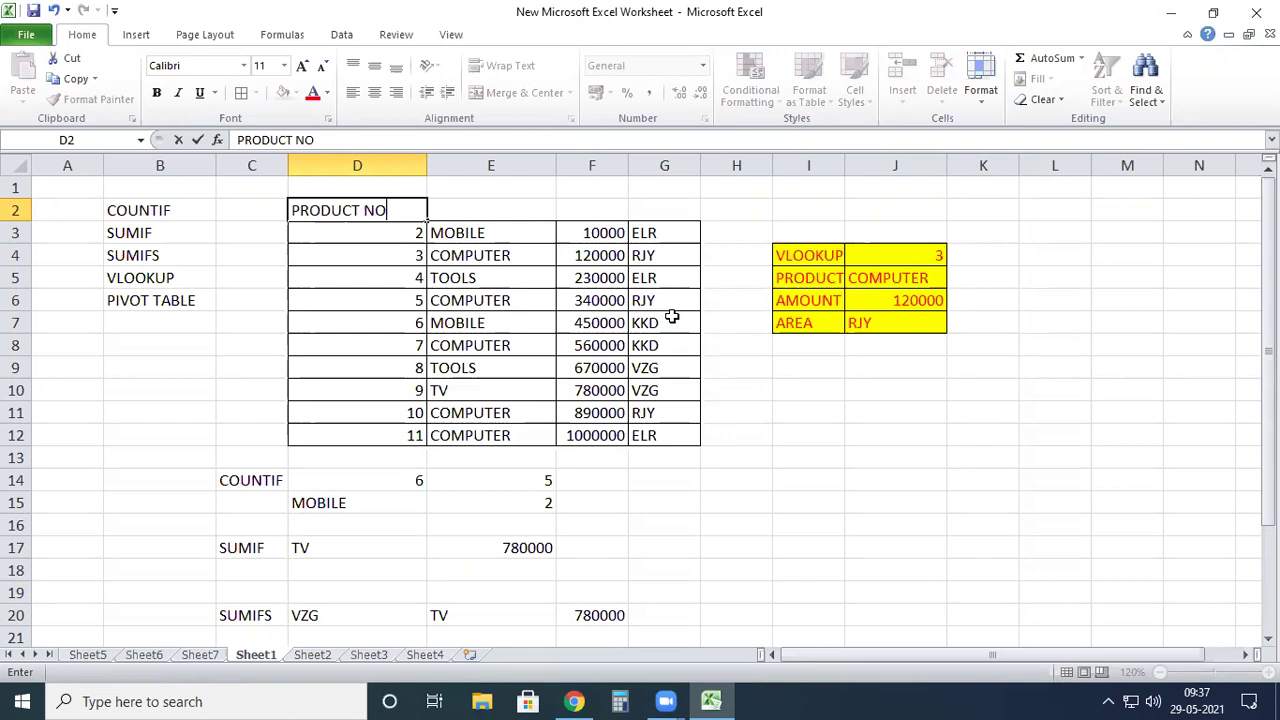
key("Tab")
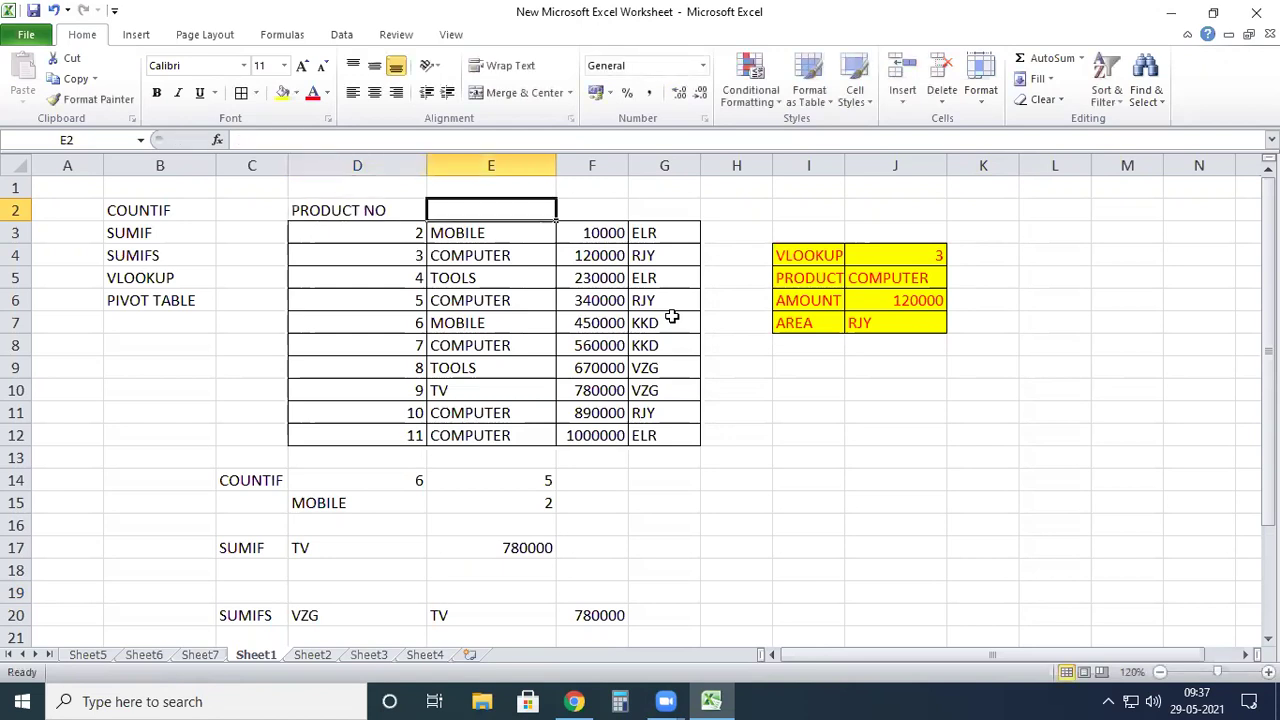
Step: Enter the column headers PRODUCT, AMOUNT and AREA in E2:G2
type("PRODUCT")
key("Tab")
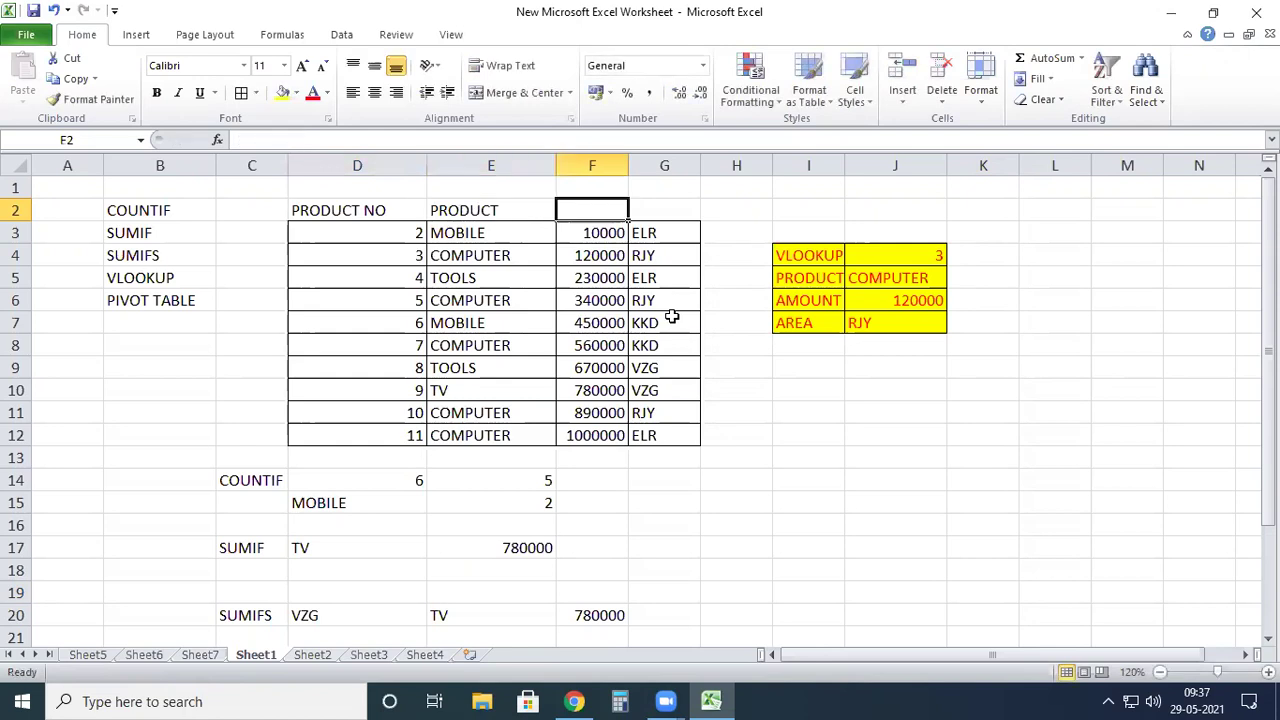
type("AMOUNT")
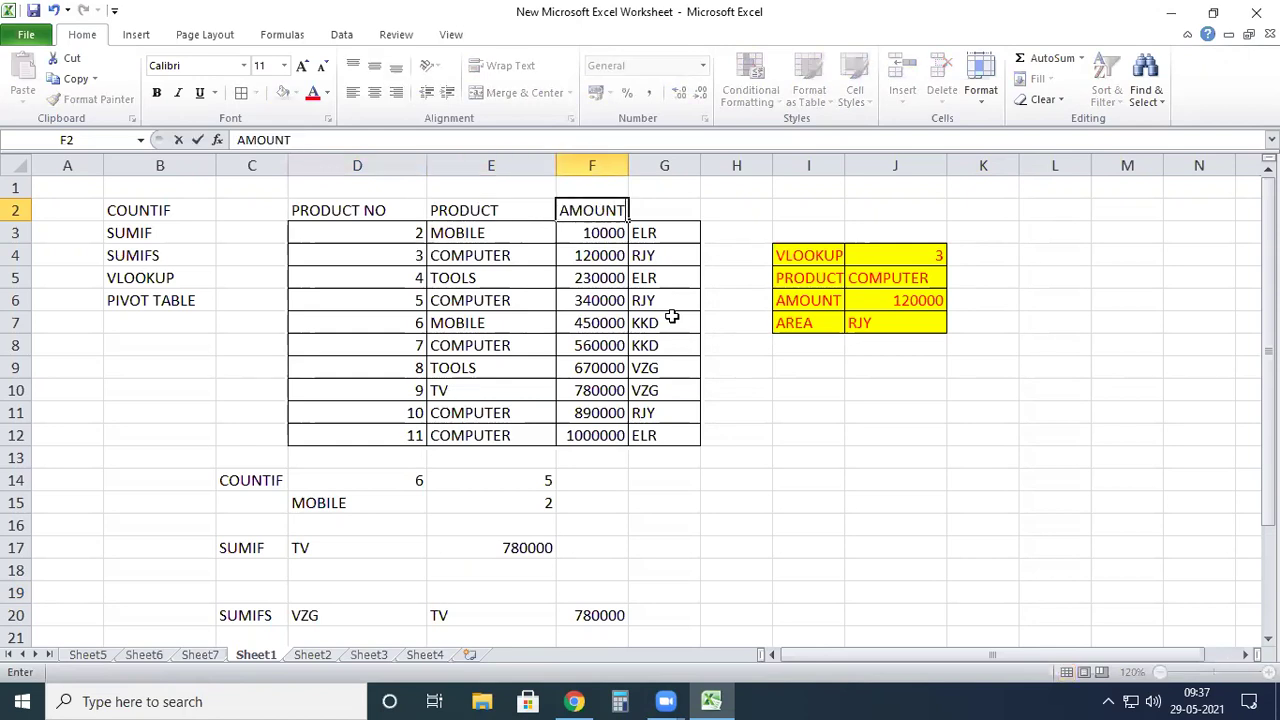
key("Tab")
type("A")
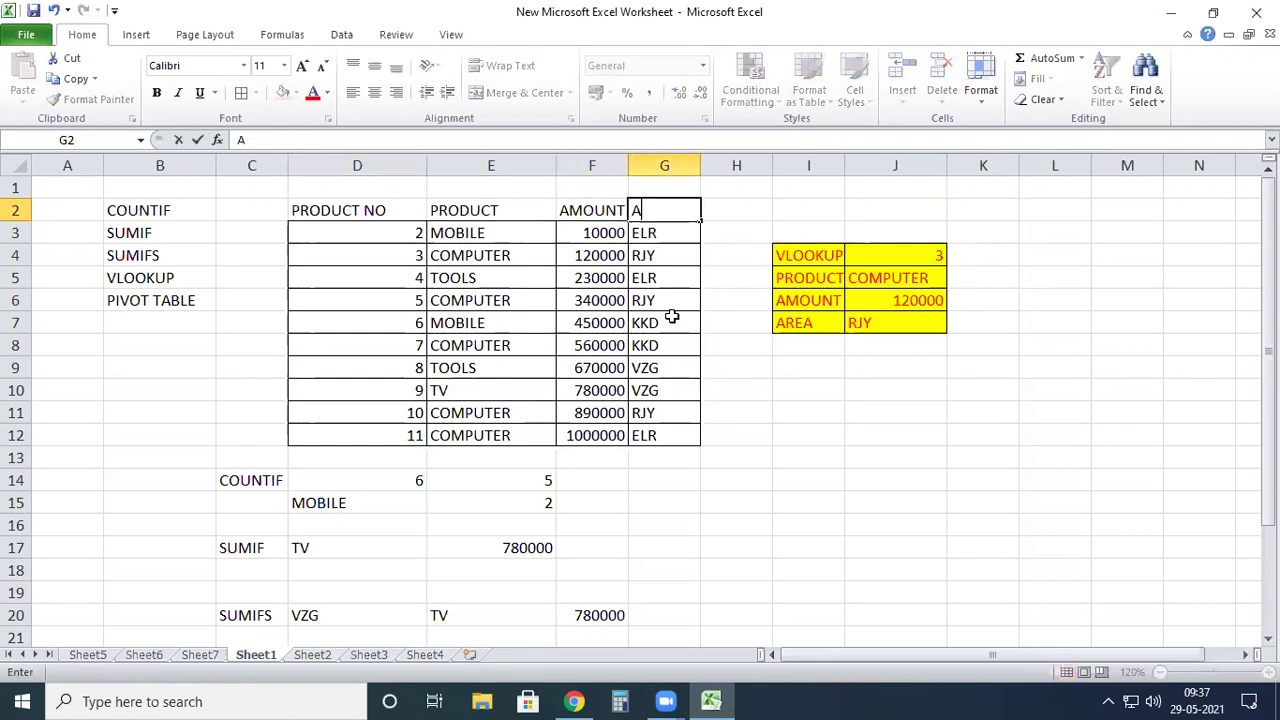
left_click(810, 455)
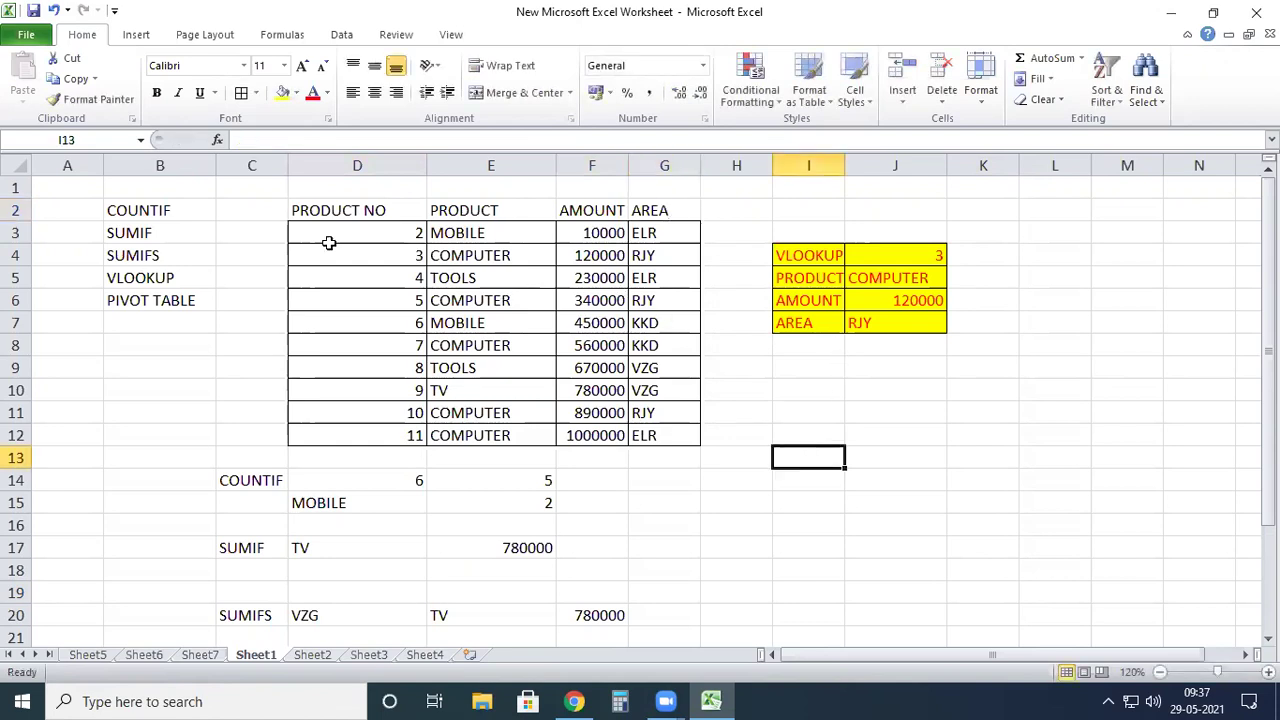
Step: Apply all borders to D2:G7 so the new header row is framed like the data
left_click_drag(295, 208, 662, 318)
left_click(241, 92)
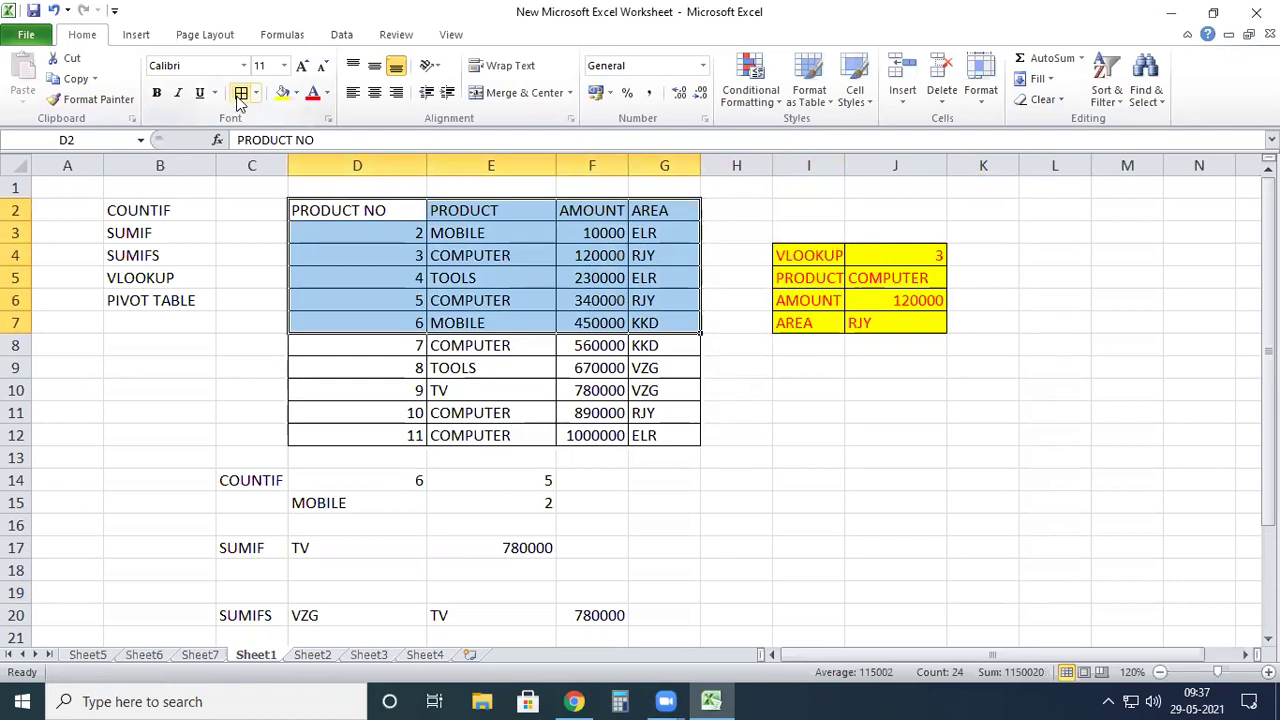
left_click(768, 418)
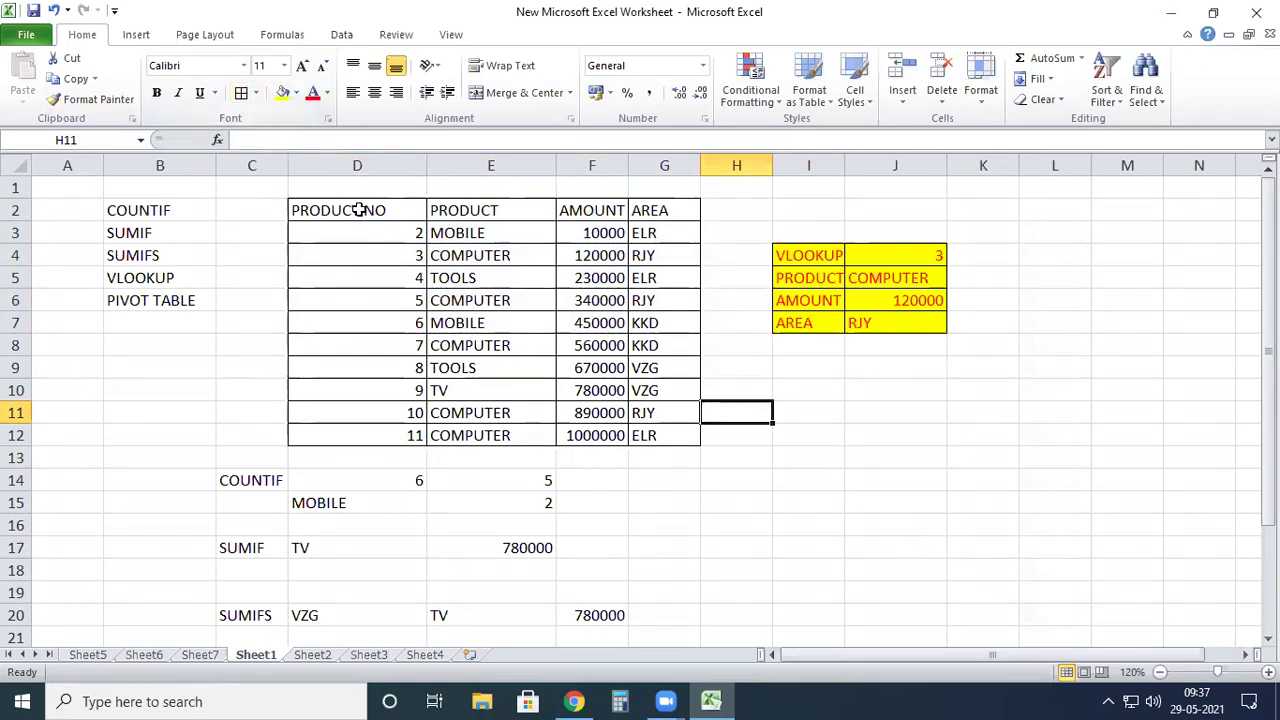
Step: Create a PivotTable from Sheet1 range D2:G12 on a new worksheet and set PRODUCT as the row labels
left_click_drag(310, 215, 677, 437)
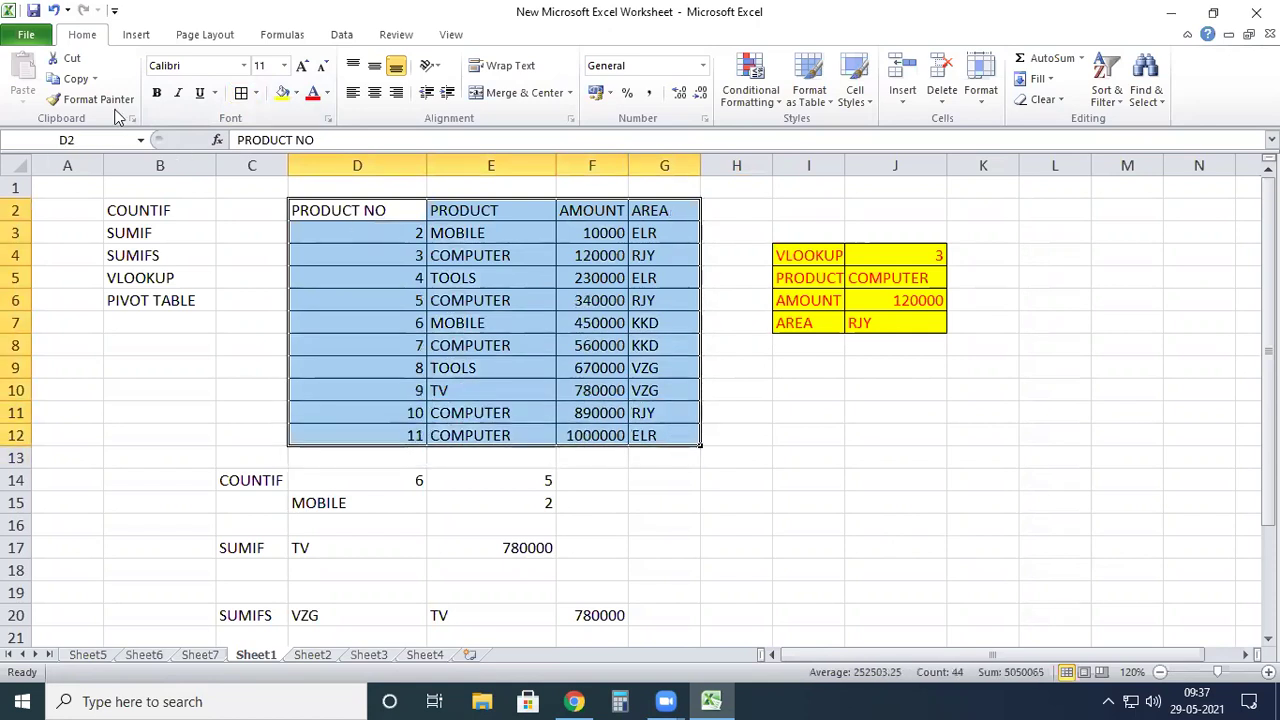
left_click(136, 34)
left_click(30, 75)
left_click(697, 440)
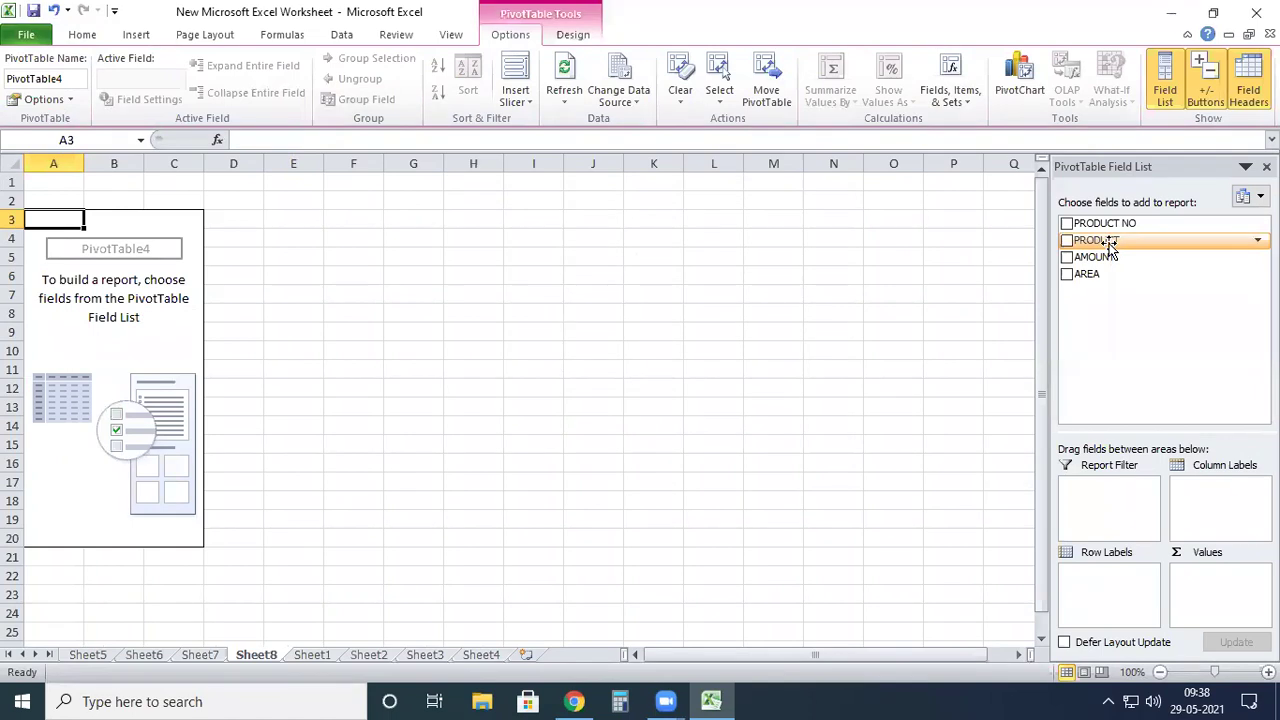
left_click_drag(1110, 247, 1120, 606)
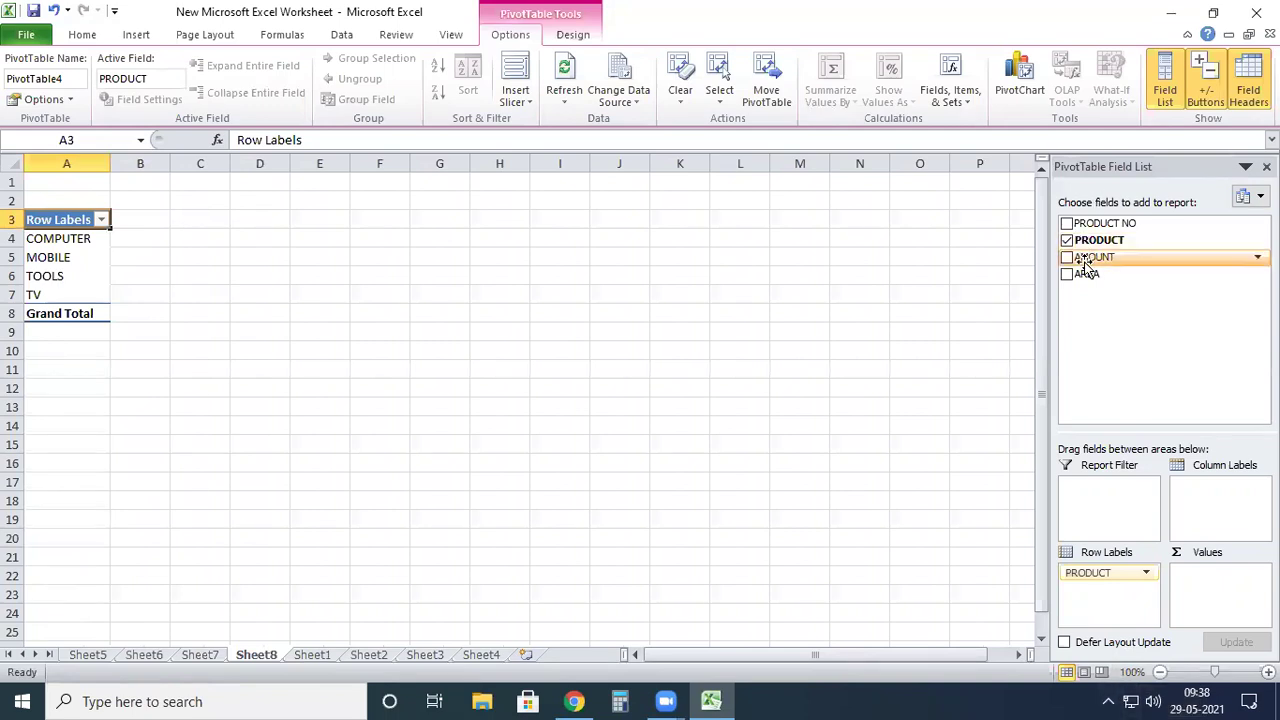
left_click_drag(1086, 260, 1203, 490)
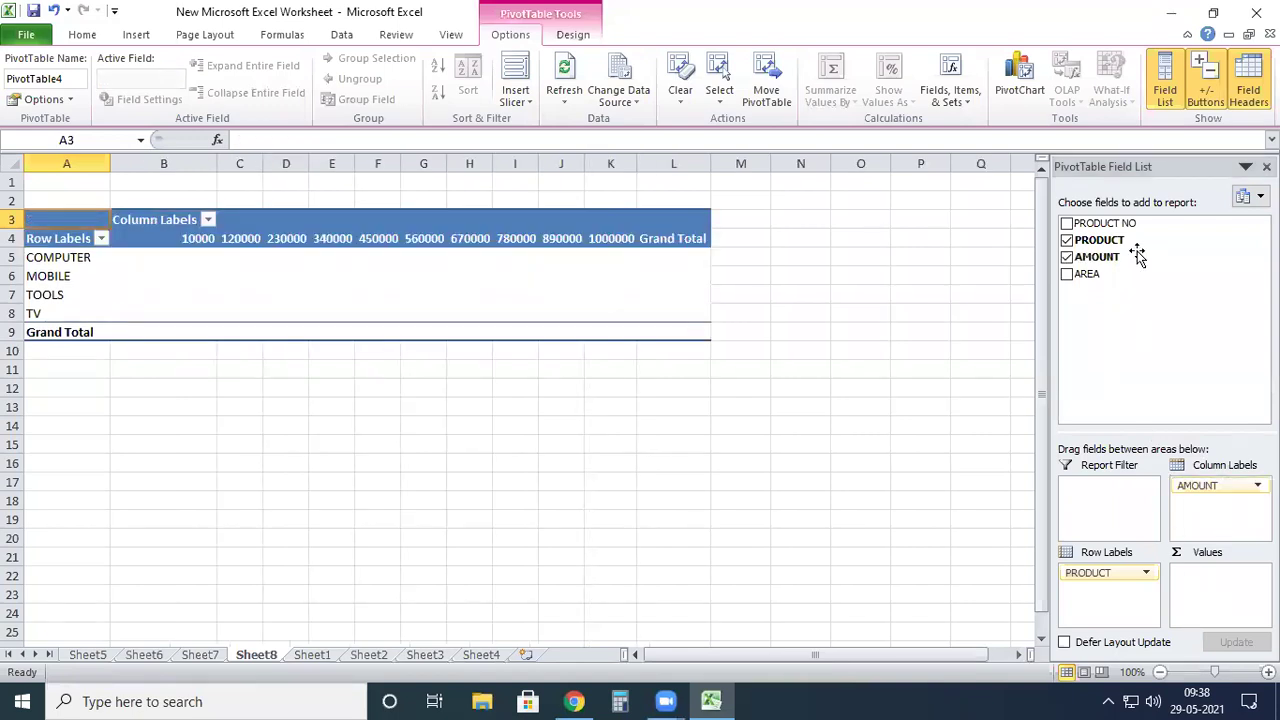
left_click(1215, 487)
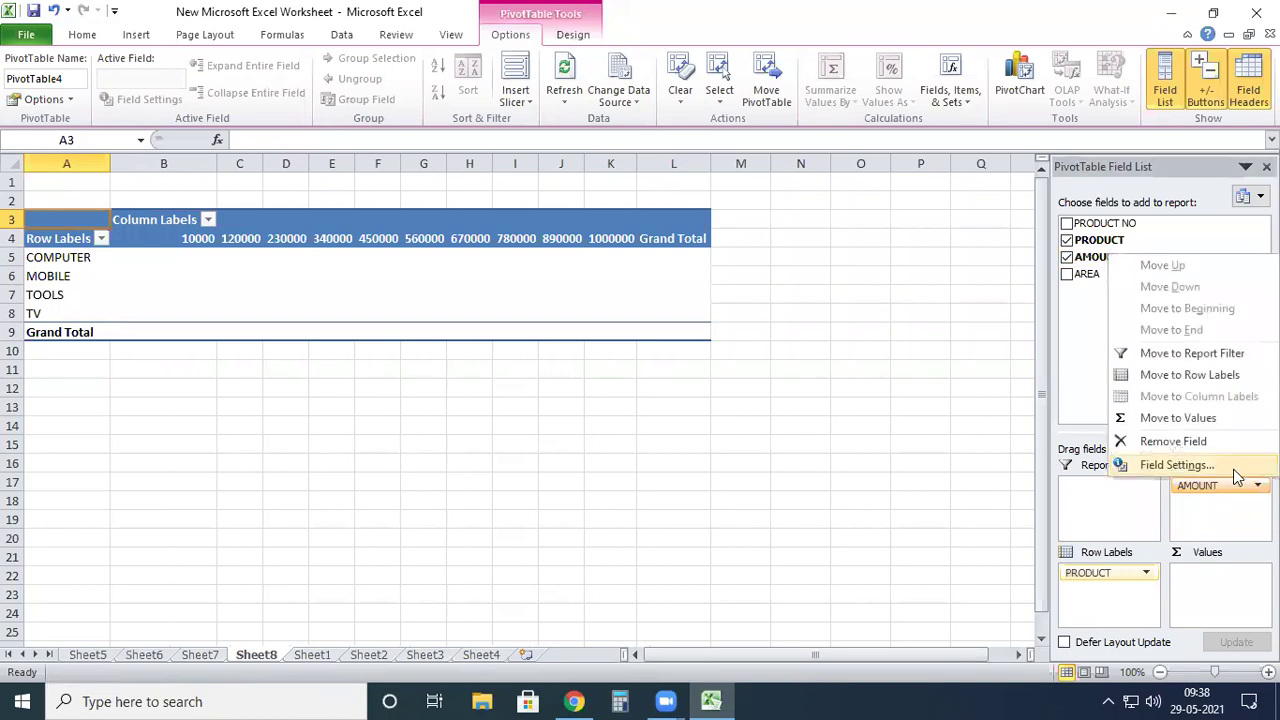
left_click(1205, 444)
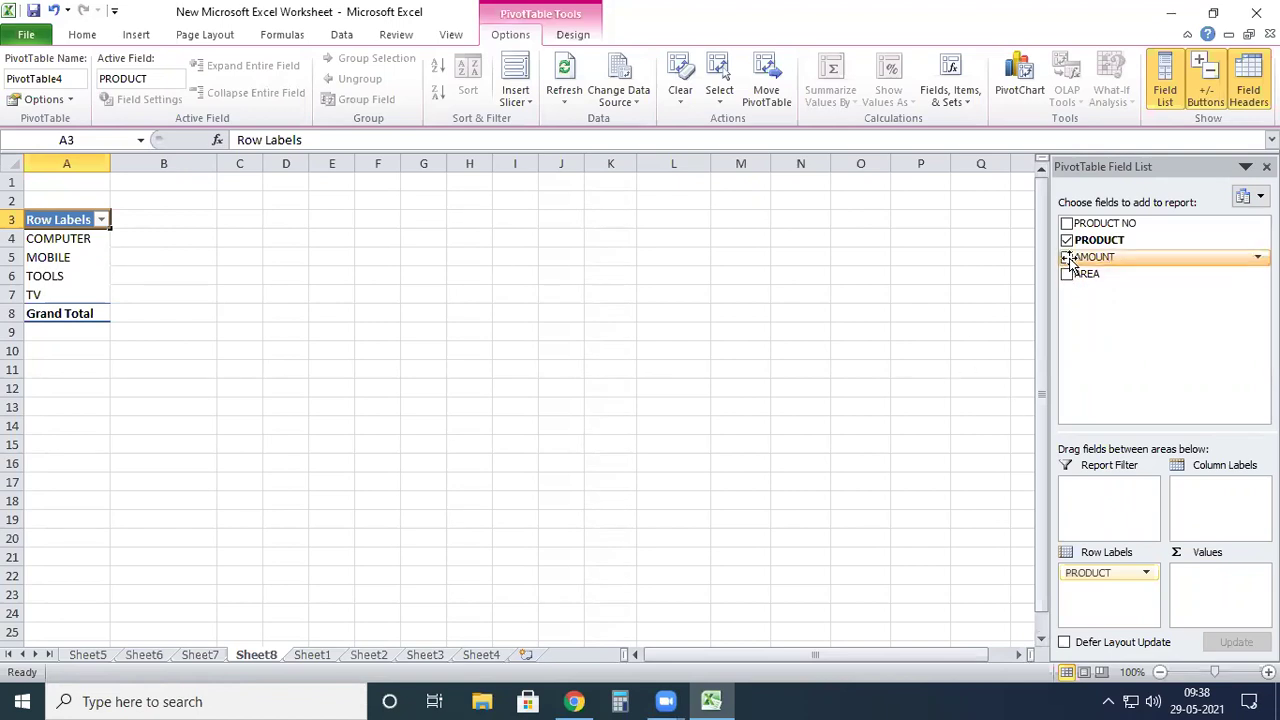
Step: Add AMOUNT to the PivotTable values as a sum and take it out of the row labels so only PRODUCT remains there
left_click_drag(1085, 260, 1114, 611)
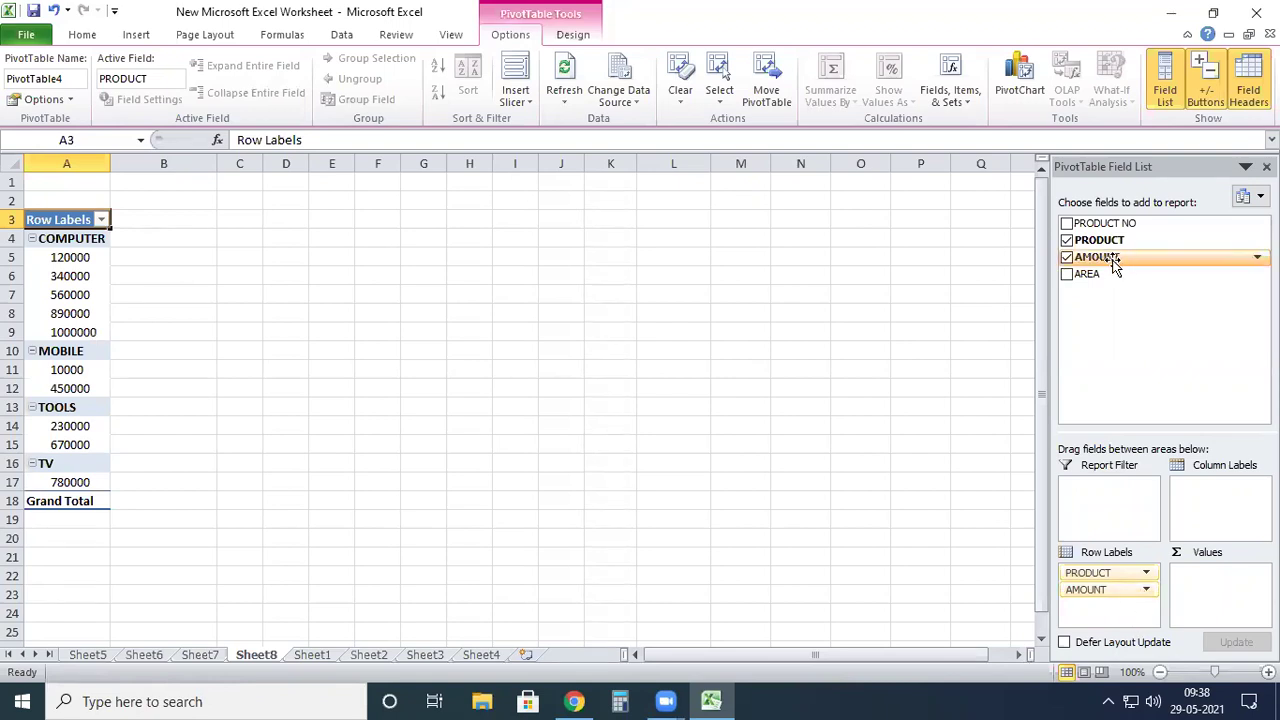
left_click_drag(1113, 262, 1234, 597)
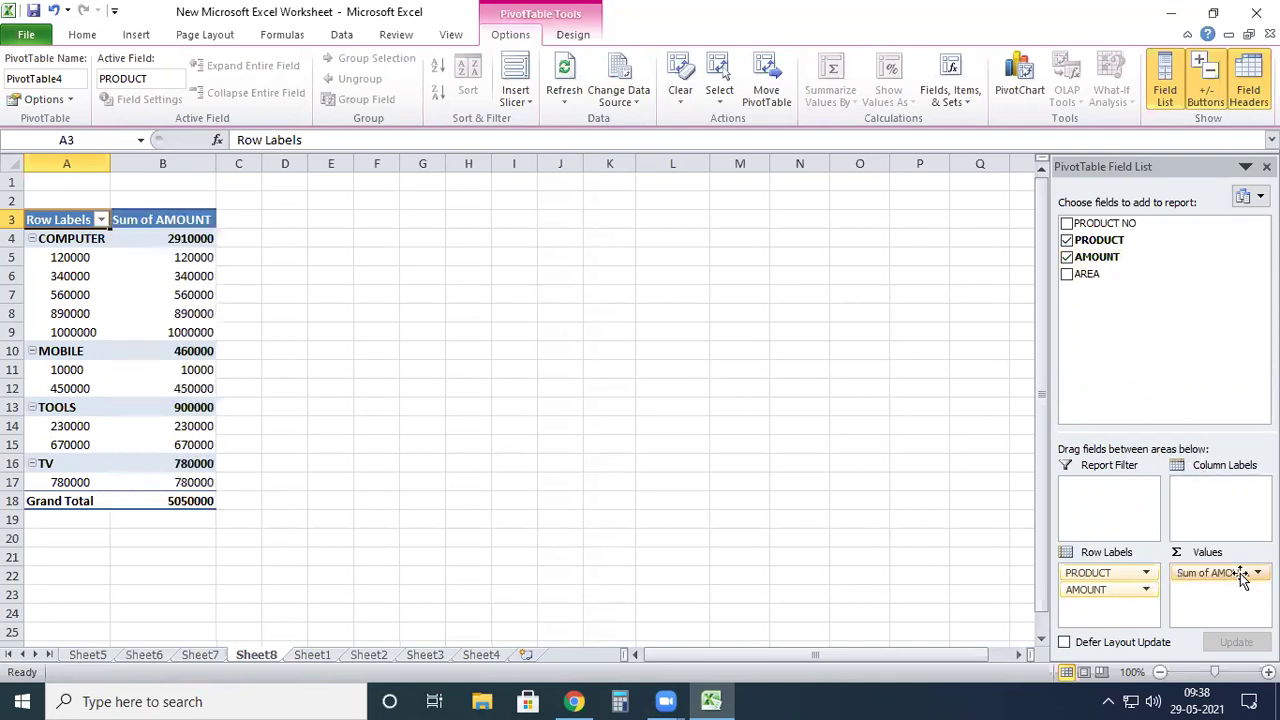
left_click(1146, 590)
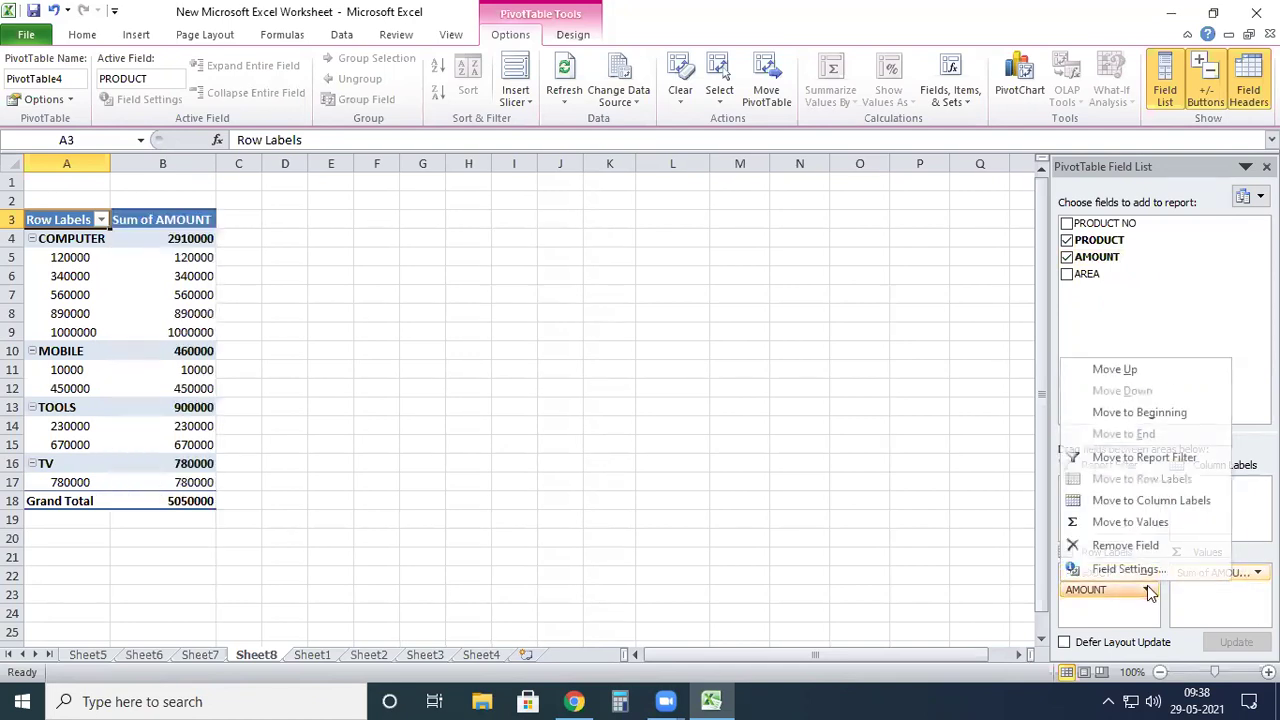
left_click(1140, 546)
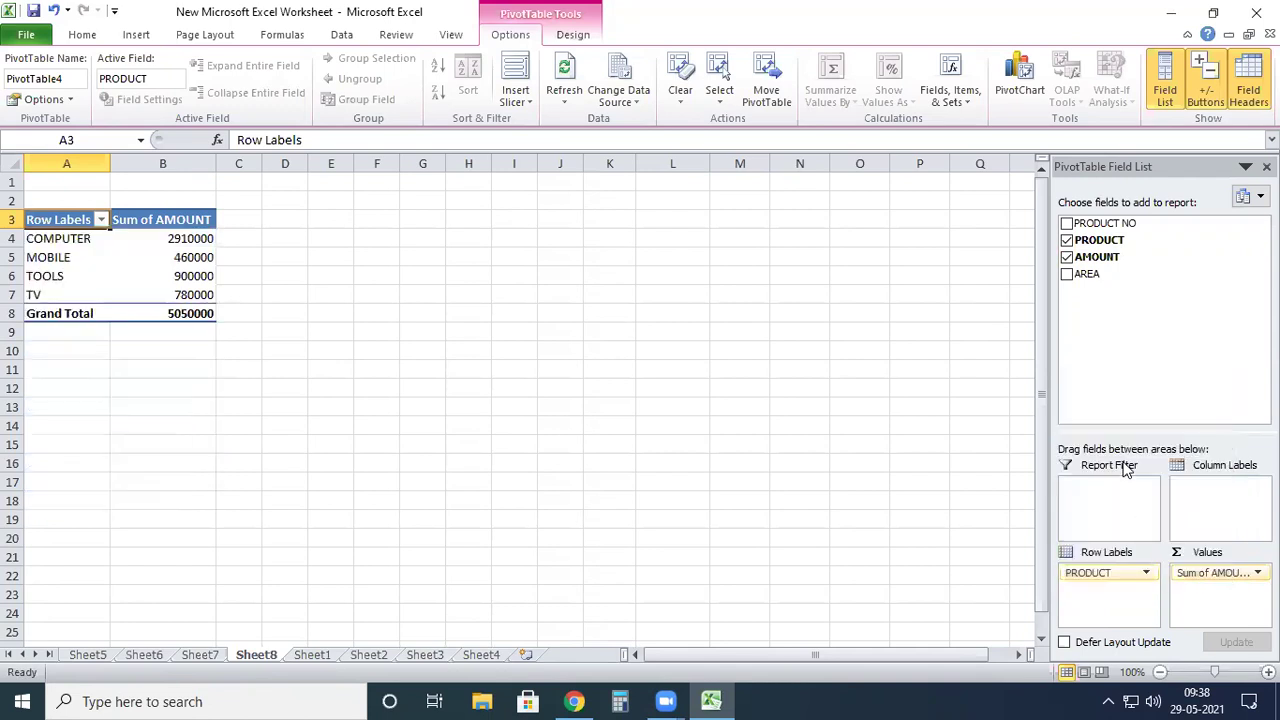
Step: Set AREA as the PivotTable's column labels to split the AMOUNT sums by area
left_click_drag(1086, 274, 1245, 530)
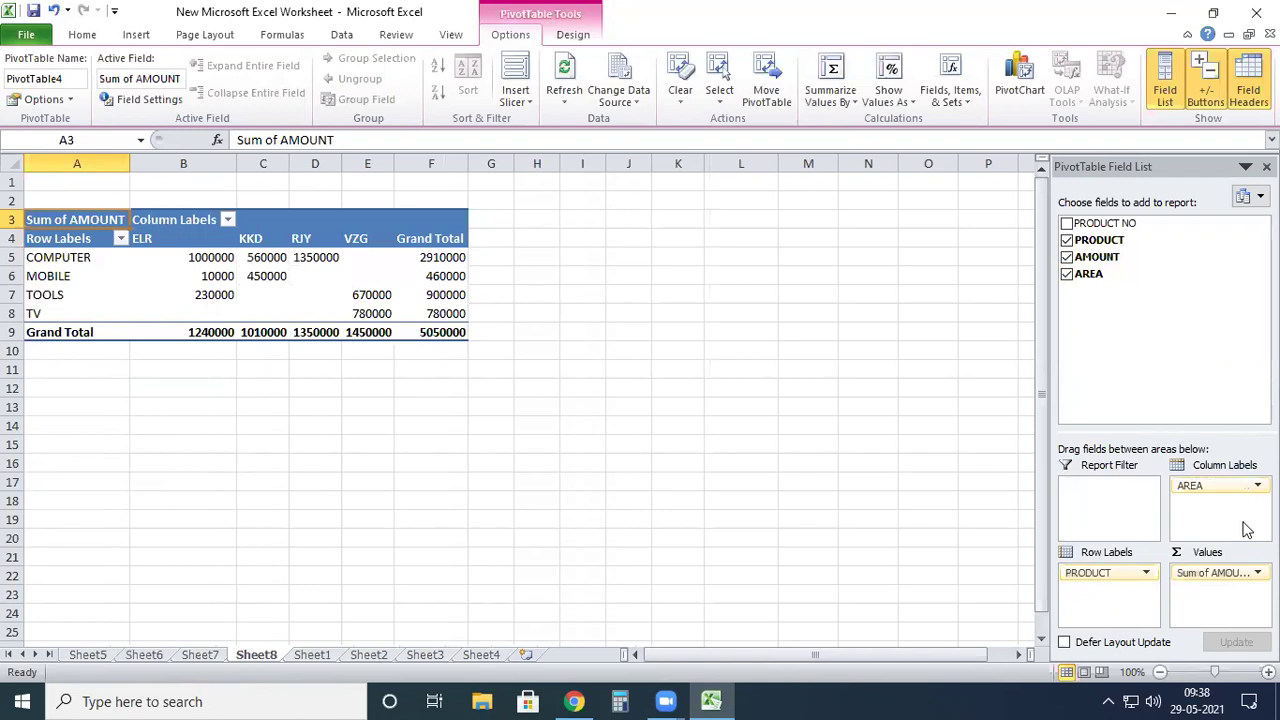
left_click(425, 503)
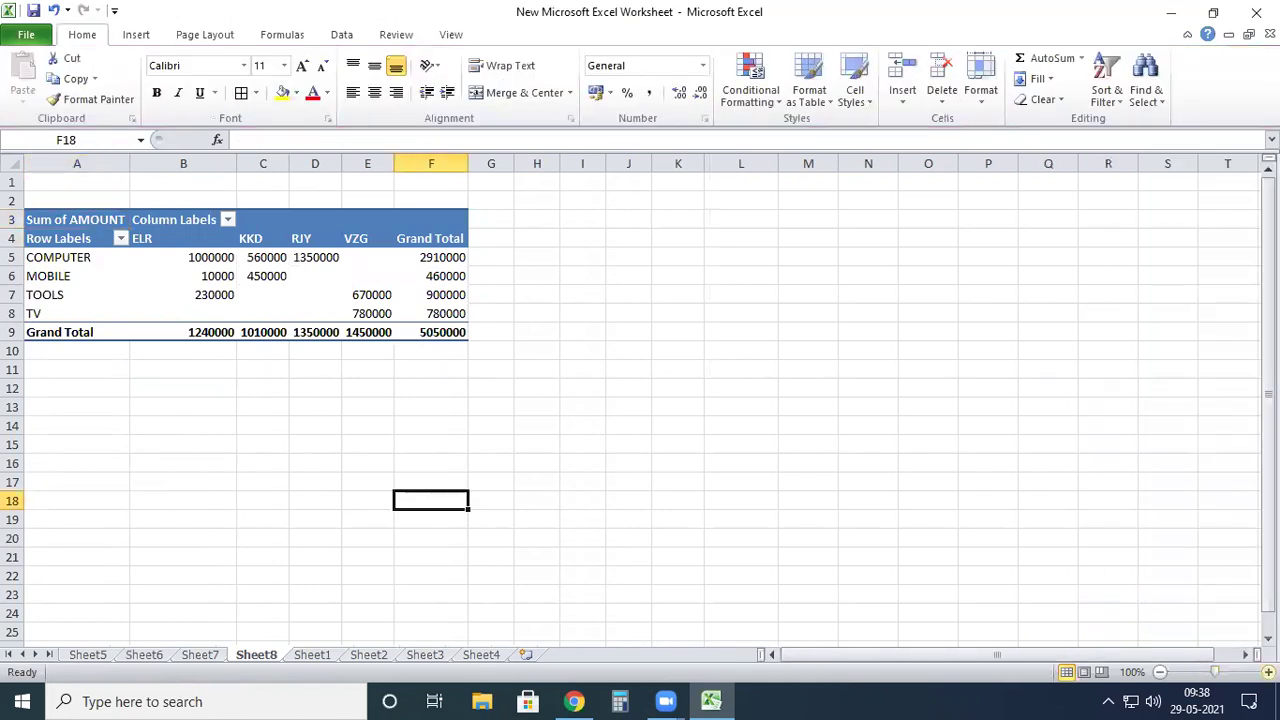
scroll(640, 400, "up", 7)
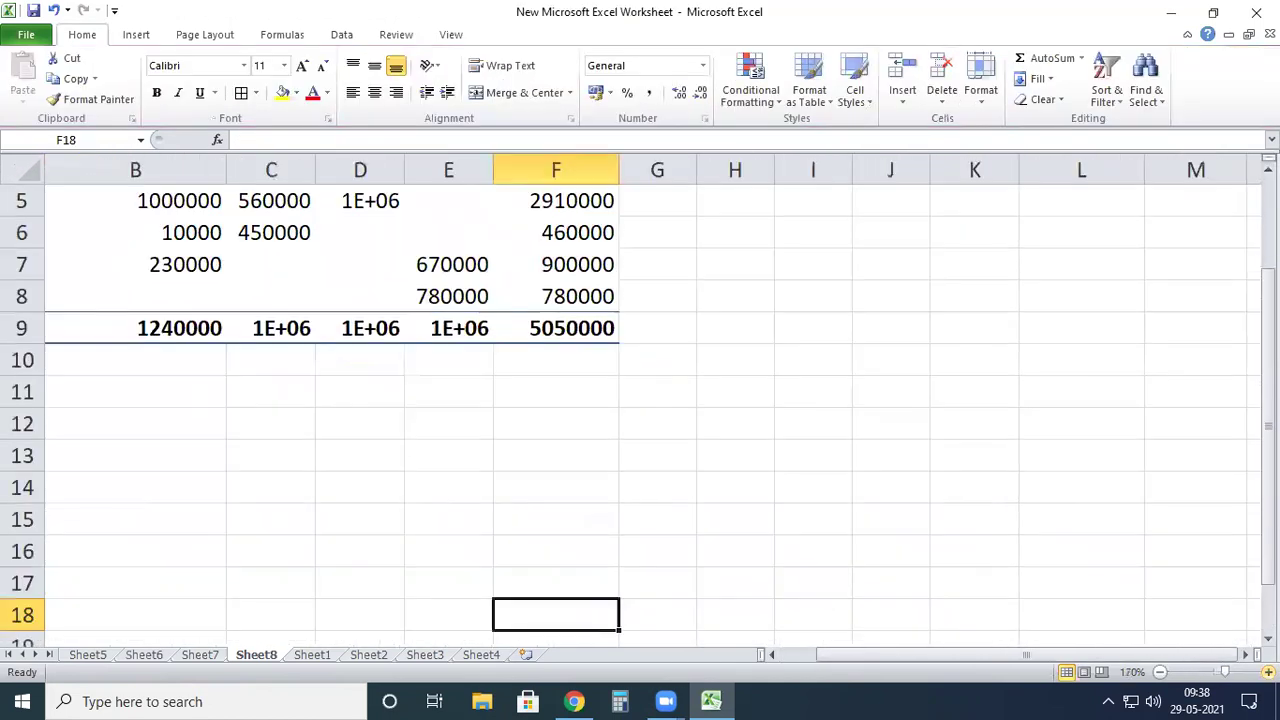
scroll(977, 411, "up", 2)
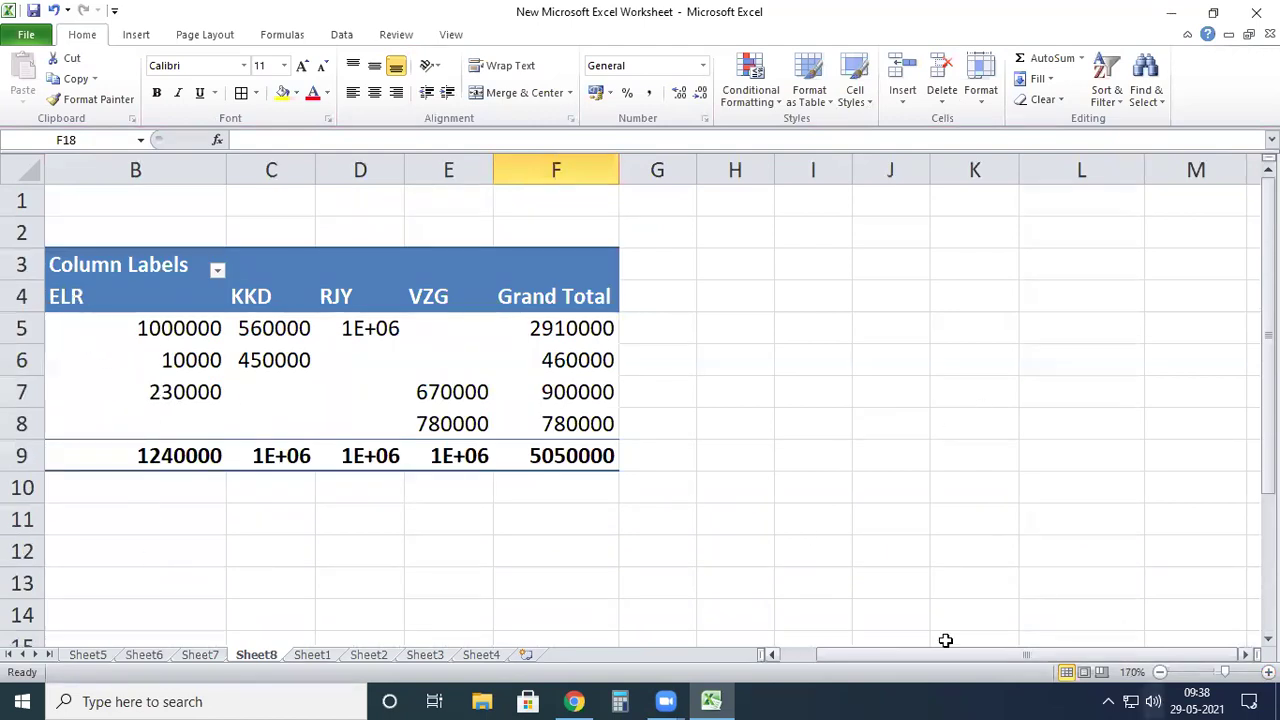
scroll(894, 375, "down", 10)
scroll(895, 359, "up", 10)
Step: Widen columns C, D and E so the KKD, RJY and VZG amounts show in full
left_click(83, 331)
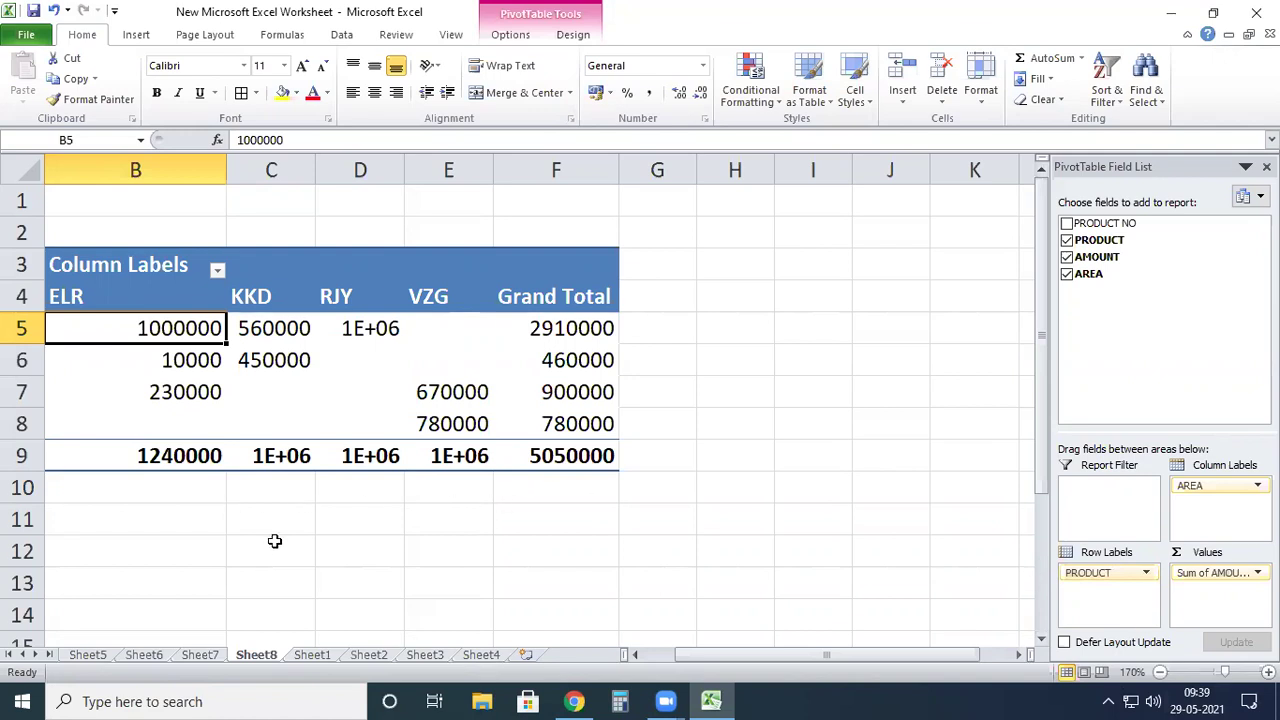
left_click_drag(728, 655, 633, 678)
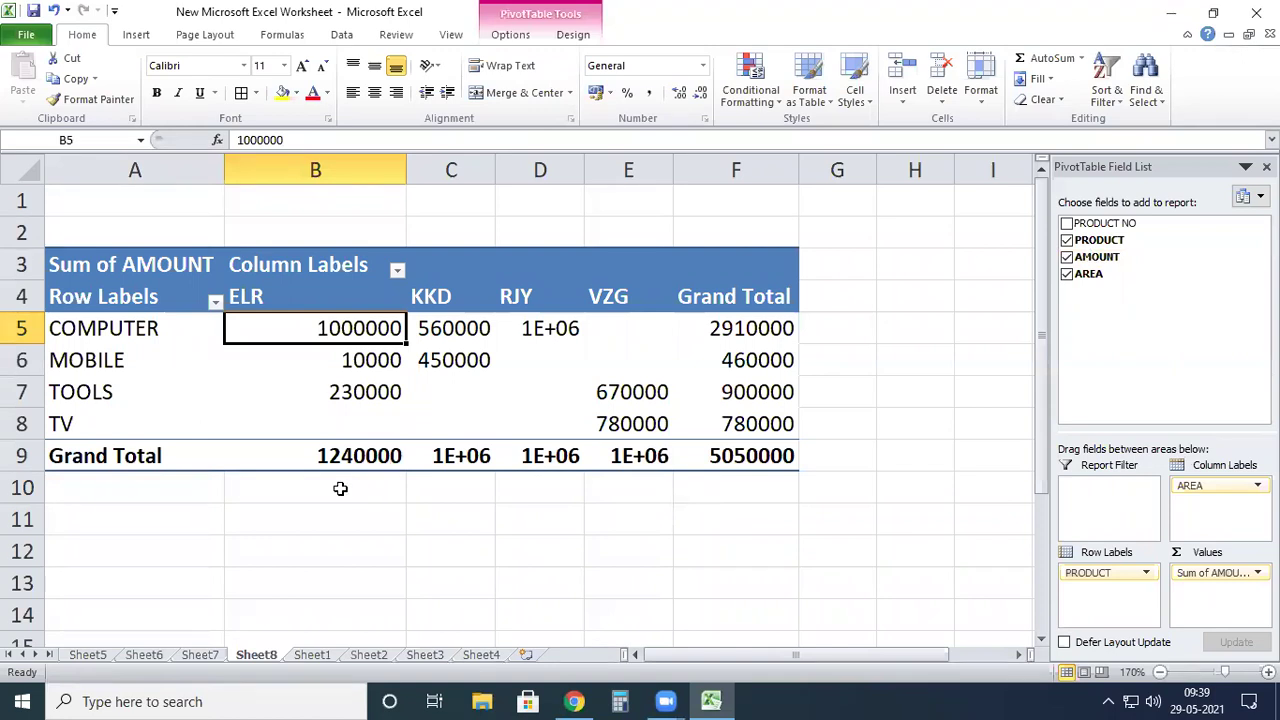
mouse_move(310, 441)
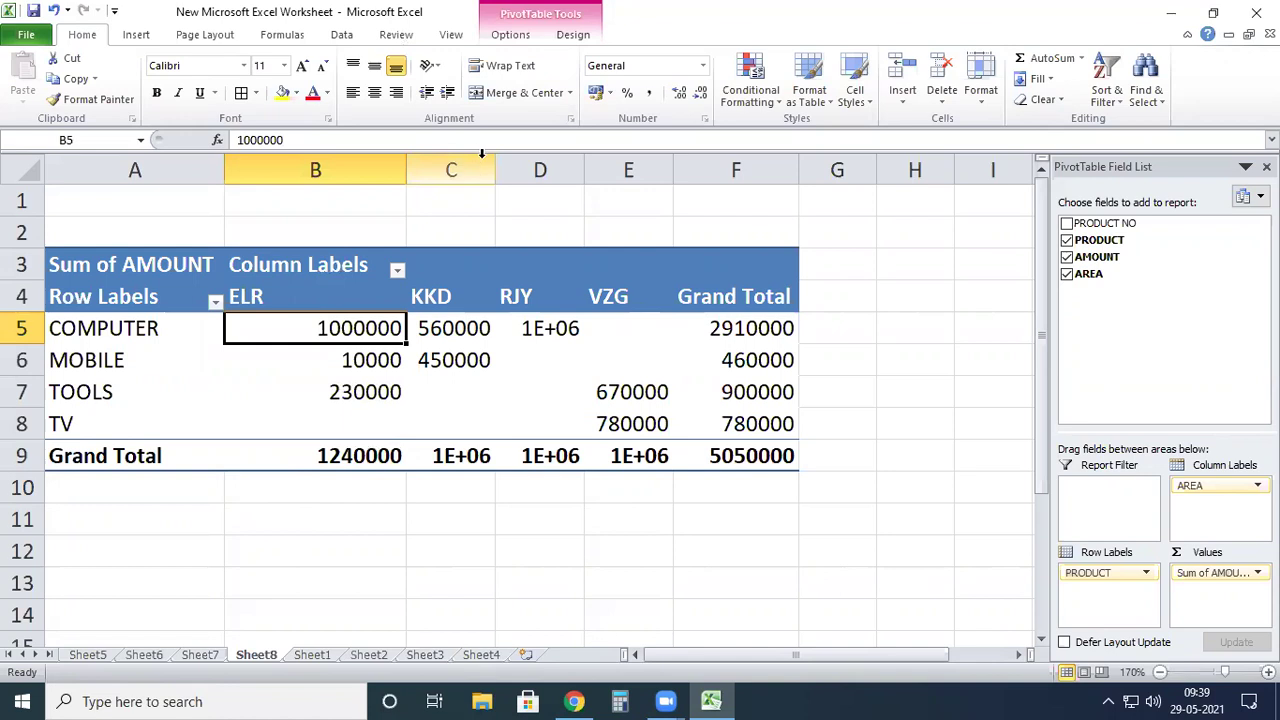
left_click_drag(495, 170, 520, 170)
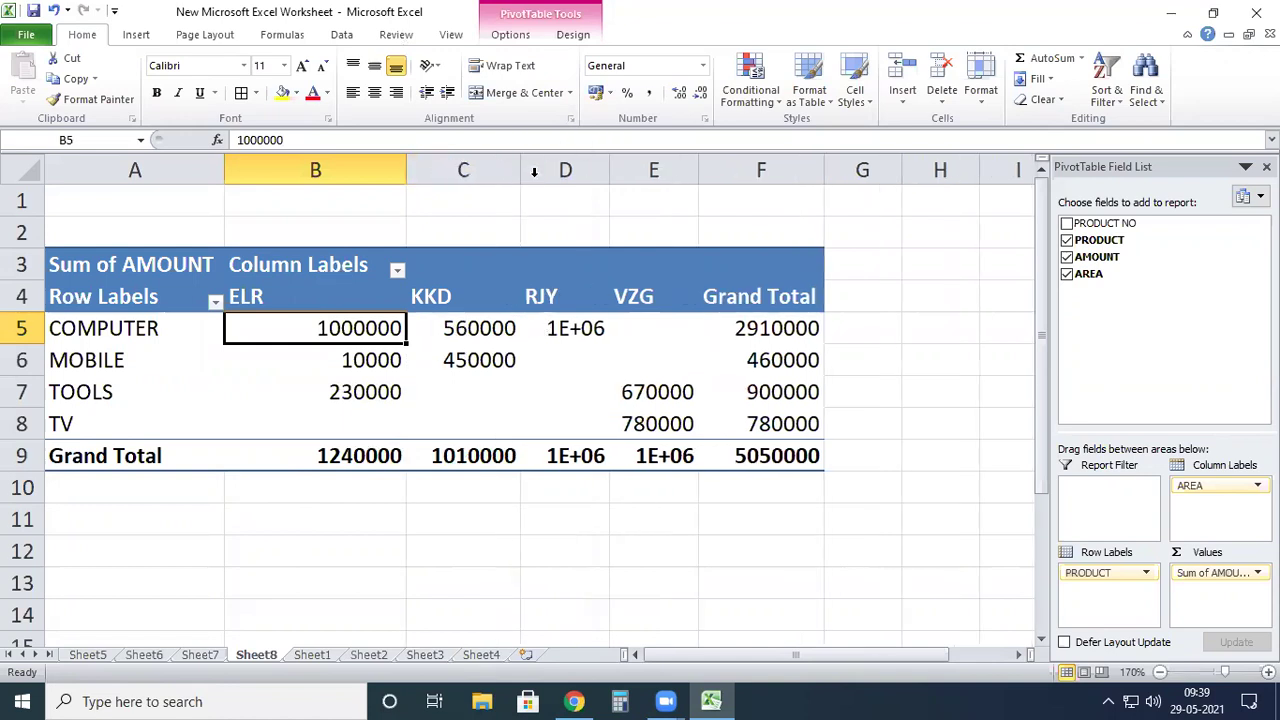
left_click_drag(608, 172, 661, 172)
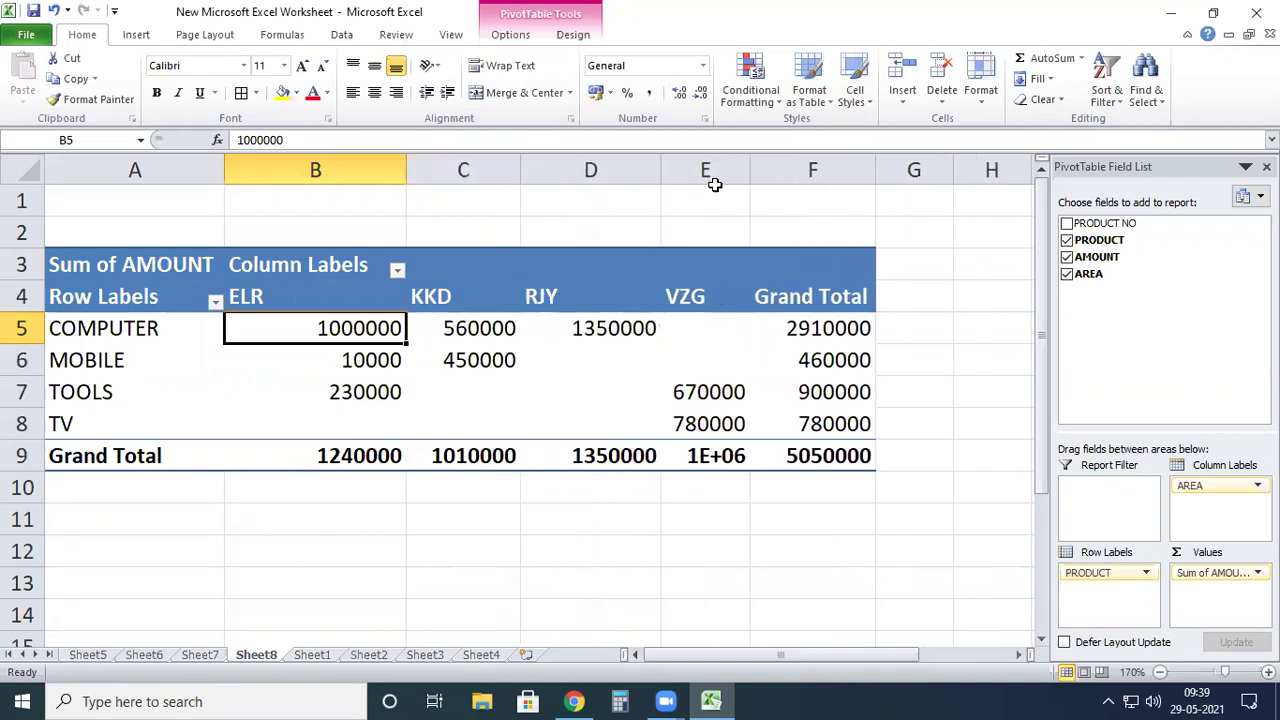
left_click_drag(748, 172, 798, 172)
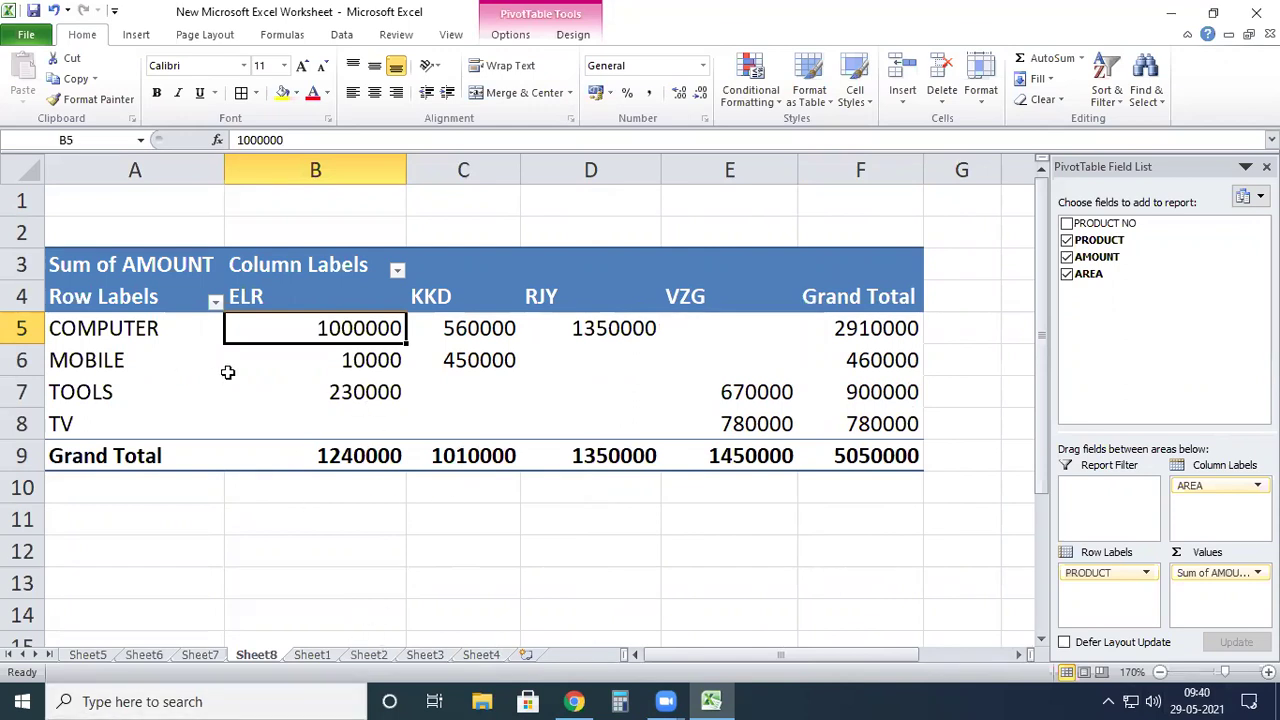
Step: Examine the amounts of each product under ELR, KKD, RJY and VZG and their grand totals in the PivotTable
left_click(328, 457)
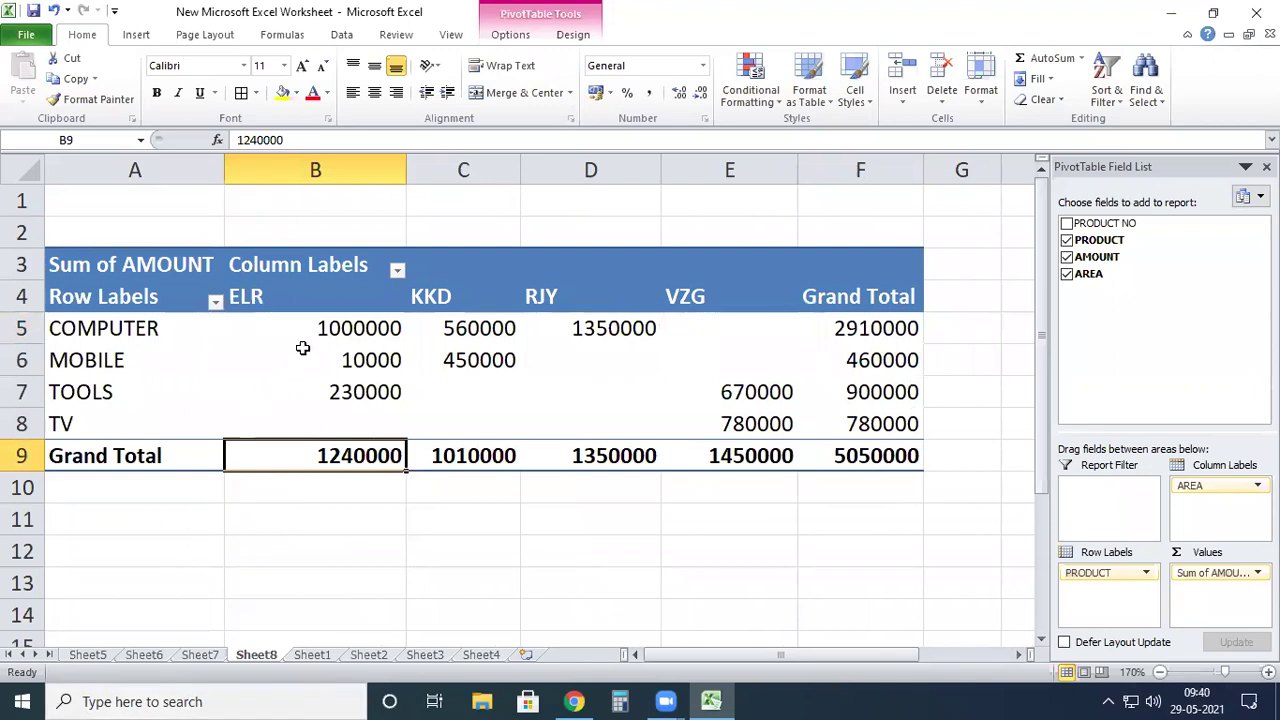
left_click(334, 326)
left_click(366, 360)
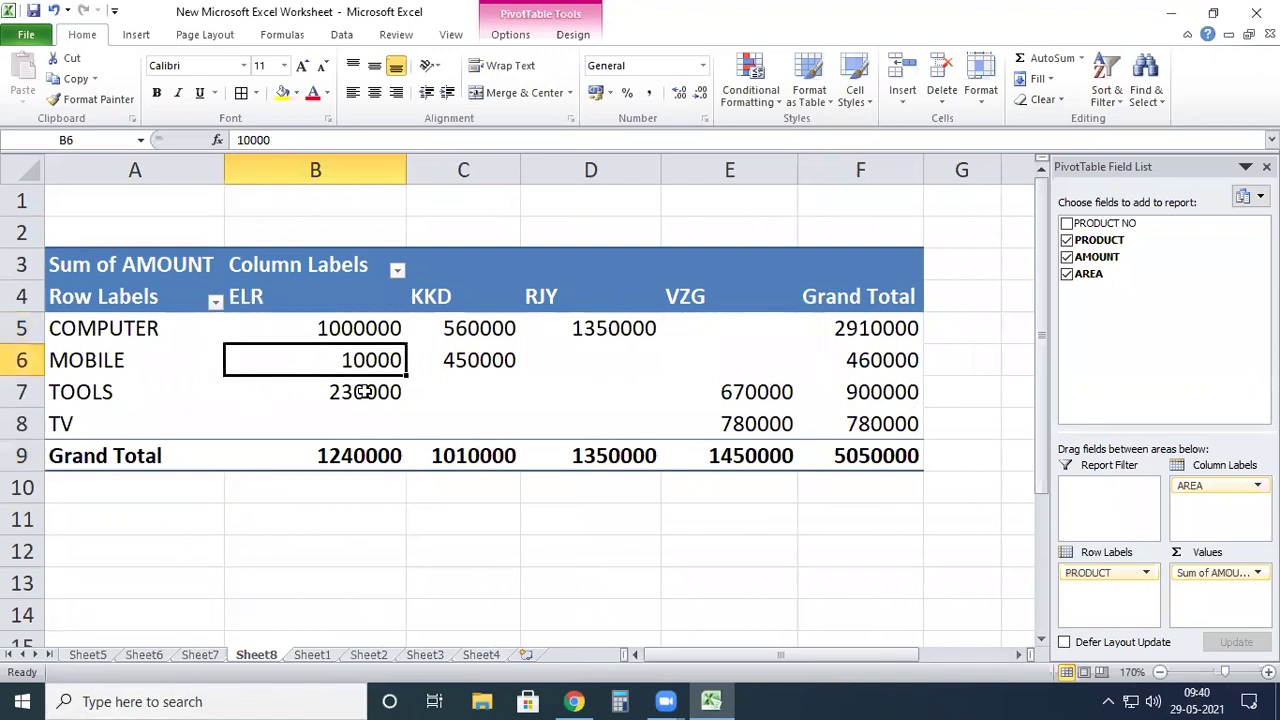
left_click(364, 392)
left_click(479, 329)
left_click(500, 366)
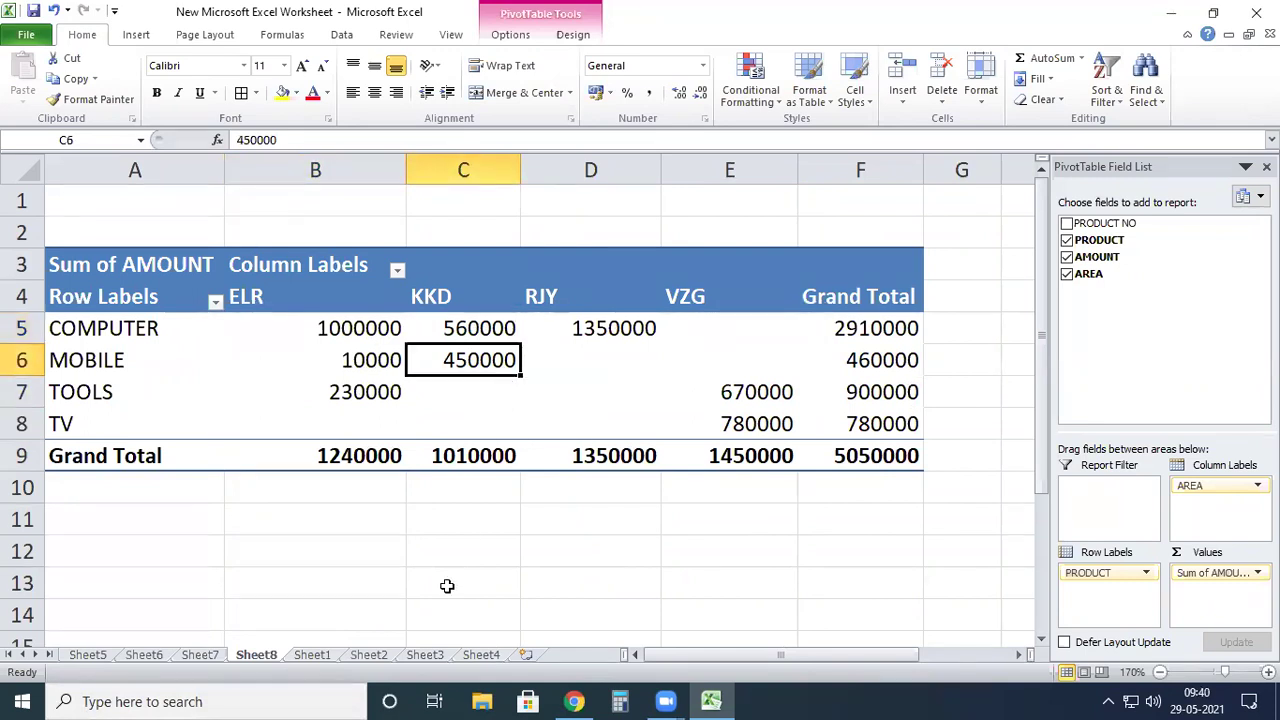
left_click(615, 335)
left_click(782, 397)
left_click(777, 422)
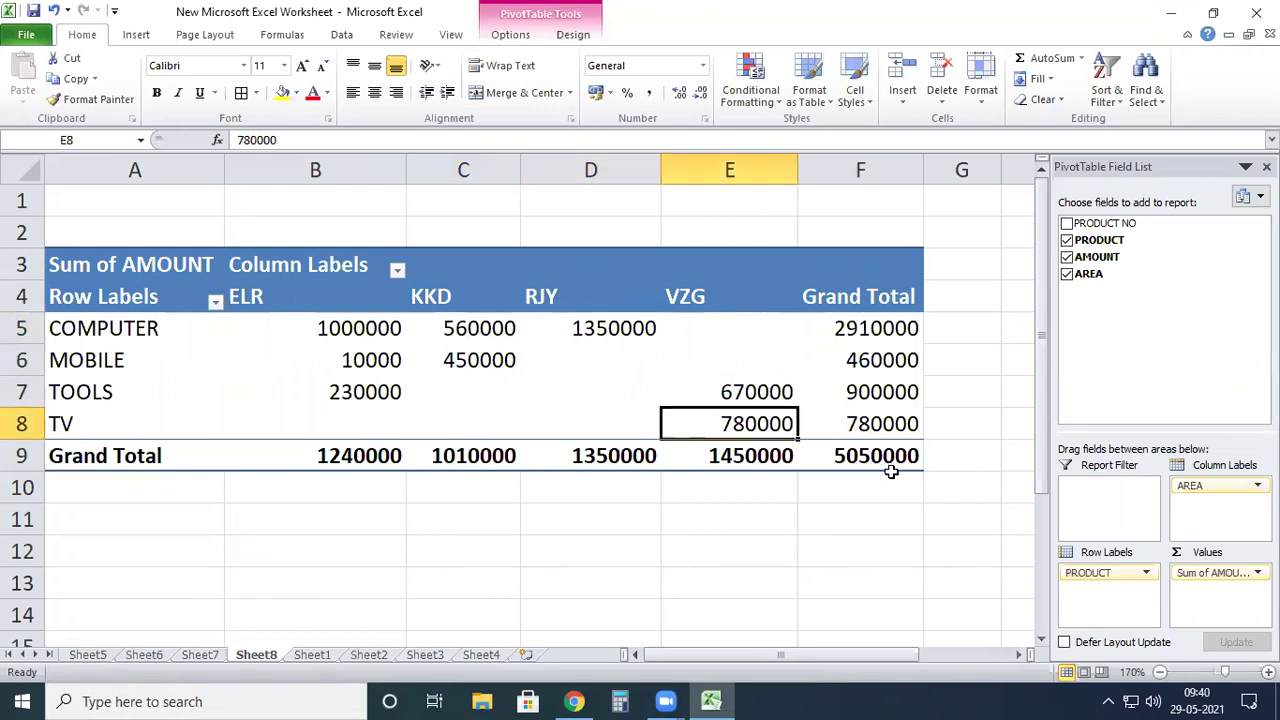
mouse_move(892, 424)
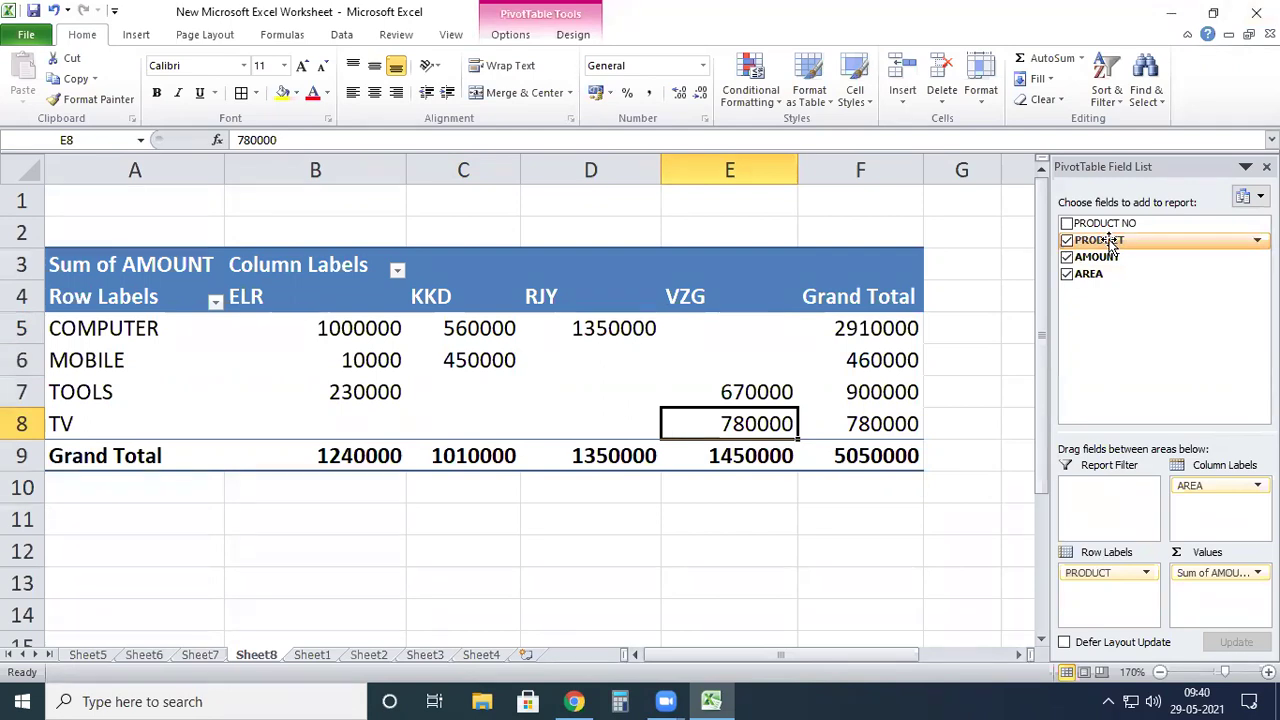
Step: Move PRODUCT from the row labels to the report filter and filter the PivotTable to MOBILE
left_click_drag(1110, 245, 1100, 508)
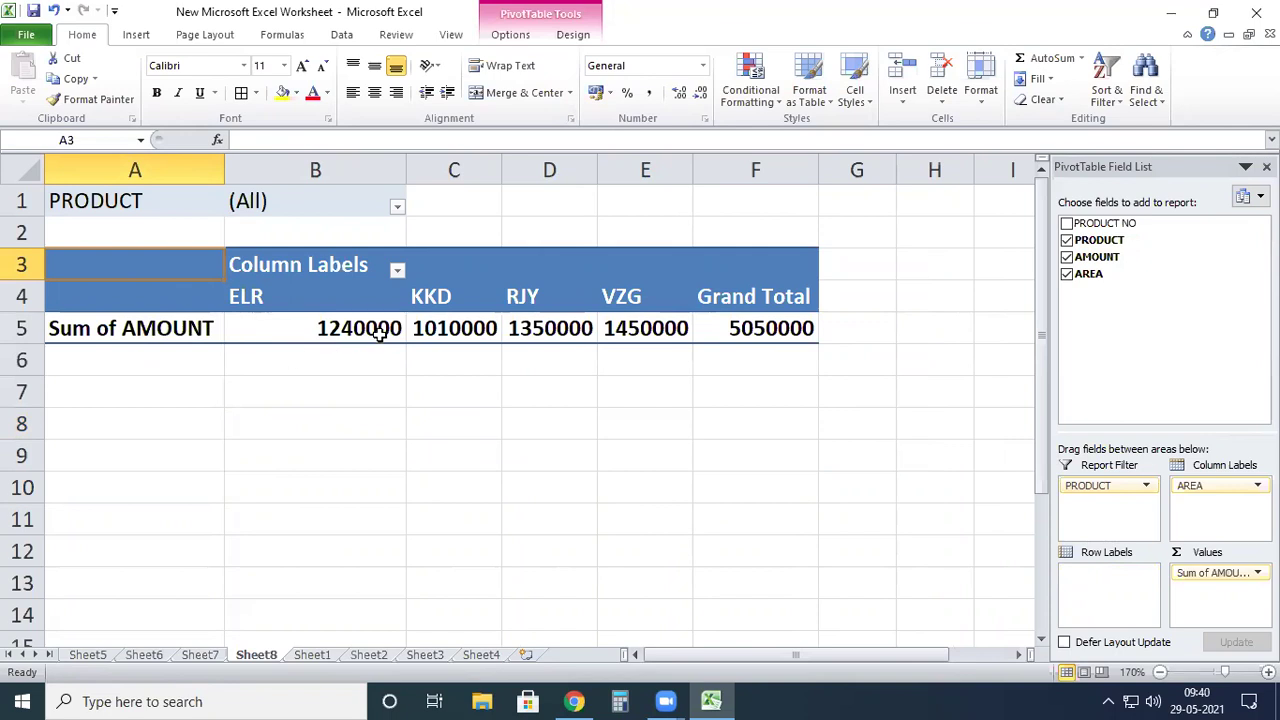
mouse_move(380, 338)
left_click(400, 206)
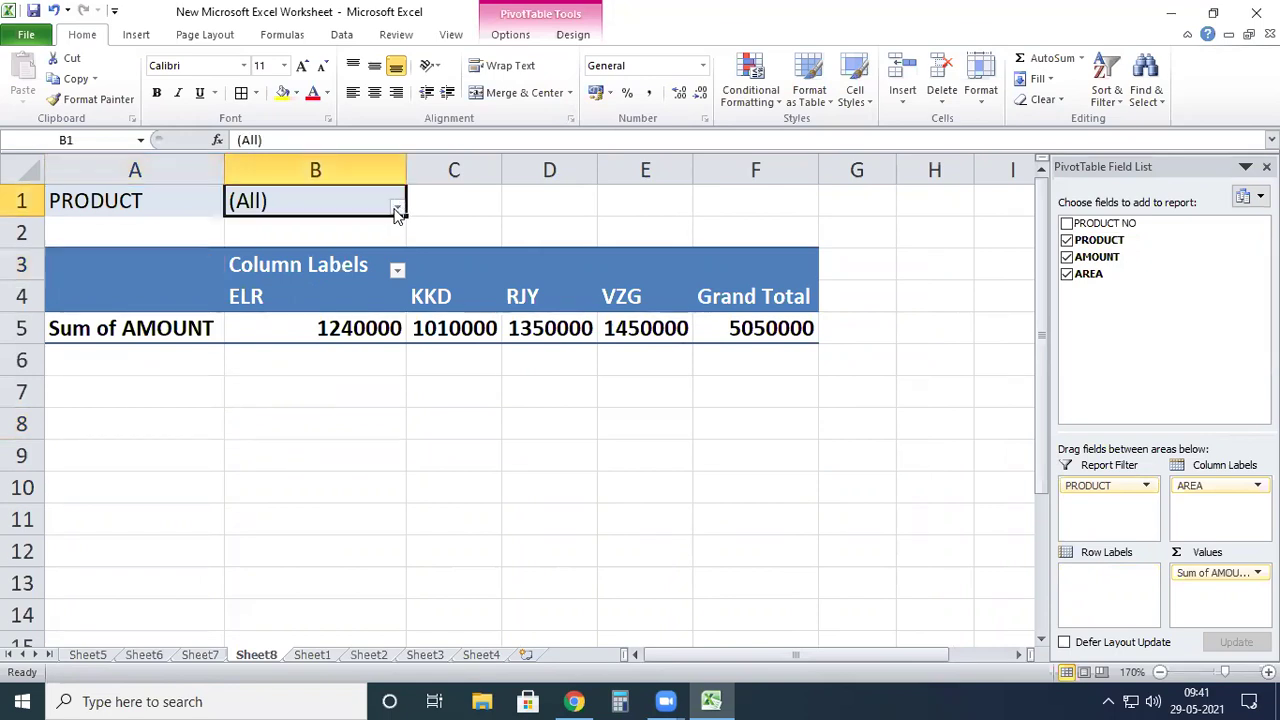
left_click(397, 208)
left_click(228, 281)
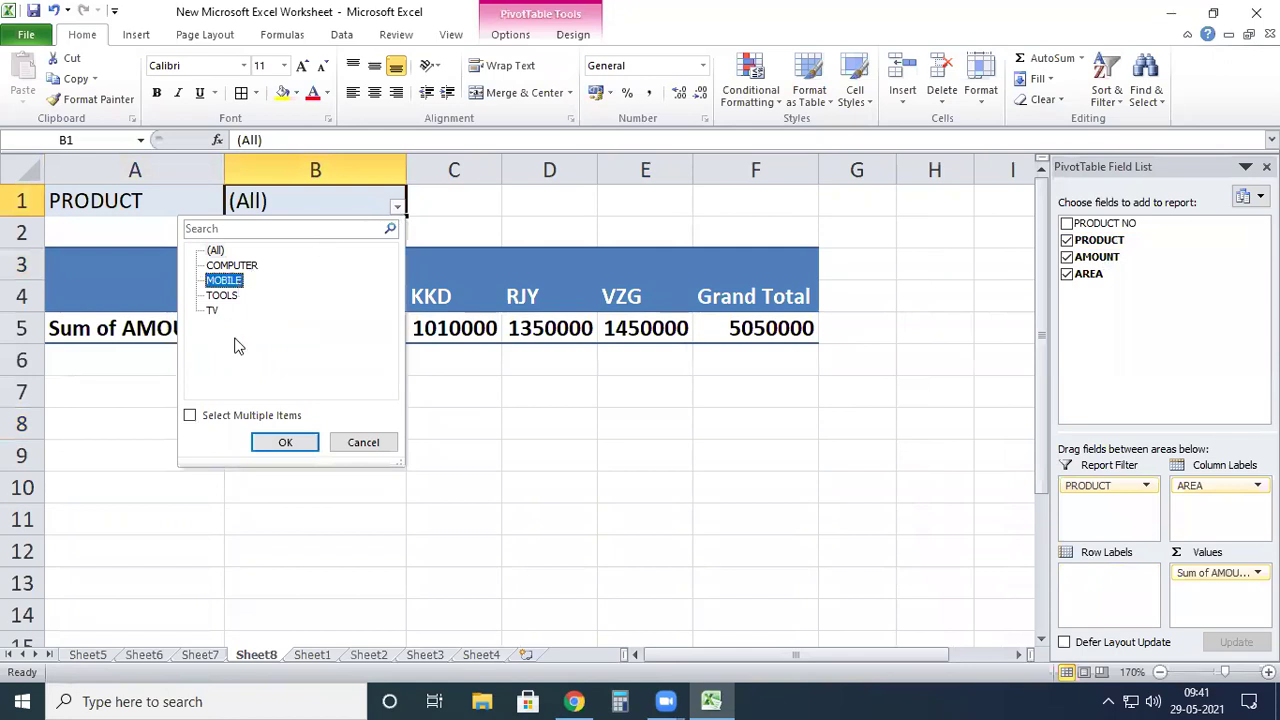
left_click(283, 442)
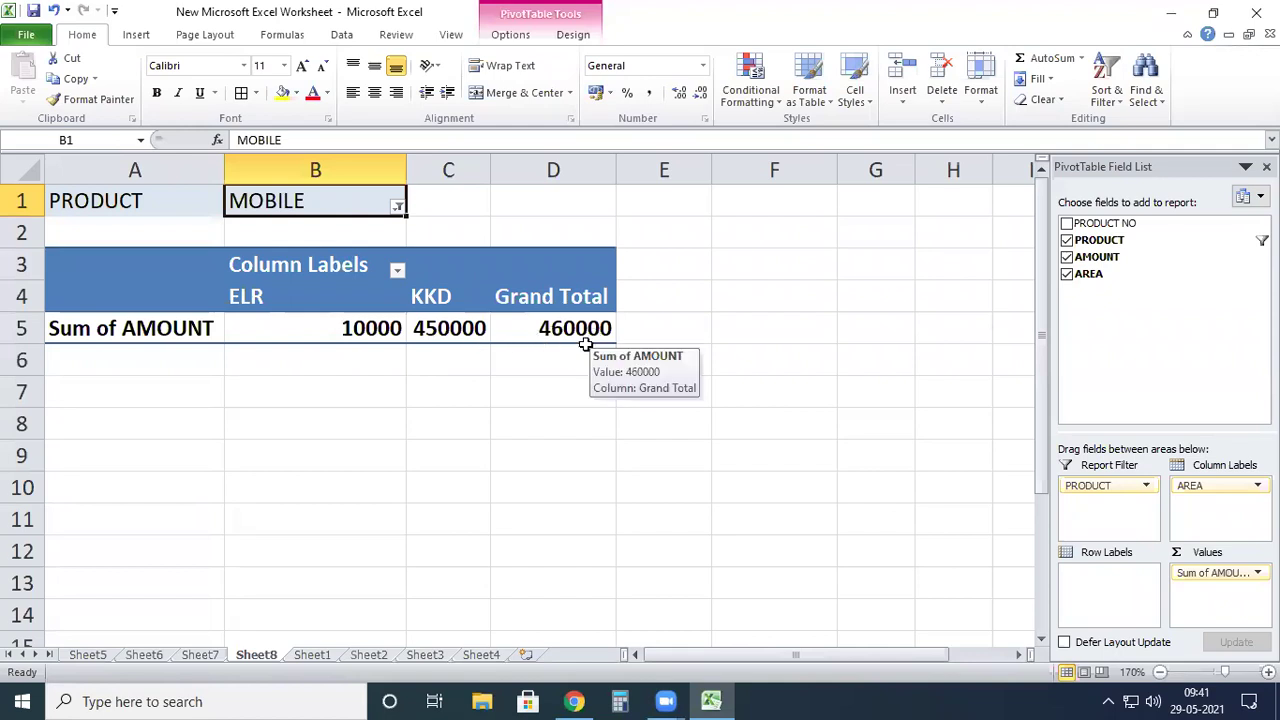
Step: Switch the PRODUCT report filter to TV
left_click(398, 208)
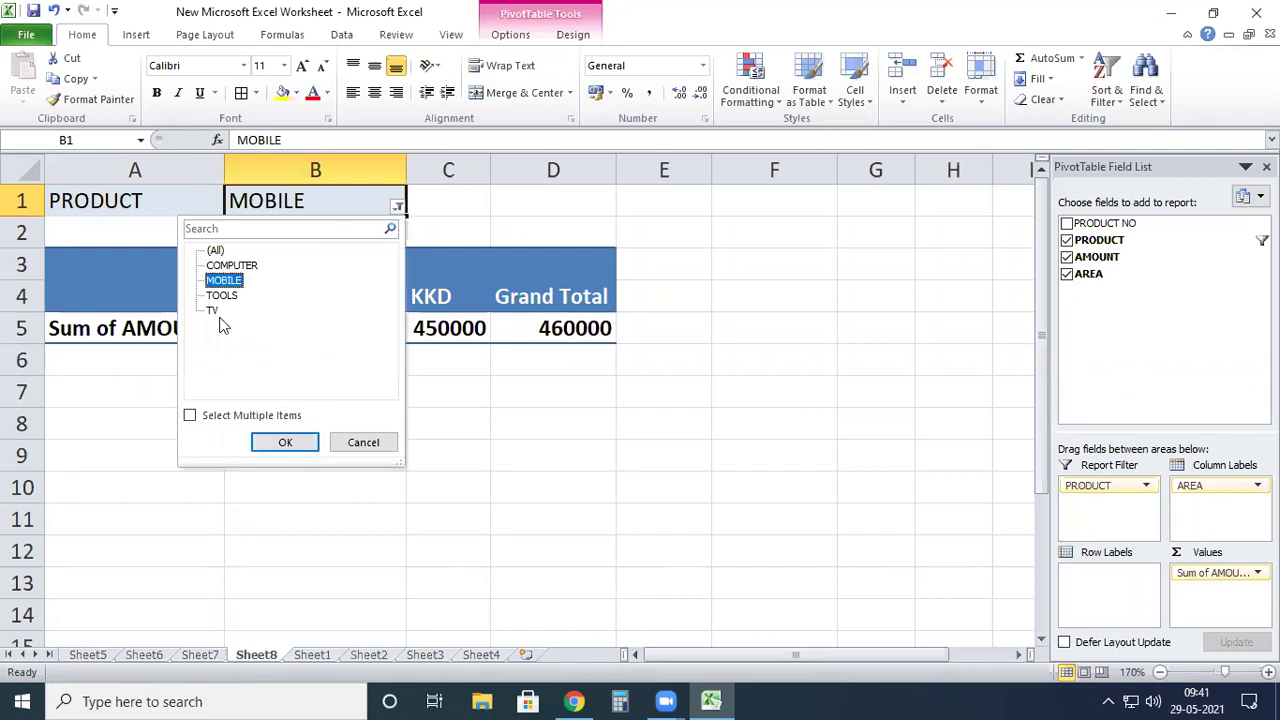
left_click(214, 310)
left_click(285, 442)
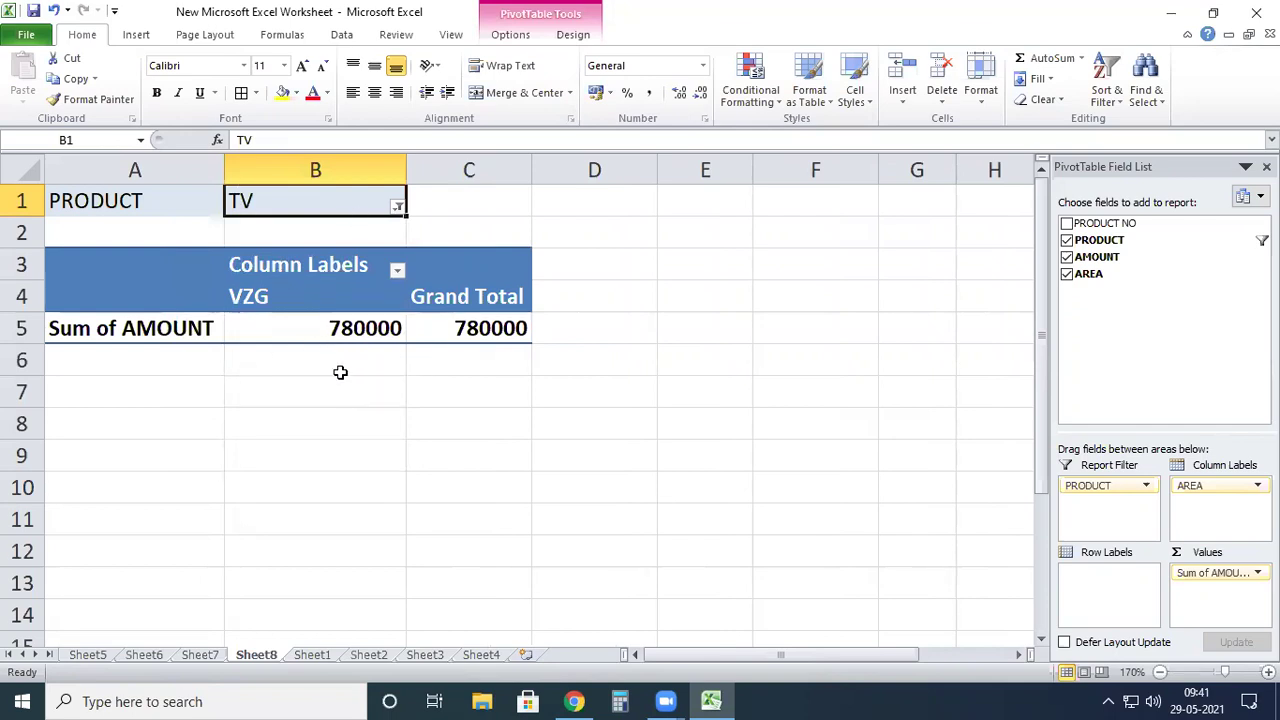
Step: Check the TV row and its area in the Sheet1 source data
left_click(320, 656)
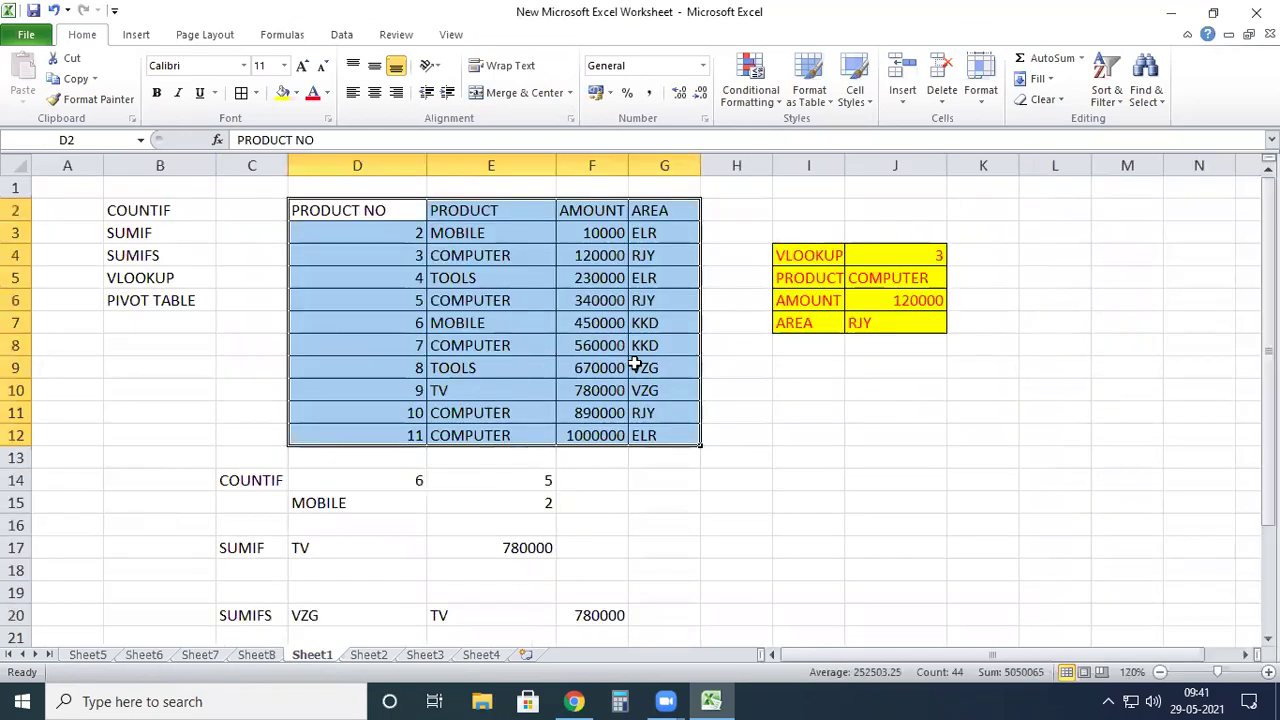
left_click(462, 390)
left_click(640, 391)
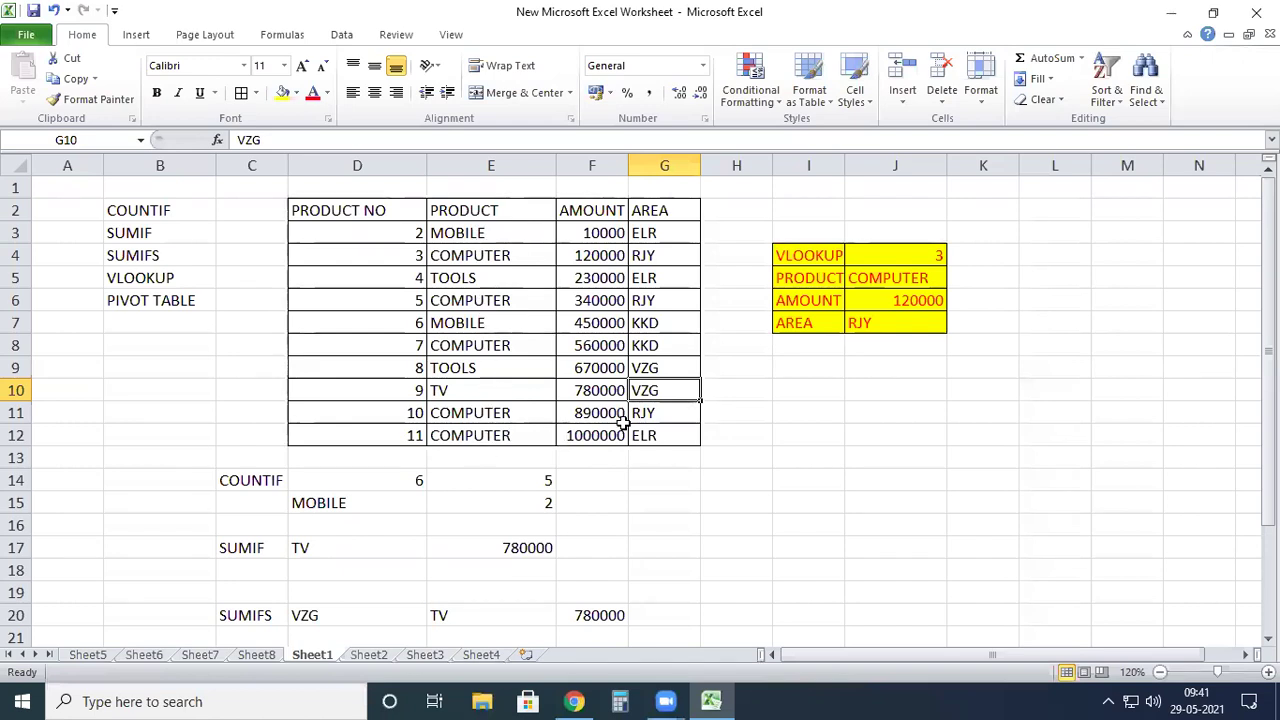
Step: Return to the PivotTable on Sheet8 and filter PRODUCT to COMPUTER
left_click(256, 655)
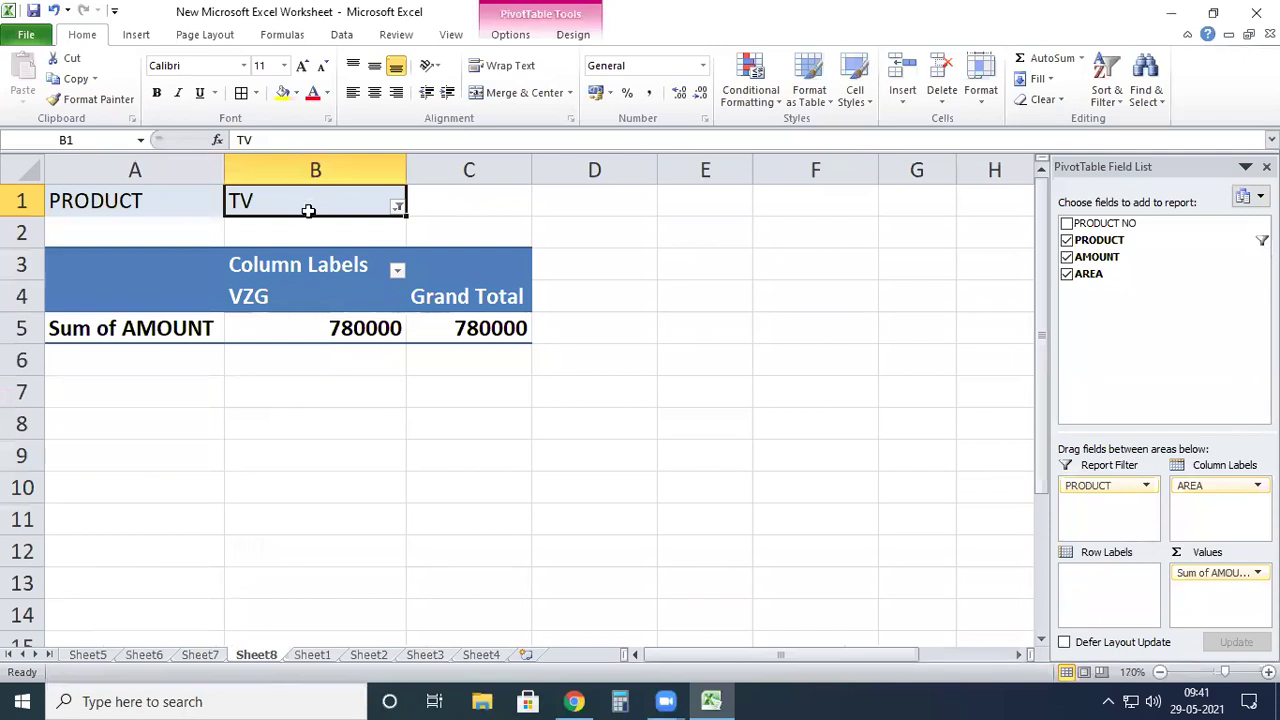
left_click(397, 208)
left_click(262, 266)
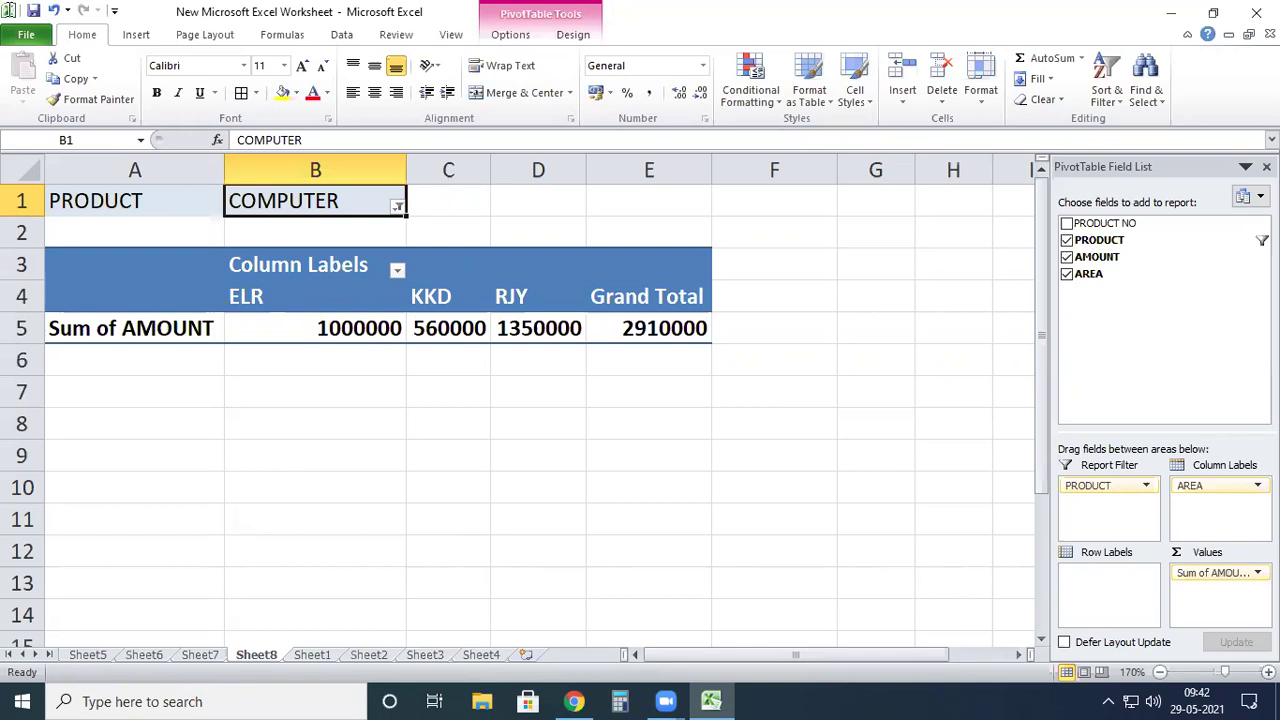
Step: Reset the PRODUCT report filter to (All)
left_click(398, 207)
left_click(300, 262)
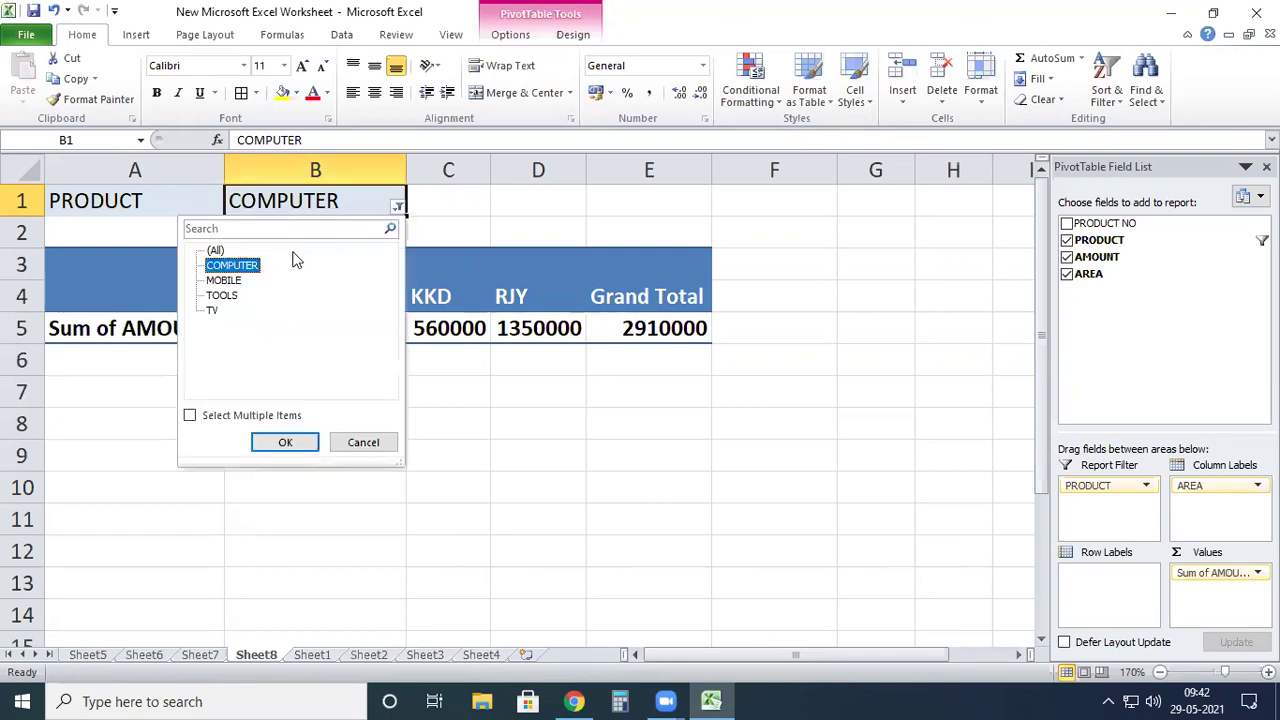
left_click(214, 250)
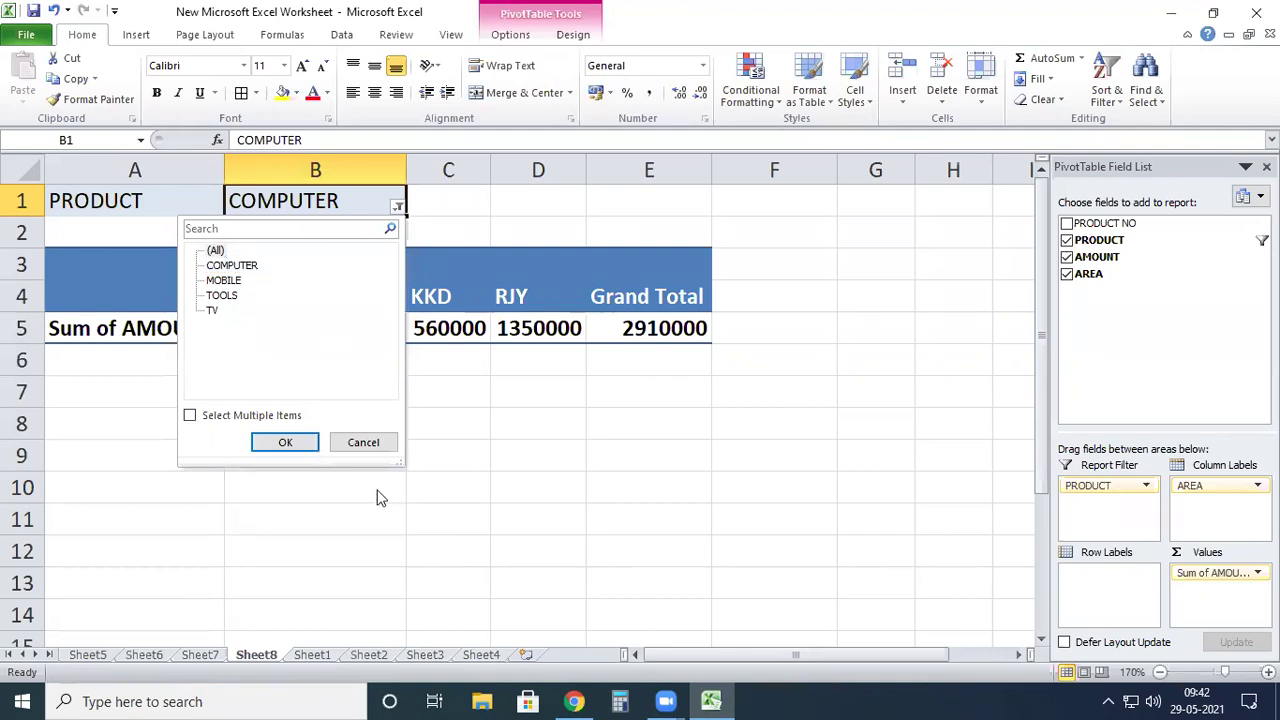
left_click(286, 445)
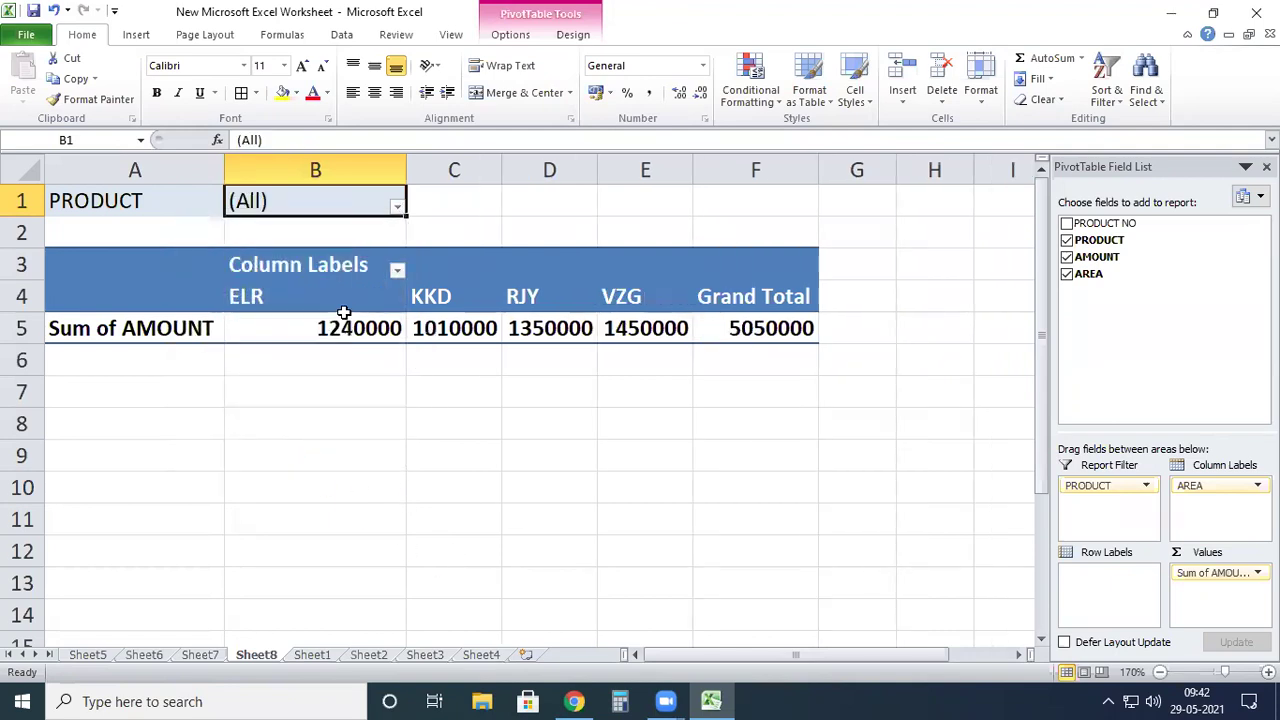
Step: Remove PRODUCT from the report filter and add it back as the PivotTable's row labels
left_click(1147, 487)
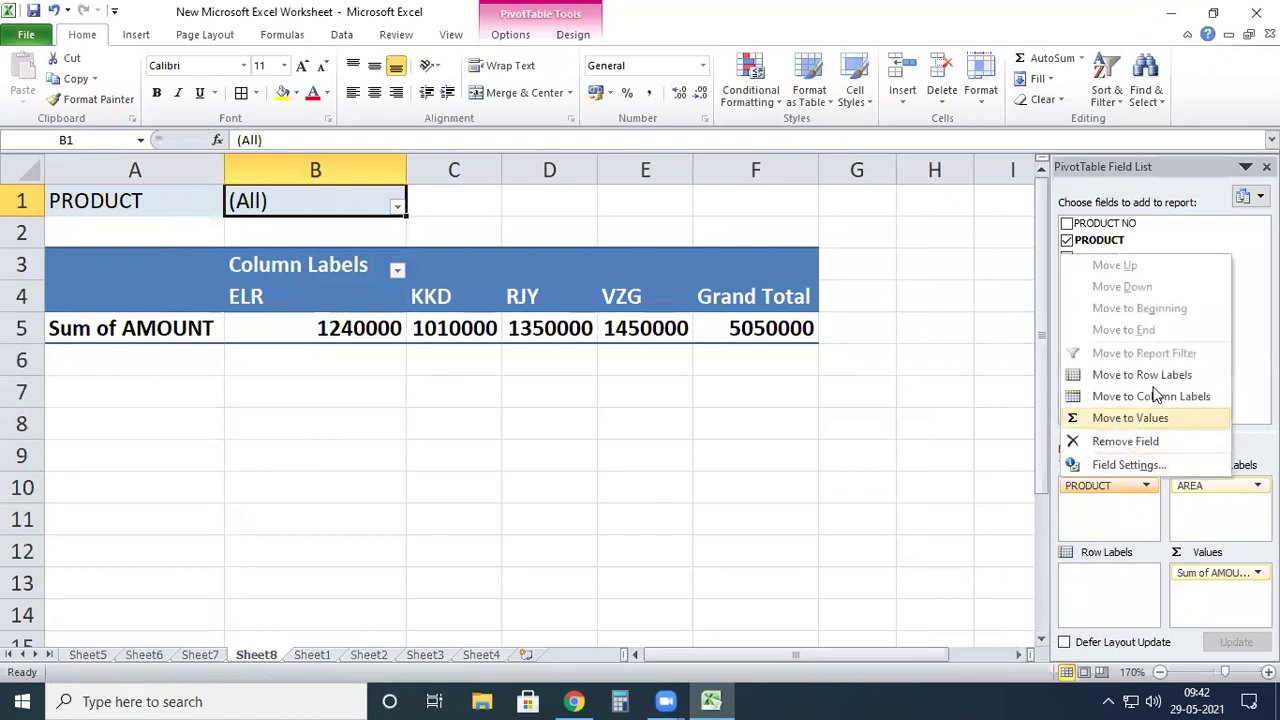
left_click(1152, 444)
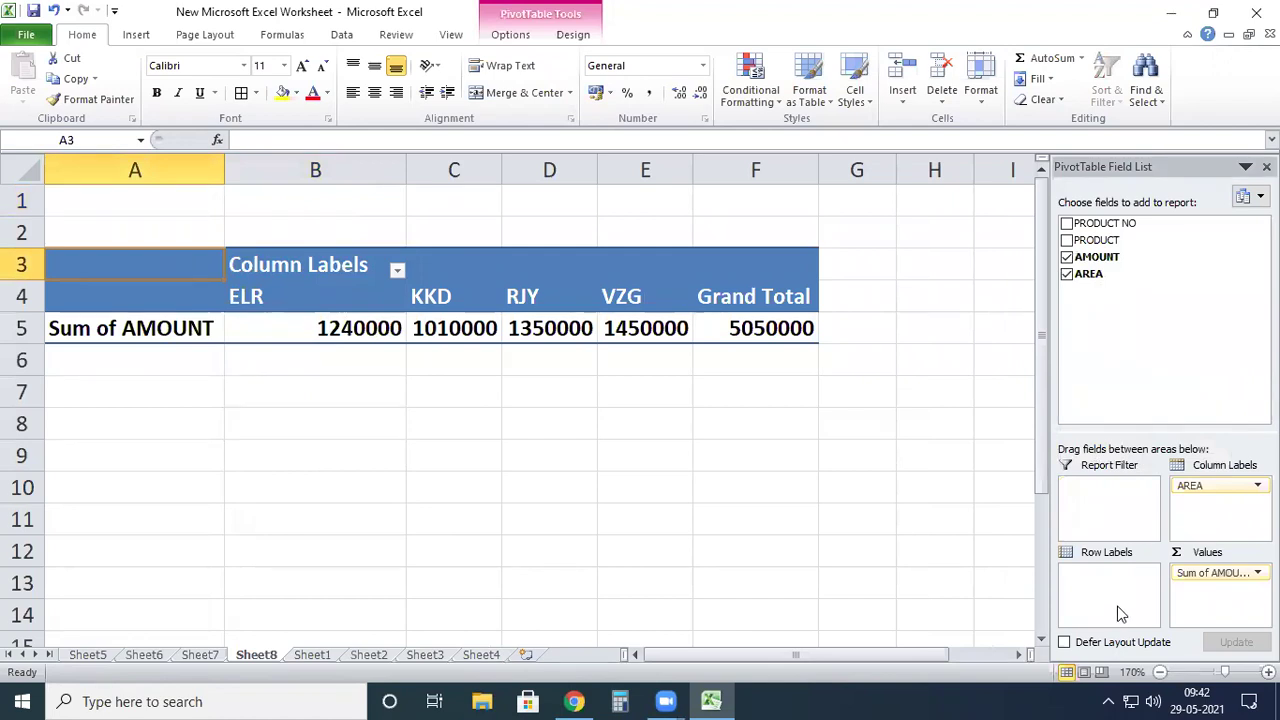
left_click_drag(1106, 241, 1102, 585)
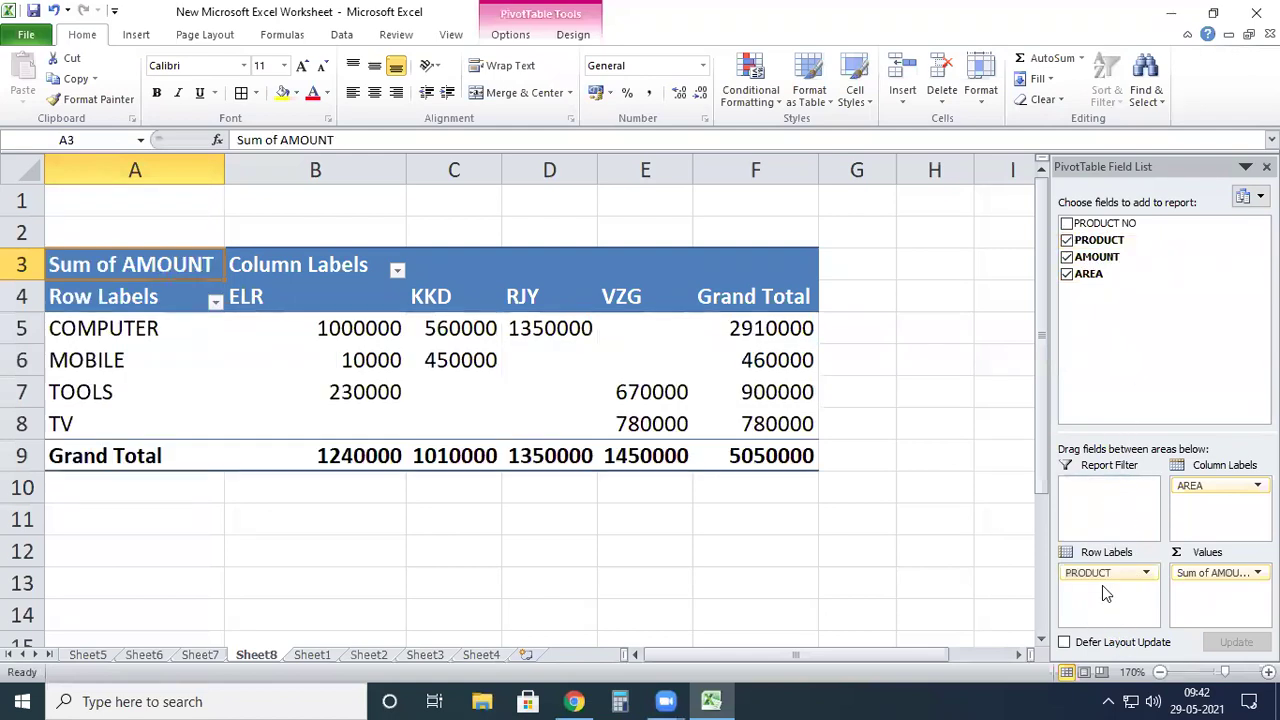
left_click(625, 545)
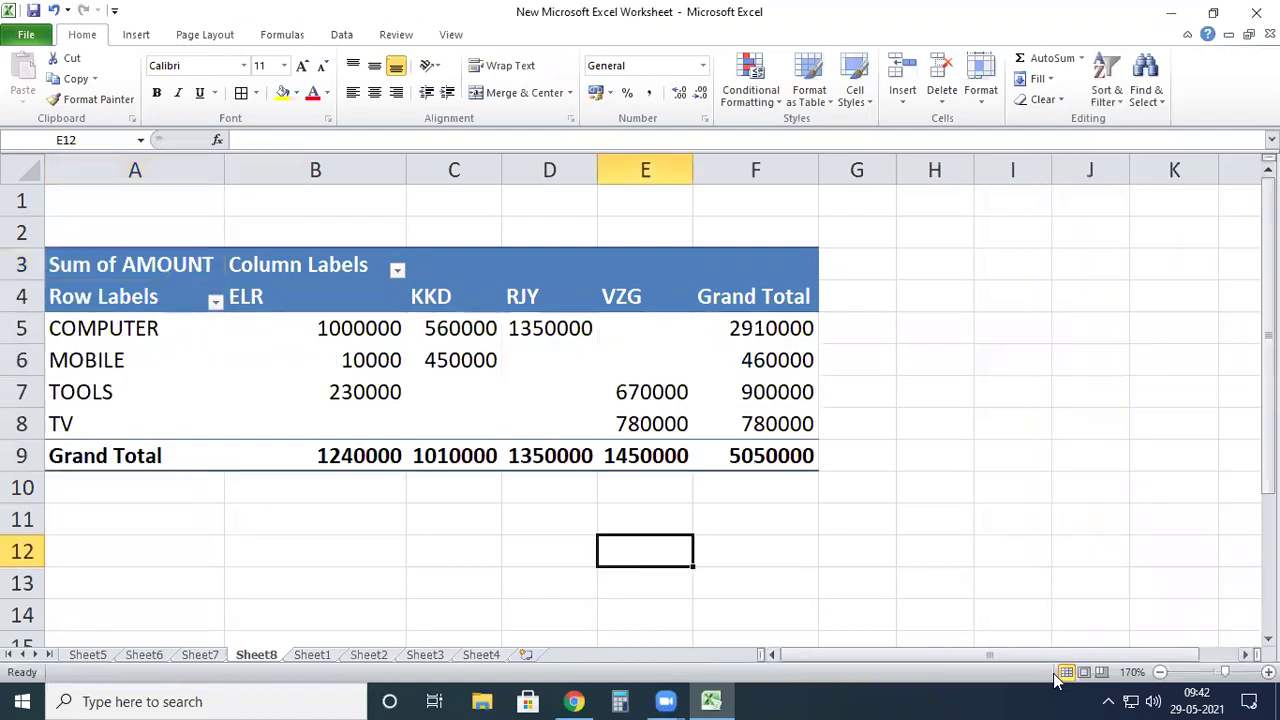
left_click(510, 364)
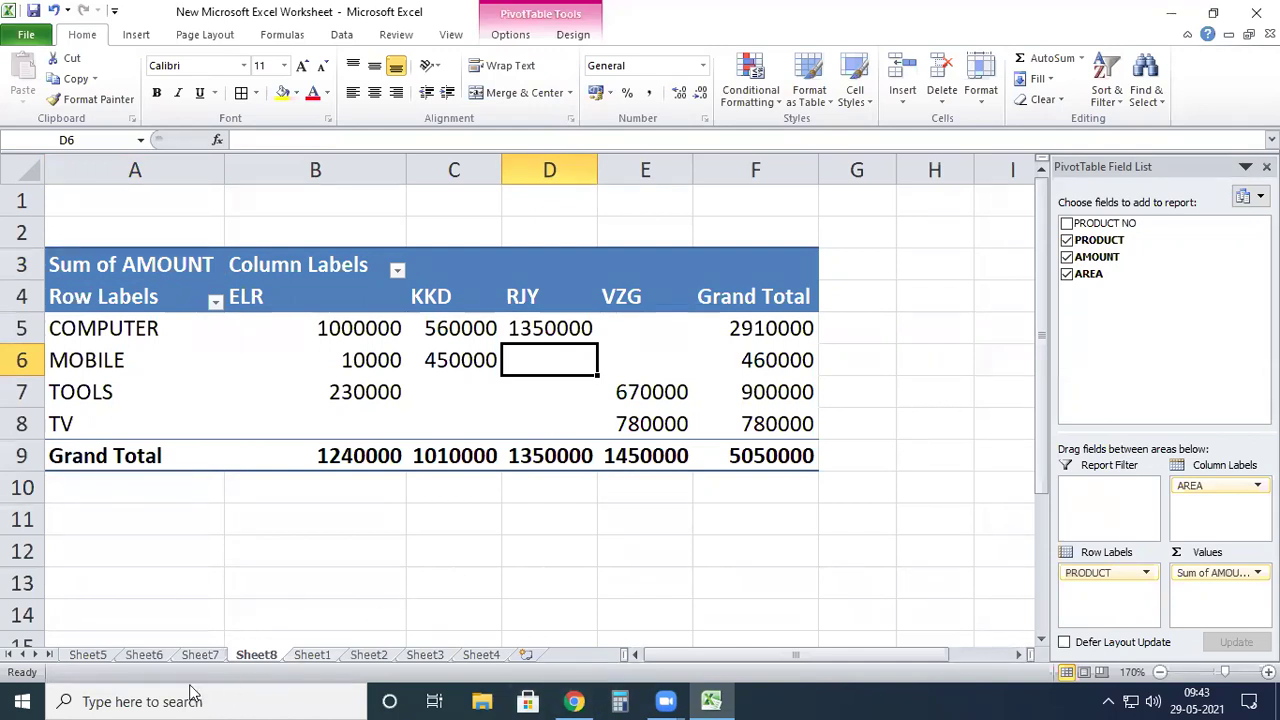
Step: Return to Sheet1 and review the topic list in B2:B6, from COUNTIF through PIVOT TABLE
left_click(312, 655)
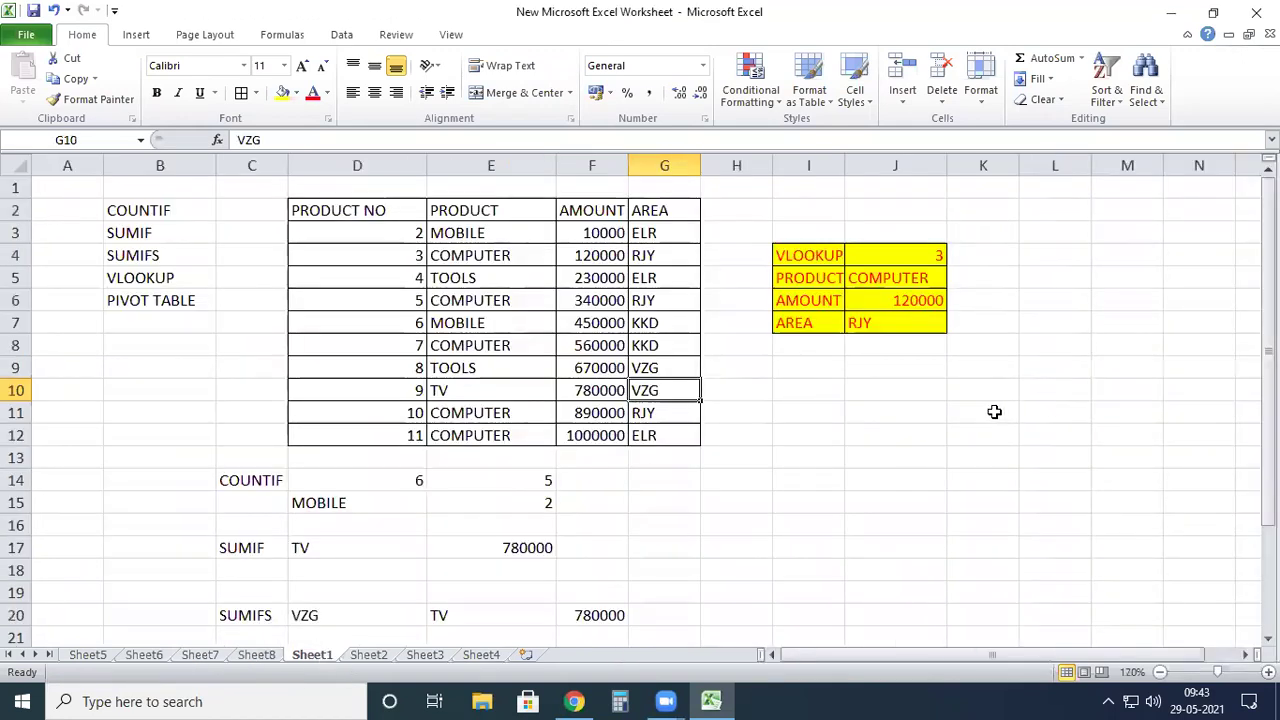
left_click_drag(114, 214, 201, 309)
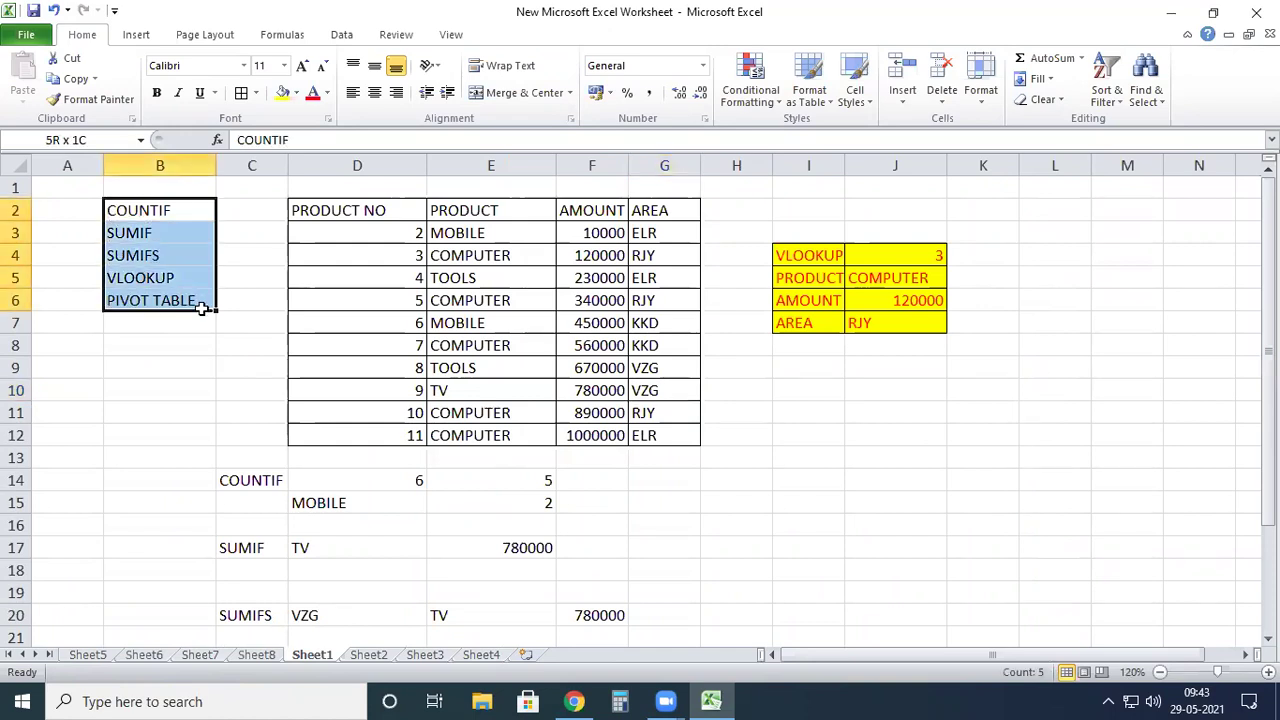
left_click(157, 410)
left_click(166, 212)
left_click(168, 234)
left_click(178, 262)
left_click(184, 278)
left_click(198, 298)
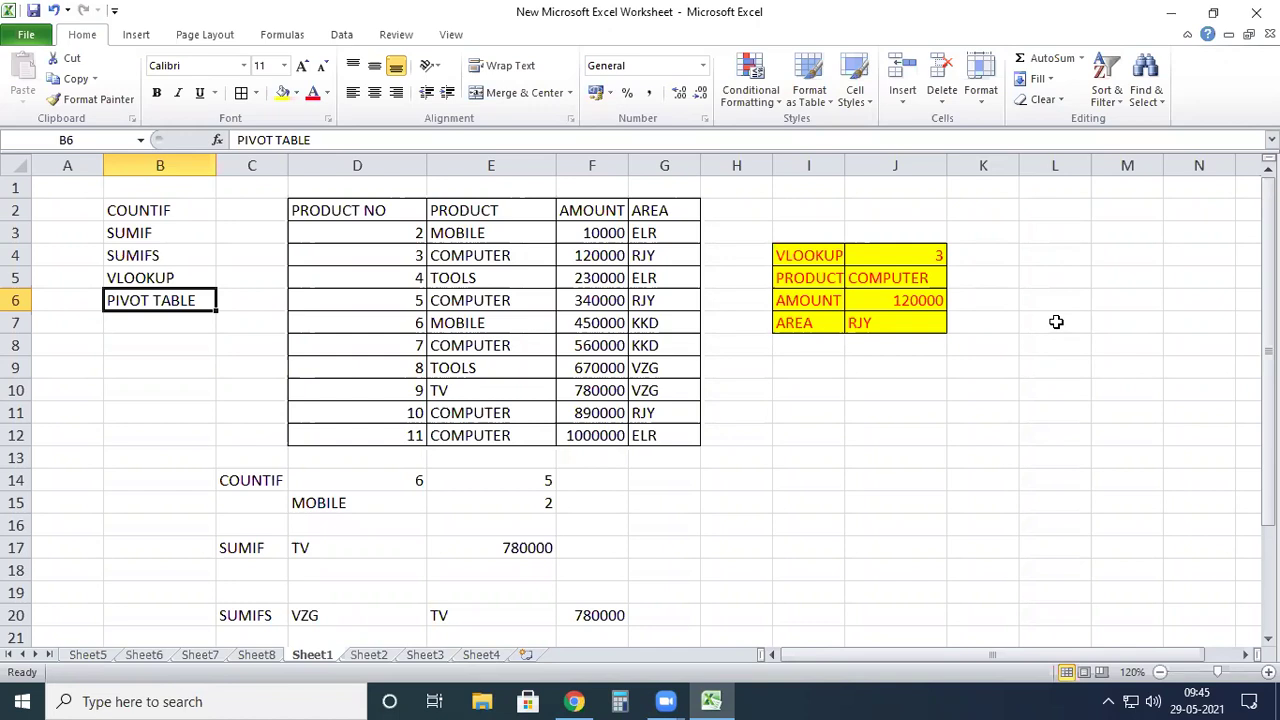
Step: Try a 2-D clustered column chart of the product table D2:G12, move it off the data and delete it
left_click_drag(330, 210, 641, 270)
mouse_move(663, 428)
left_mouse_down()
mouse_move(674, 451)
mouse_move(680, 436)
left_mouse_up()
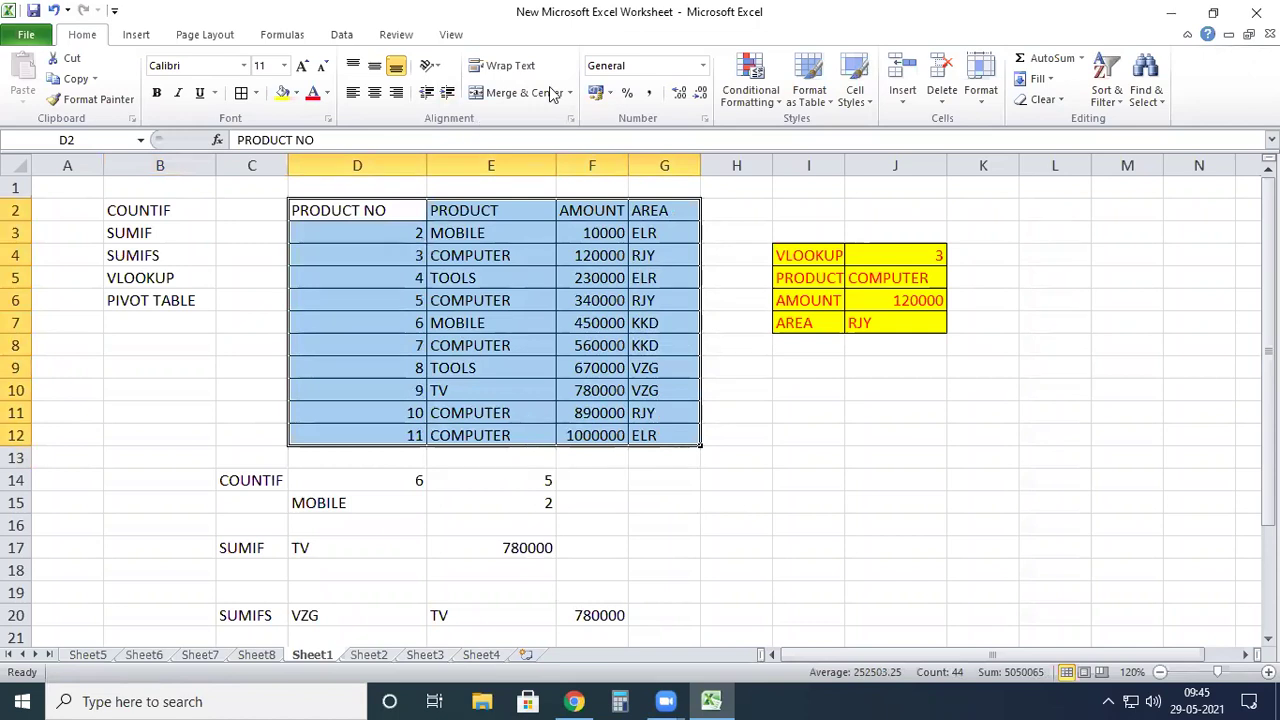
left_click(130, 38)
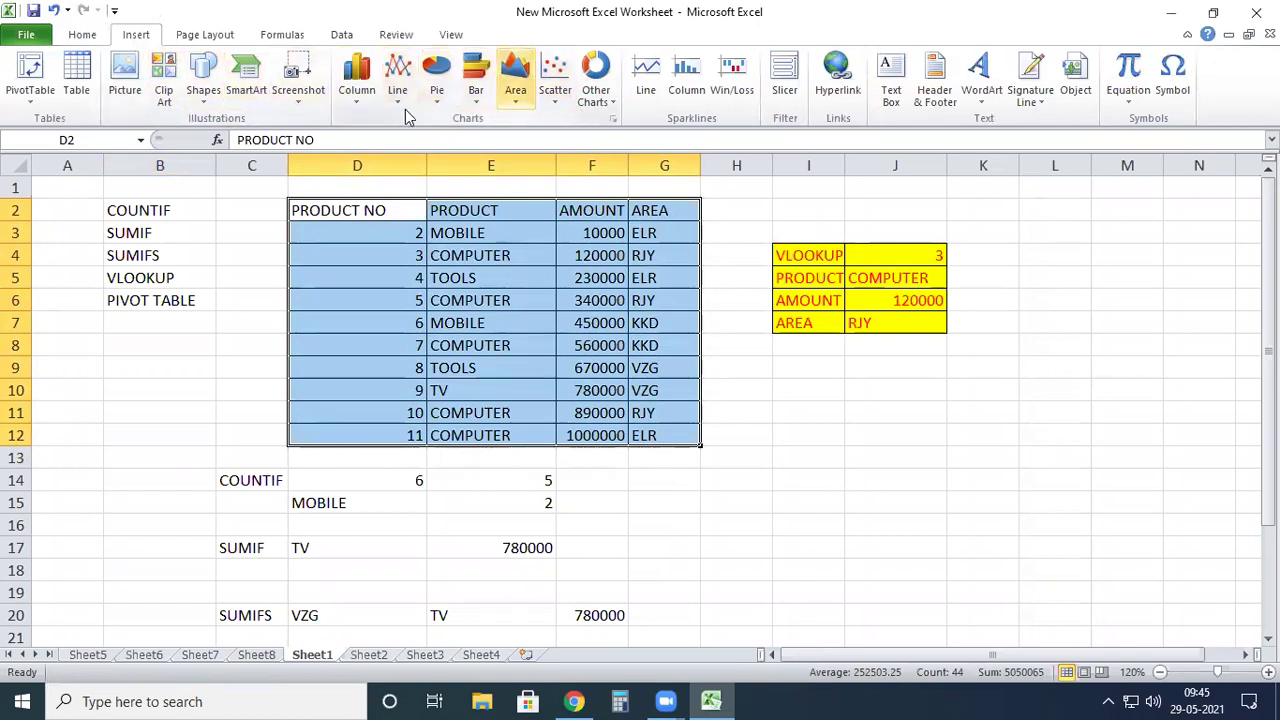
left_click(357, 85)
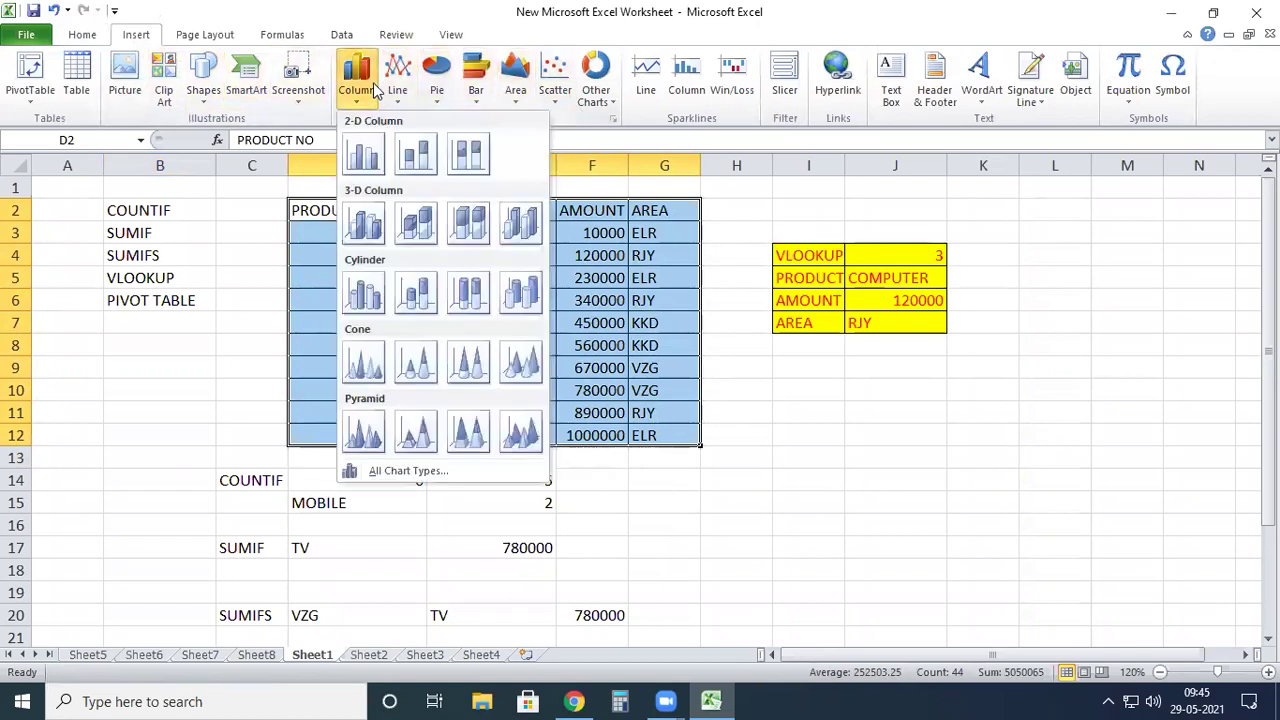
left_click(364, 156)
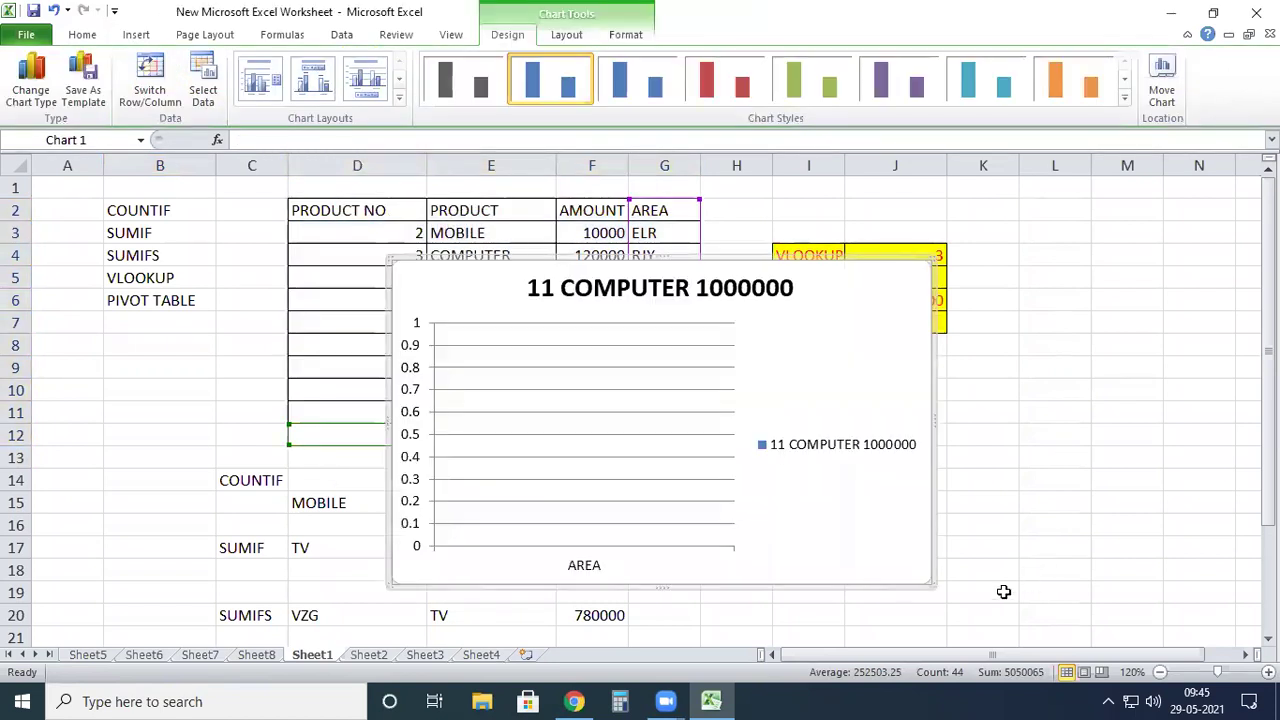
left_click_drag(814, 277, 1091, 274)
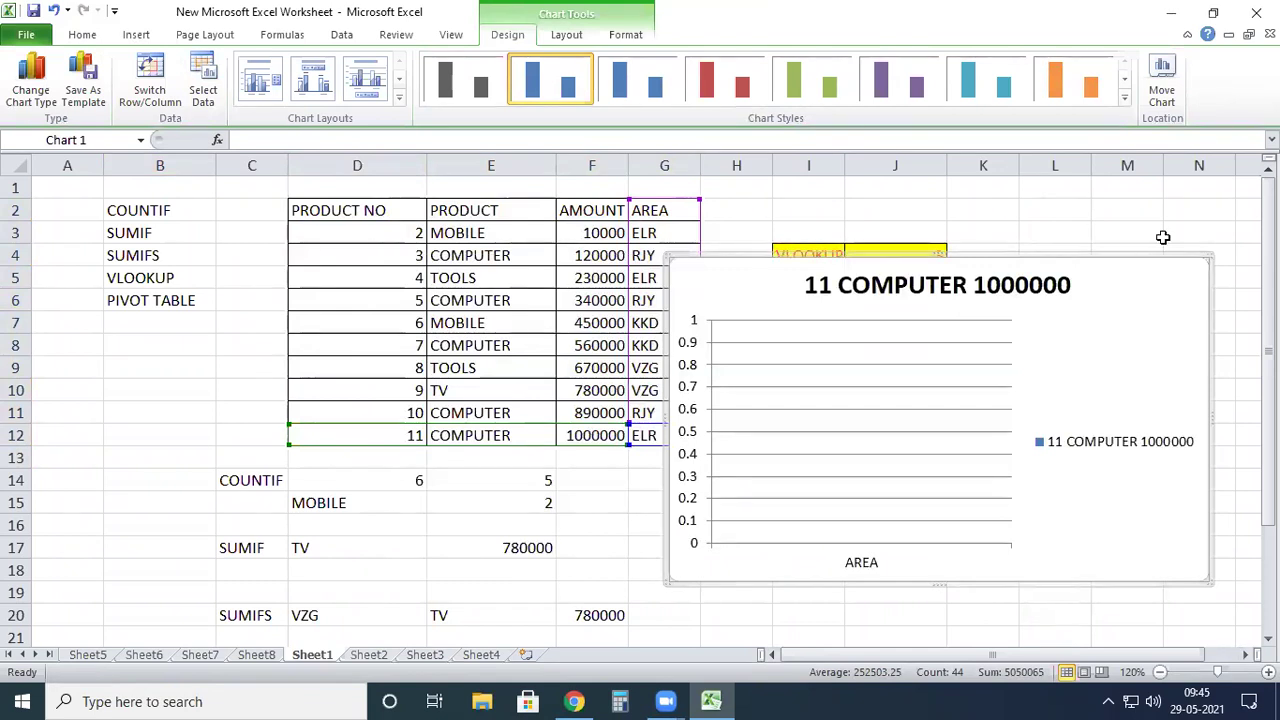
key("Delete")
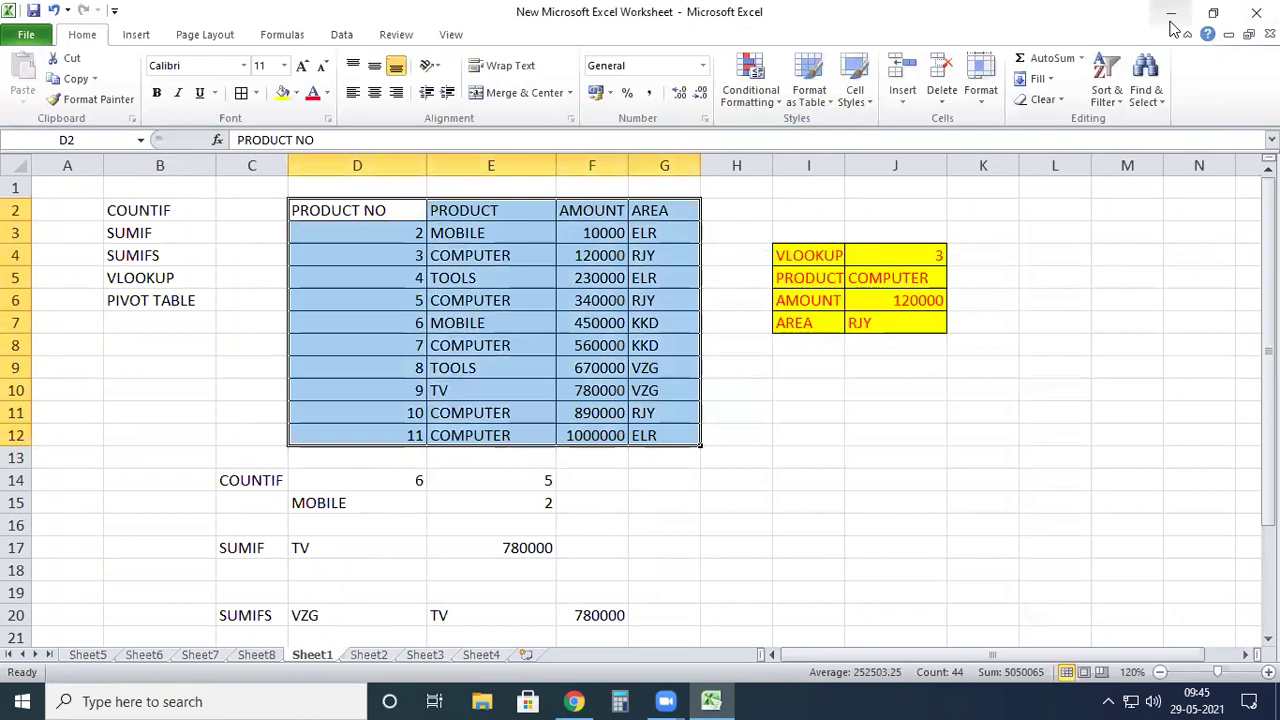
Step: Try a clustered cylinder chart of the product table, look at its legend entry's format options and delete the chart
left_click(134, 35)
left_click(357, 80)
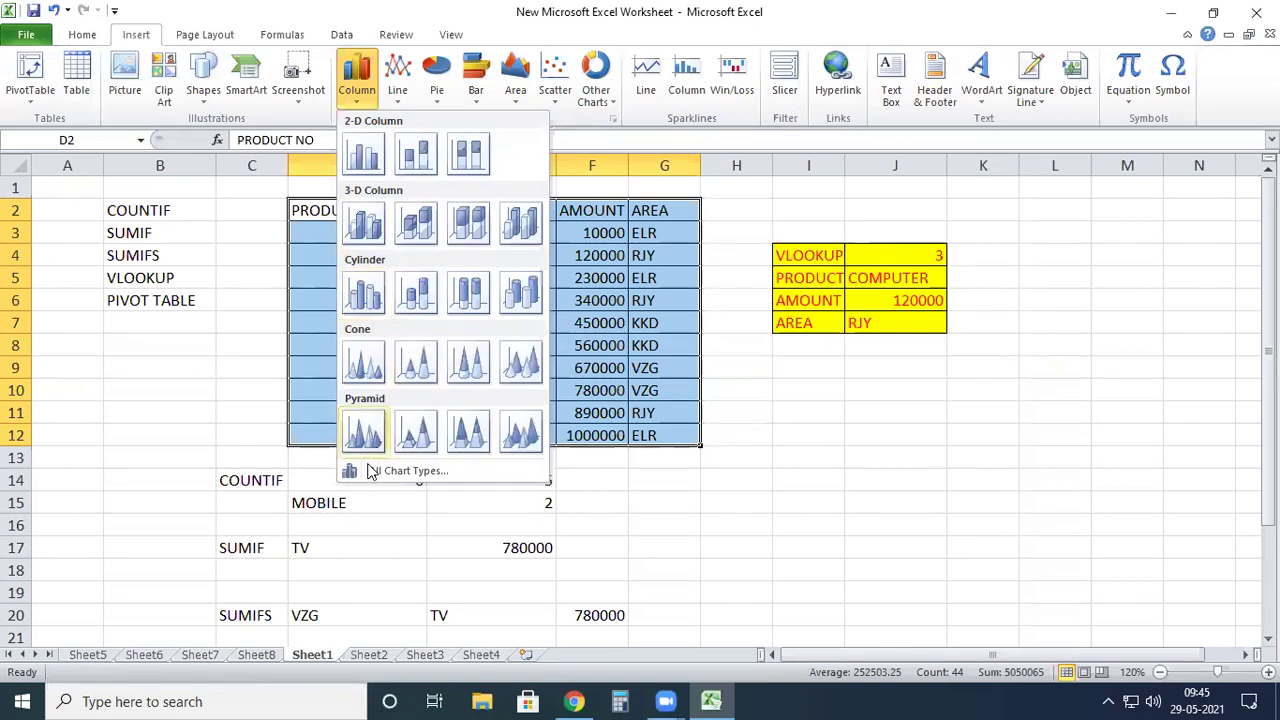
left_click(363, 294)
left_click_drag(702, 257, 1148, 237)
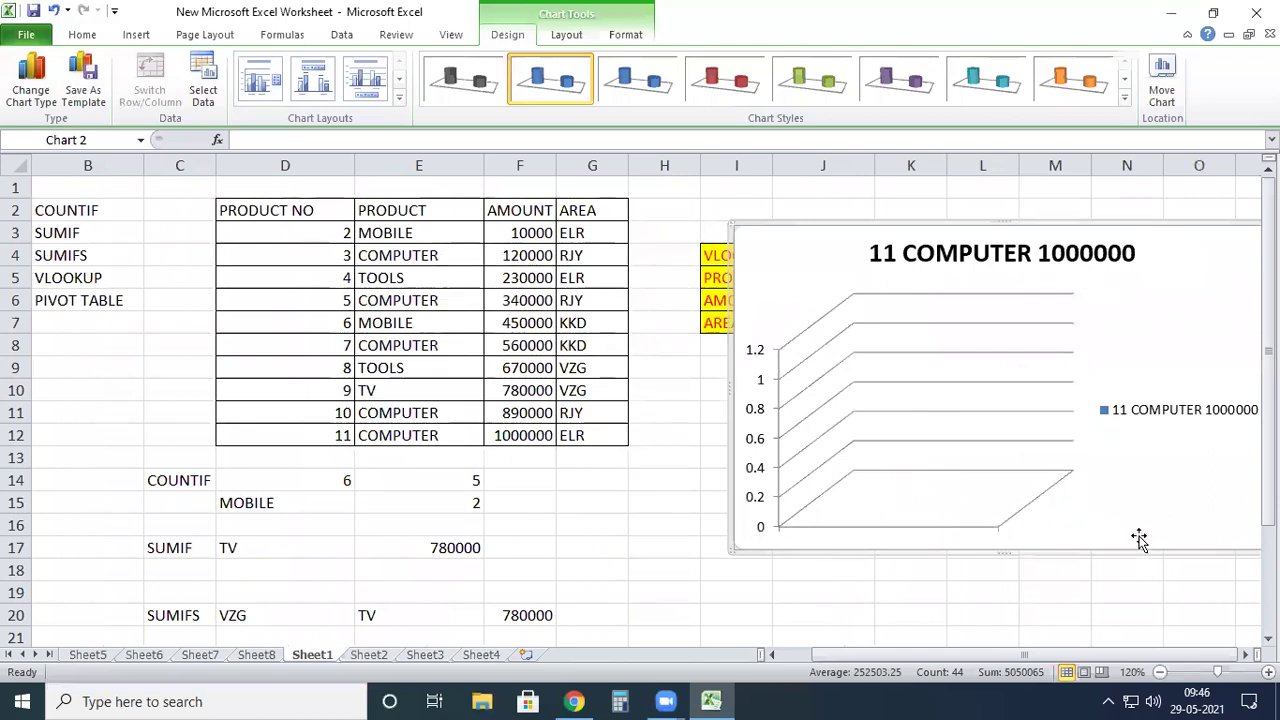
left_click(1141, 409)
double_click(1141, 411)
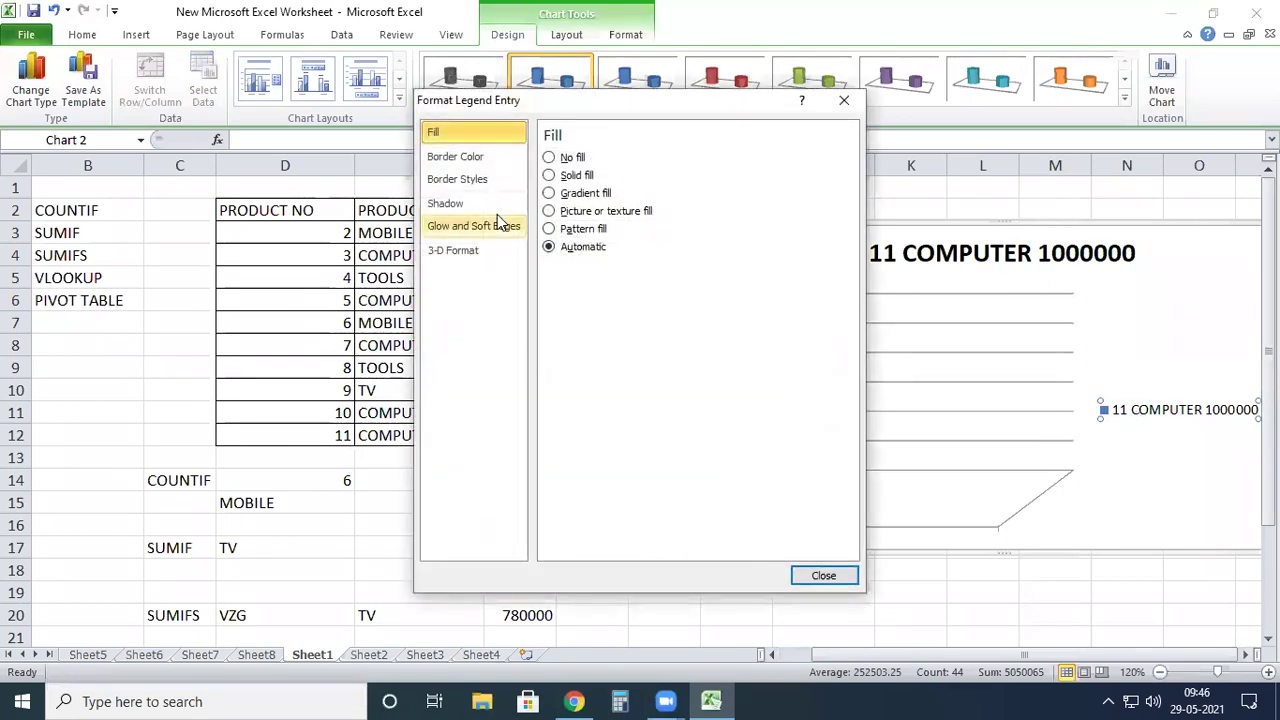
left_click(821, 577)
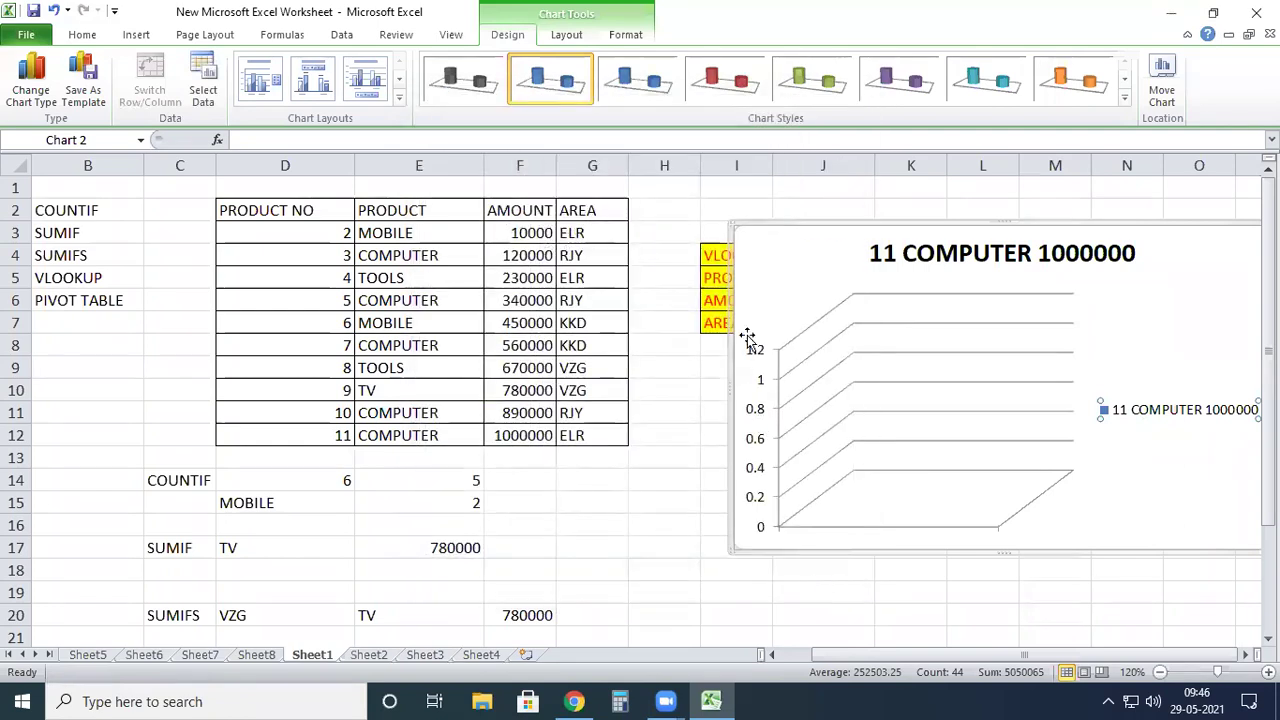
left_click(809, 231)
key("Delete")
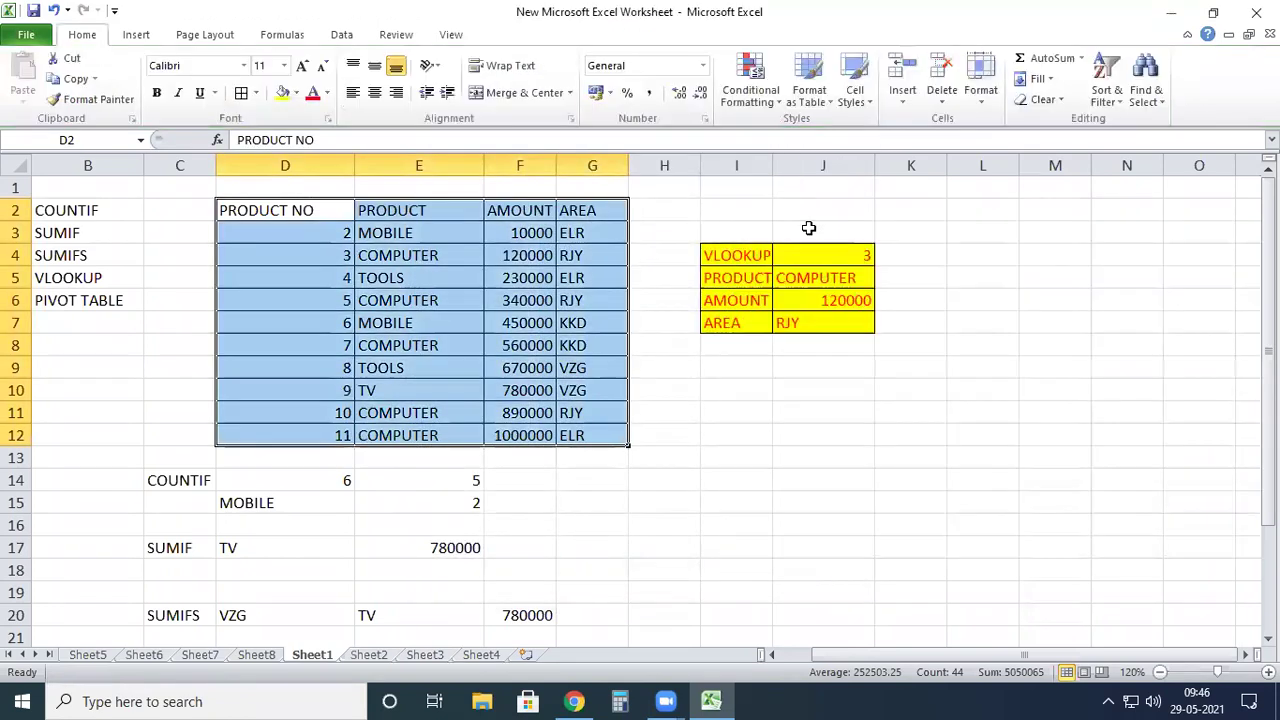
Step: Browse the bar, pie and line chart types, try a 3-D clustered column chart of the product table and undo it
left_click(135, 36)
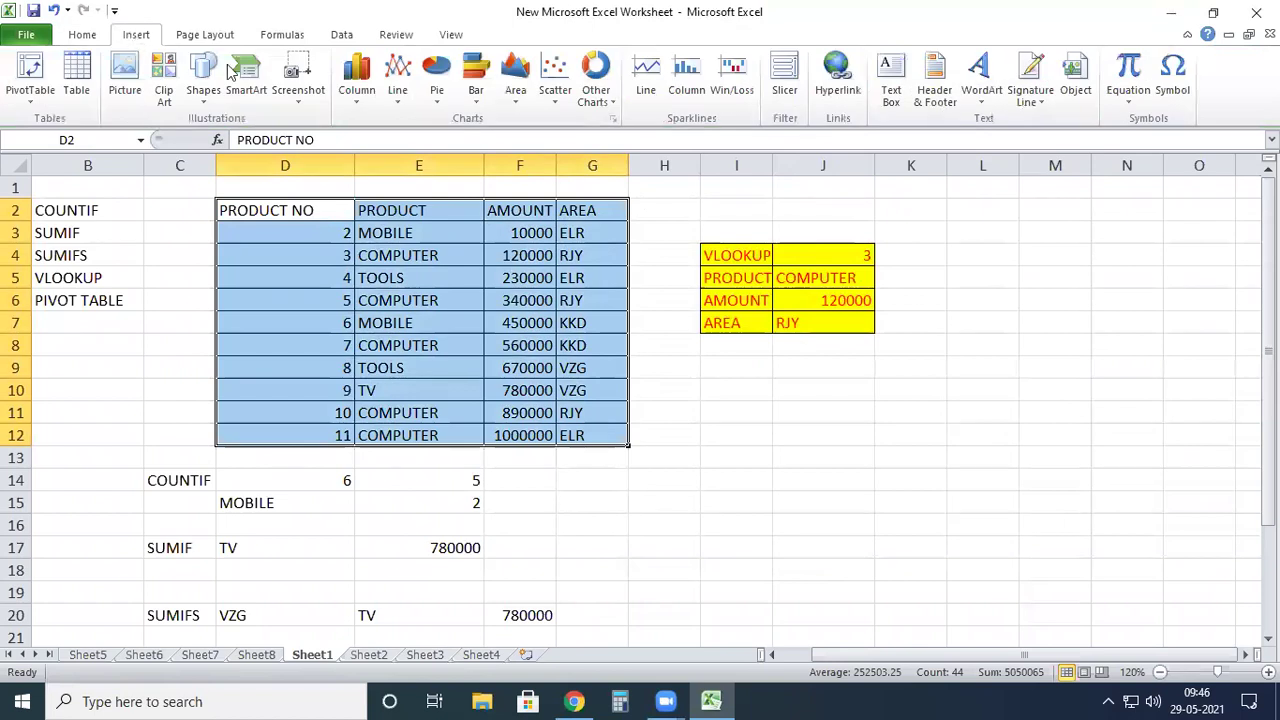
left_click(476, 88)
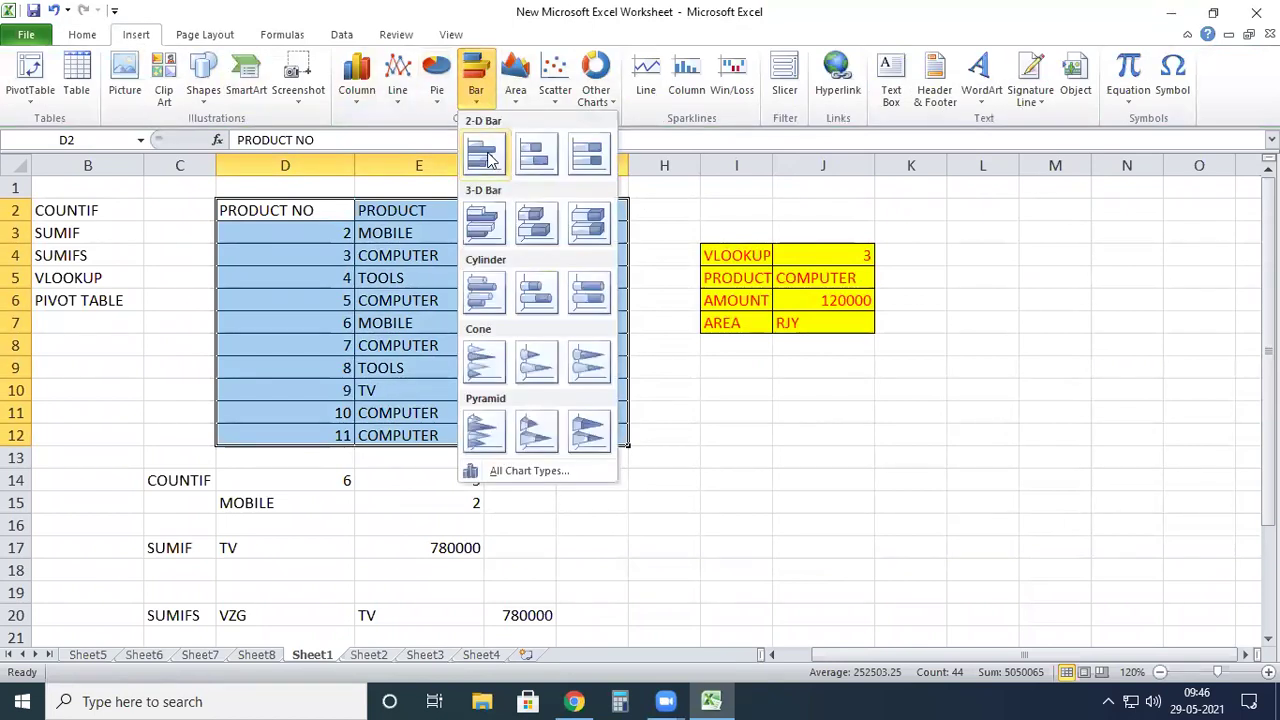
left_click(438, 85)
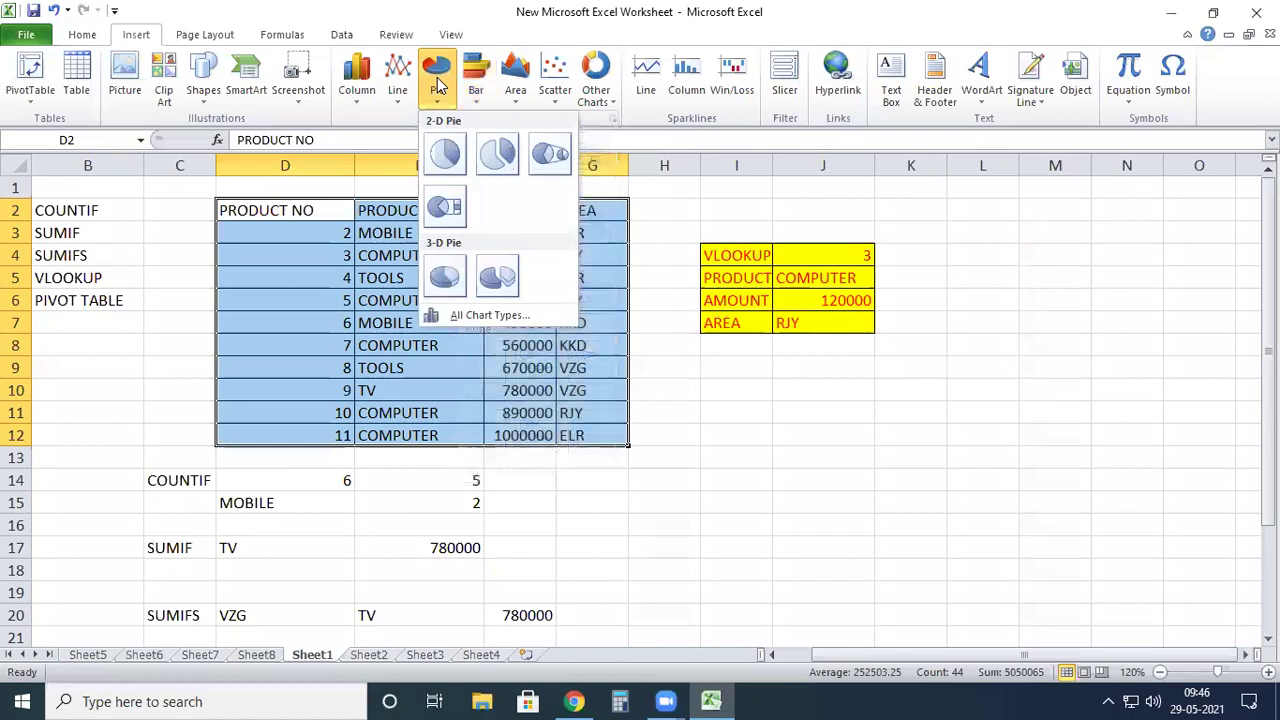
left_click(400, 85)
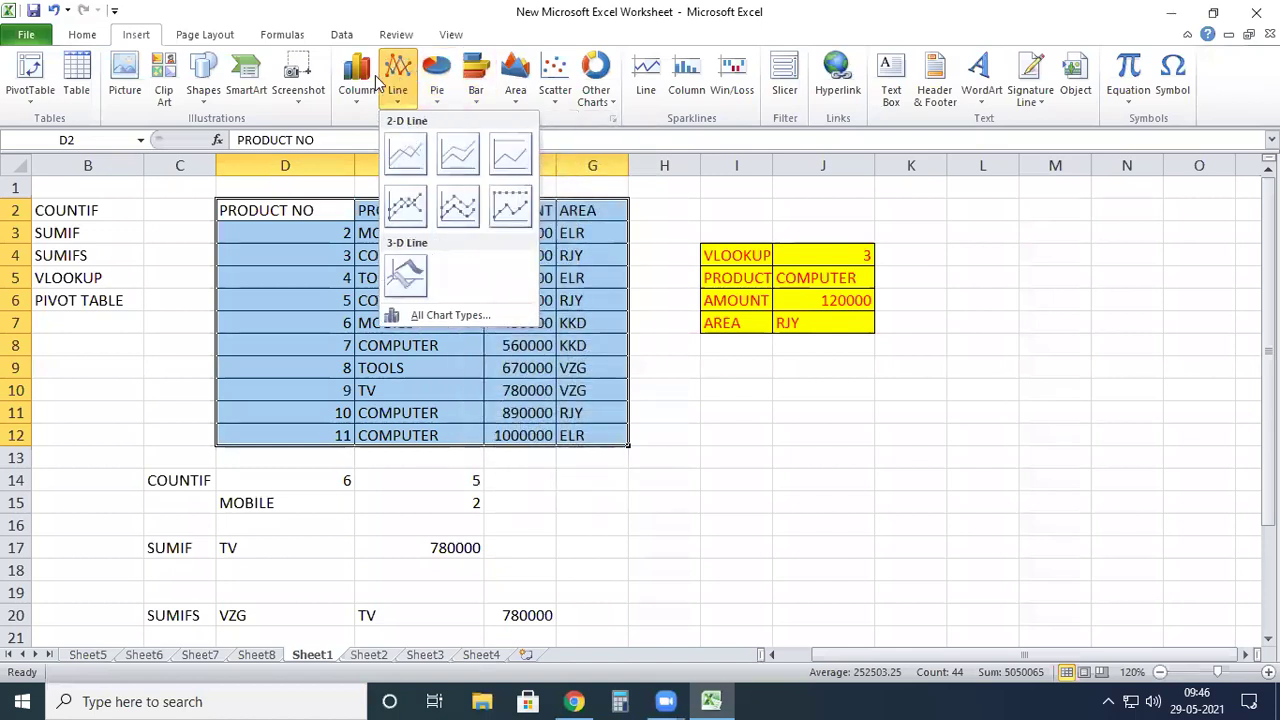
left_click(360, 85)
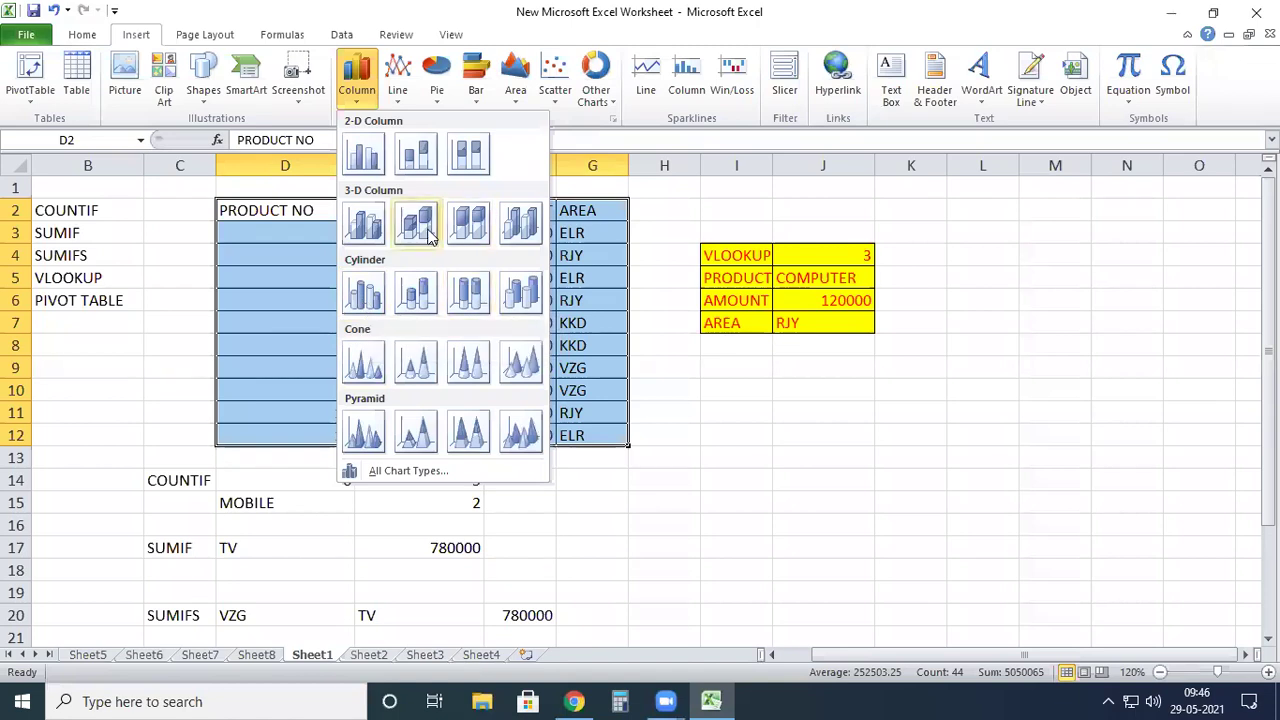
left_click(362, 224)
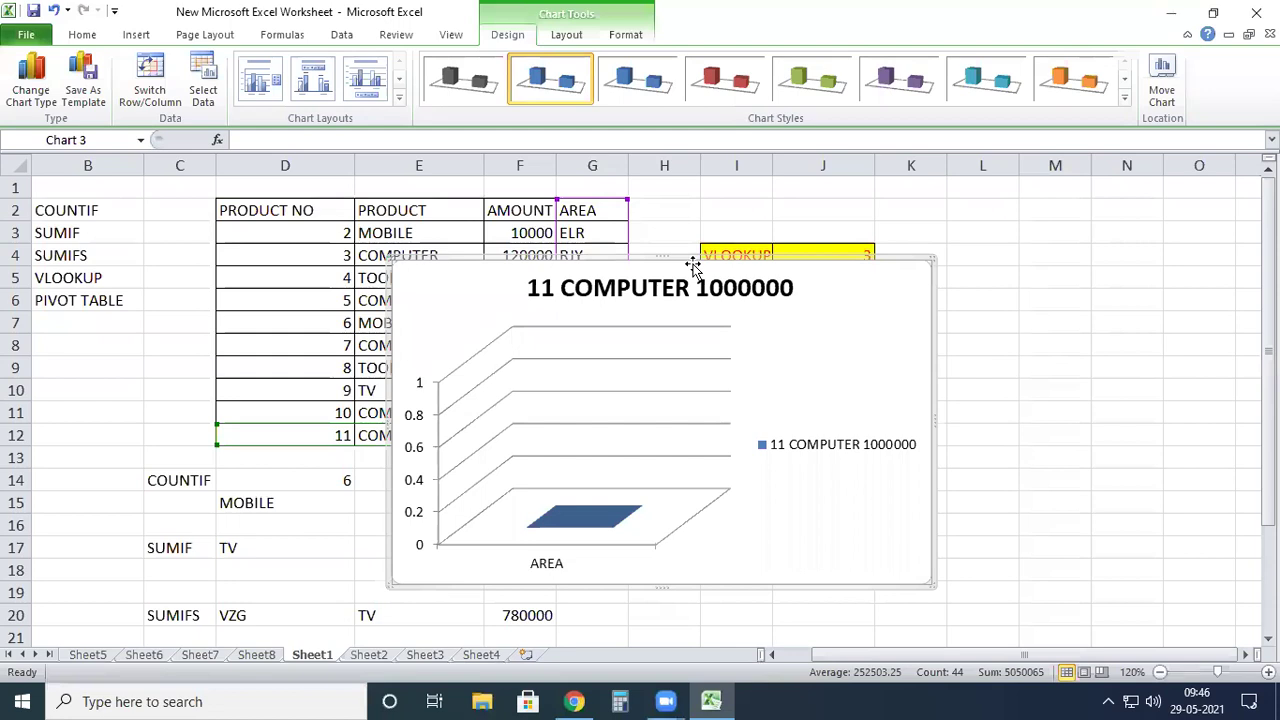
key("ctrl+z")
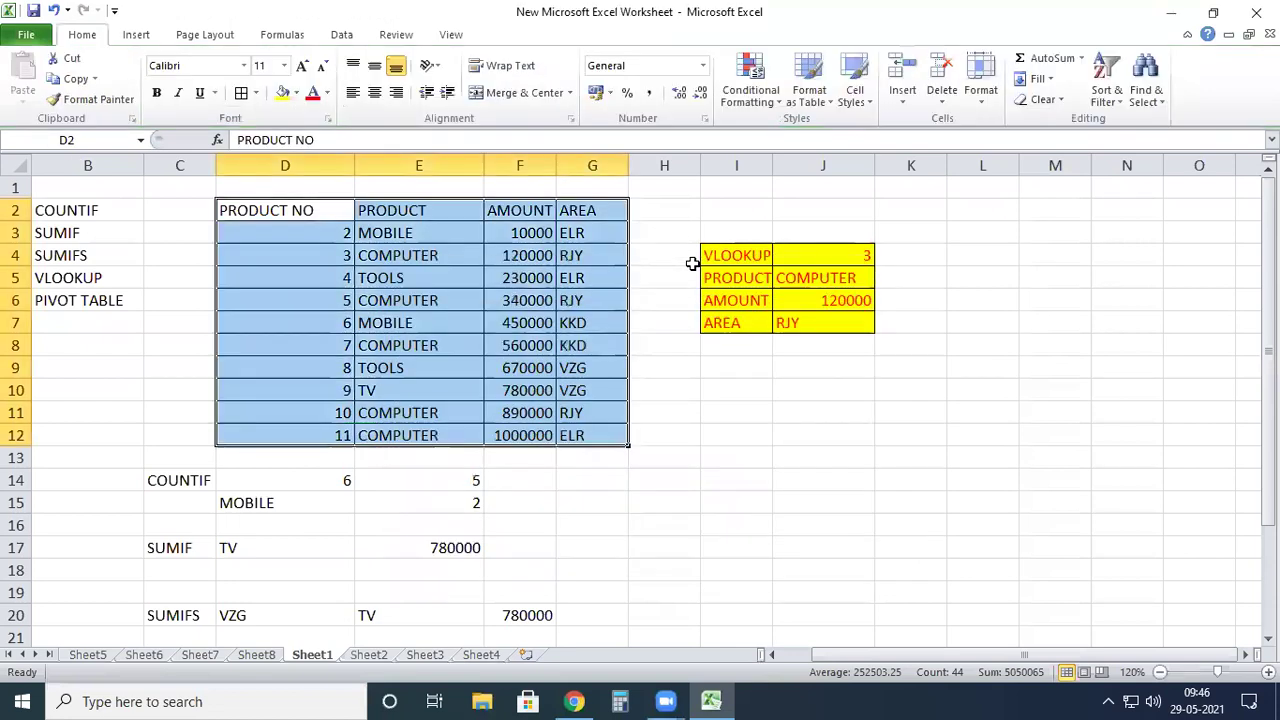
Step: Try a clustered cone chart of the product table, select its plot area and delete the chart
left_click(136, 35)
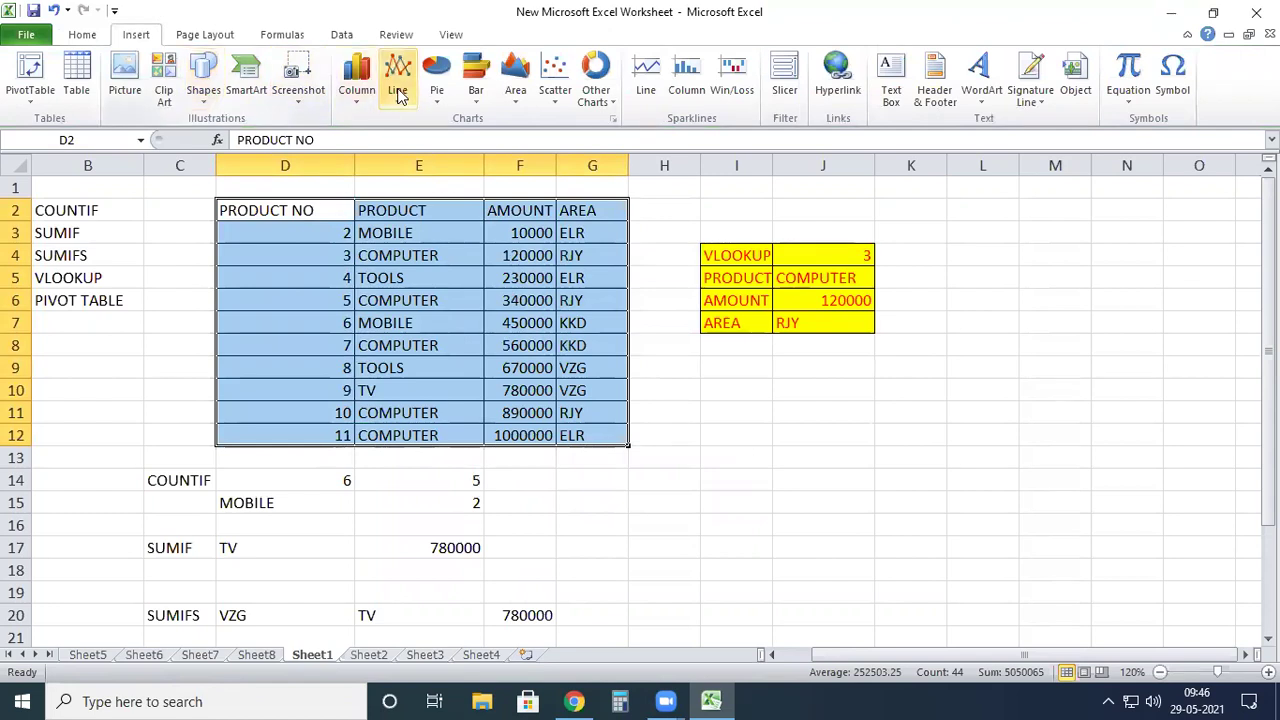
left_click(360, 92)
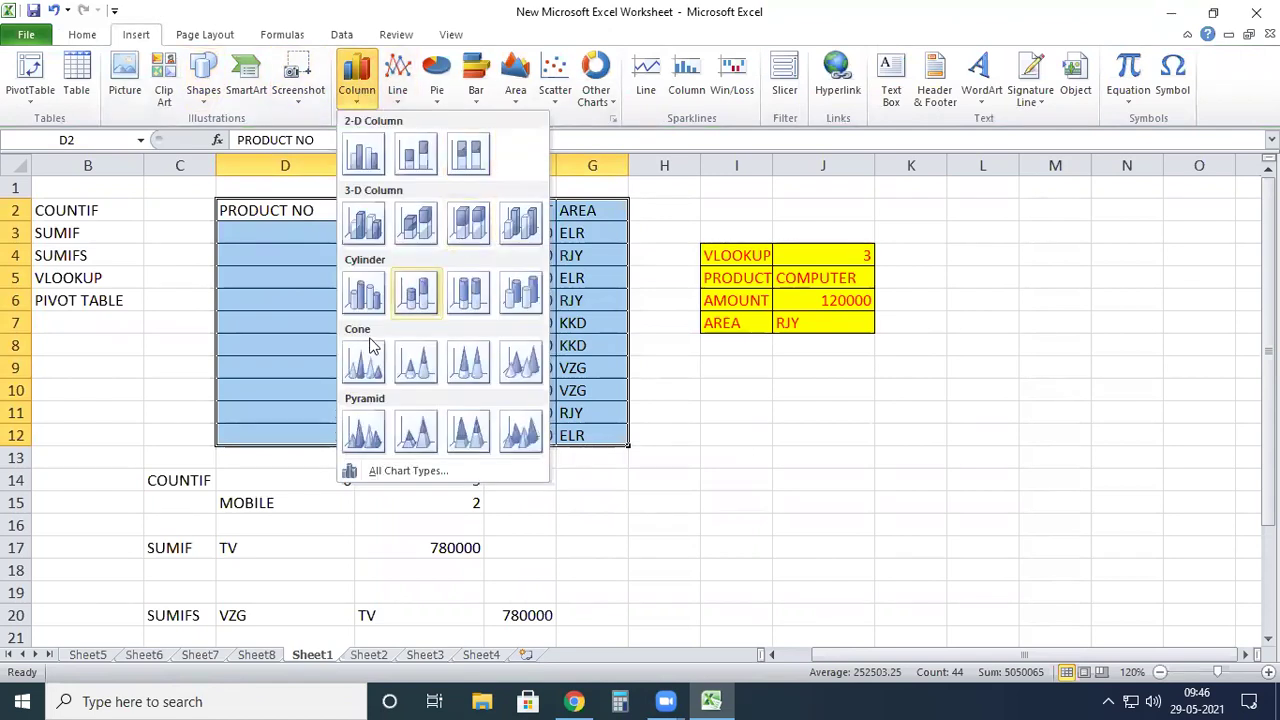
left_click(374, 372)
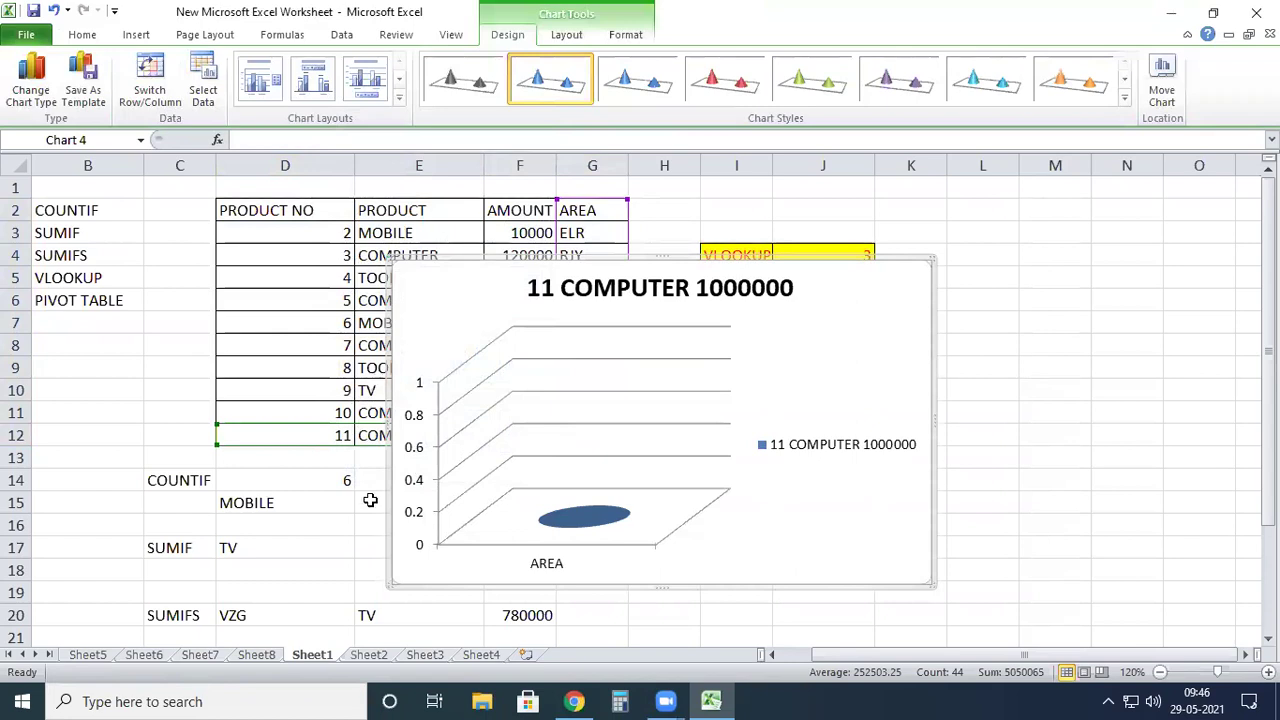
left_click(550, 566)
left_click(552, 567)
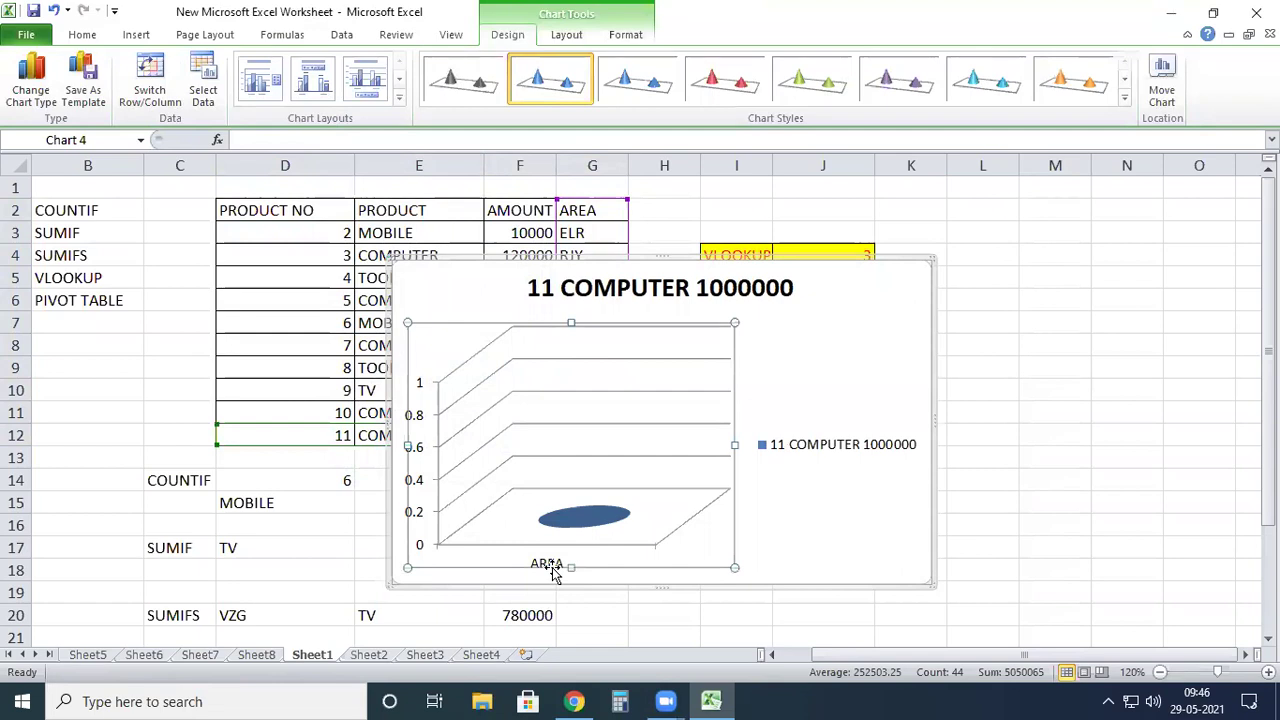
left_click(928, 258)
key("Delete")
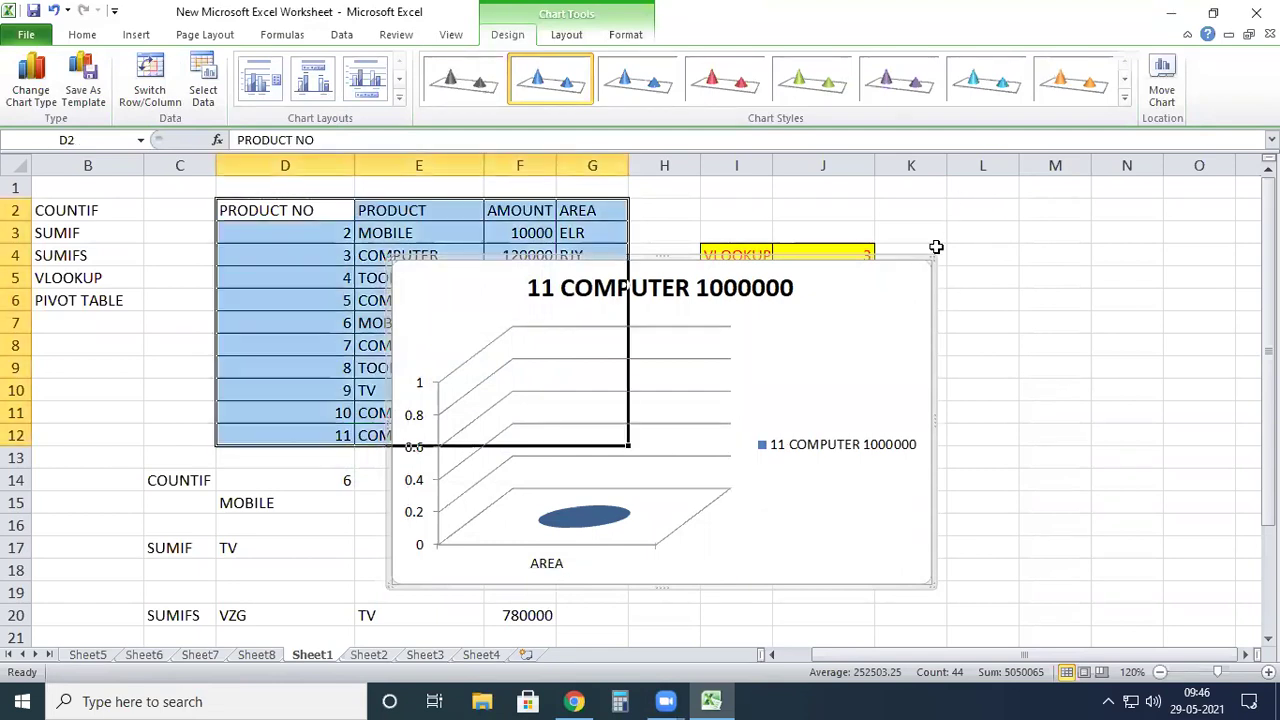
left_click(814, 496)
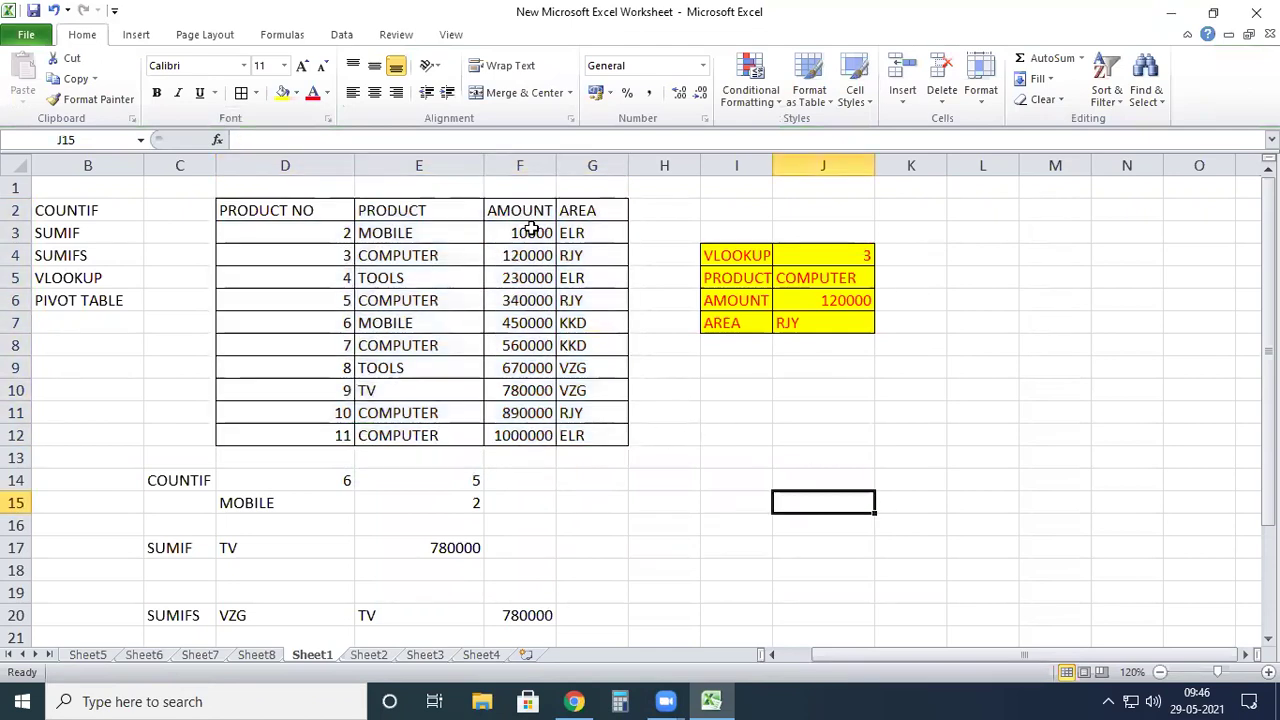
Step: Try a 3-D clustered column chart of the AMOUNT values F3:F12, move it beside the table and delete it
mouse_move(531, 236)
left_mouse_down()
mouse_move(545, 301)
mouse_move(540, 445)
left_mouse_up()
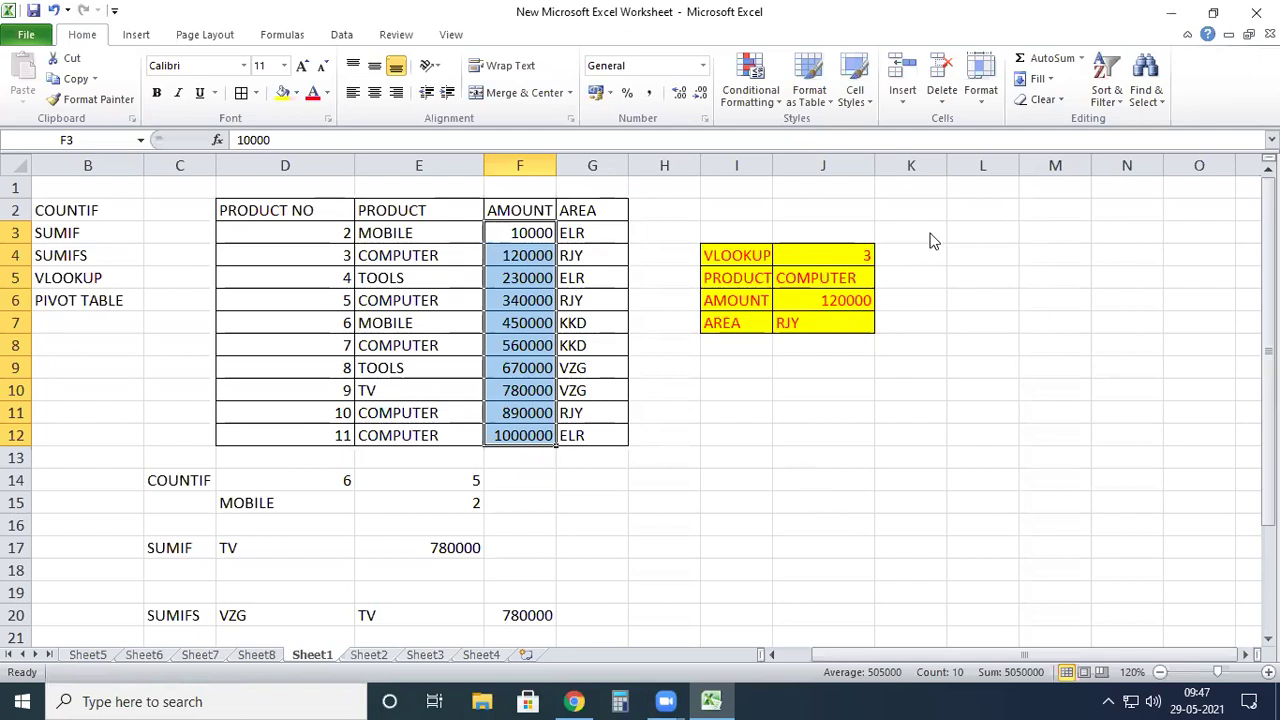
left_click(138, 35)
left_click(357, 78)
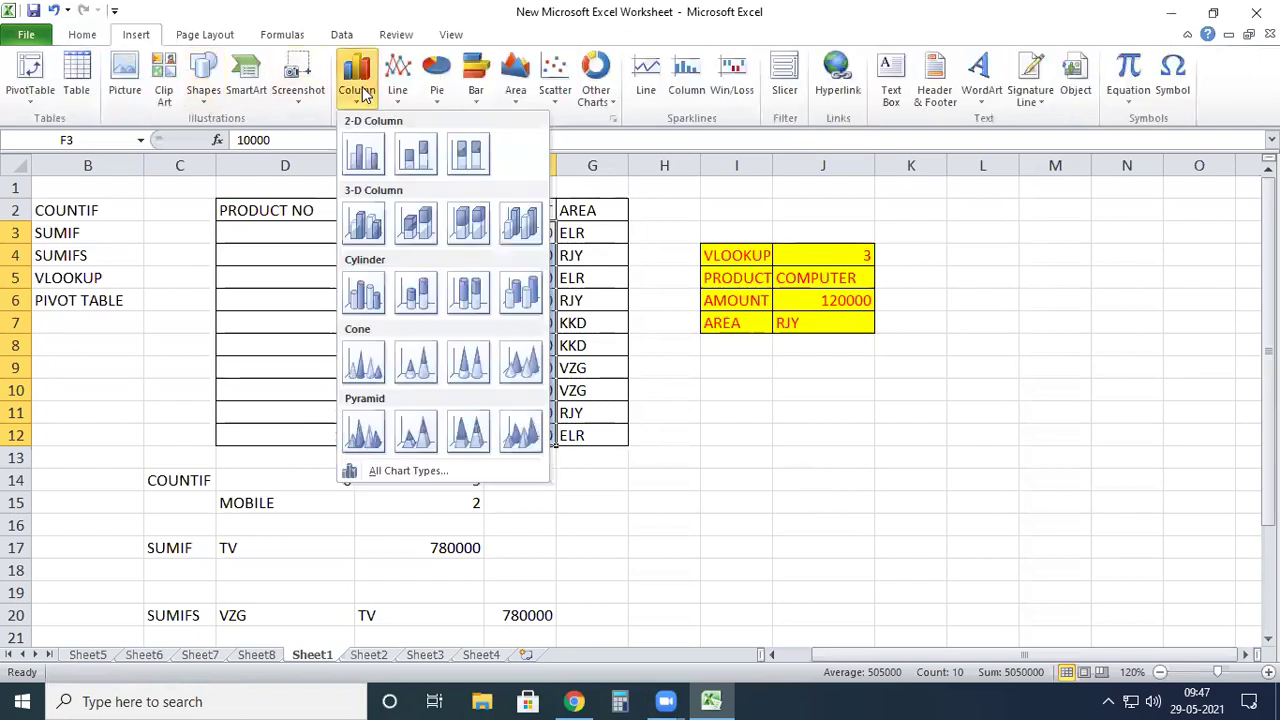
left_click(365, 238)
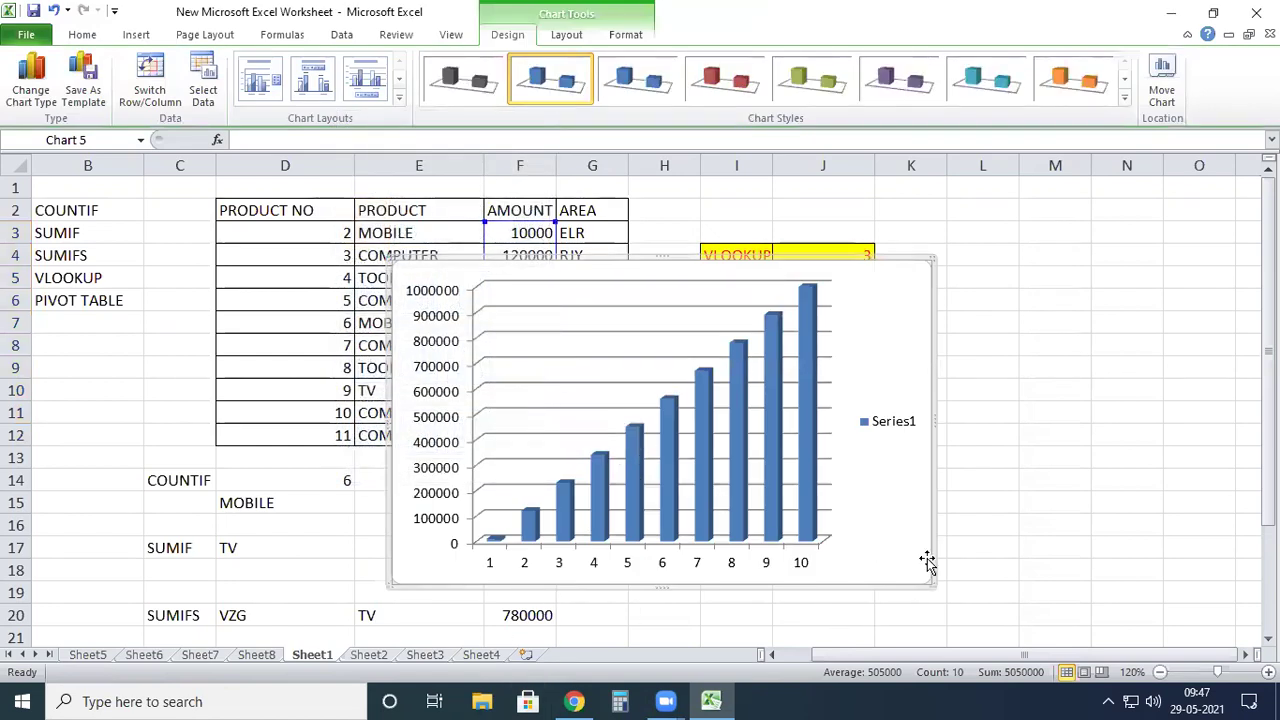
left_click_drag(666, 266, 788, 528)
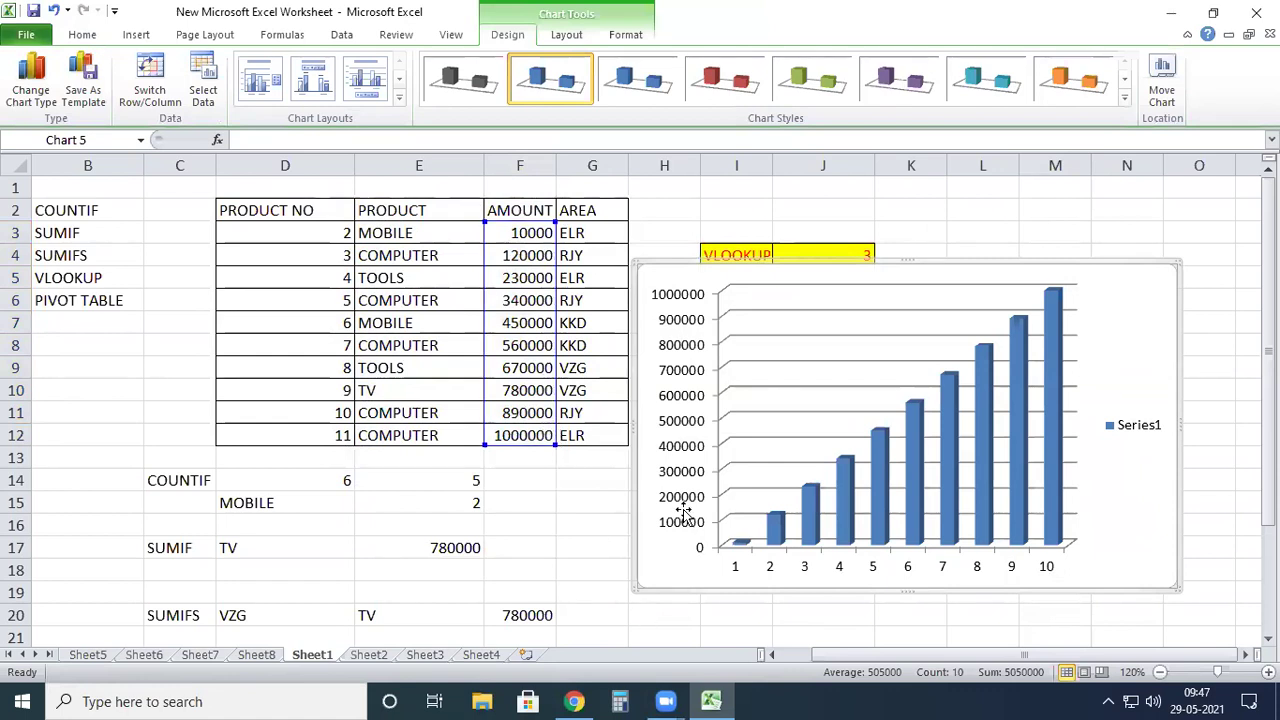
key("Delete")
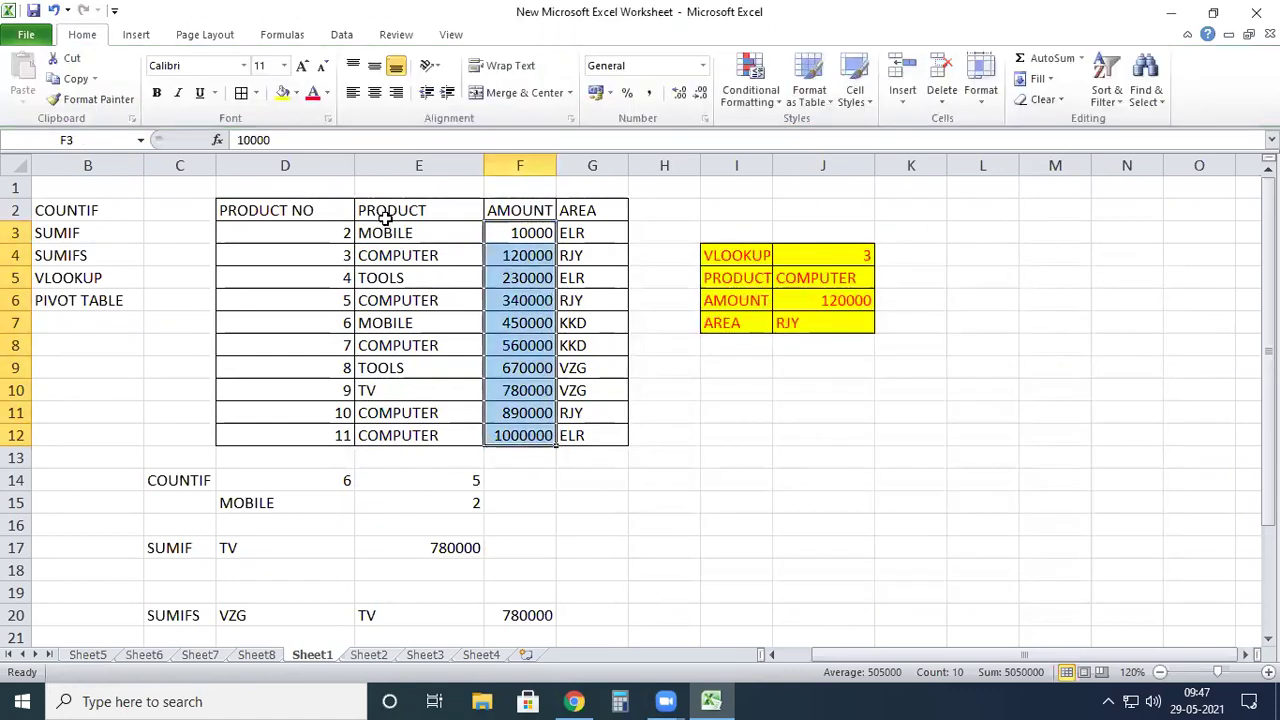
left_click_drag(385, 233, 510, 460)
left_click(752, 520)
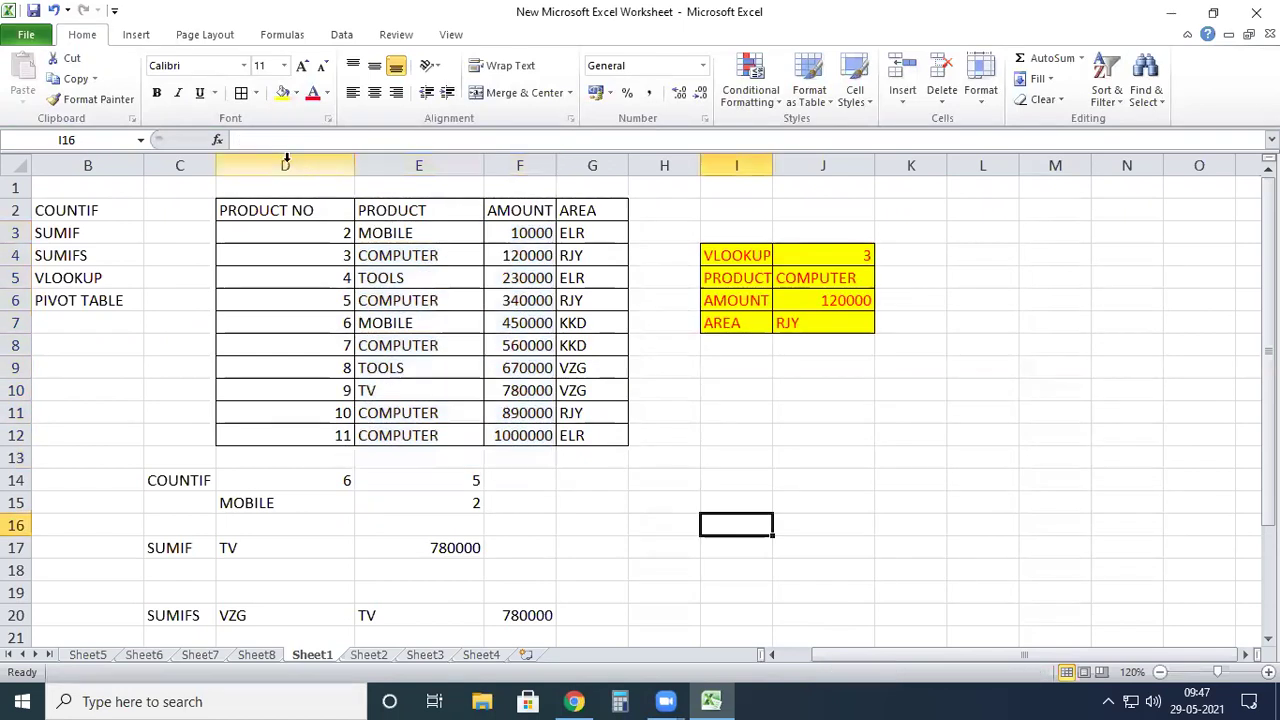
Step: Try a 3-D clustered column chart of the PRODUCT and AMOUNT columns E2:F12, move it beside the table and delete it
left_click_drag(370, 214, 510, 435)
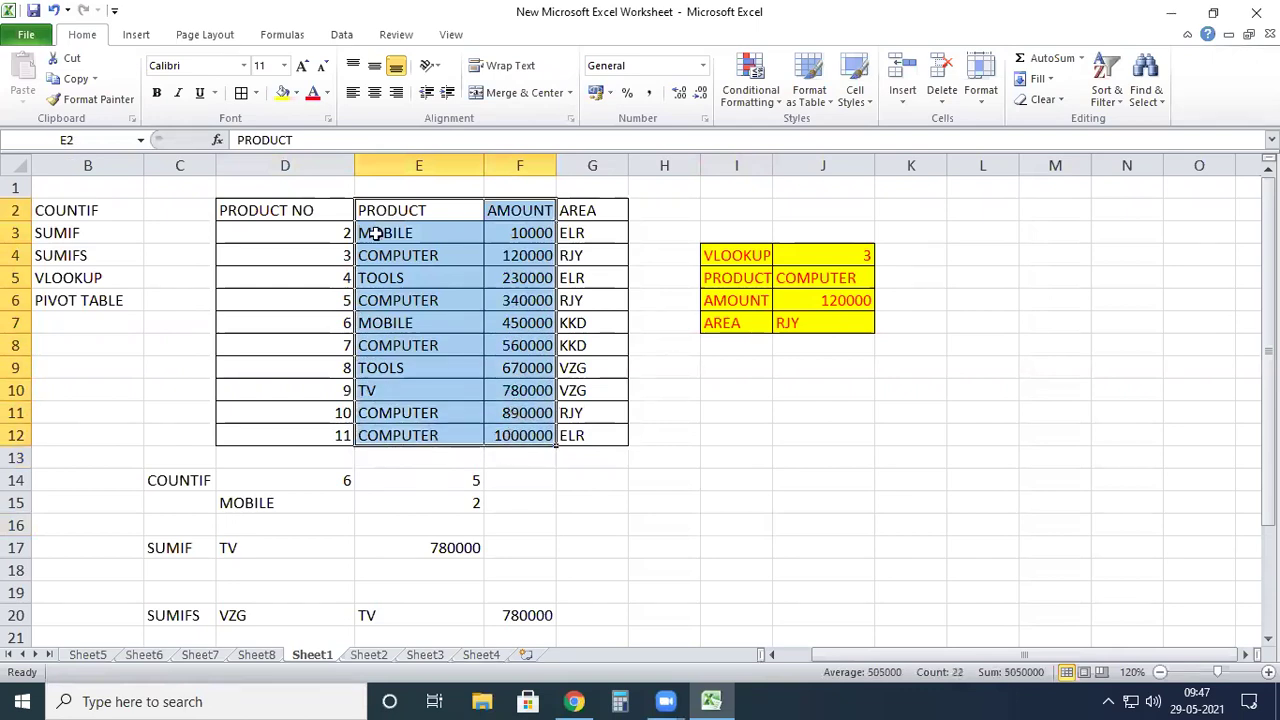
left_click(135, 36)
left_click(354, 85)
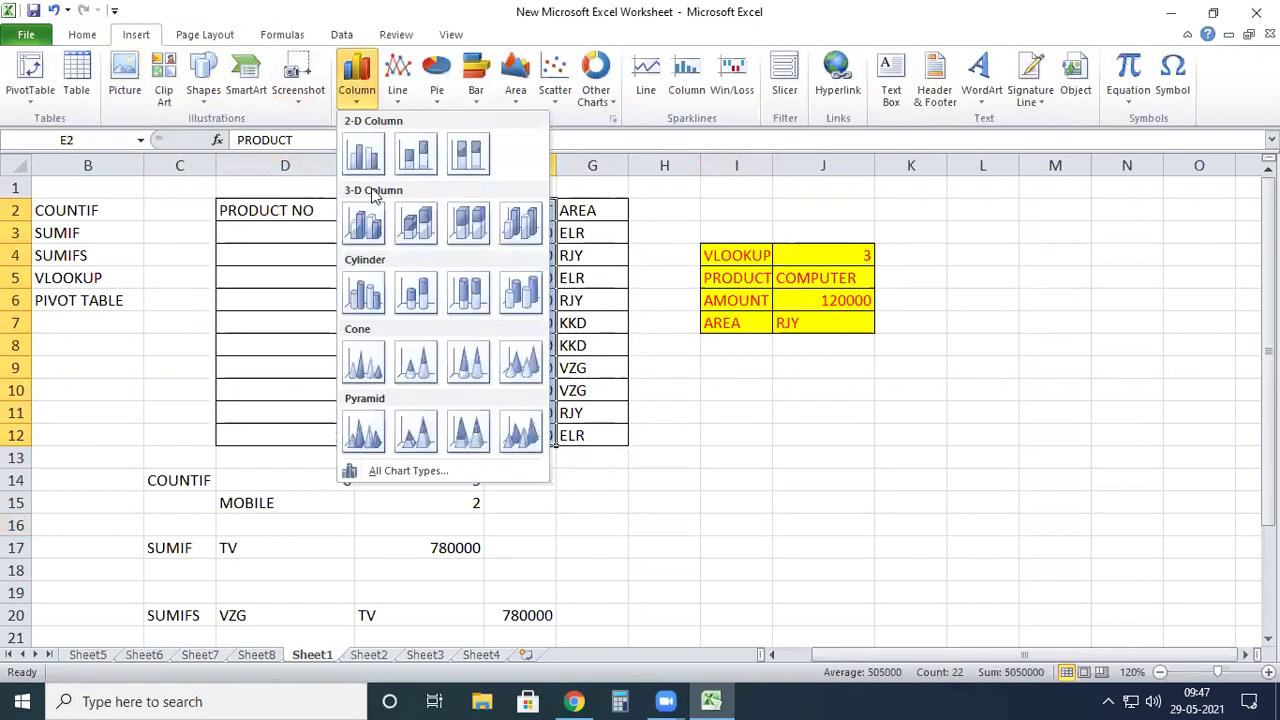
left_click(362, 240)
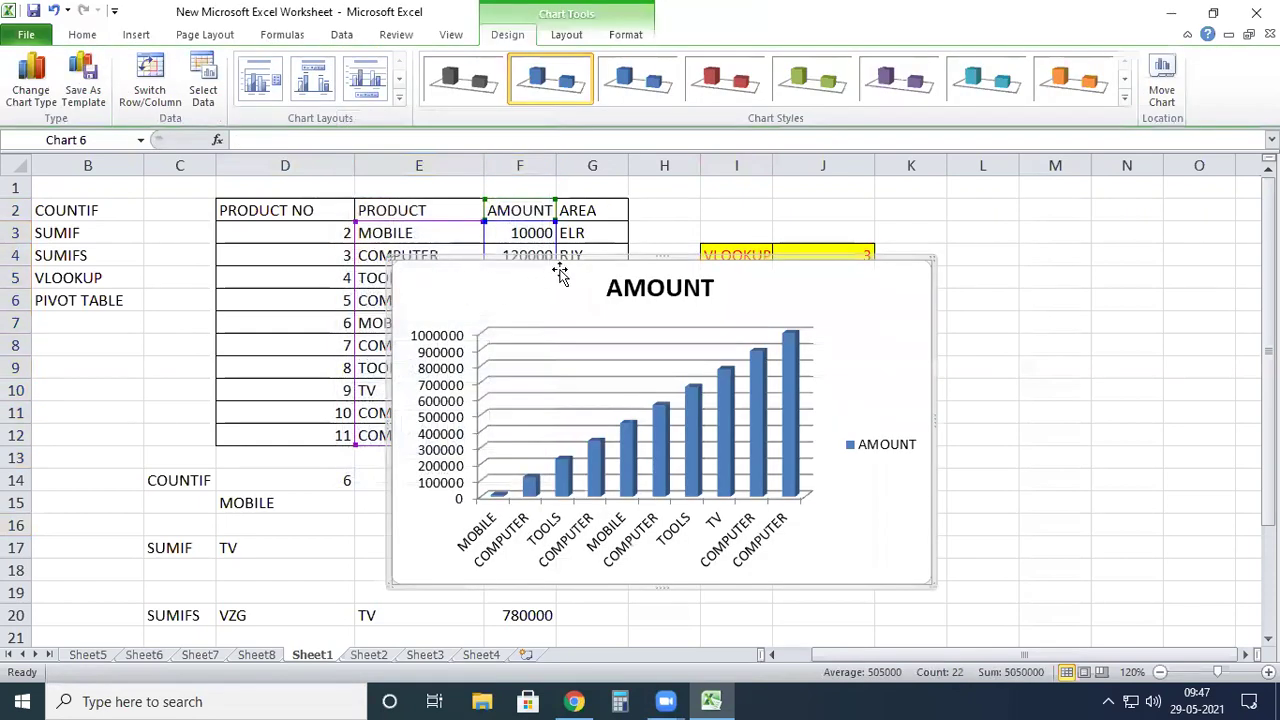
left_click_drag(683, 272, 928, 252)
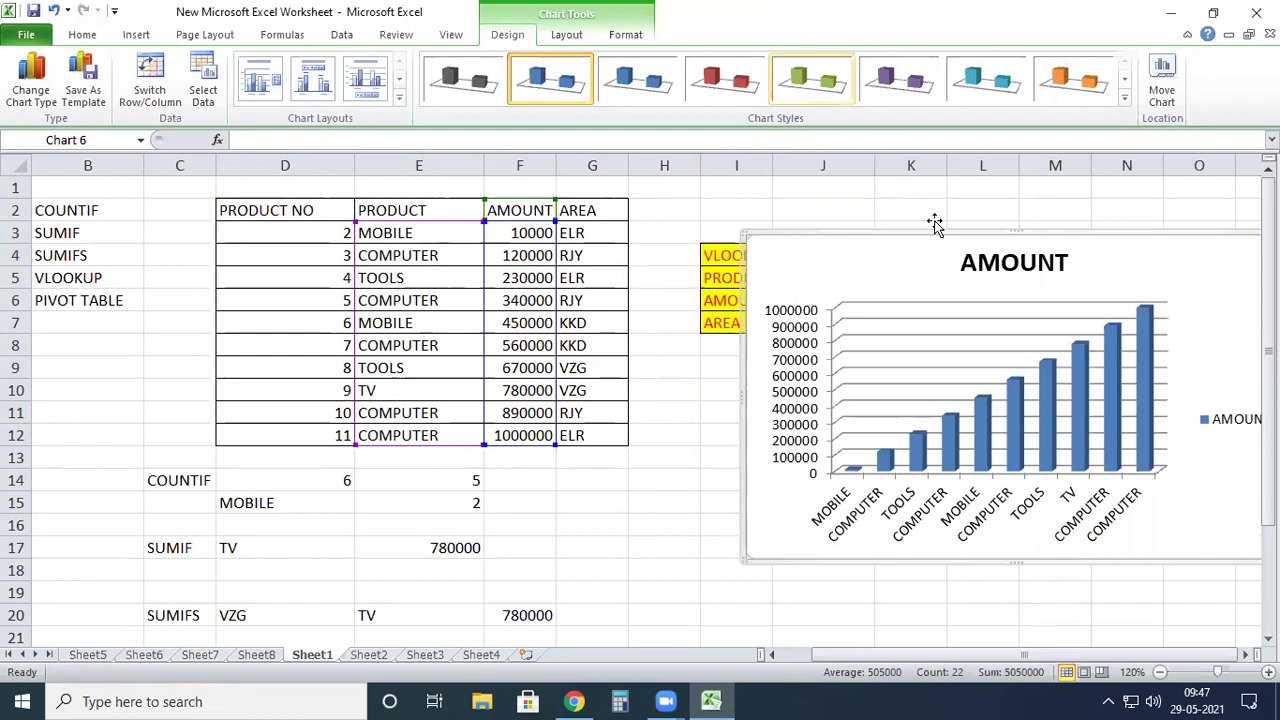
key("Delete")
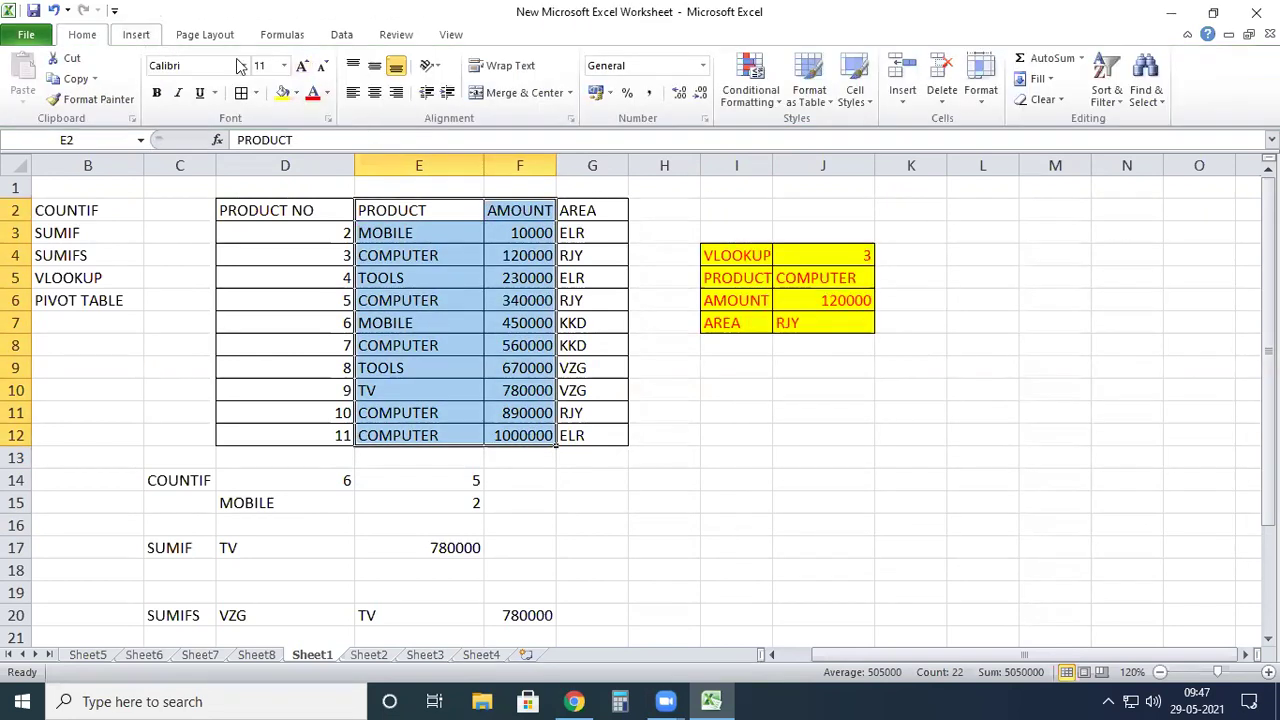
Step: Try a 2-D pie chart of the PRODUCT and AMOUNT columns E2:F12, move it beside the table and delete it
left_click(136, 34)
left_click(440, 80)
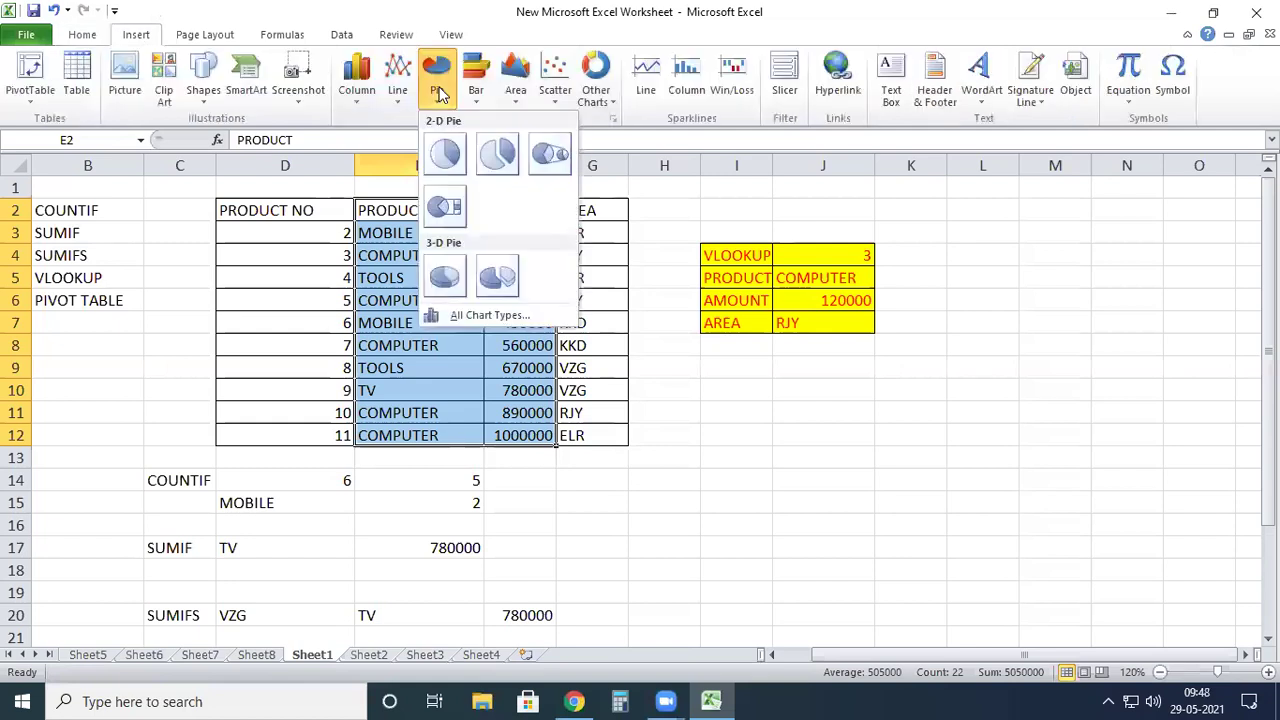
left_click(446, 152)
left_click_drag(731, 262, 986, 234)
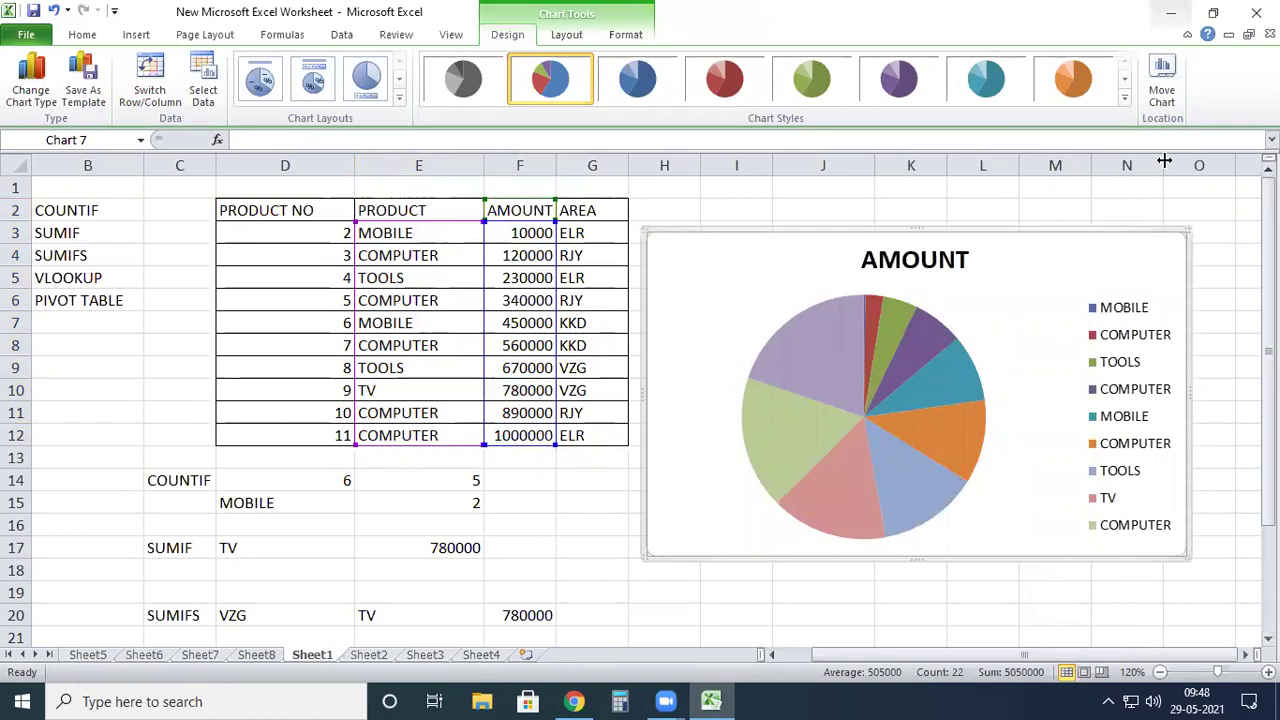
key("Delete")
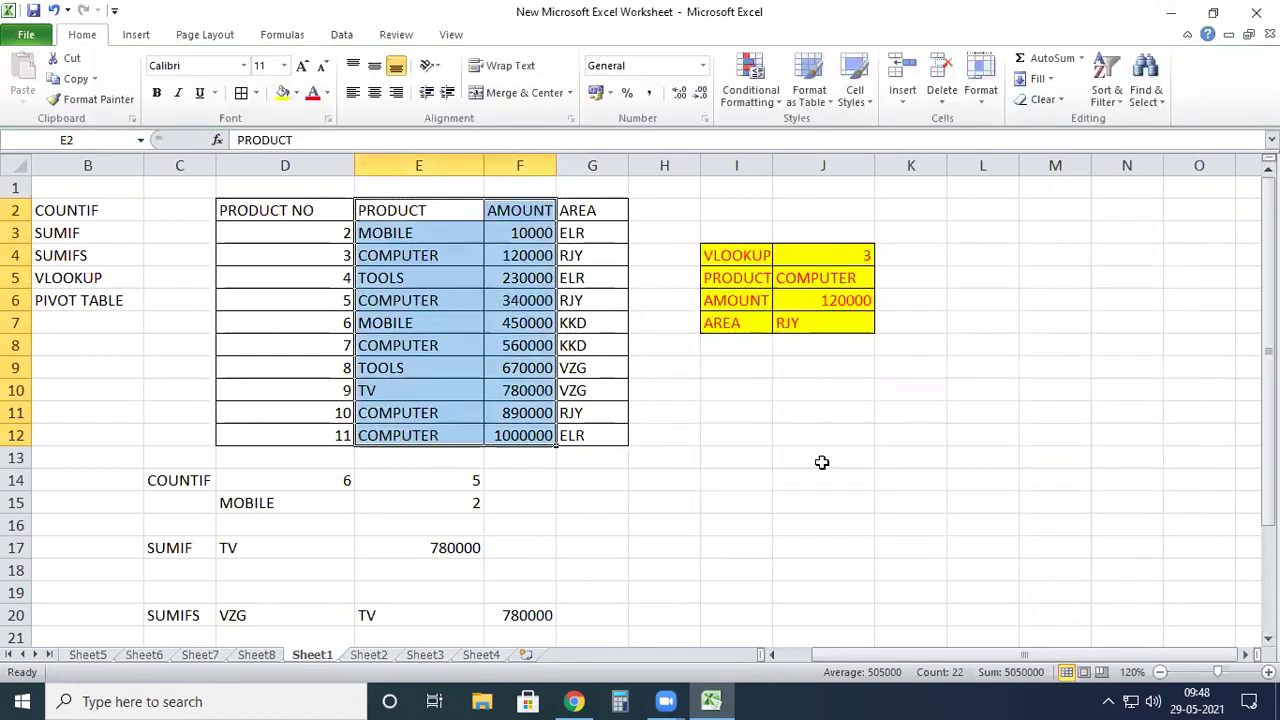
left_click_drag(1013, 492, 1013, 487)
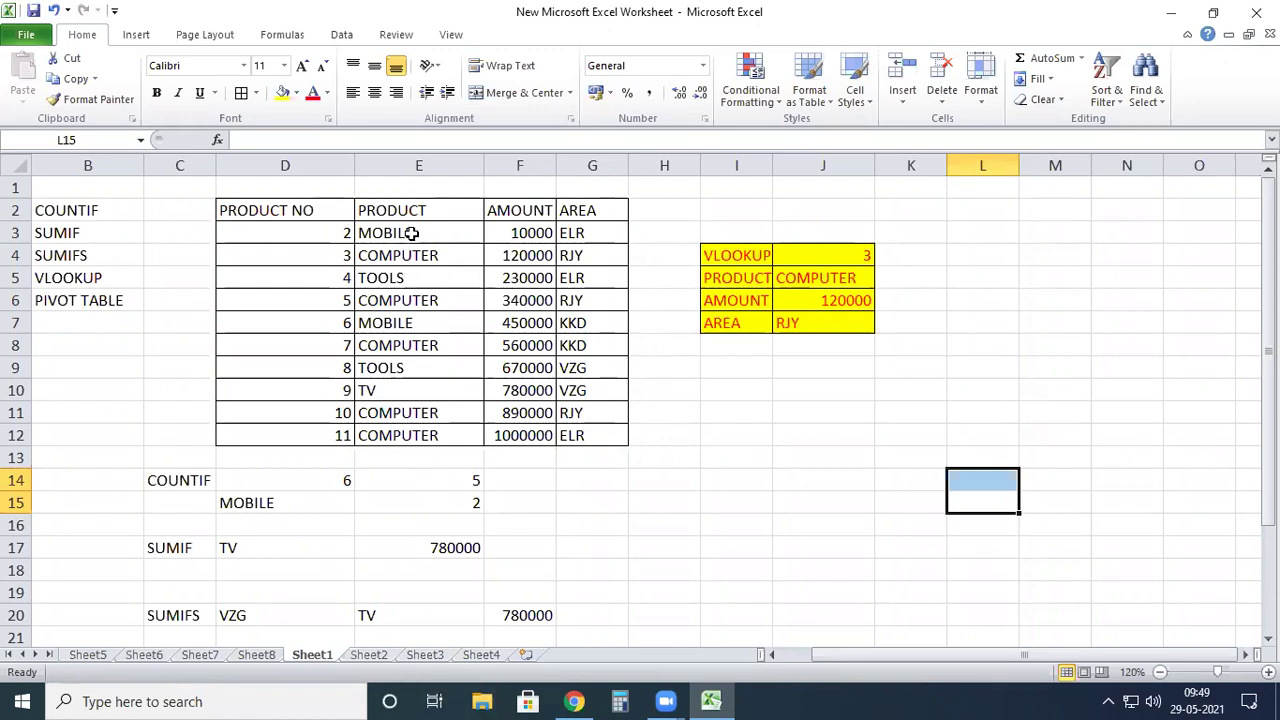
left_click_drag(535, 233, 552, 455)
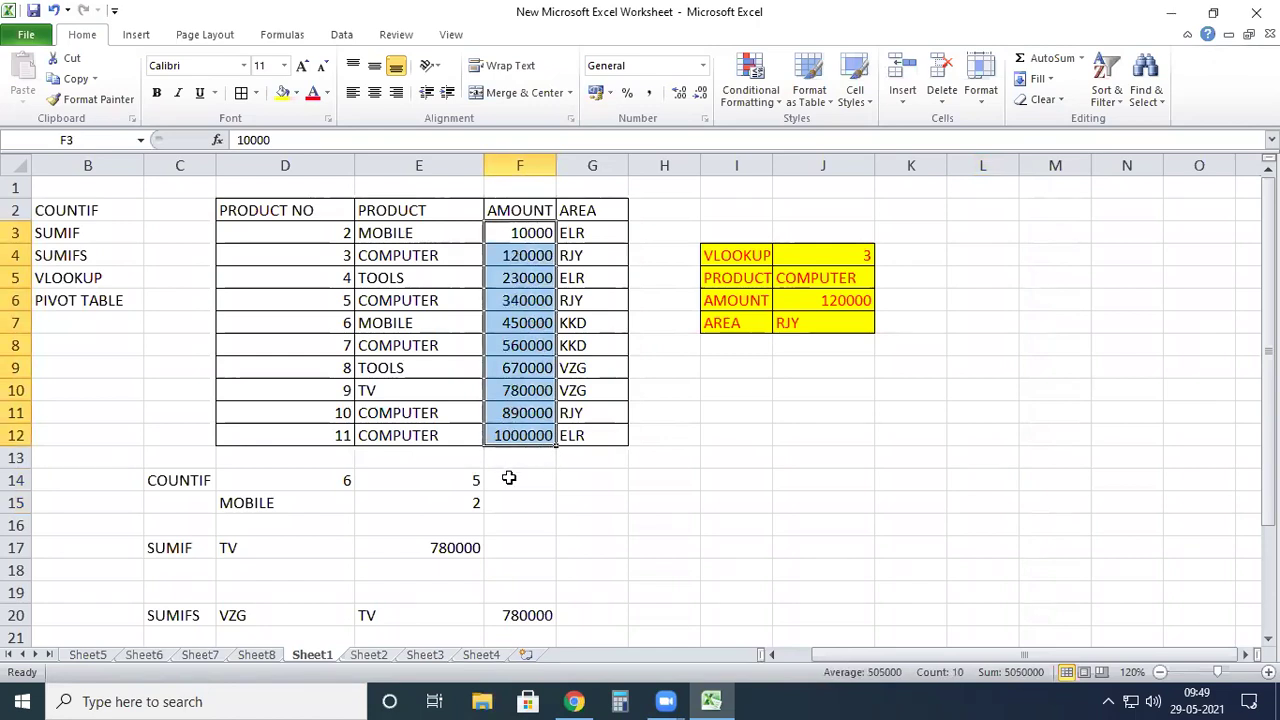
left_click(741, 484)
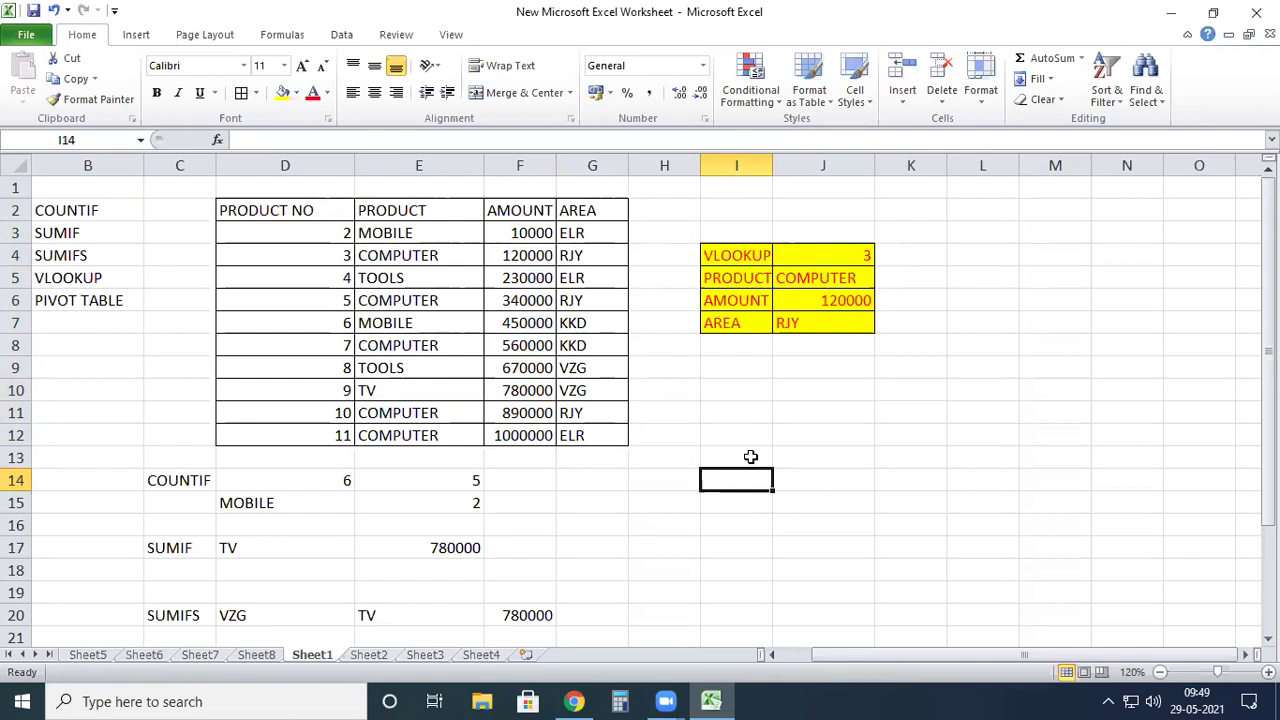
Step: Enter the question FIND OUT HOW MANY AMOUNTS GRETER THAN 100000 in cell J14
left_click(815, 483)
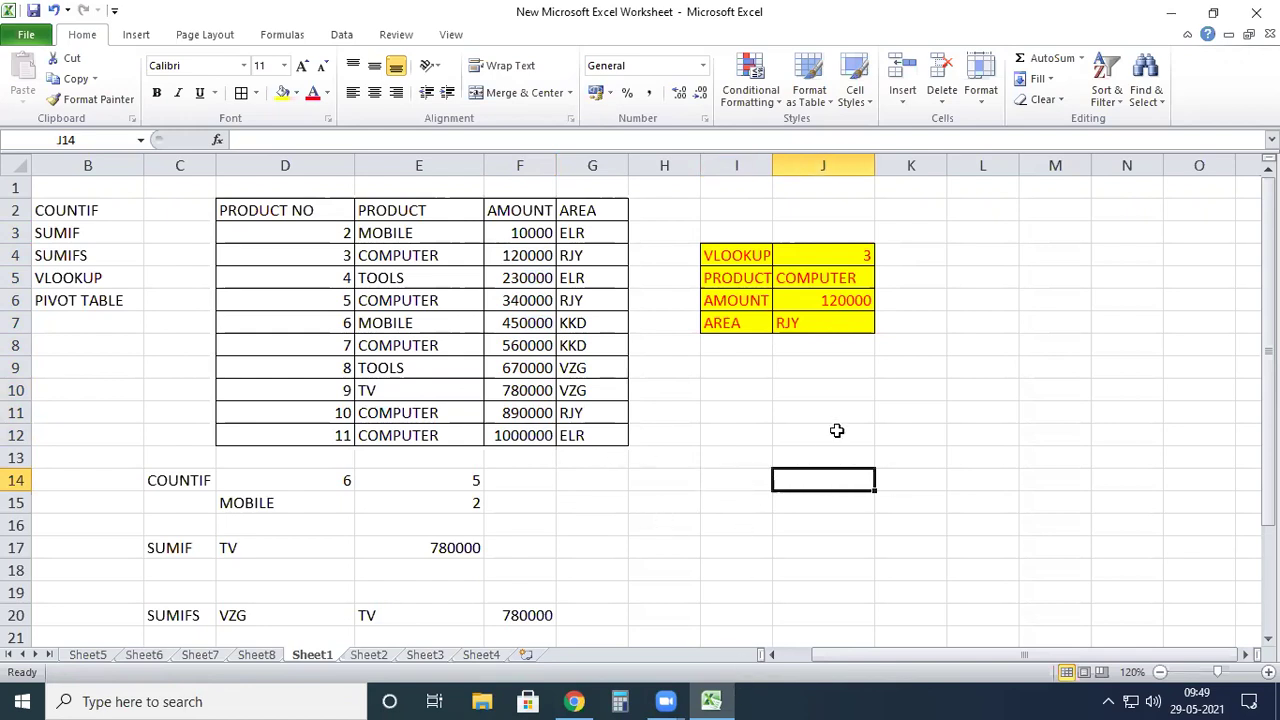
type("FIN")
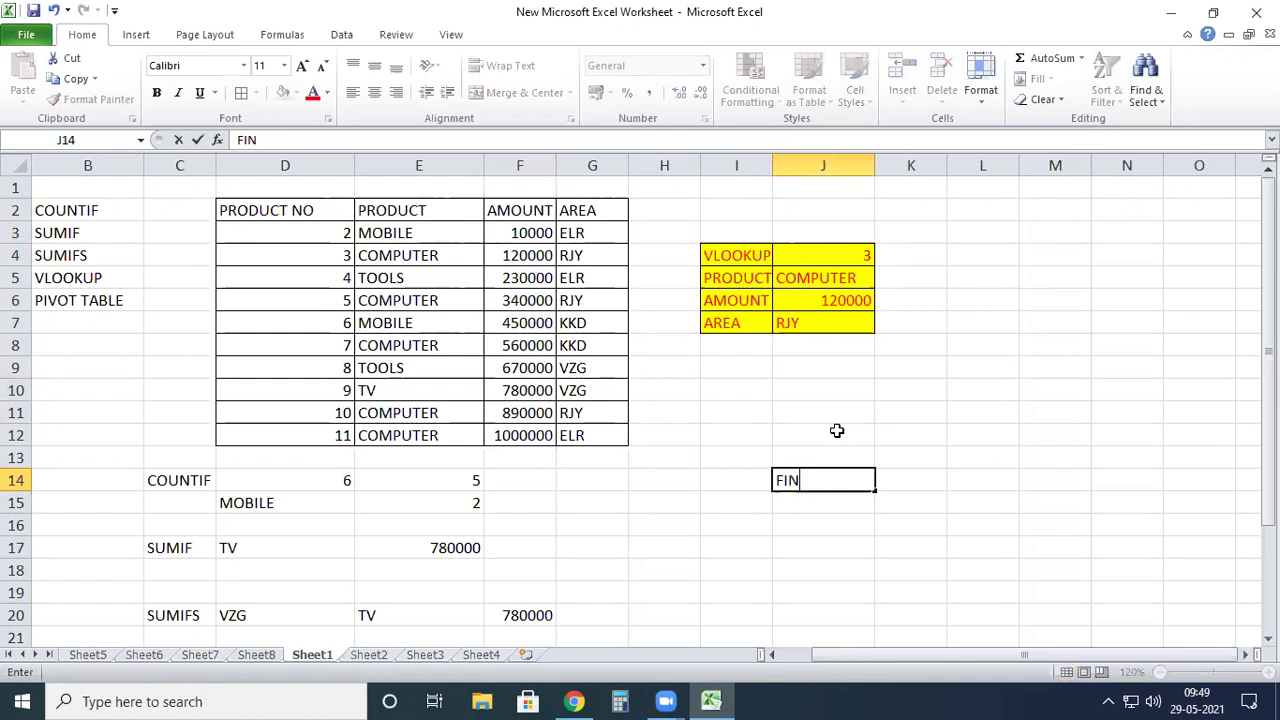
type("D OUT HOW")
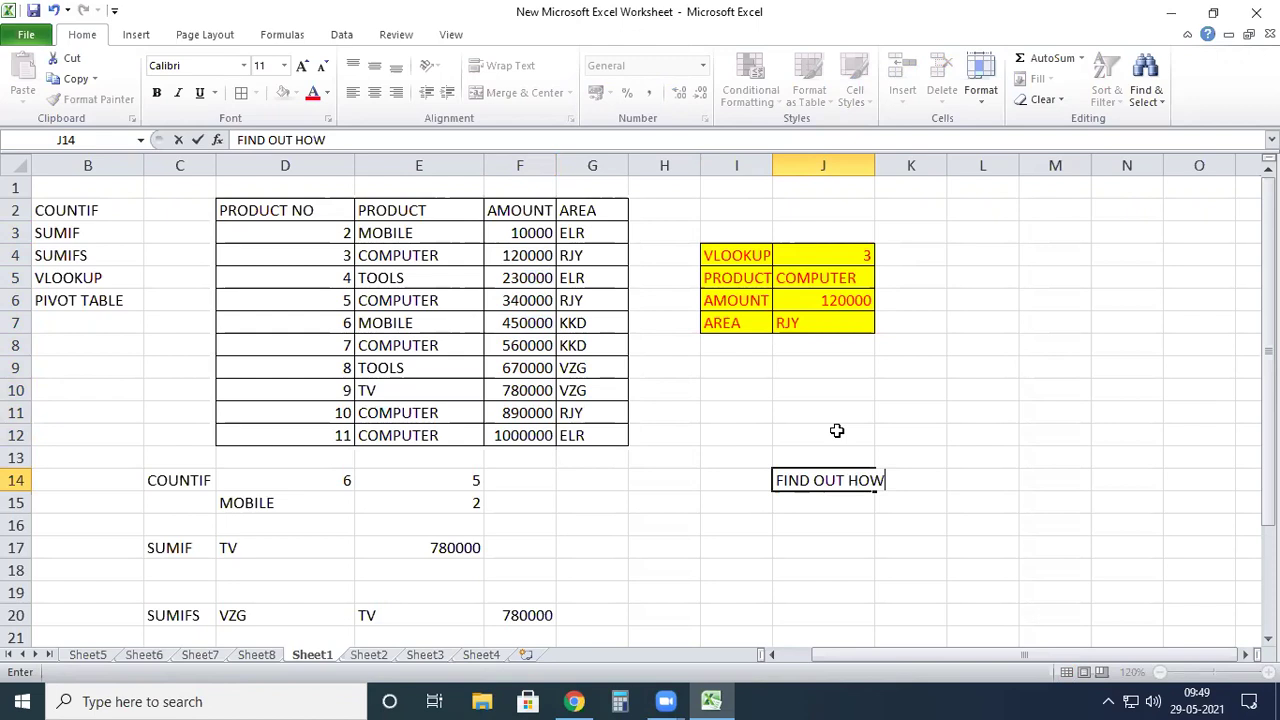
type(" MANY ")
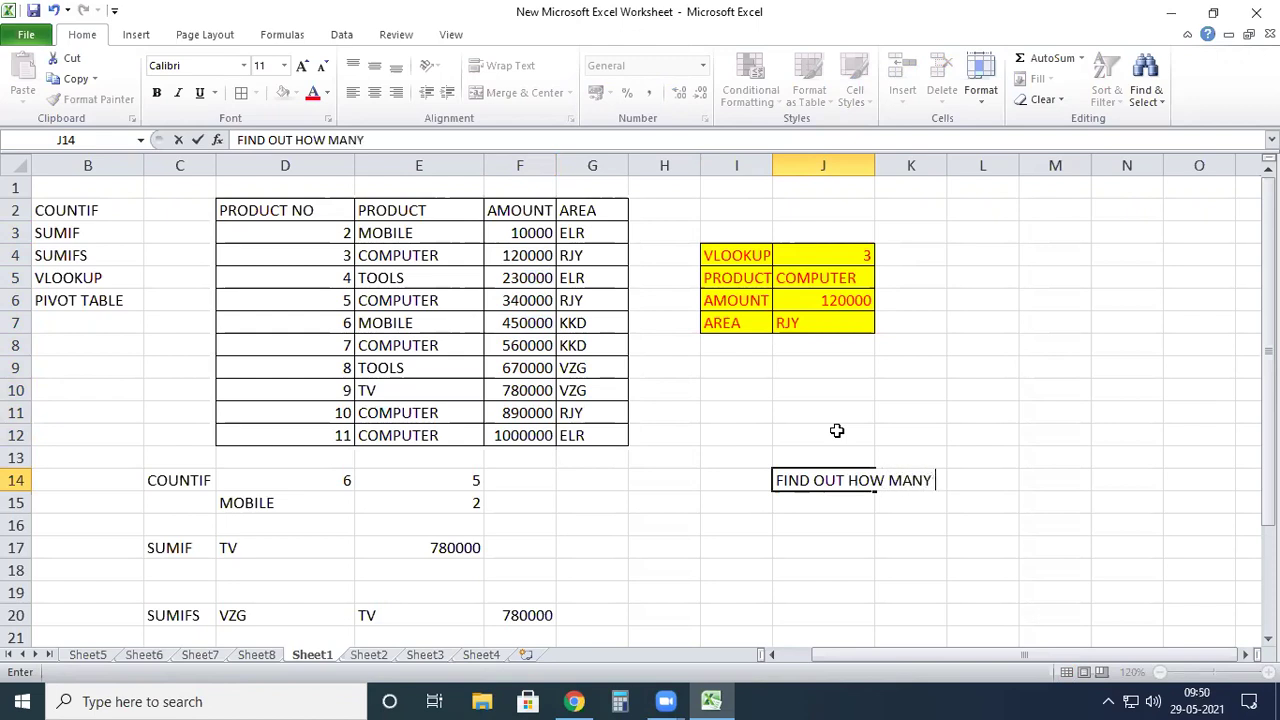
type("AMOUNTS")
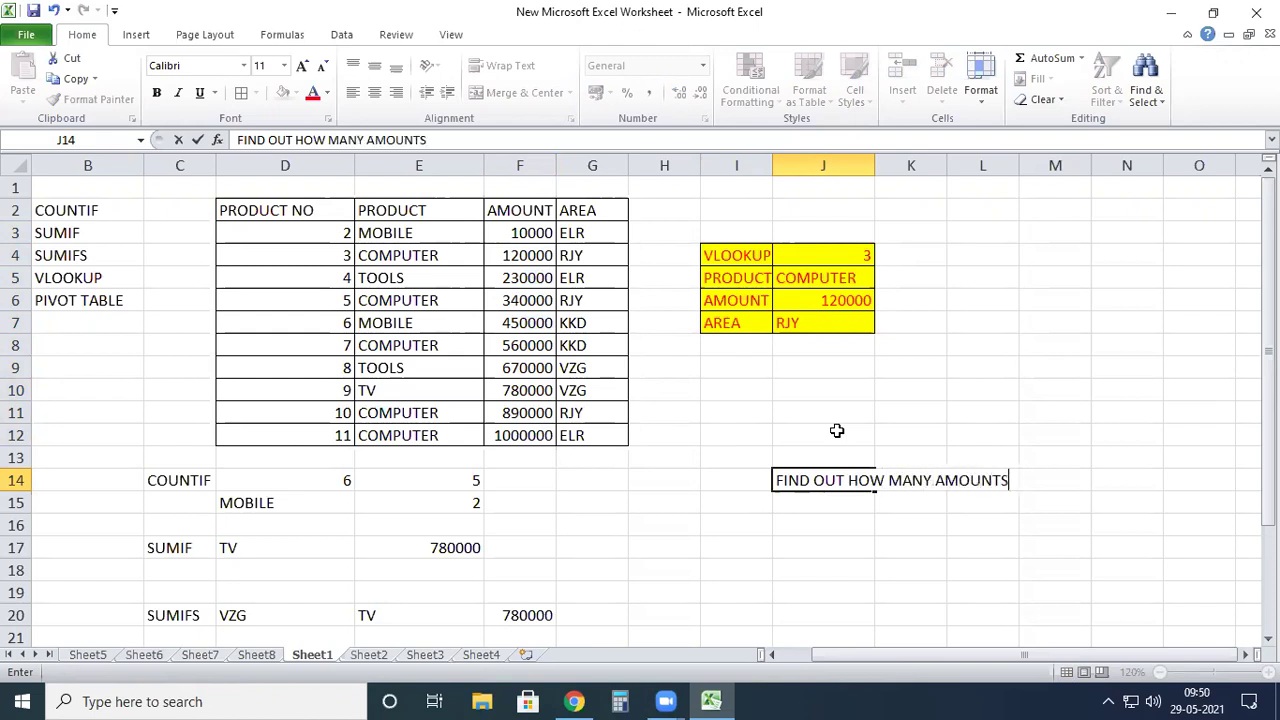
type(" GRETER ")
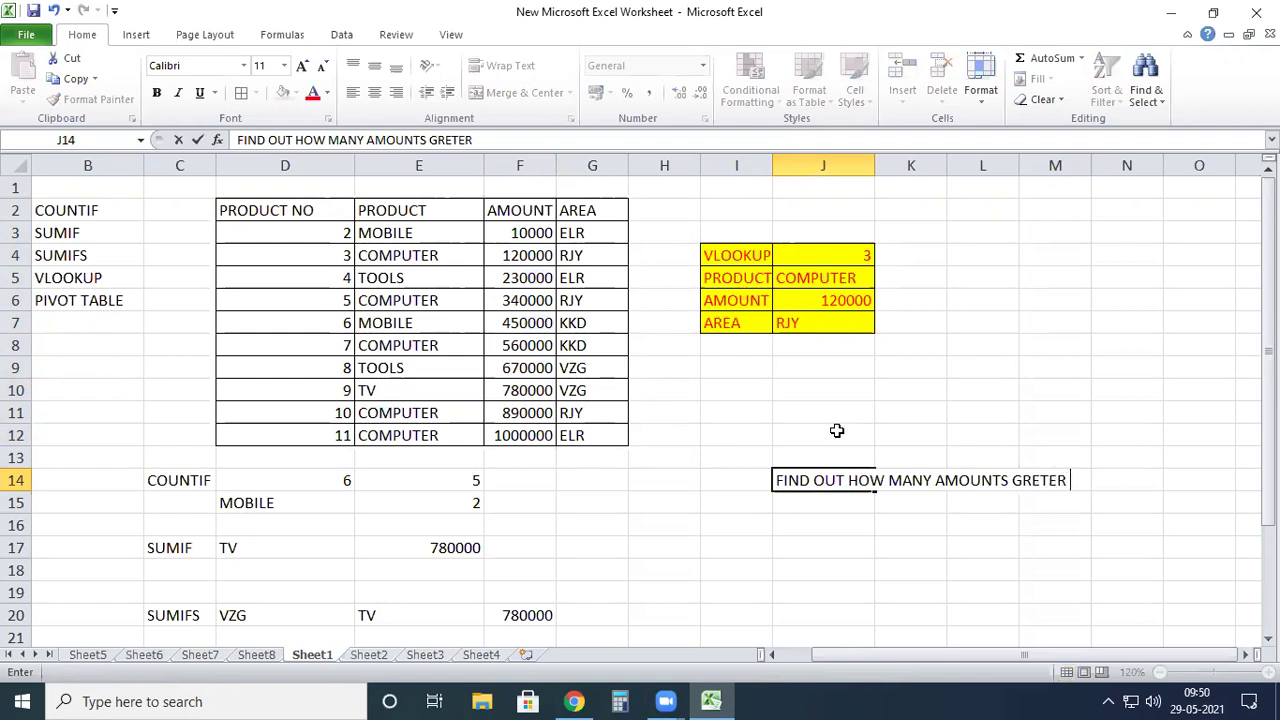
type("THAN 100000")
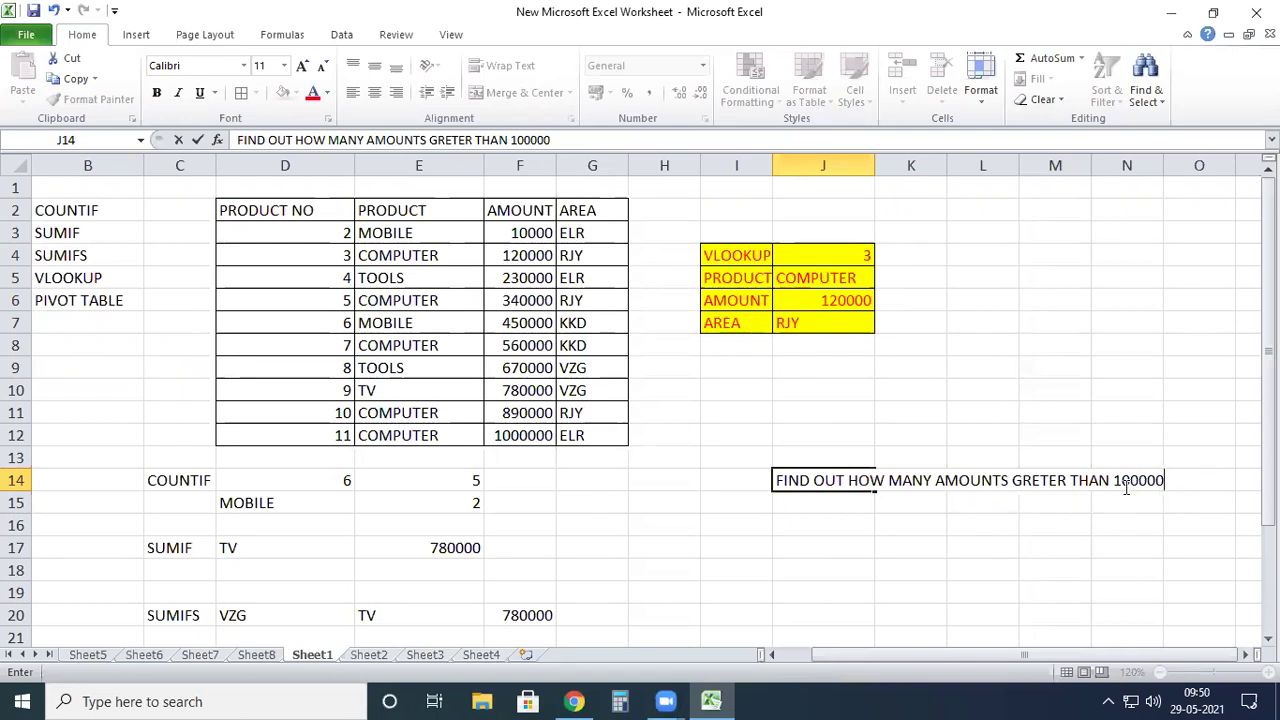
left_click(802, 527)
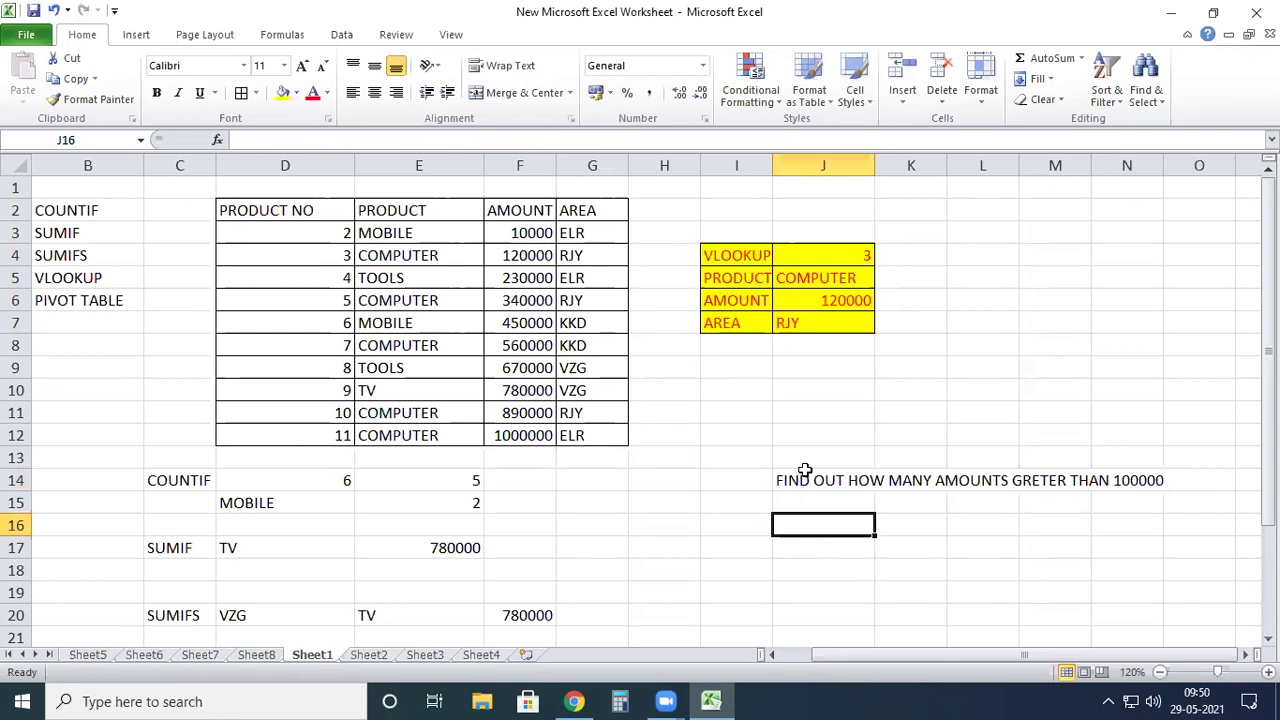
Step: Format the question range J14:O15 in bold with a red font colour
left_click(807, 481)
left_click_drag(807, 481, 1150, 505)
left_click(156, 92)
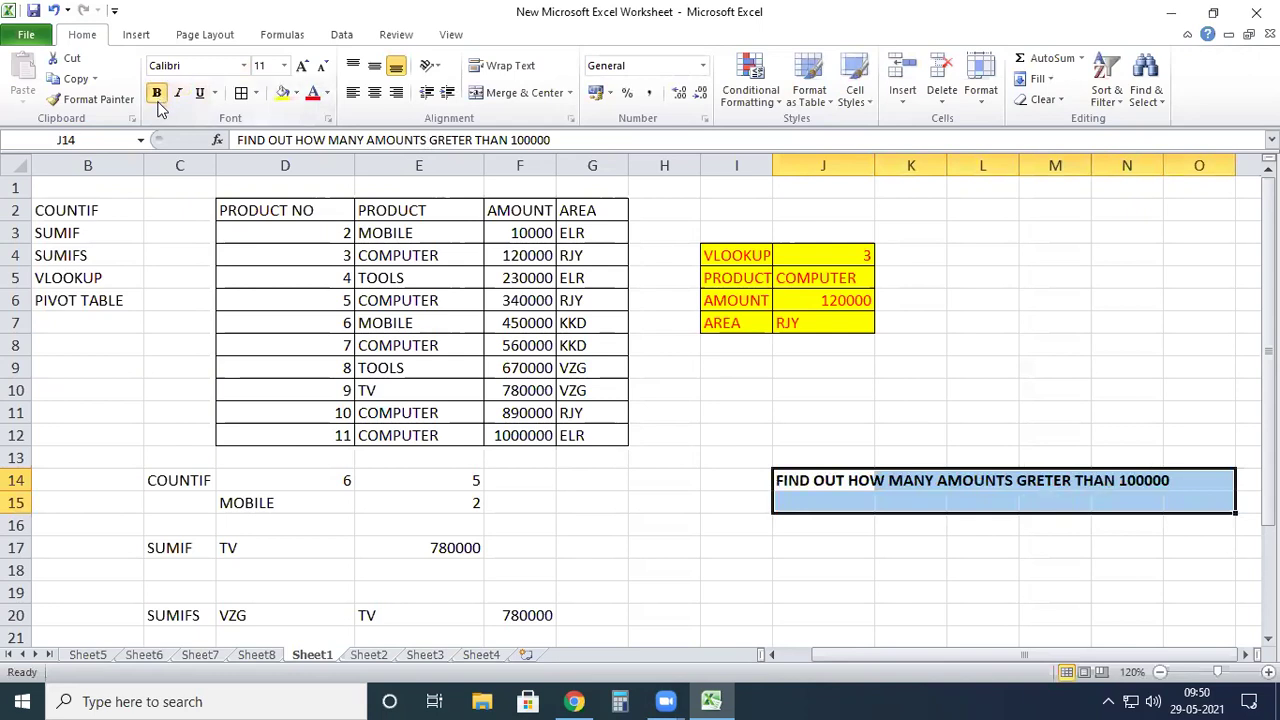
left_click(314, 96)
Step: Count the amounts above 100000 in cell J16 with the formula =COUNTIF(F3:F12,">100000")
left_click(823, 529)
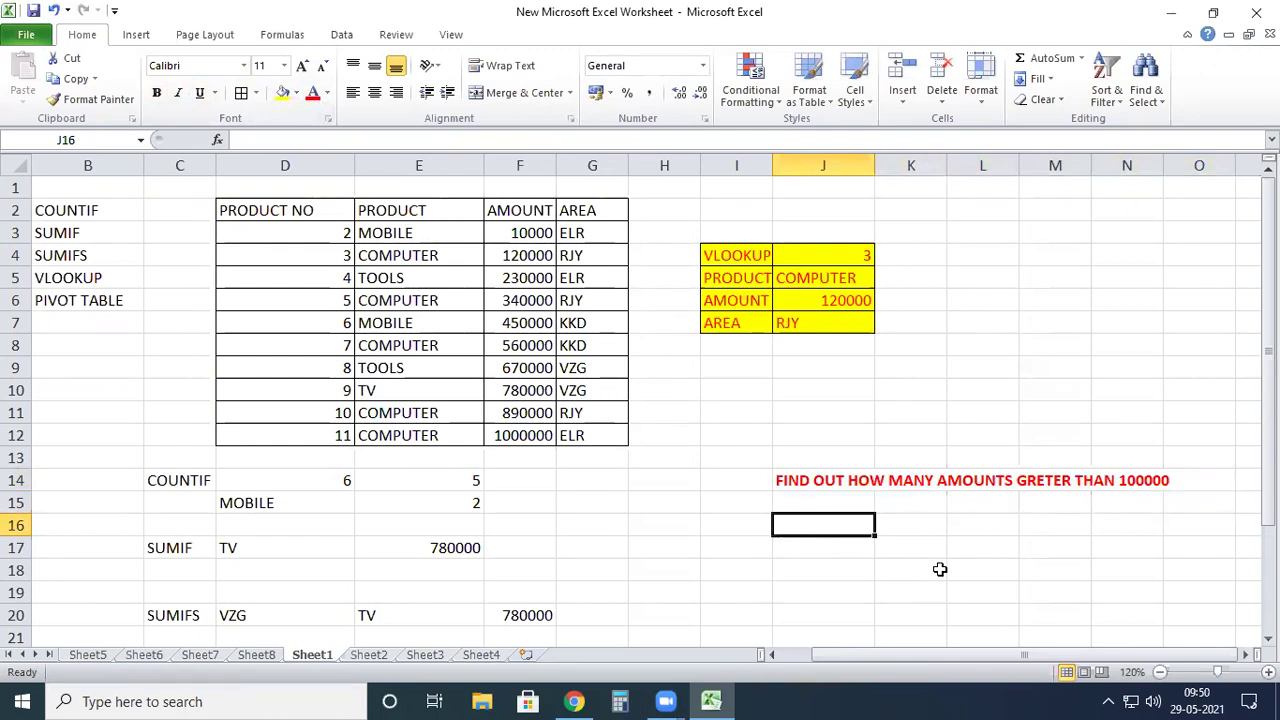
type("=")
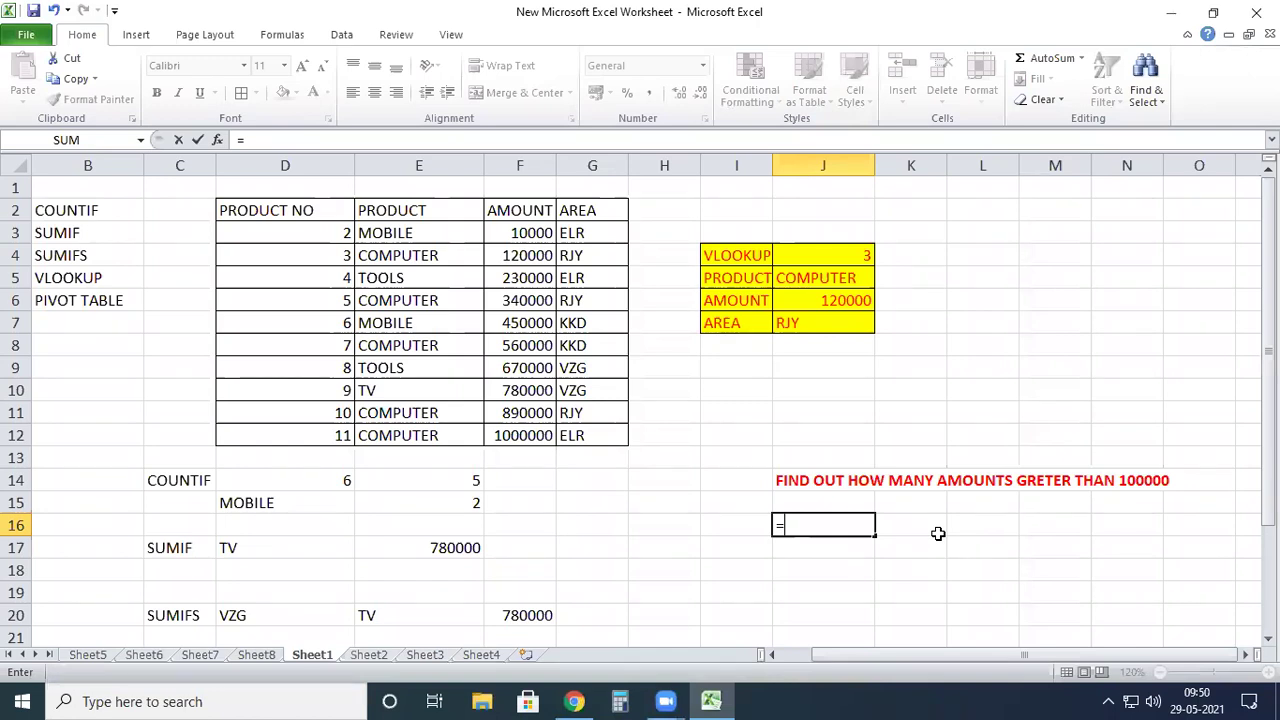
type("COUNT")
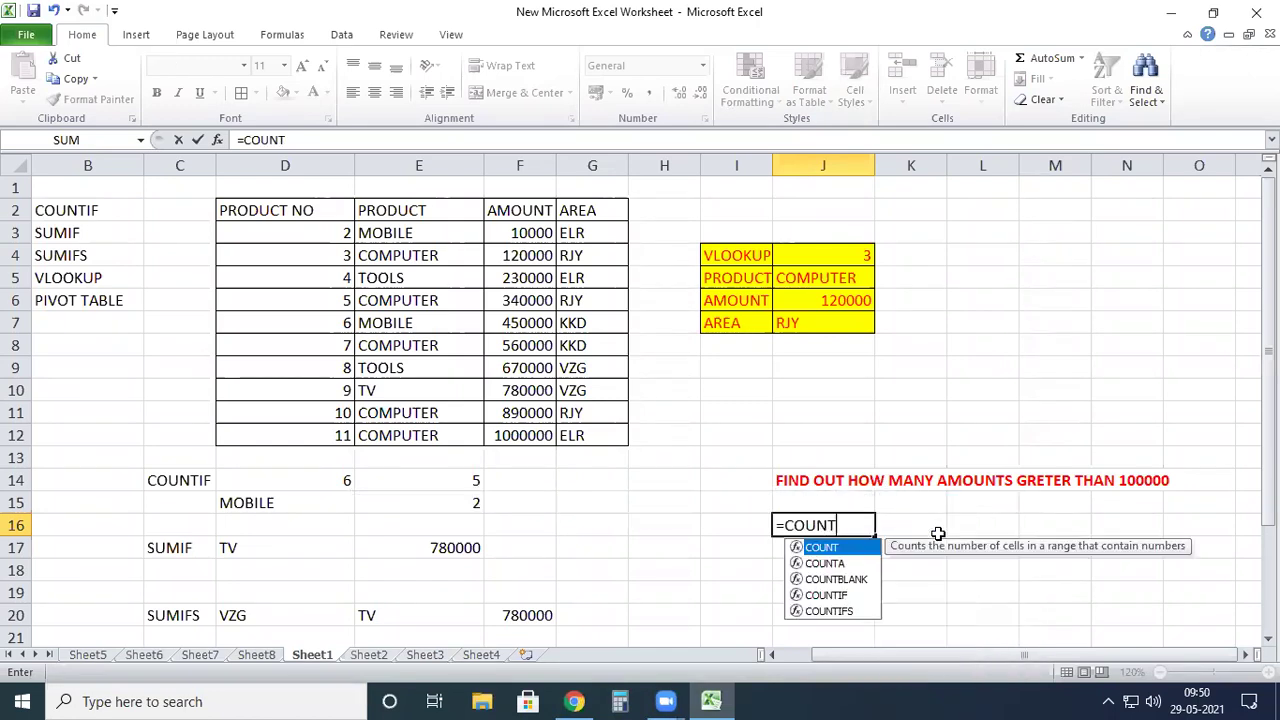
type("IF")
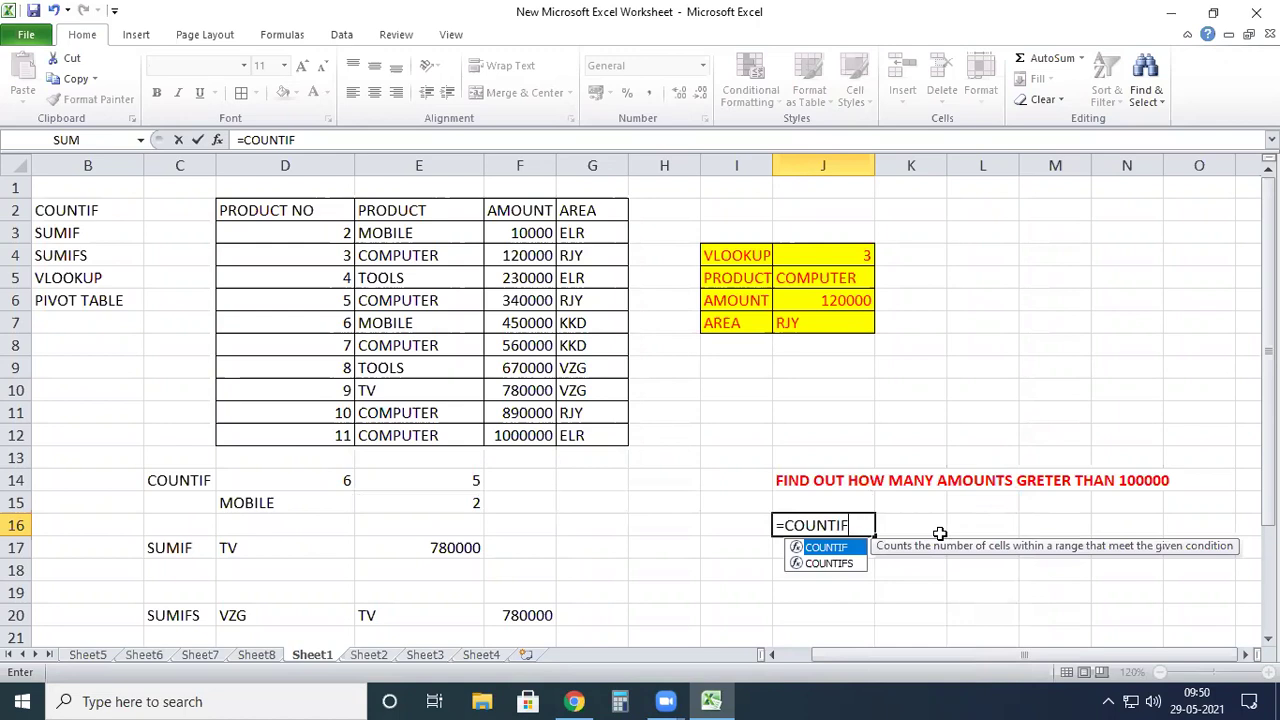
type("(")
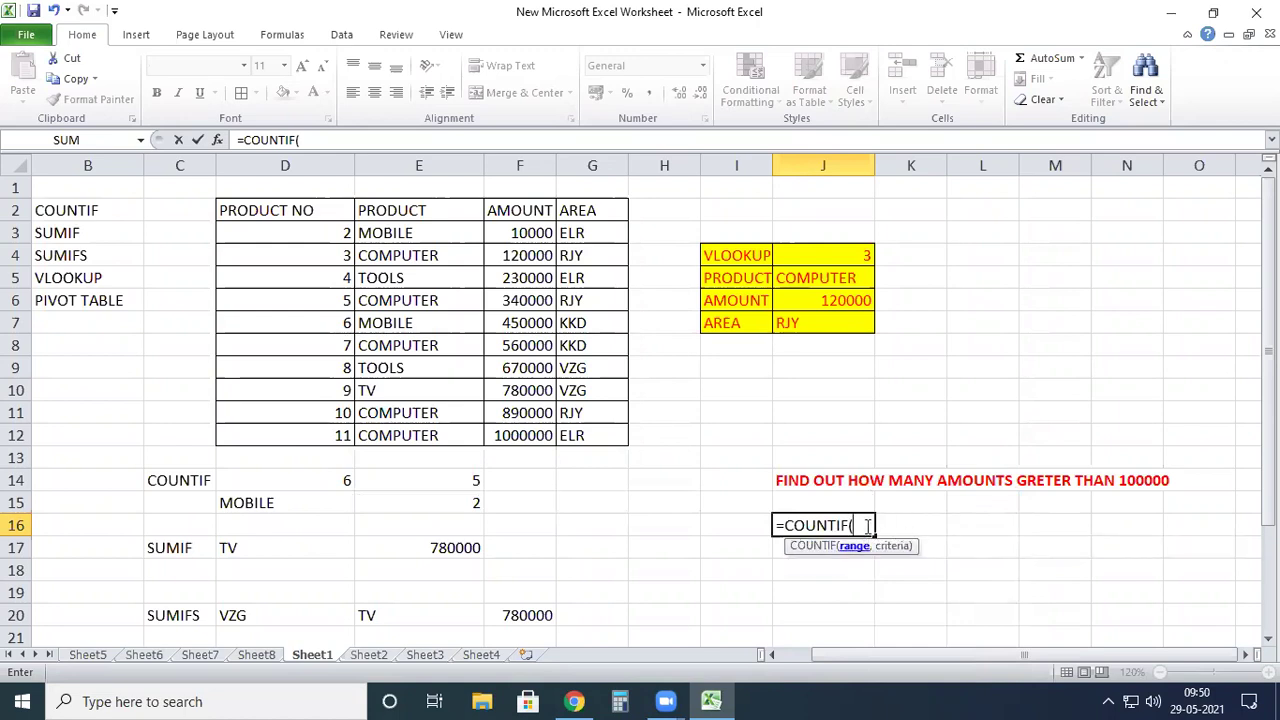
left_click_drag(527, 233, 520, 442)
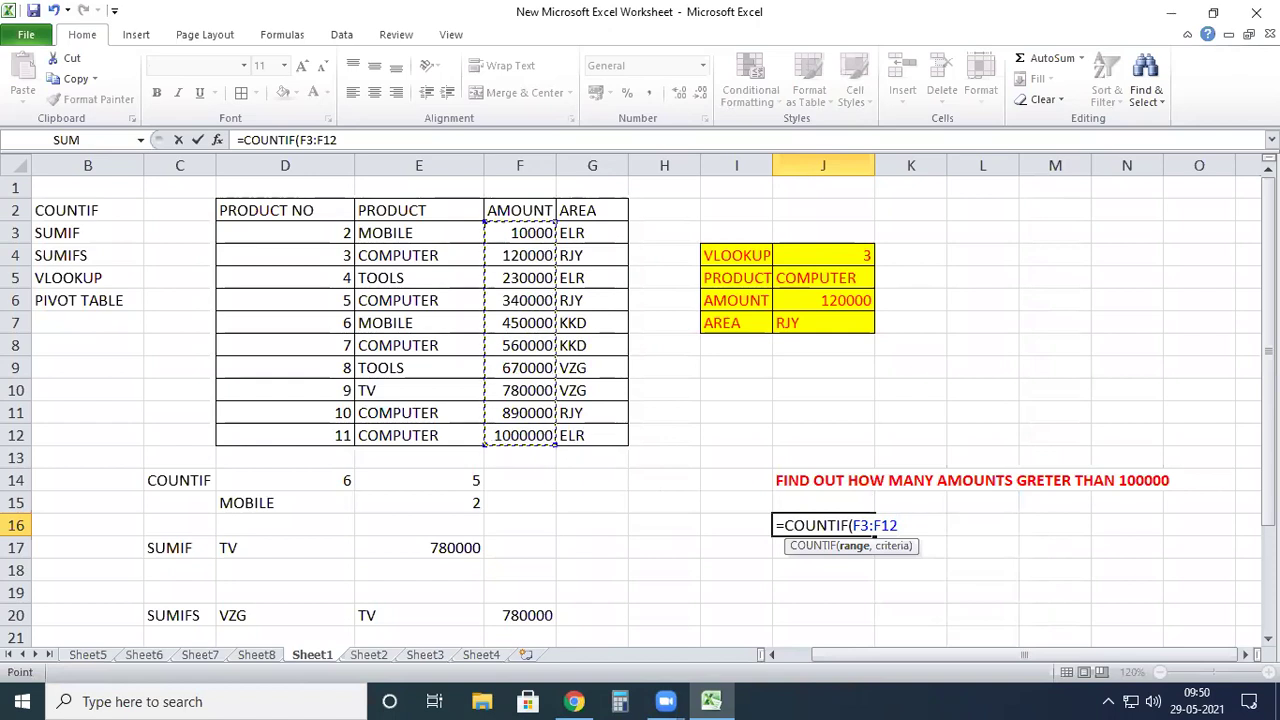
type(",")
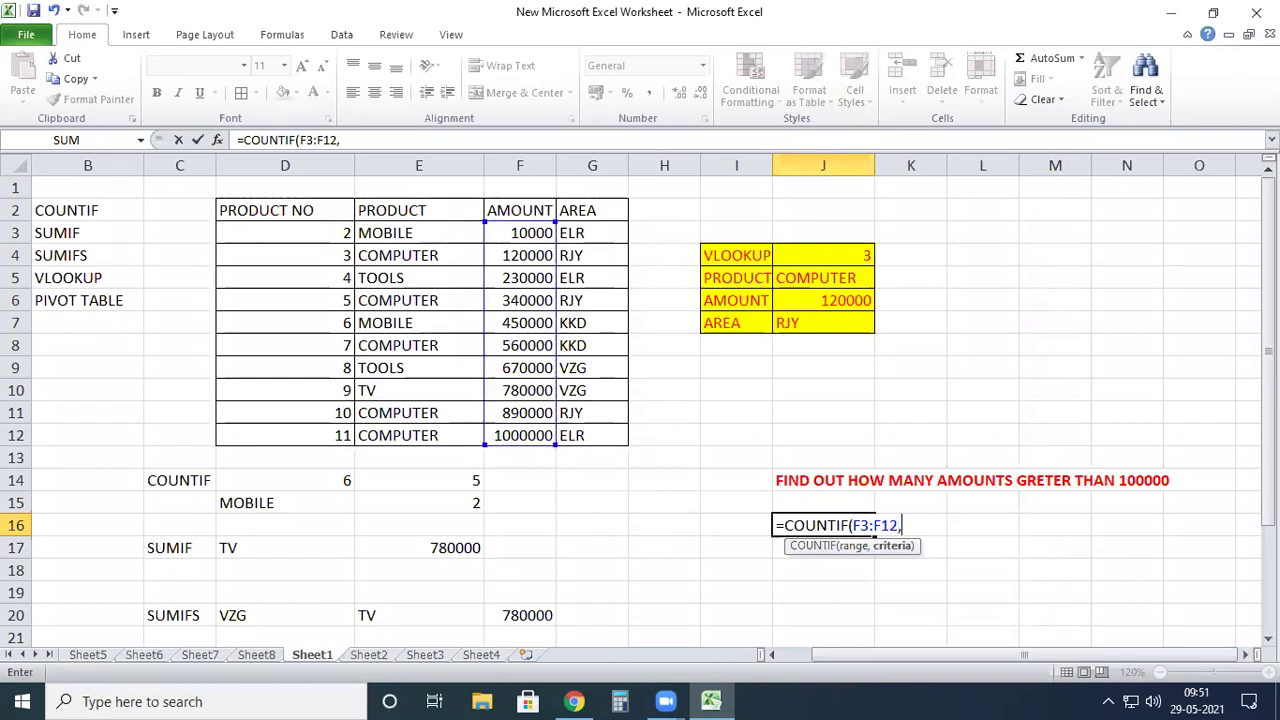
type("\">100000")
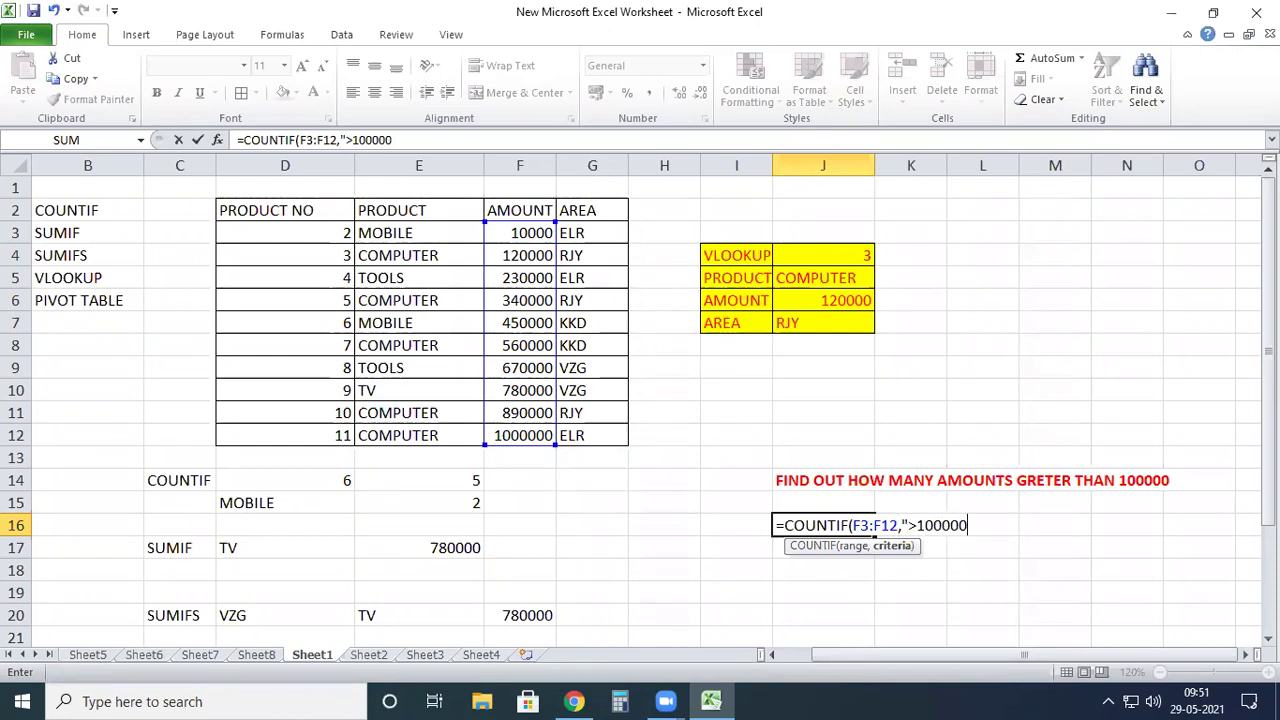
type("\")")
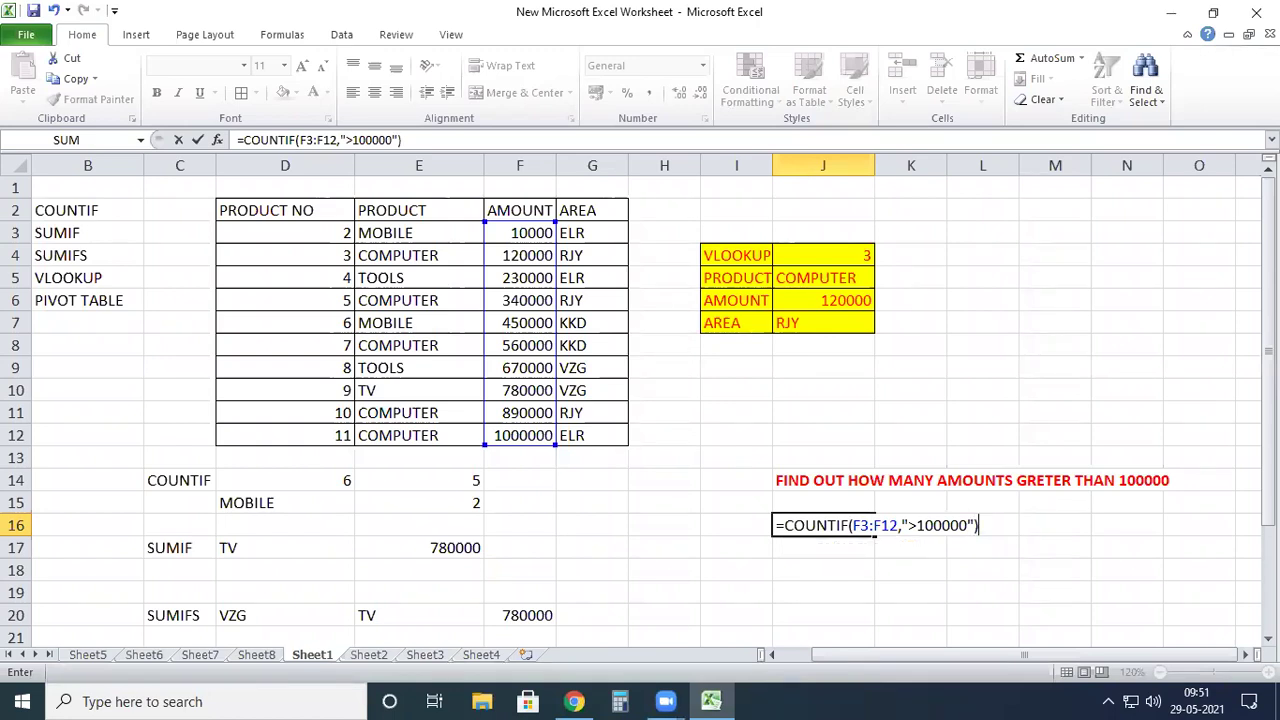
left_click(835, 548)
left_click(829, 524)
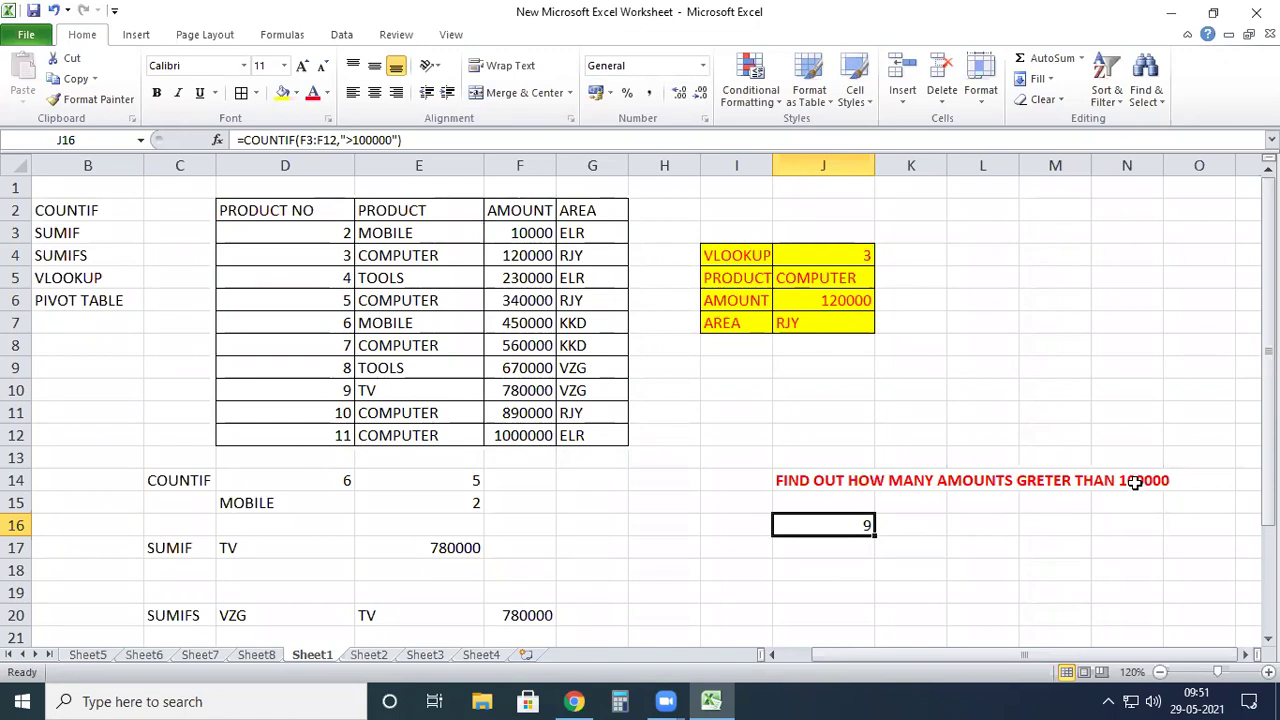
Step: Change the amount in F12 to 12000 and the amount in F8 to 56000 to test the count formula
left_click(528, 435)
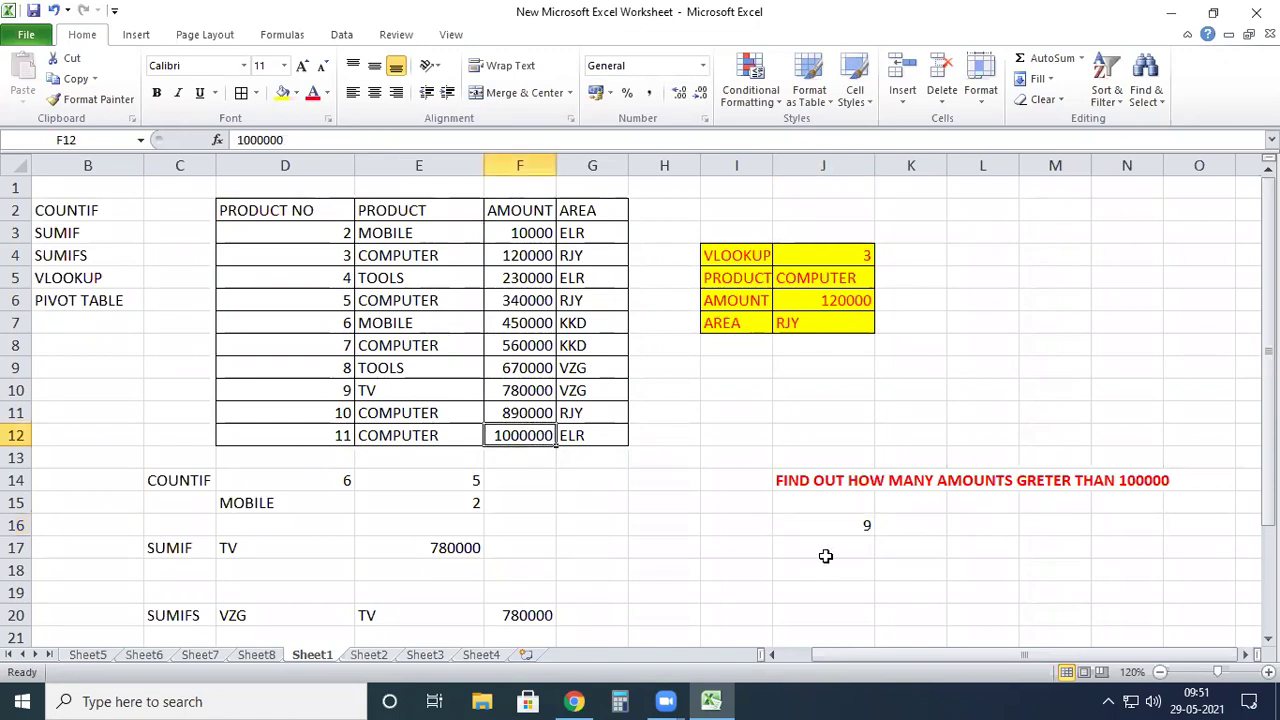
type("12000")
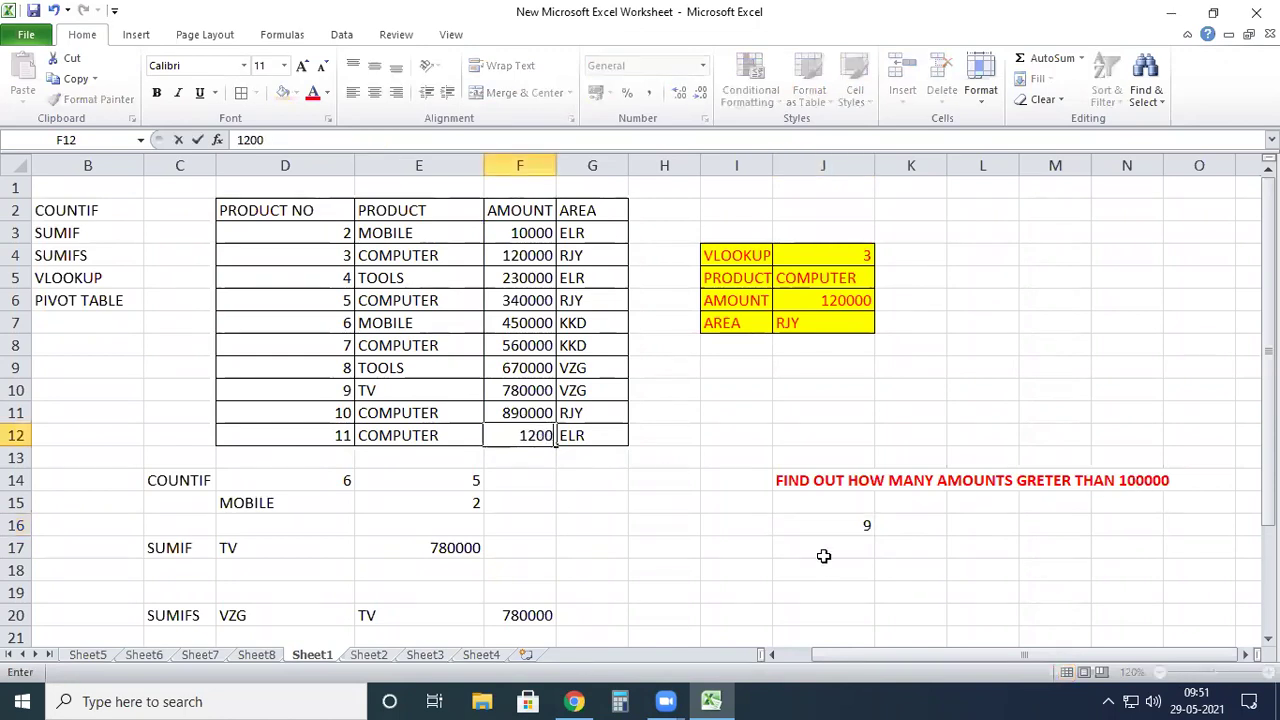
left_click(803, 614)
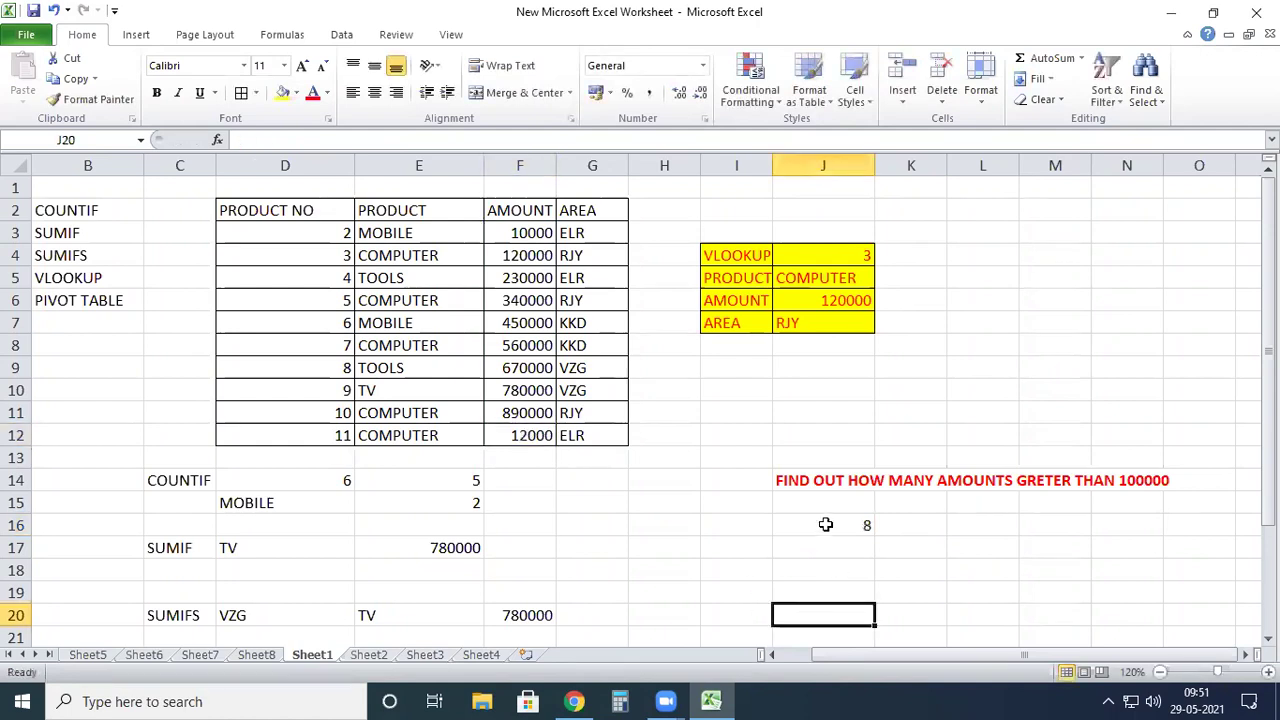
left_click(826, 524)
left_click(510, 345)
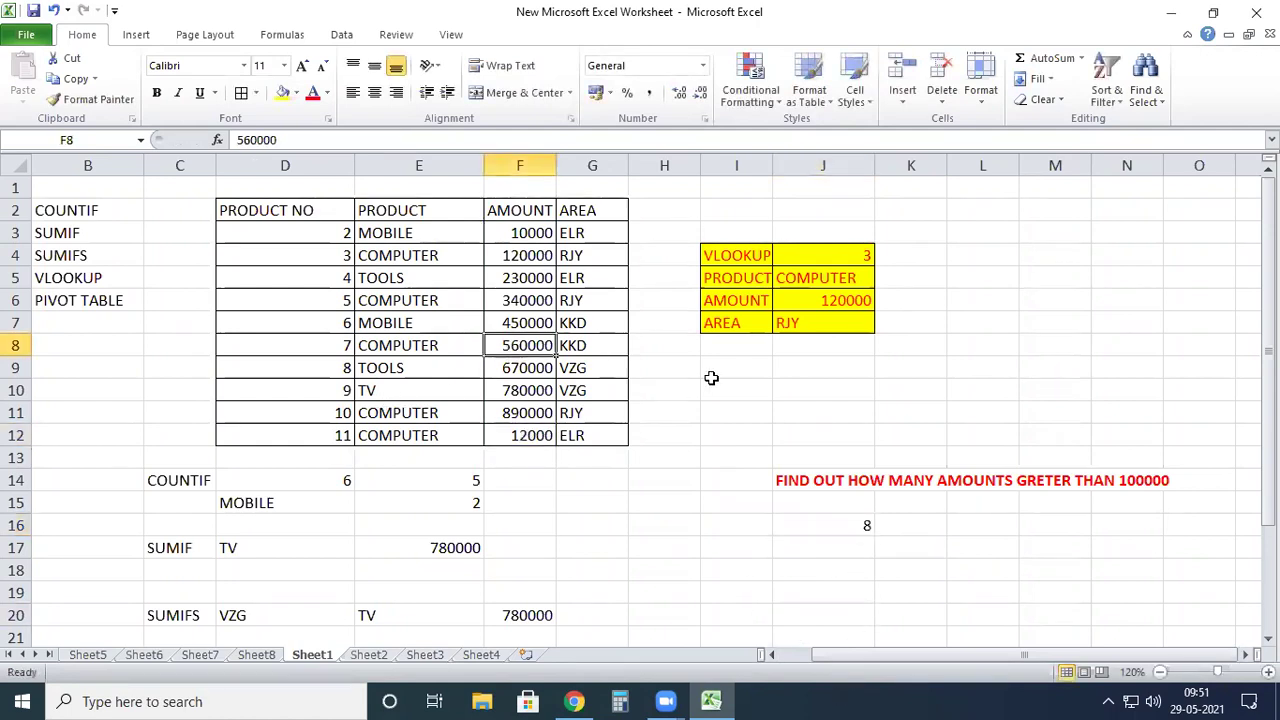
type("56000")
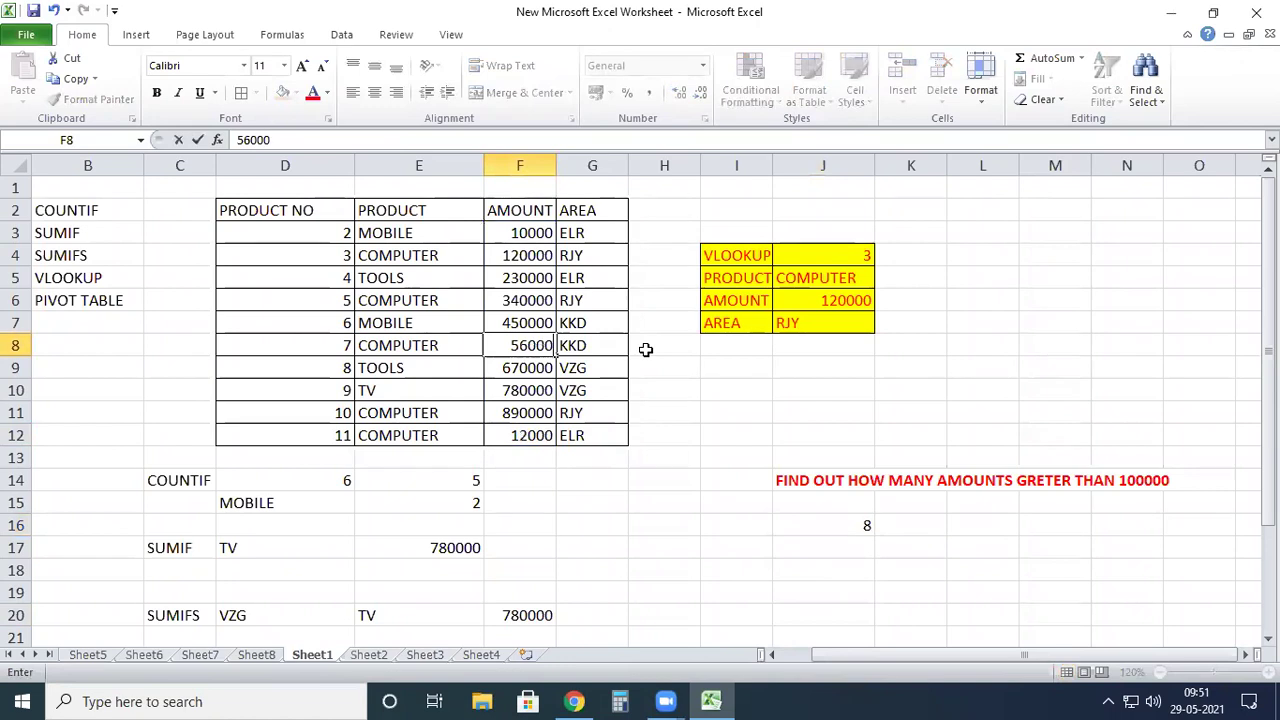
left_click(971, 609)
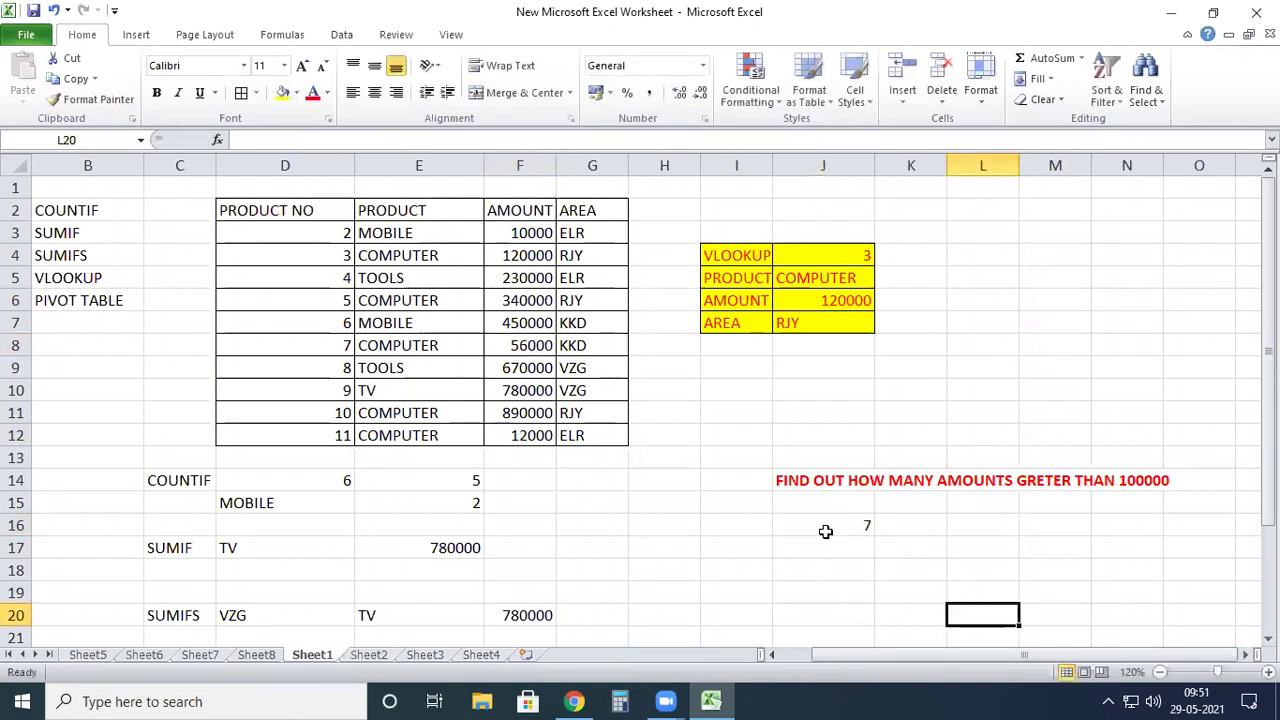
Step: Check one by one the amounts above 100000 in F4:F11 against the COUNTIF result in J16
left_click(524, 256)
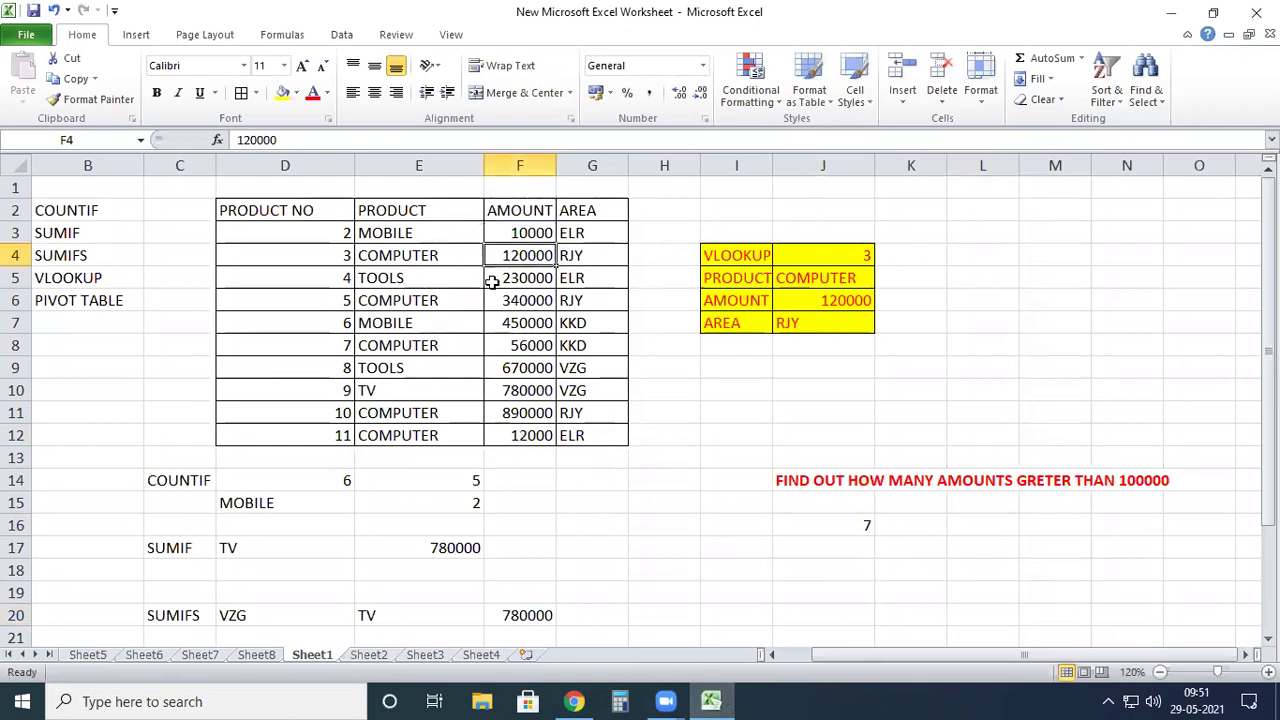
left_click(537, 277)
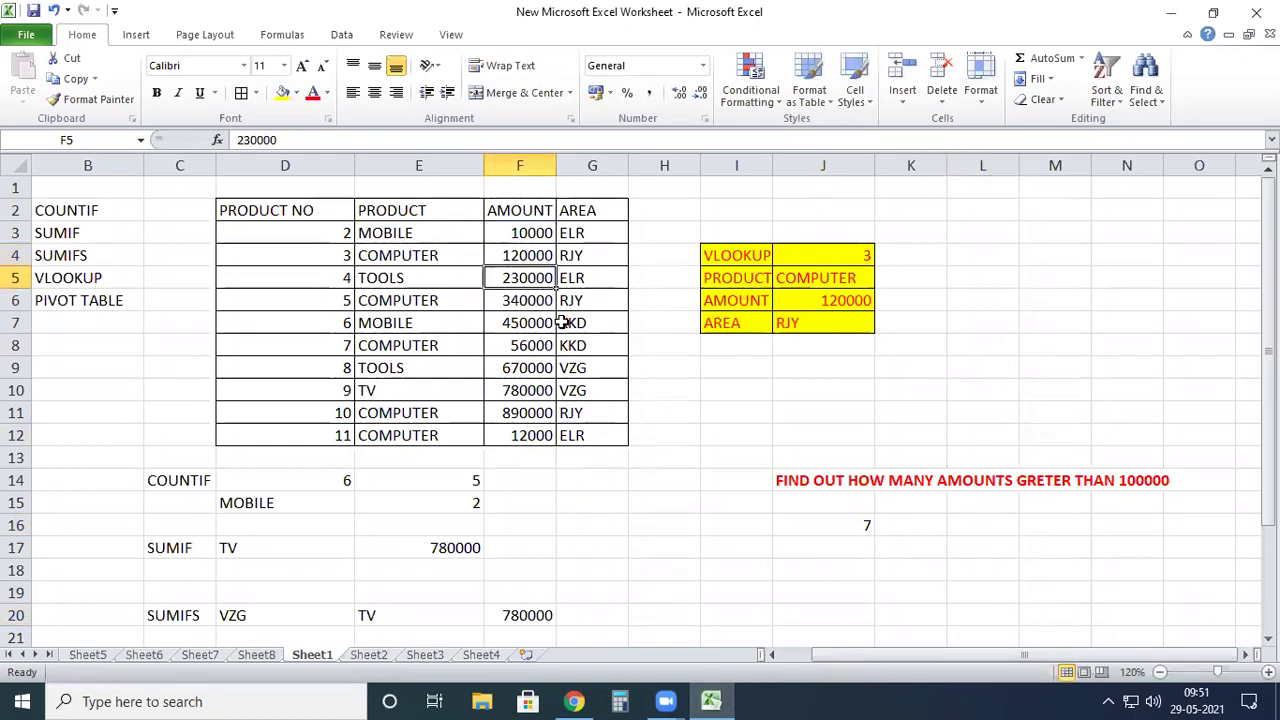
left_click(545, 302)
left_click(540, 323)
left_click(532, 369)
left_click(541, 392)
left_click(543, 413)
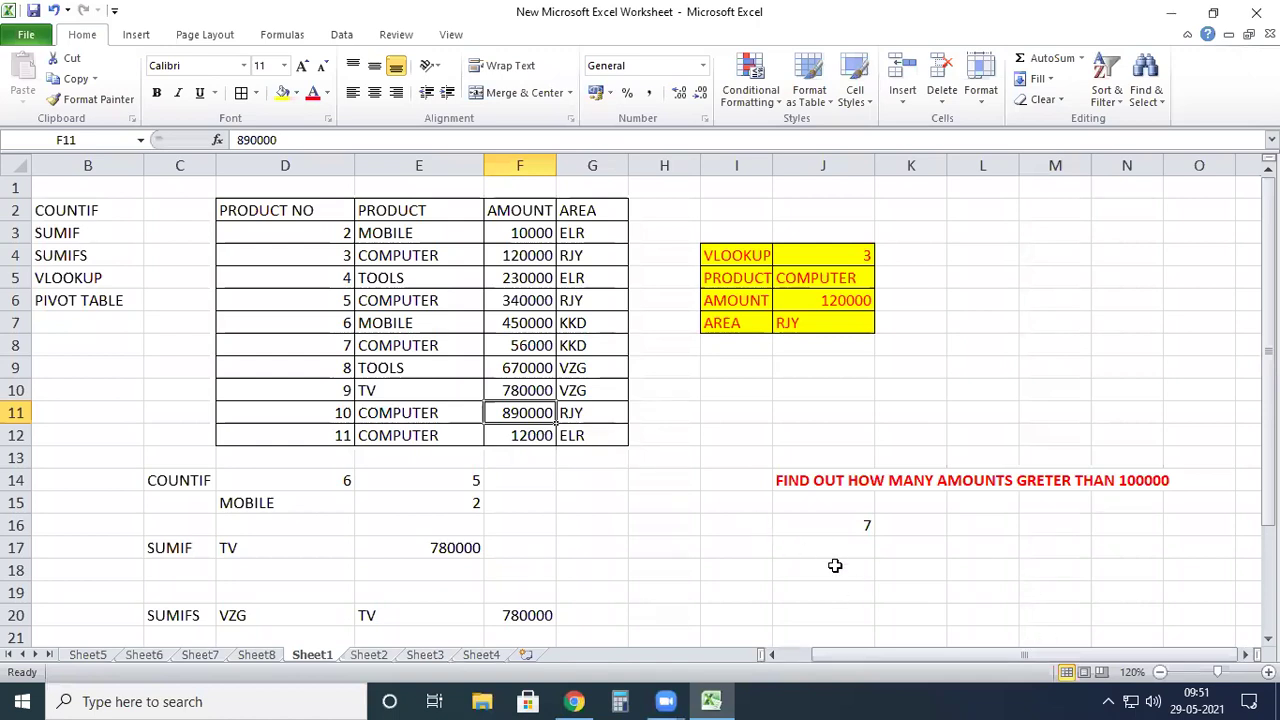
Step: Enter the question FIND HOW MANY CELLS RELATED TO THE MOBILE in cell J18
left_click(791, 562)
scroll(810, 555, "down", 4)
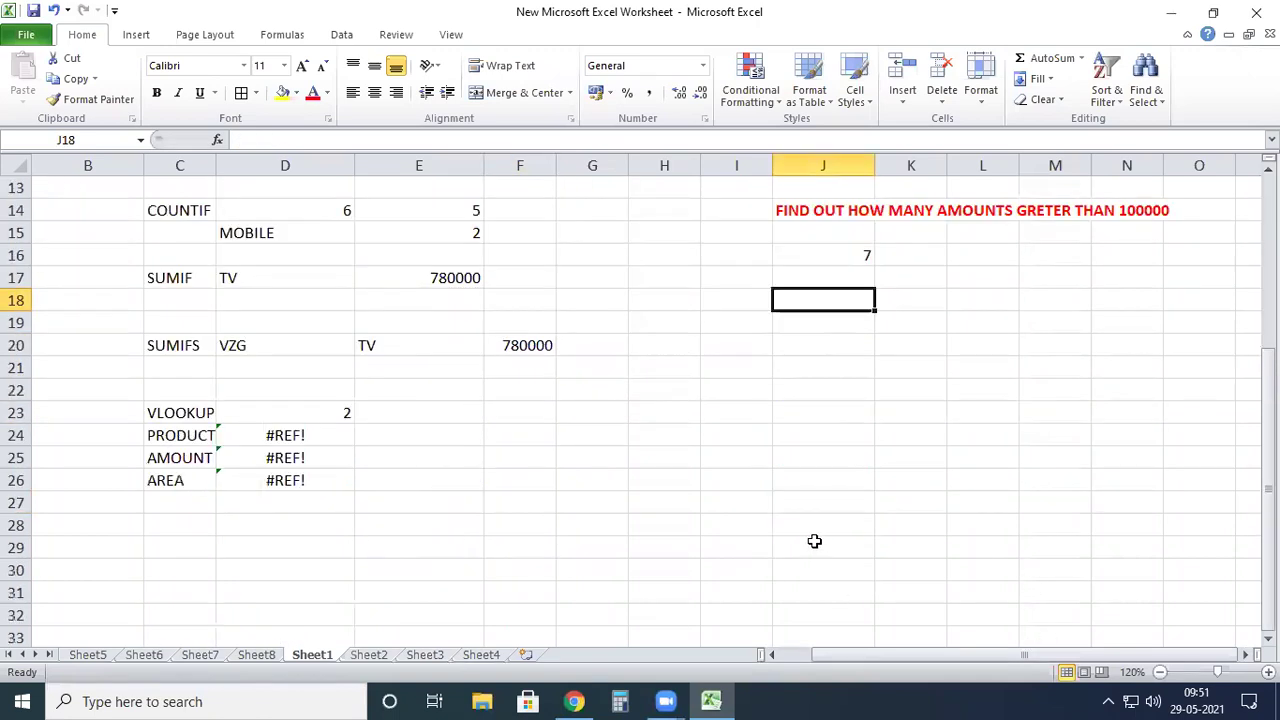
type("FIND ")
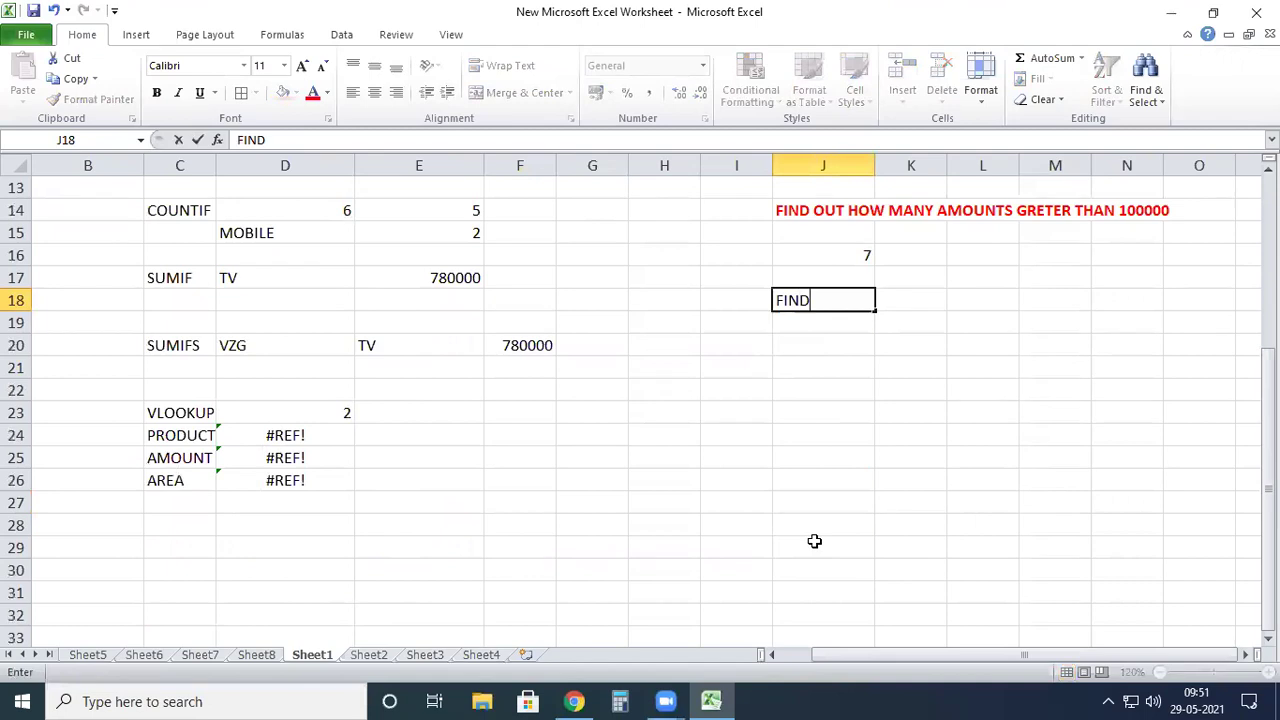
type("HOW MANY C")
type("ELLS RE")
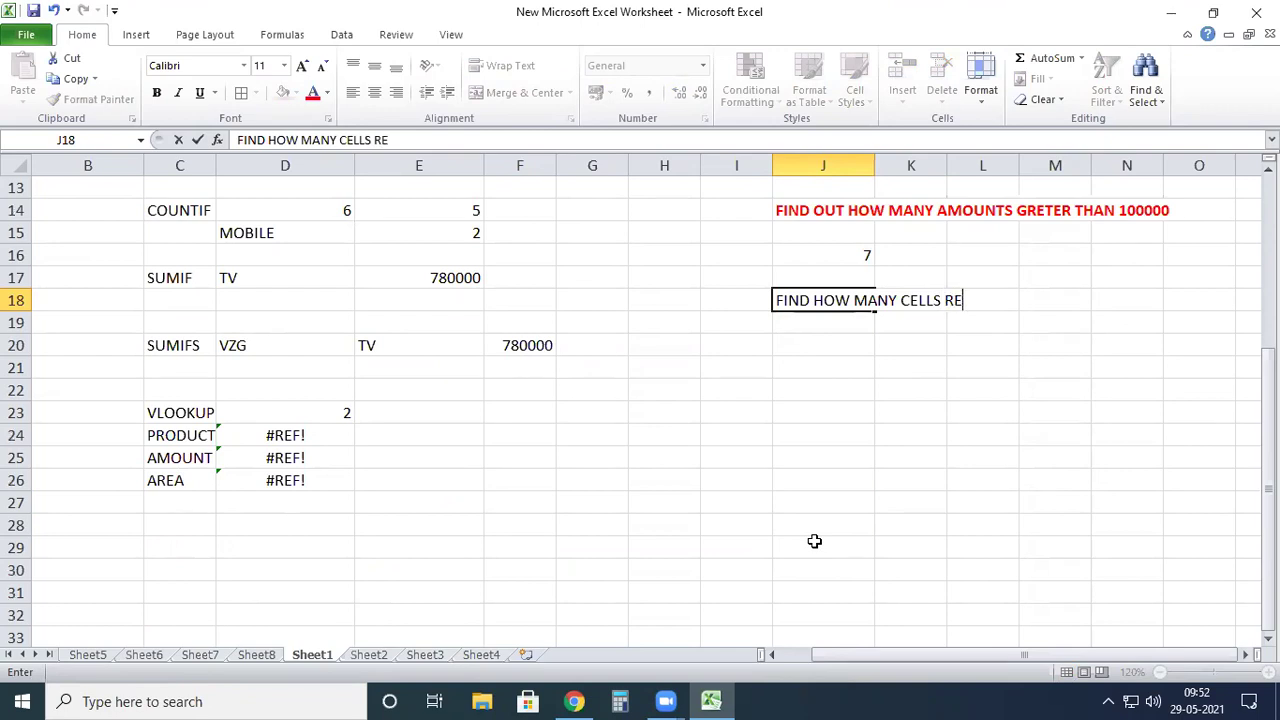
type("LATED TO THE MOBILE")
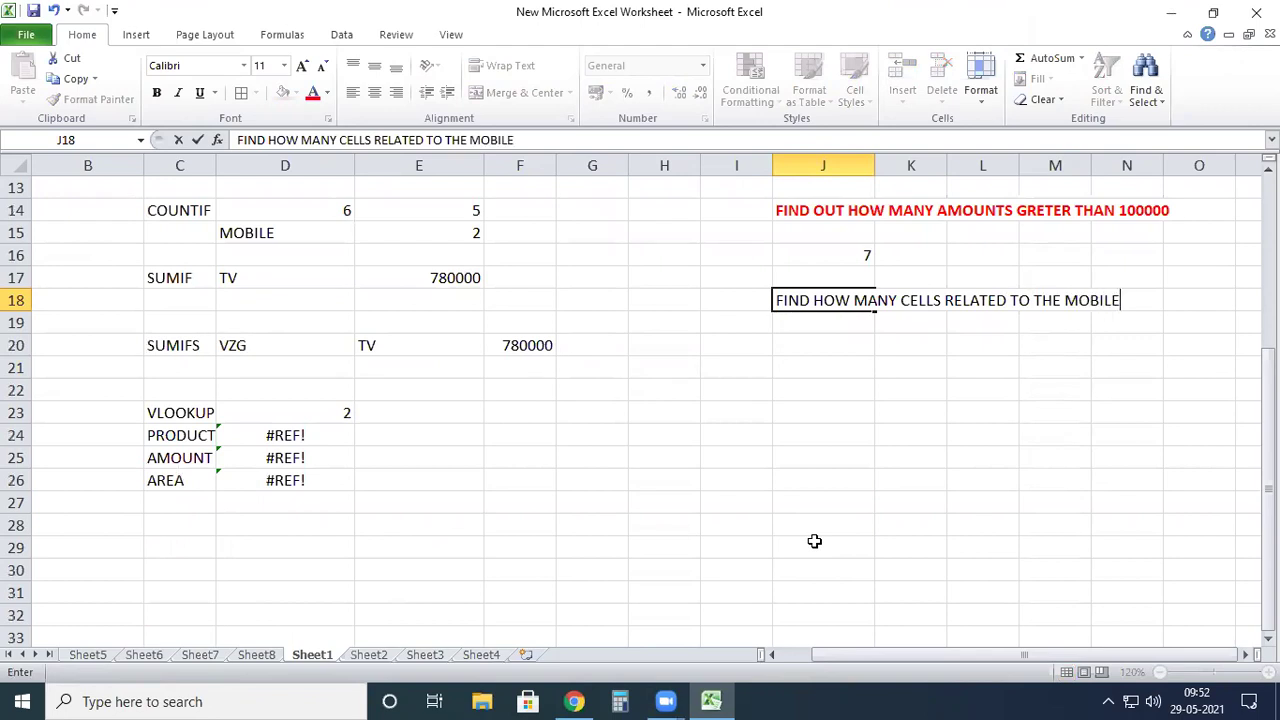
left_click(830, 326)
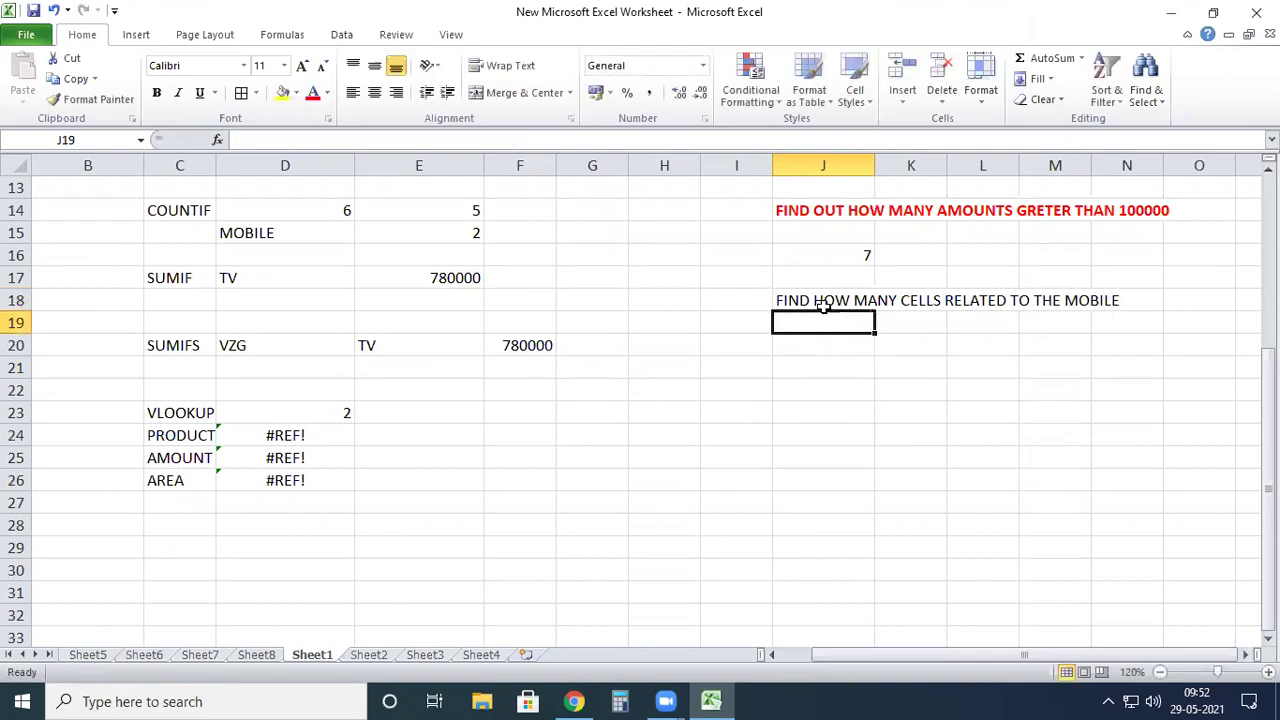
Step: Apply a red font colour to the question range J18:N18
left_click_drag(808, 294, 1134, 296)
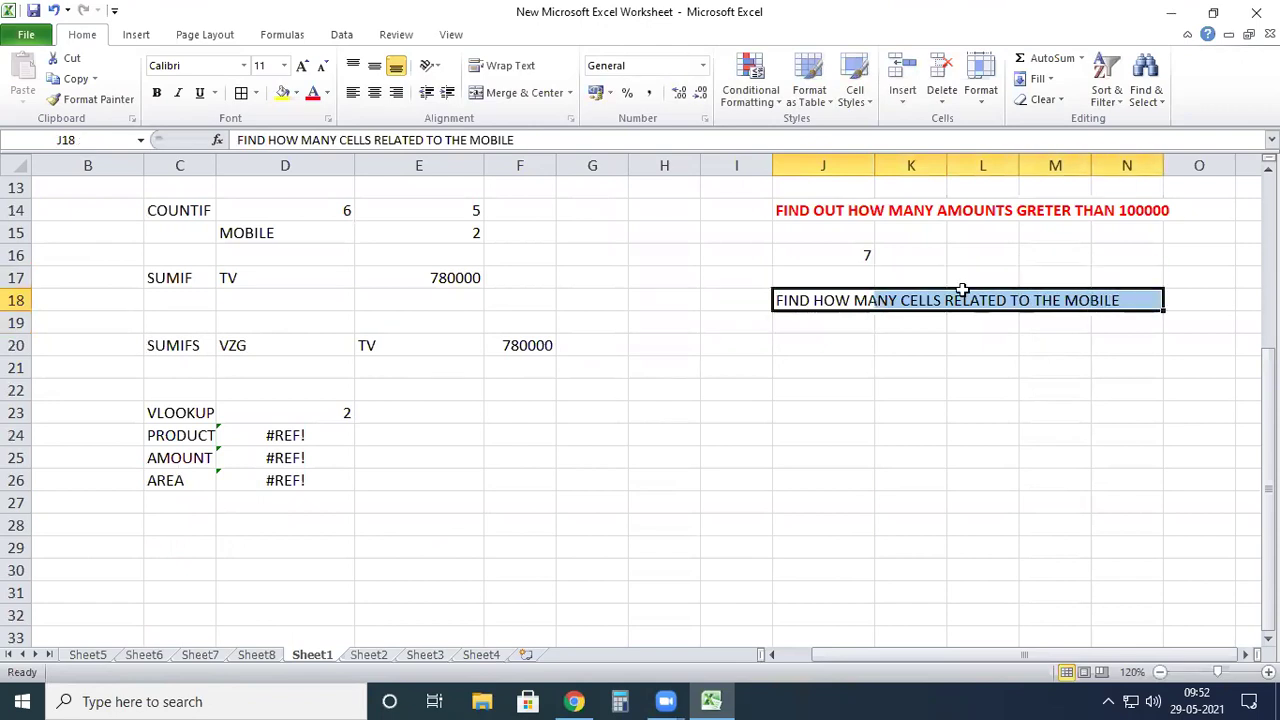
left_click(316, 100)
left_click(880, 395)
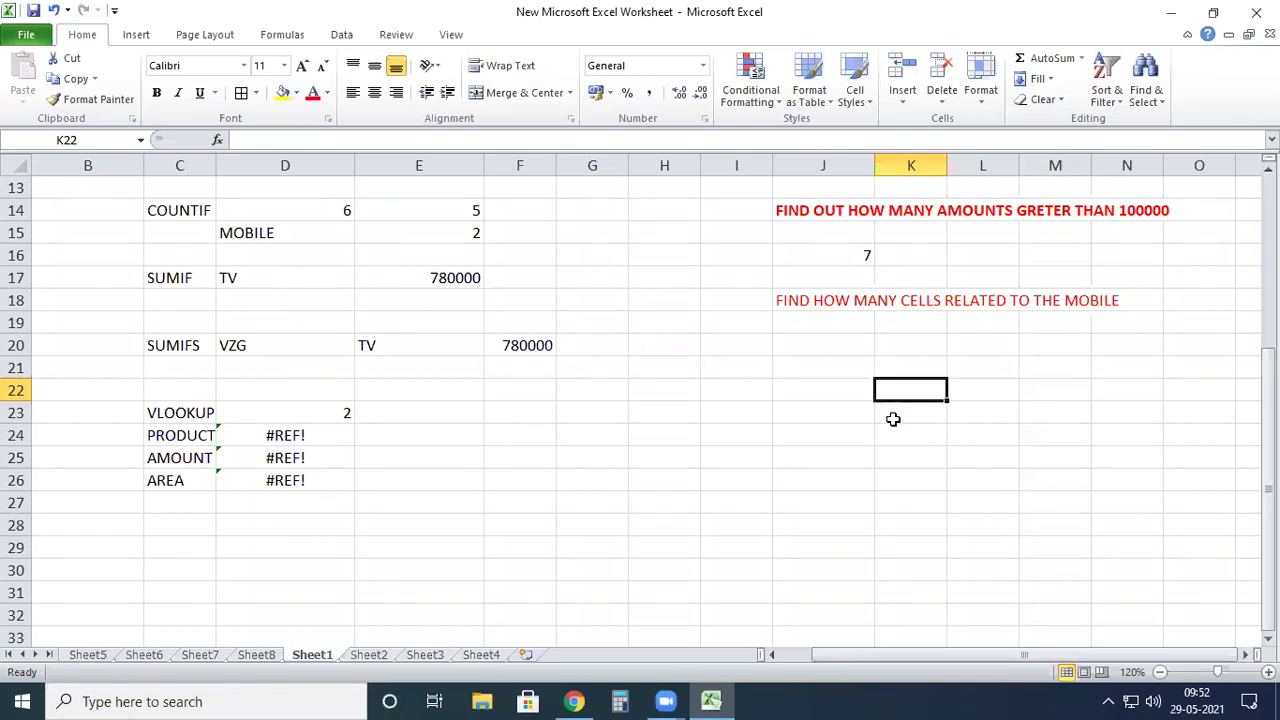
Step: Enter YES, YES, NO, NO and YES in cells H20 to H24
left_click(662, 344)
type("Y")
key("Return")
type("YES")
key("Return")
type("NO")
key("Return")
type("NO")
key("Return")
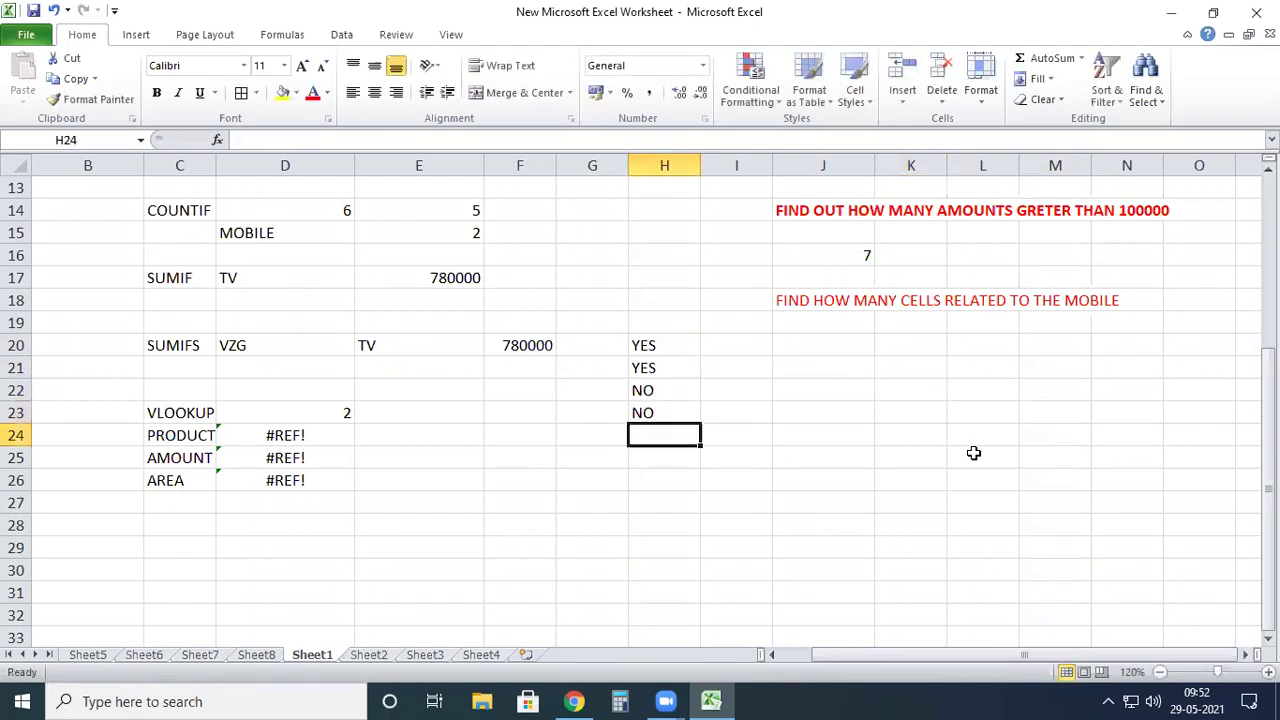
type("Y")
key("Return")
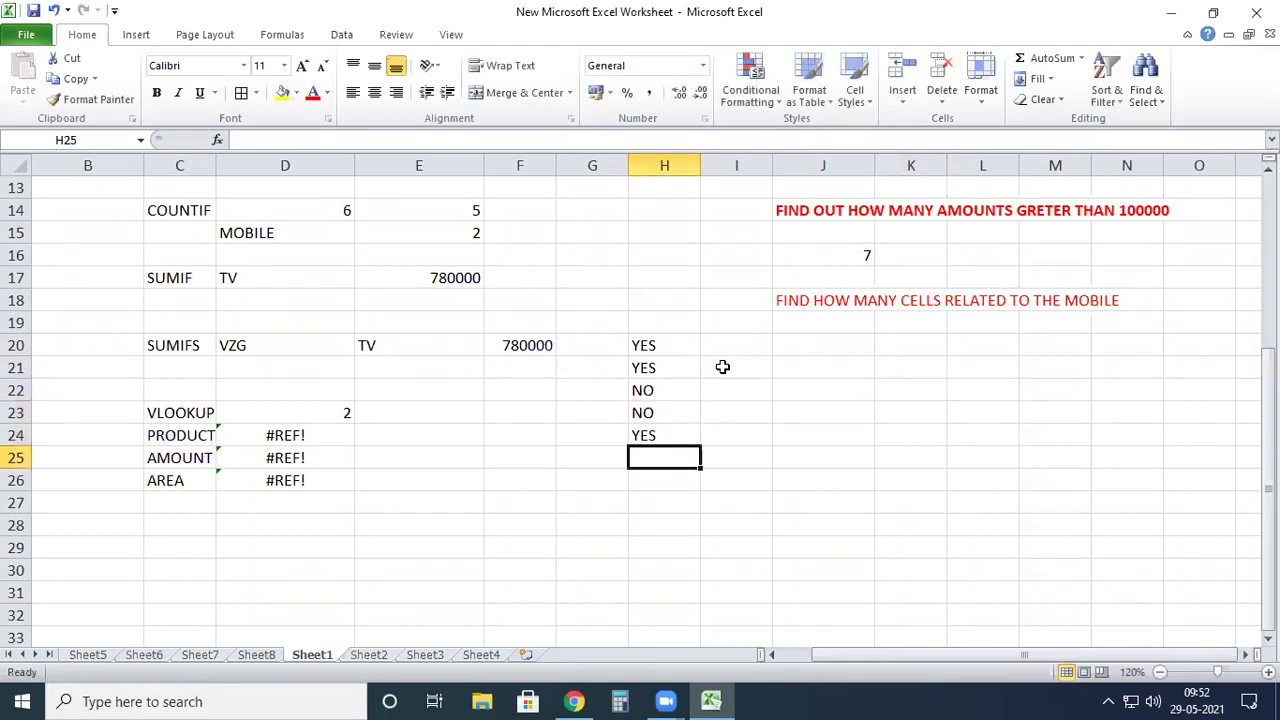
Step: Fill the YES/NO pattern of H20:H24 down column H to row 153
left_click(695, 350)
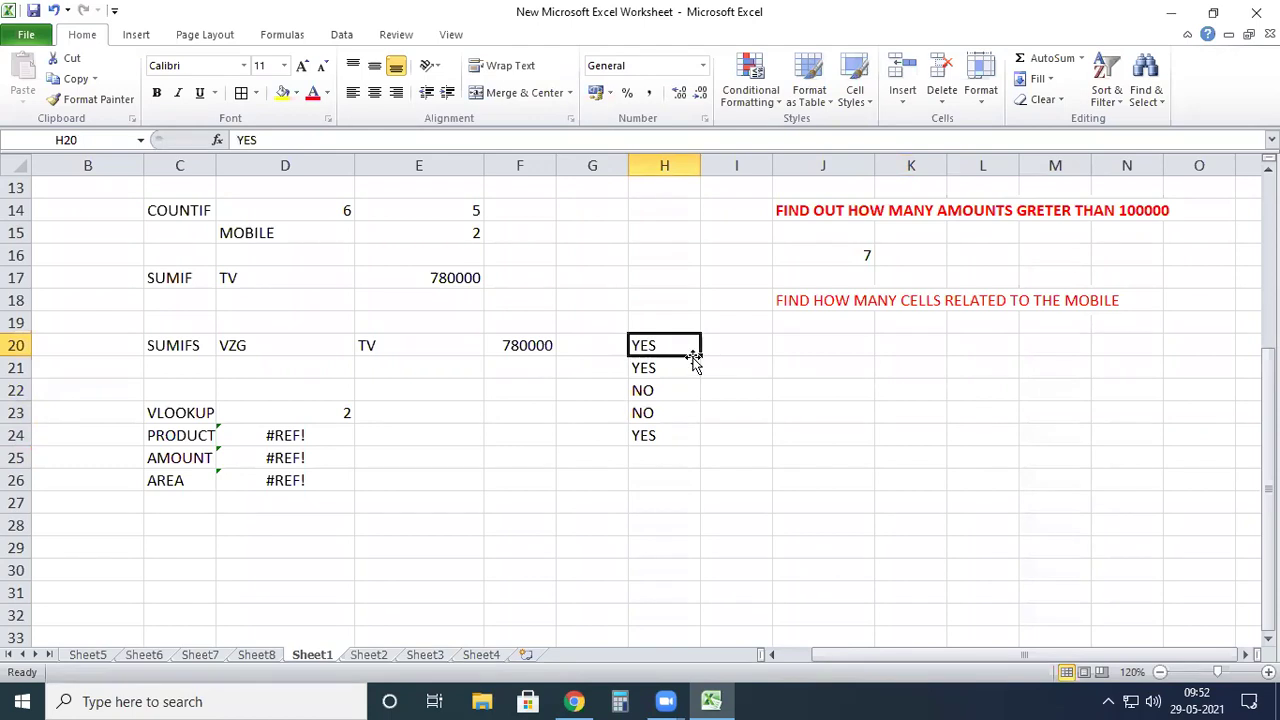
left_click_drag(660, 343, 666, 623)
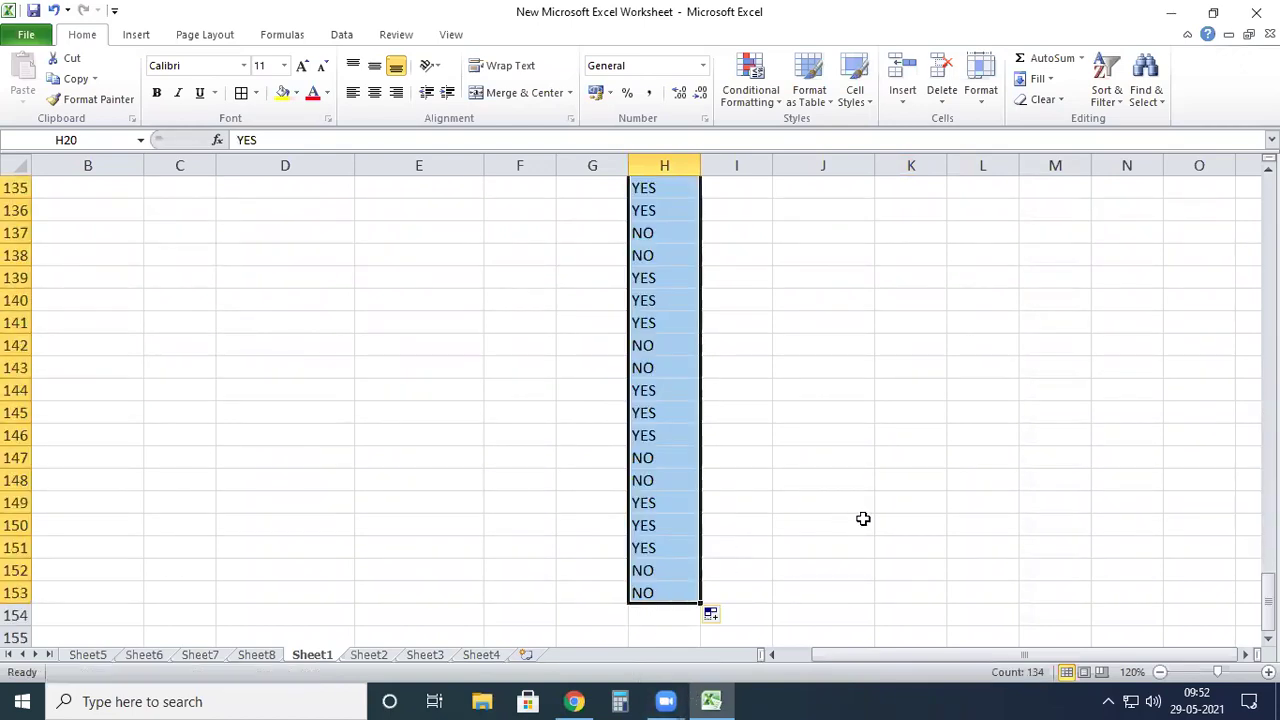
scroll(863, 518, "up", 20)
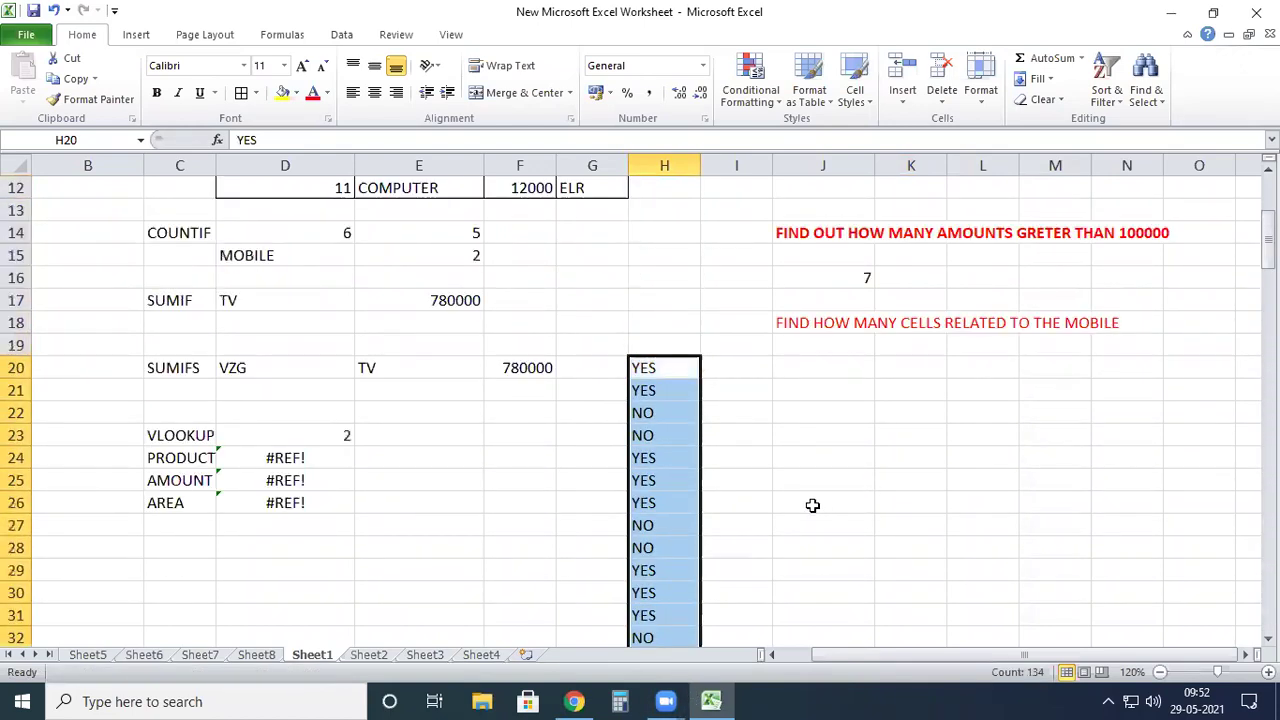
scroll(812, 505, "down", 20)
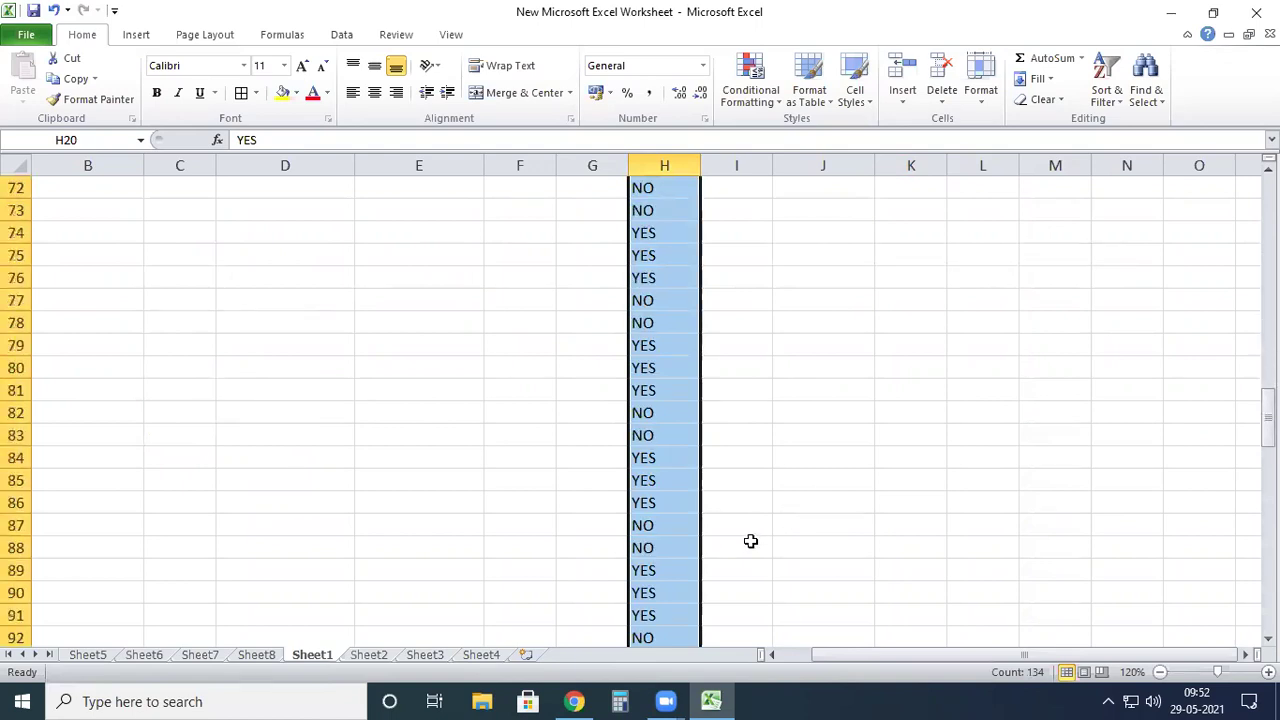
scroll(718, 545, "down", 12)
scroll(911, 486, "up", 8)
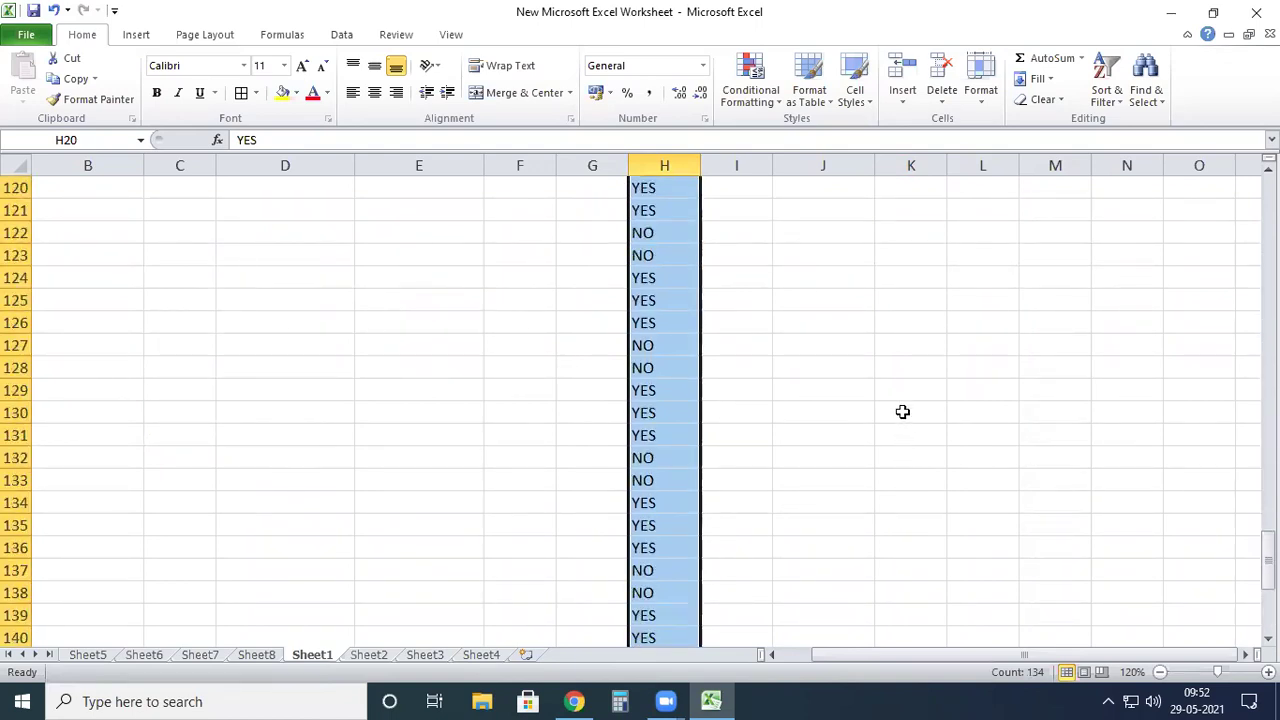
Step: Enter the headings YES in J115 and NO in K115, and the row label COUNT in I116
left_click(859, 277)
type("YES")
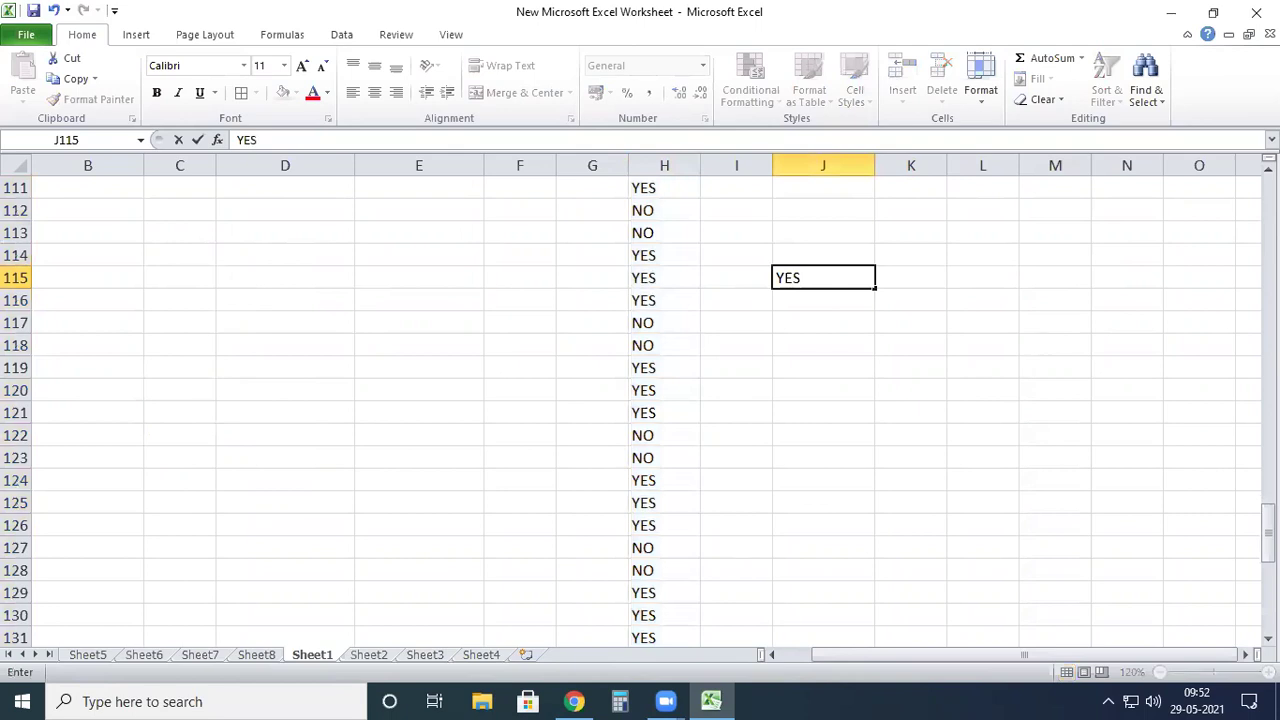
left_click(940, 277)
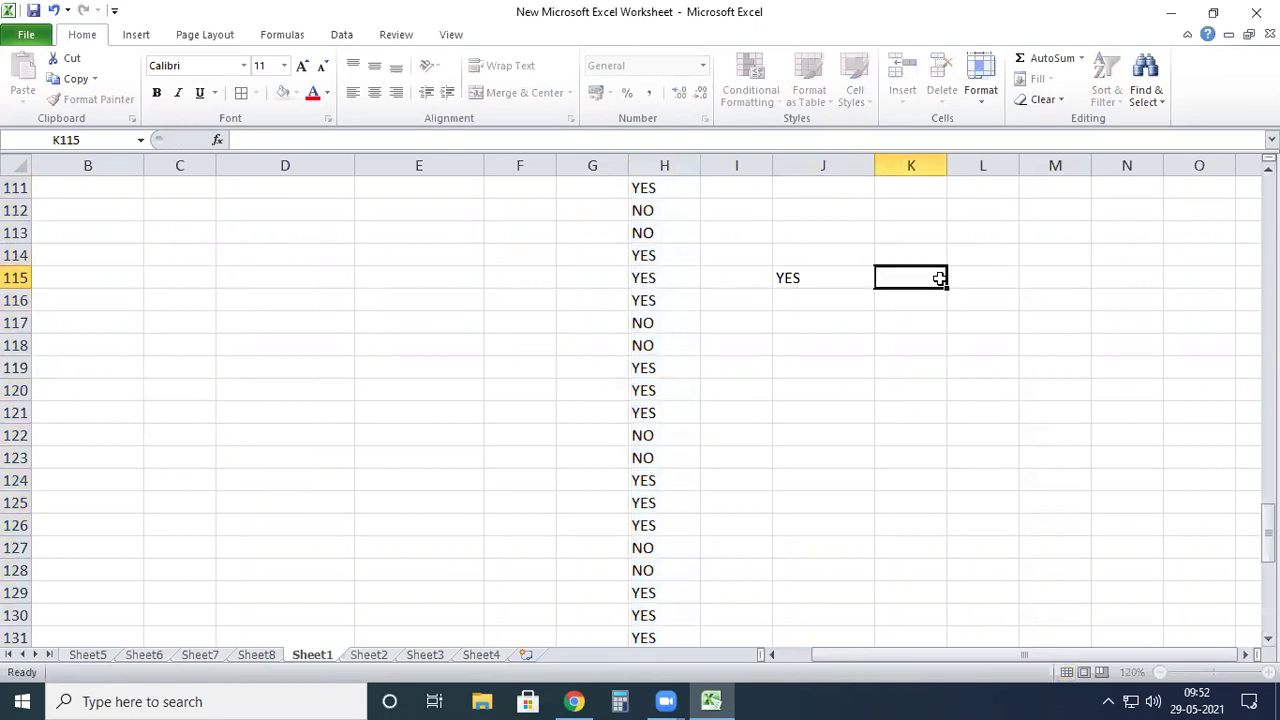
type("NO")
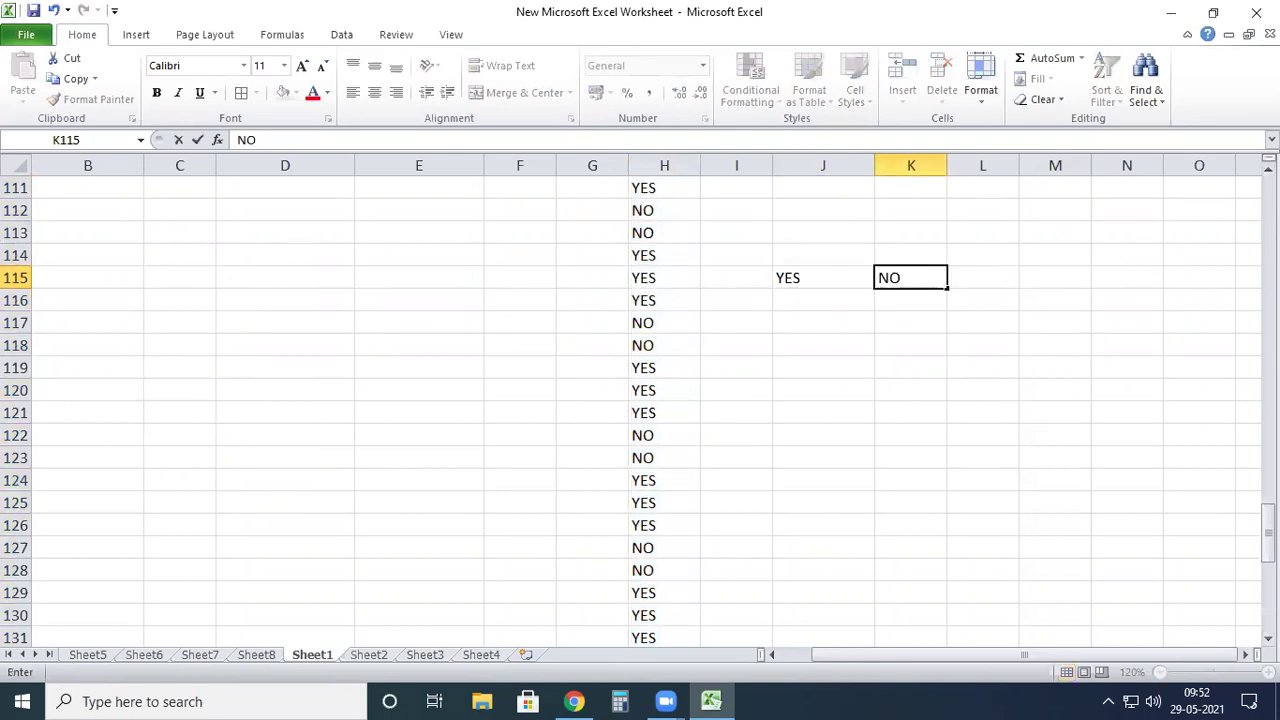
left_click(743, 309)
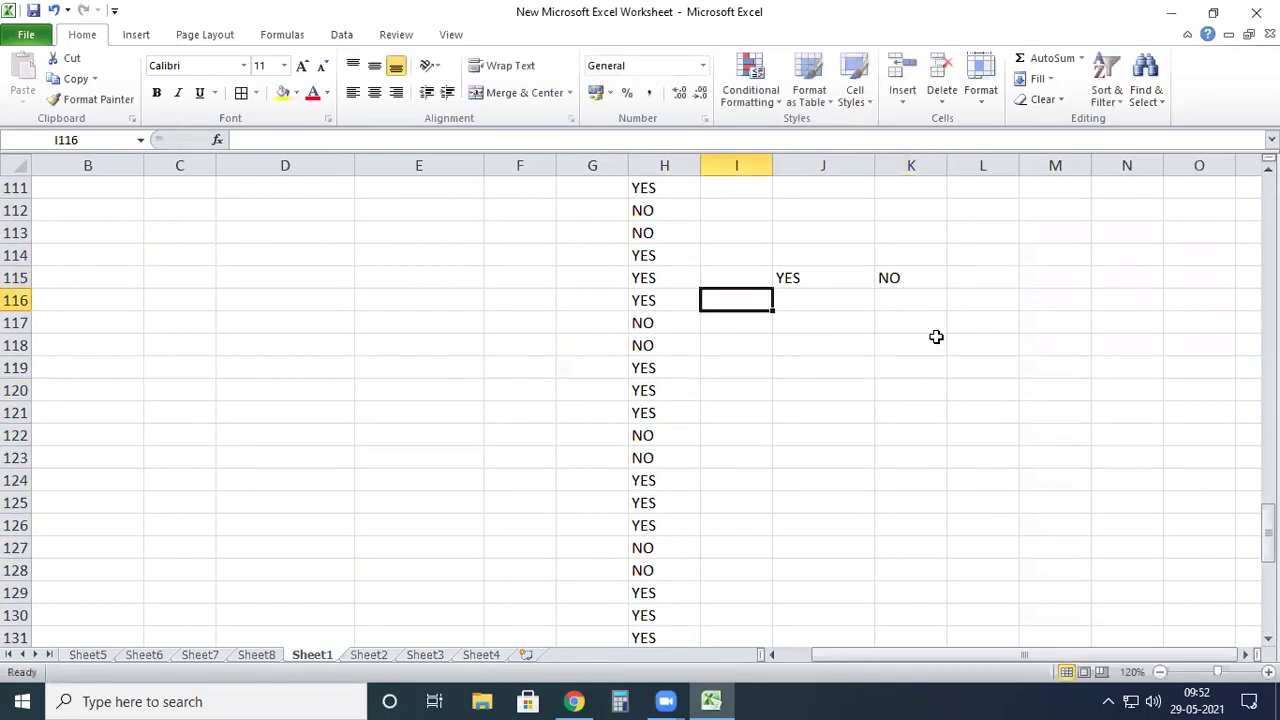
type("COUNT")
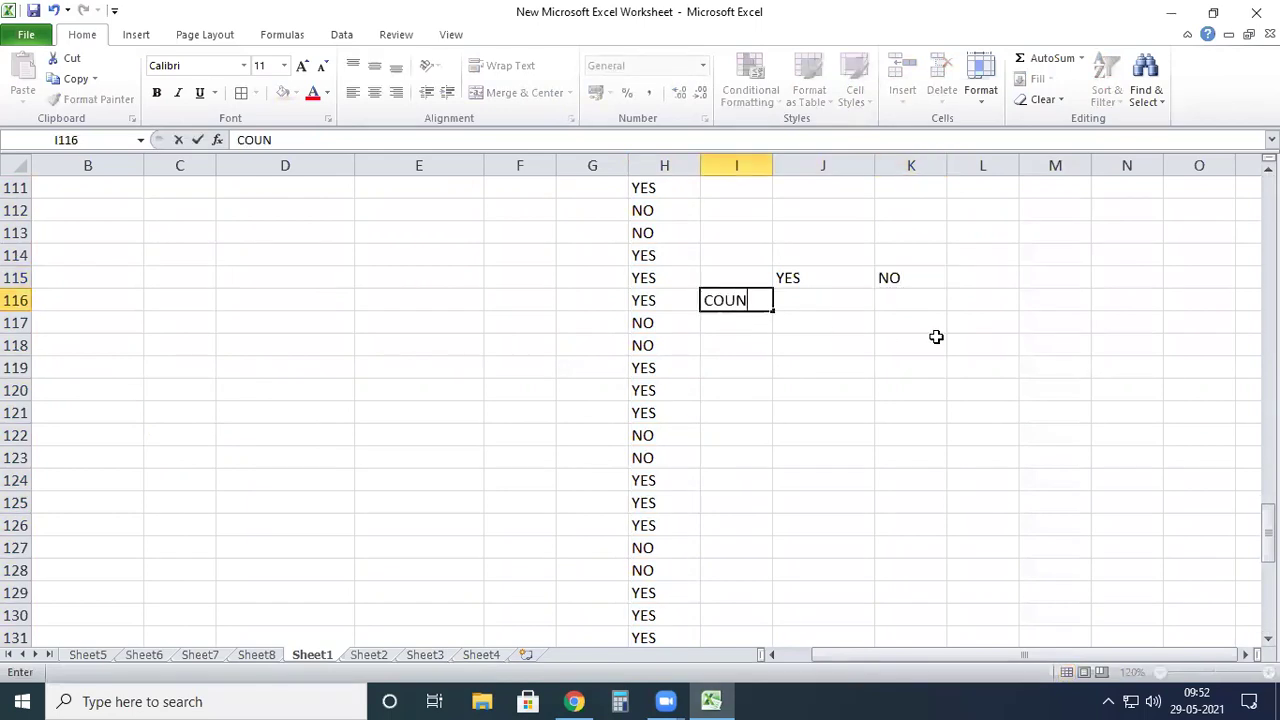
key("Tab")
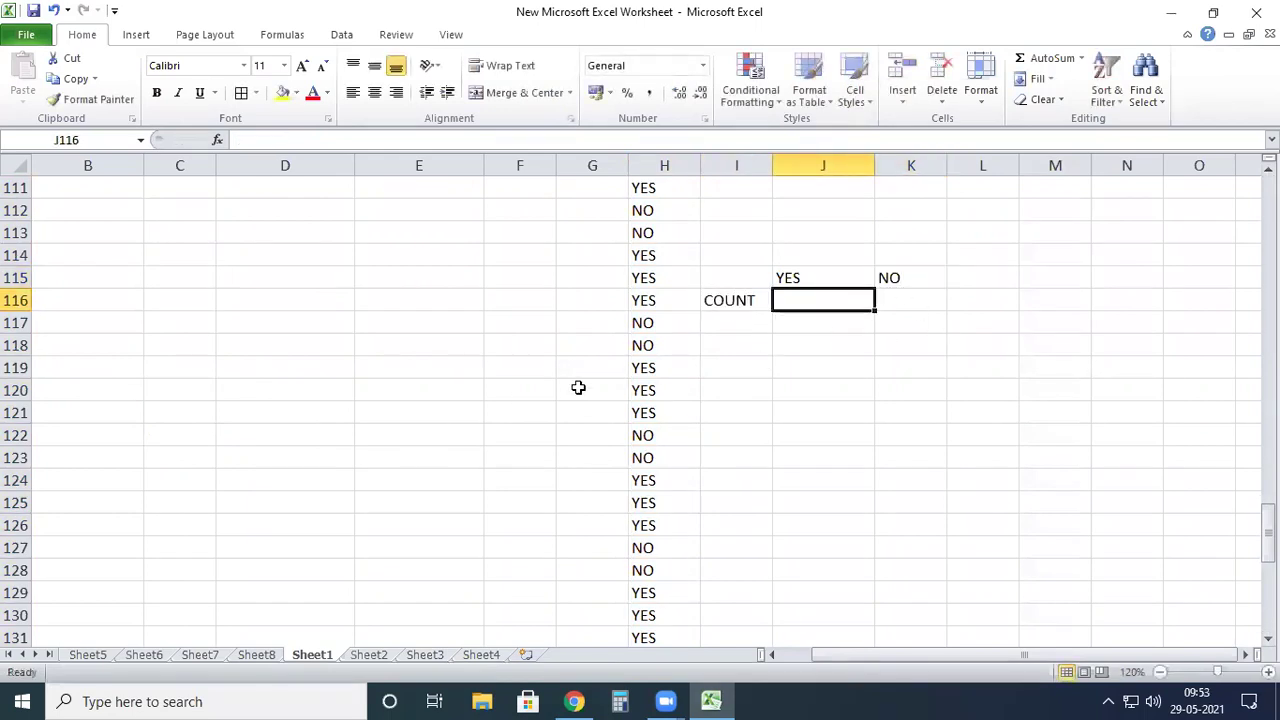
Step: Look through the YES and NO entries listed in column H
scroll(660, 360, "up", 20)
scroll(665, 280, "up", 7)
scroll(645, 330, "down", 8)
scroll(645, 330, "up", 7)
scroll(649, 330, "down", 6)
scroll(650, 331, "up", 3)
scroll(660, 320, "down", 20)
scroll(885, 436, "down", 7)
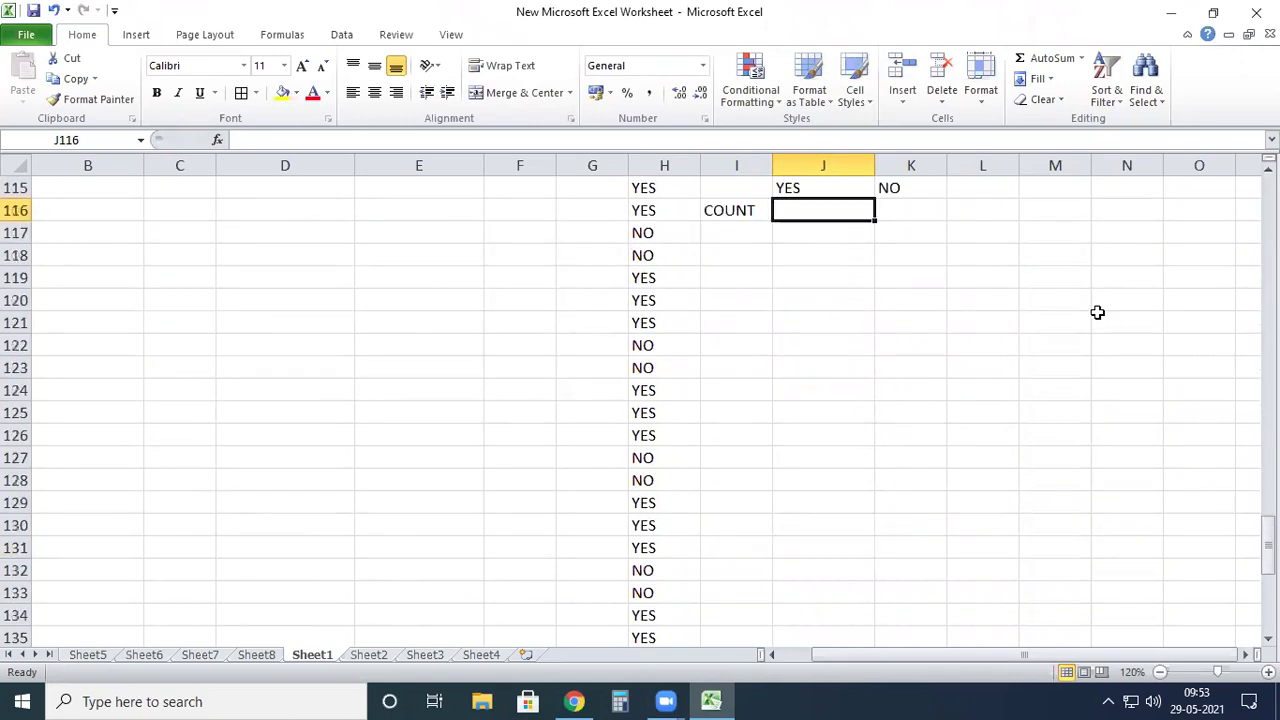
Step: Start a COUNTIF formula in J116 over the range H20:H153
type("=COUN")
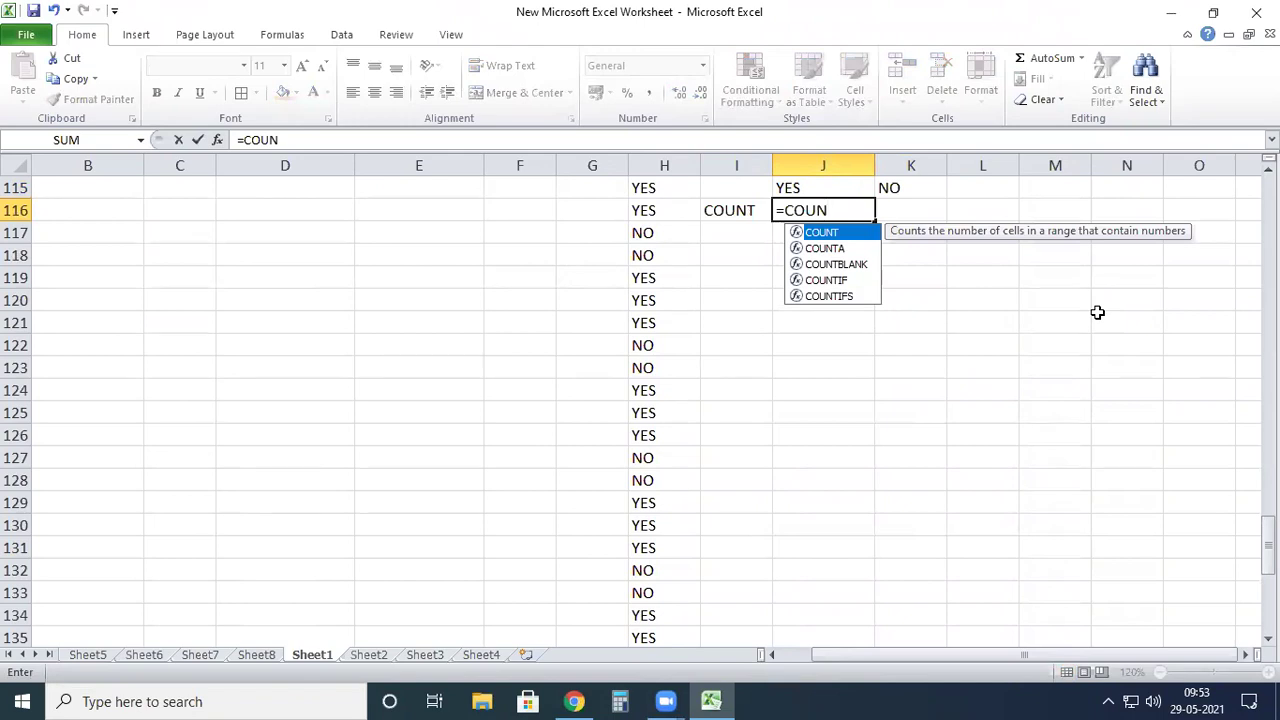
type("TIF")
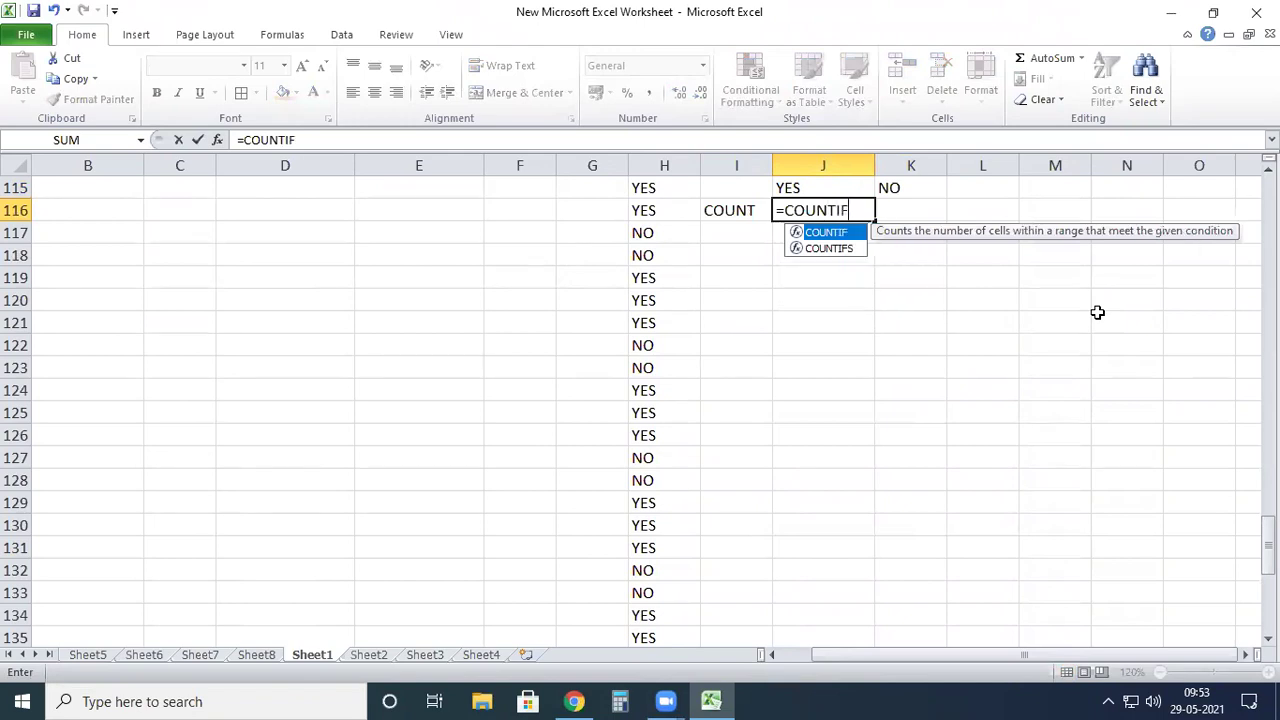
type("(")
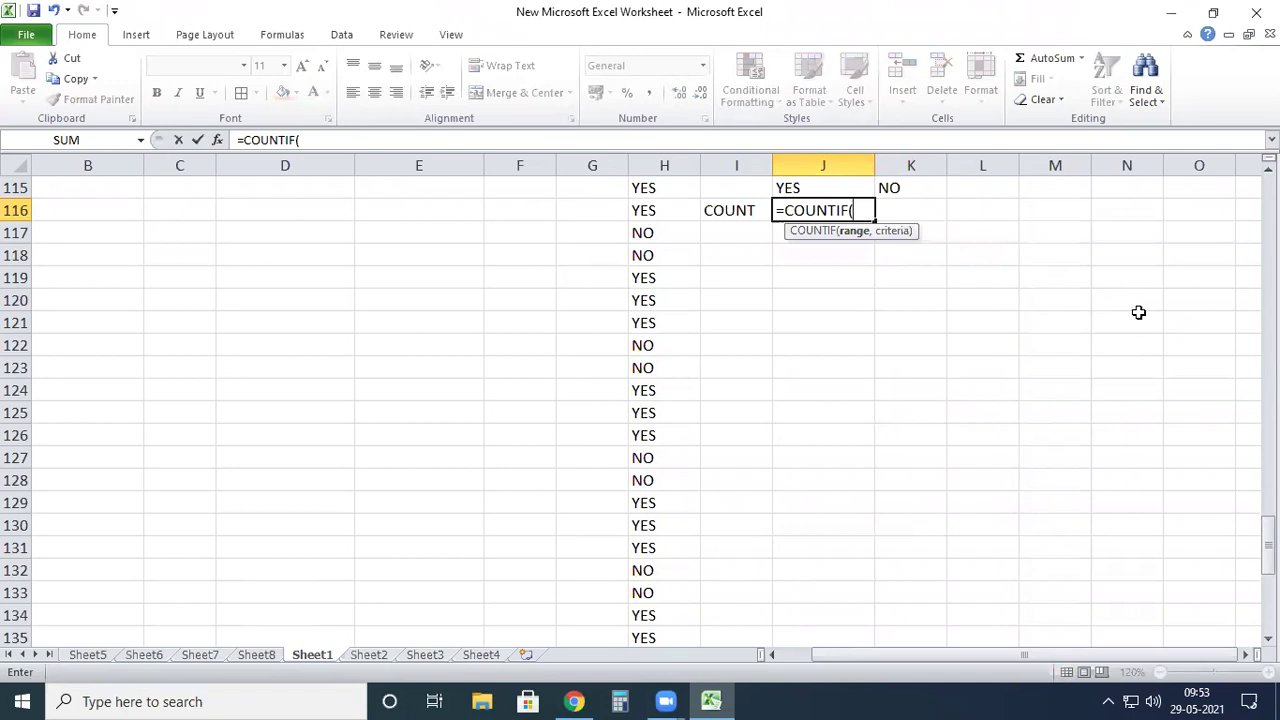
scroll(696, 365, "up", 7)
scroll(698, 345, "up", 20)
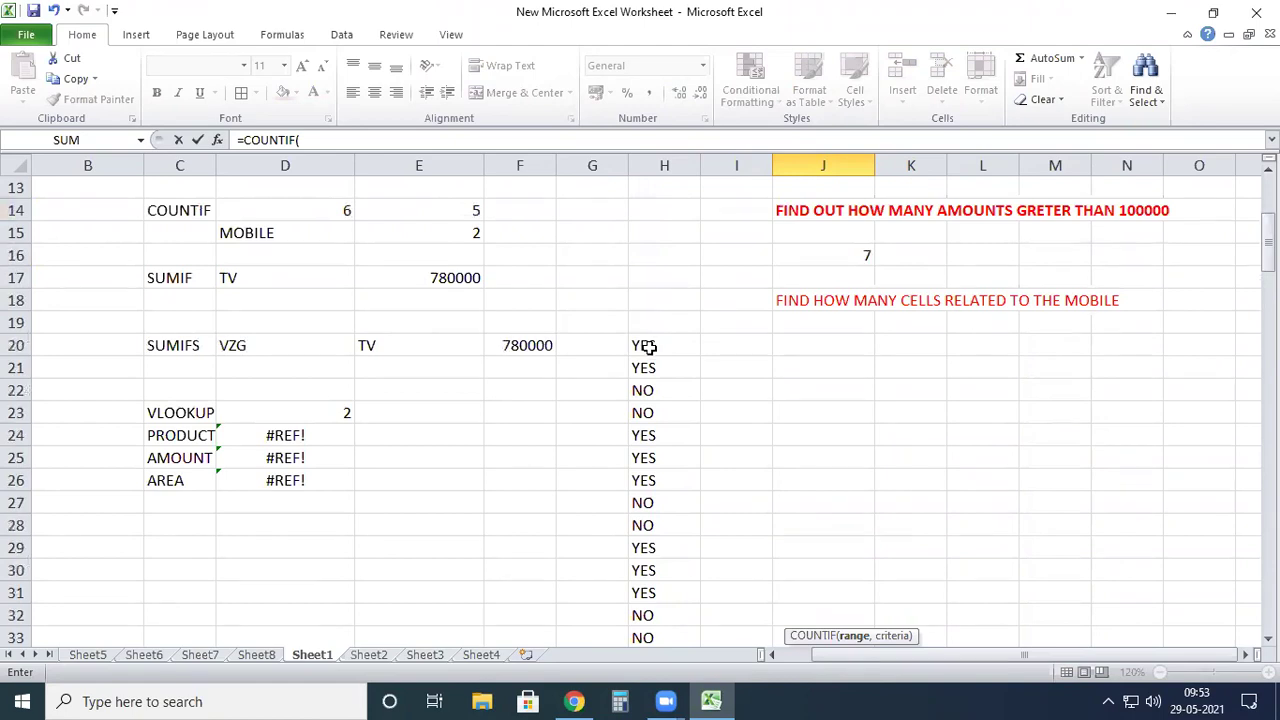
left_click(649, 344)
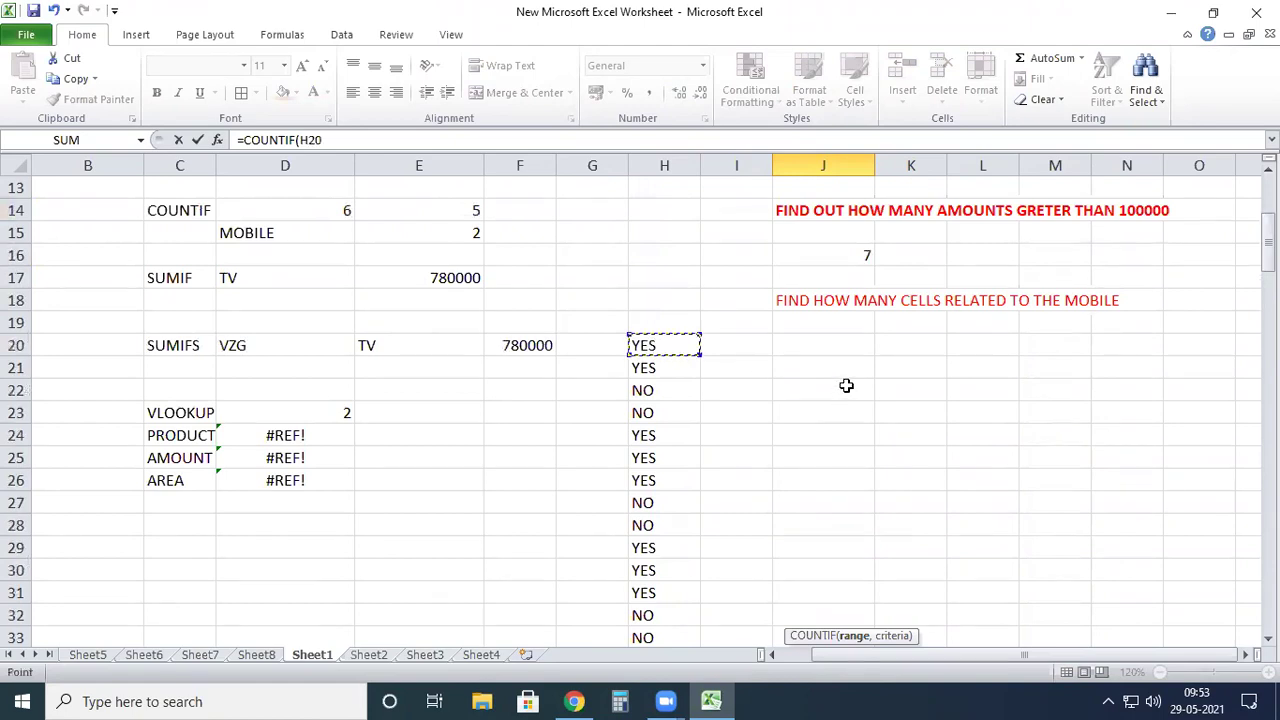
type(":")
key("BackSpace")
key("BackSpace")
key("BackSpace")
scroll(652, 478, "down", 20)
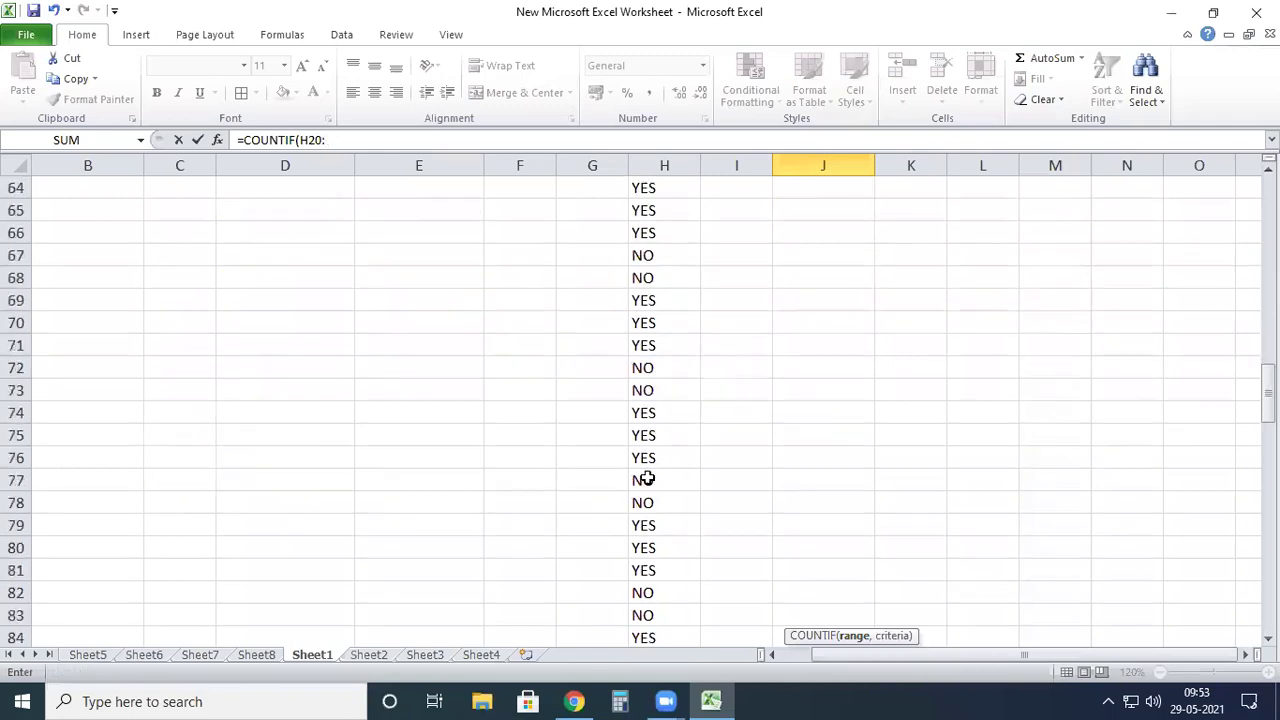
scroll(652, 478, "down", 12)
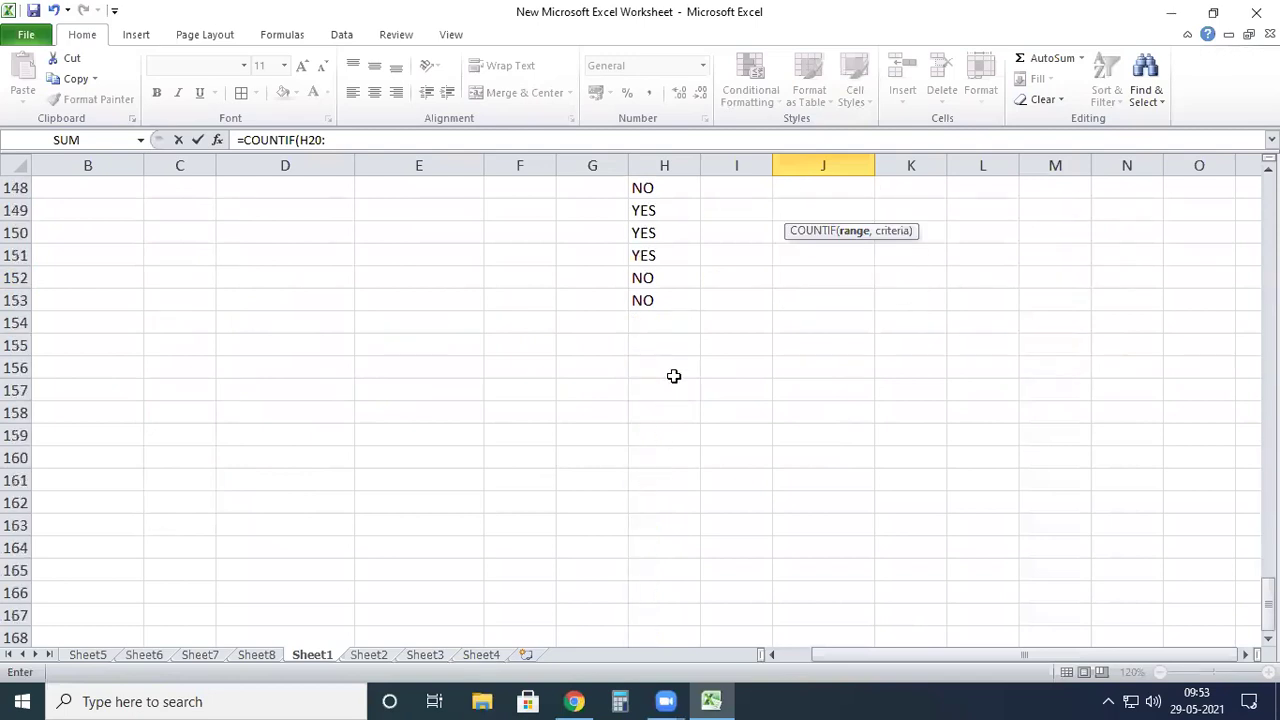
left_click(662, 300)
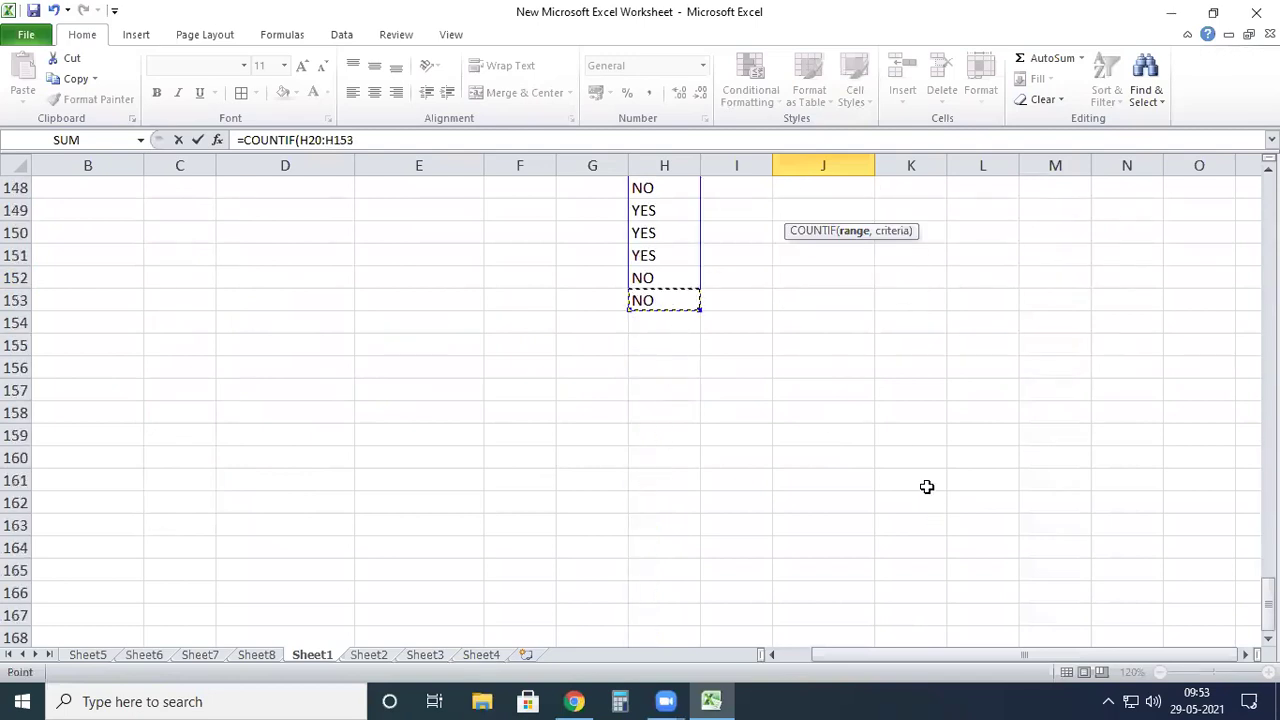
Step: Complete the J116 formula with the criterion "YES", giving =COUNTIF(H20:H153,"YES")
type(",")
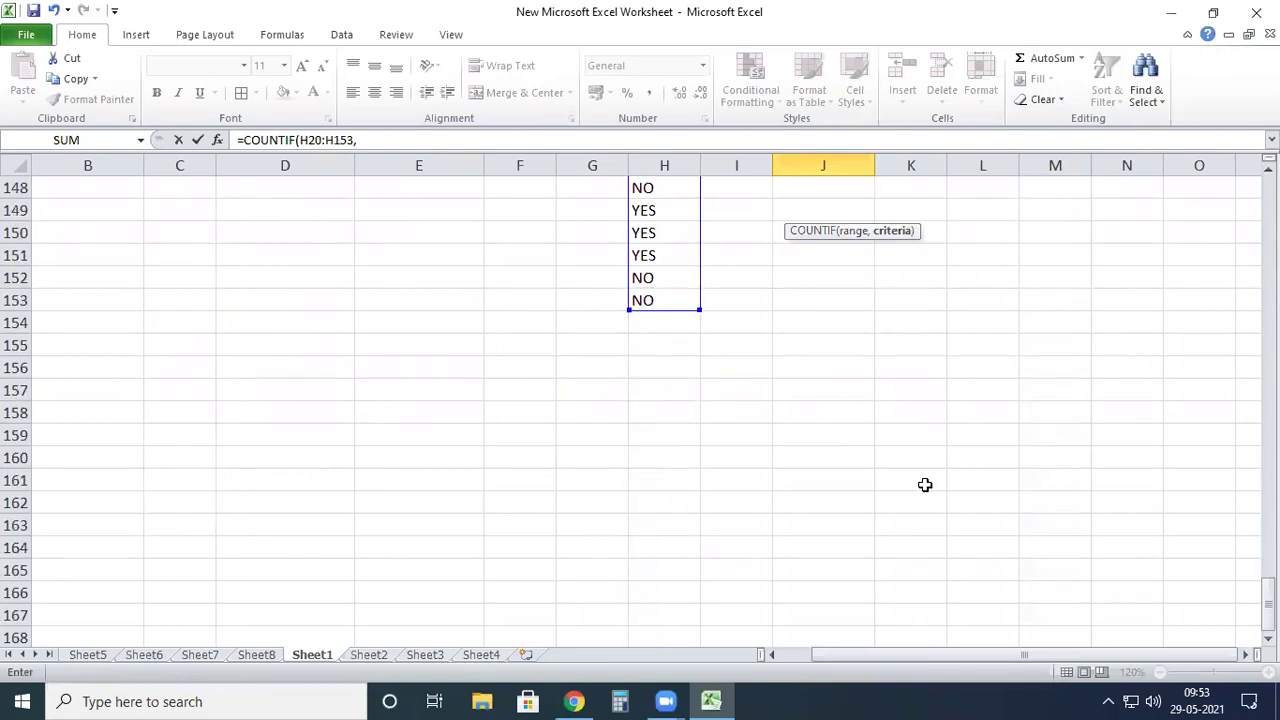
scroll(985, 415, "up", 16)
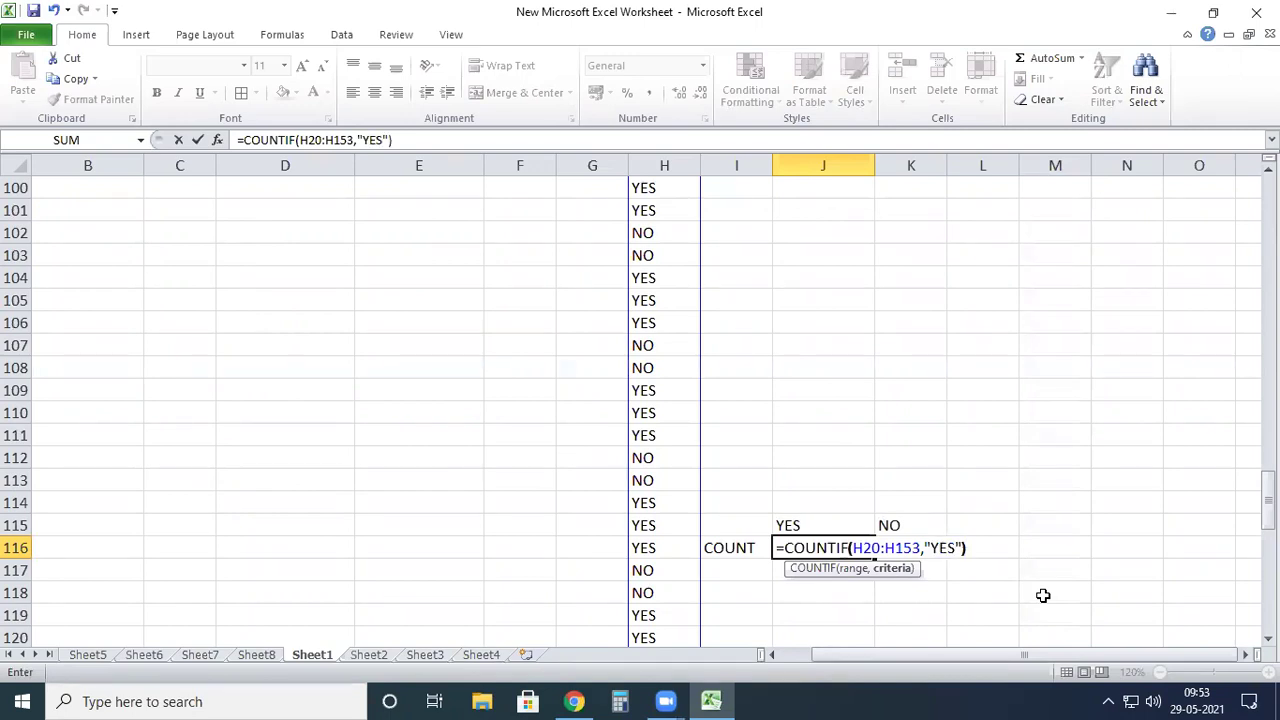
left_click(823, 434)
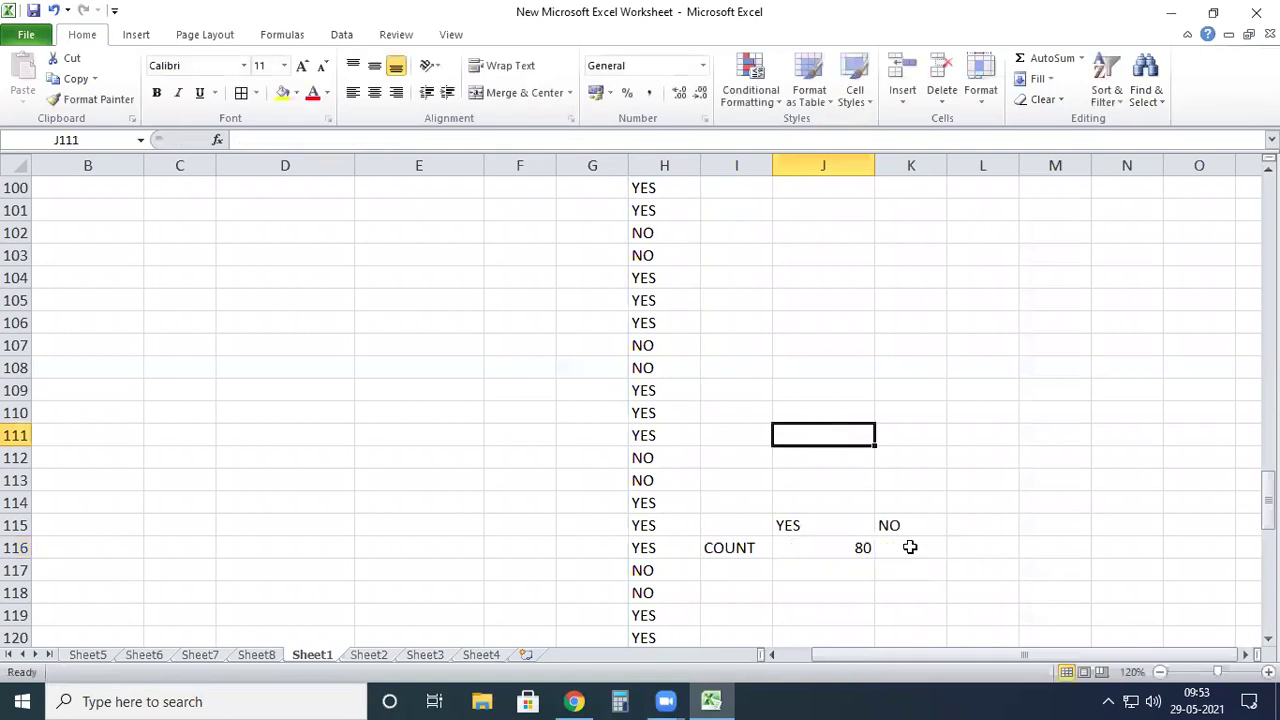
left_click(845, 551)
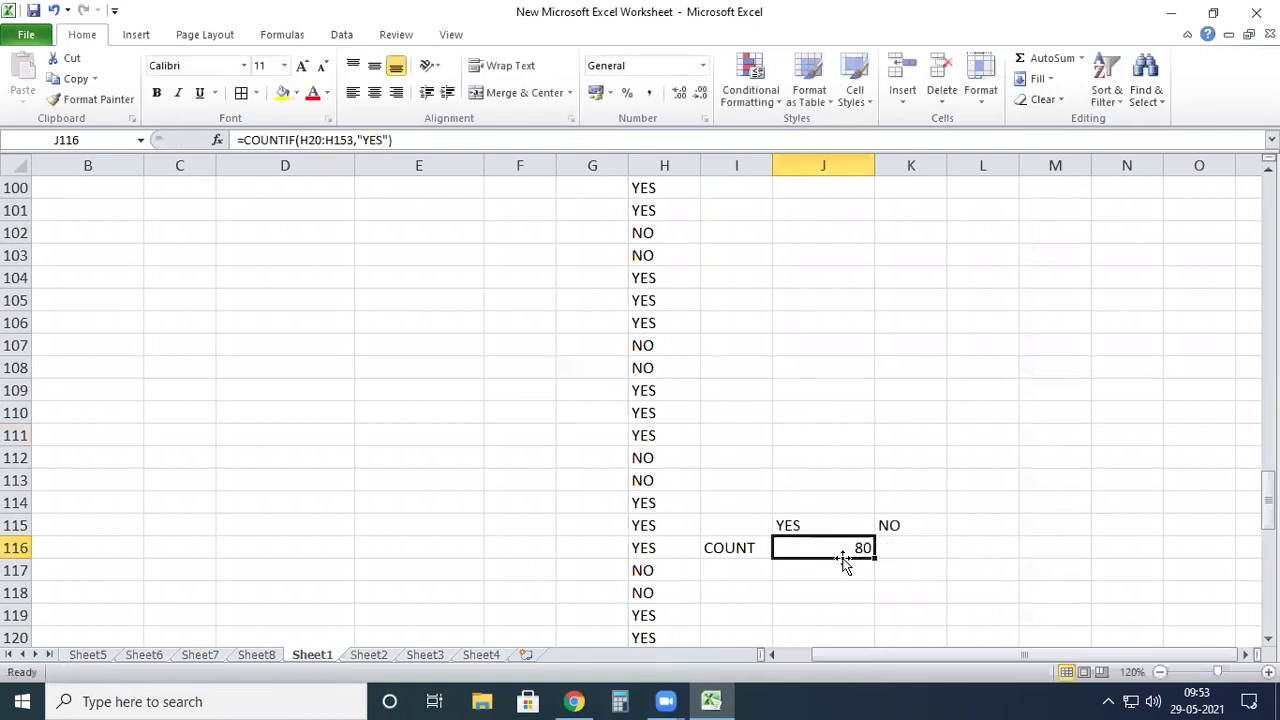
Step: Start a COUNTIF formula in K116 under the NO heading
left_click(910, 550)
type("=")
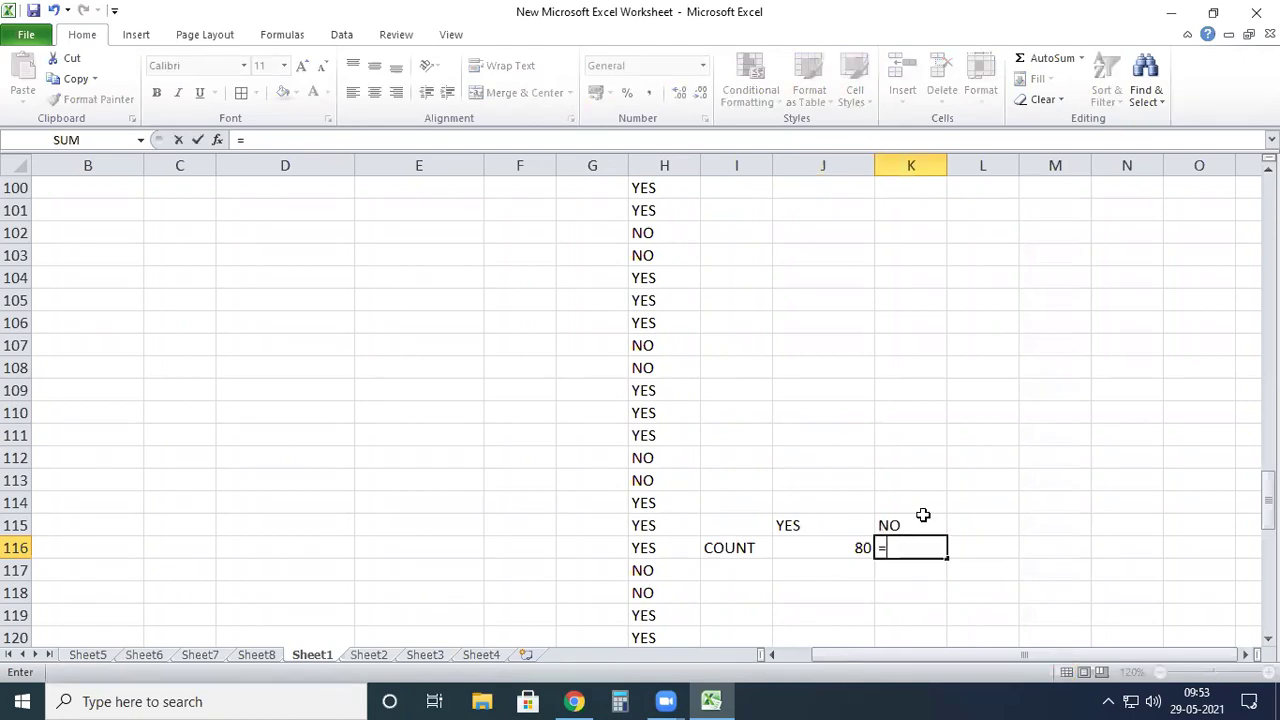
type("COUN")
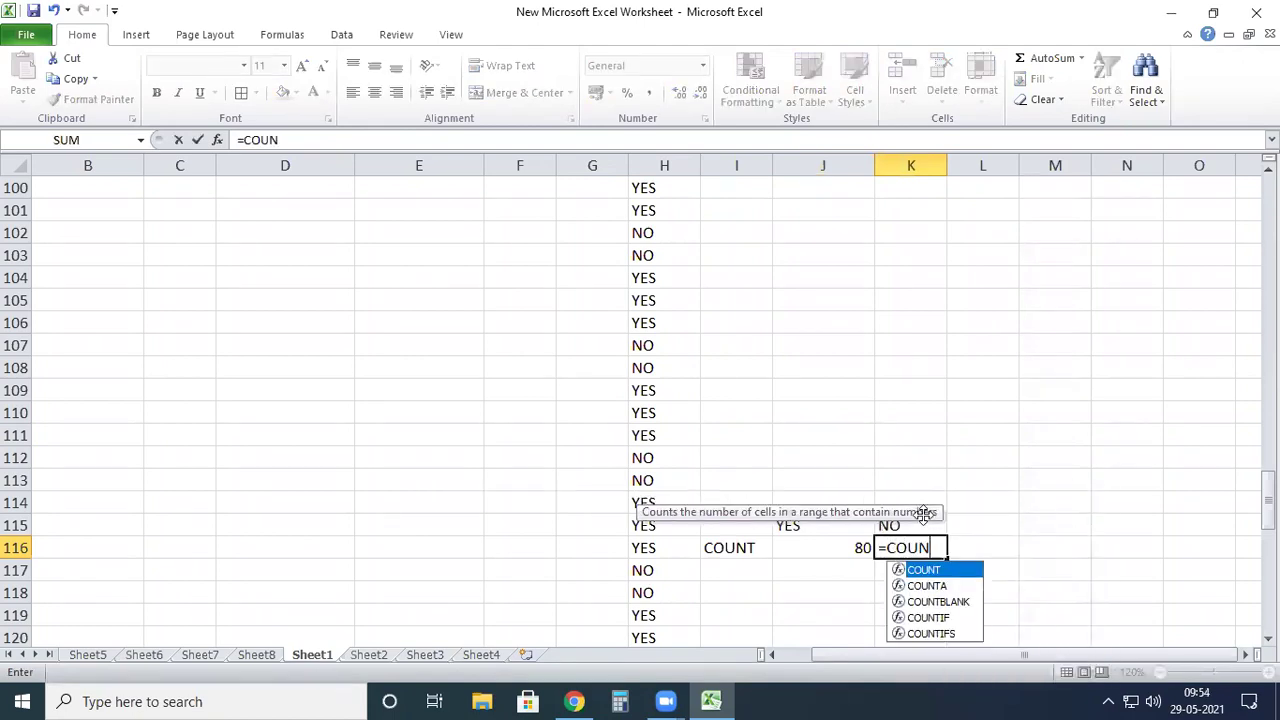
type("TIF")
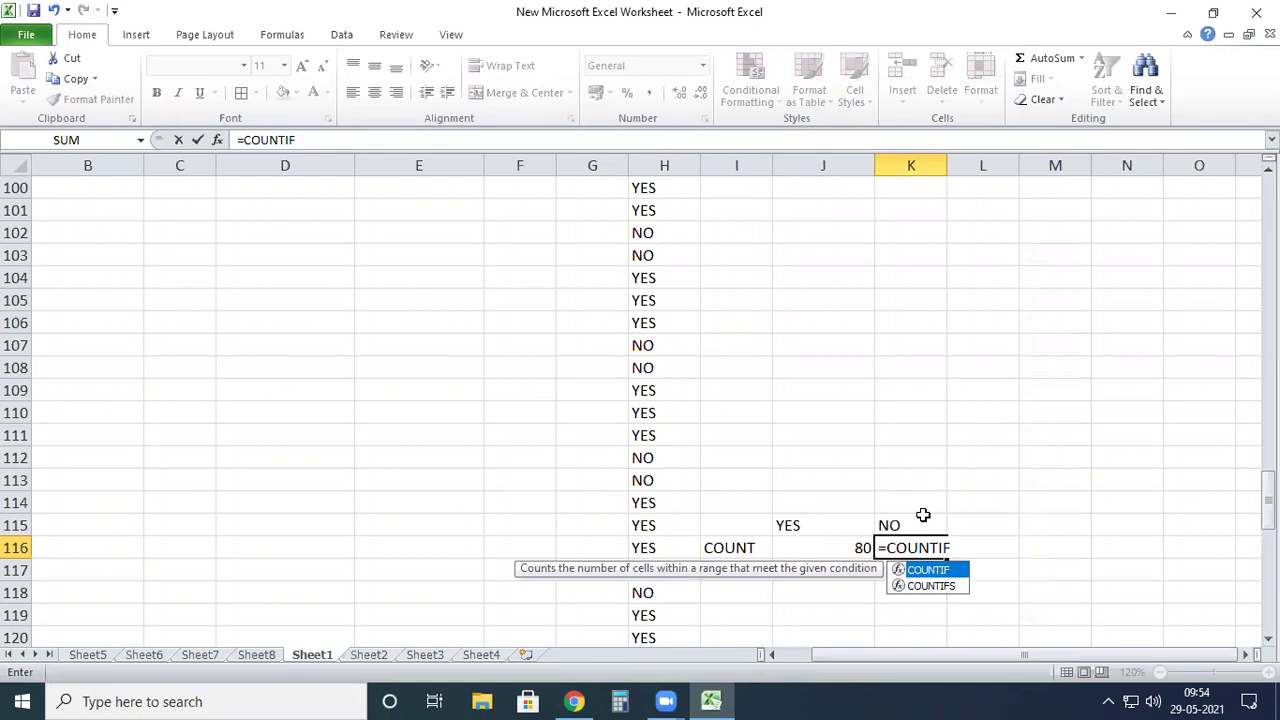
type("(")
scroll(745, 276, "up", 20)
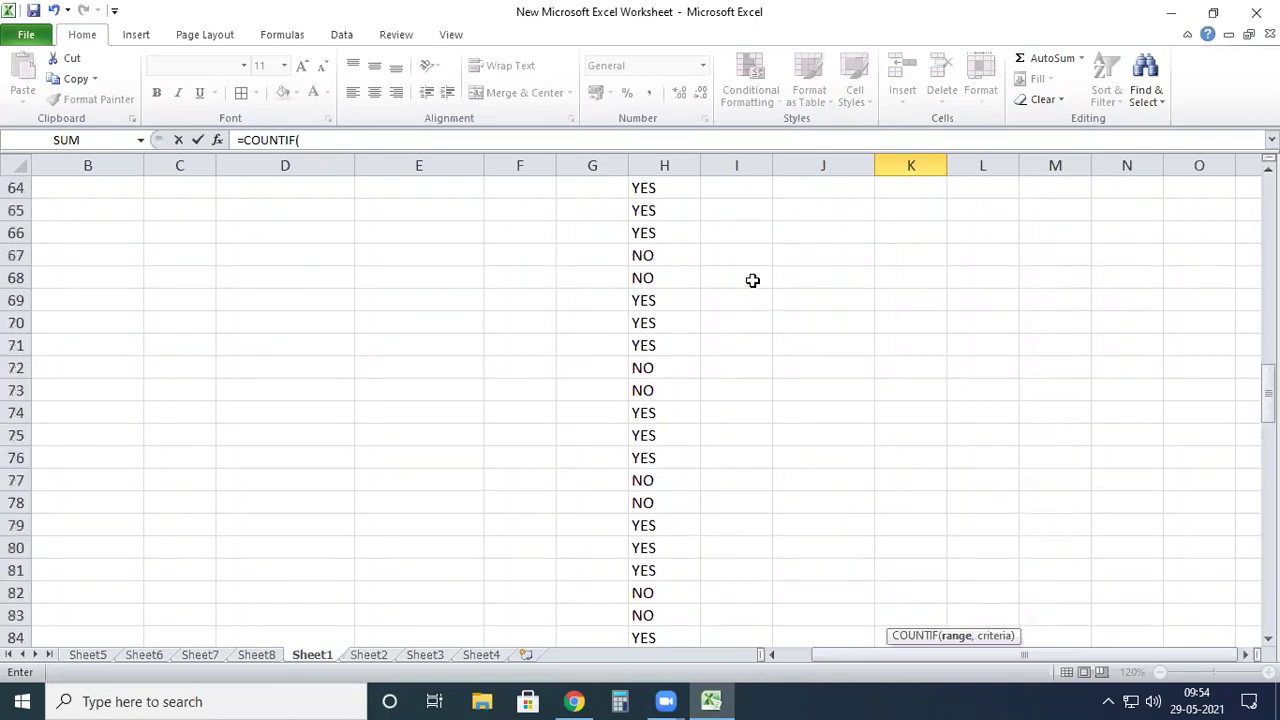
left_click(645, 480)
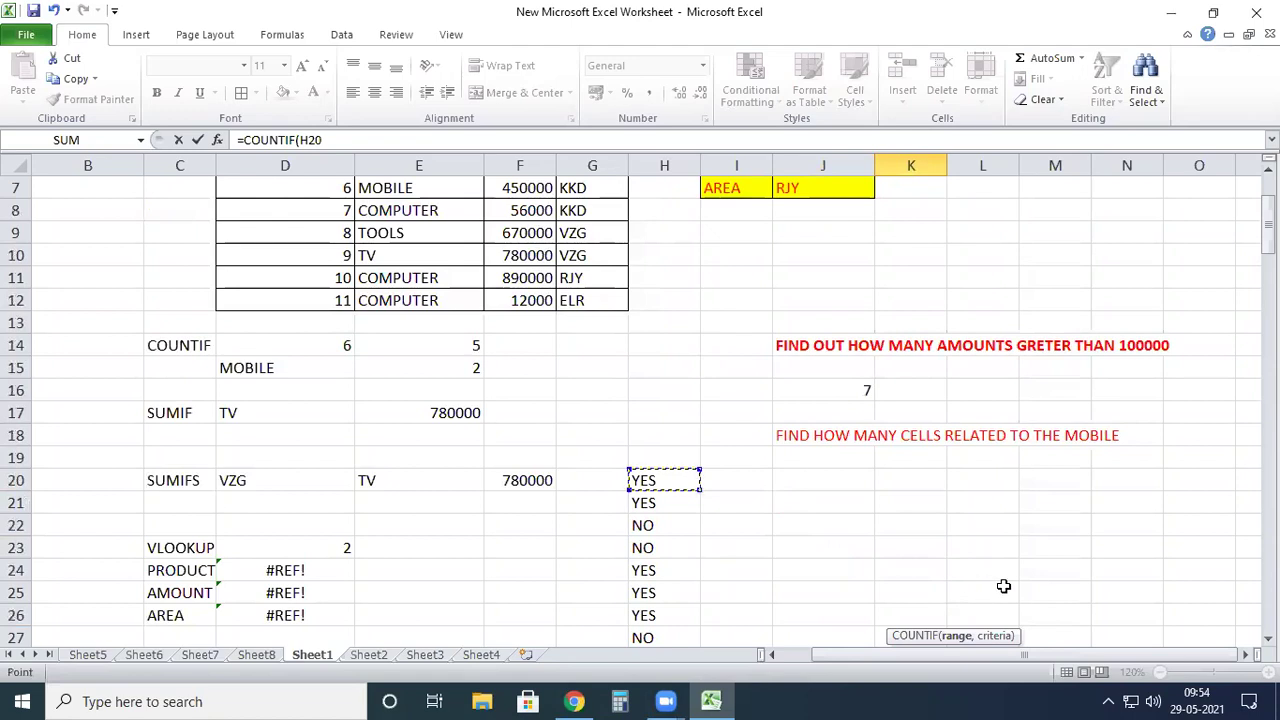
left_click(340, 139)
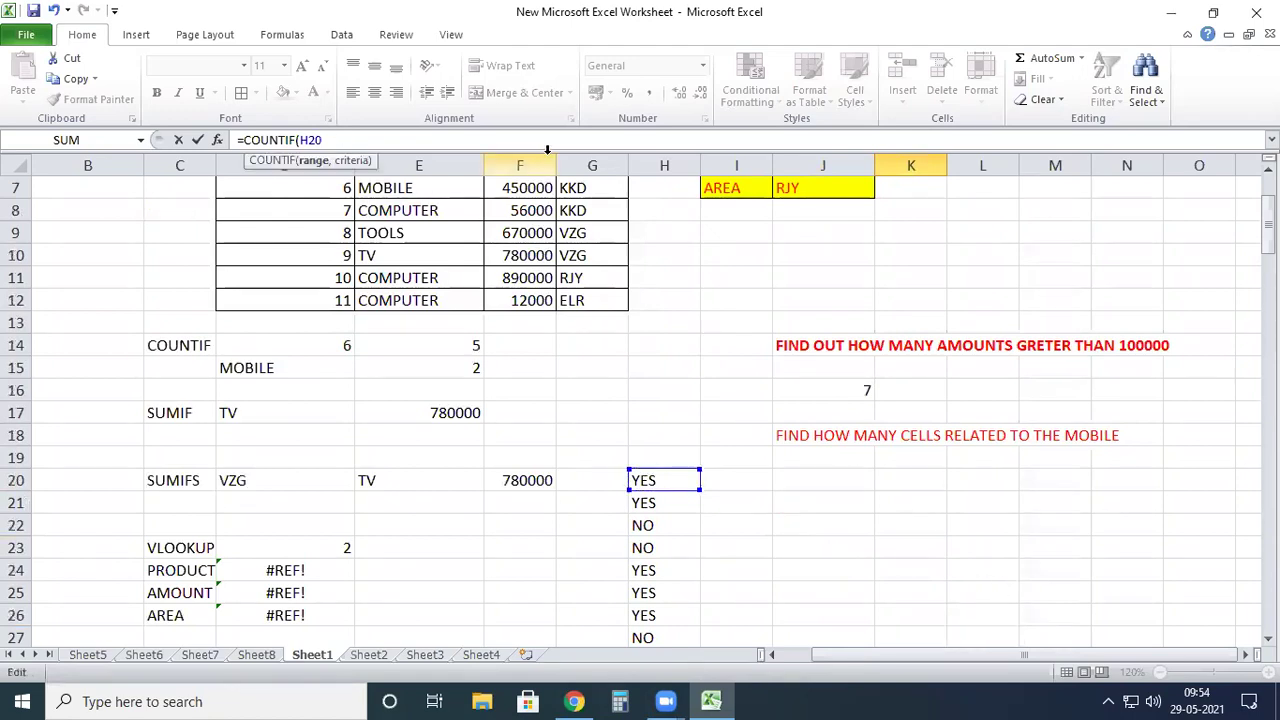
type(":")
left_click(708, 566)
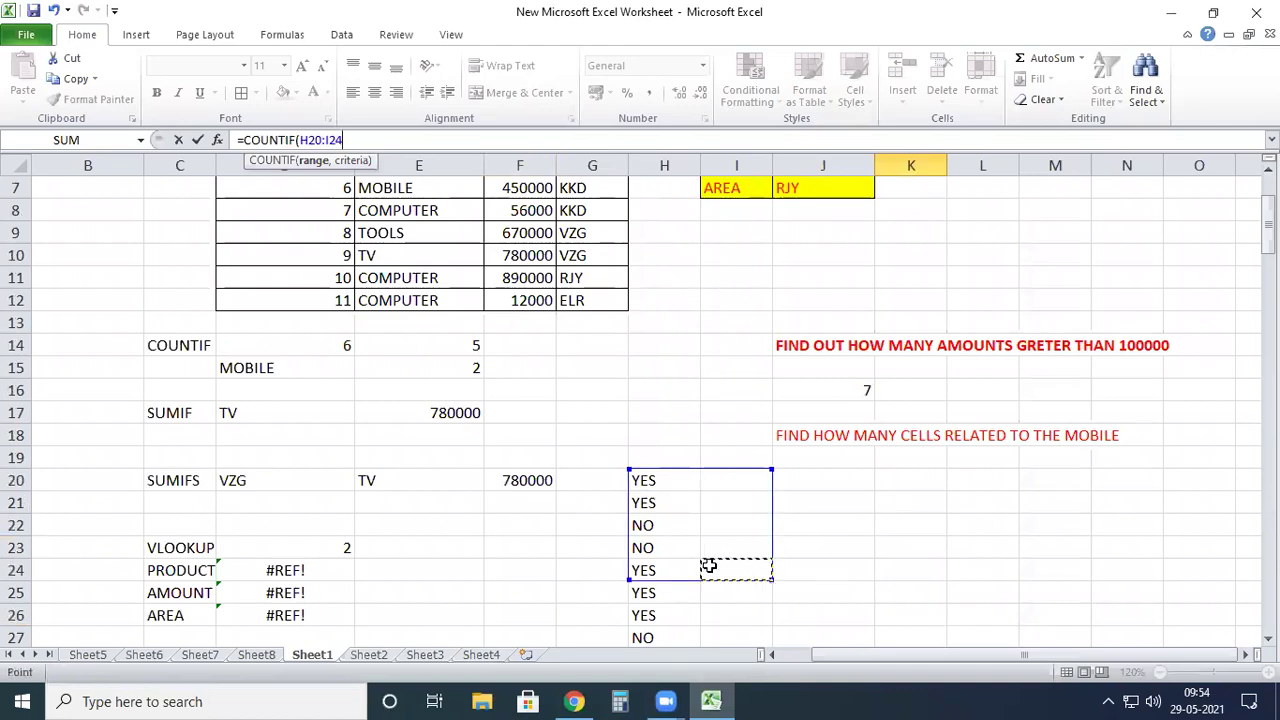
left_click(401, 136)
key("BackSpace")
key("BackSpace")
key("BackSpace")
key("BackSpace")
key("BackSpace")
key("BackSpace")
key("BackSpace")
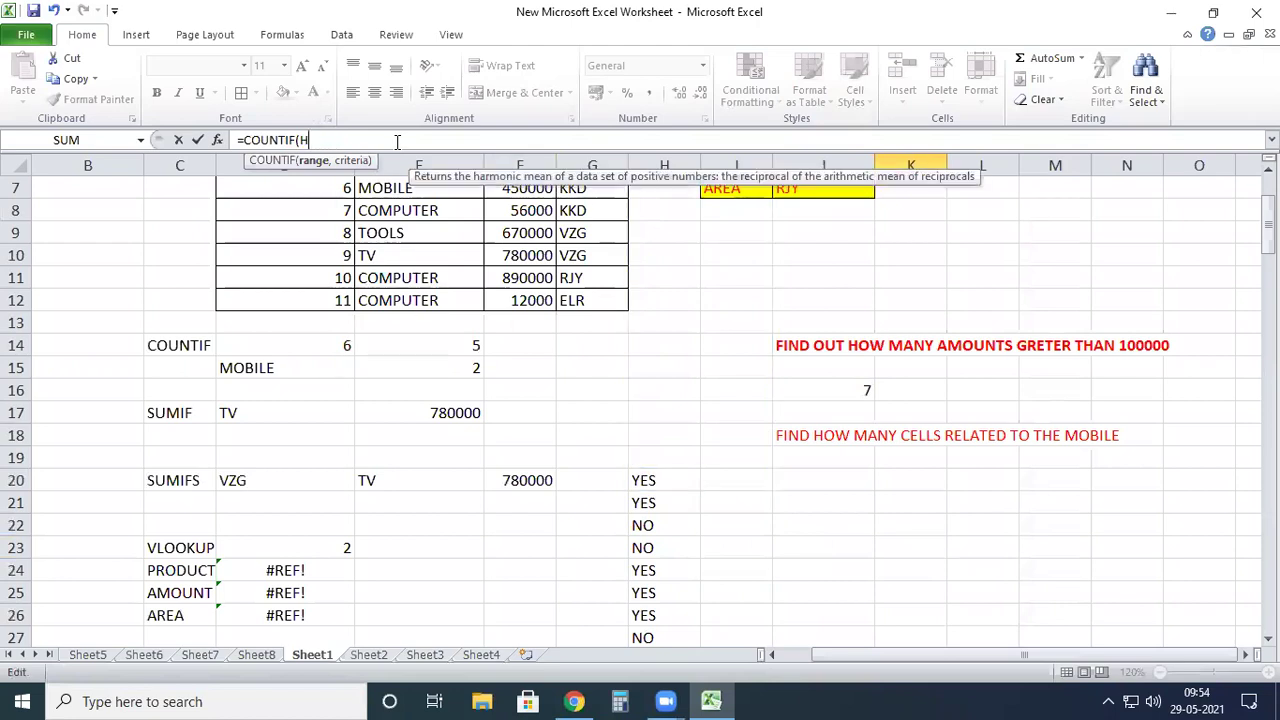
Step: Complete the COUNTIF formula in K116 with the range H20:H153 and the criterion "NO"
left_click_drag(655, 480, 654, 591)
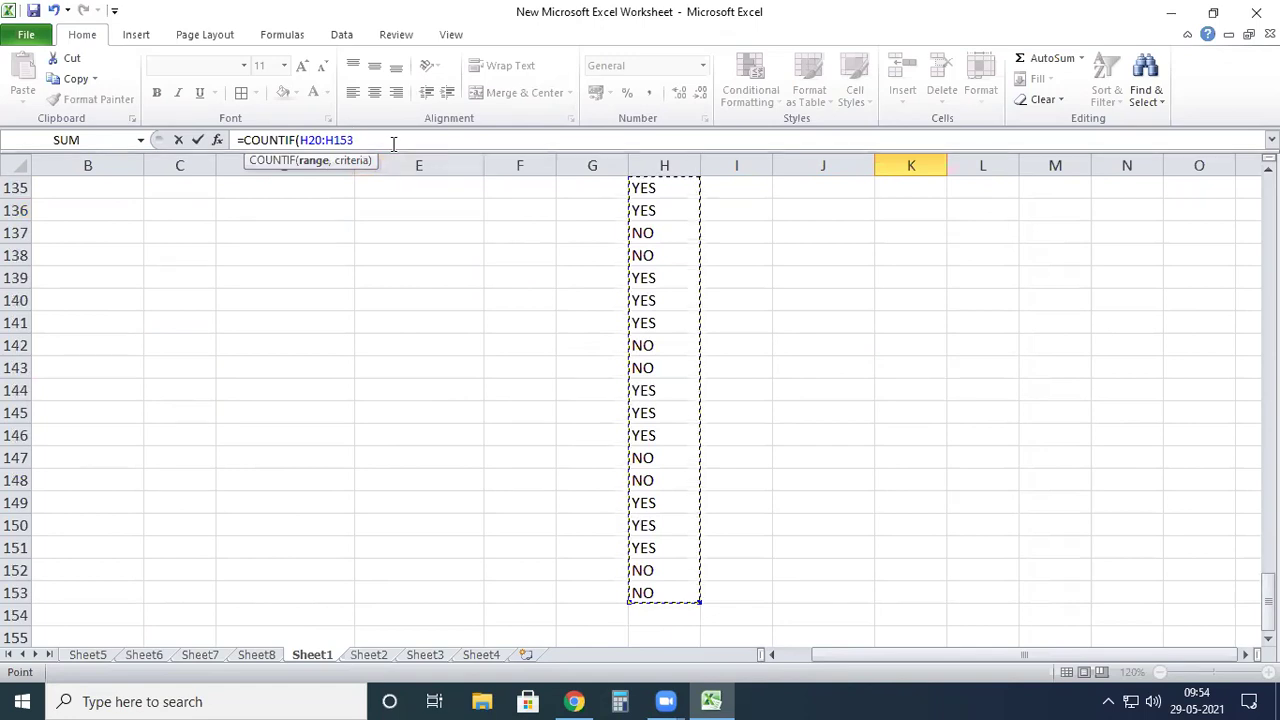
type(",")
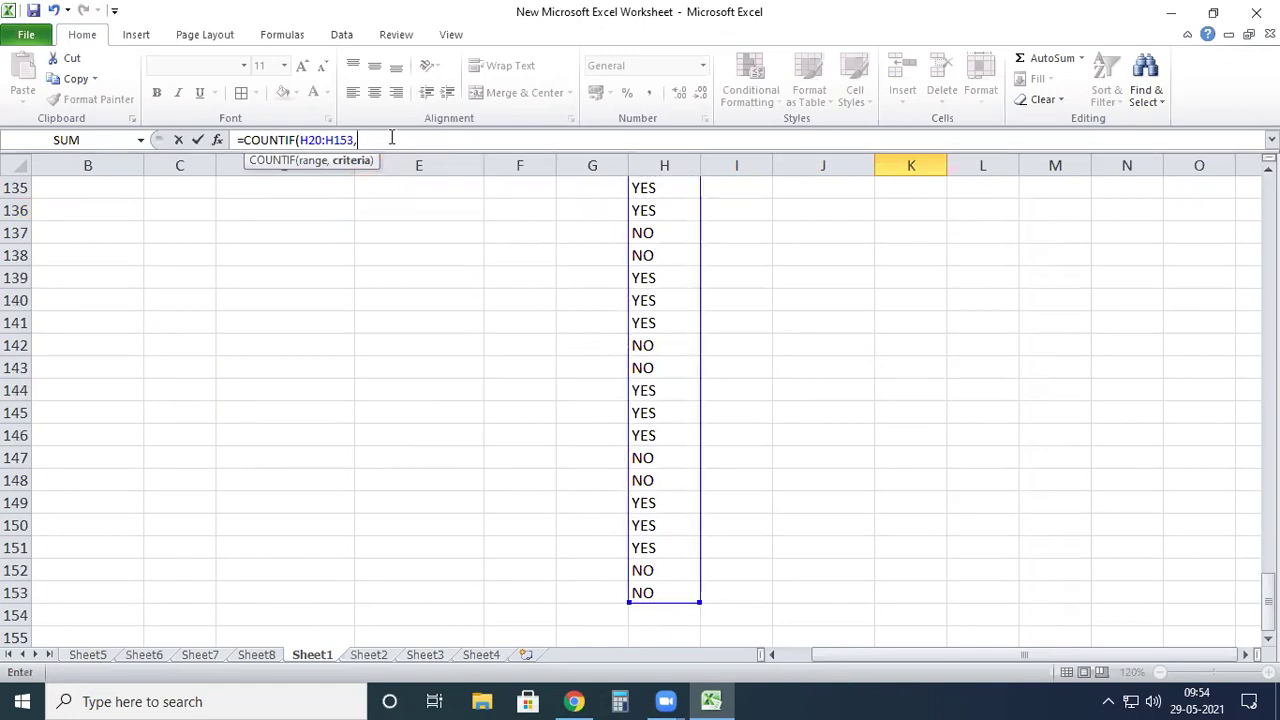
type("\"NO")
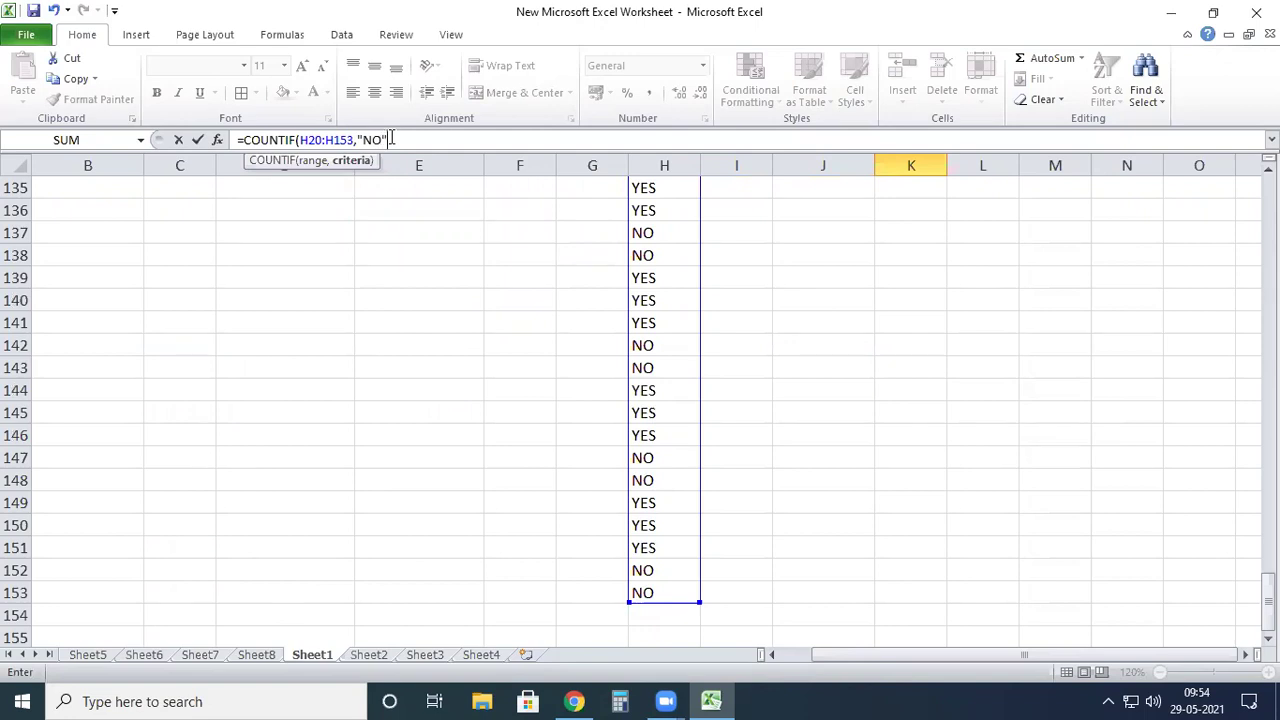
type("\")")
left_click(878, 342)
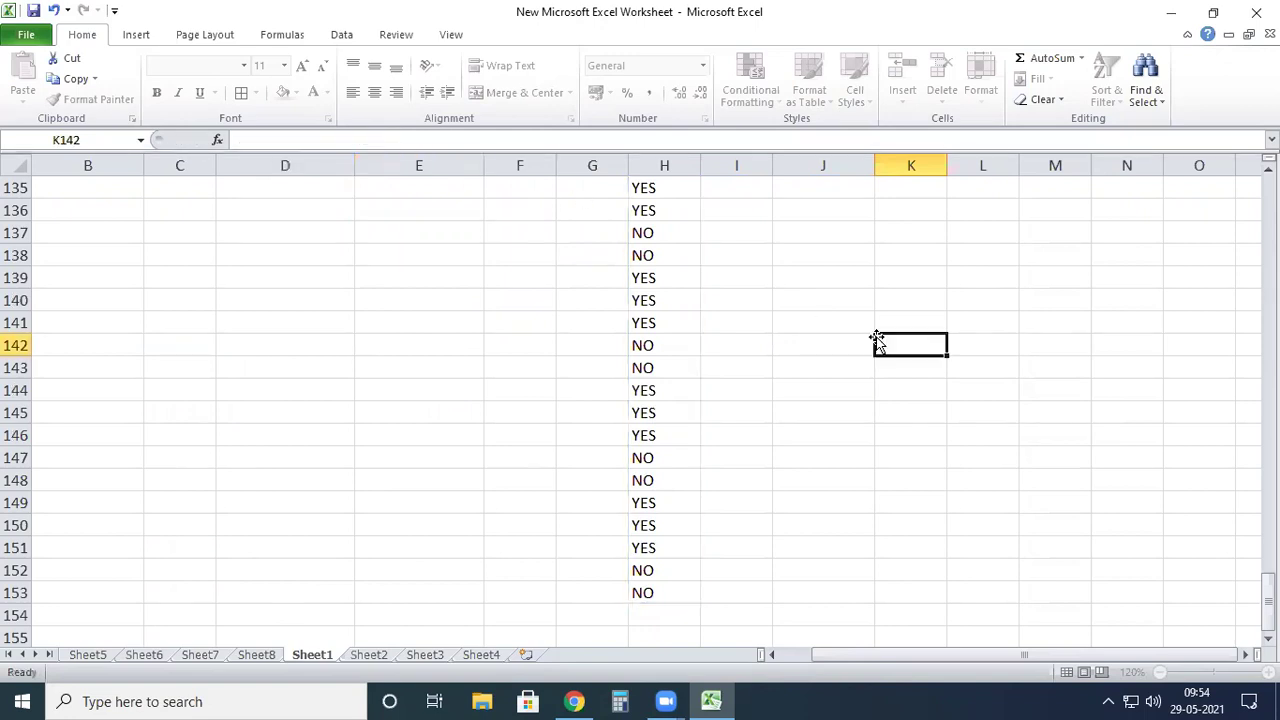
scroll(817, 426, "up", 13)
scroll(821, 421, "down", 5)
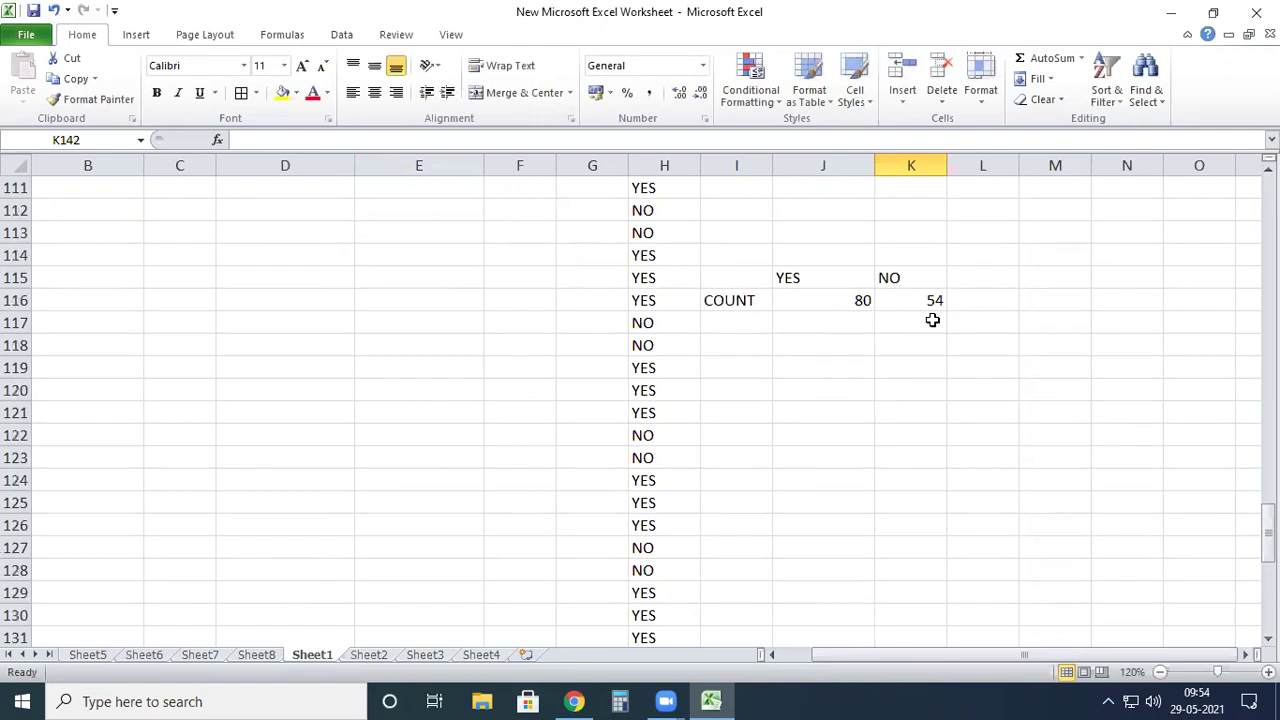
Step: Enter 1 and 2 in G20 and G21 and fill the number series down column G to row 153
scroll(743, 406, "up", 20)
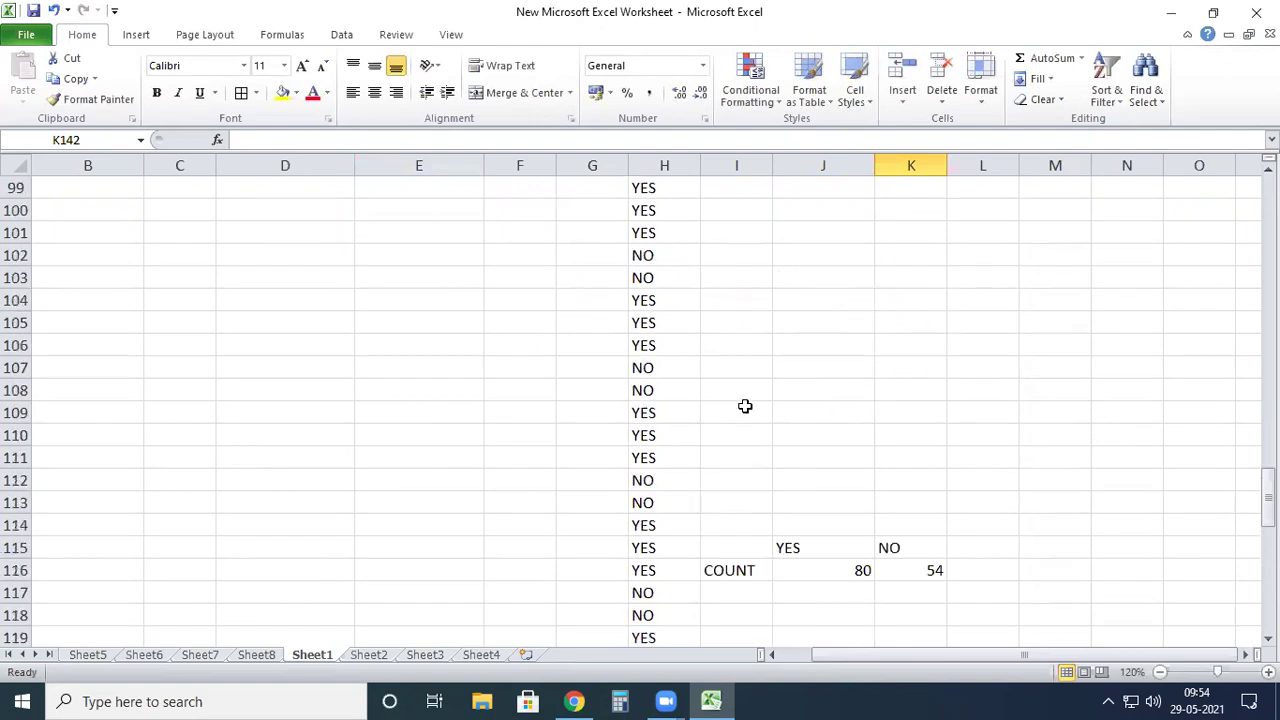
scroll(680, 450, "up", 13)
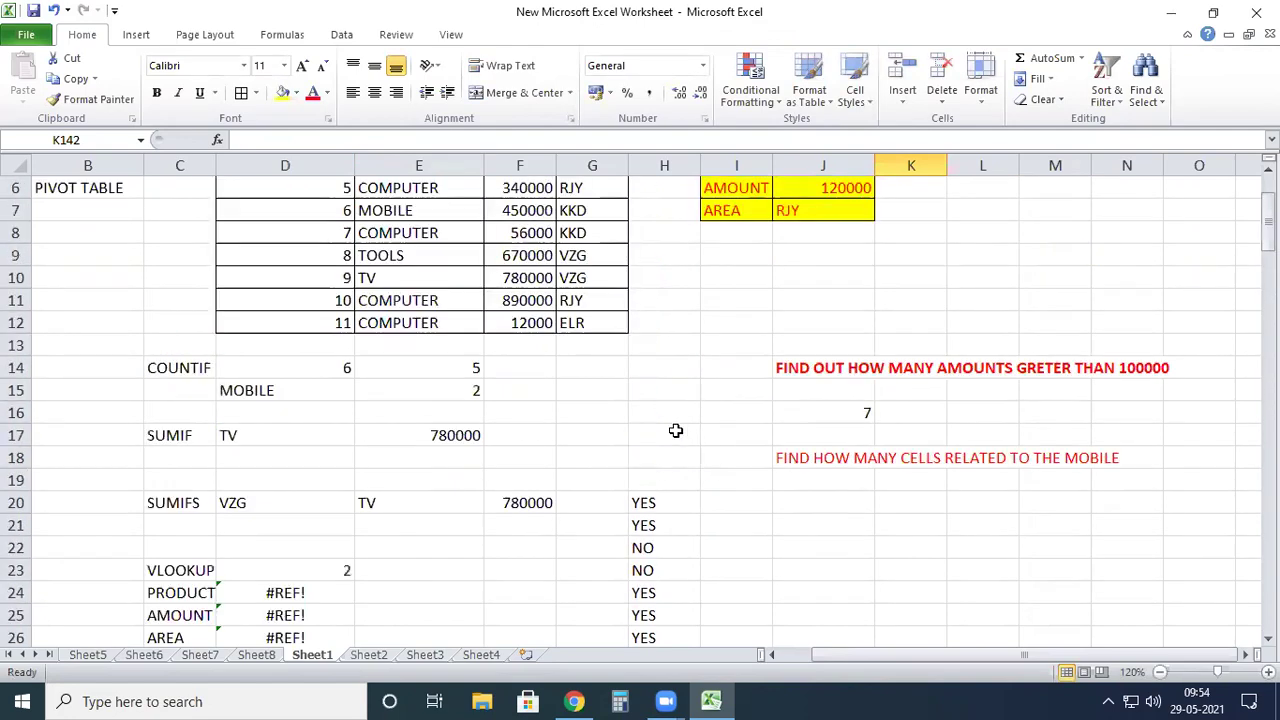
scroll(640, 435, "down", 1)
left_click(608, 435)
type("1")
key("Return")
type("2")
key("Return")
left_click_drag(589, 434, 591, 458)
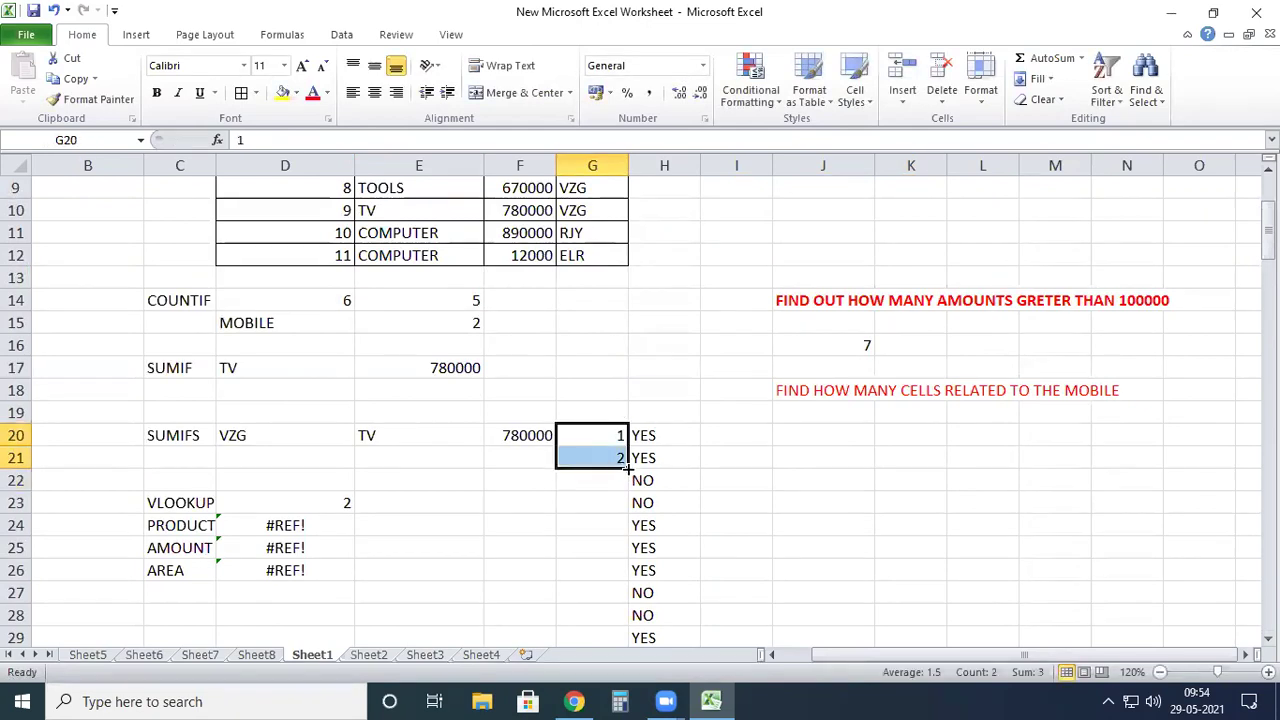
left_click_drag(626, 465, 621, 596)
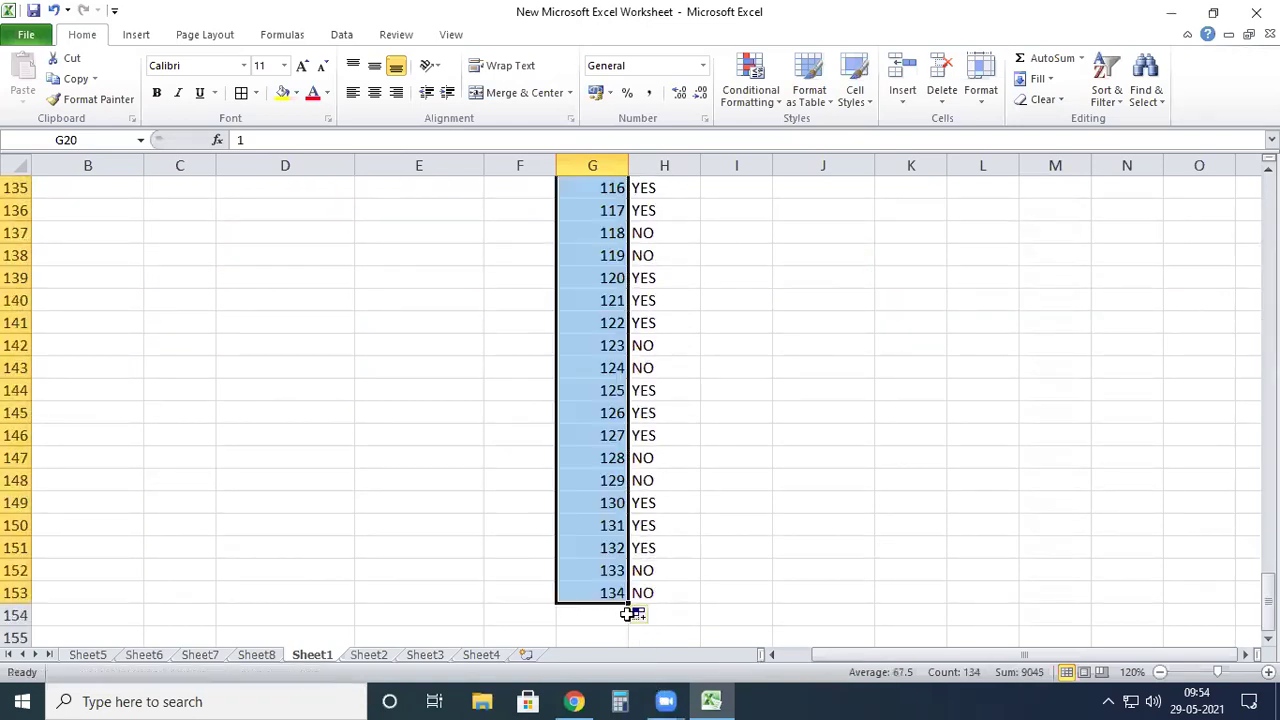
left_click(716, 597)
Step: Apply a yellow fill and red font colour to the YES/NO count table in I115:K116
scroll(717, 443, "up", 20)
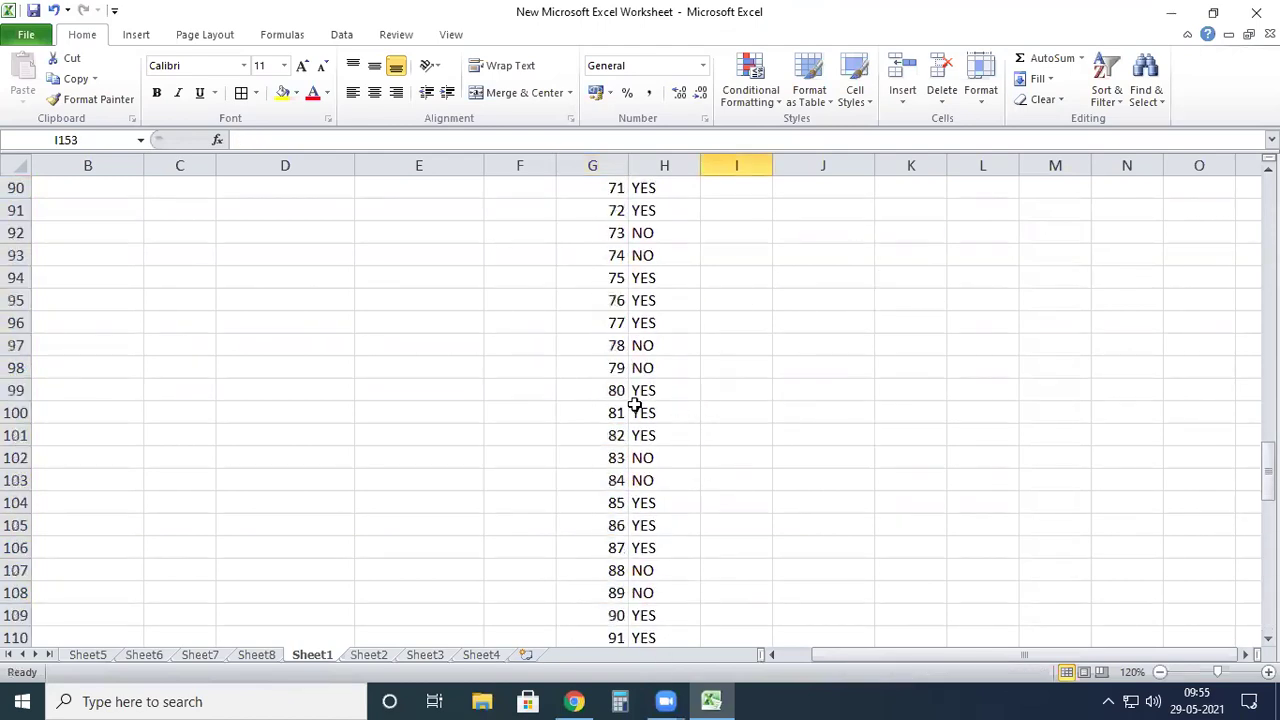
scroll(641, 343, "up", 7)
scroll(634, 340, "down", 20)
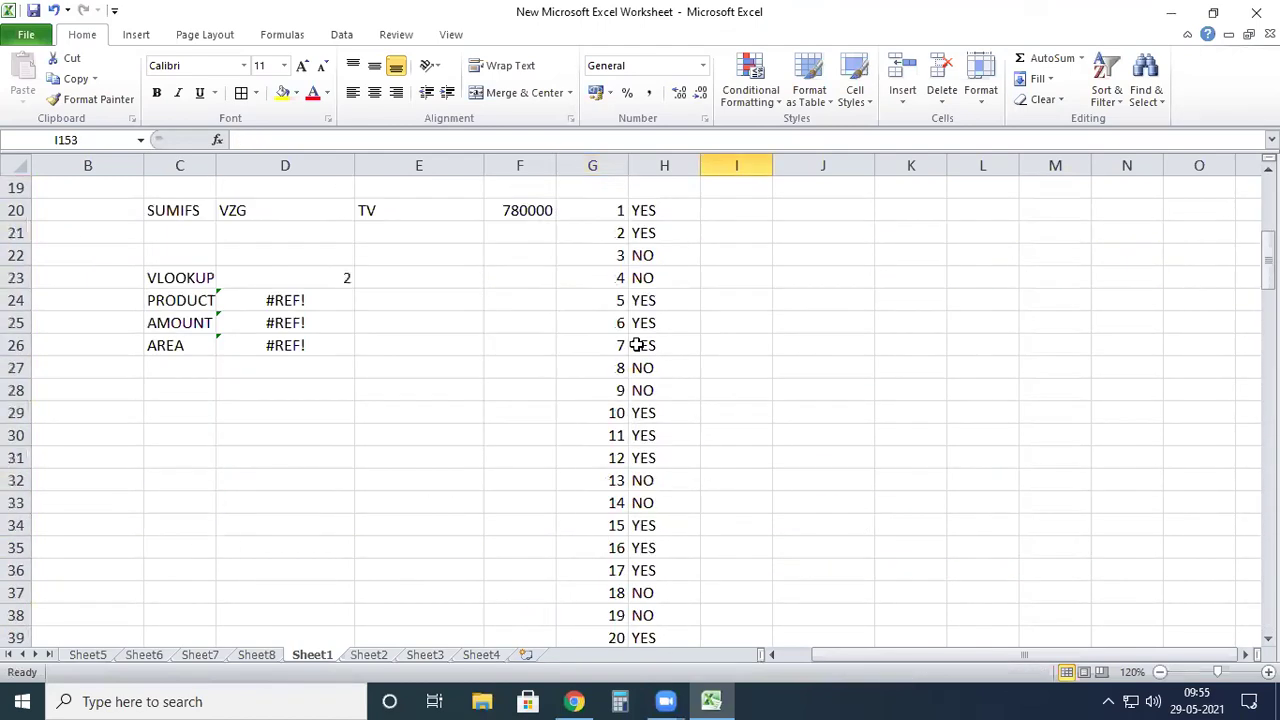
scroll(570, 370, "down", 16)
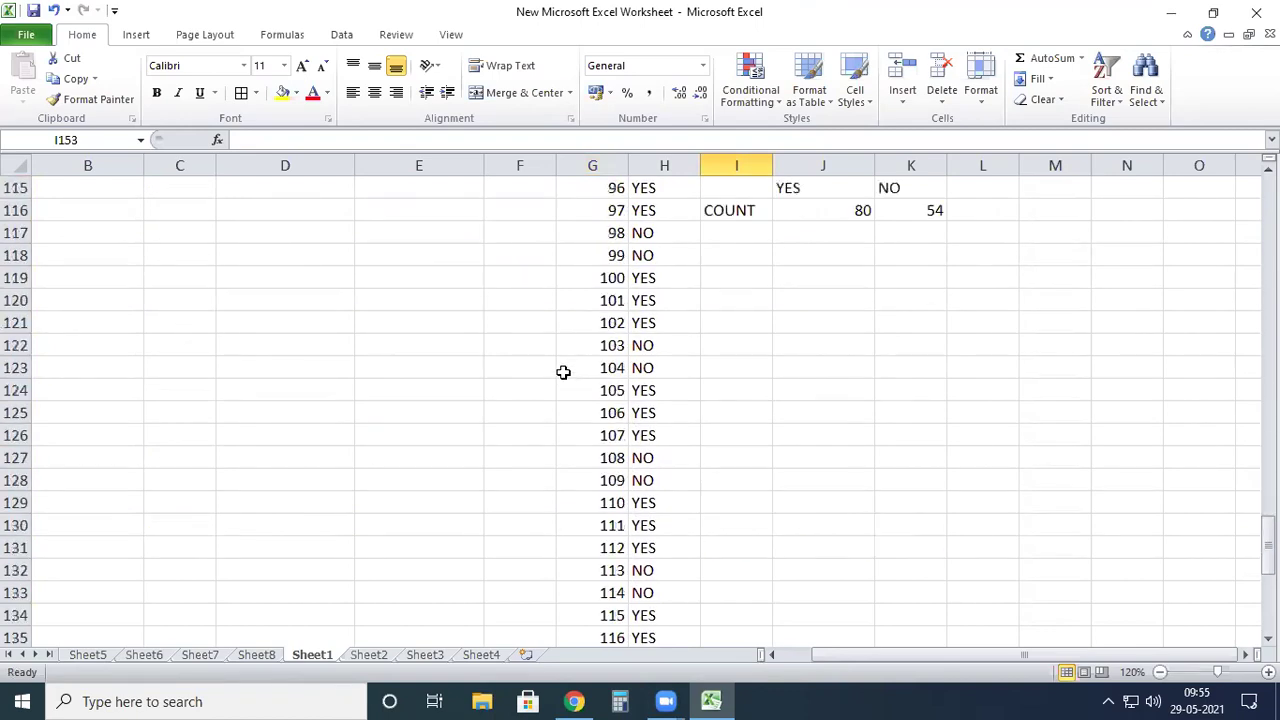
scroll(740, 330, "up", 2)
left_click_drag(739, 320, 934, 347)
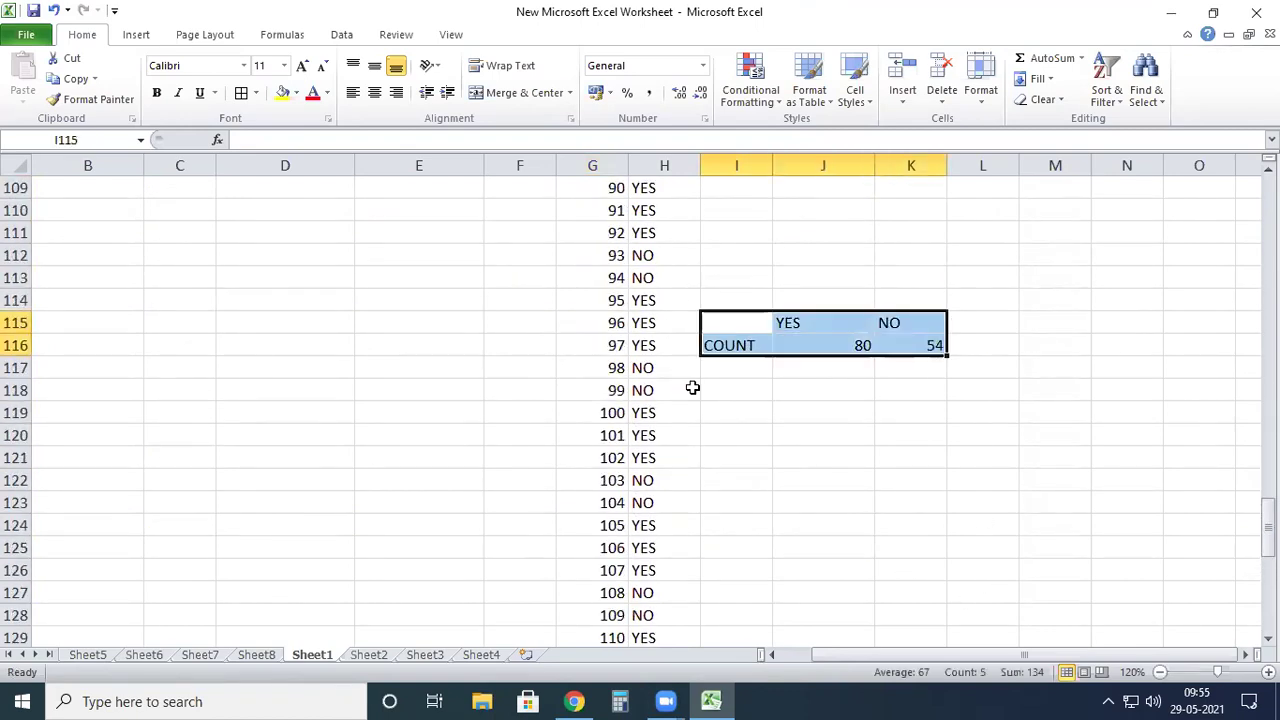
left_click(284, 98)
left_click(313, 96)
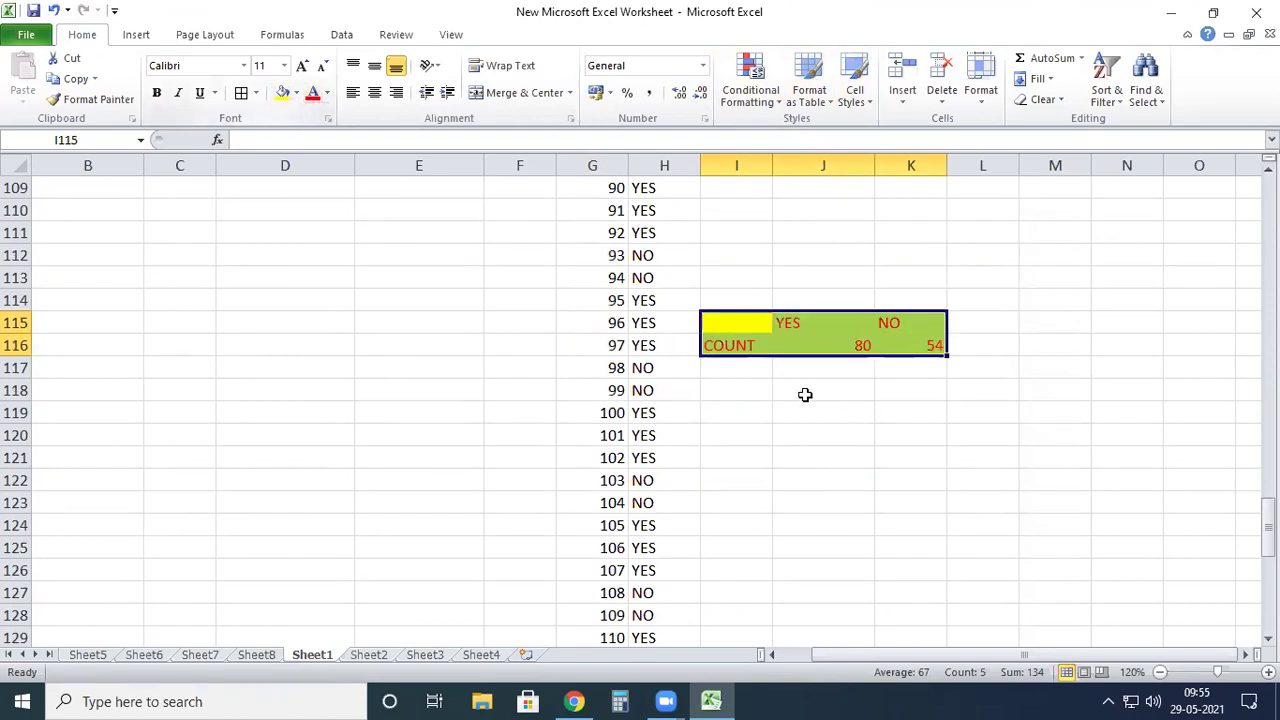
Step: Add borders around all cells of the count table I115:K116
left_click(806, 394)
left_click_drag(727, 325, 934, 348)
left_click(243, 96)
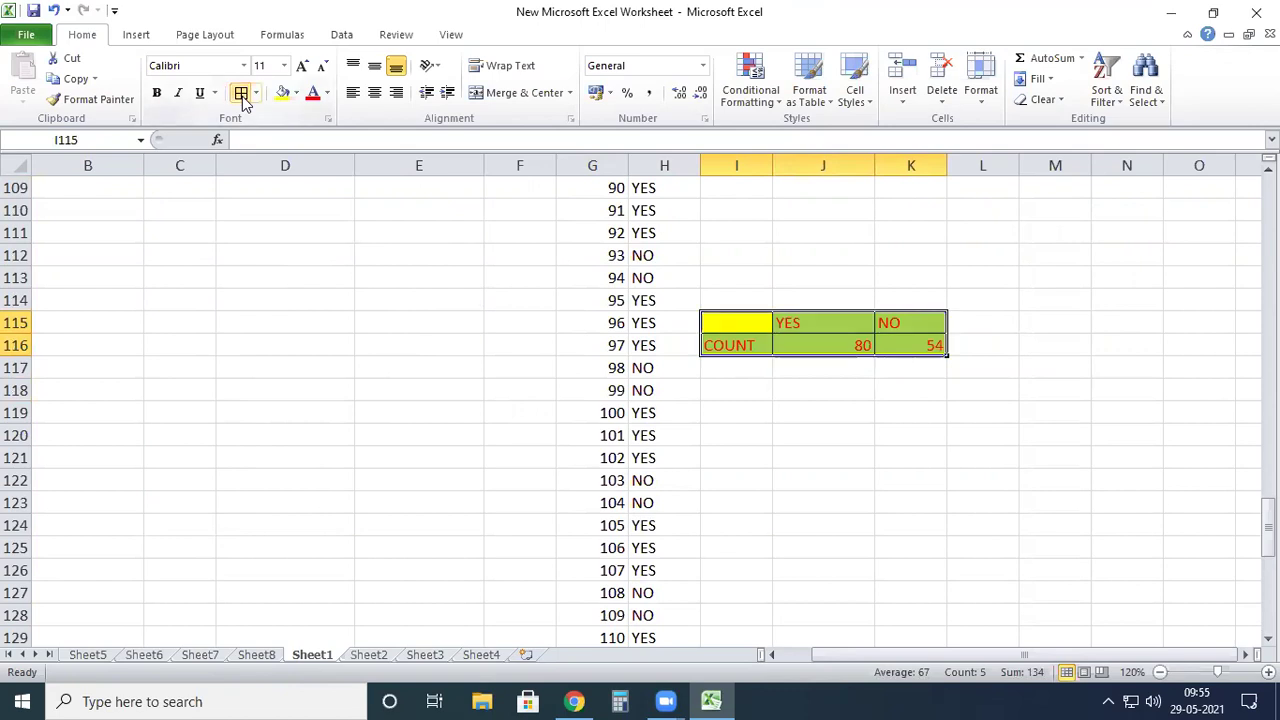
Step: Deselect the bordered YES/NO count table in Sheet1 and save the workbook under its existing name
left_click(889, 408)
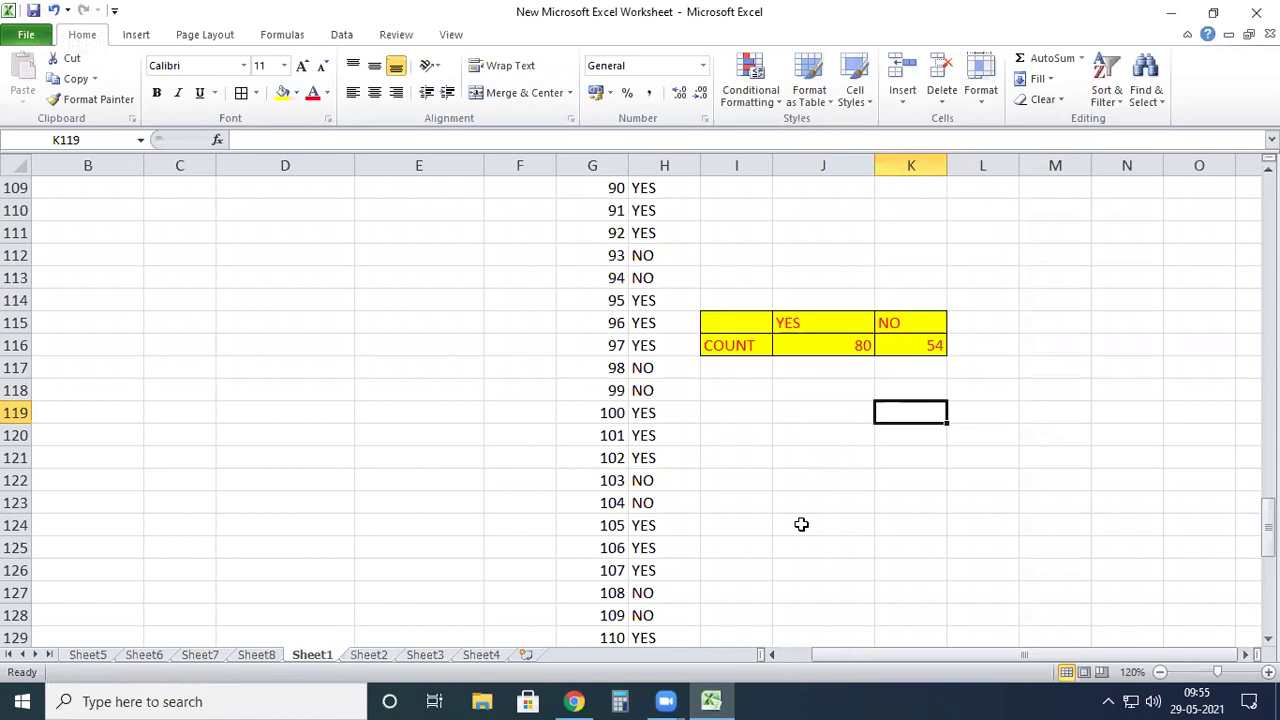
scroll(820, 576, "up", 20)
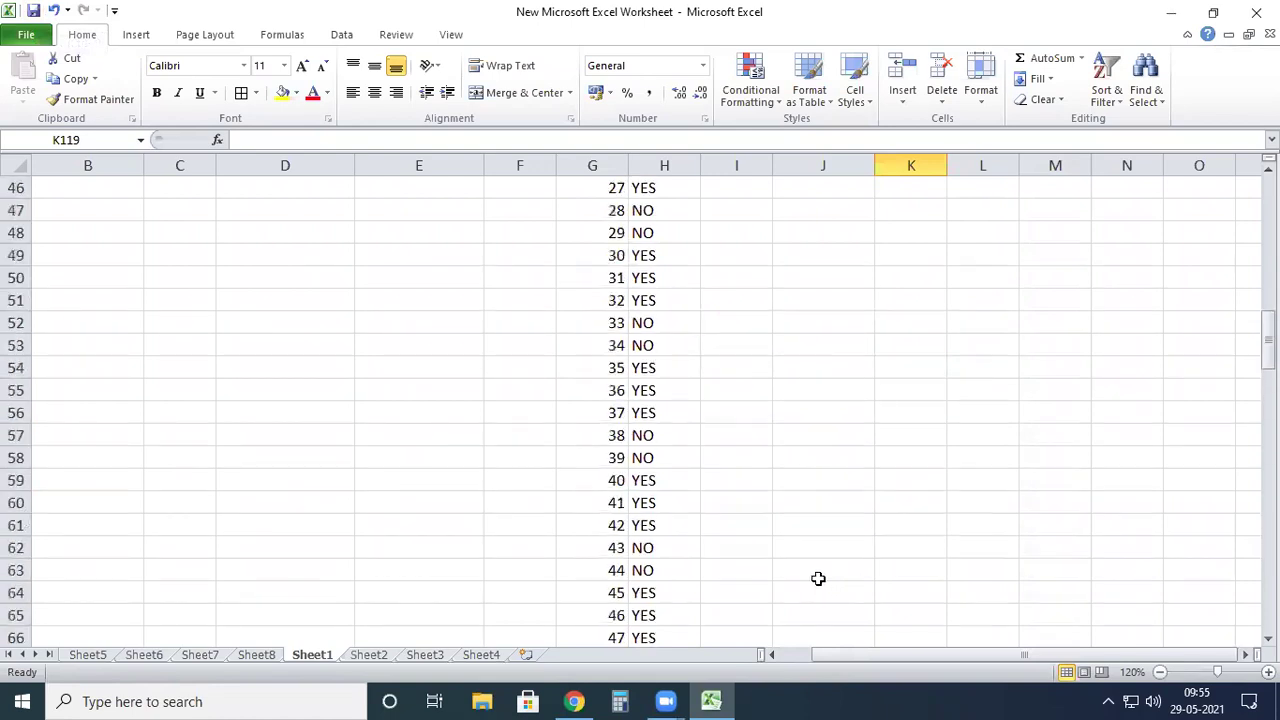
scroll(818, 578, "up", 15)
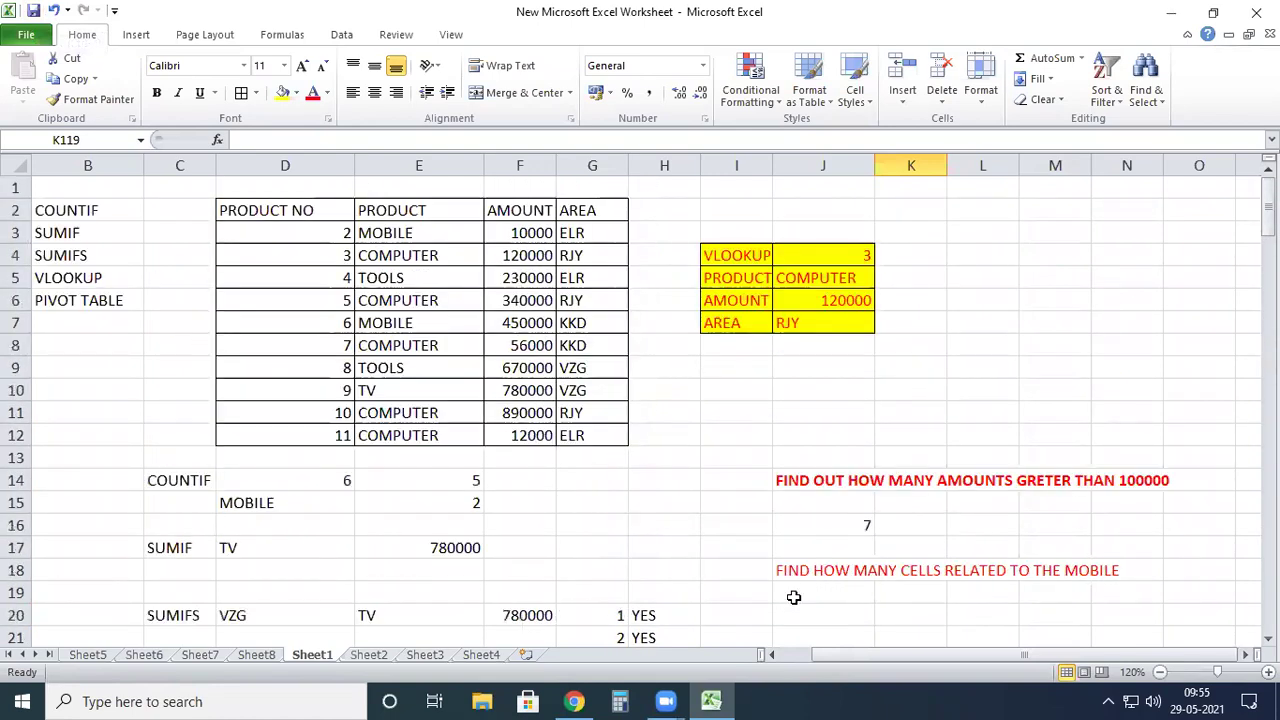
scroll(793, 600, "down", 6)
scroll(795, 605, "up", 5)
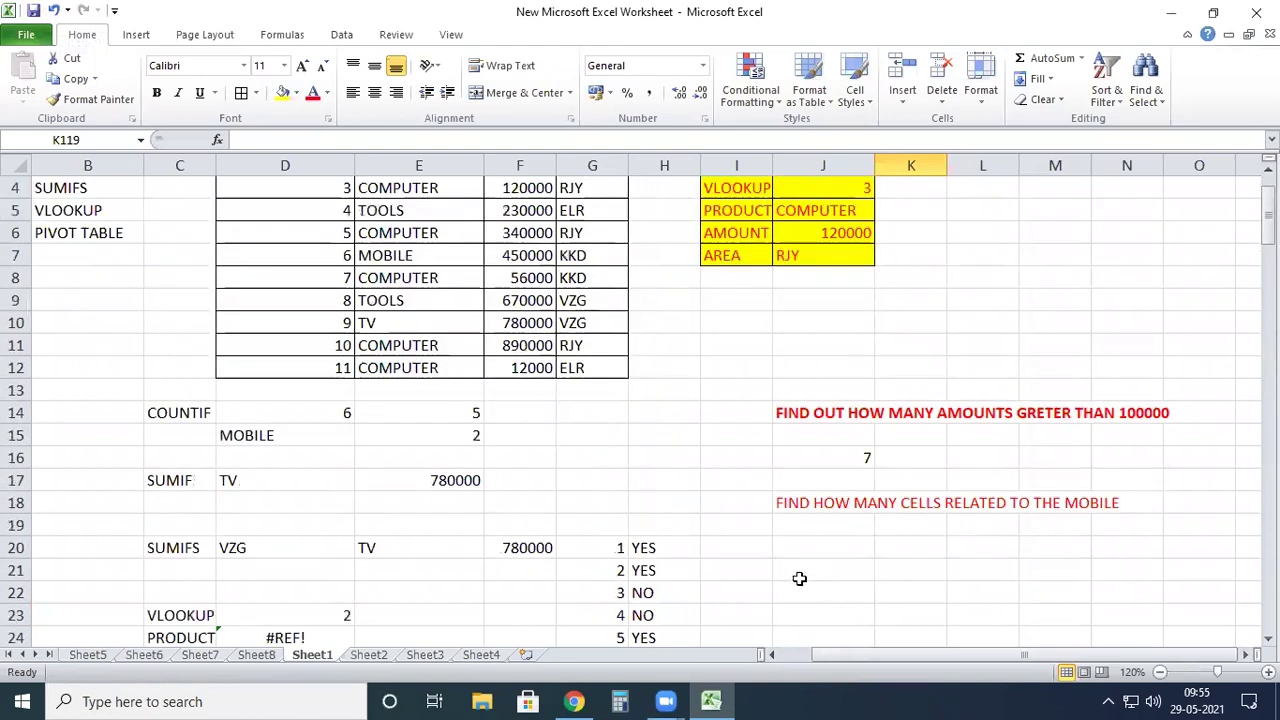
scroll(805, 572, "down", 7)
scroll(812, 565, "up", 6)
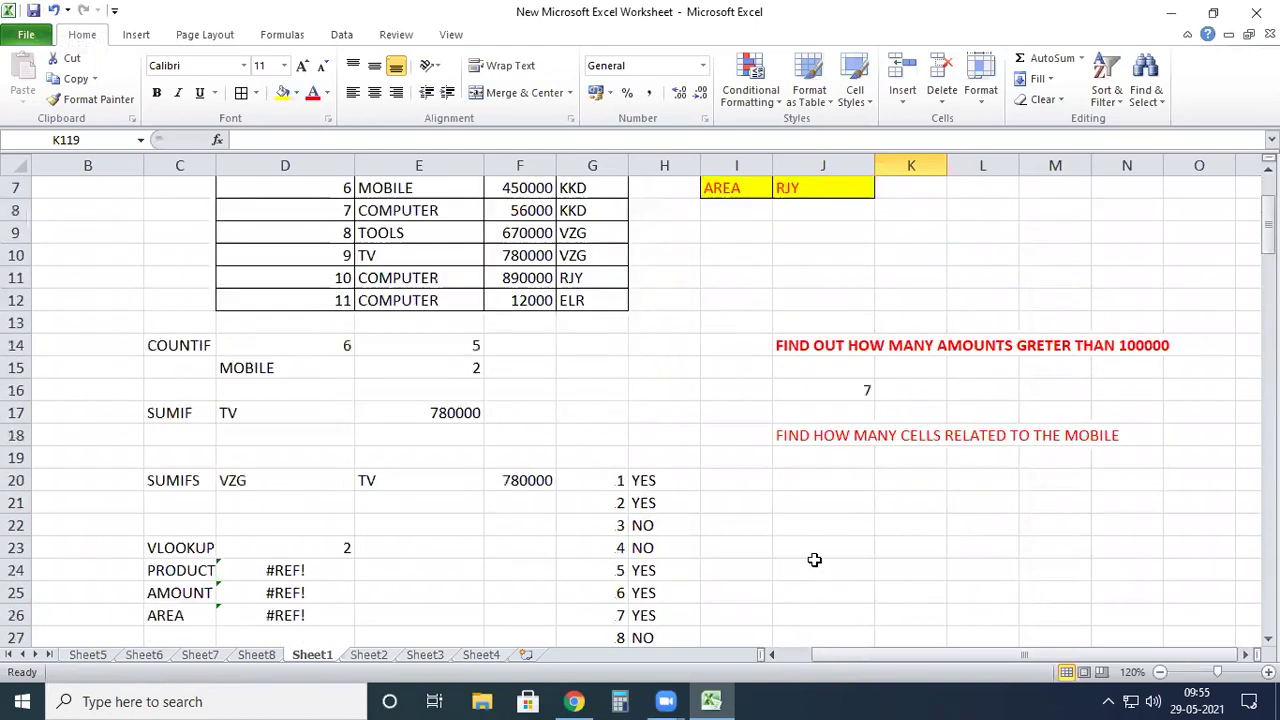
scroll(814, 560, "up", 2)
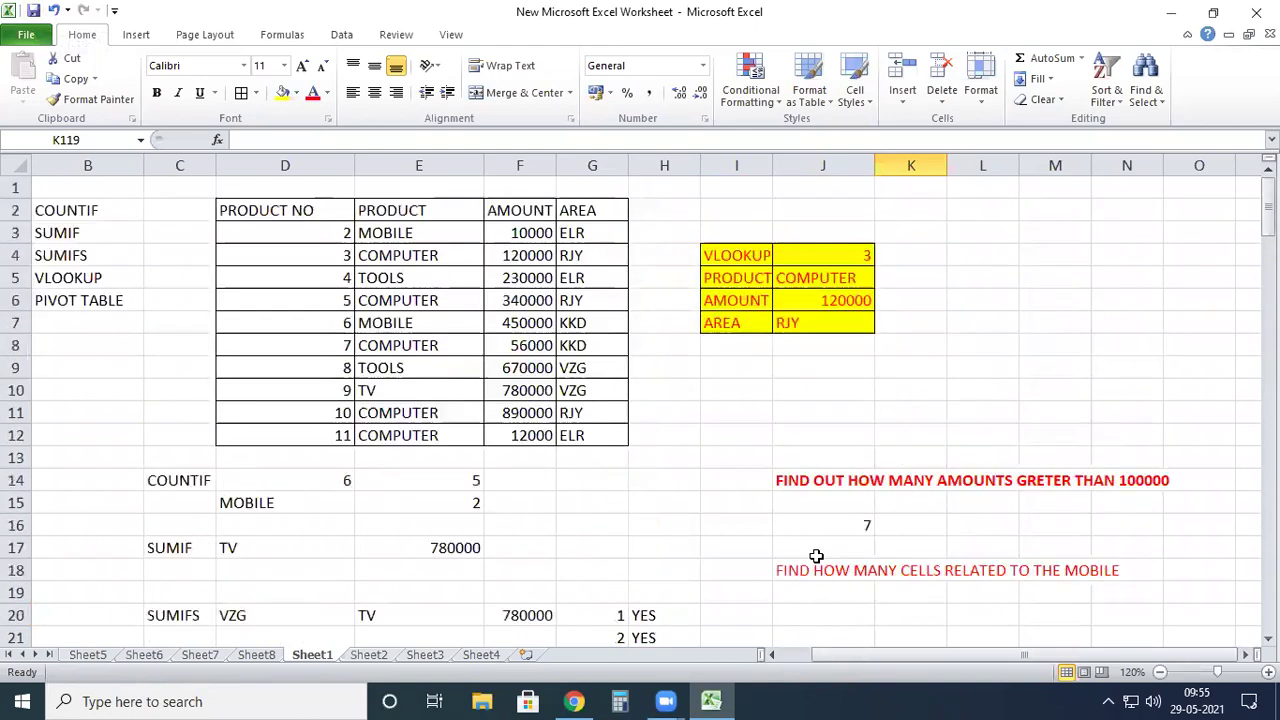
left_click(33, 11)
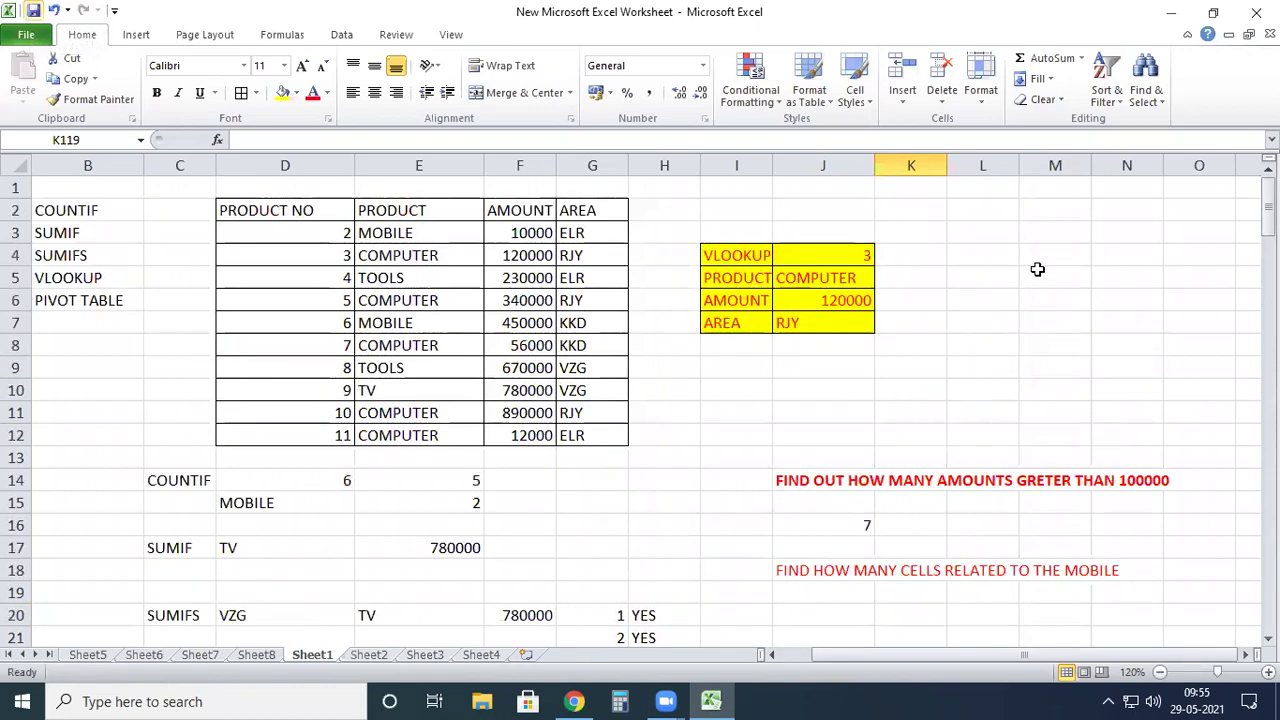